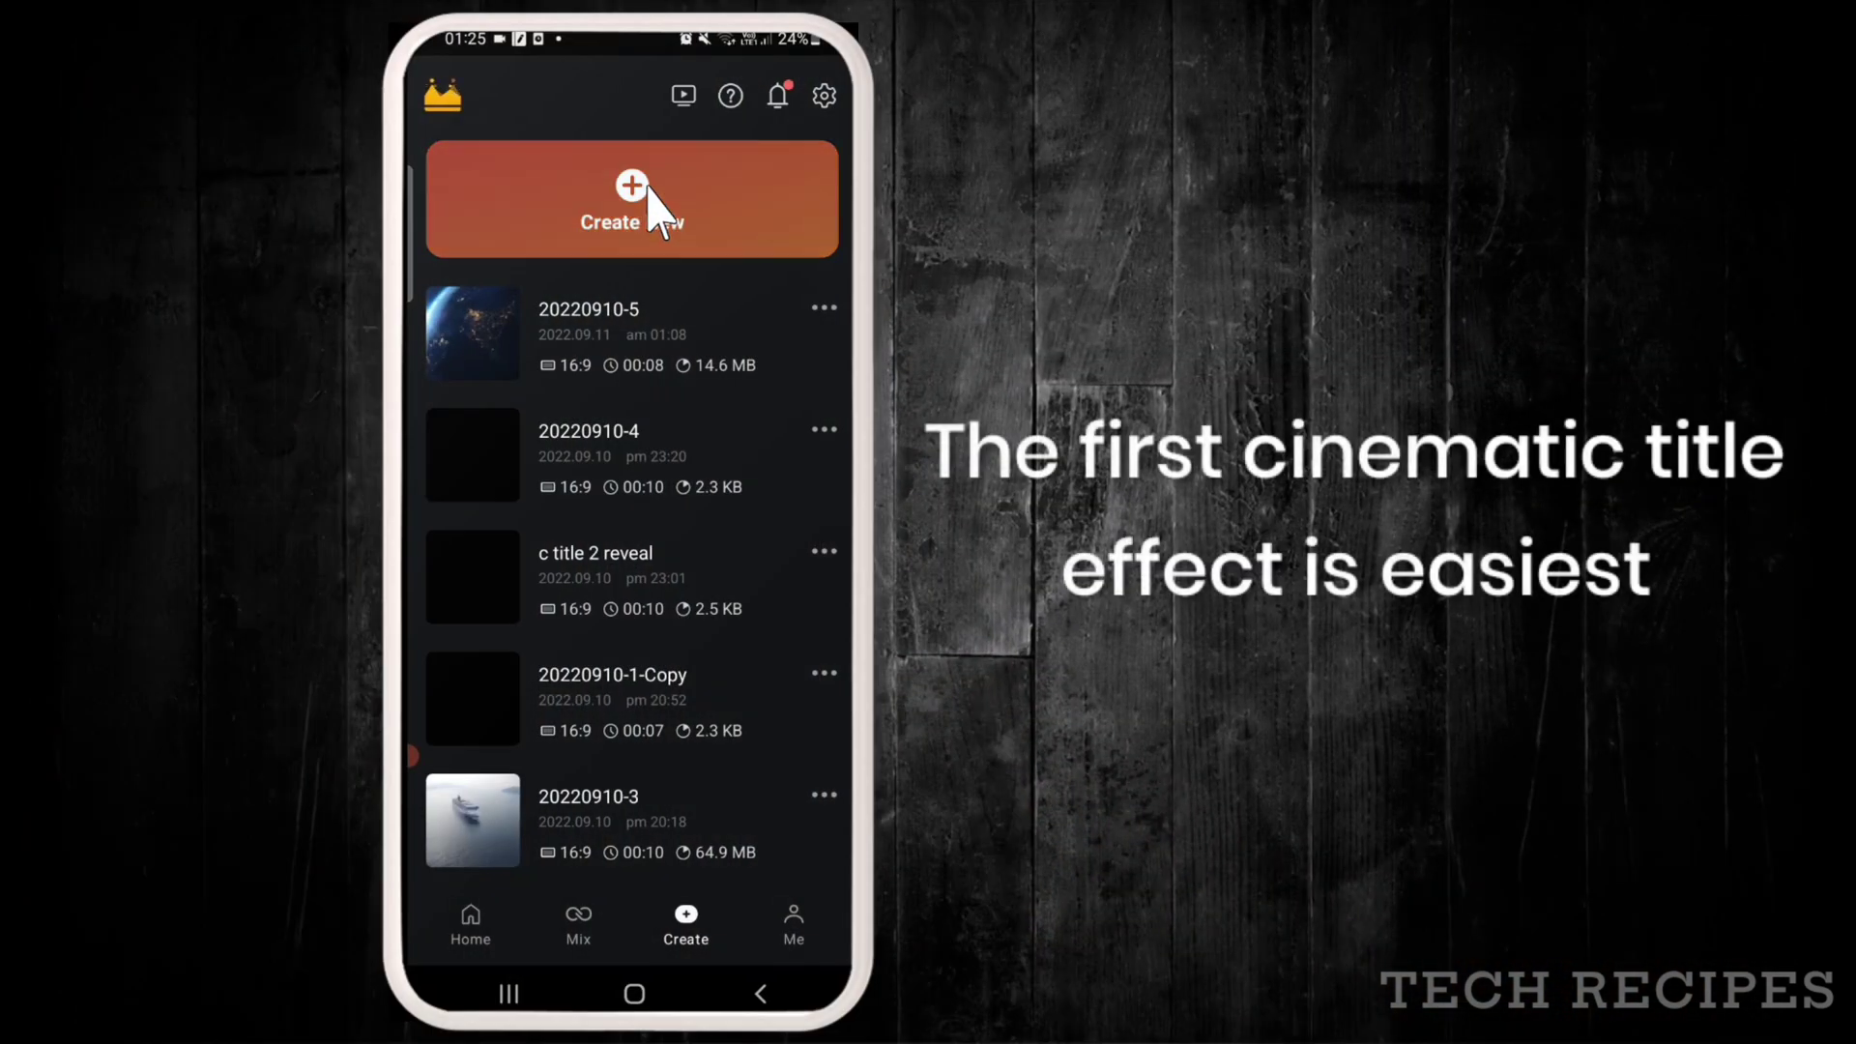
- Create a new project with the Earth clip and put the playhead at about 1 second
{"action": "left_click", "coordinate": [661, 211]}
{"action": "left_click", "coordinate": [638, 909]}
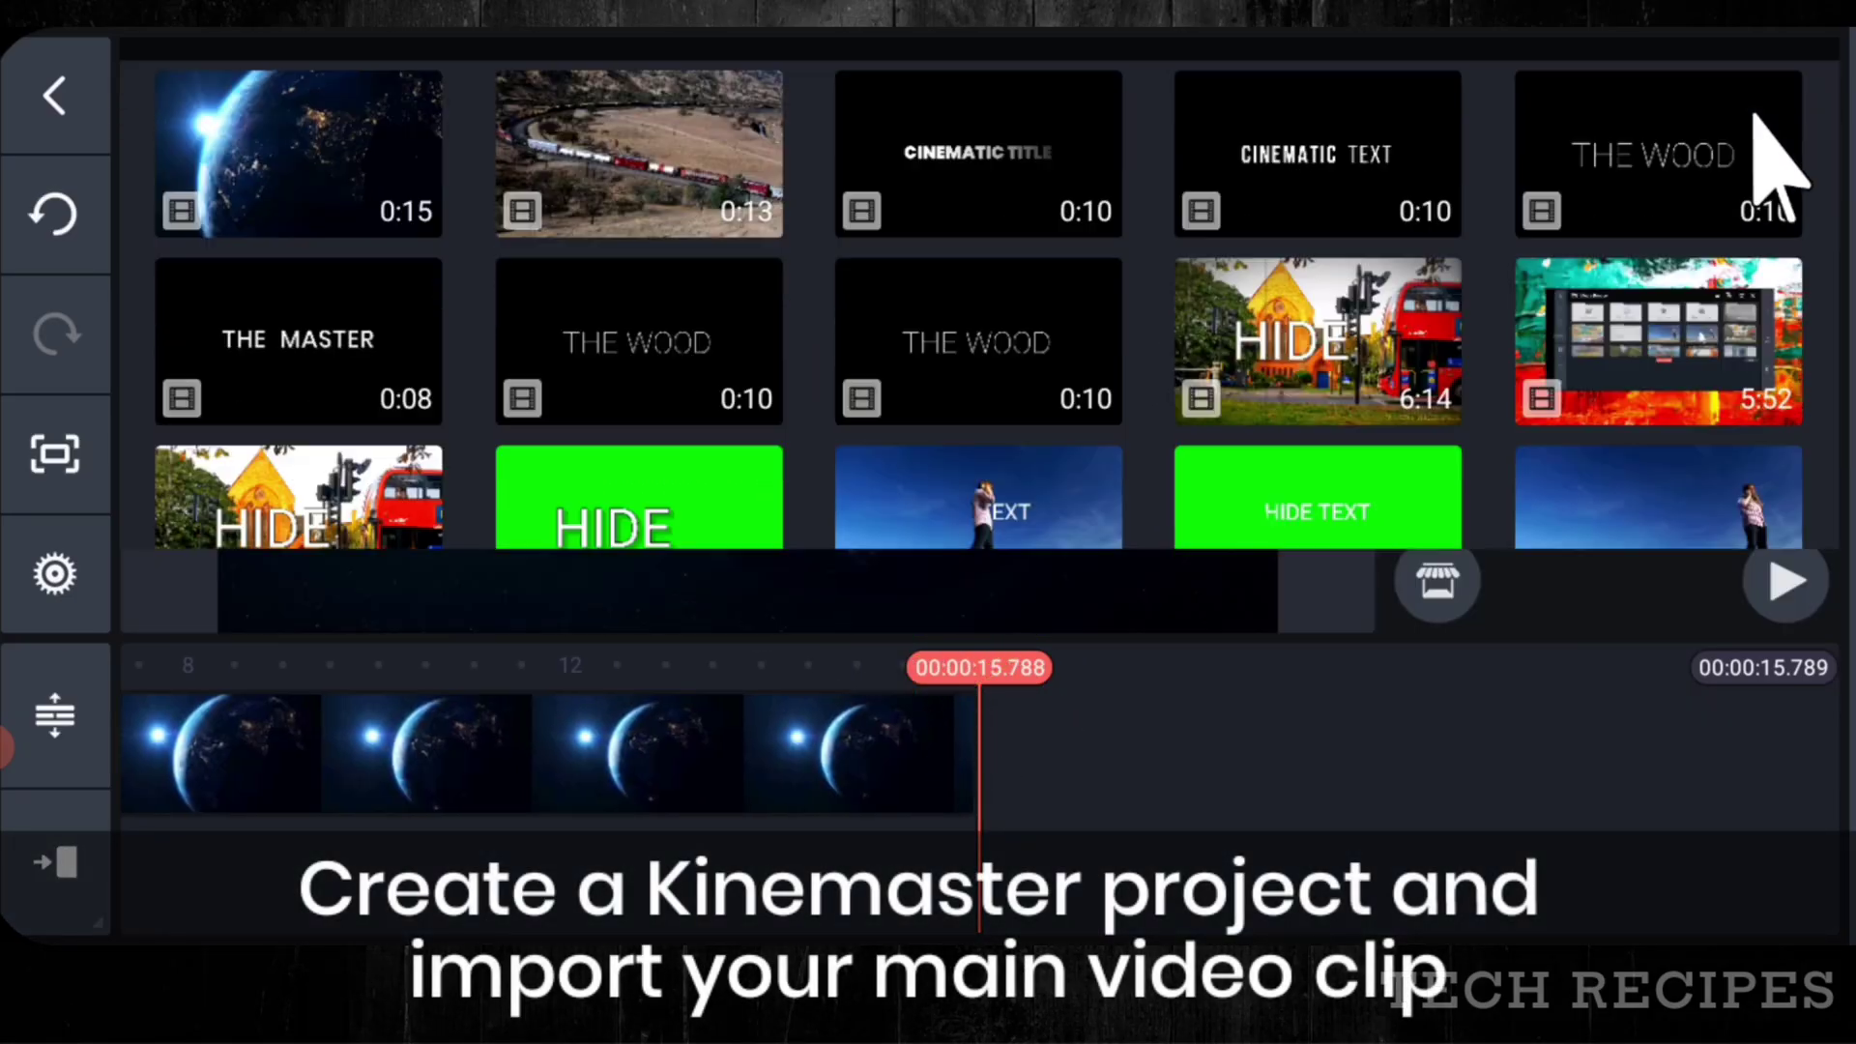
{"action": "left_click", "coordinate": [1769, 101]}
{"action": "left_click_drag", "start_coordinate": [135, 773], "coordinate": [1201, 933]}
{"action": "left_click_drag", "start_coordinate": [1334, 860], "coordinate": [1247, 881]}
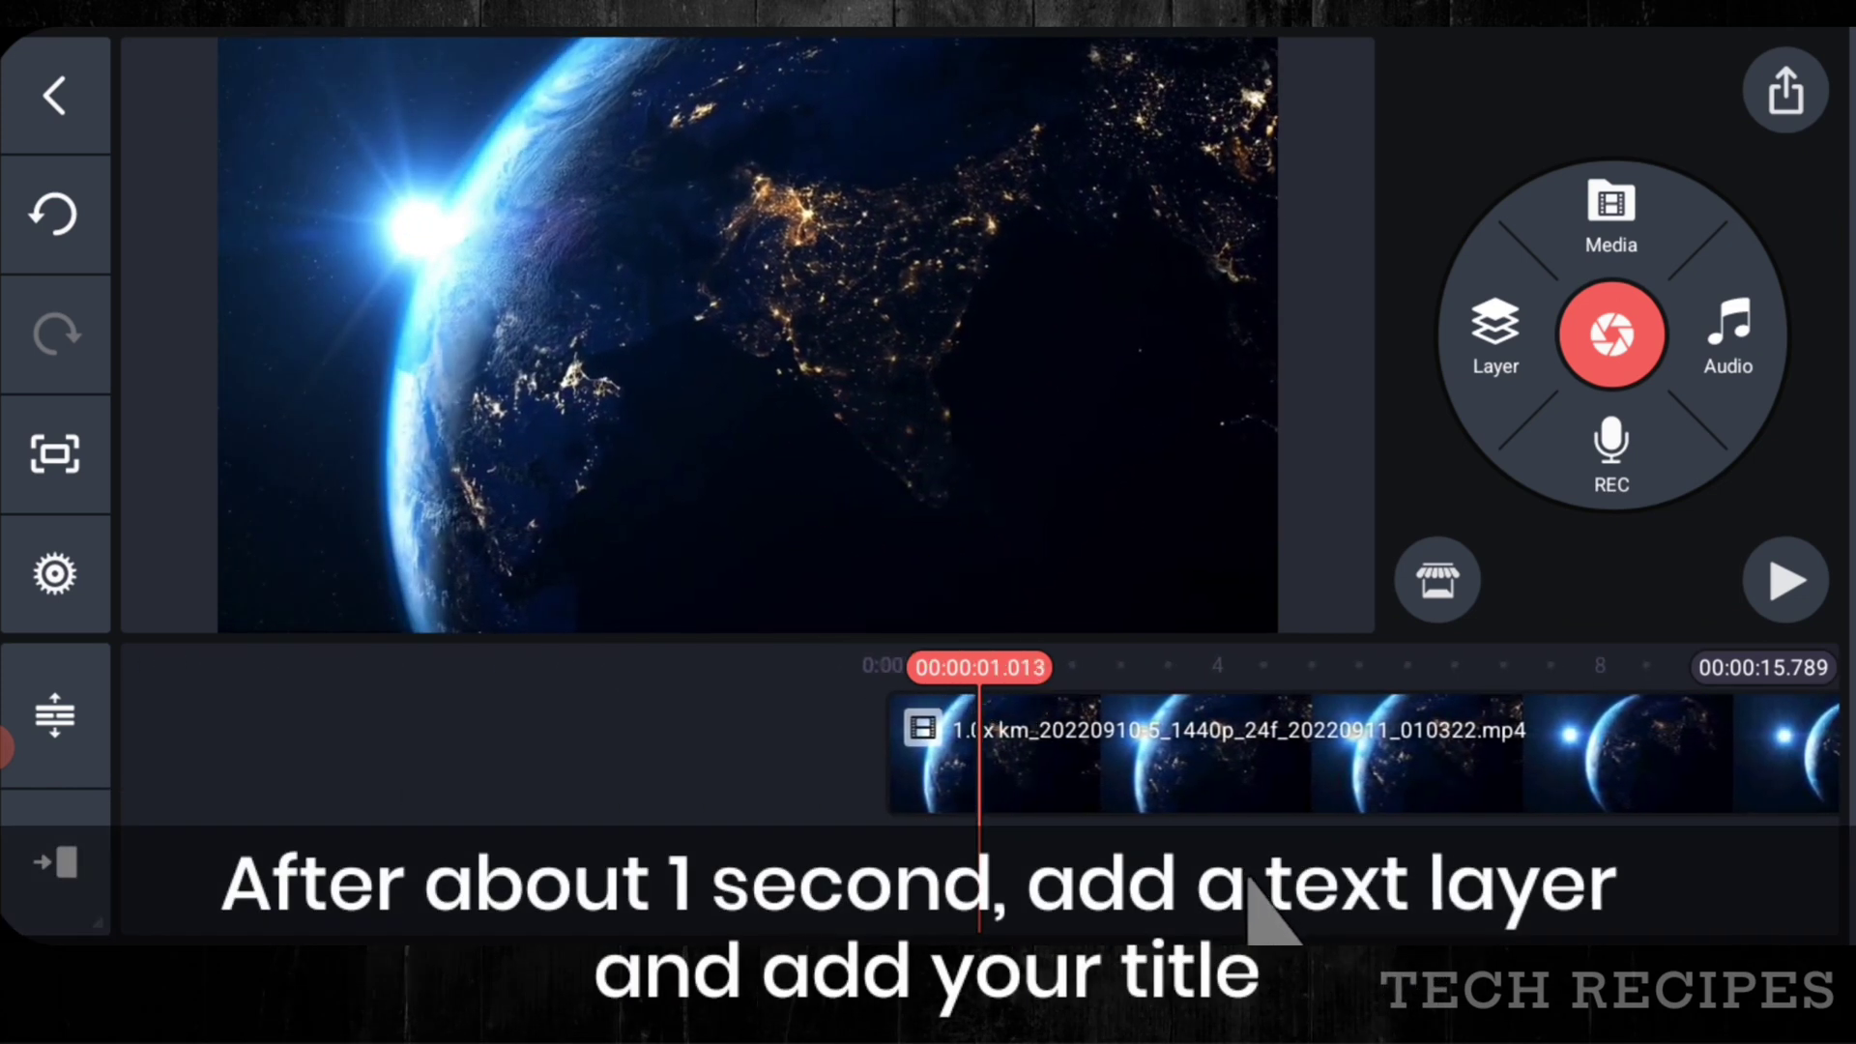
- Add a text layer reading 'CINEMATIC TITLE #1'
{"action": "left_click", "coordinate": [1511, 326]}
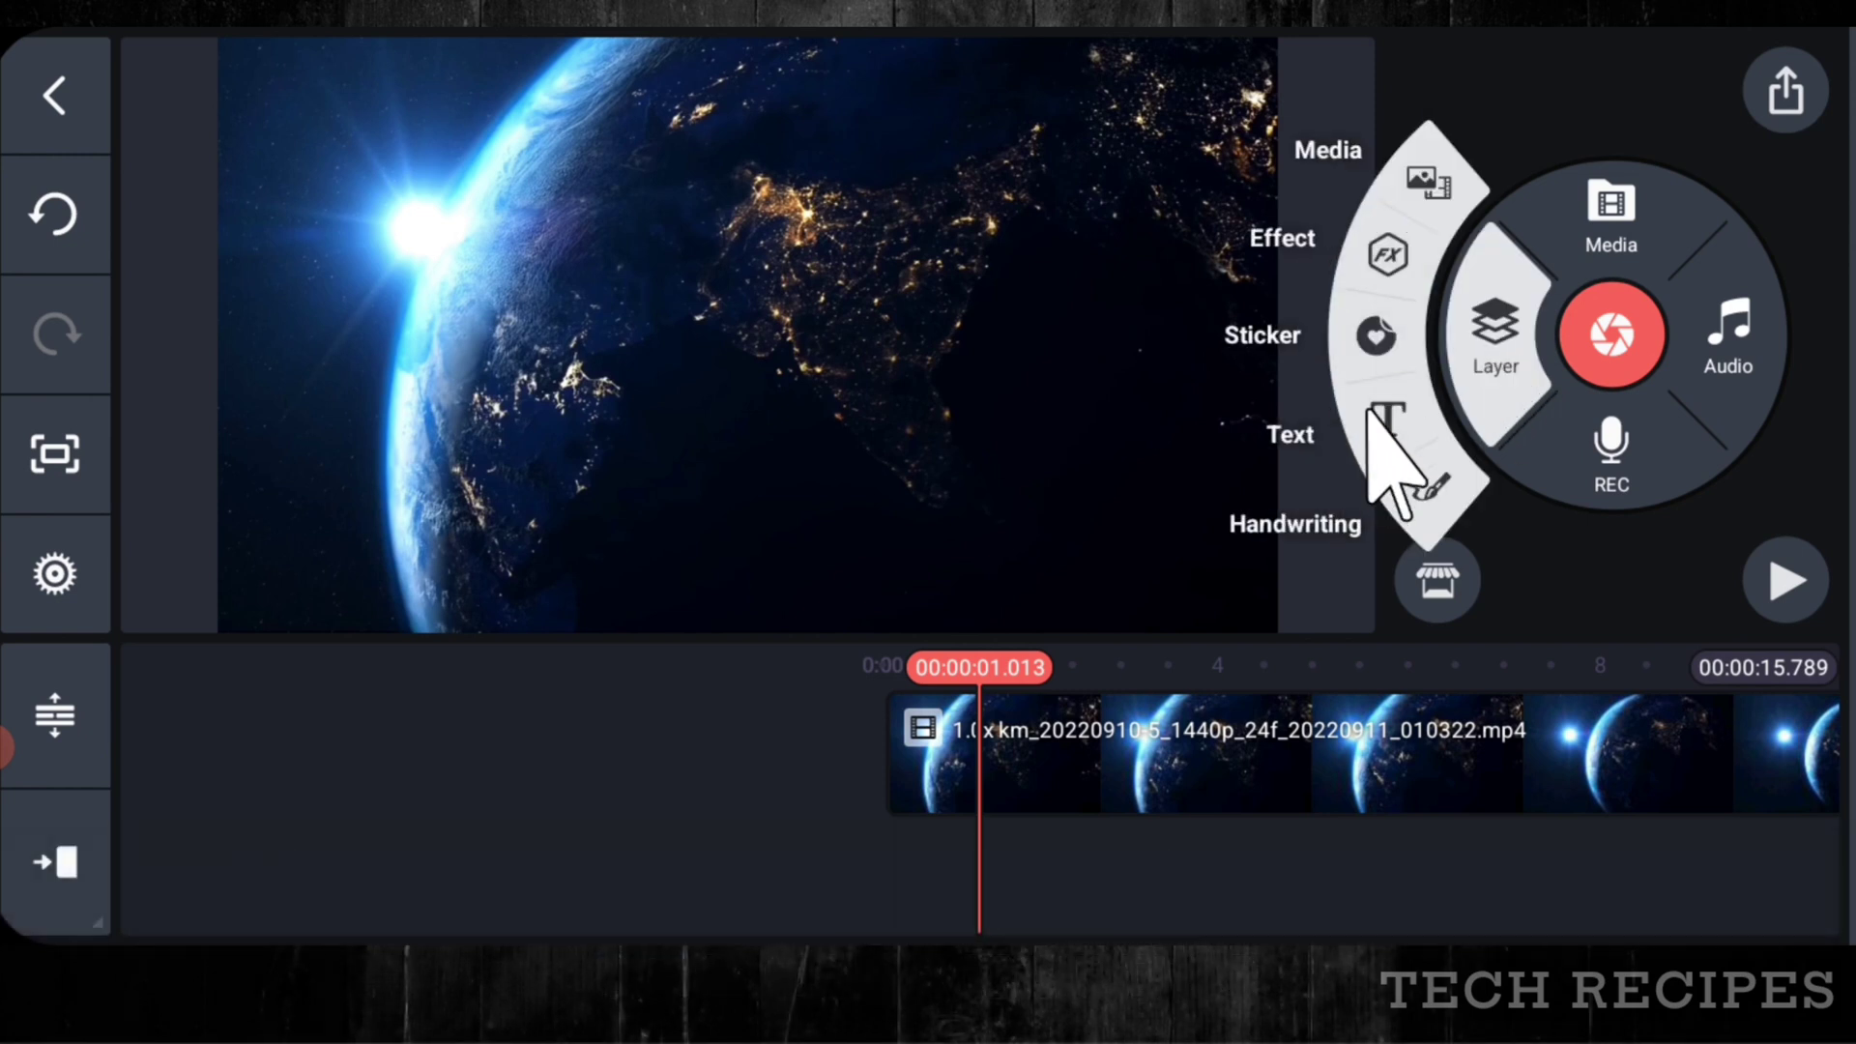
{"action": "left_click", "coordinate": [1367, 415]}
{"action": "double_click", "coordinate": [157, 812]}
{"action": "left_click", "coordinate": [594, 817]}
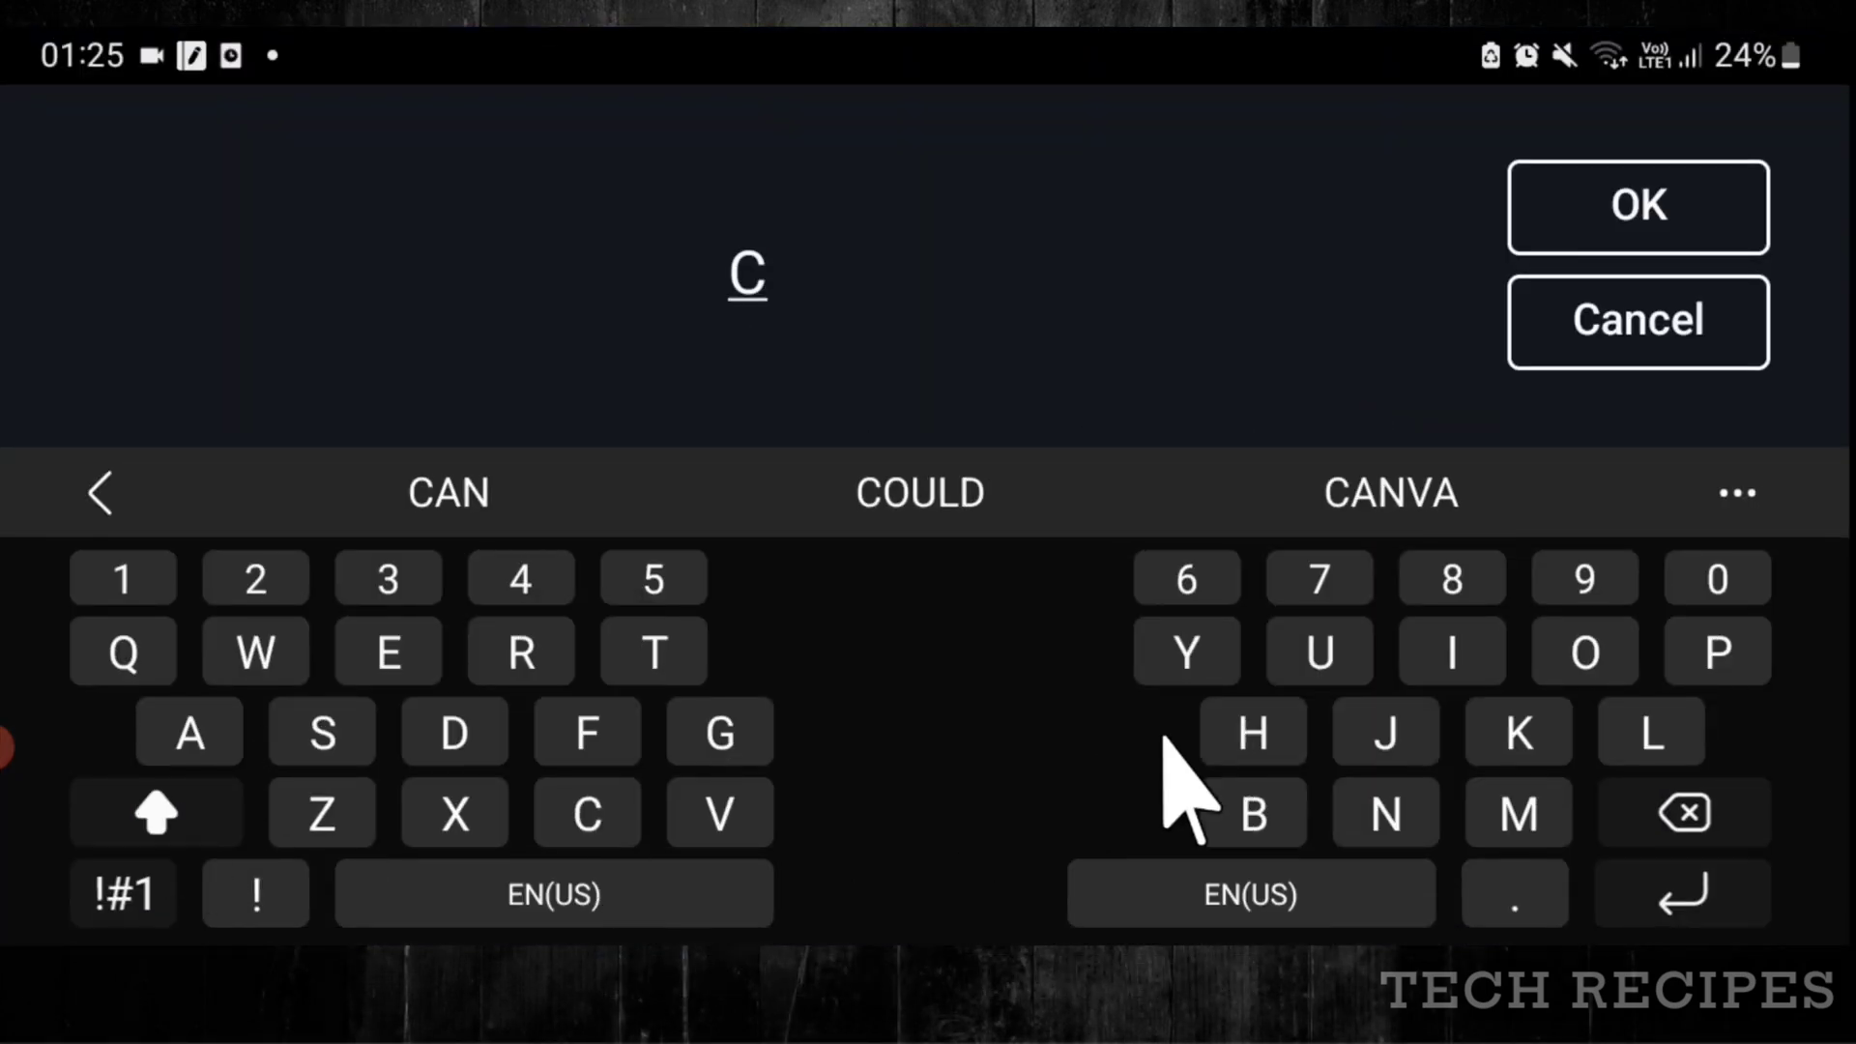
{"action": "left_click", "coordinate": [1391, 802]}
{"action": "left_click", "coordinate": [483, 498]}
{"action": "left_click", "coordinate": [460, 498]}
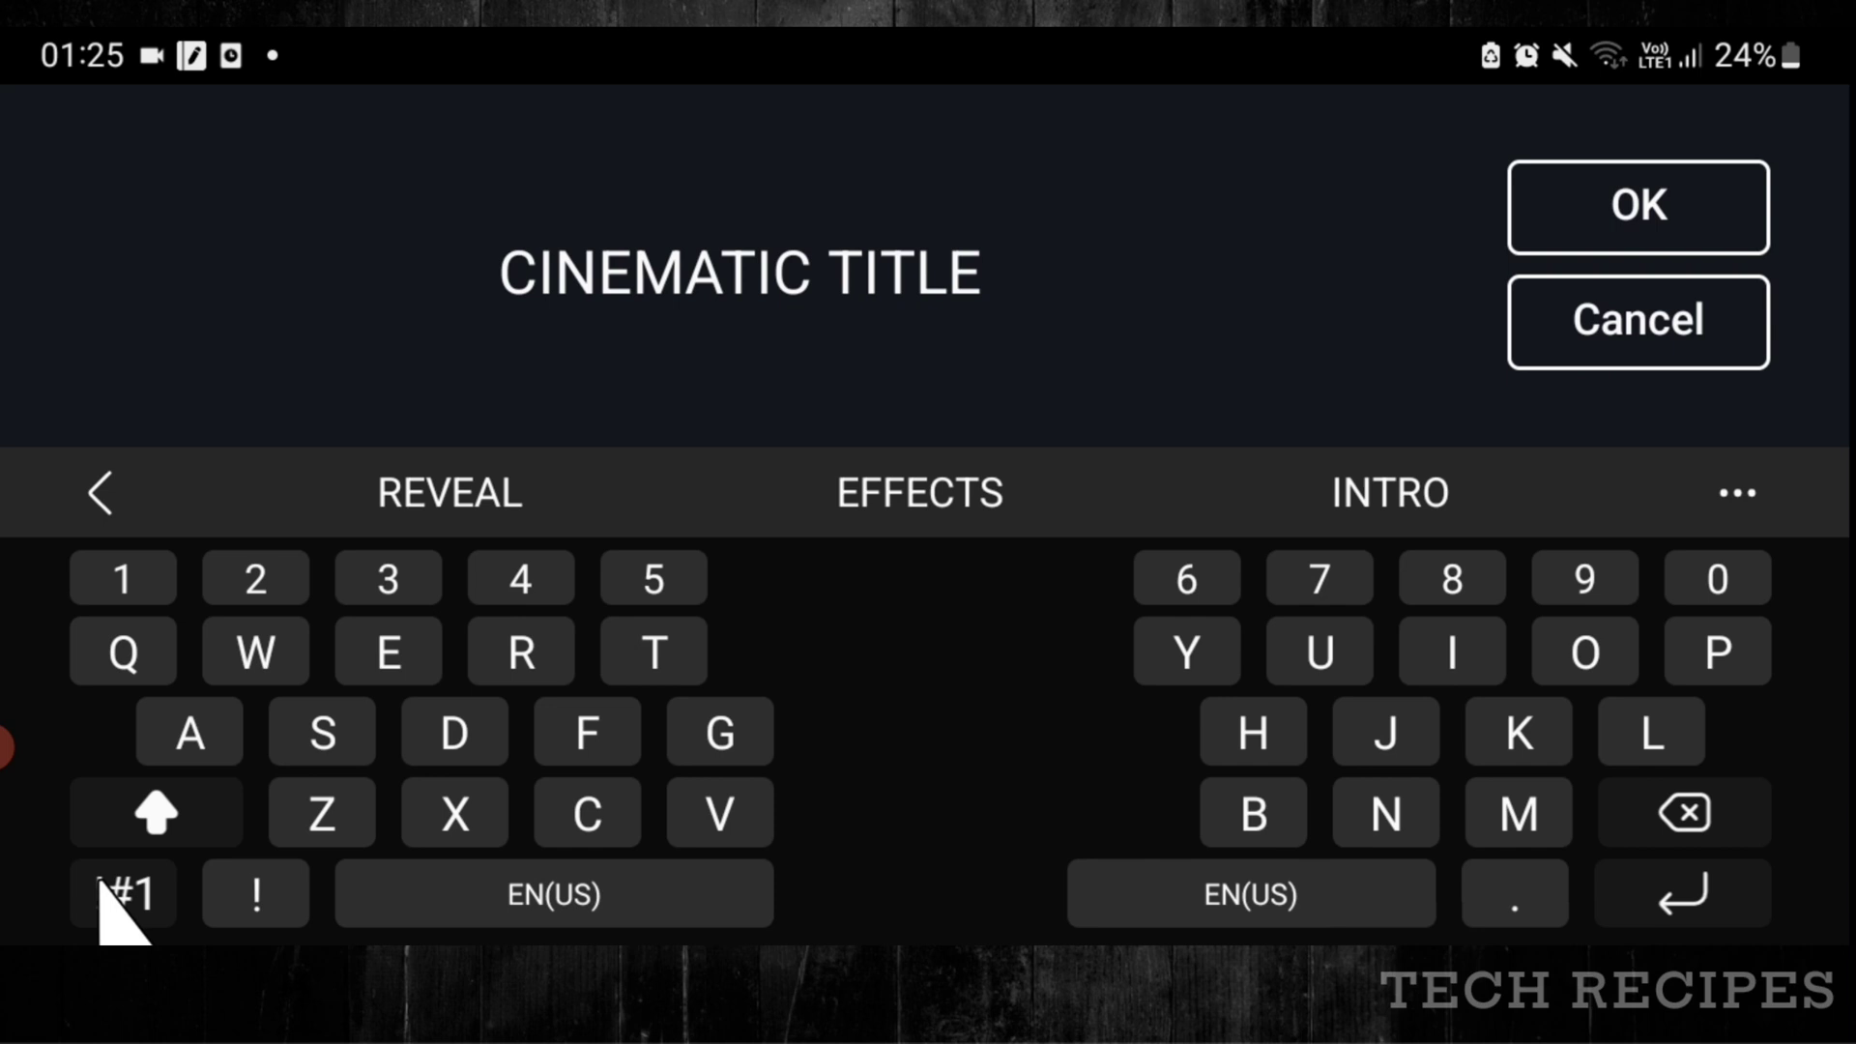
{"action": "left_click", "coordinate": [121, 891]}
{"action": "left_click", "coordinate": [455, 731]}
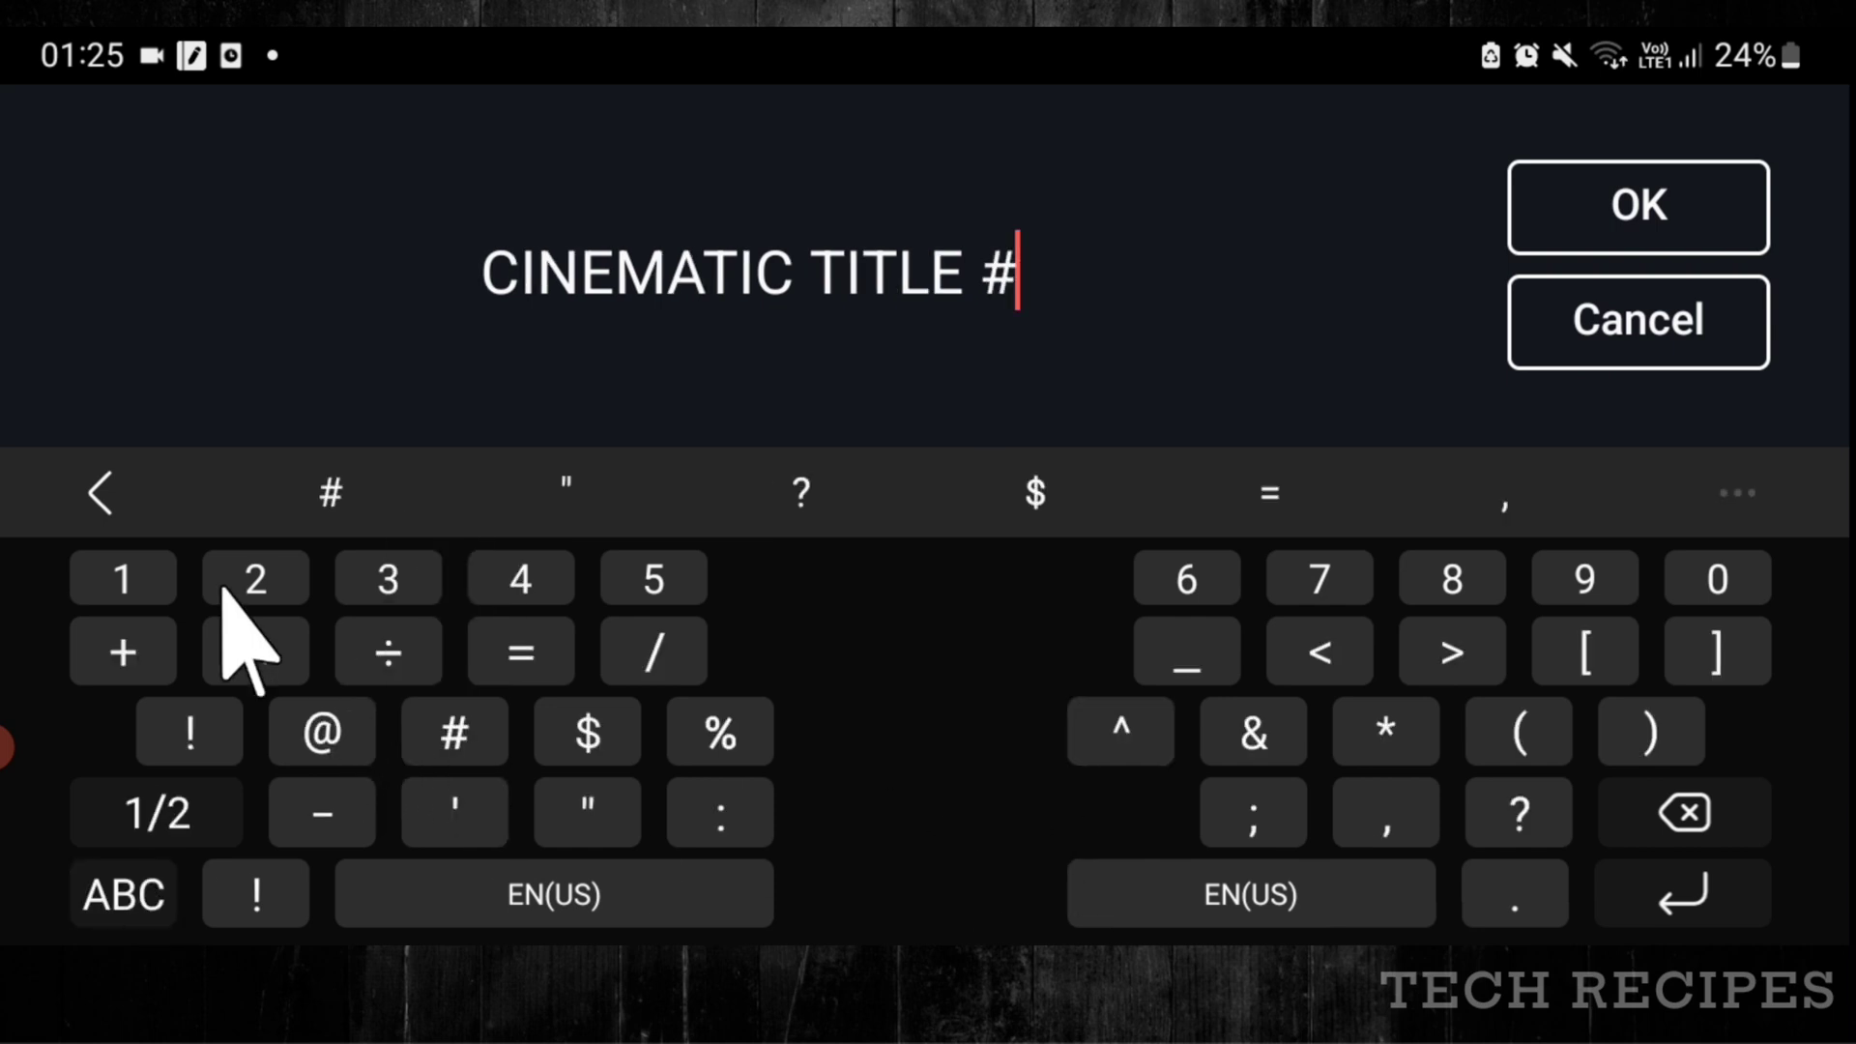
{"action": "left_click", "coordinate": [123, 578]}
{"action": "left_click", "coordinate": [1633, 208]}
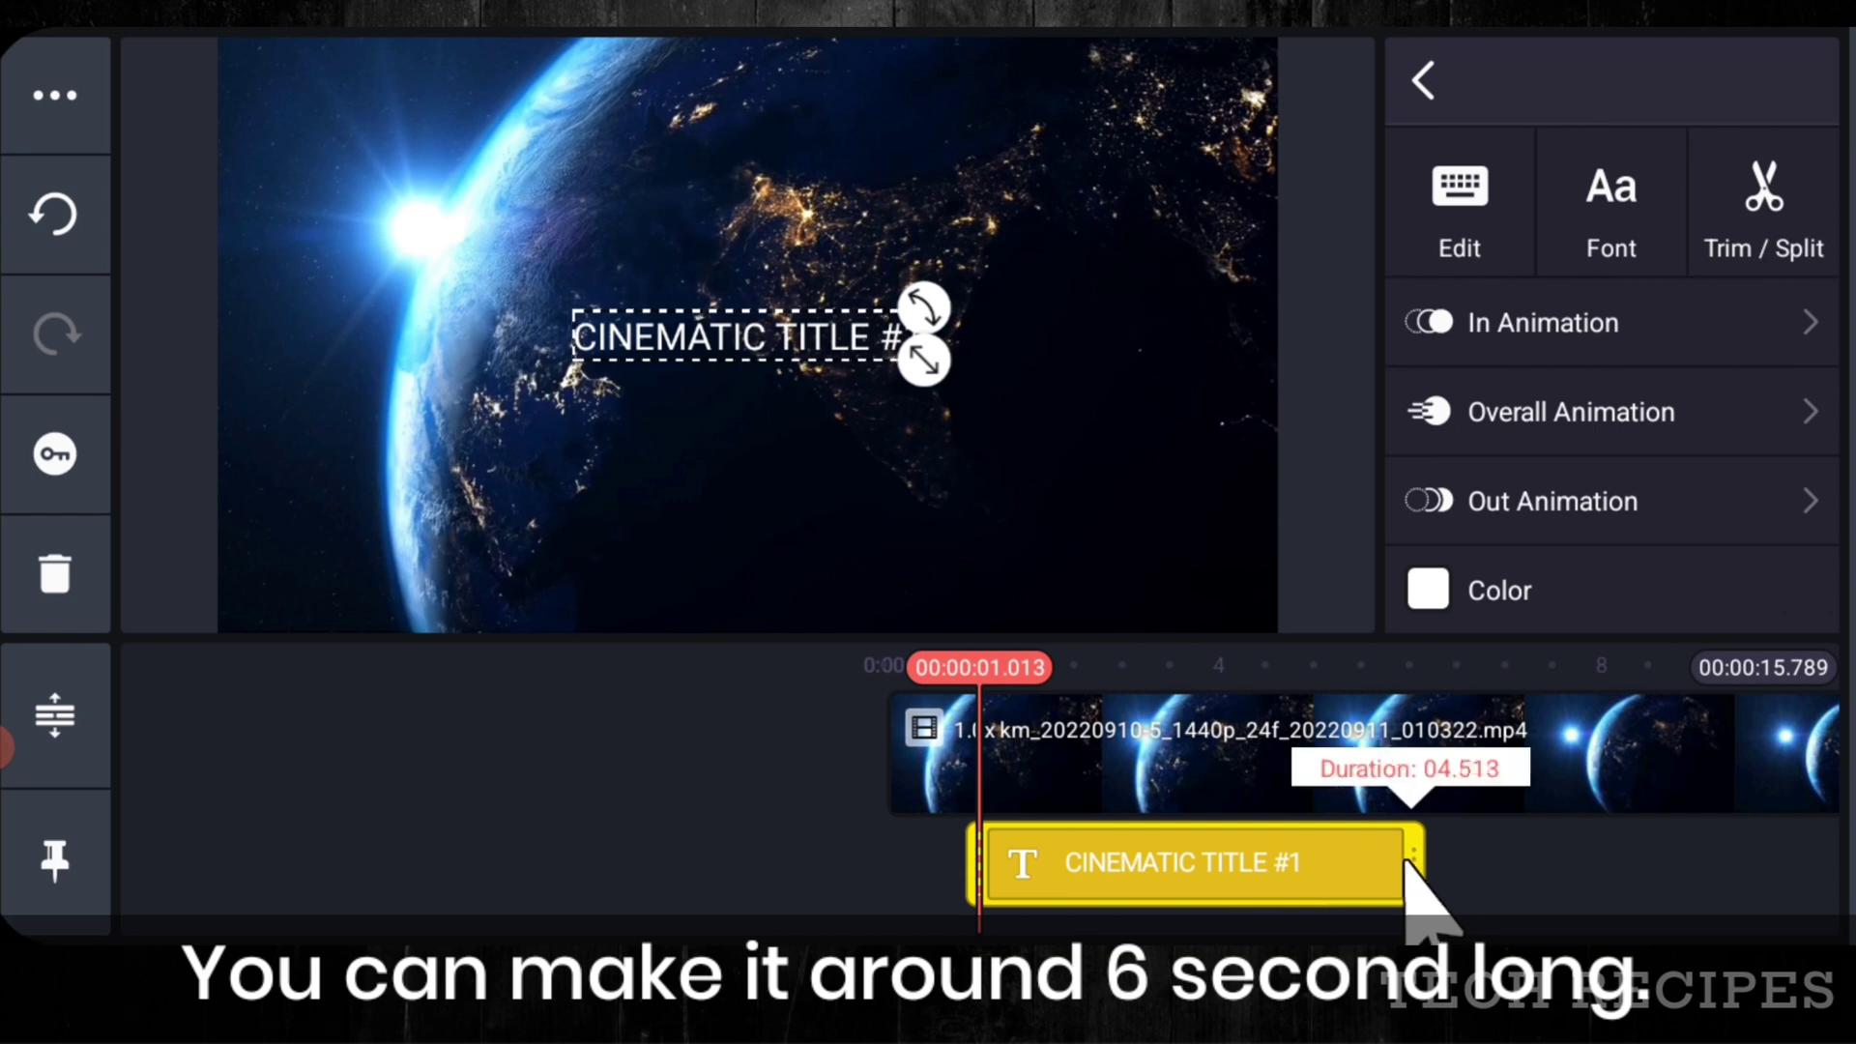
- Lengthen the title clip to about 6.4 seconds and move the title right of centre
{"action": "left_click_drag", "start_coordinate": [1407, 863], "coordinate": [1593, 867]}
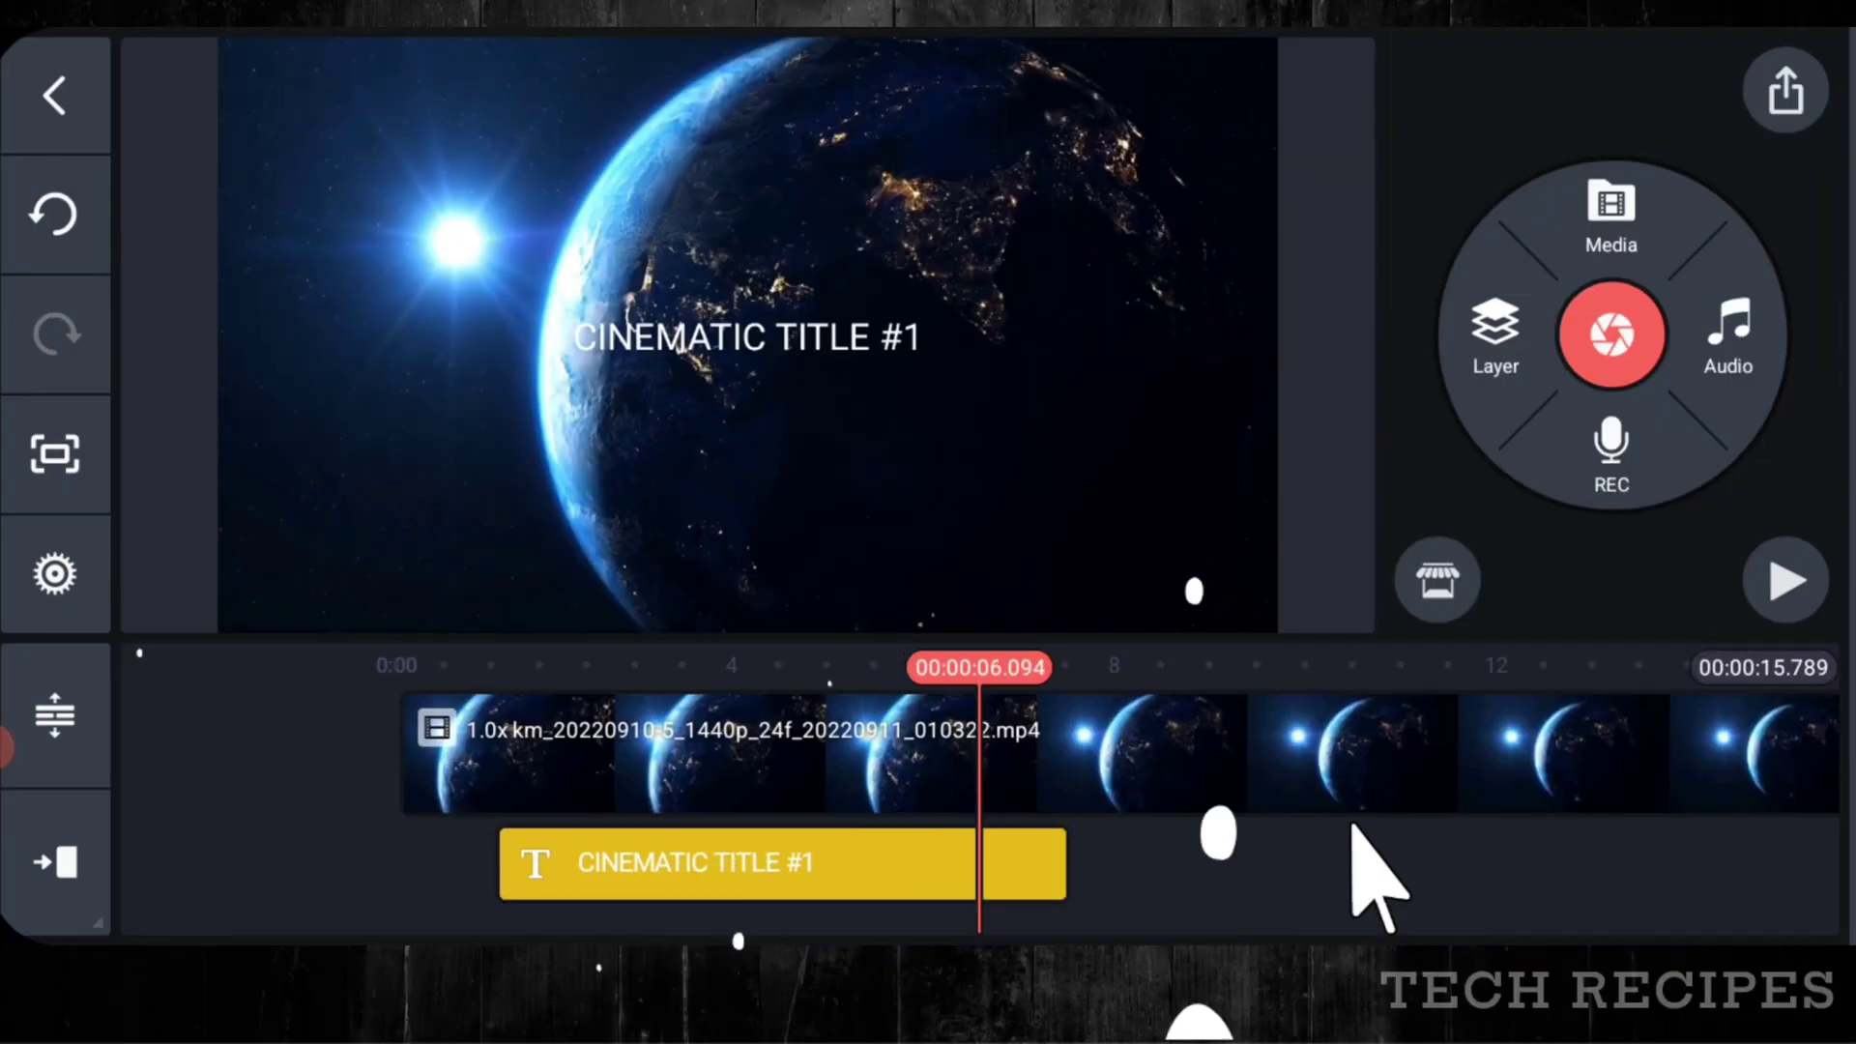
{"action": "left_click", "coordinate": [1006, 891]}
{"action": "left_click_drag", "start_coordinate": [785, 350], "coordinate": [1041, 338]}
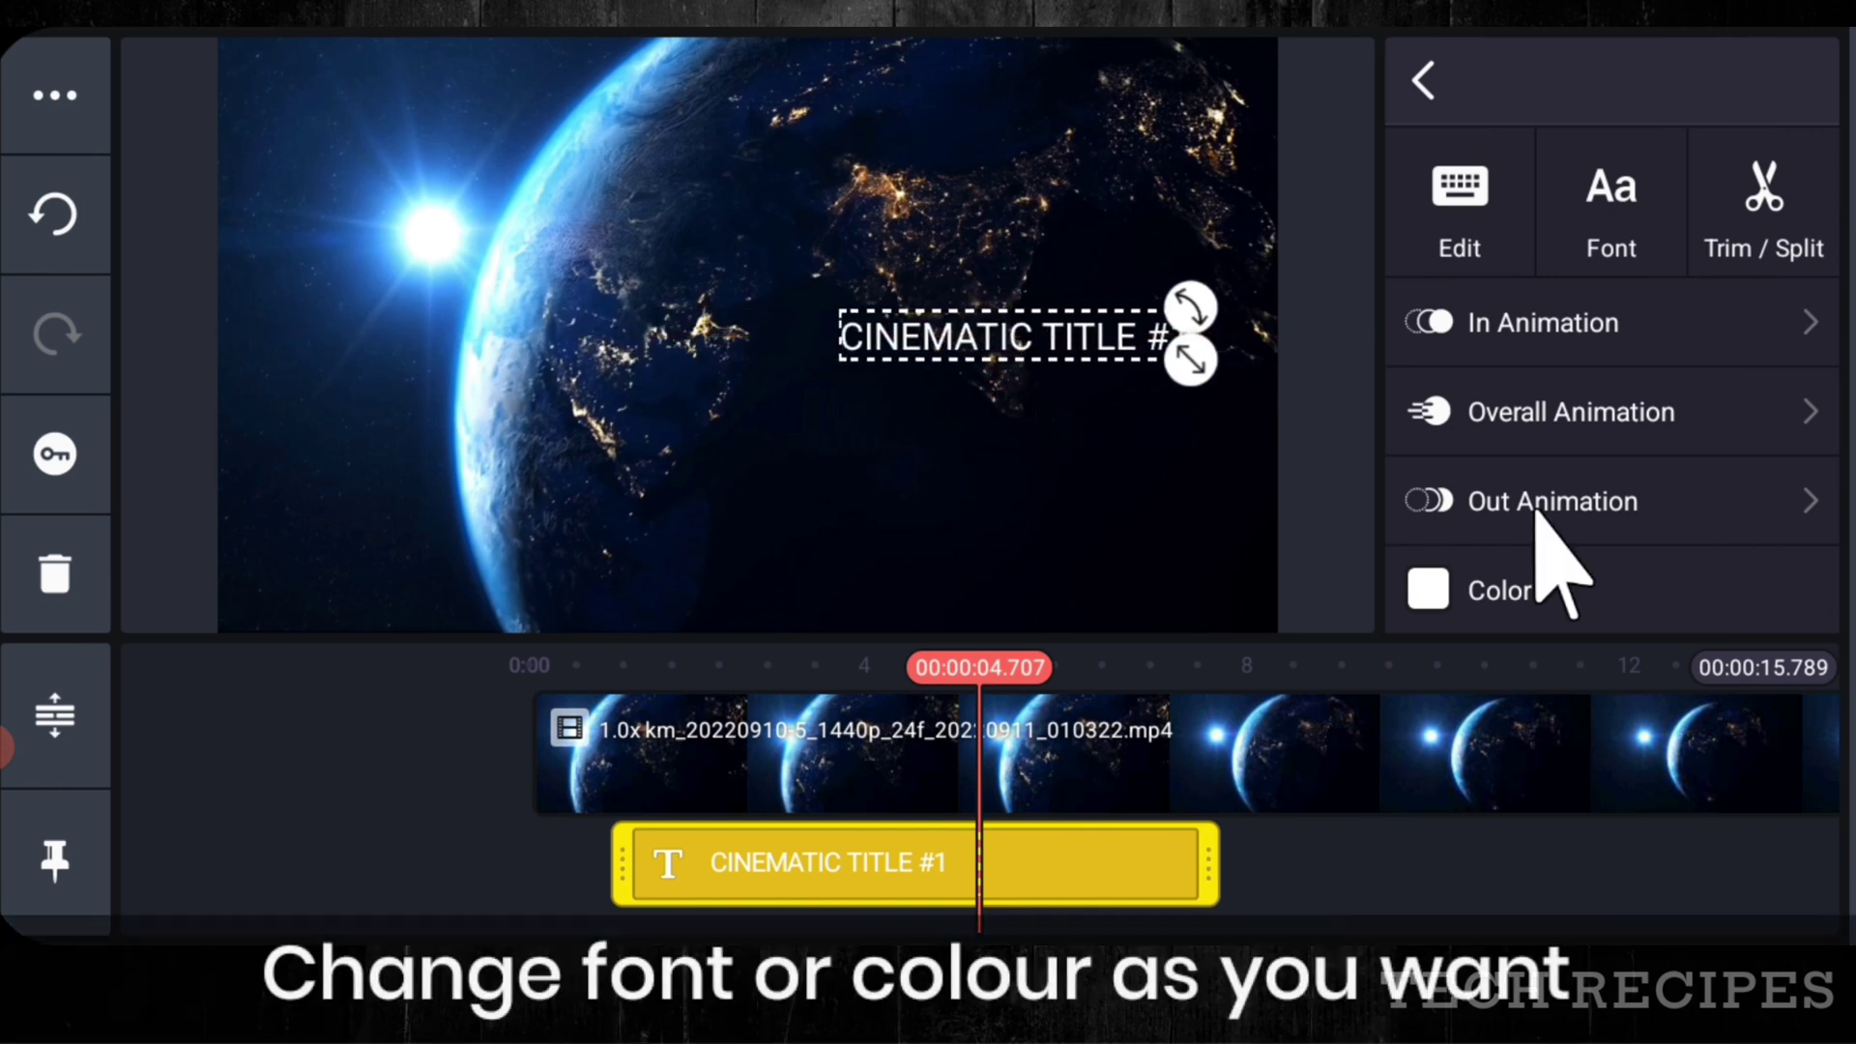
- Set the title font to Sans-serif Poppins Medium with +11 character spacing
{"action": "left_click", "coordinate": [1605, 220]}
{"action": "scroll", "coordinate": [251, 870], "scroll_direction": "down", "scroll_amount": 5}
{"action": "left_click", "coordinate": [207, 924]}
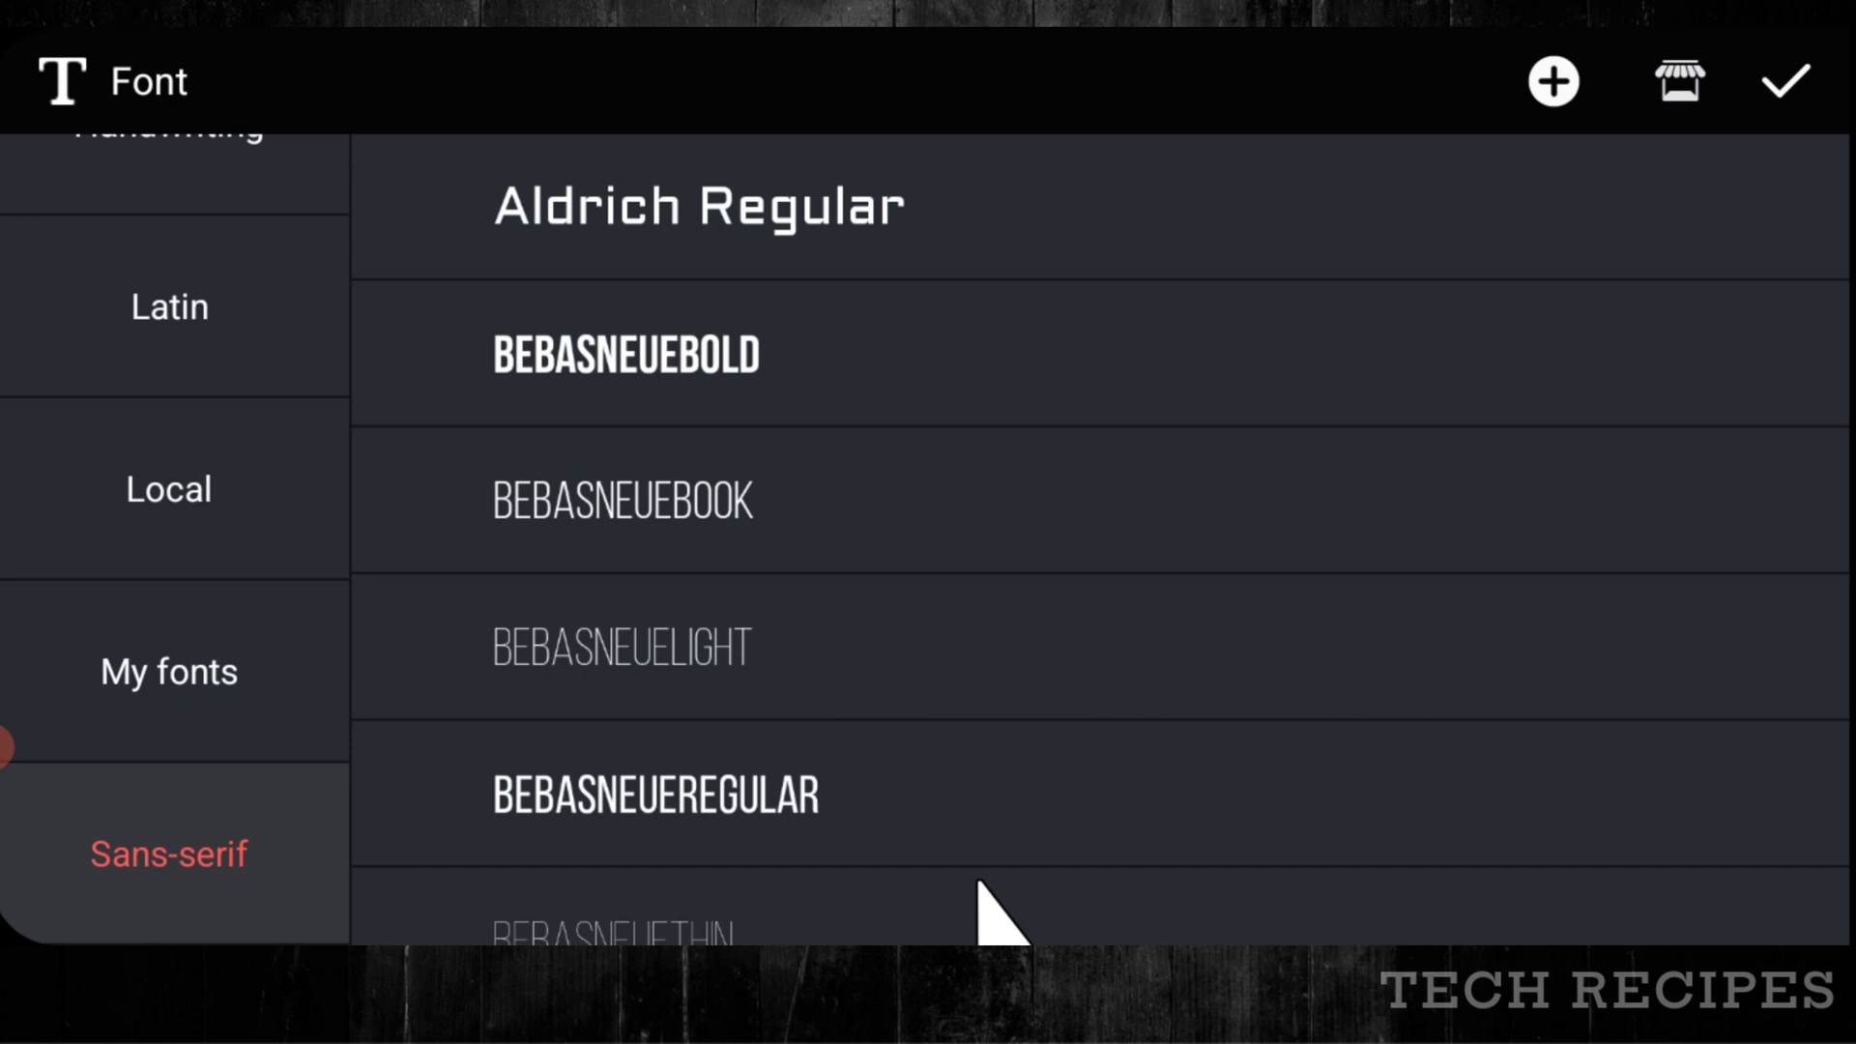
{"action": "scroll", "coordinate": [979, 881], "scroll_direction": "down", "scroll_amount": 15}
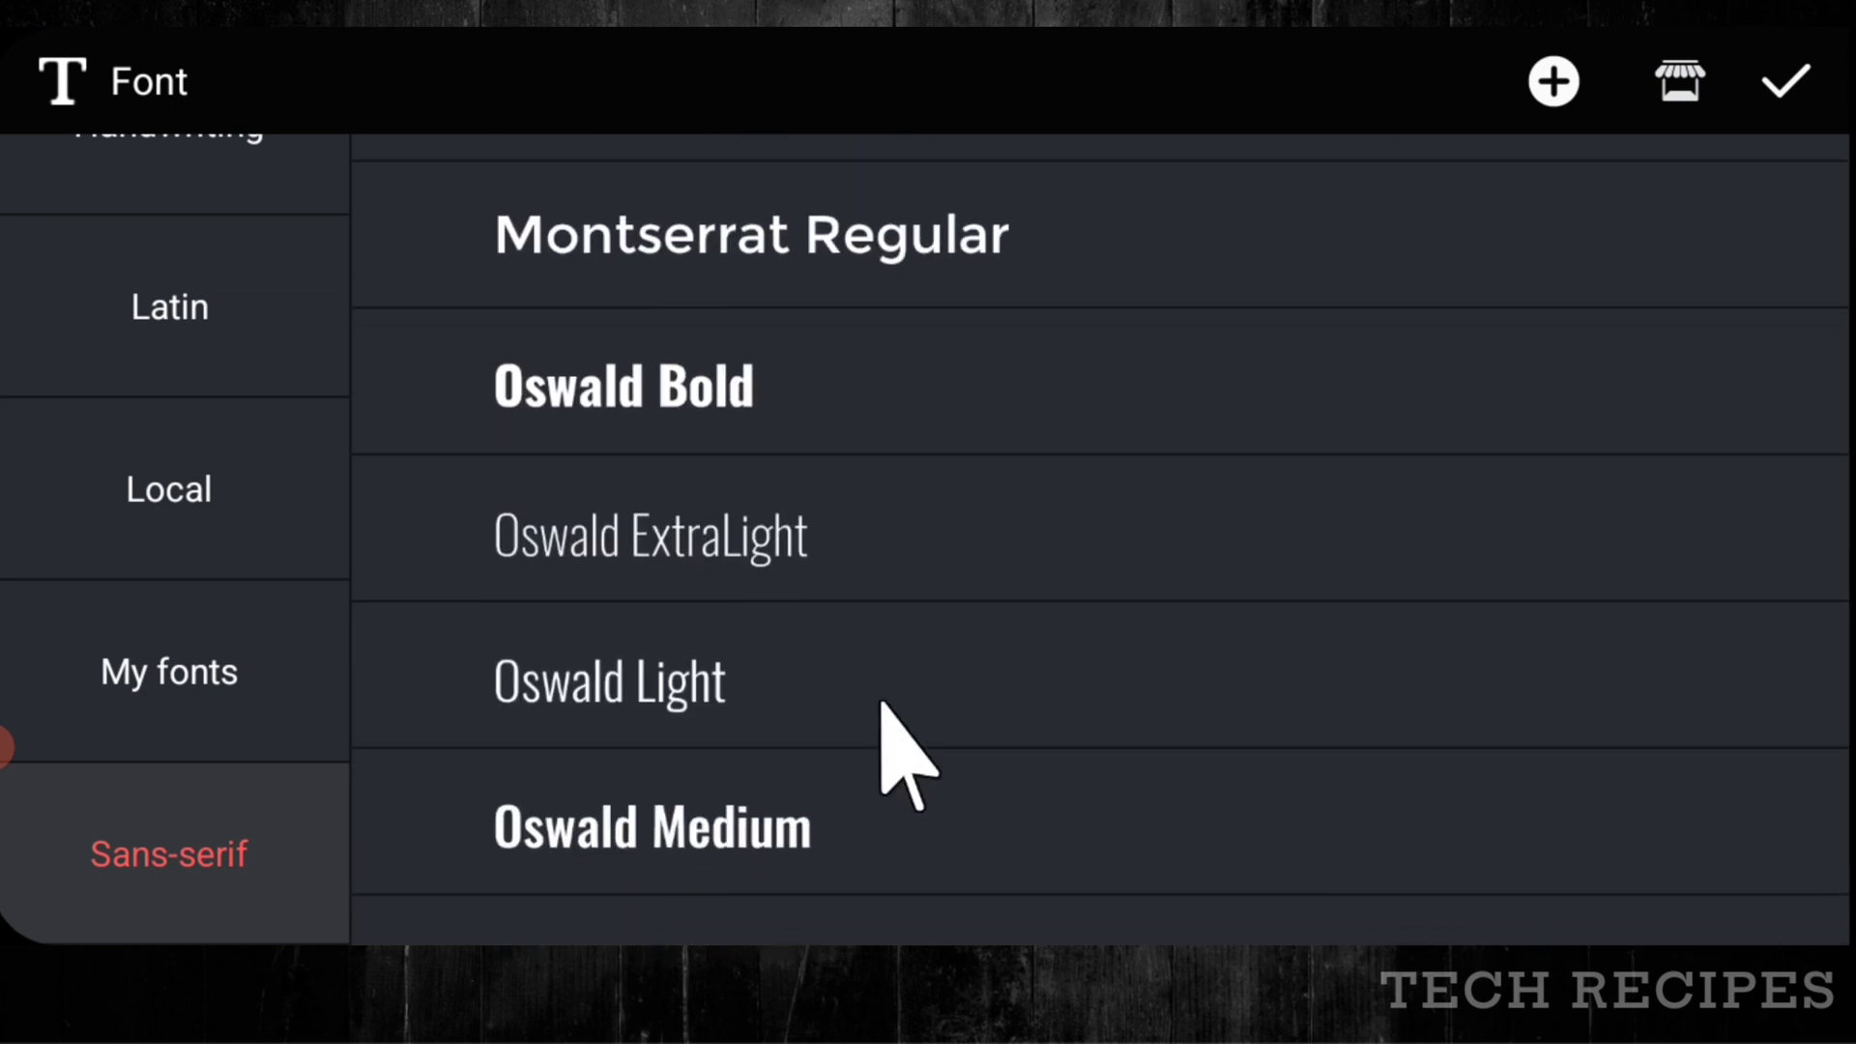
{"action": "scroll", "coordinate": [882, 703], "scroll_direction": "down", "scroll_amount": 15}
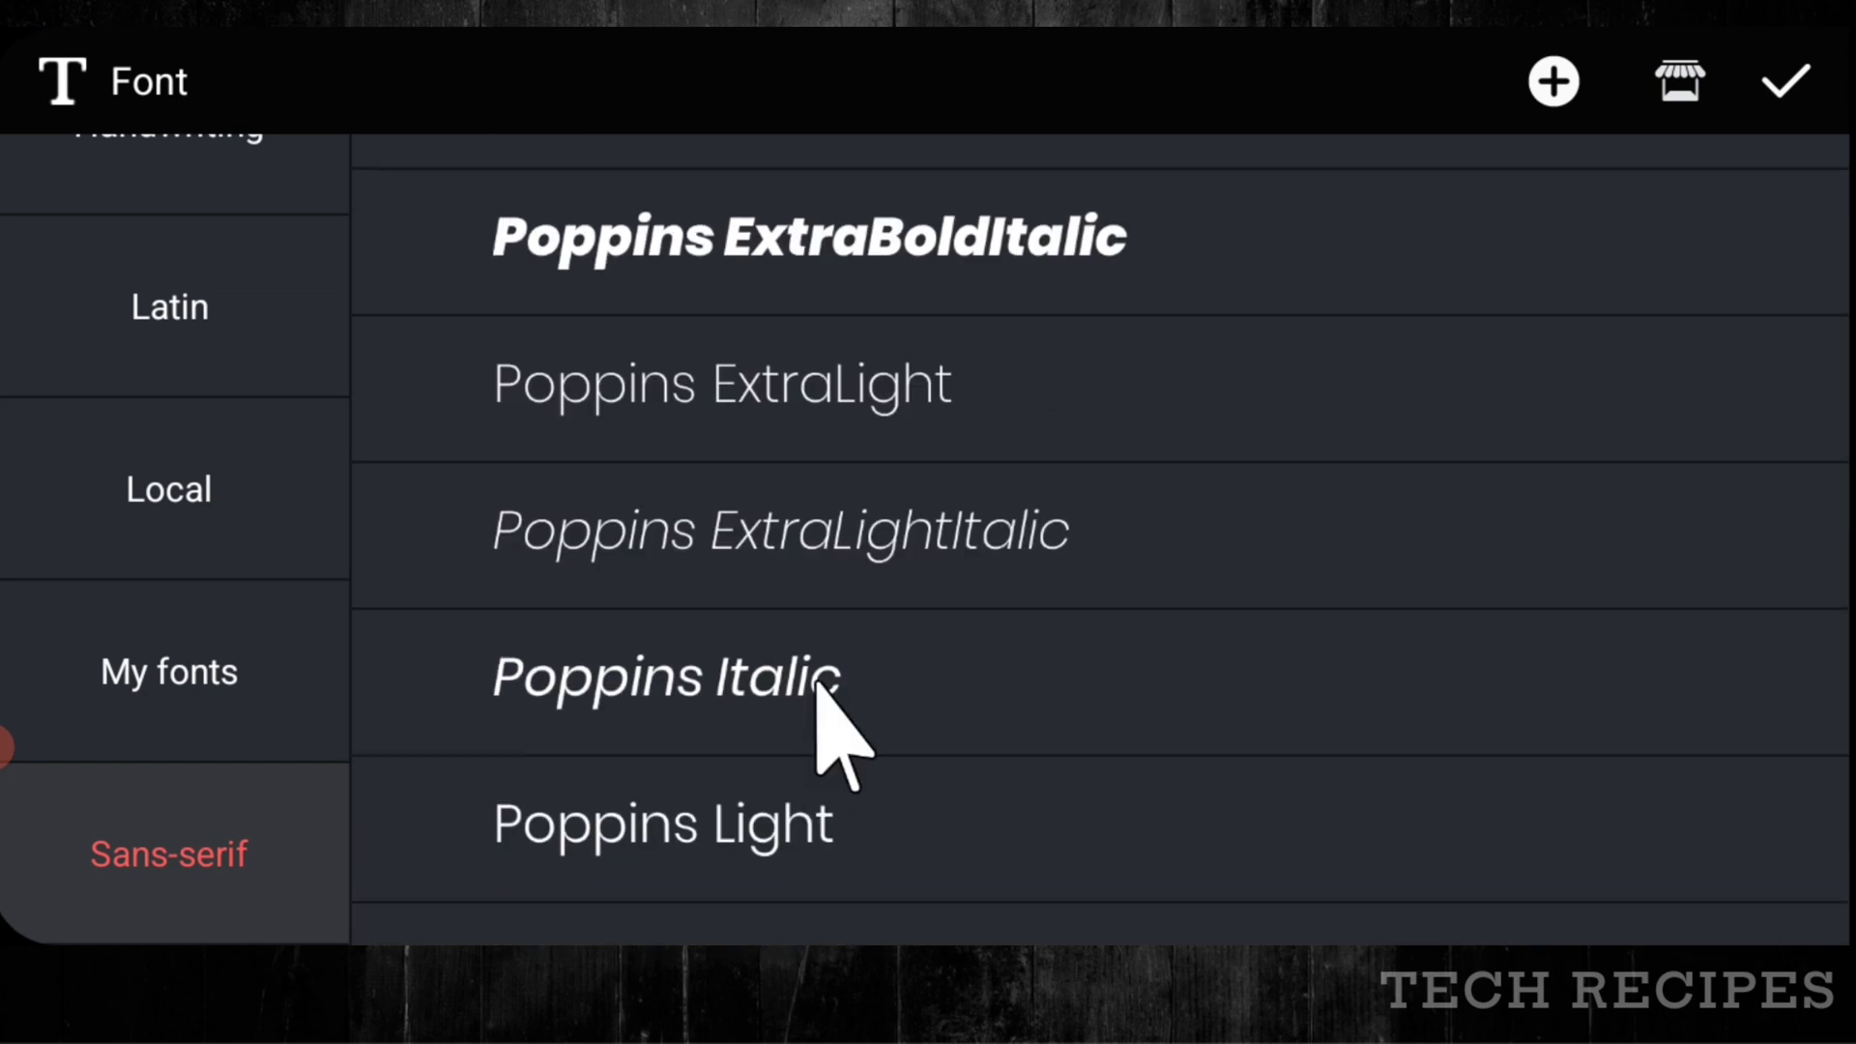
{"action": "scroll", "coordinate": [820, 685], "scroll_direction": "down", "scroll_amount": 3}
{"action": "left_click", "coordinate": [764, 773]}
{"action": "left_click", "coordinate": [1783, 82]}
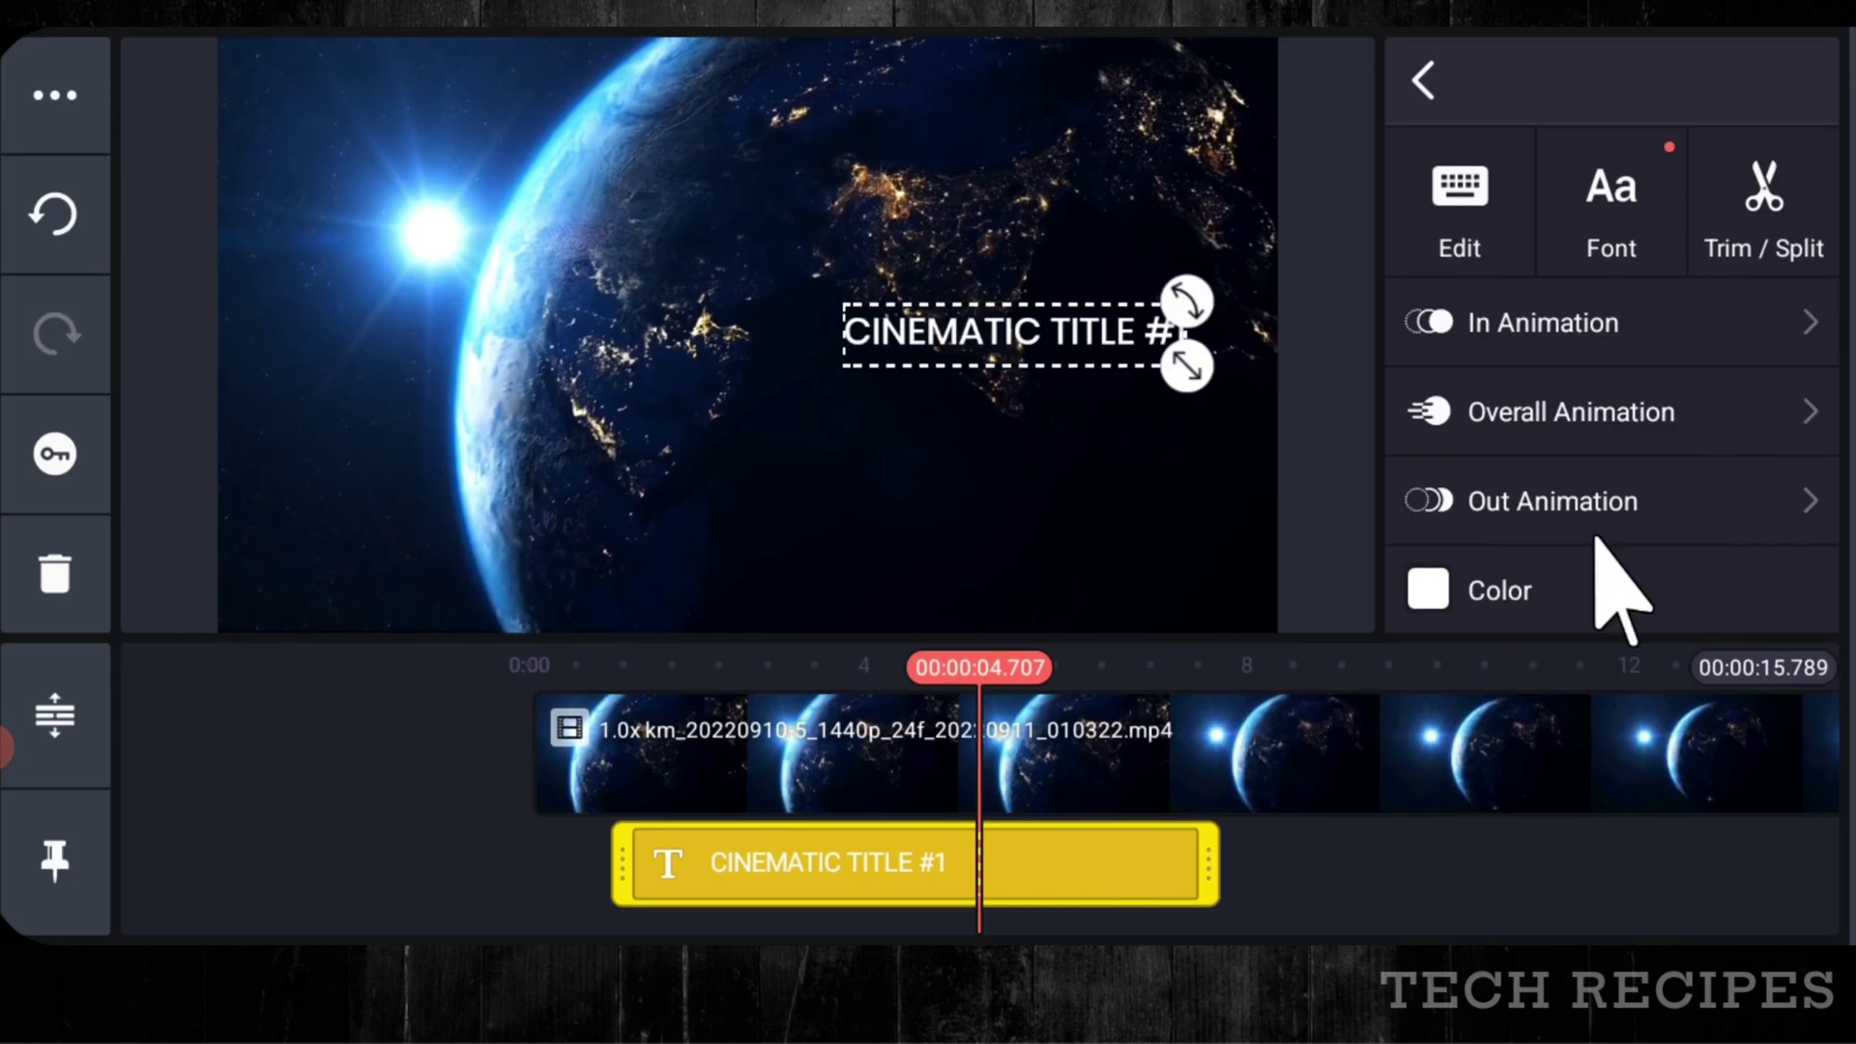
{"action": "scroll", "coordinate": [1595, 537], "scroll_direction": "down", "scroll_amount": 6}
{"action": "left_click", "coordinate": [1598, 416]}
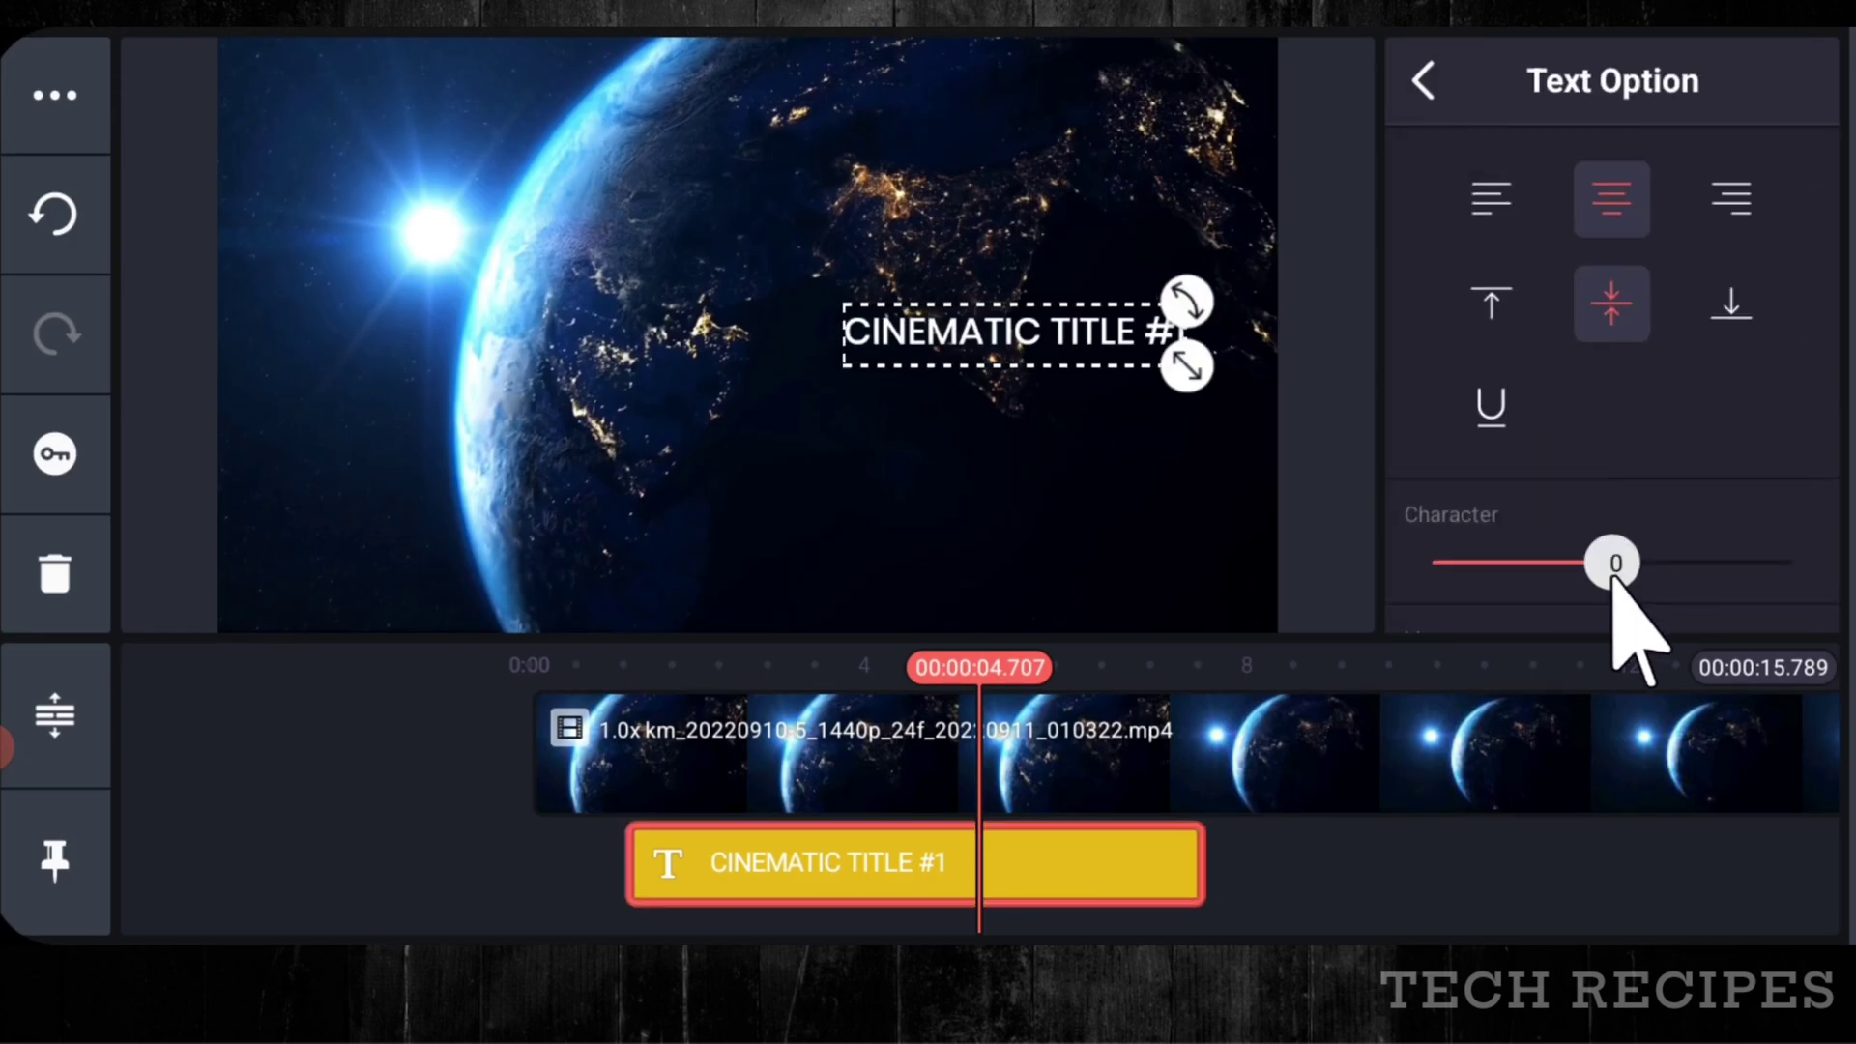
{"action": "left_click", "coordinate": [1429, 902]}
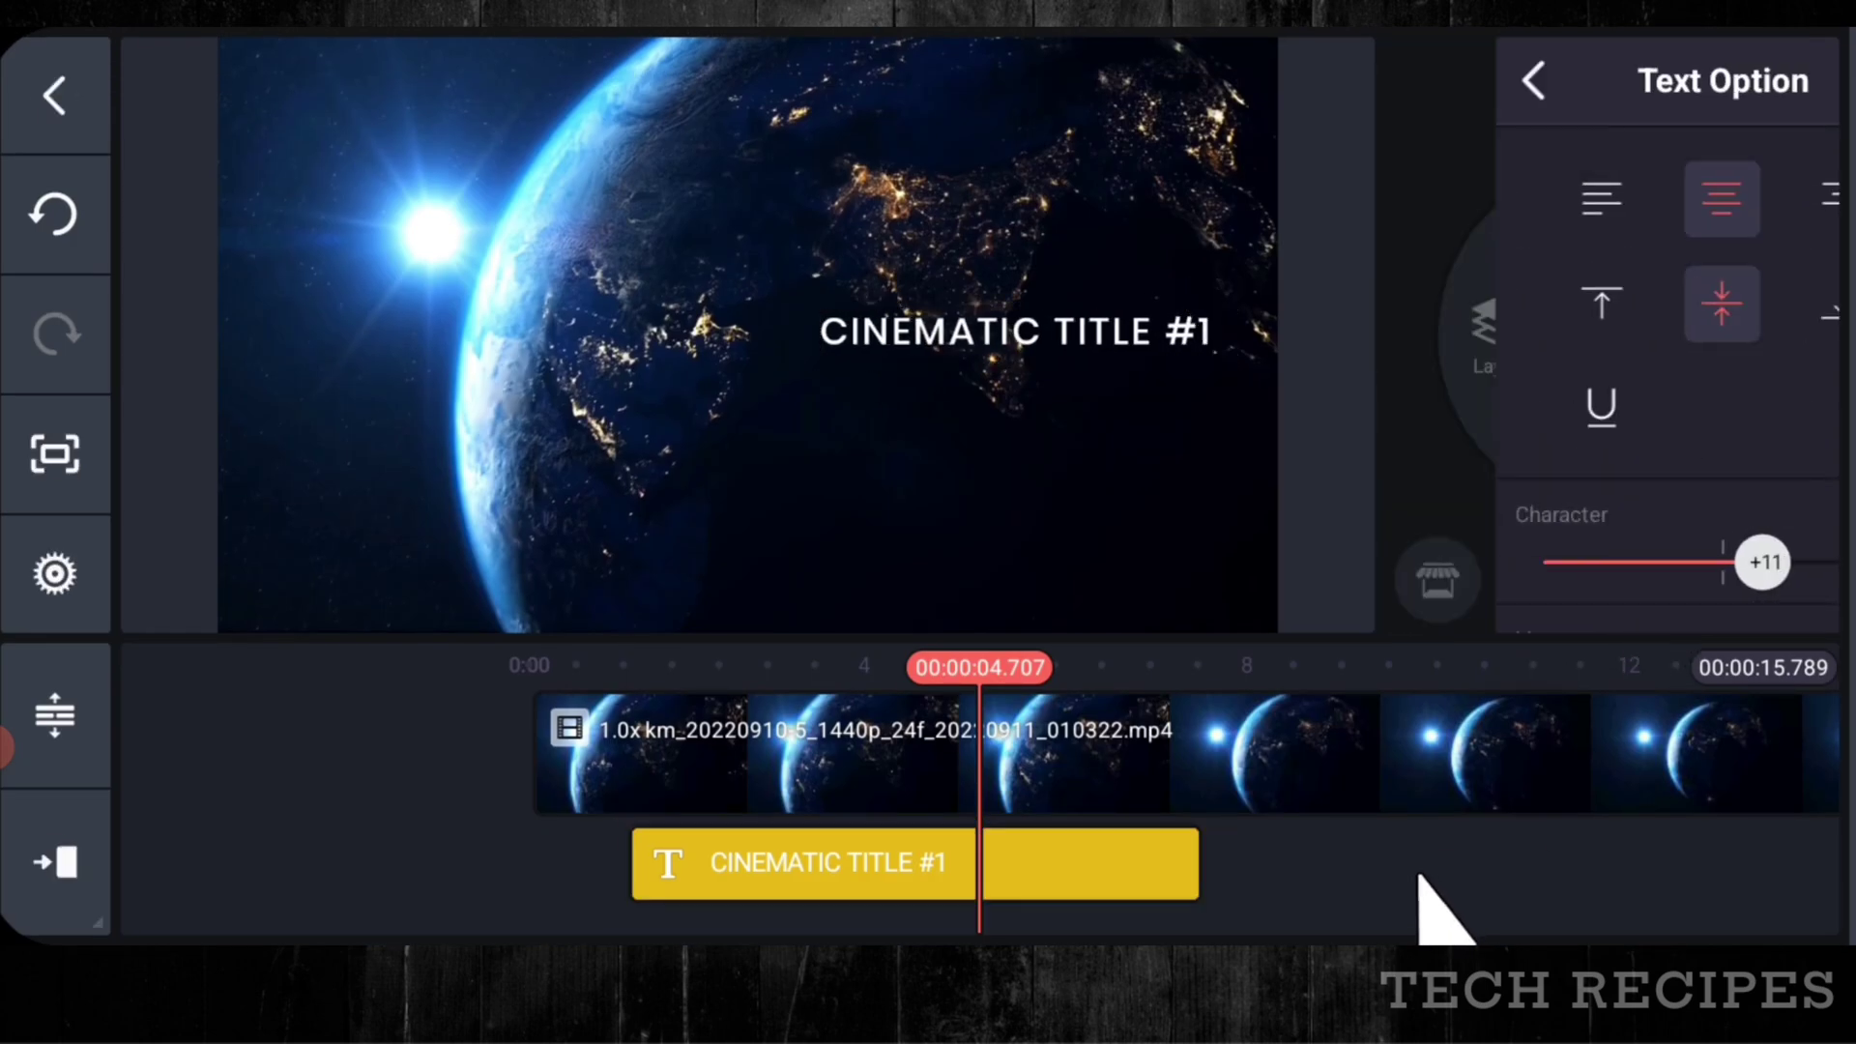
- Give the title a 3-second Fade in animation and a 3-second Fade out animation
{"action": "left_click", "coordinate": [1036, 870]}
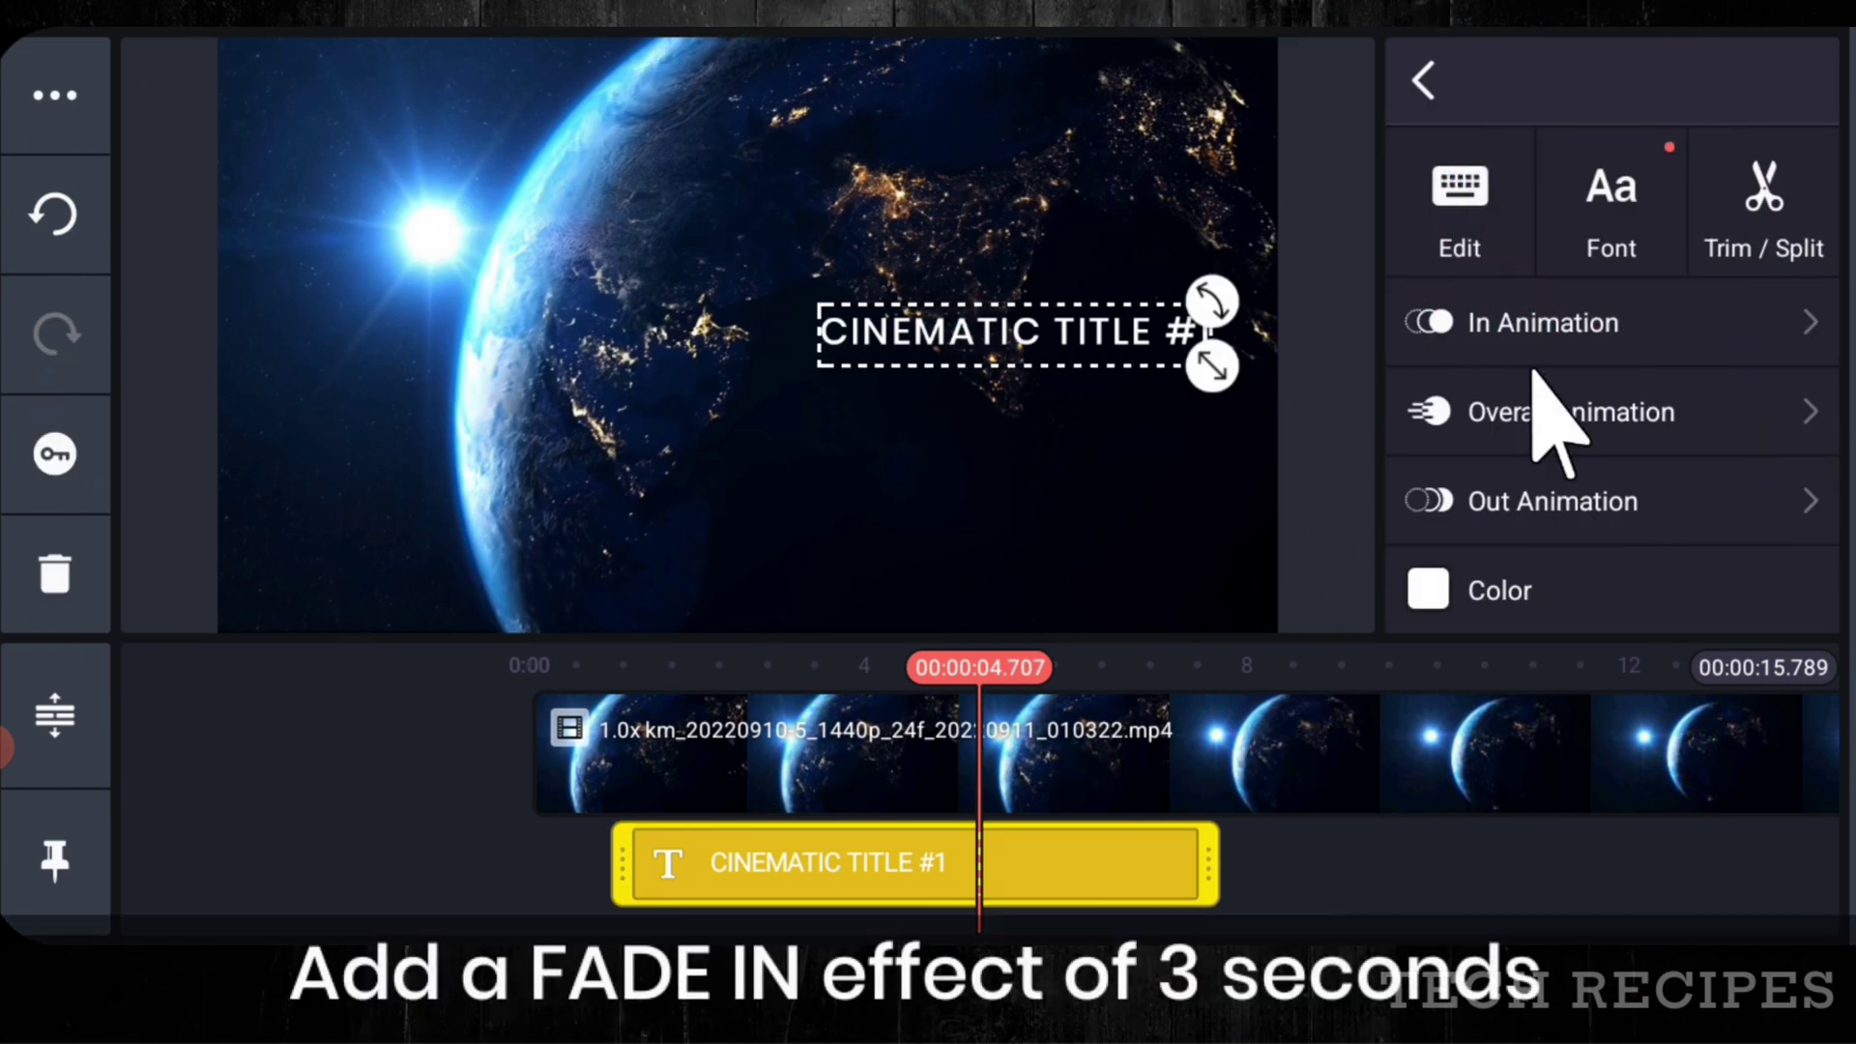
{"action": "left_click", "coordinate": [1542, 328]}
{"action": "left_click", "coordinate": [1525, 263]}
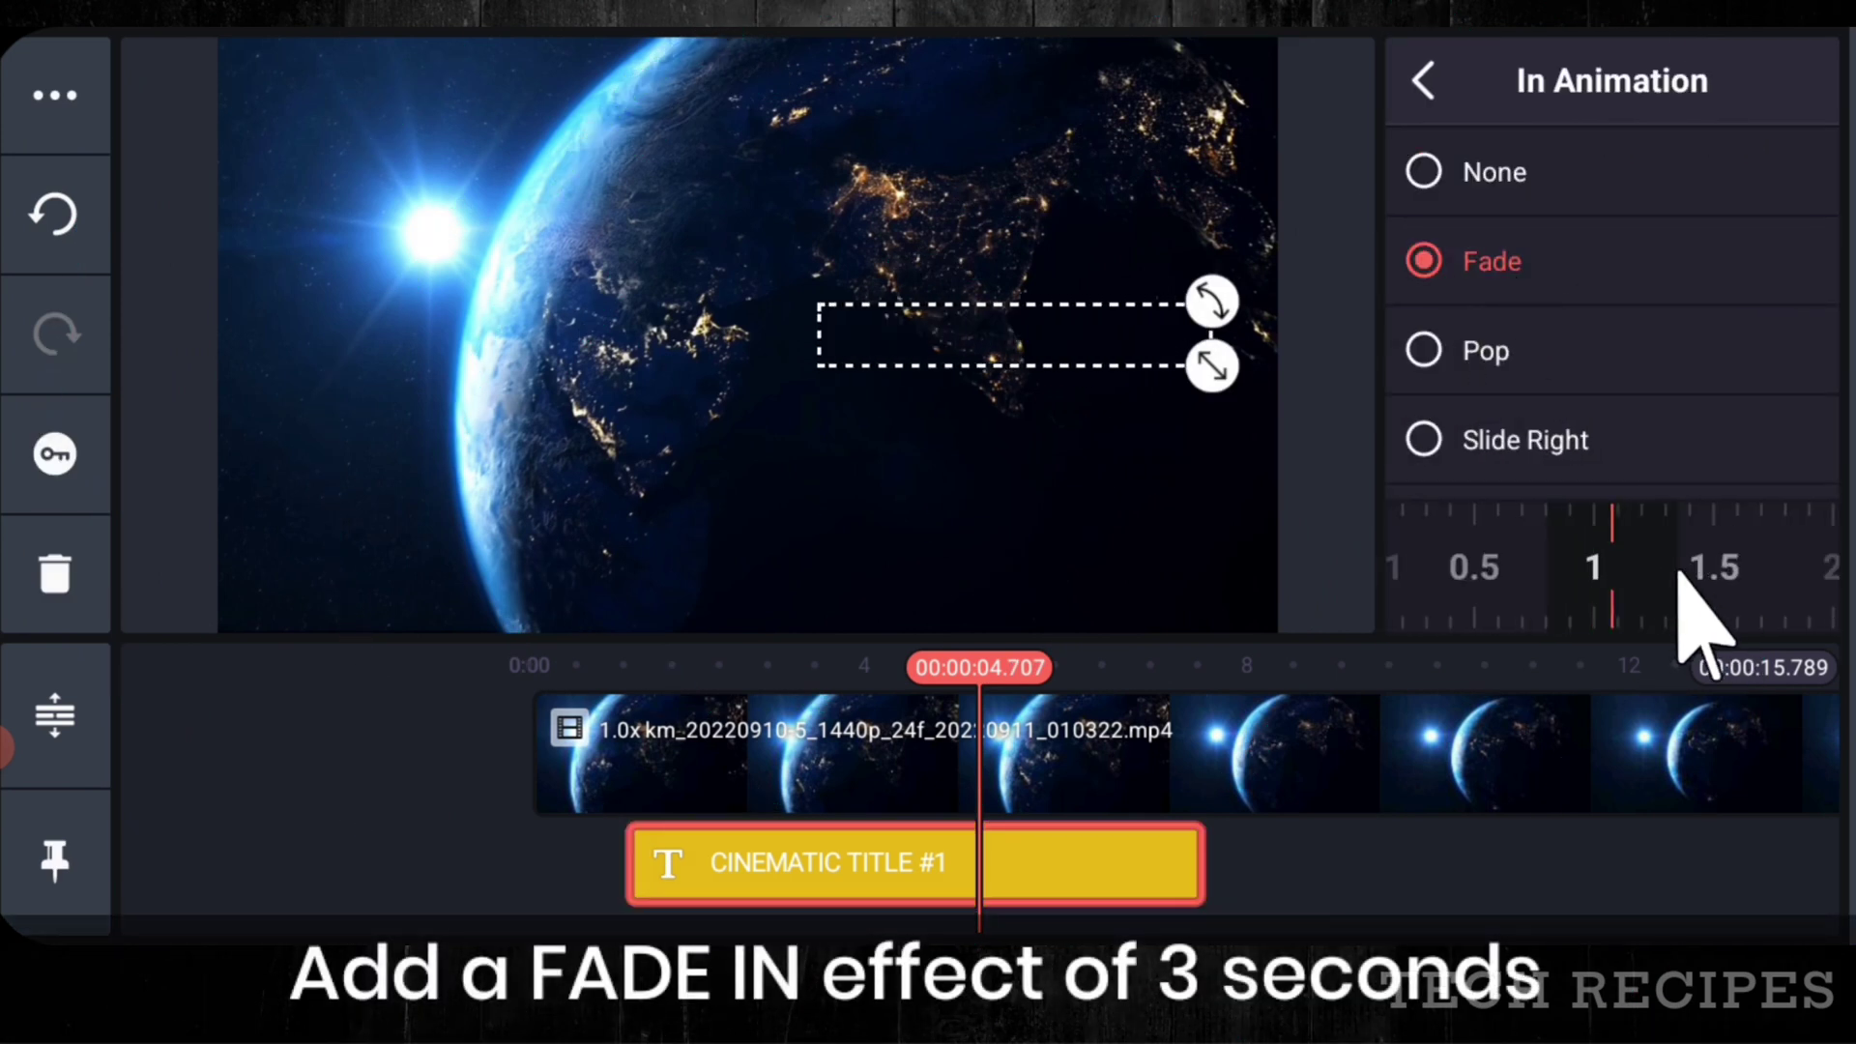
{"action": "left_click_drag", "start_coordinate": [1679, 572], "coordinate": [1452, 580]}
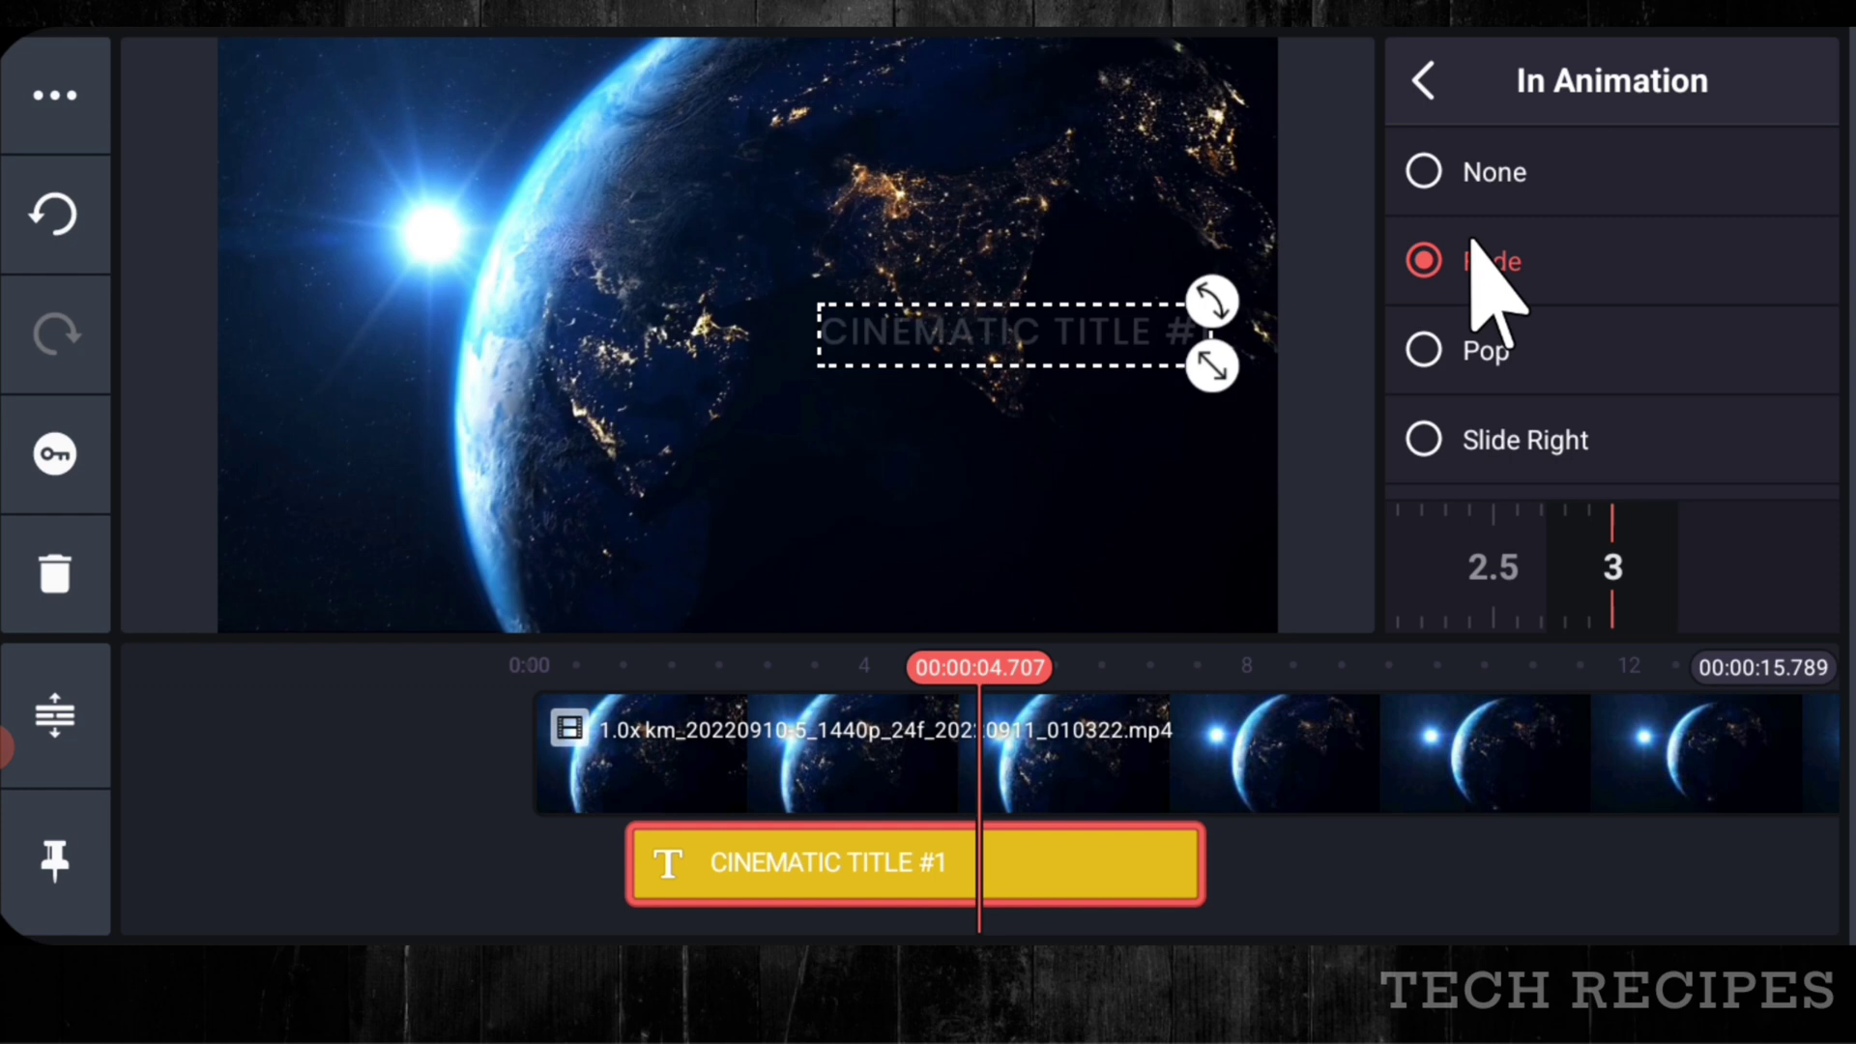
{"action": "left_click", "coordinate": [1423, 85]}
{"action": "left_click", "coordinate": [1501, 497]}
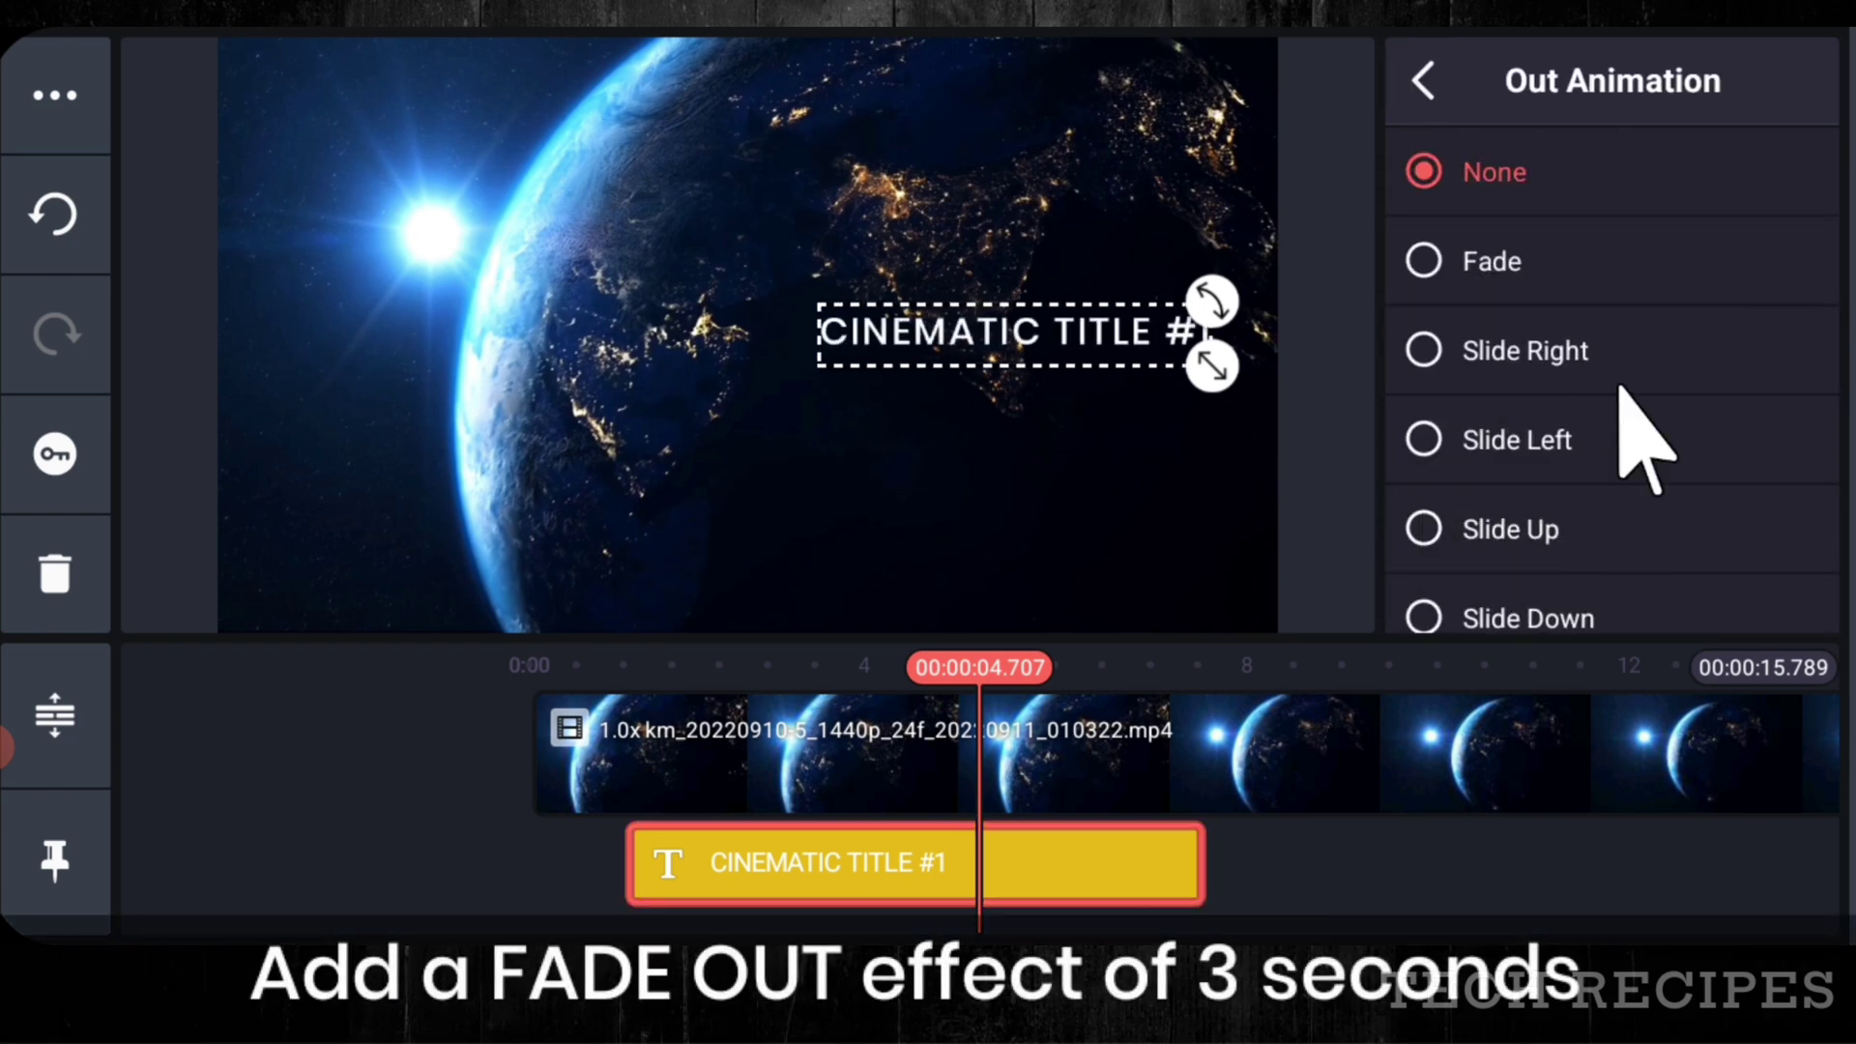
{"action": "left_click", "coordinate": [1609, 263]}
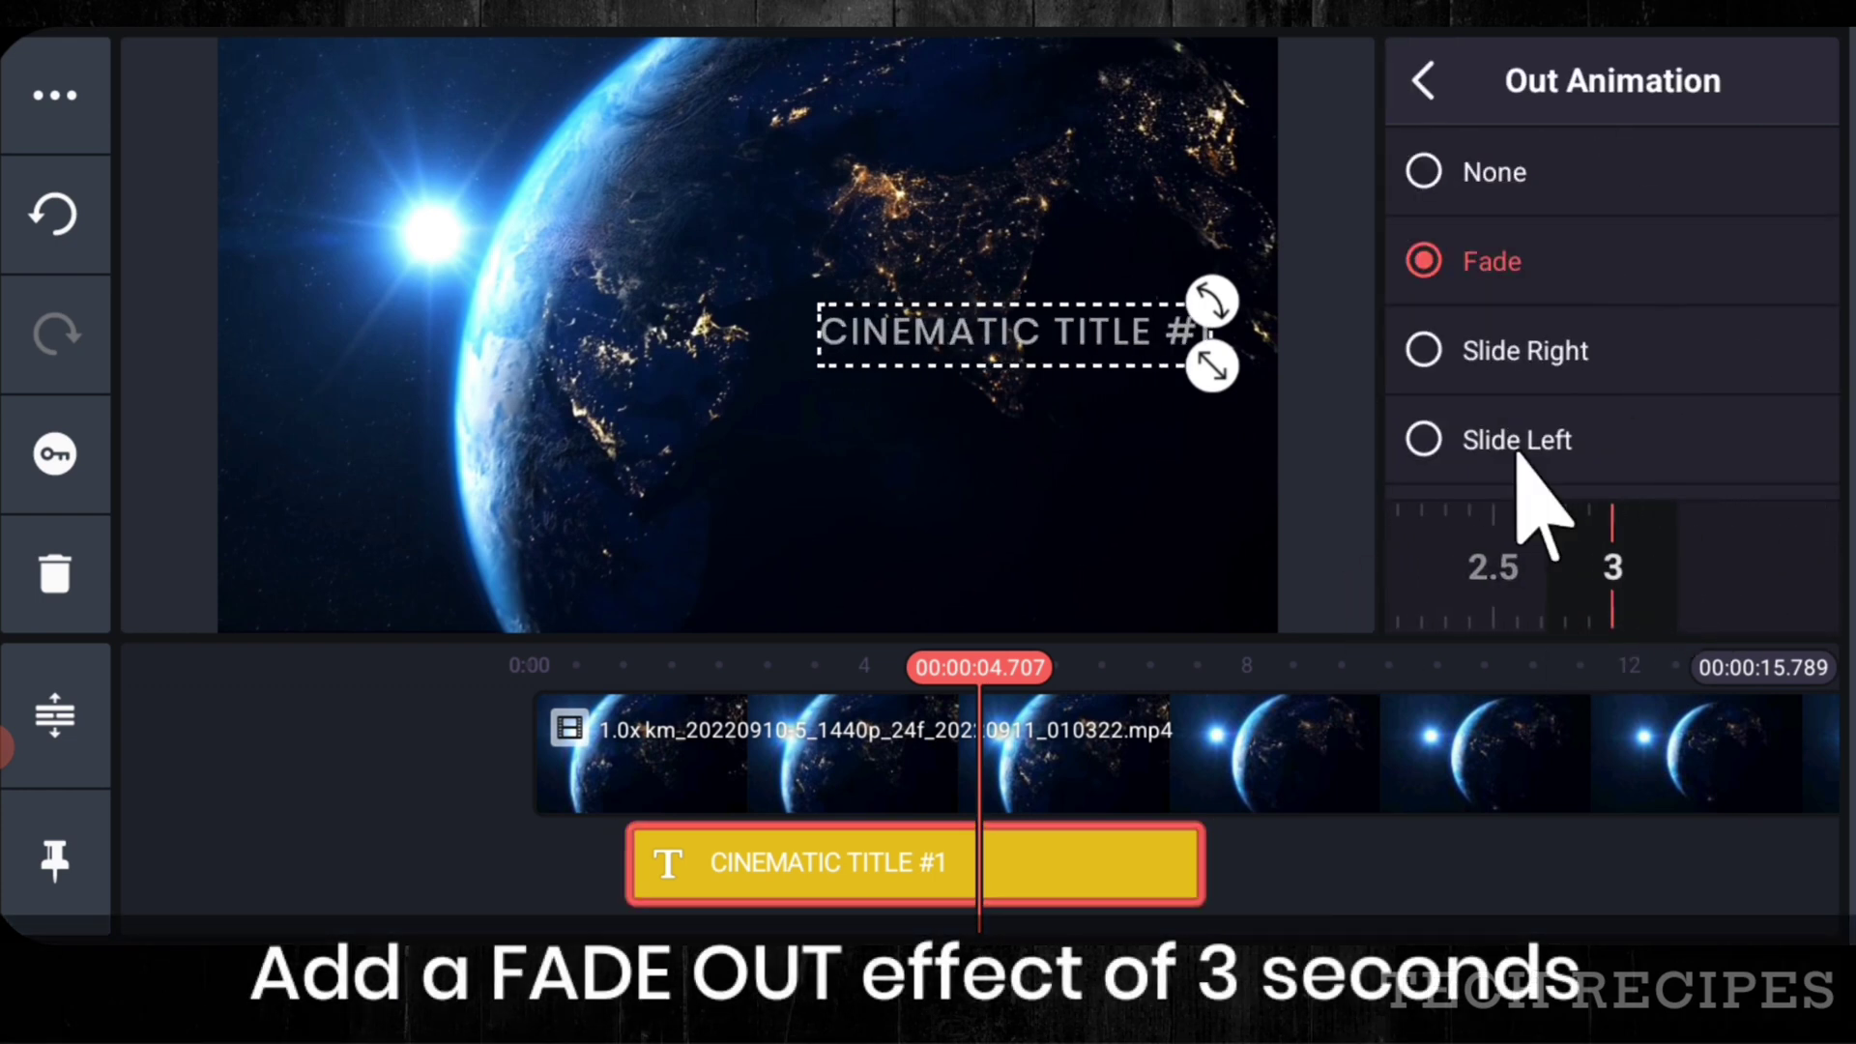
{"action": "left_click", "coordinate": [1423, 85]}
- Play back the project from 1 second to preview the title fades
{"action": "left_click", "coordinate": [1470, 849]}
{"action": "left_click_drag", "start_coordinate": [1317, 890], "coordinate": [1687, 846]}
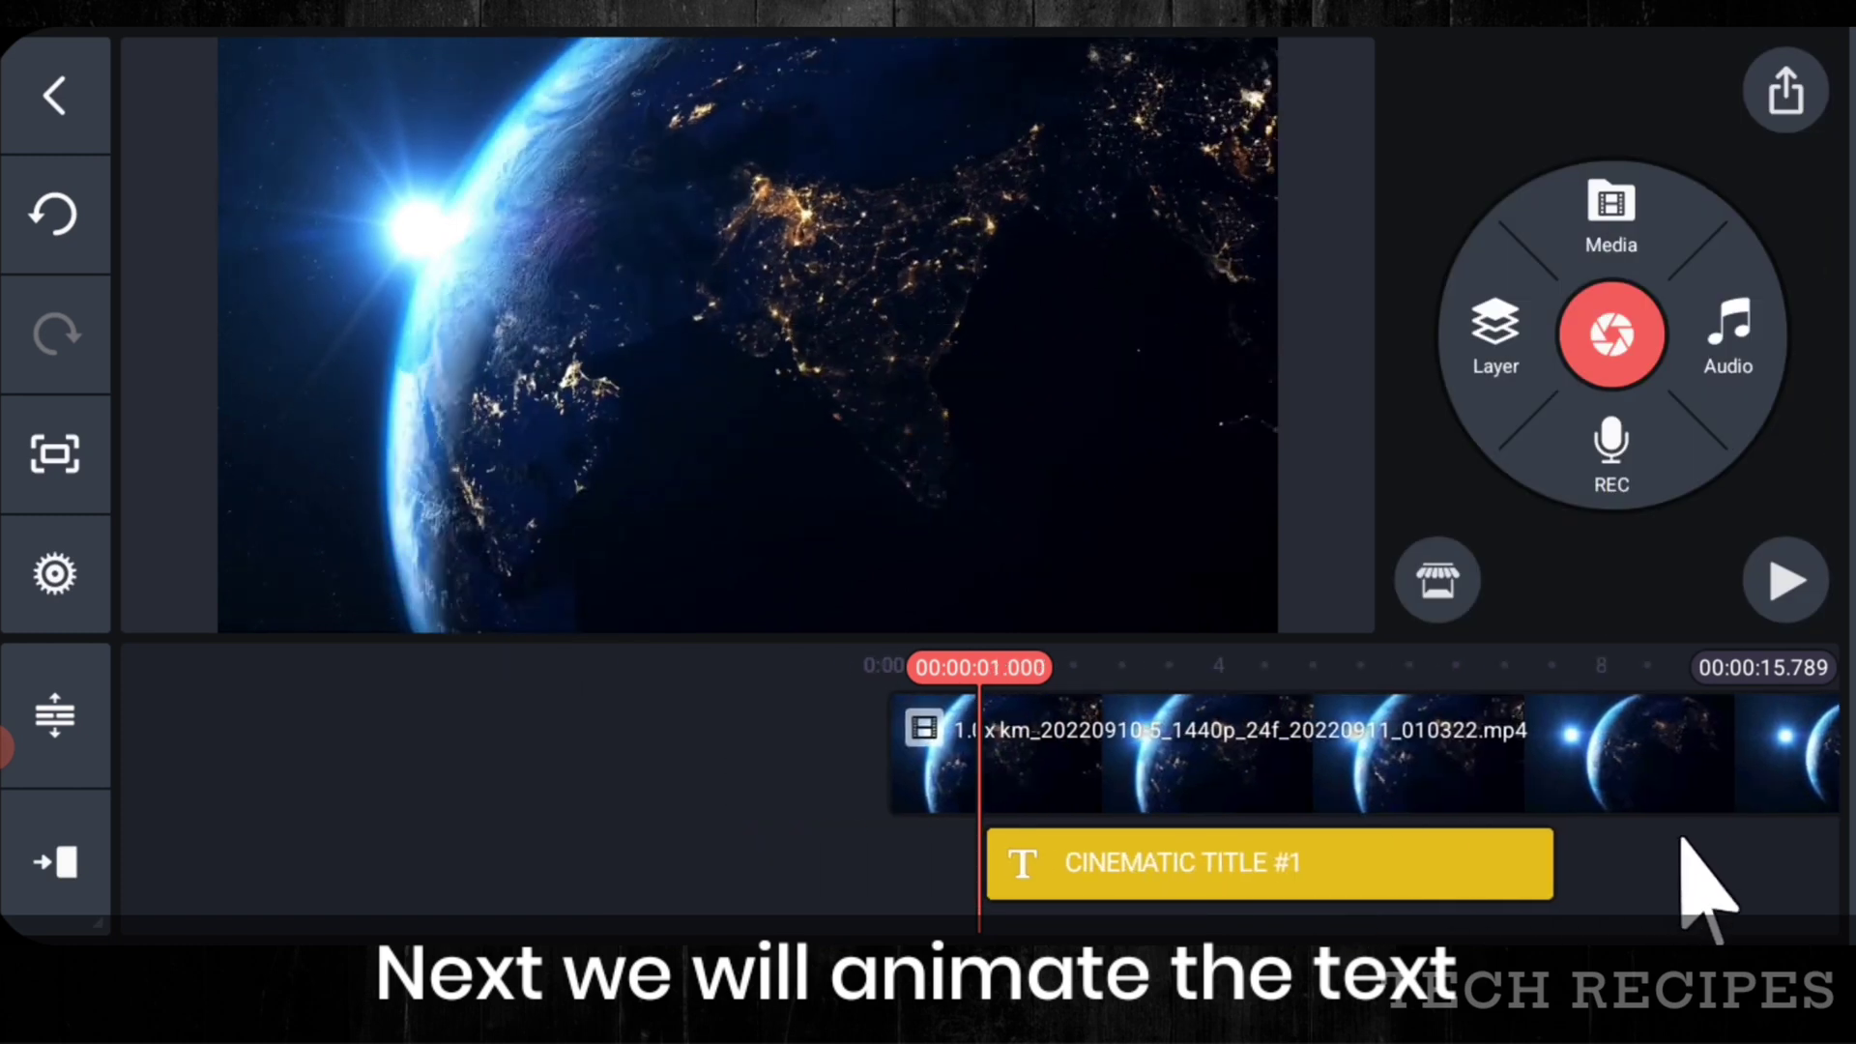
{"action": "left_click", "coordinate": [1786, 580]}
- Keyframe the title to grow larger toward the centre by the clip's end
{"action": "left_click", "coordinate": [1321, 851]}
{"action": "left_click_drag", "start_coordinate": [1318, 846], "coordinate": [1689, 870]}
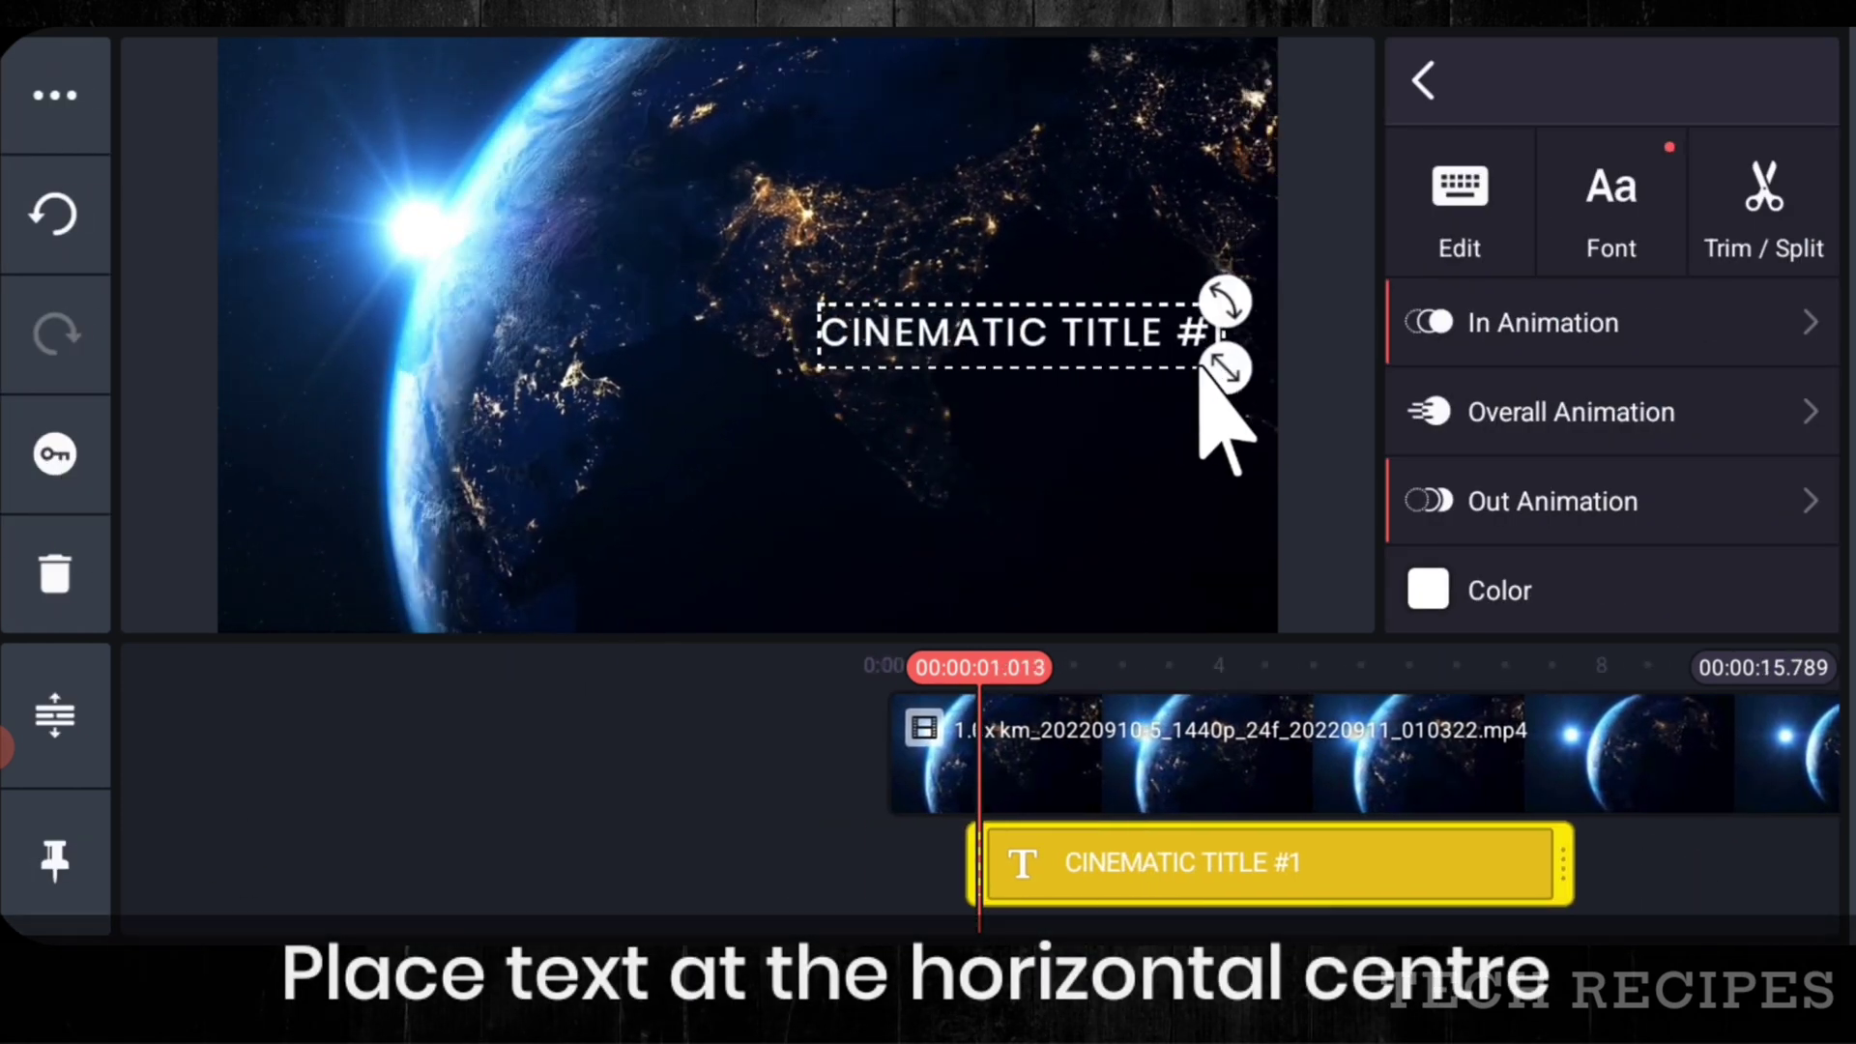
{"action": "left_click_drag", "start_coordinate": [1160, 352], "coordinate": [1088, 333]}
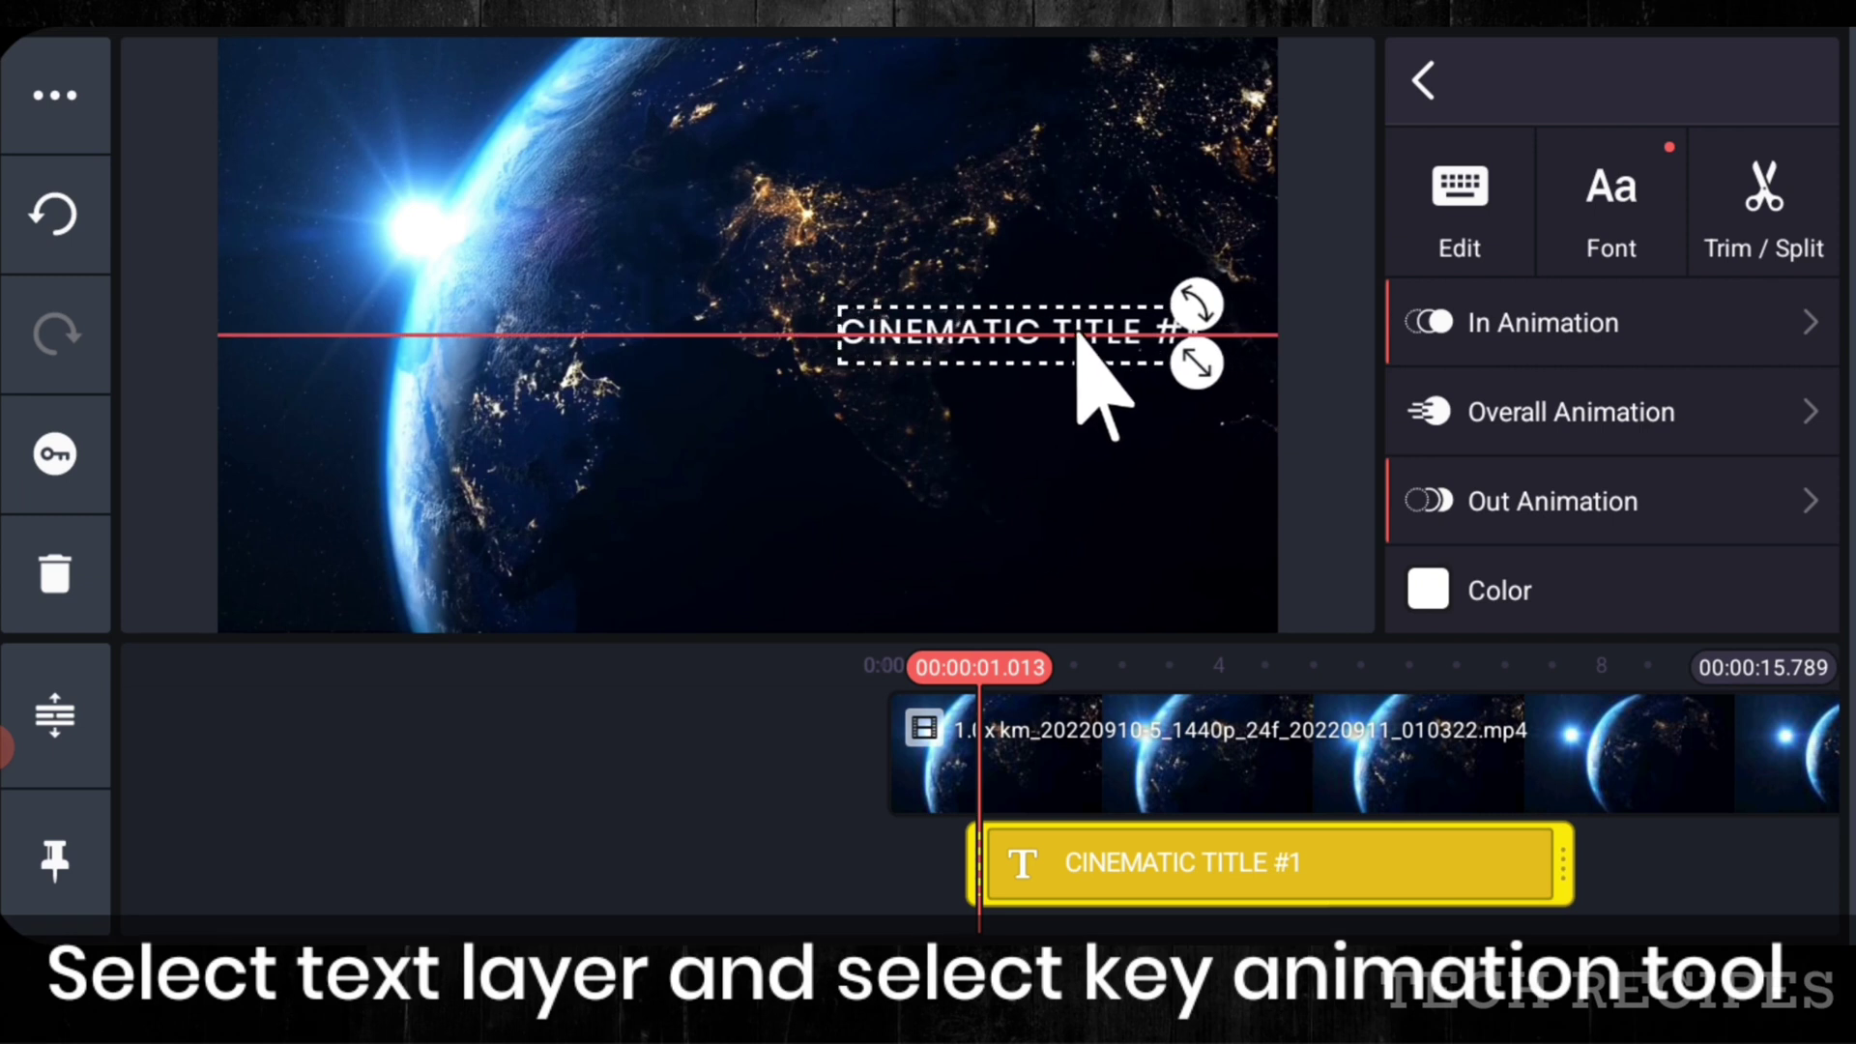
{"action": "left_click", "coordinate": [55, 452]}
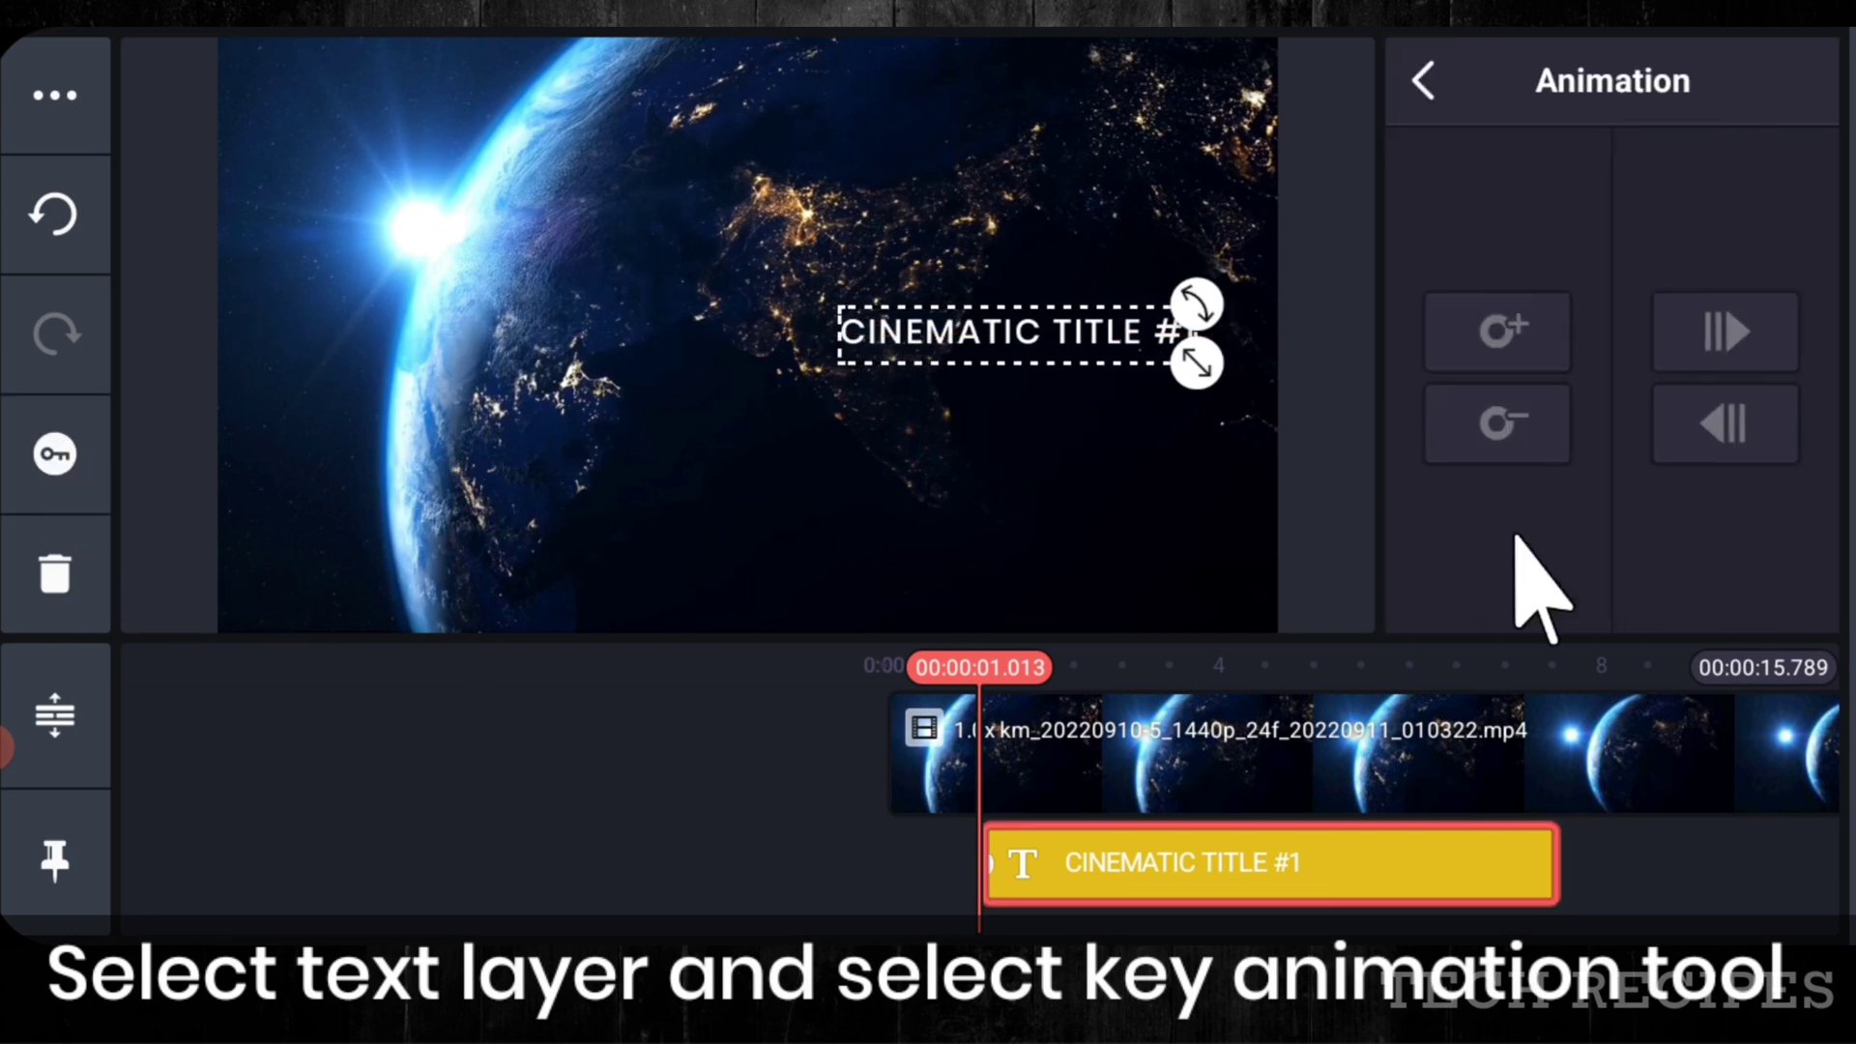
{"action": "left_click_drag", "start_coordinate": [1682, 841], "coordinate": [1102, 932]}
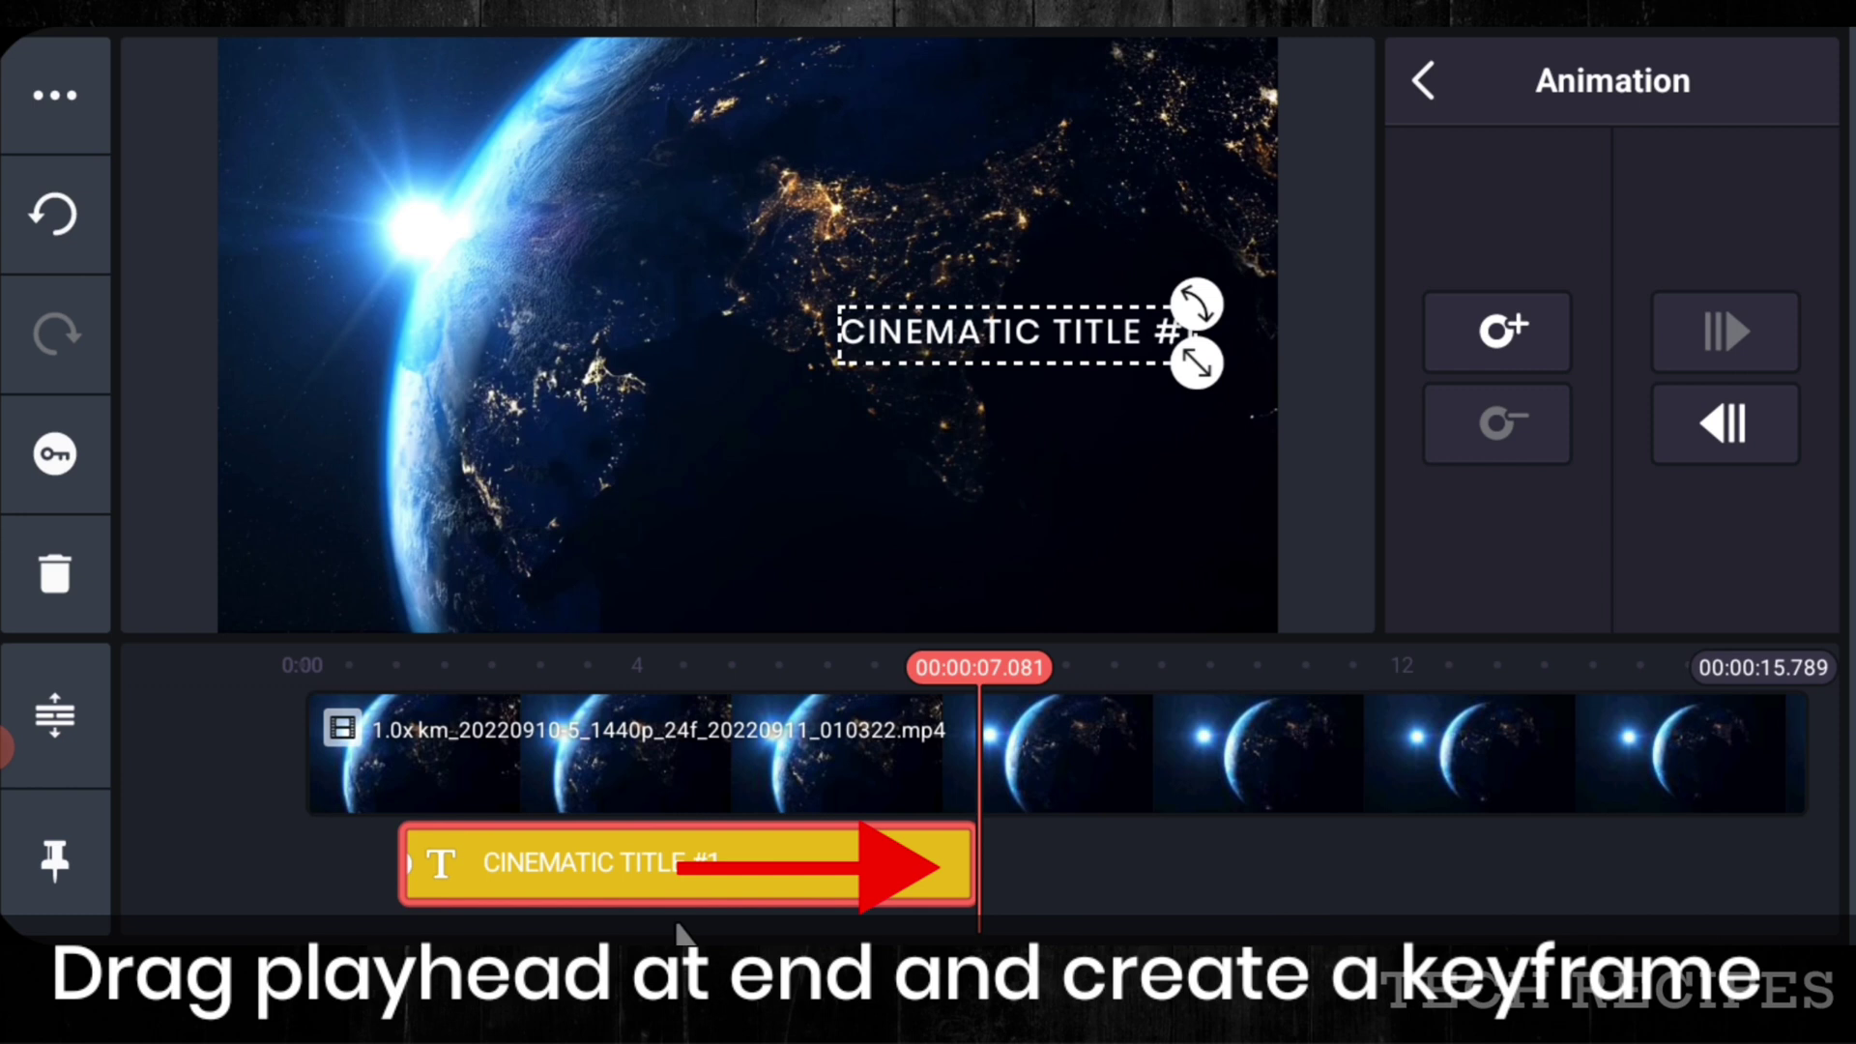
{"action": "left_click", "coordinate": [1501, 334]}
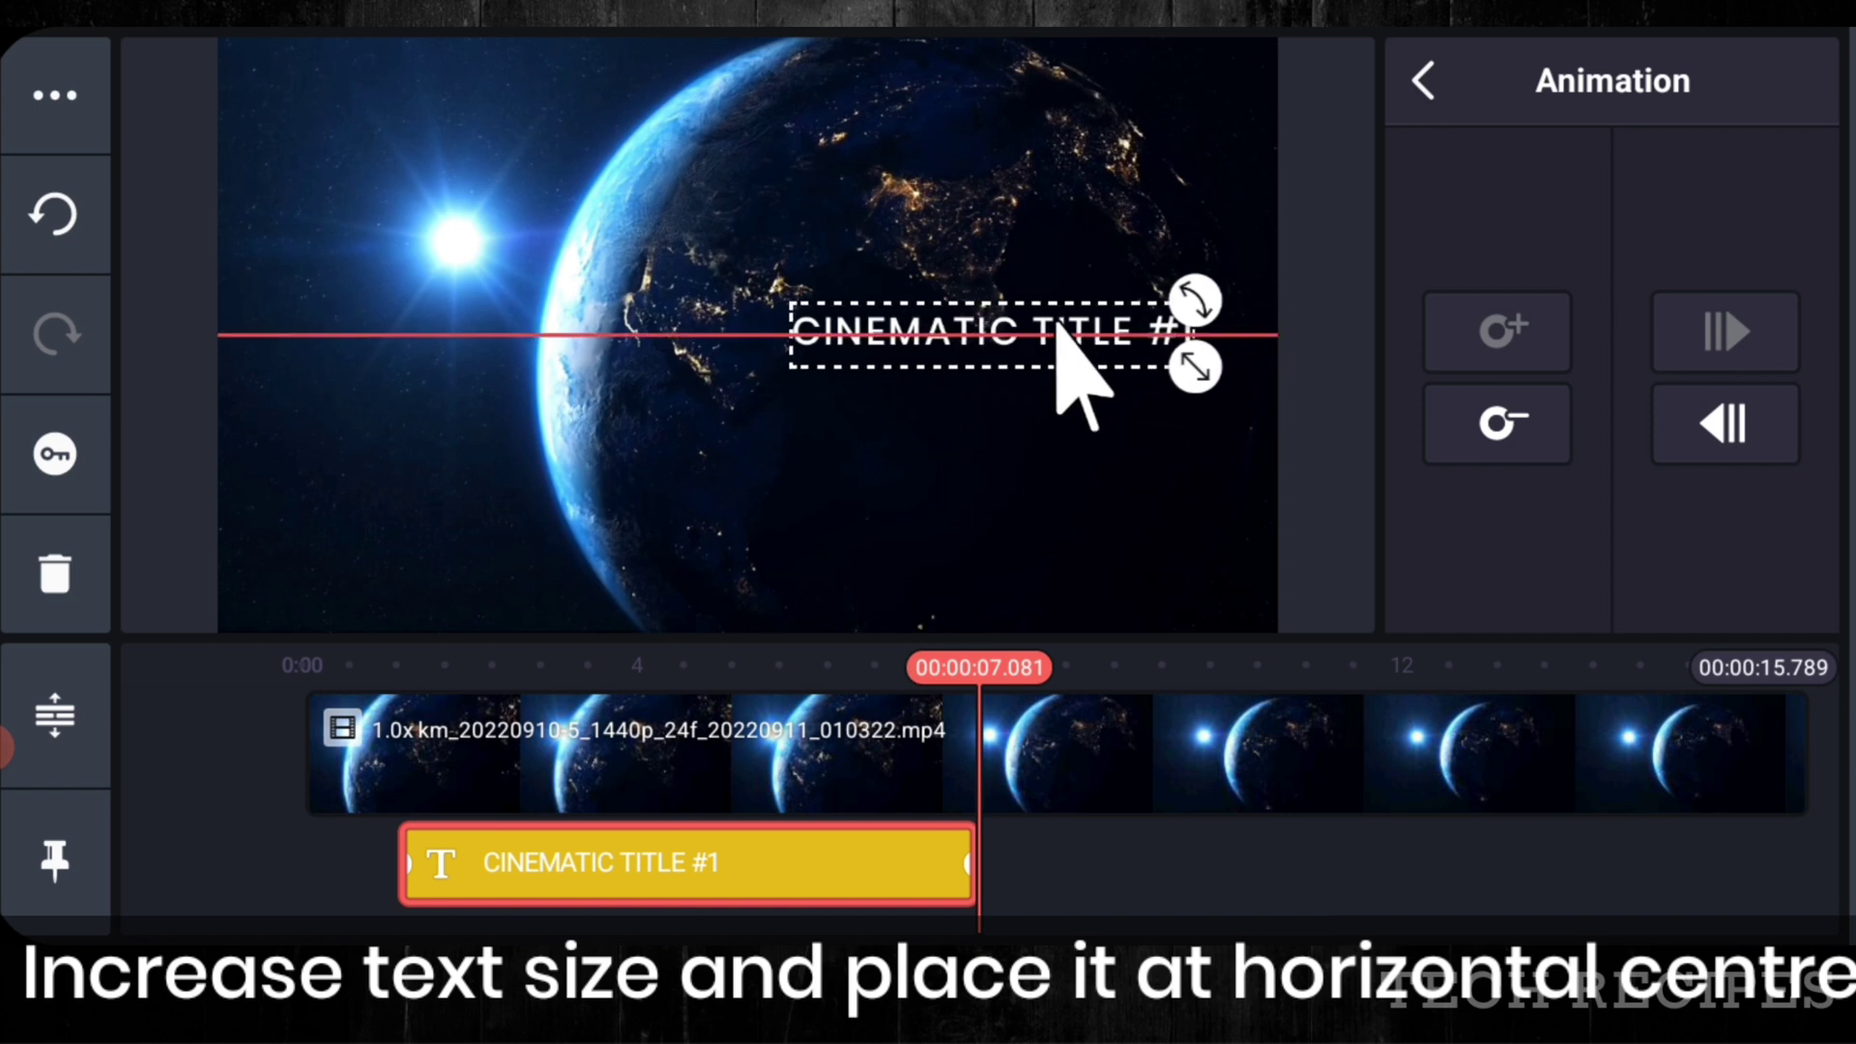
{"action": "left_click_drag", "start_coordinate": [1191, 365], "coordinate": [1205, 364]}
{"action": "left_click_drag", "start_coordinate": [1112, 328], "coordinate": [1100, 323]}
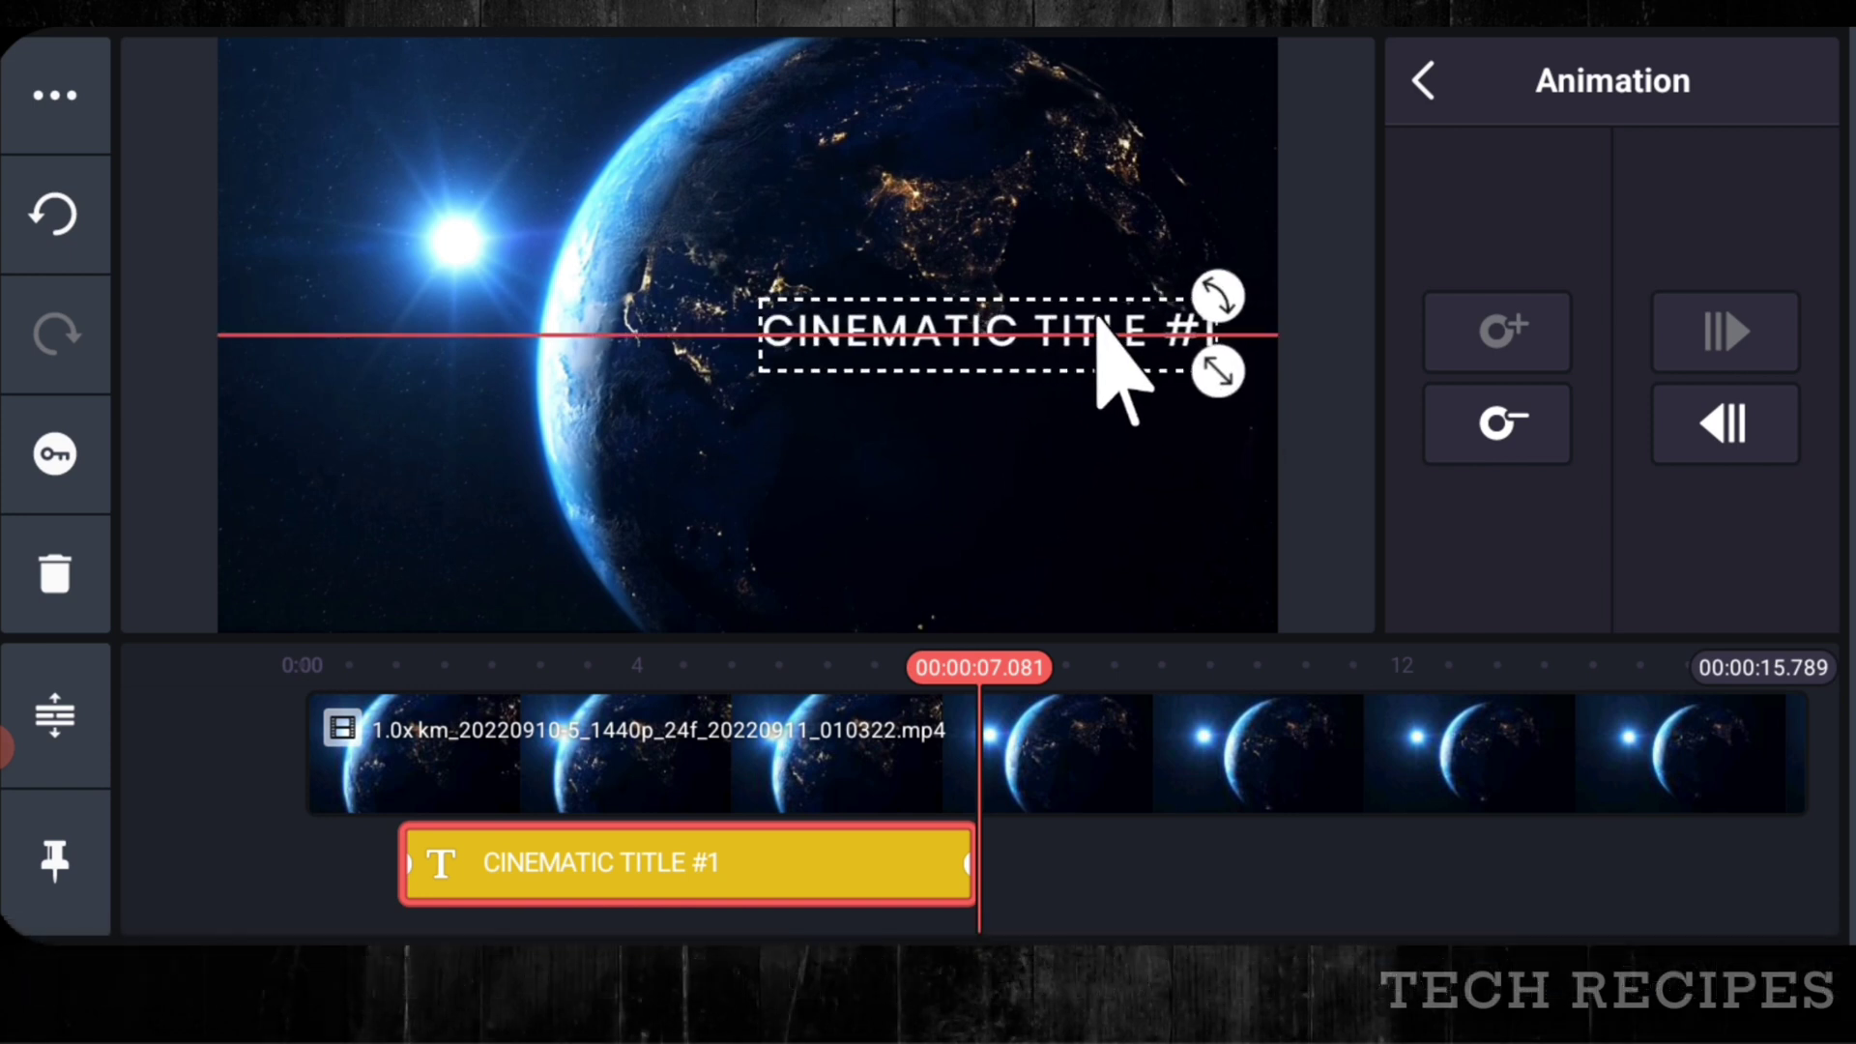
{"action": "left_click", "coordinate": [1111, 827]}
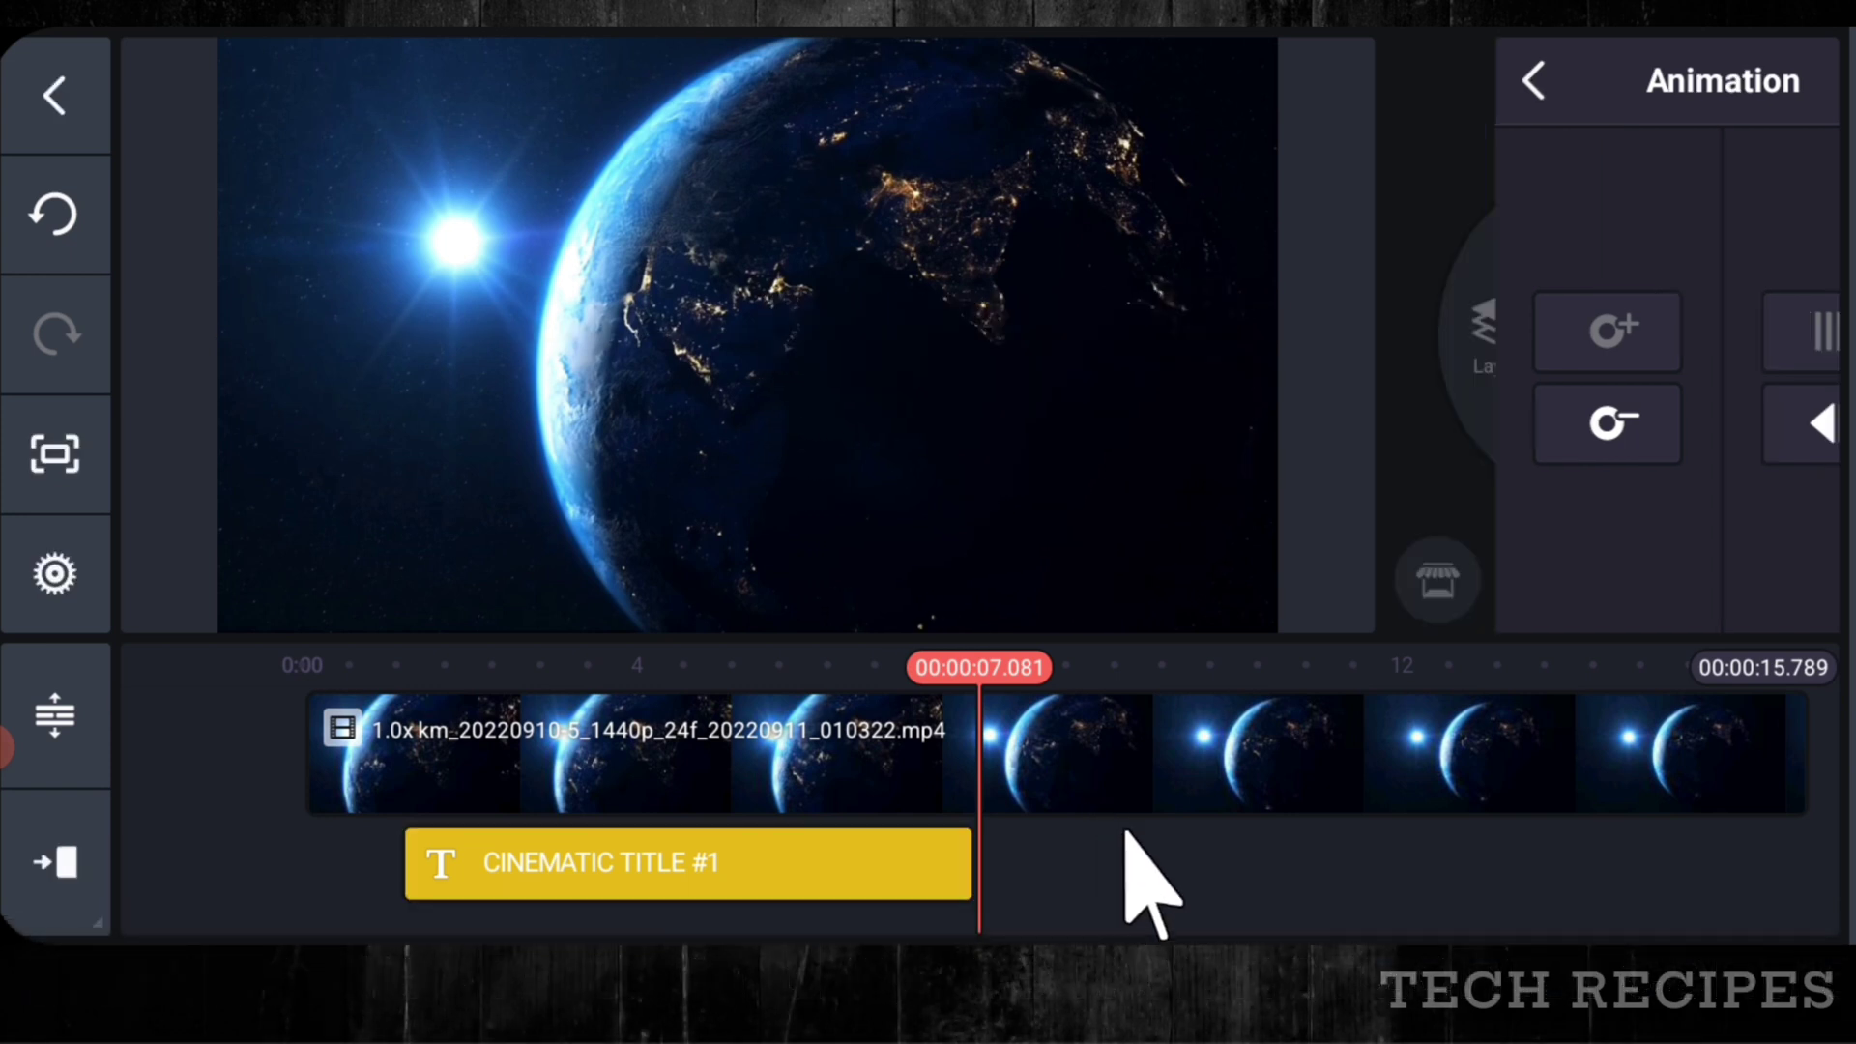
- Trim the Earth clip right of the playhead so it ends at about 7.8 seconds
{"action": "left_click_drag", "start_coordinate": [1177, 848], "coordinate": [1122, 846]}
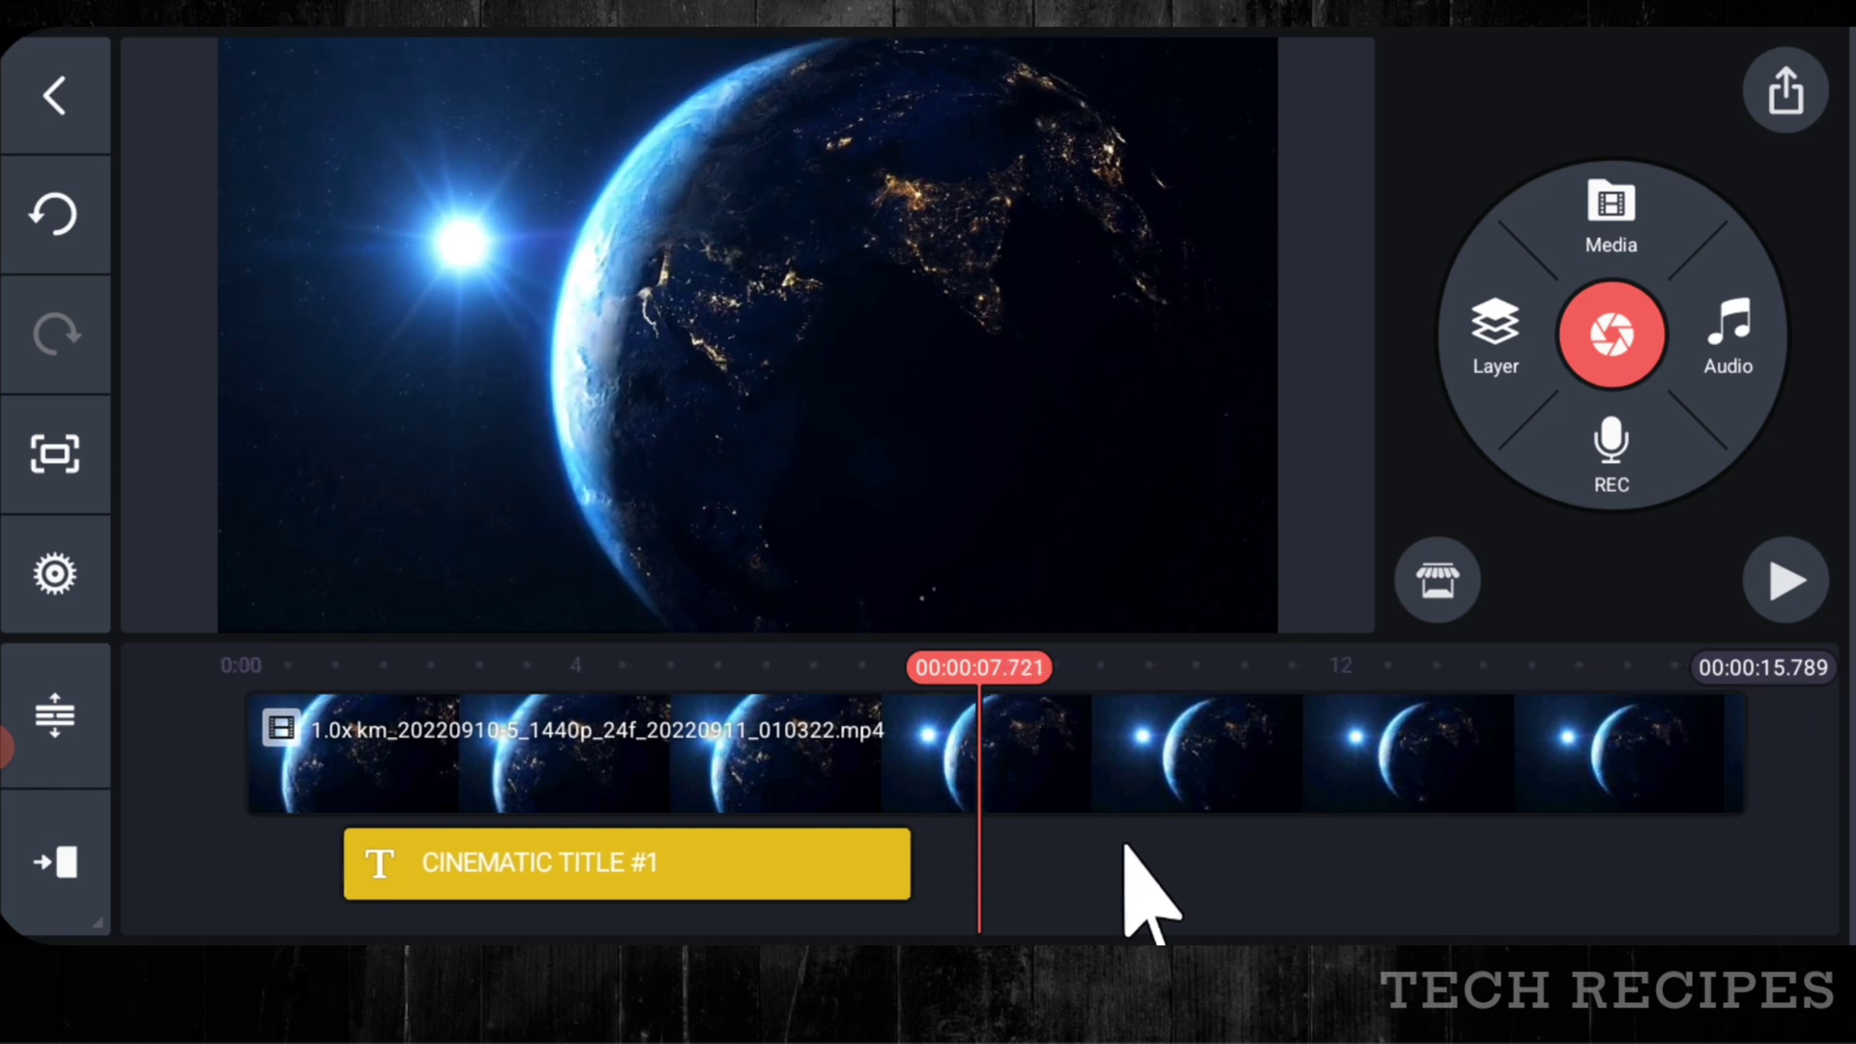
{"action": "left_click", "coordinate": [1148, 822]}
{"action": "left_click", "coordinate": [1632, 163]}
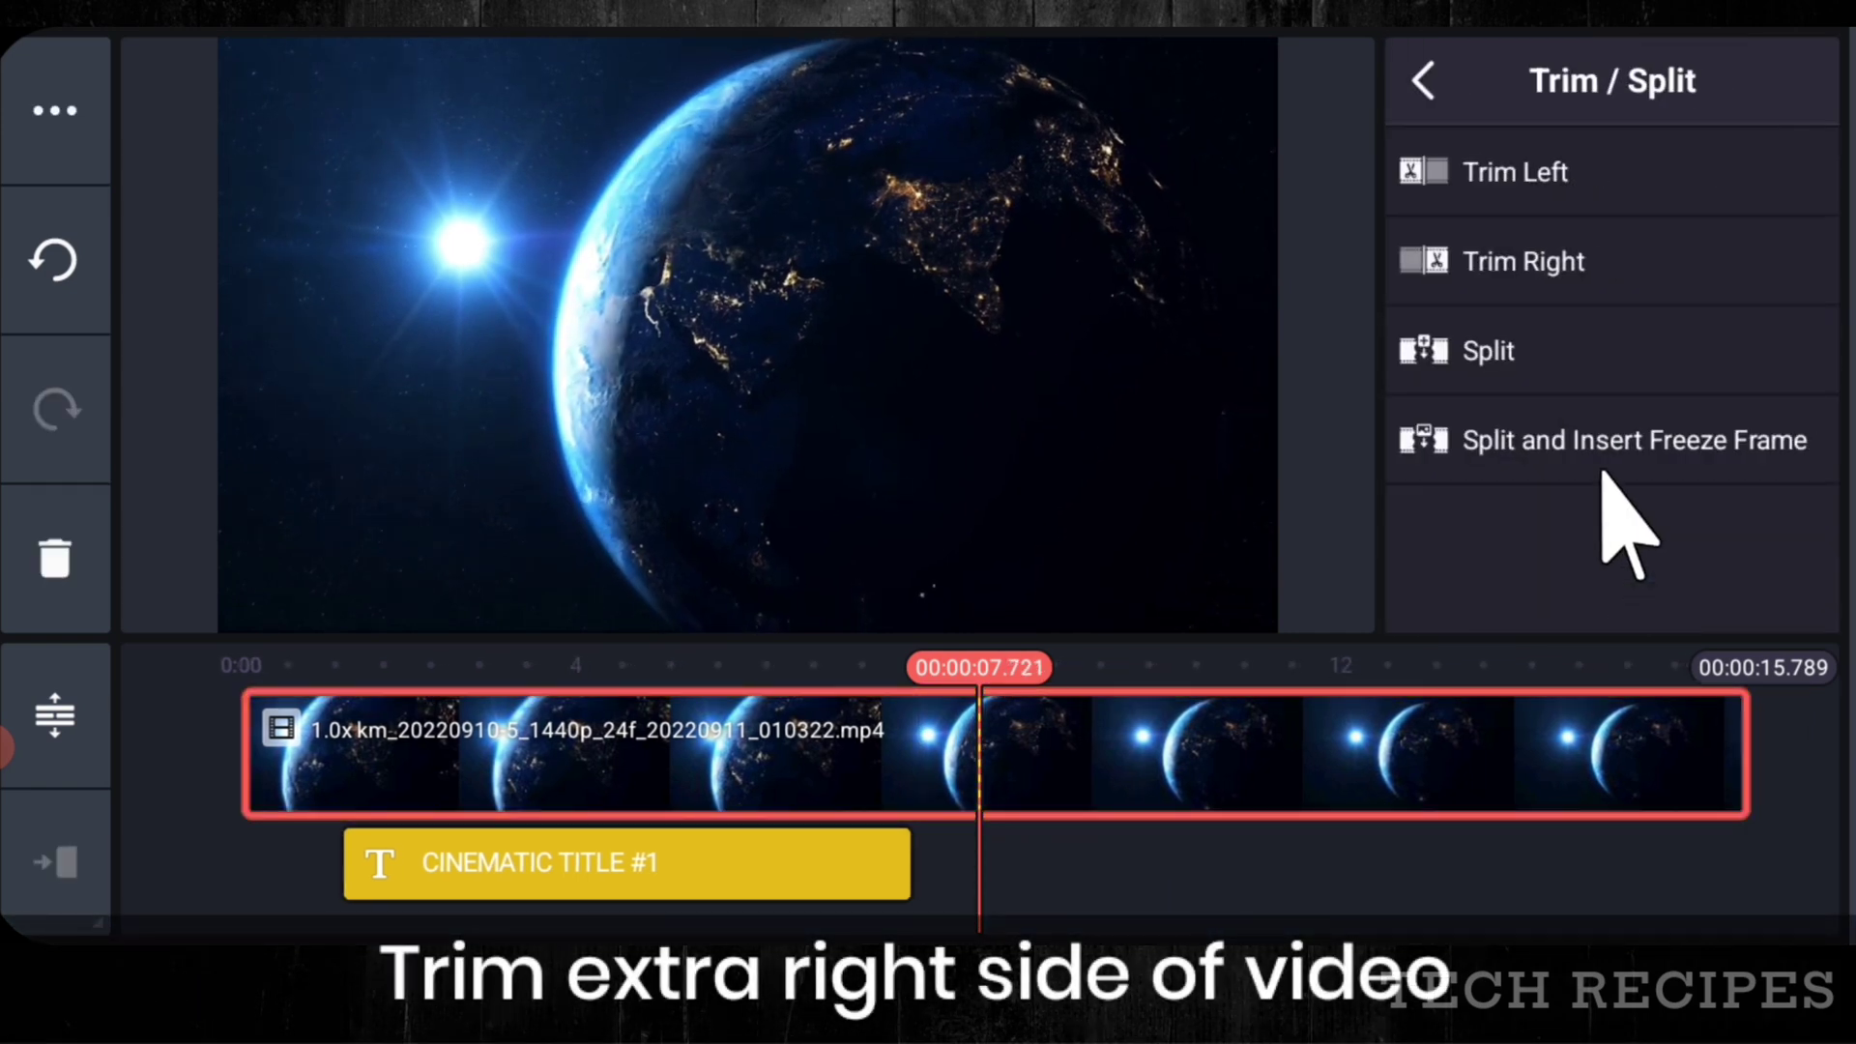
{"action": "left_click", "coordinate": [1620, 274]}
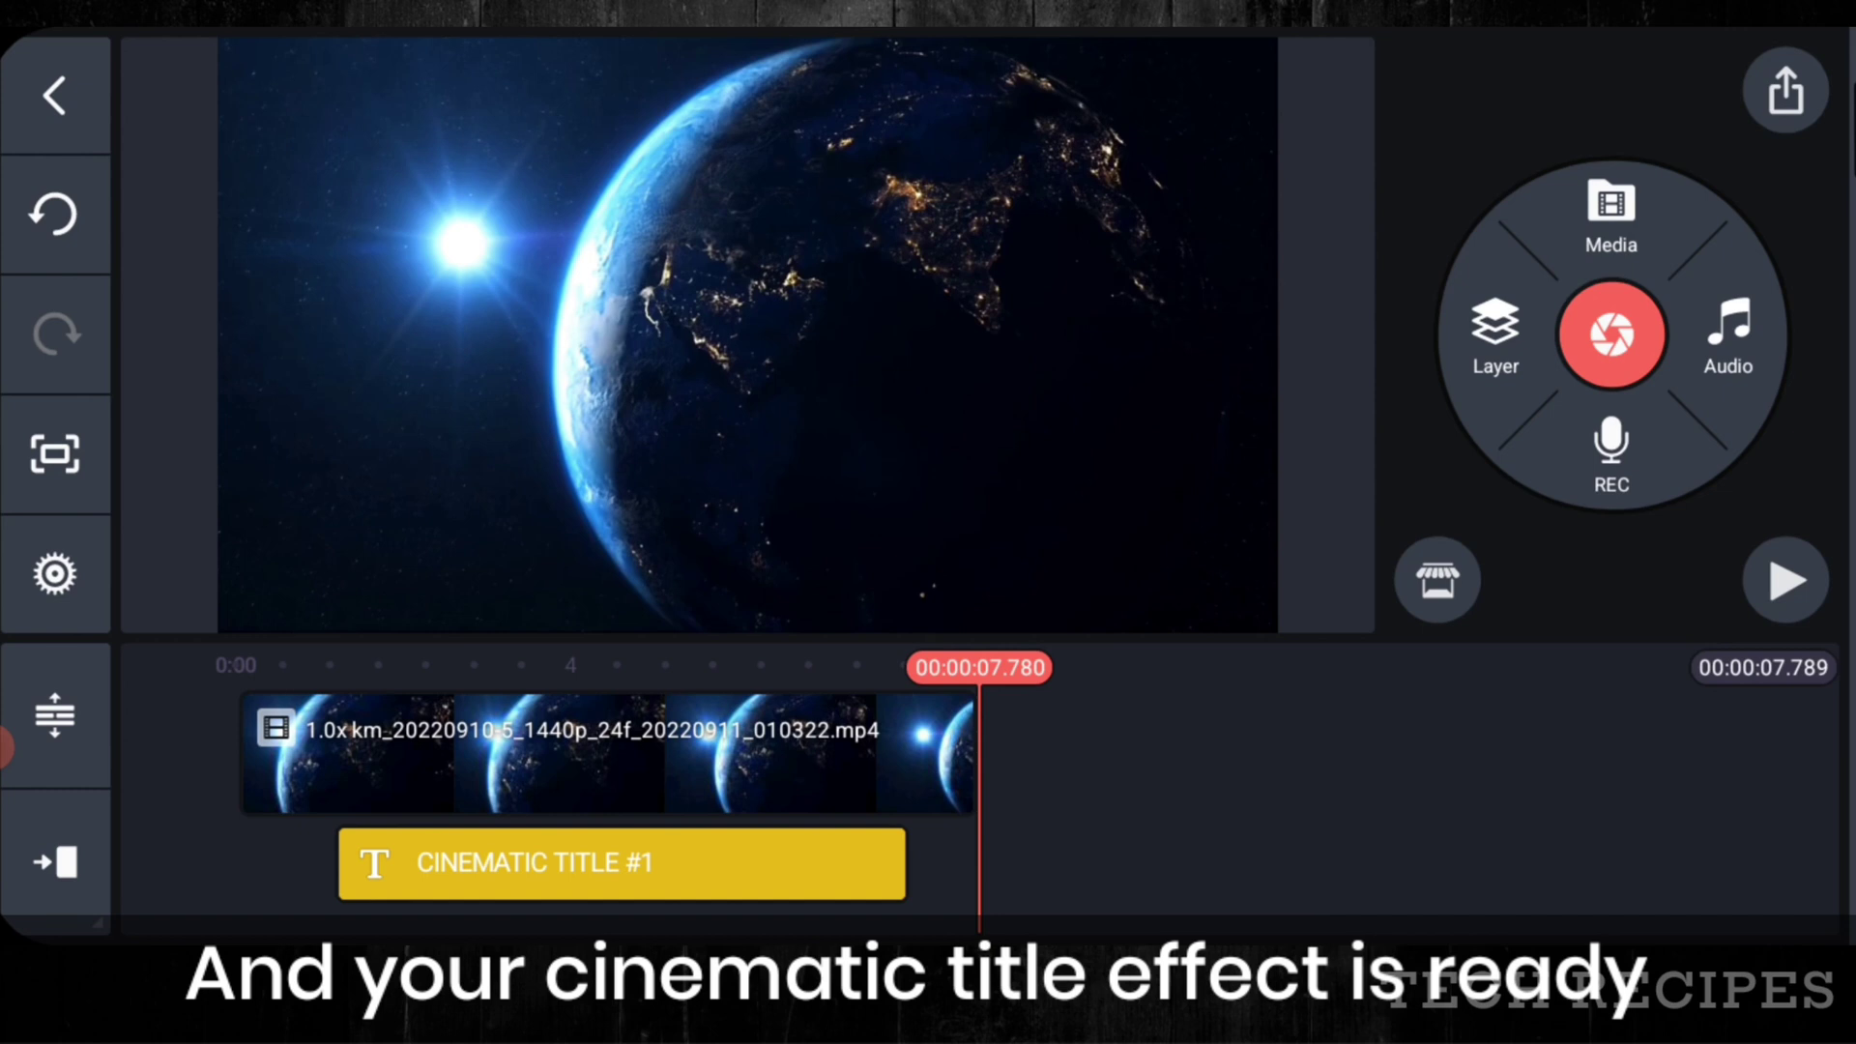
- Open the export settings for a QHD 1440p video export
{"action": "left_click", "coordinate": [1786, 90]}
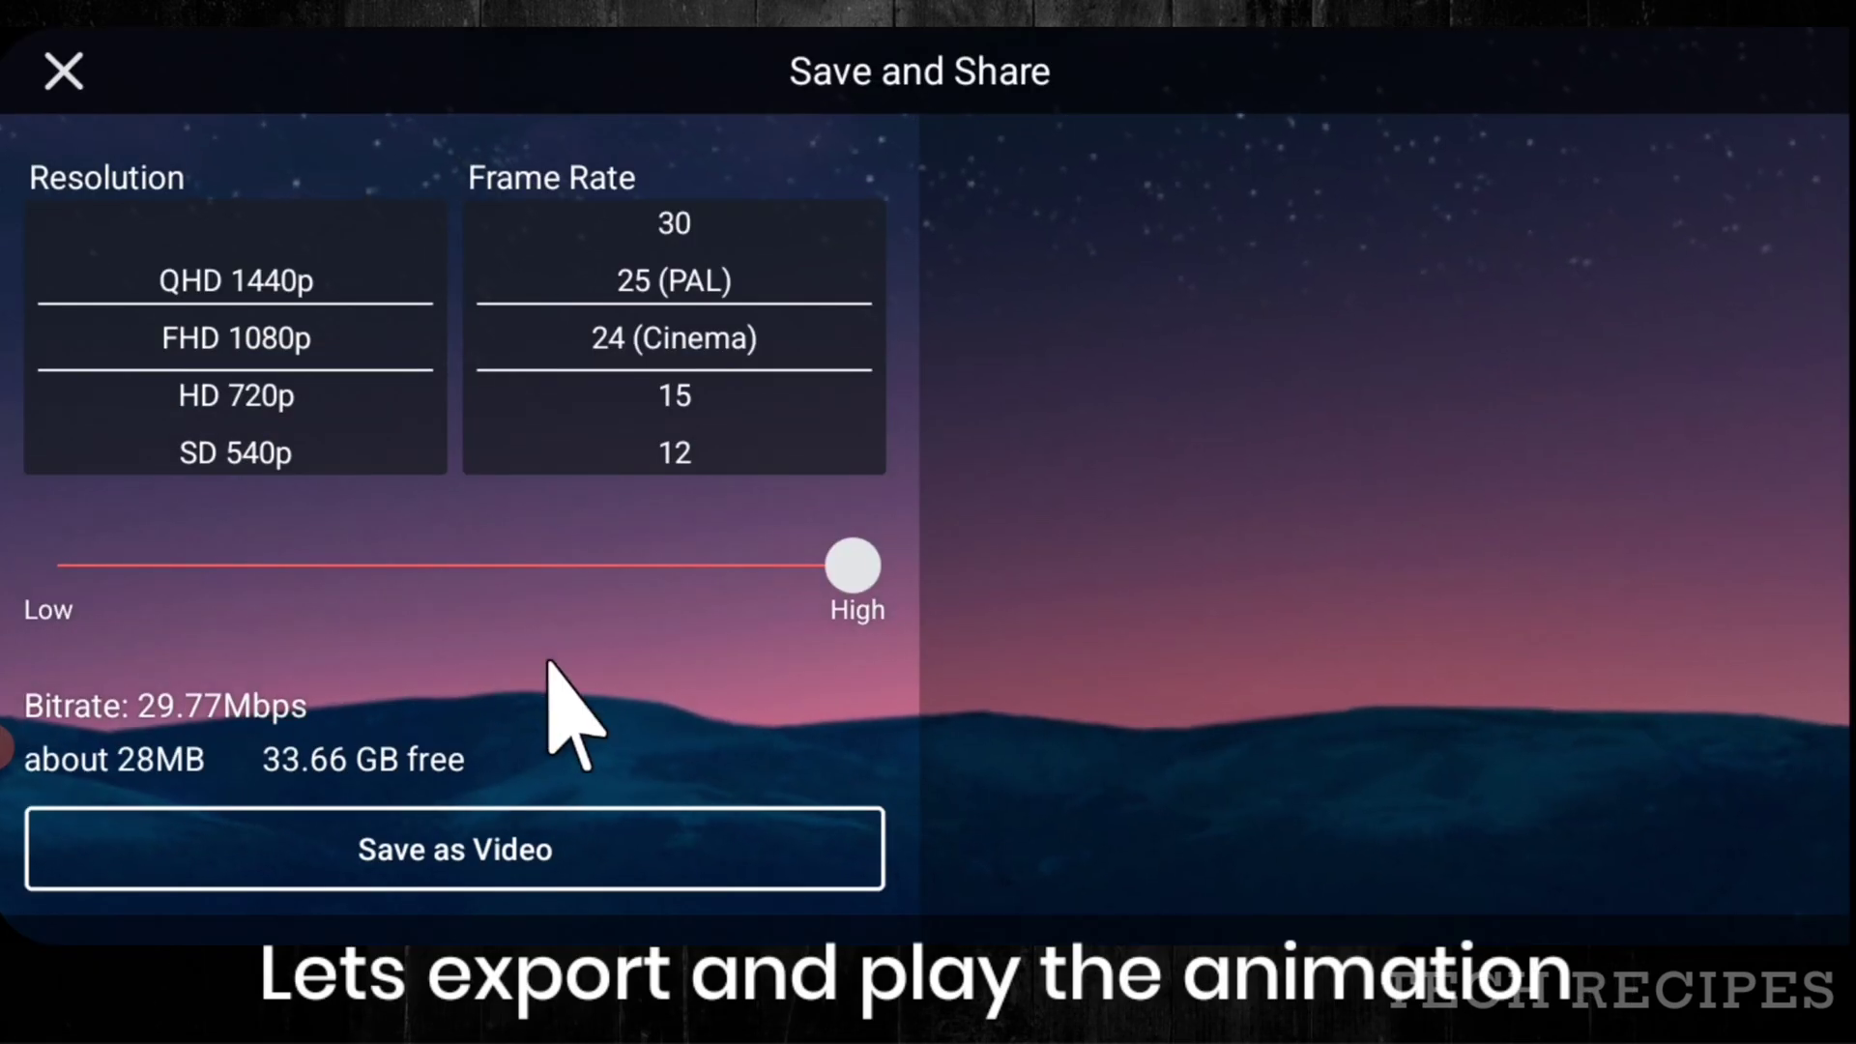
{"action": "scroll", "coordinate": [281, 414], "scroll_direction": "up", "scroll_amount": 1}
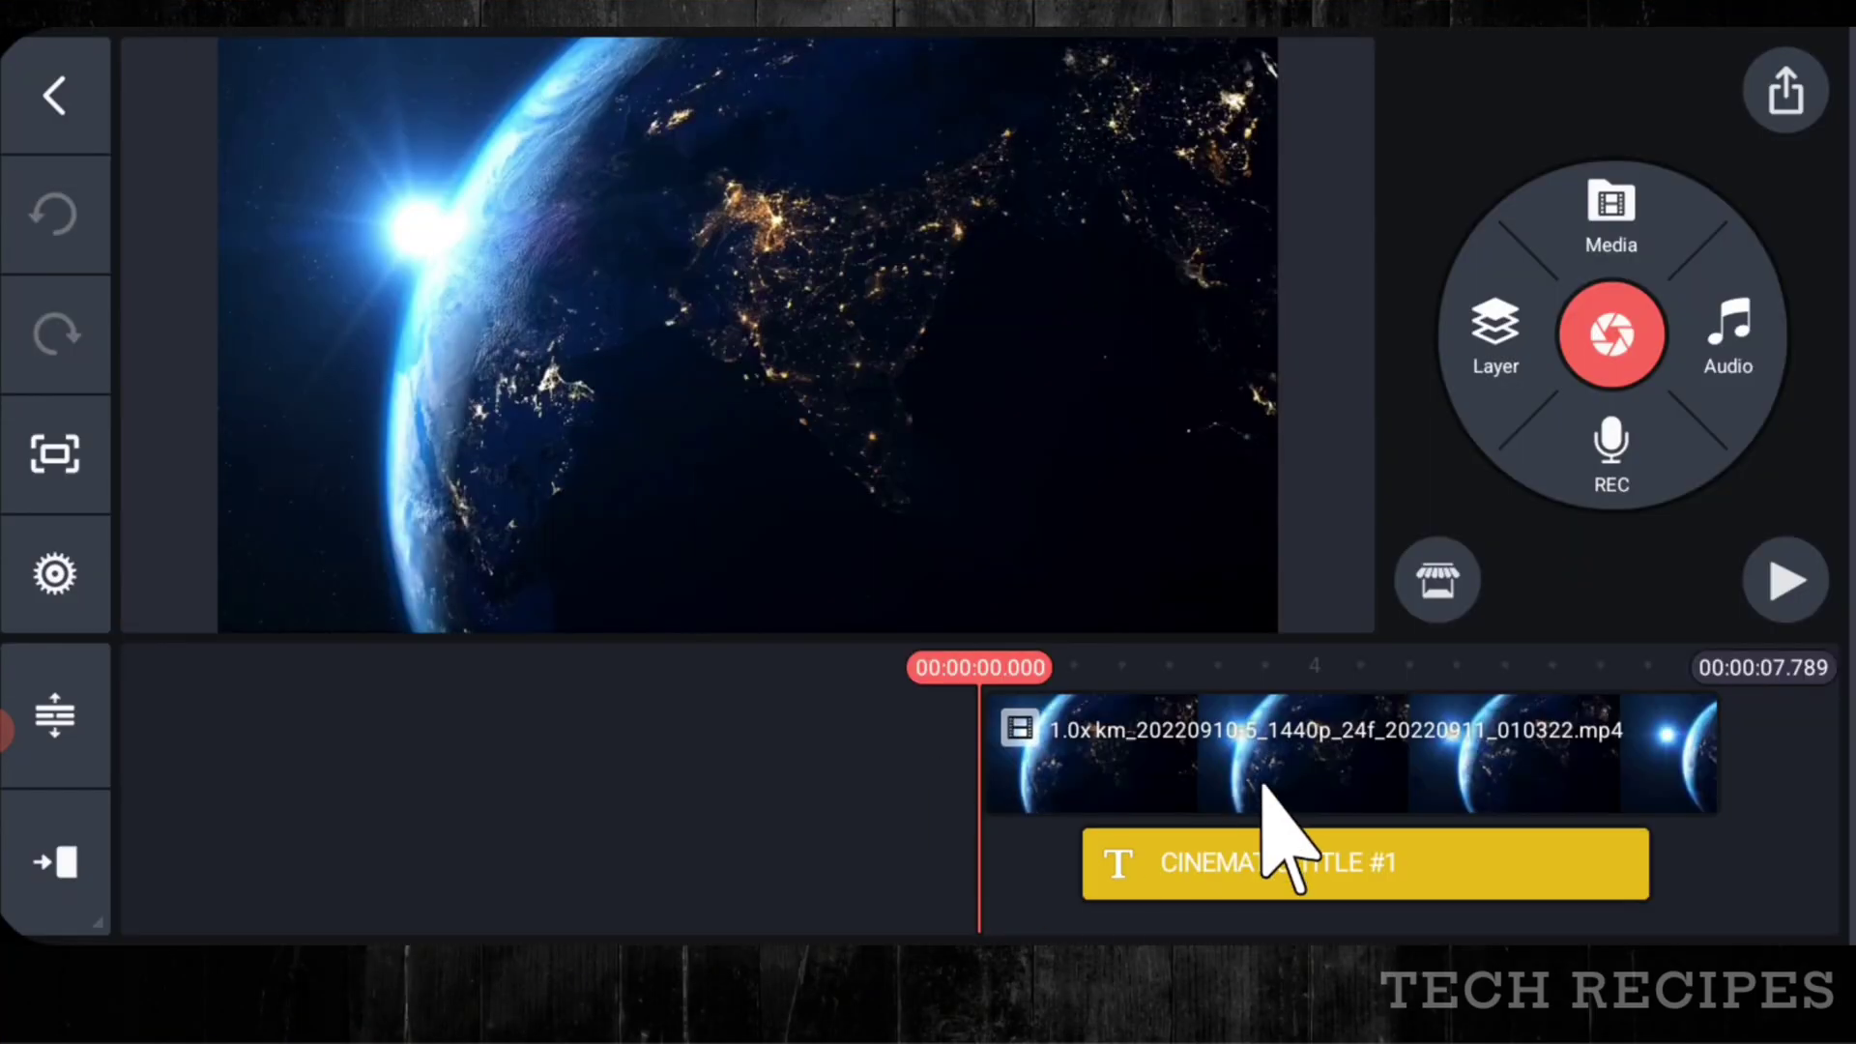
- Replace the Earth video with a solid black image from Image Assets
{"action": "left_click", "coordinate": [1170, 785]}
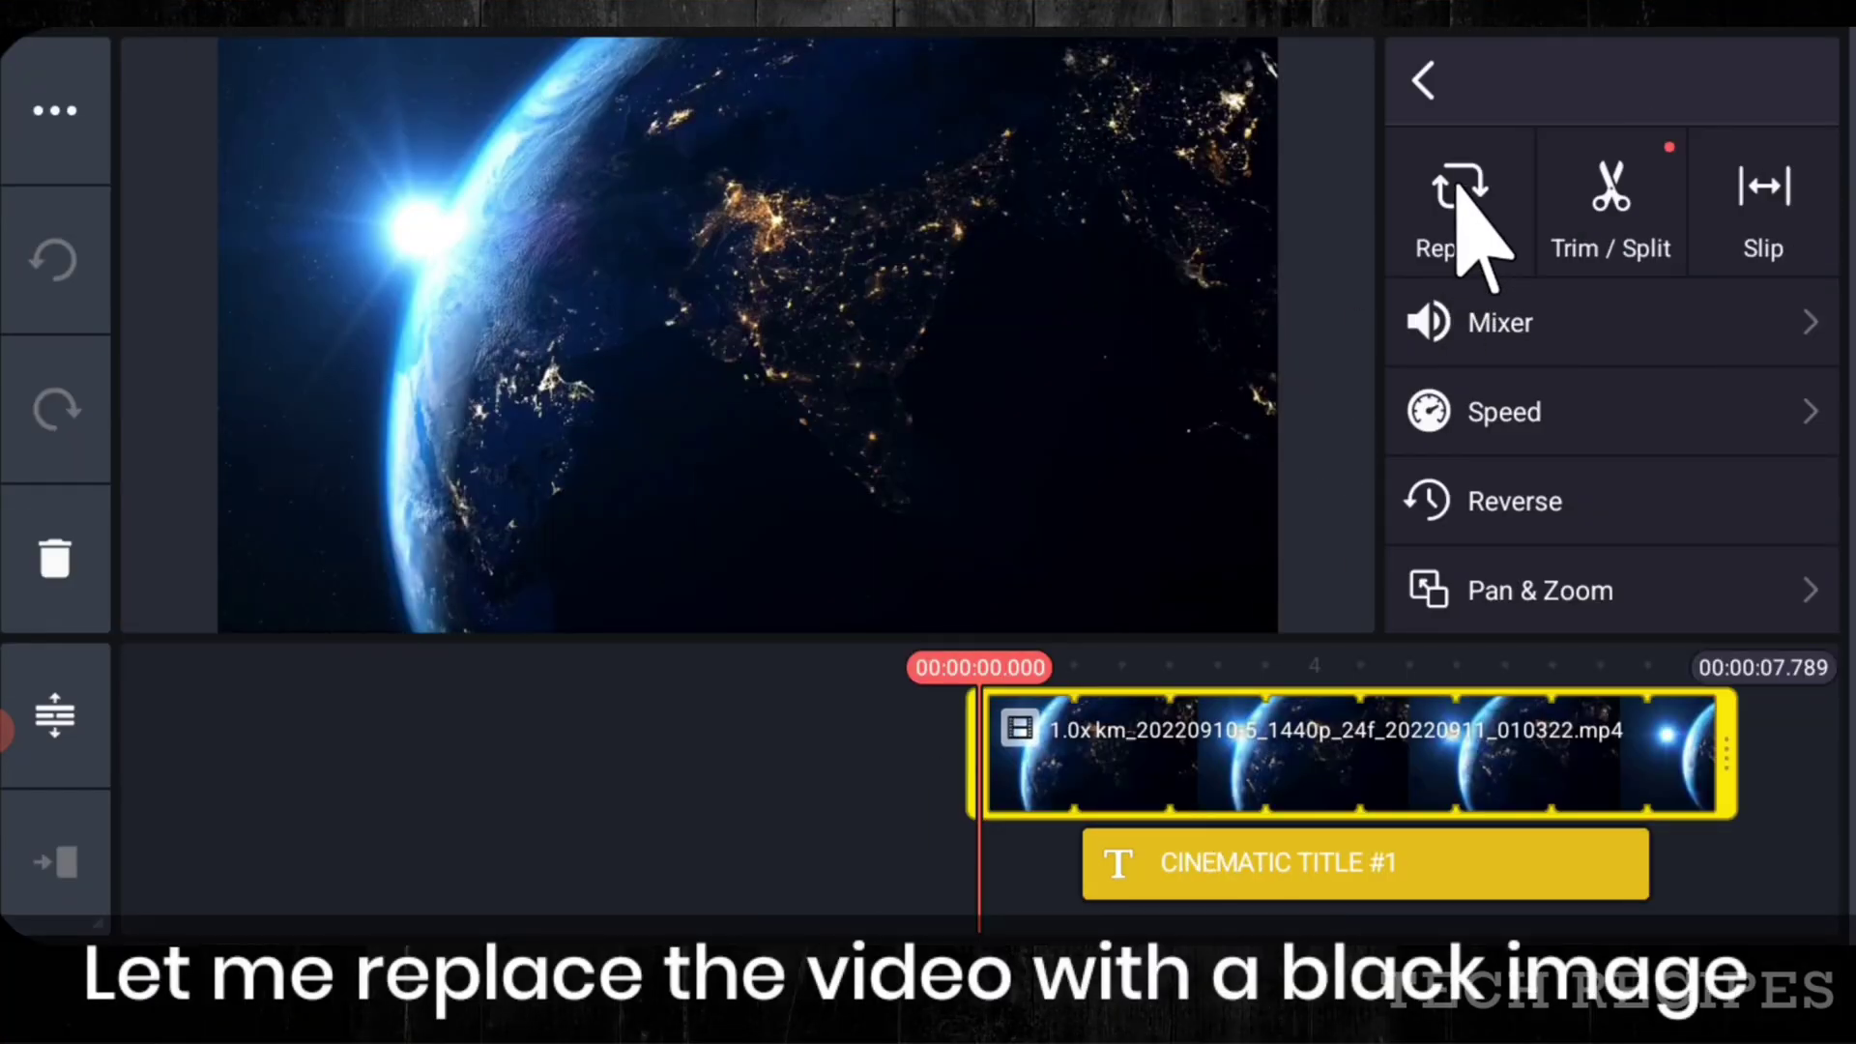
{"action": "left_click", "coordinate": [1458, 186]}
{"action": "left_click", "coordinate": [315, 284]}
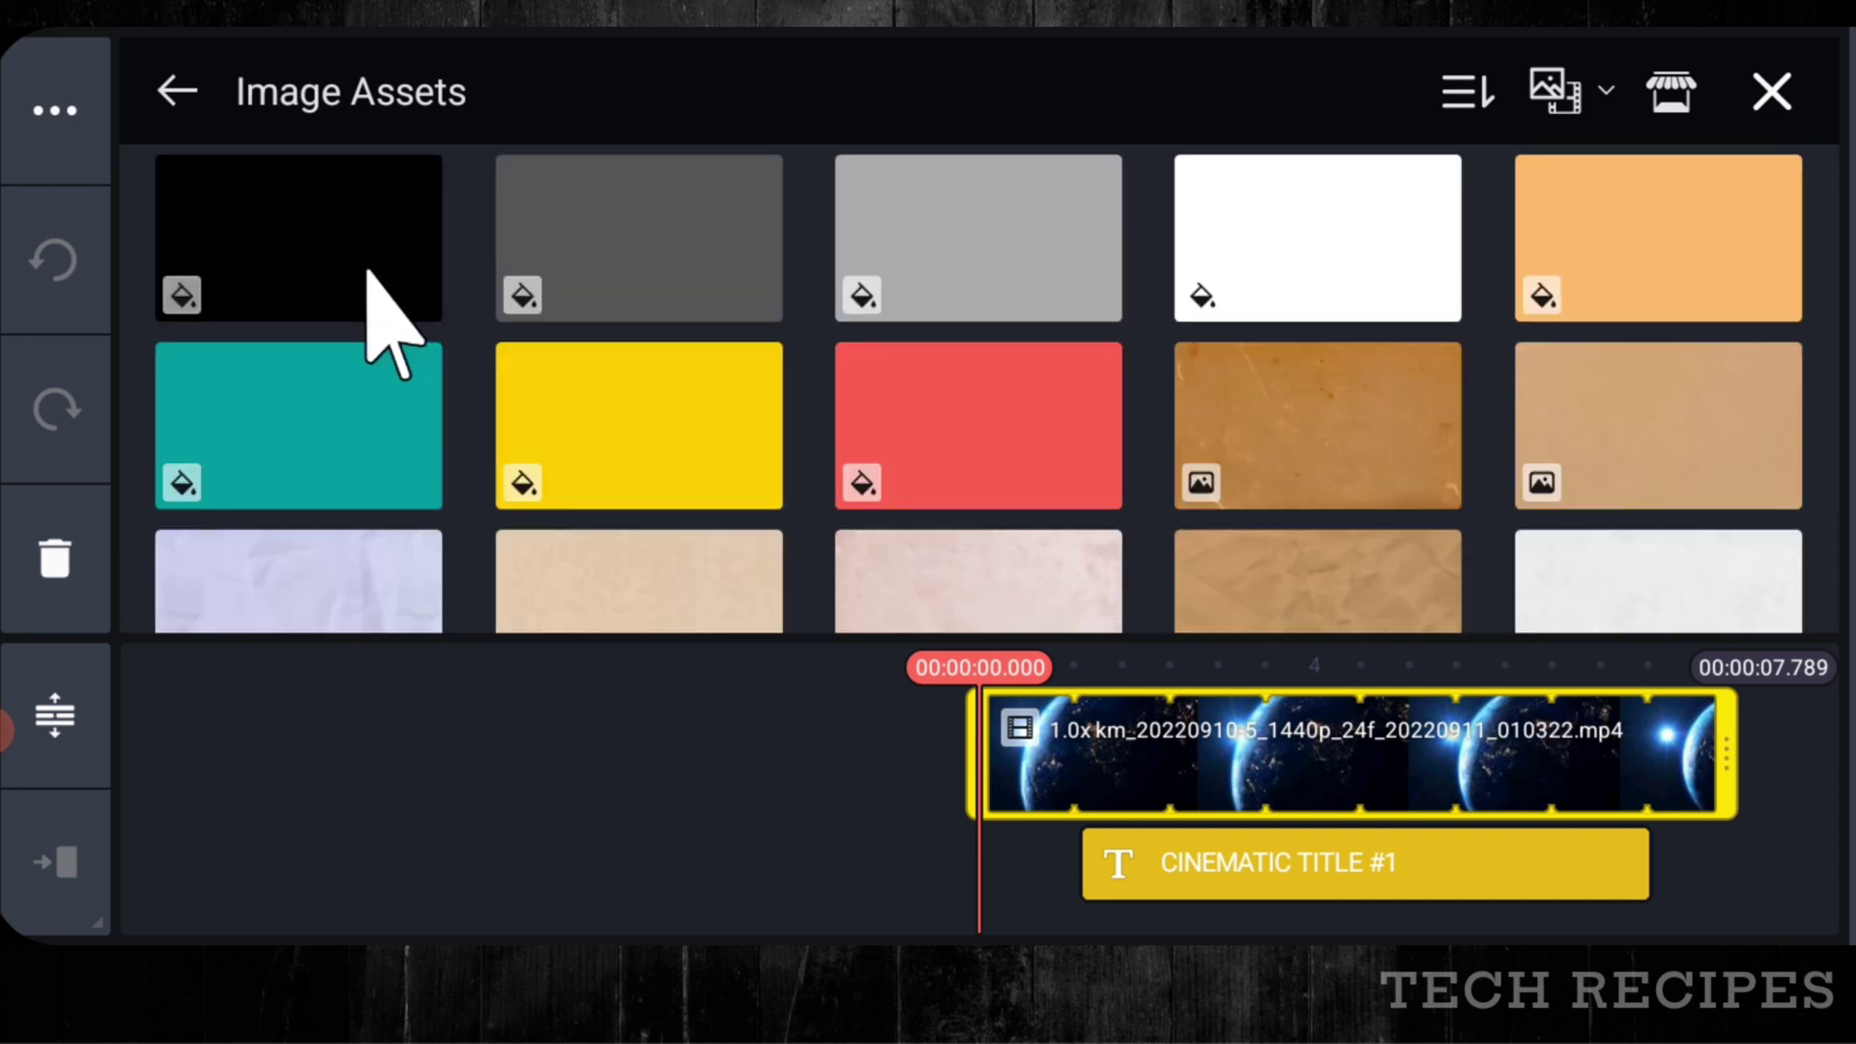
{"action": "left_click", "coordinate": [368, 274]}
{"action": "left_click", "coordinate": [1720, 875]}
- Change the title text to 'CINEMATIC TITLE #2'
{"action": "left_click_drag", "start_coordinate": [1719, 875], "coordinate": [1317, 934]}
{"action": "left_click", "coordinate": [996, 870]}
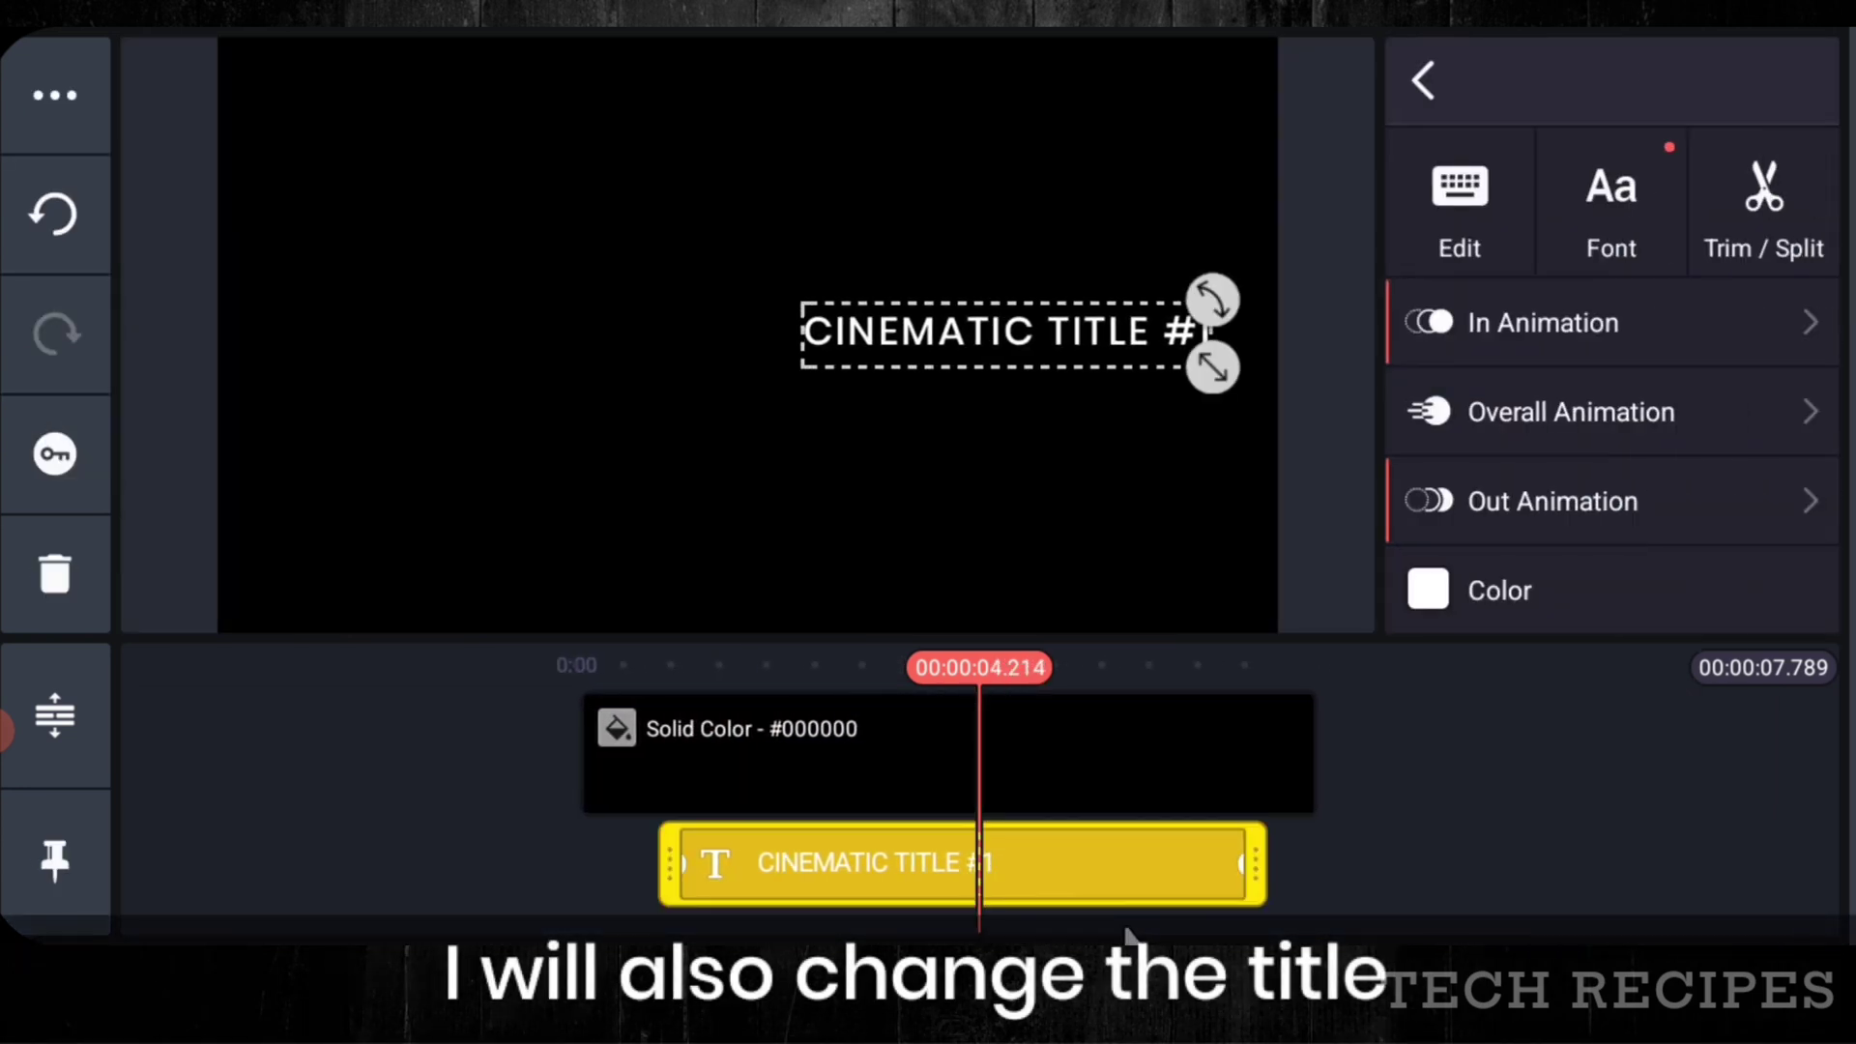
{"action": "left_click", "coordinate": [1459, 188]}
{"action": "left_click", "coordinate": [1683, 812]}
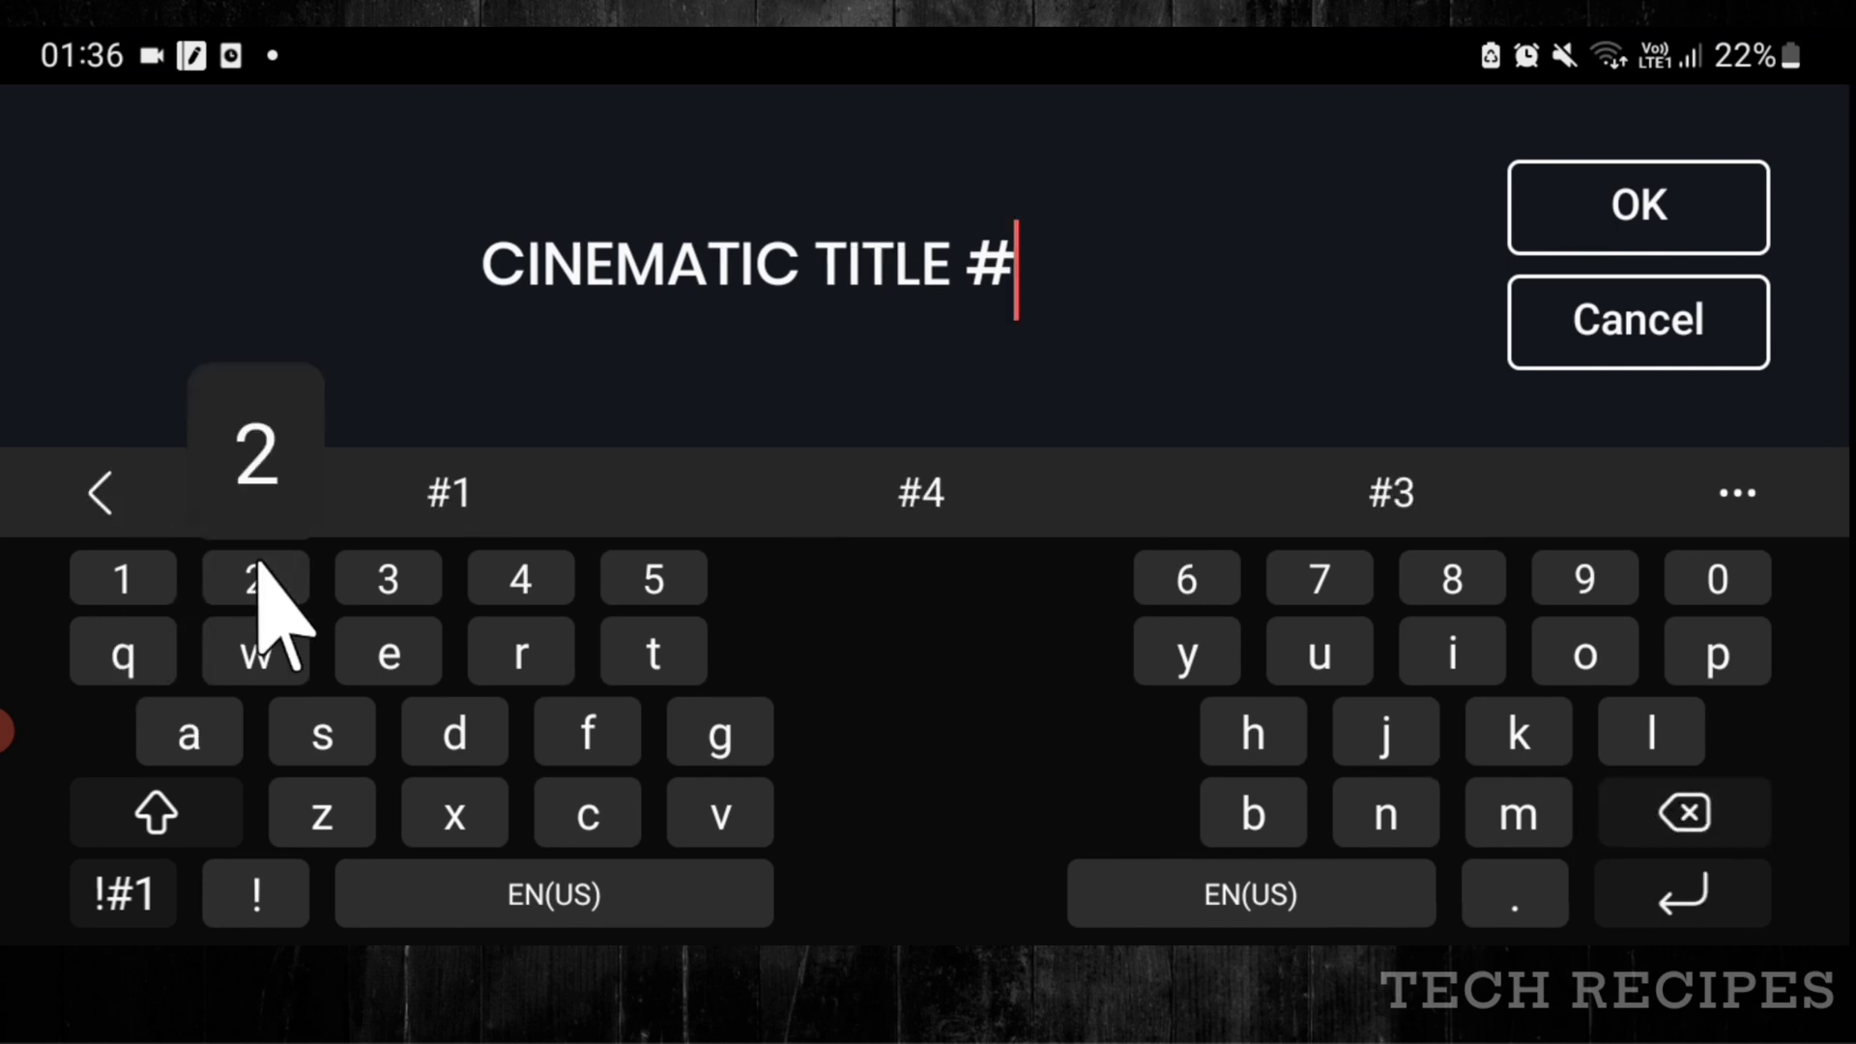
{"action": "type", "text": "2"}
{"action": "left_click", "coordinate": [1551, 227]}
{"action": "left_click", "coordinate": [1493, 889]}
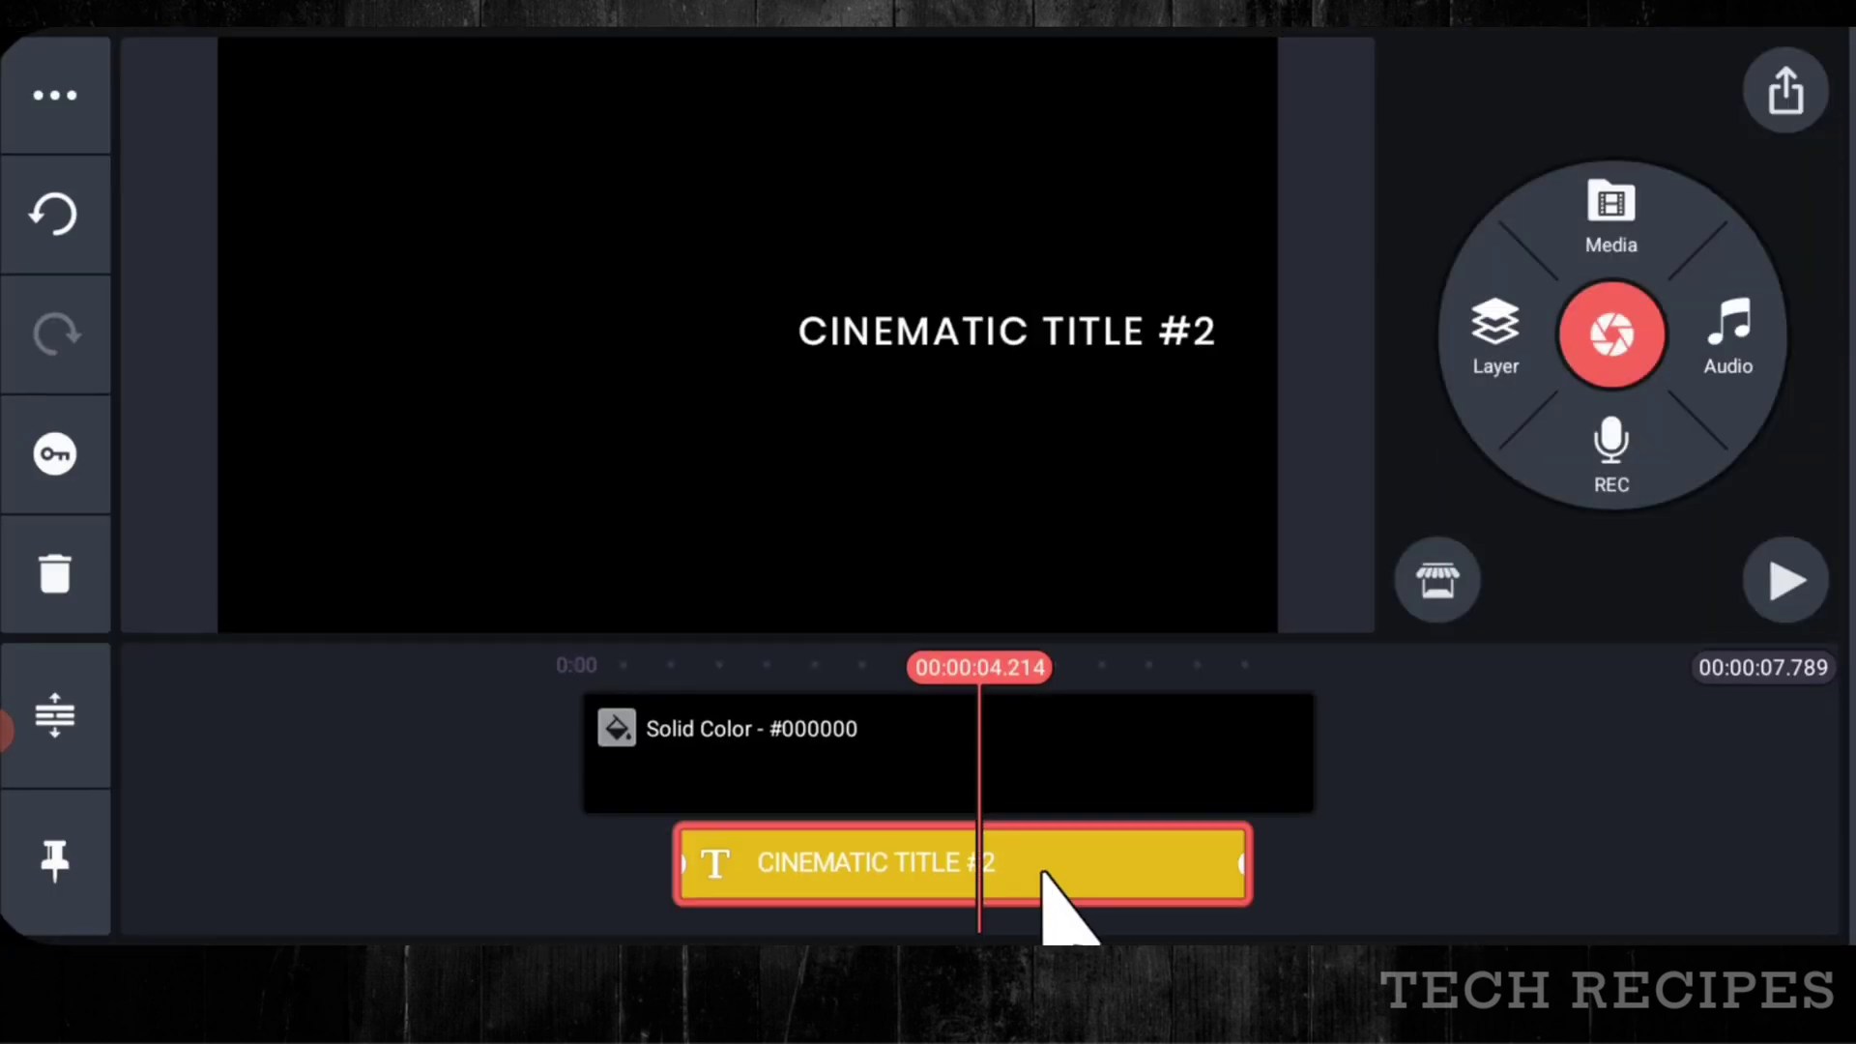
- Shift the title toward the left and slightly up at 1 and 7 seconds
{"action": "left_click", "coordinate": [1069, 911]}
{"action": "left_click_drag", "start_coordinate": [1429, 912], "coordinate": [1737, 912]}
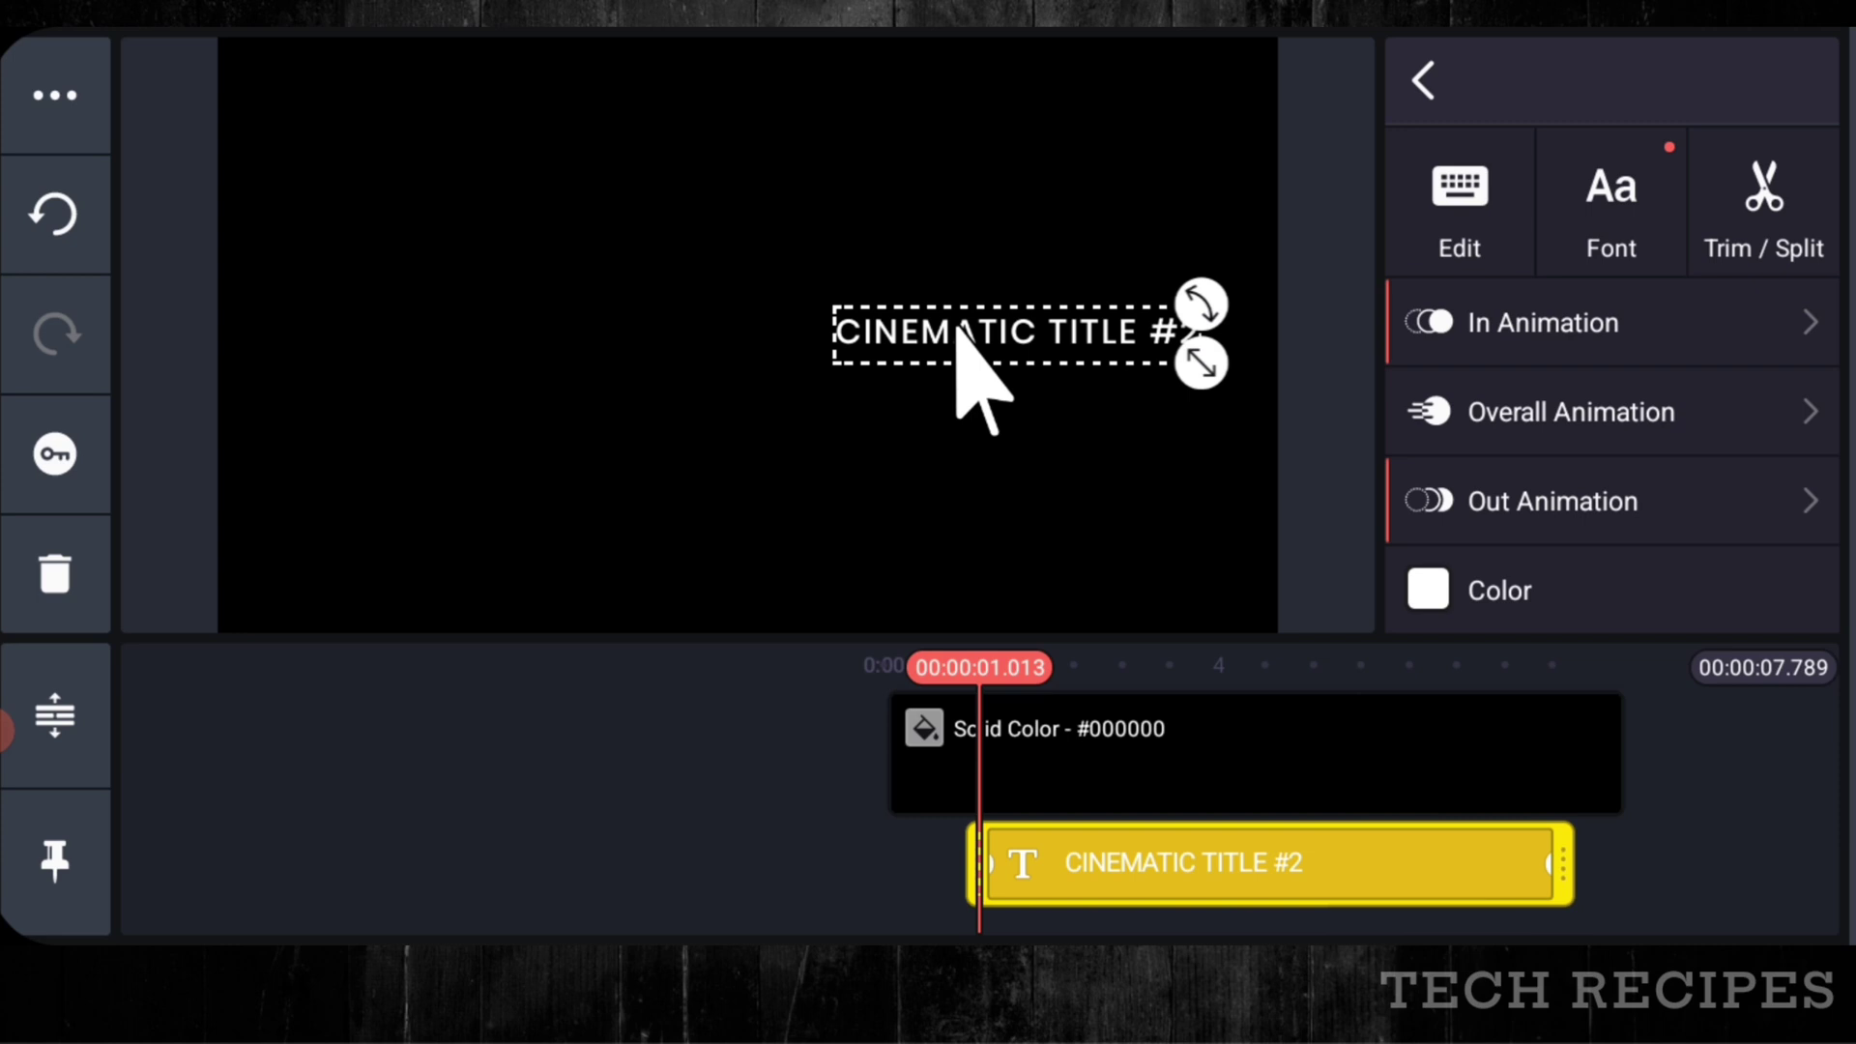
{"action": "left_click_drag", "start_coordinate": [958, 327], "coordinate": [721, 329]}
{"action": "left_click_drag", "start_coordinate": [1595, 850], "coordinate": [995, 850]}
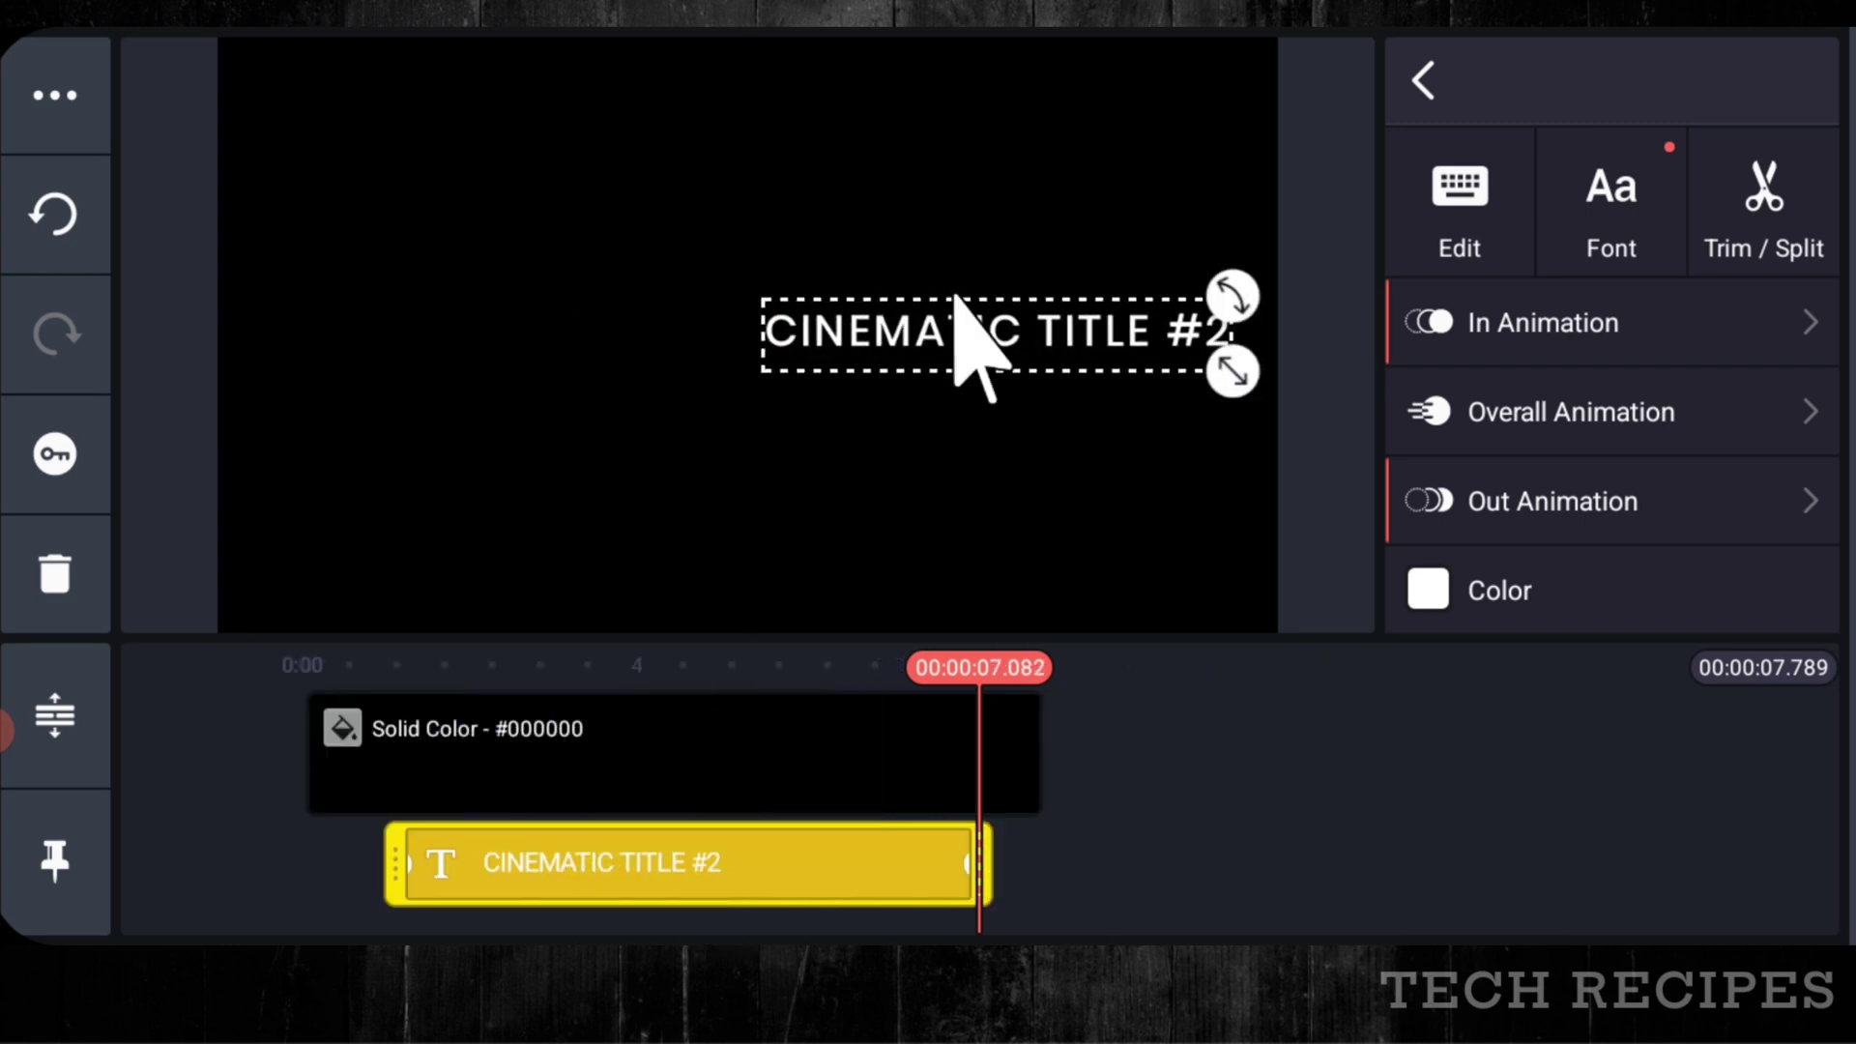
{"action": "left_click_drag", "start_coordinate": [955, 304], "coordinate": [750, 290]}
- Extend the title clip to start at 0, running about 7 seconds
{"action": "left_click_drag", "start_coordinate": [406, 927], "coordinate": [509, 932]}
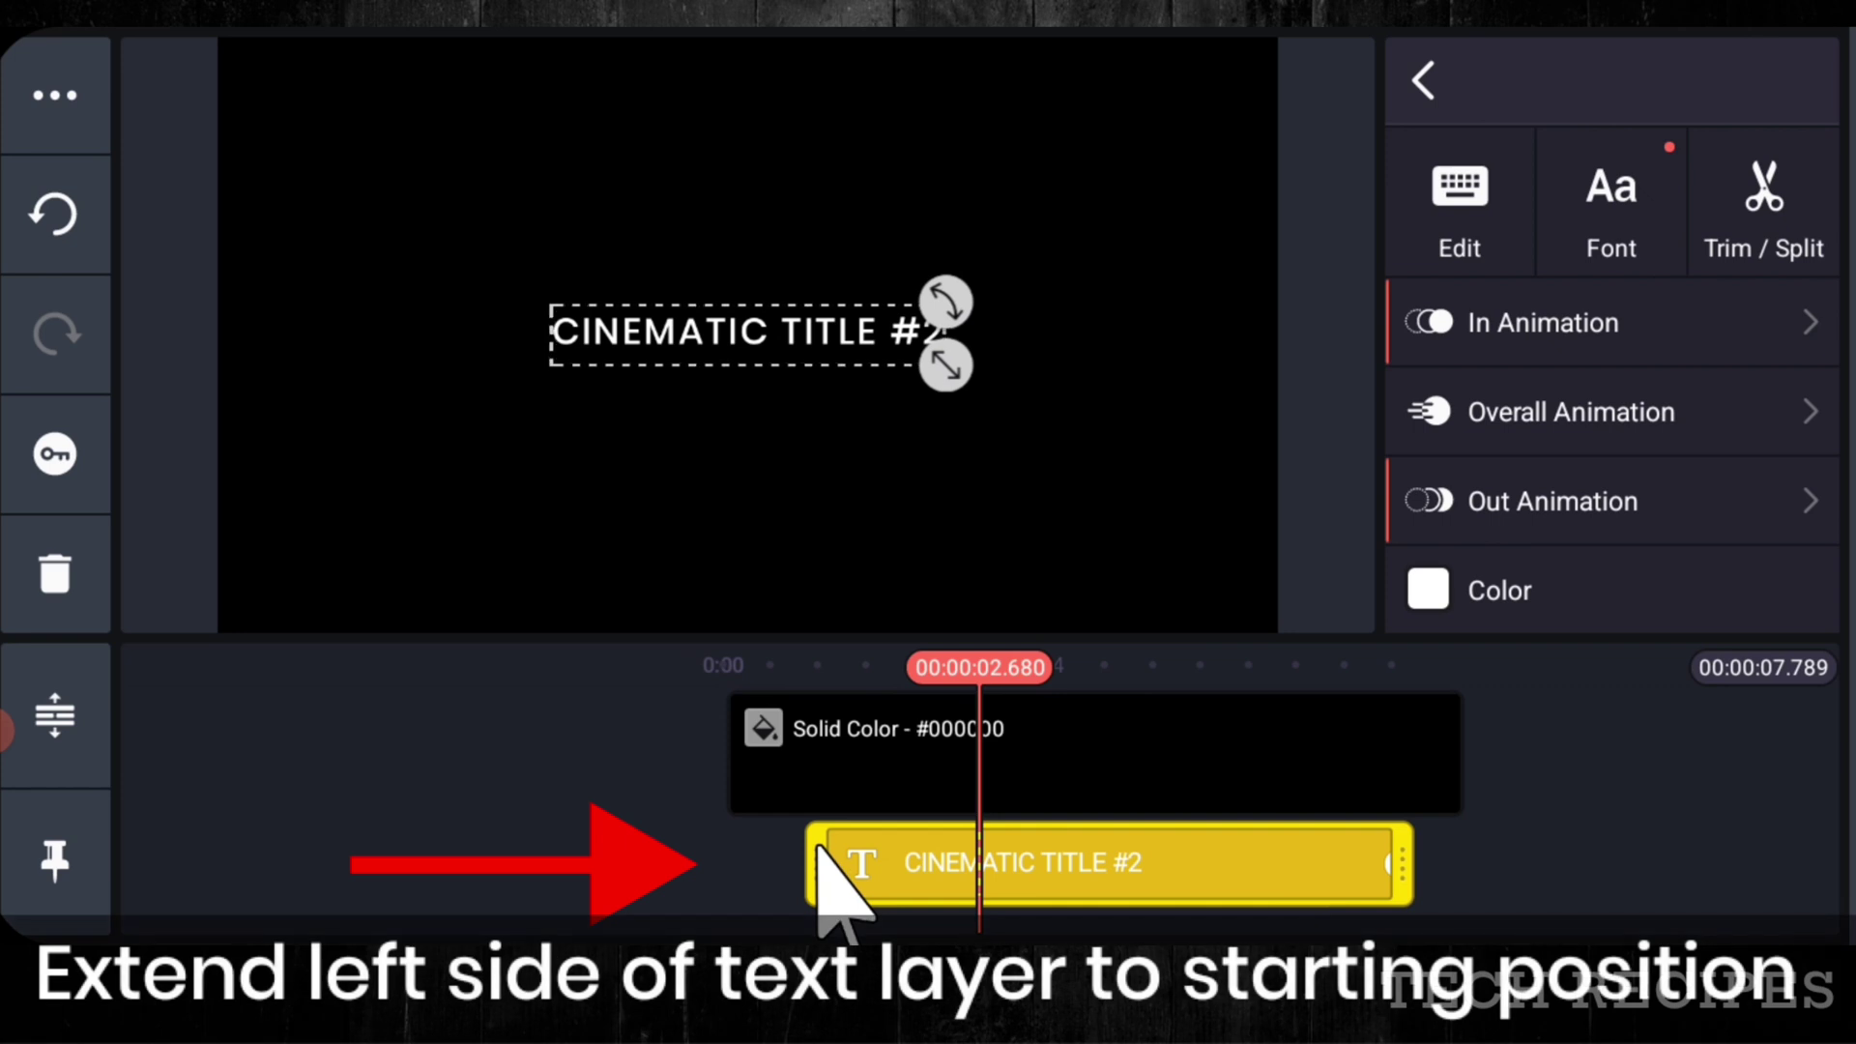
{"action": "left_click_drag", "start_coordinate": [812, 854], "coordinate": [747, 852]}
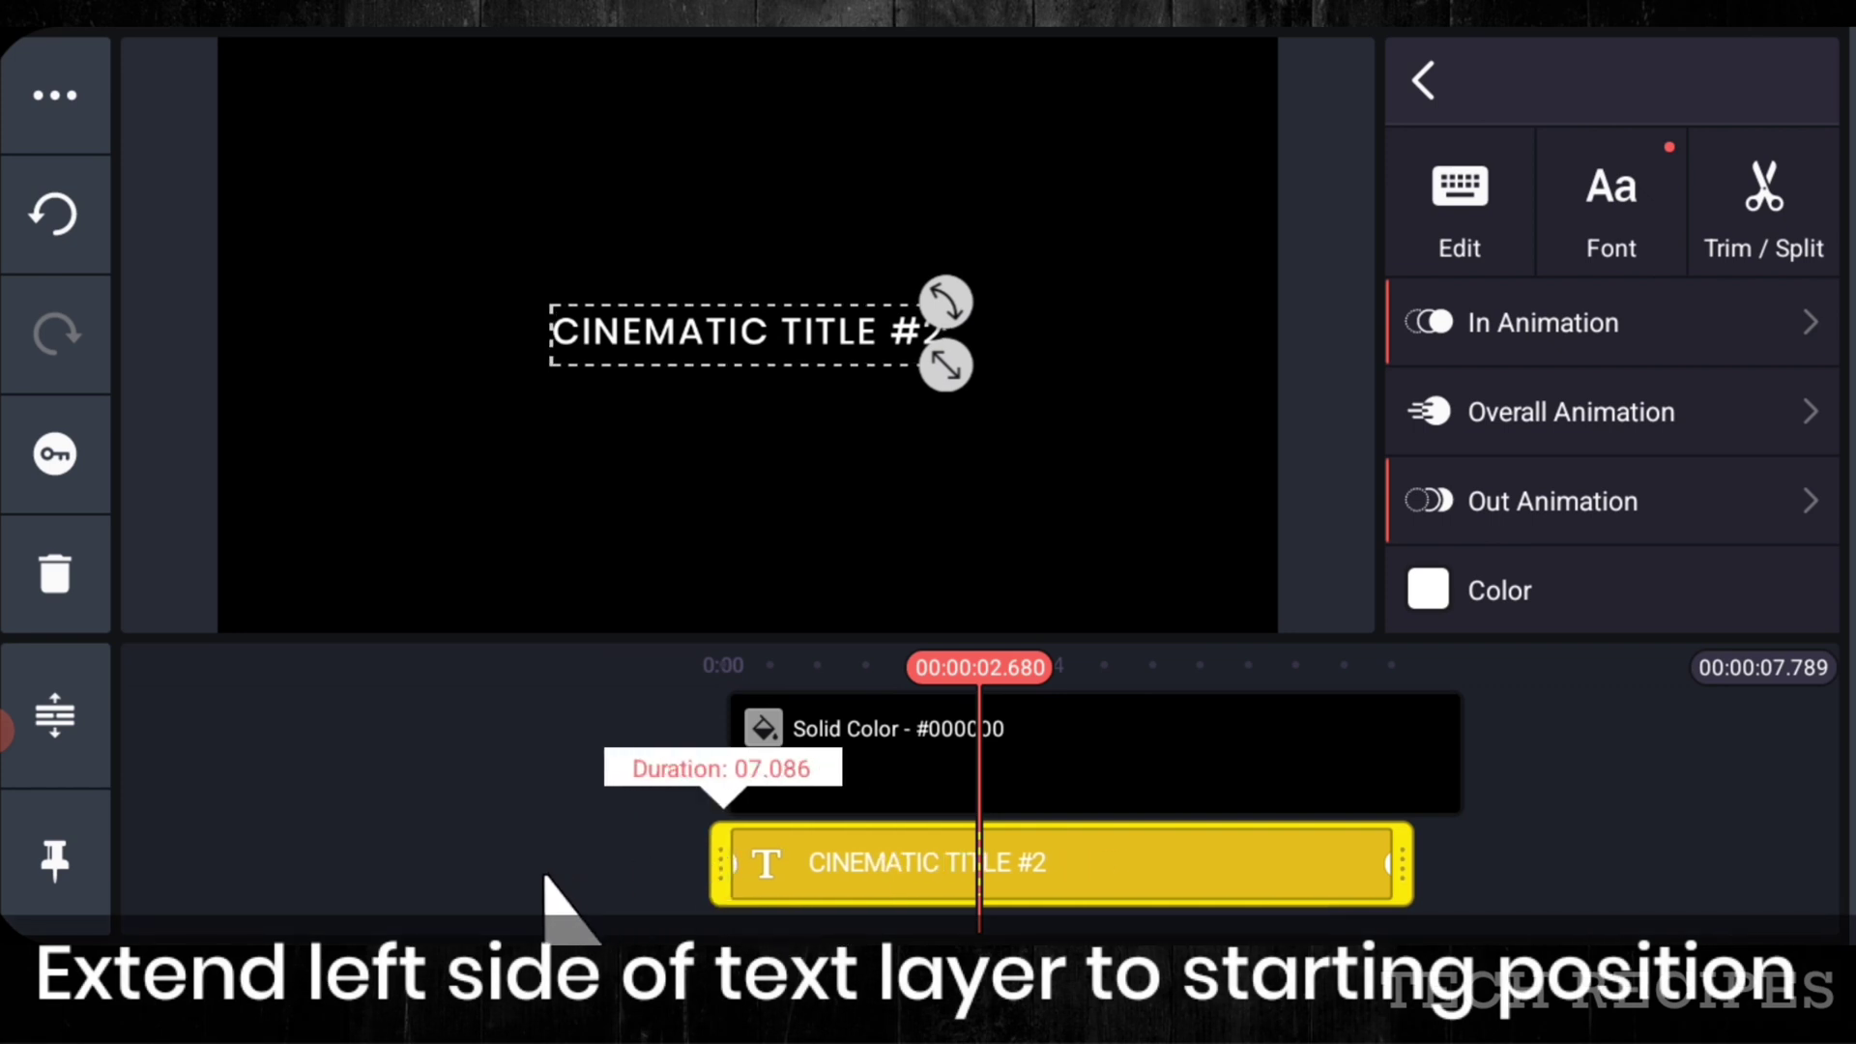
{"action": "left_click_drag", "start_coordinate": [545, 876], "coordinate": [802, 875]}
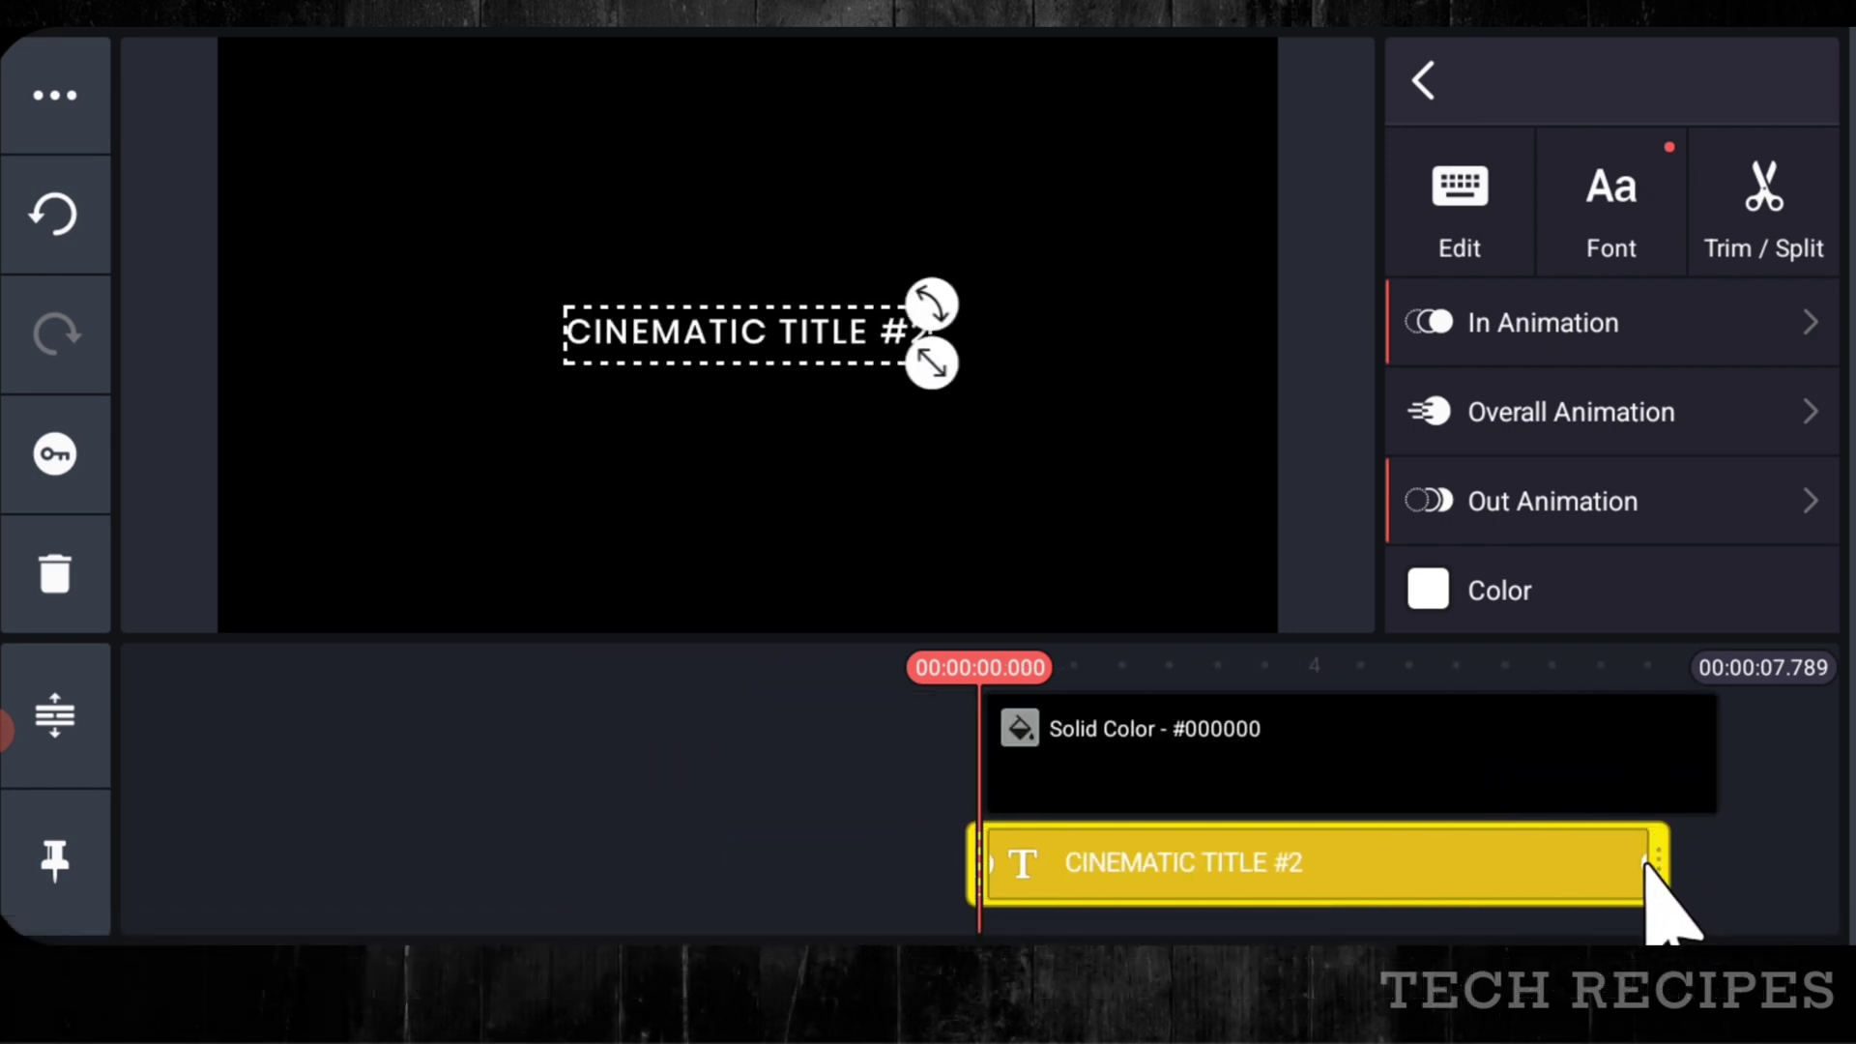
{"action": "left_click_drag", "start_coordinate": [1646, 863], "coordinate": [1640, 860]}
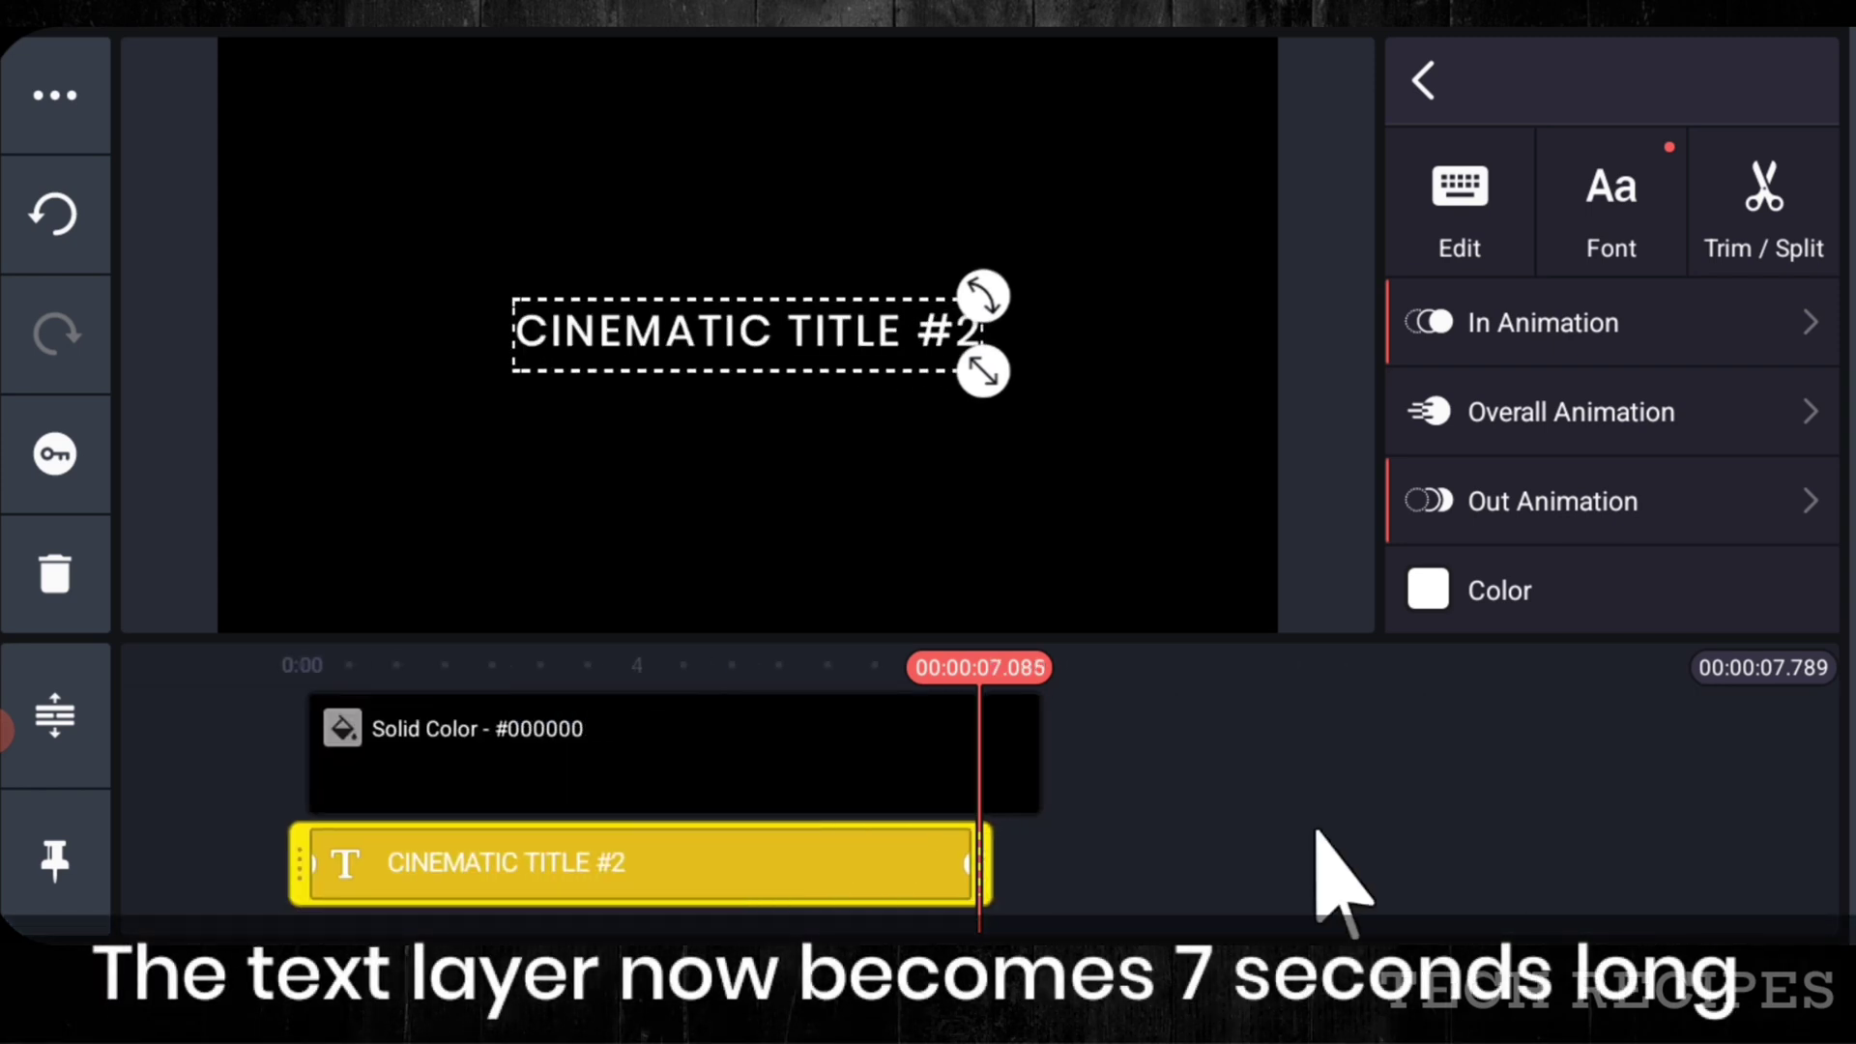
{"action": "left_click", "coordinate": [1259, 865]}
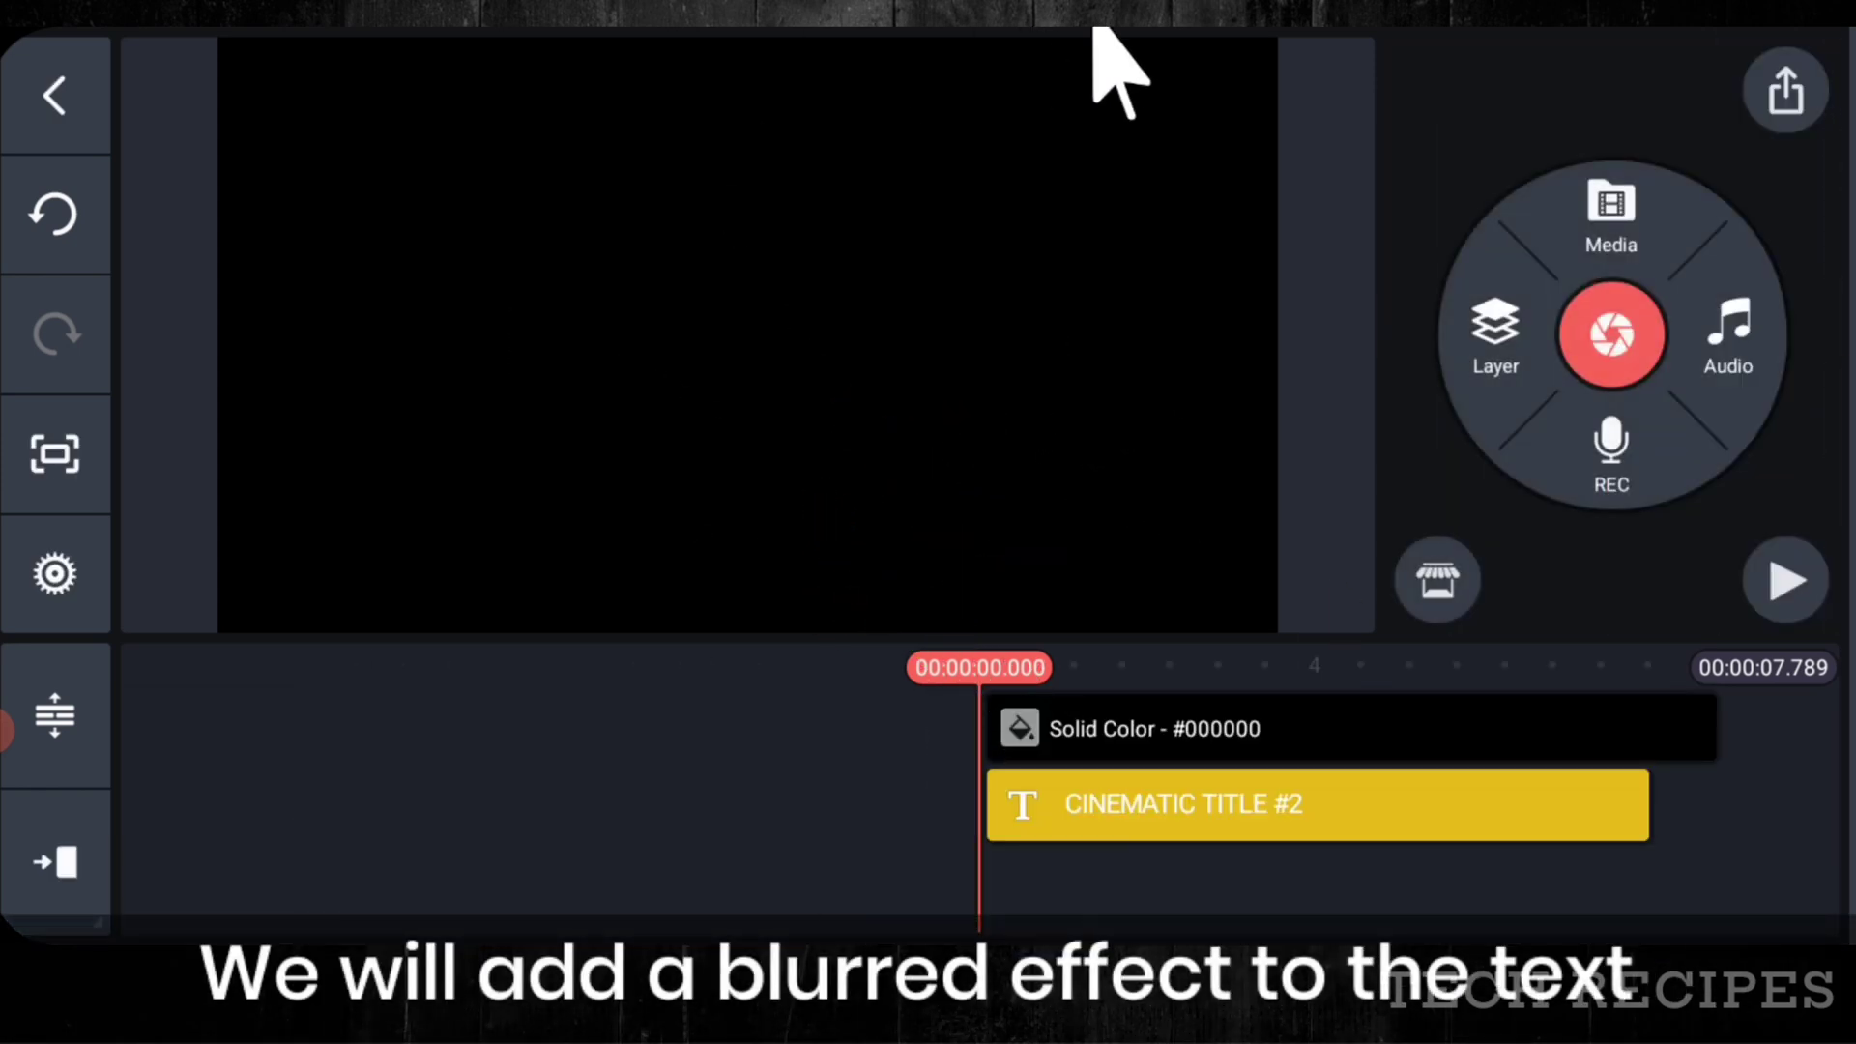
- Add a Gaussian Blur effect layer from Basic Effects
{"action": "left_click_drag", "start_coordinate": [1096, 29], "coordinate": [1657, 425]}
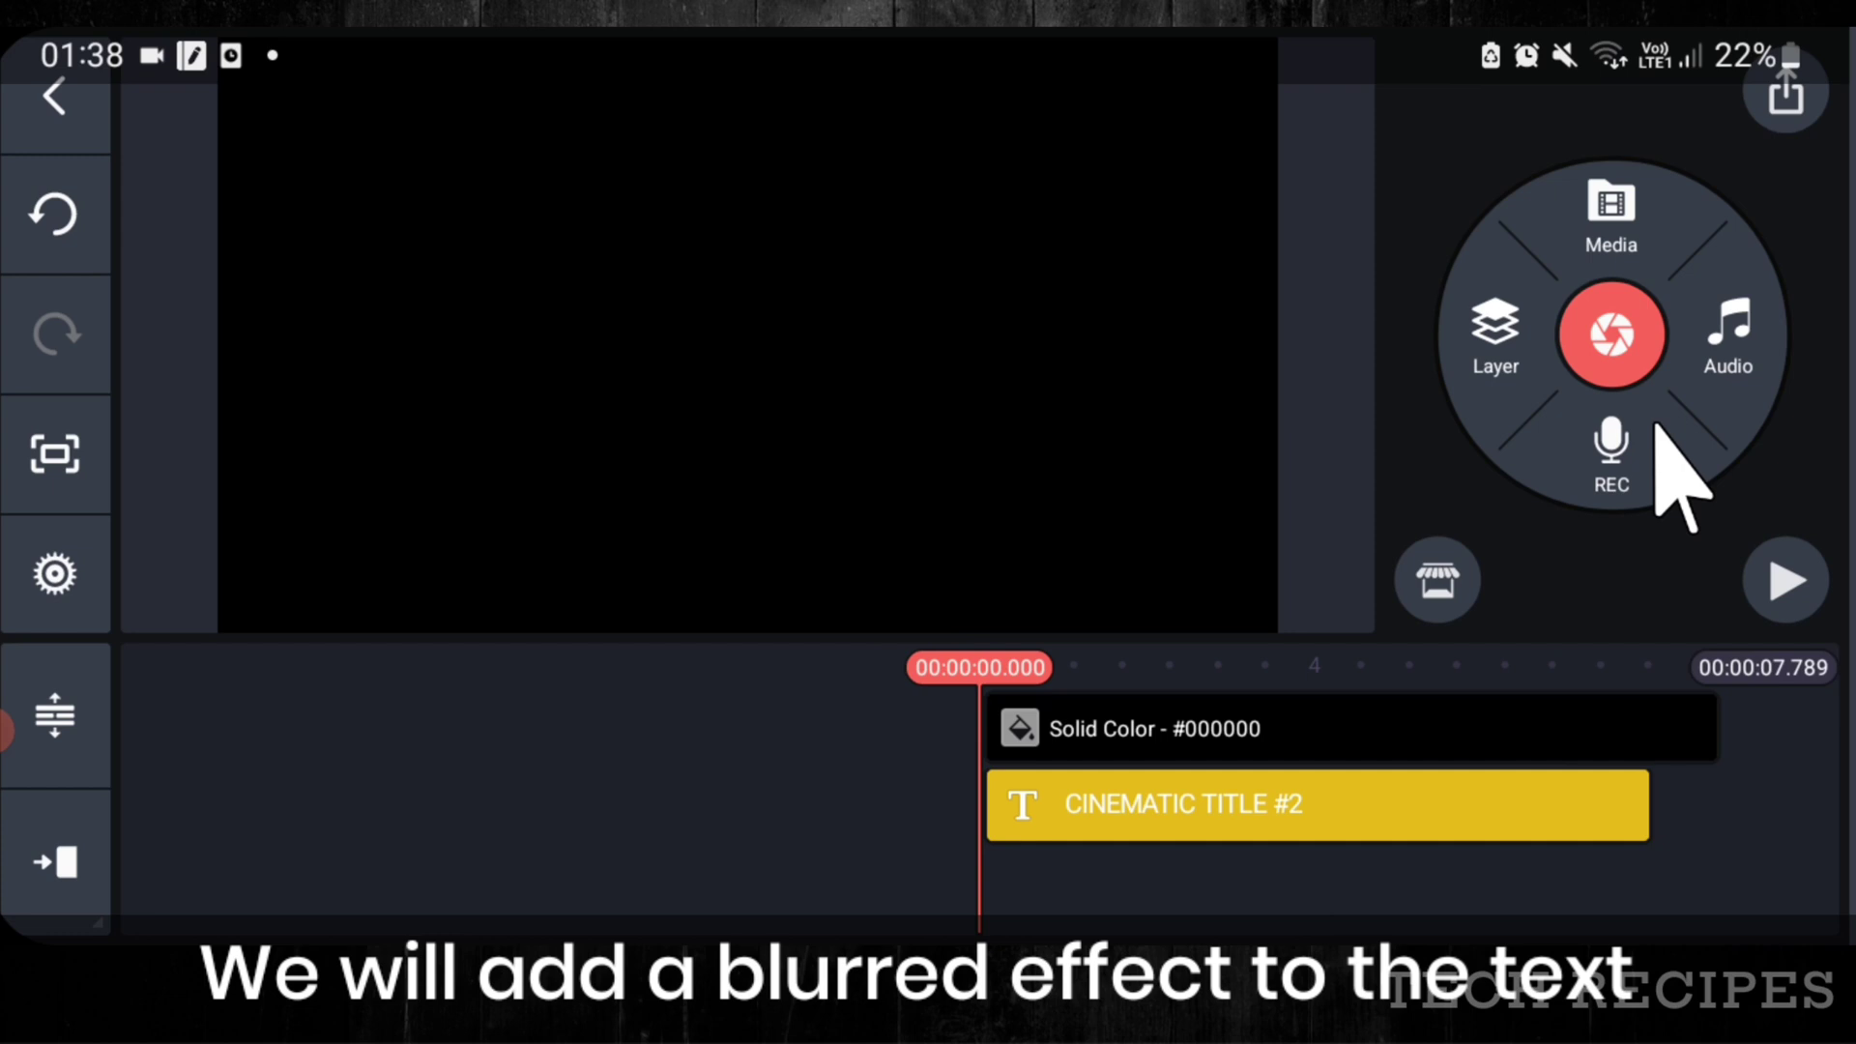
{"action": "left_click", "coordinate": [1487, 348]}
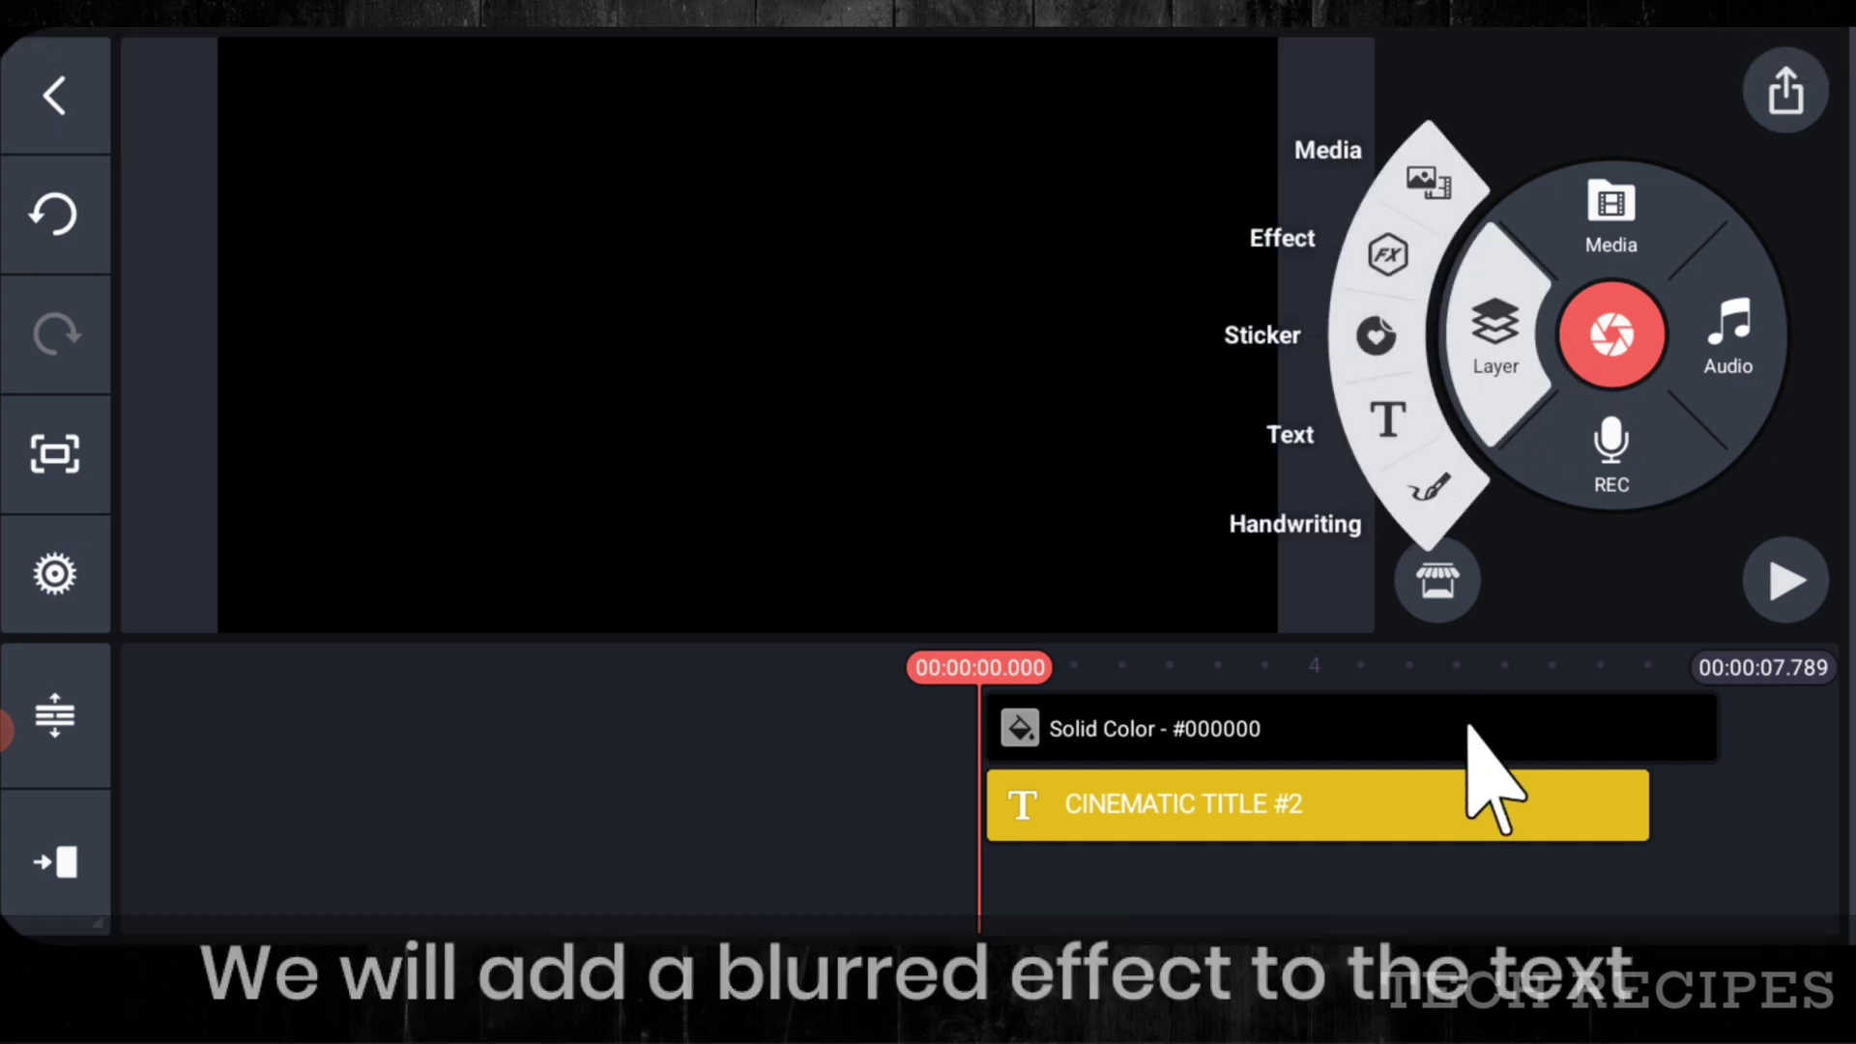
{"action": "left_click", "coordinate": [1384, 249]}
{"action": "scroll", "coordinate": [1376, 518], "scroll_direction": "down", "scroll_amount": 8}
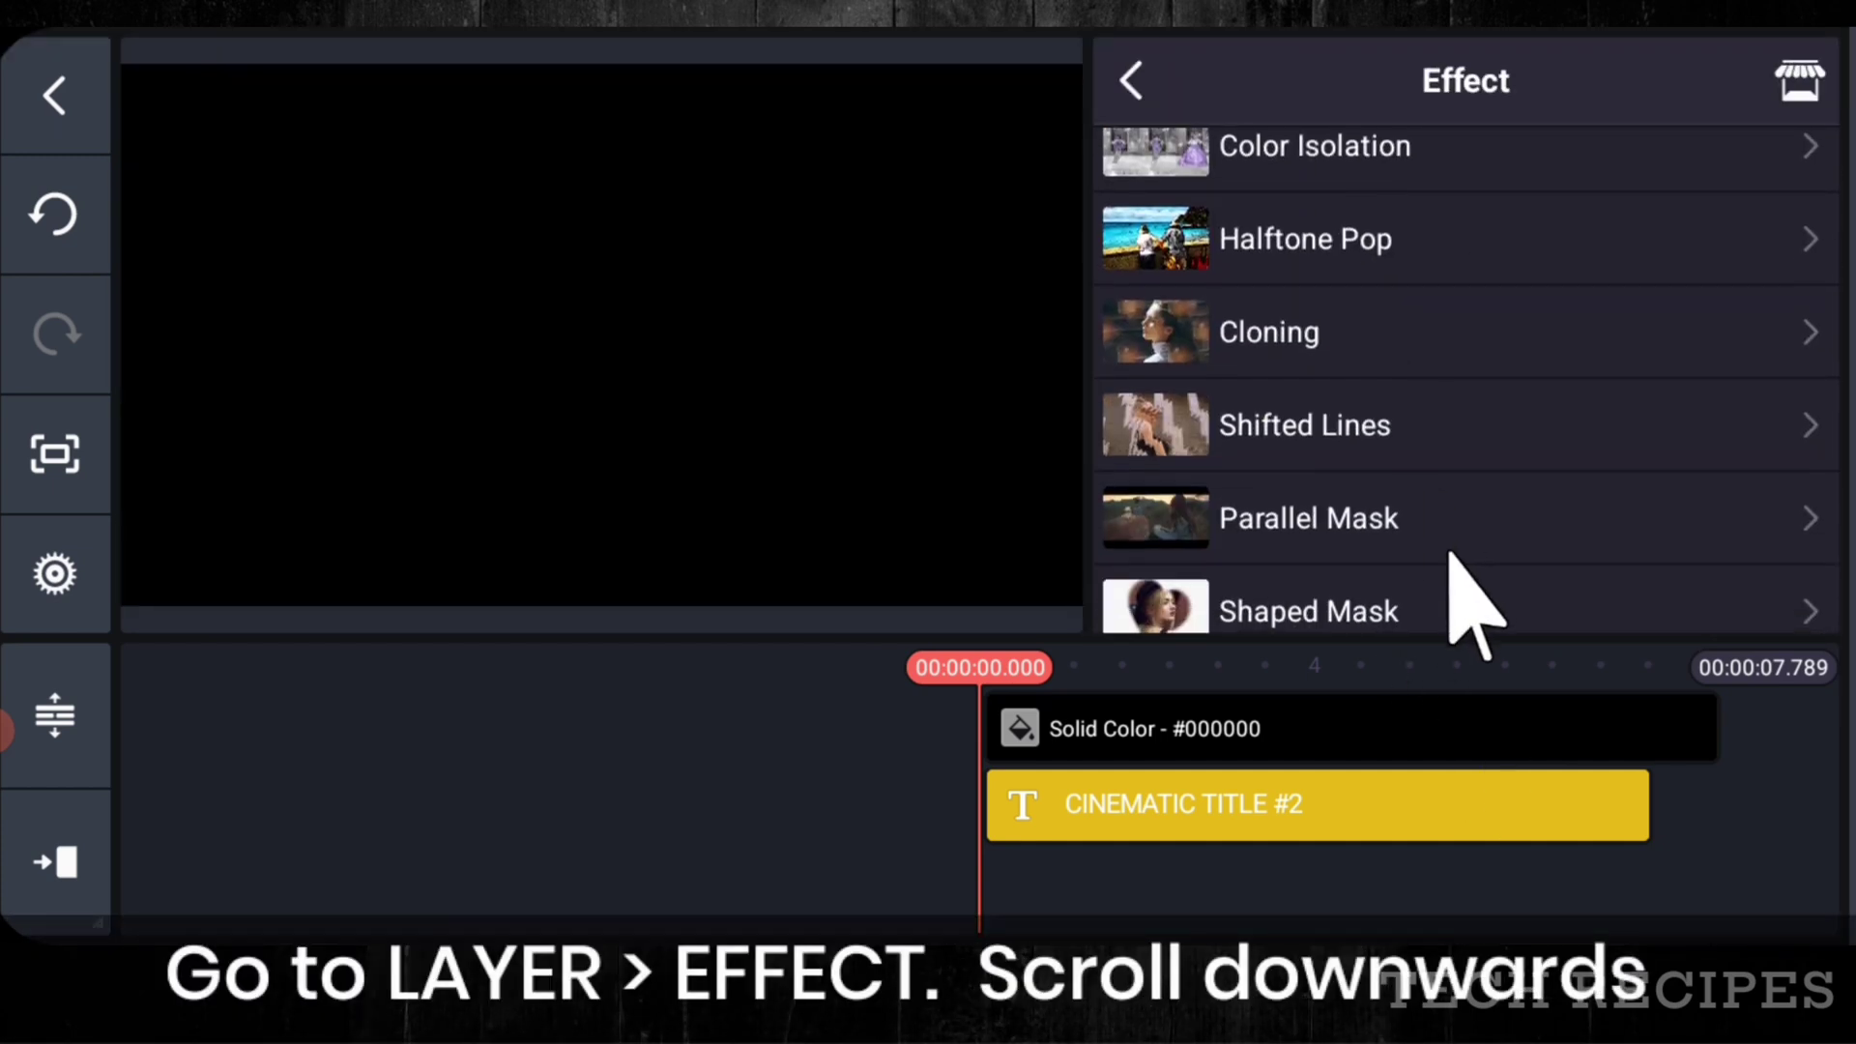
{"action": "scroll", "coordinate": [1493, 261], "scroll_direction": "down", "scroll_amount": 5}
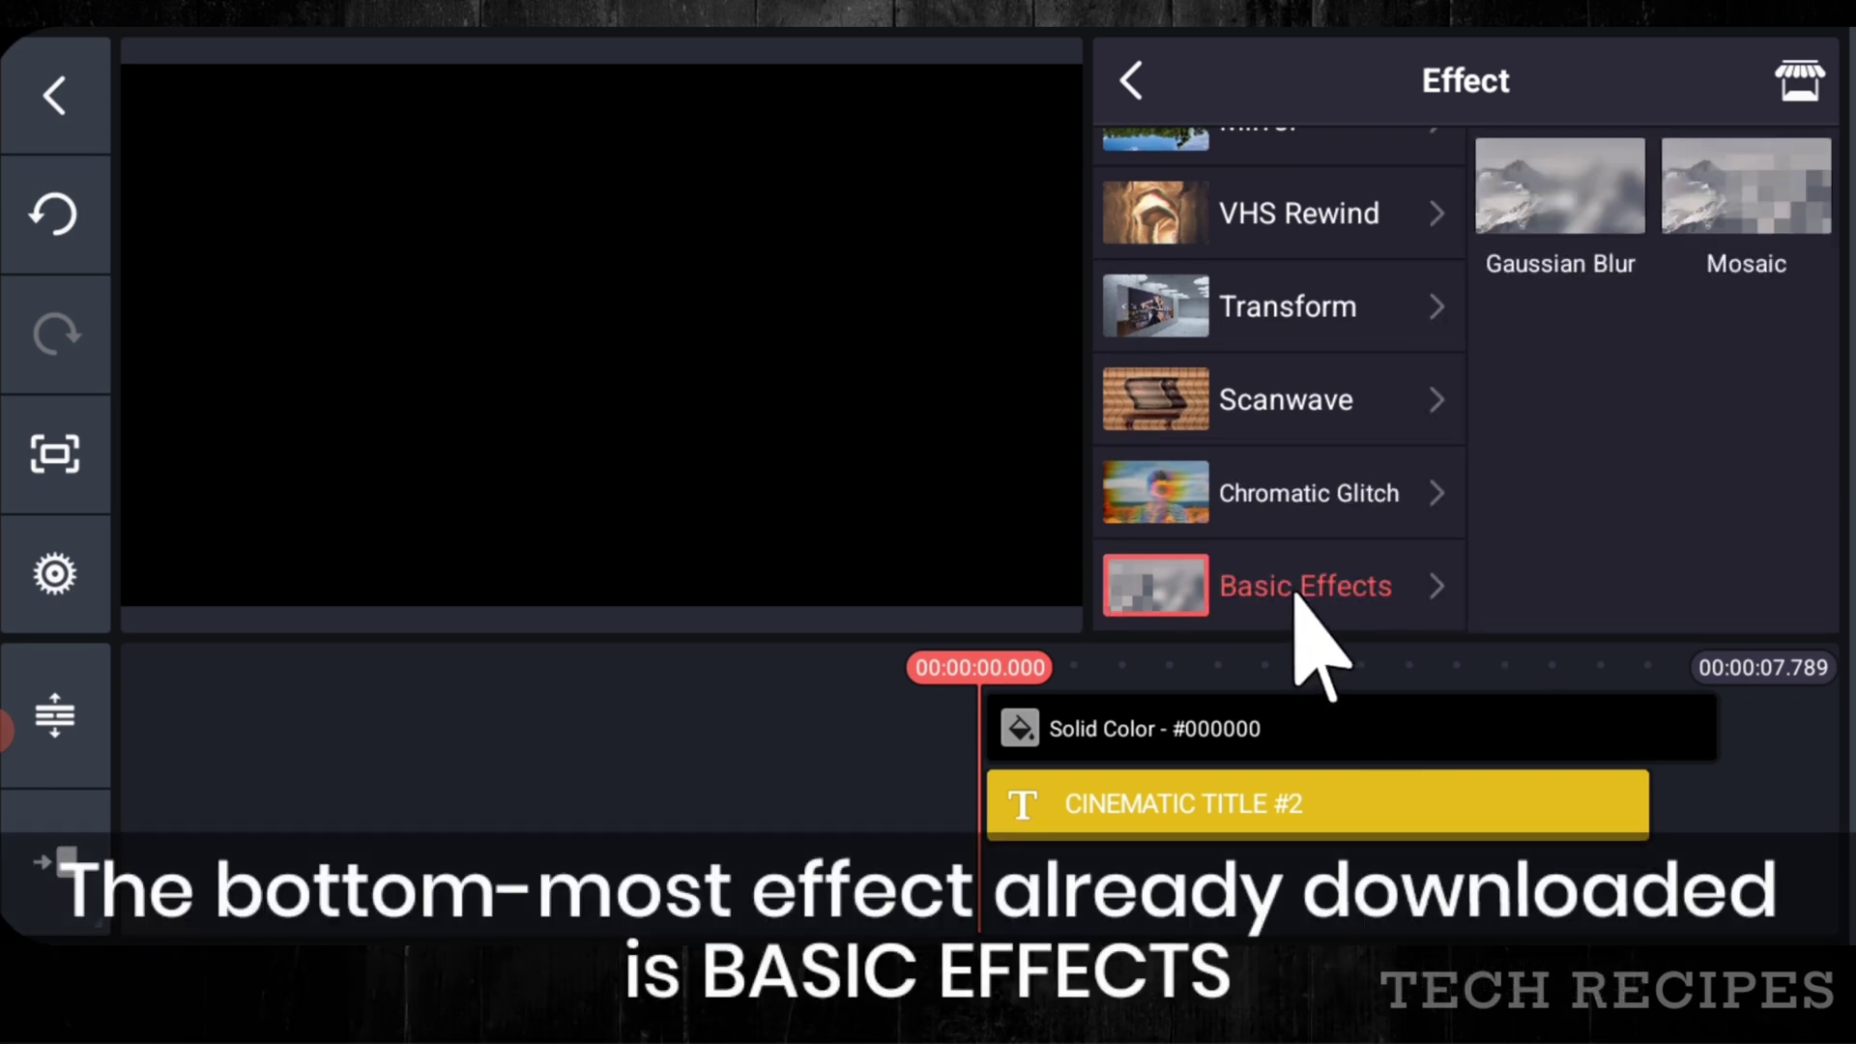
{"action": "left_click", "coordinate": [1575, 170]}
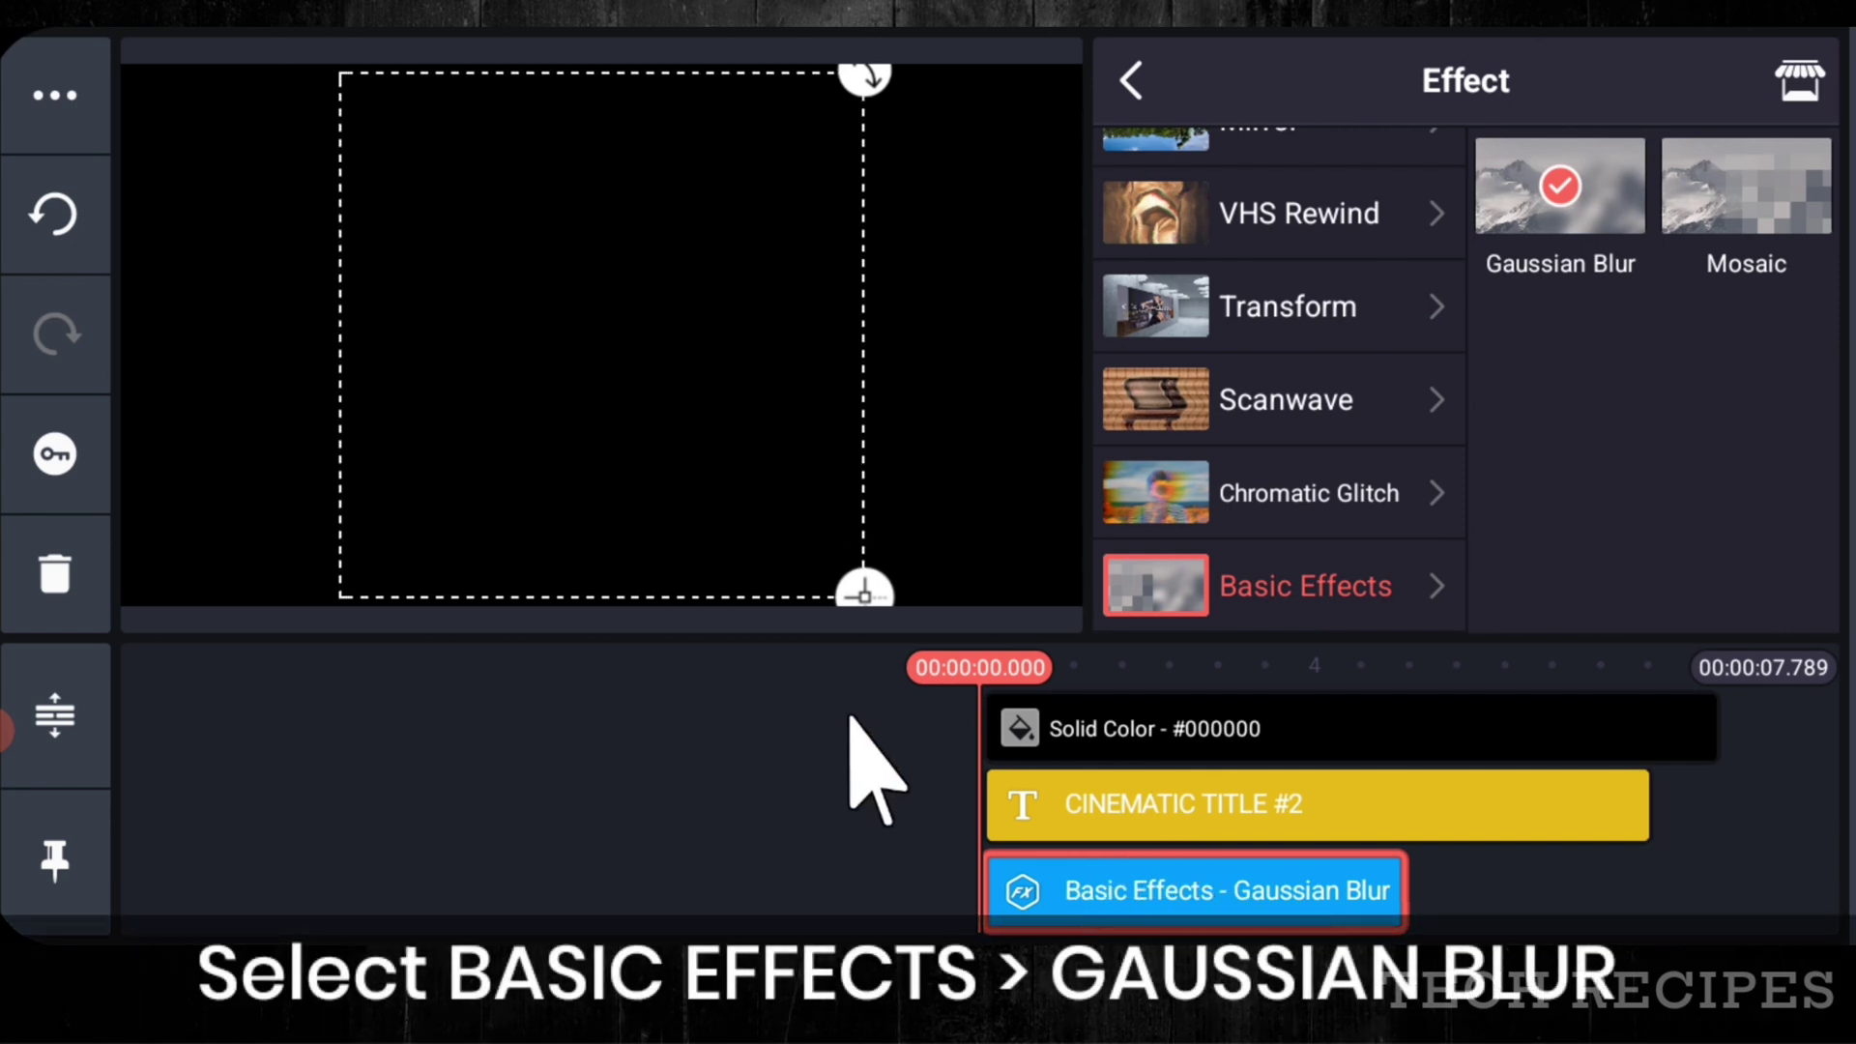
- Resize the blur box over the title and trim the blur layer to about 3.5 seconds
{"action": "left_click_drag", "start_coordinate": [864, 596], "coordinate": [791, 455]}
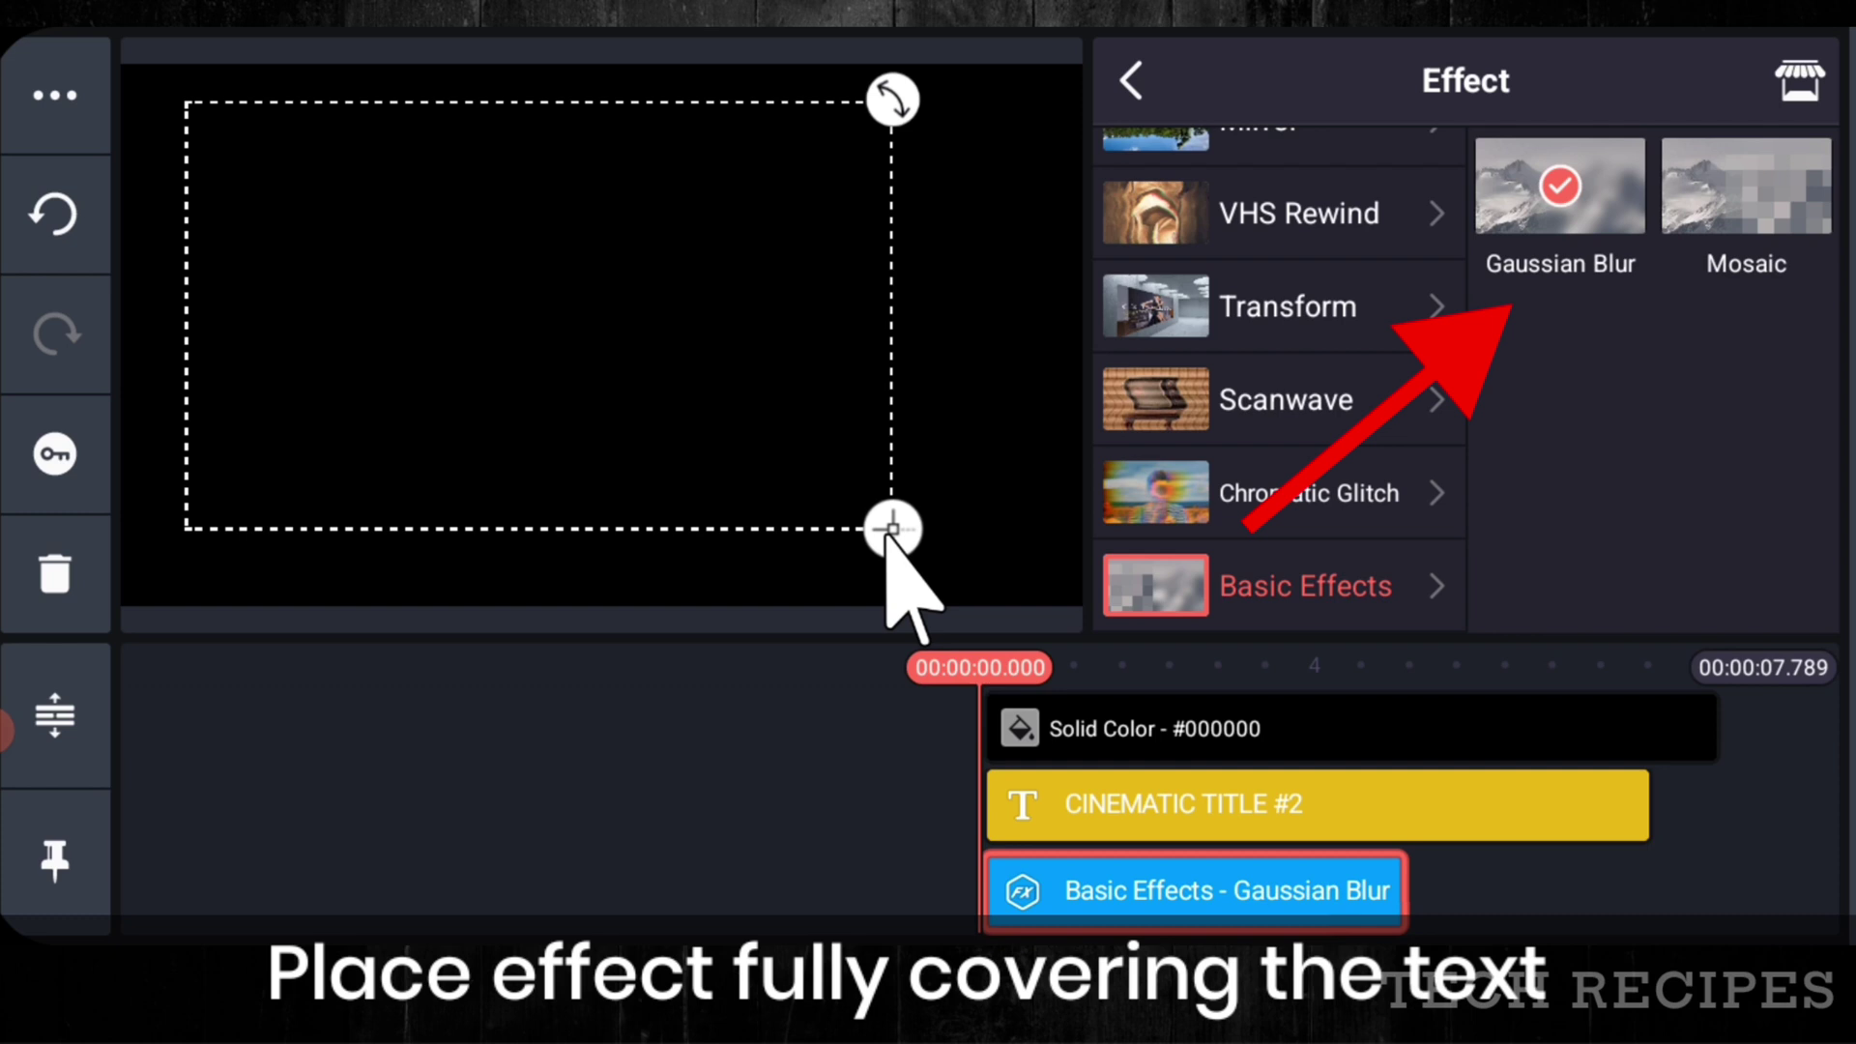
{"action": "left_click_drag", "start_coordinate": [883, 527], "coordinate": [1052, 535]}
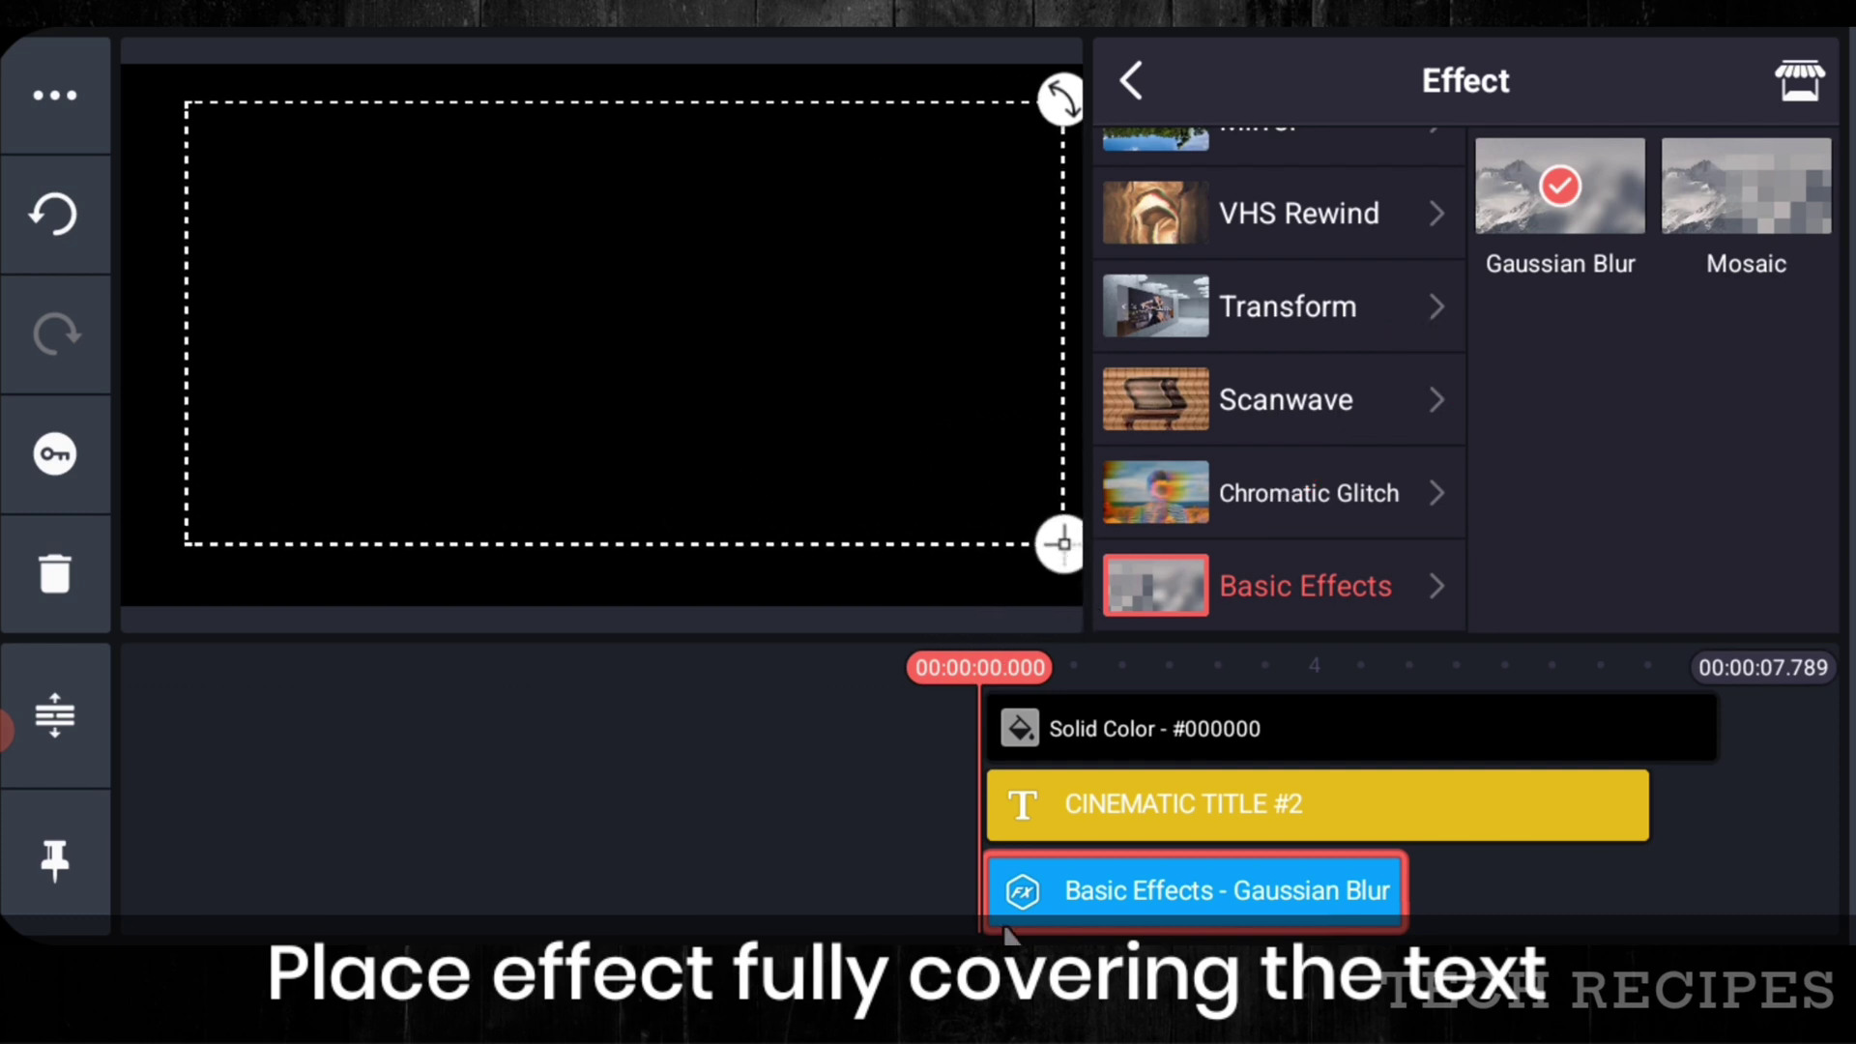
{"action": "left_click", "coordinate": [1392, 890]}
{"action": "left_click_drag", "start_coordinate": [1407, 887], "coordinate": [1264, 888]}
- Give the blur layer 1-second Fade in and Fade out animations
{"action": "left_click_drag", "start_coordinate": [1174, 847], "coordinate": [1338, 850]}
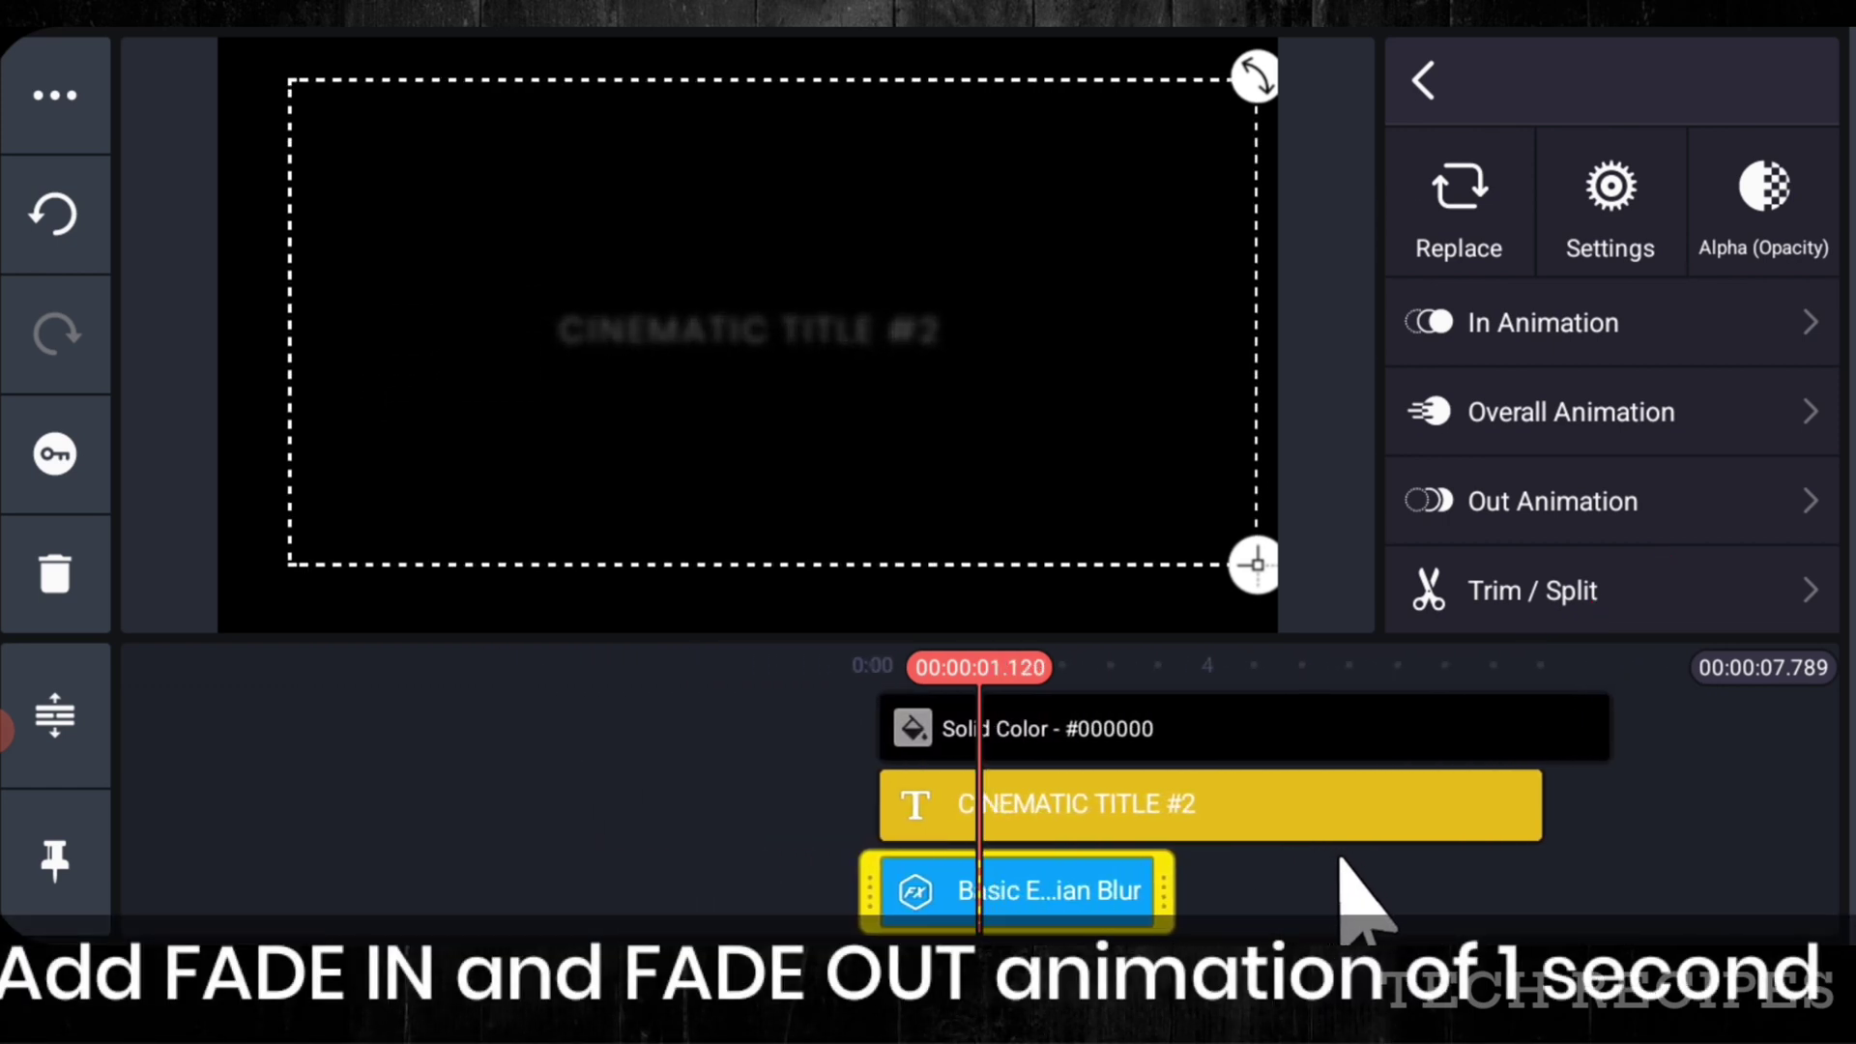
{"action": "left_click", "coordinate": [1496, 337]}
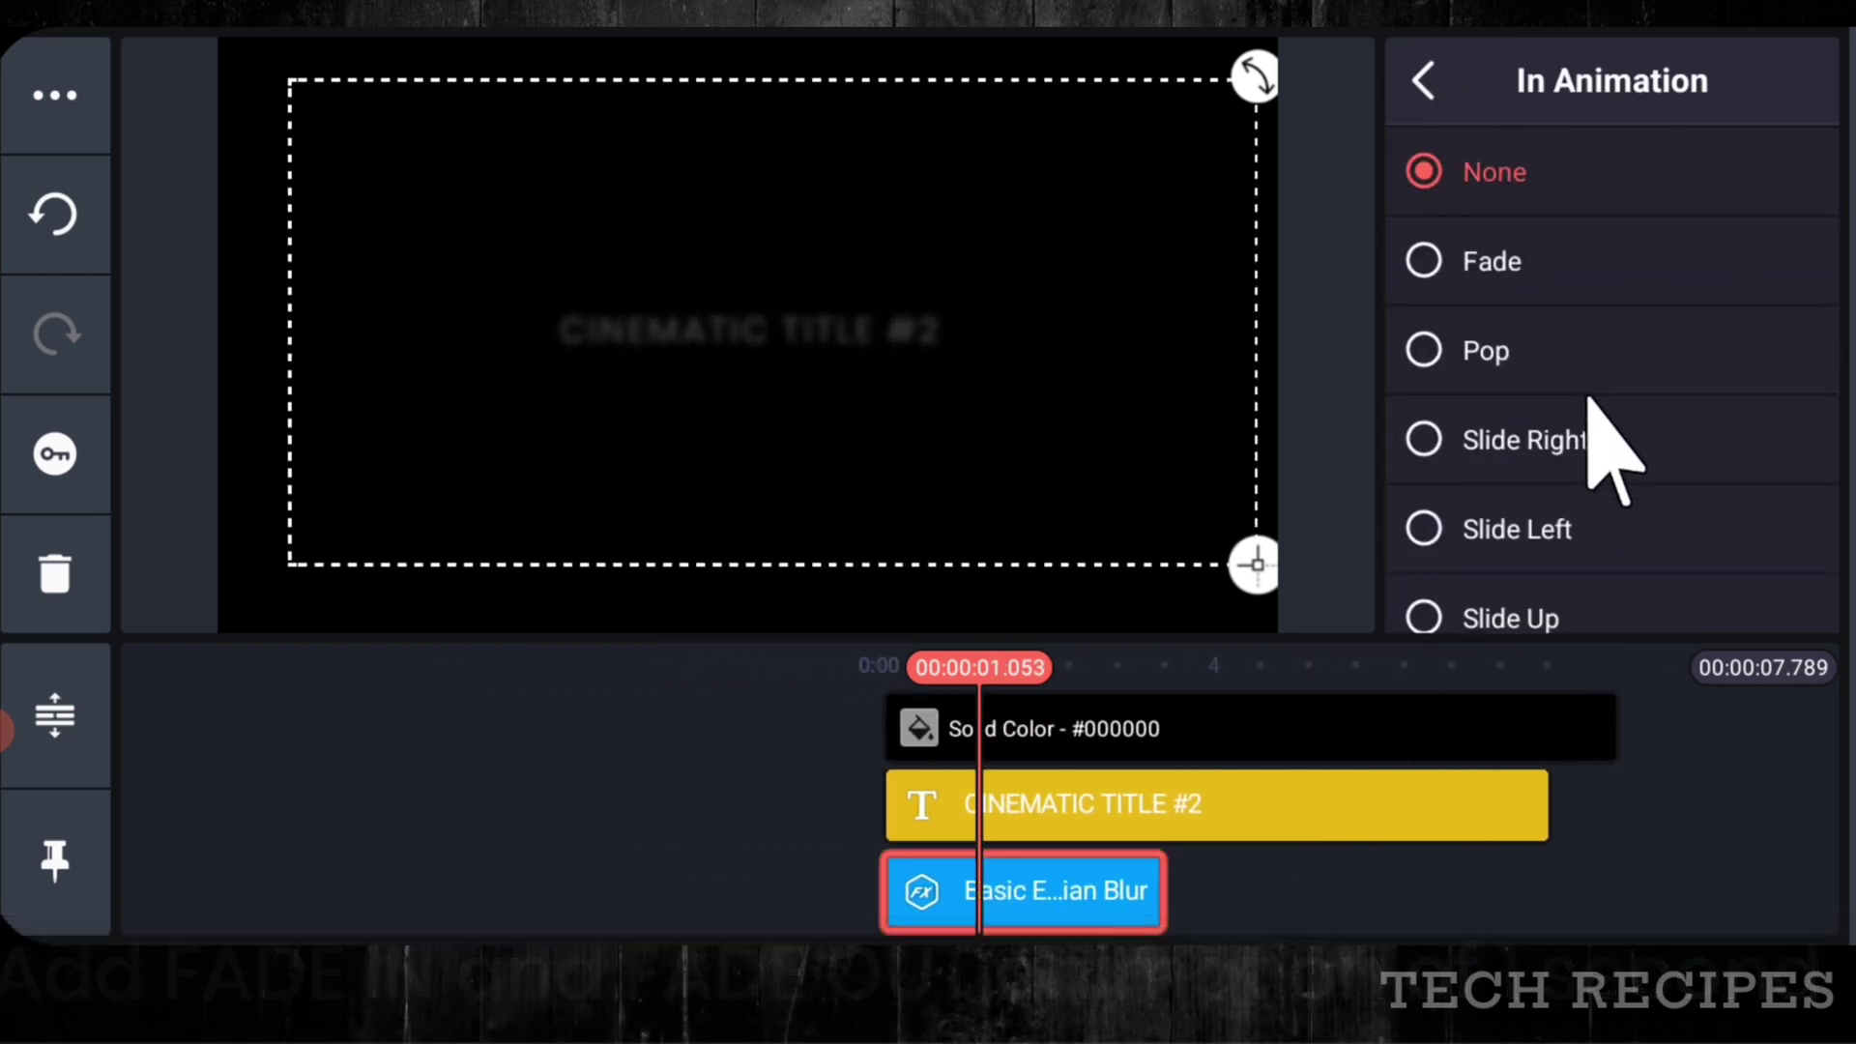
{"action": "left_click", "coordinate": [1590, 280]}
{"action": "left_click", "coordinate": [1421, 85]}
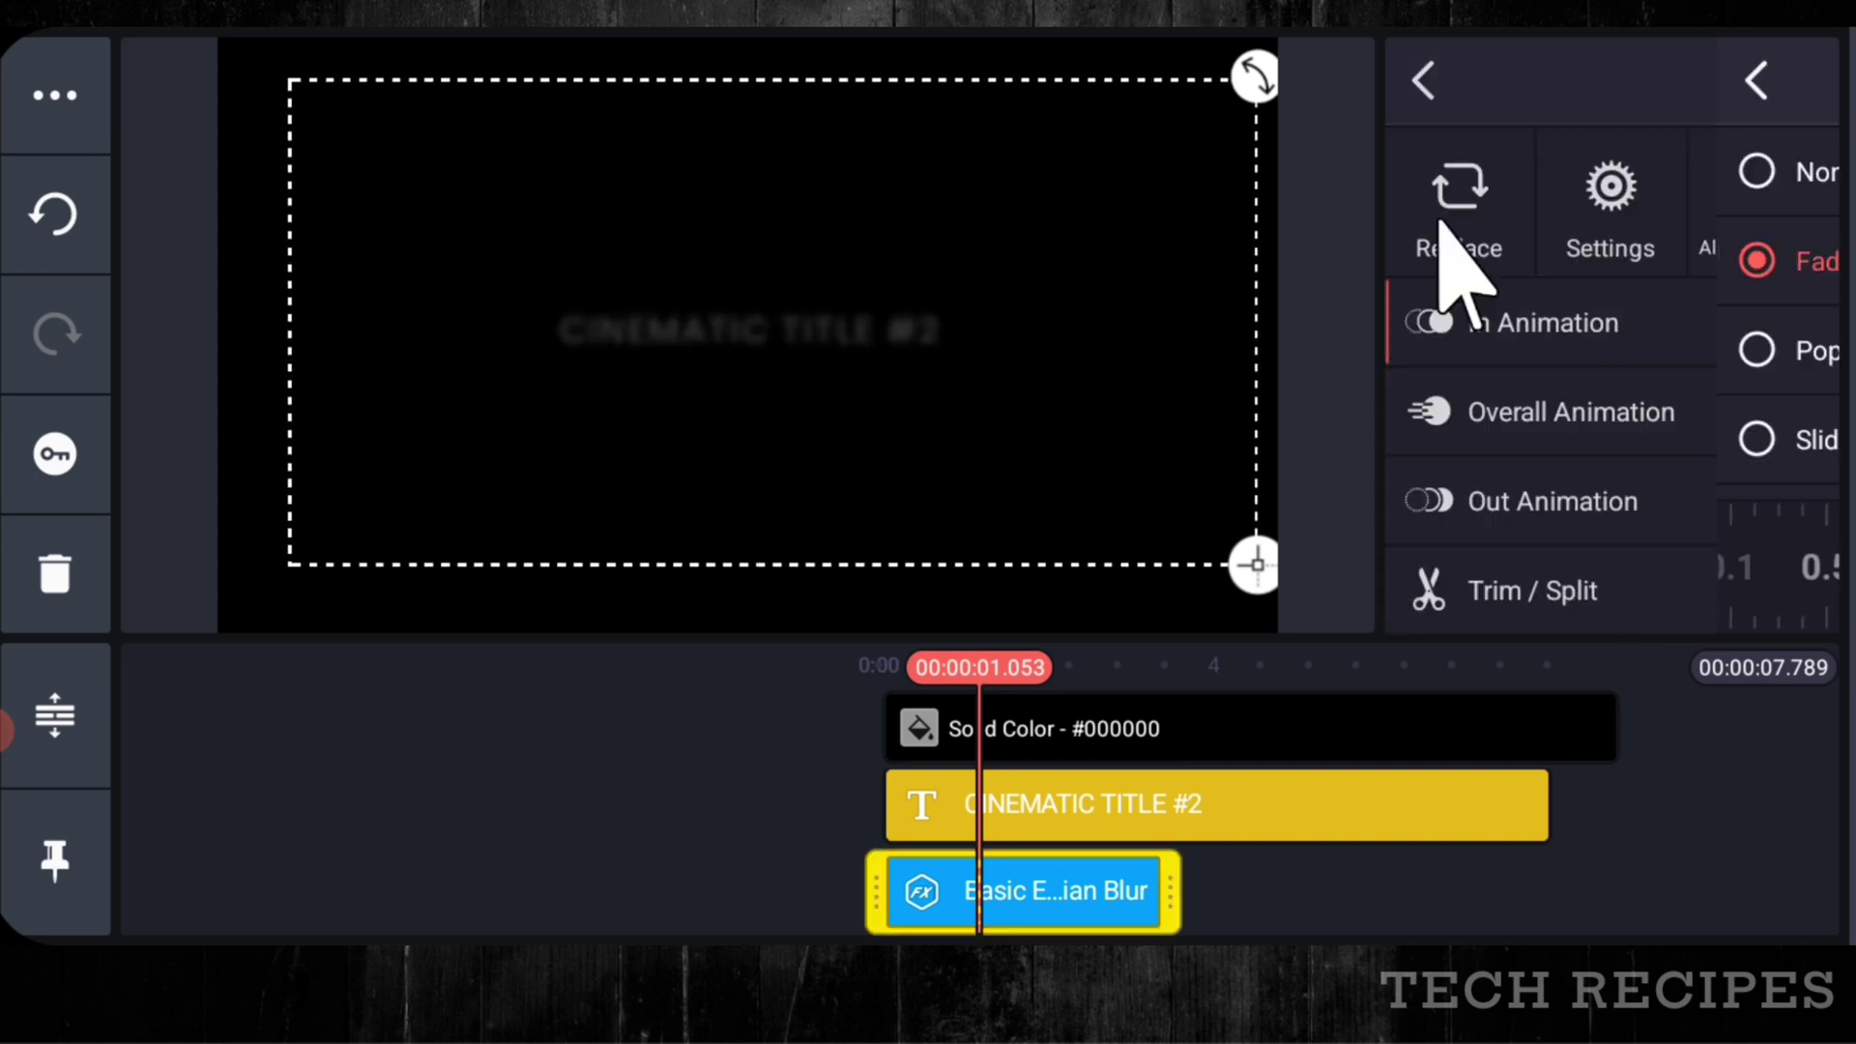
{"action": "left_click", "coordinate": [1482, 504]}
{"action": "left_click", "coordinate": [1536, 285]}
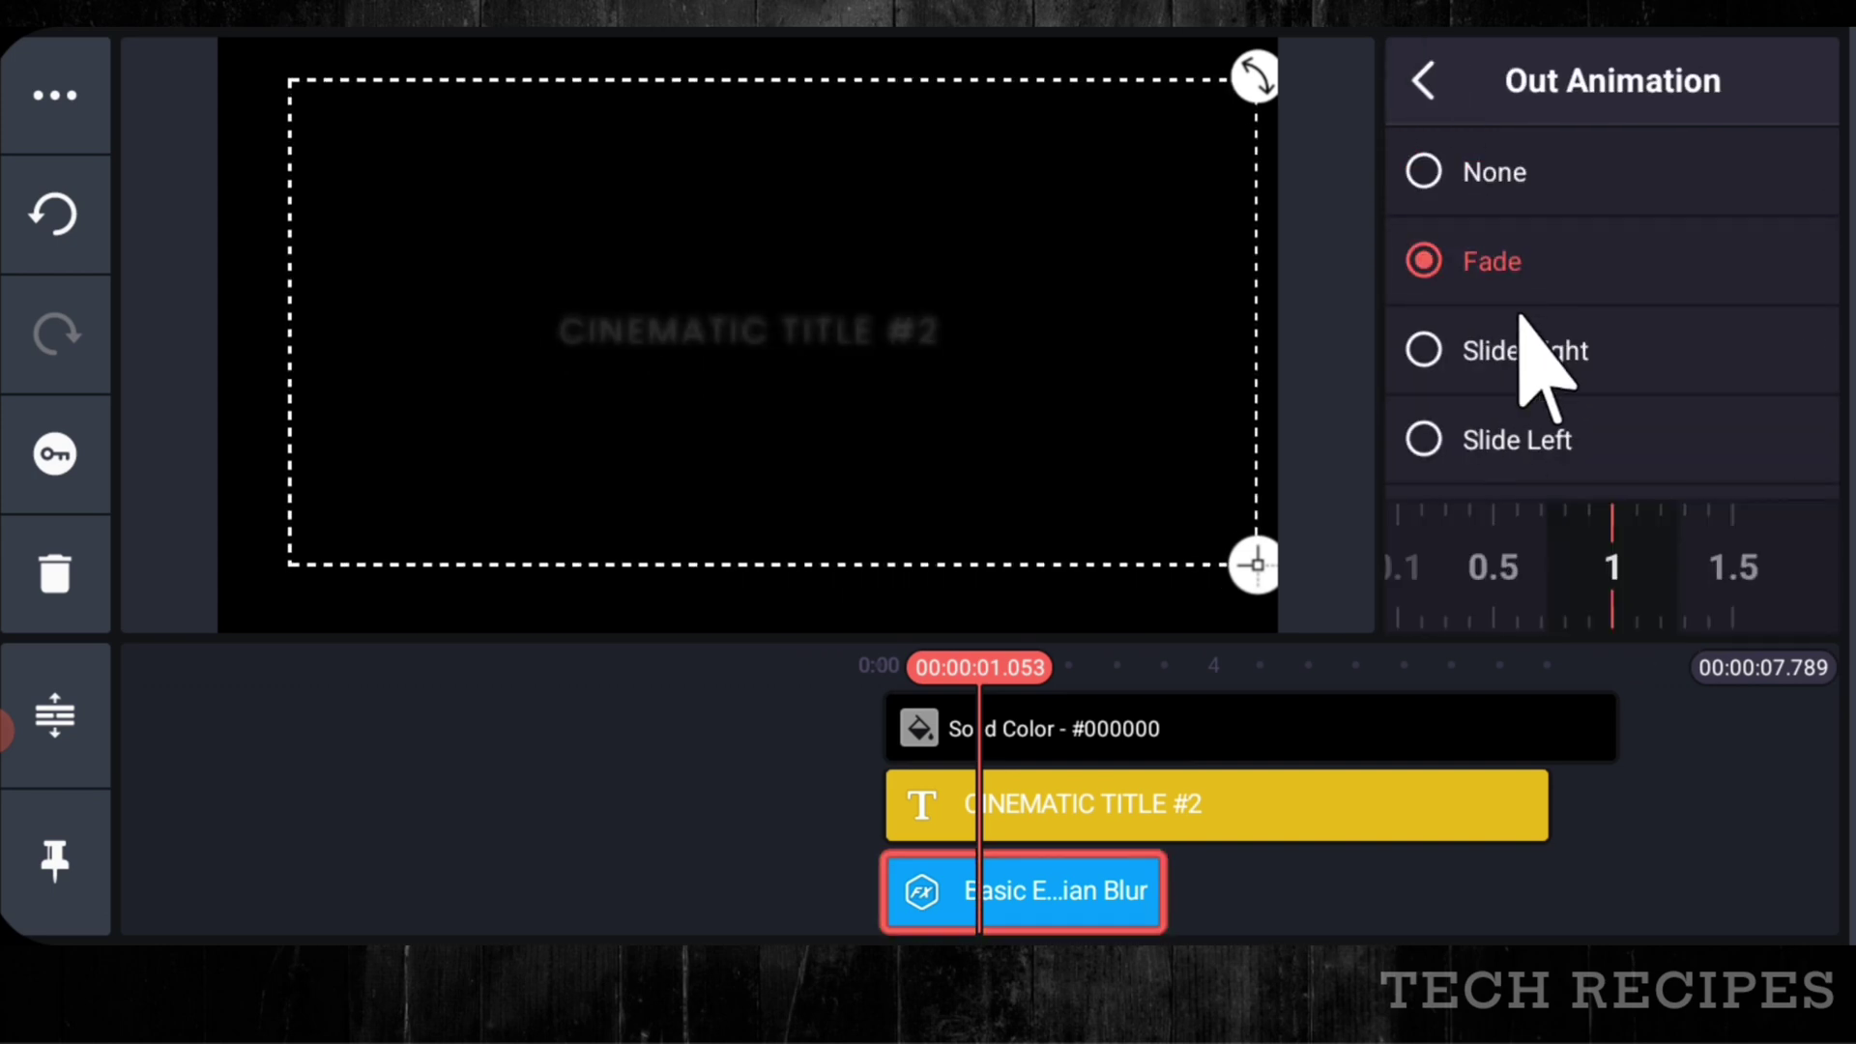
{"action": "left_click", "coordinate": [1423, 79]}
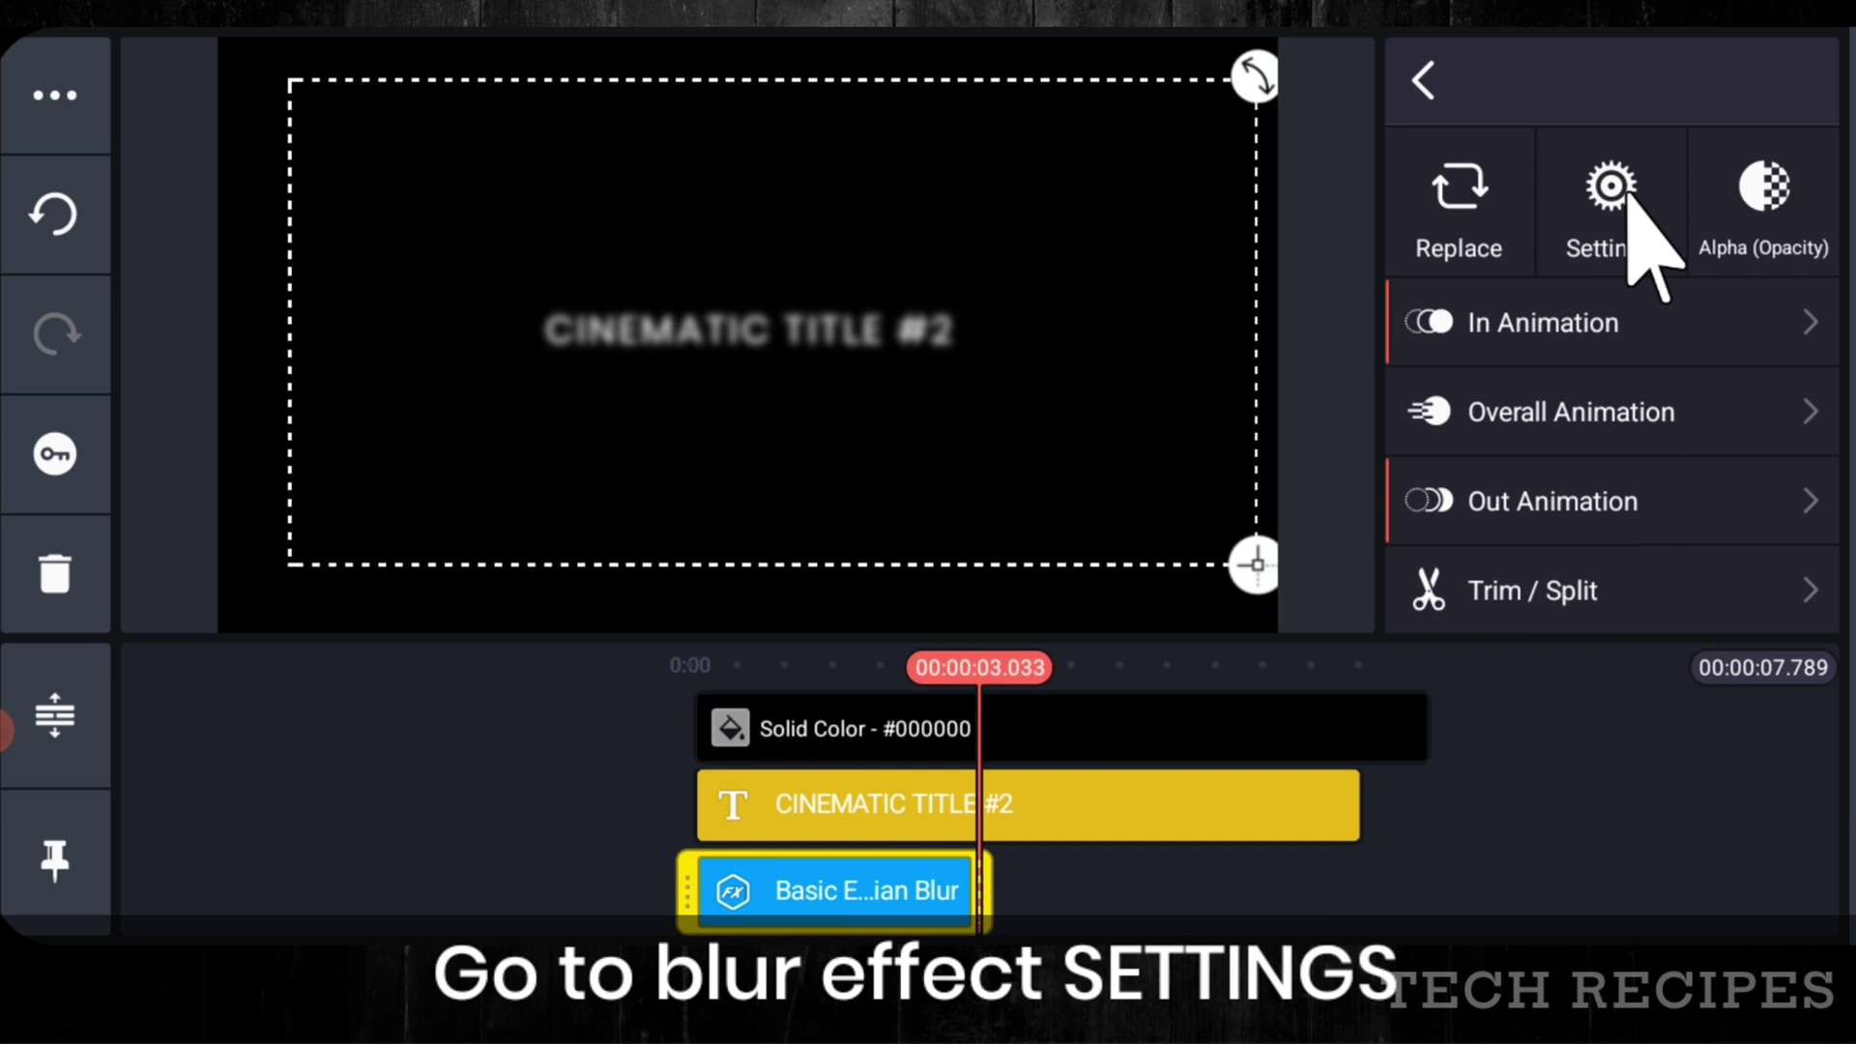
- Set the blur effect's Blur Strength to 2
{"action": "left_click", "coordinate": [1630, 196]}
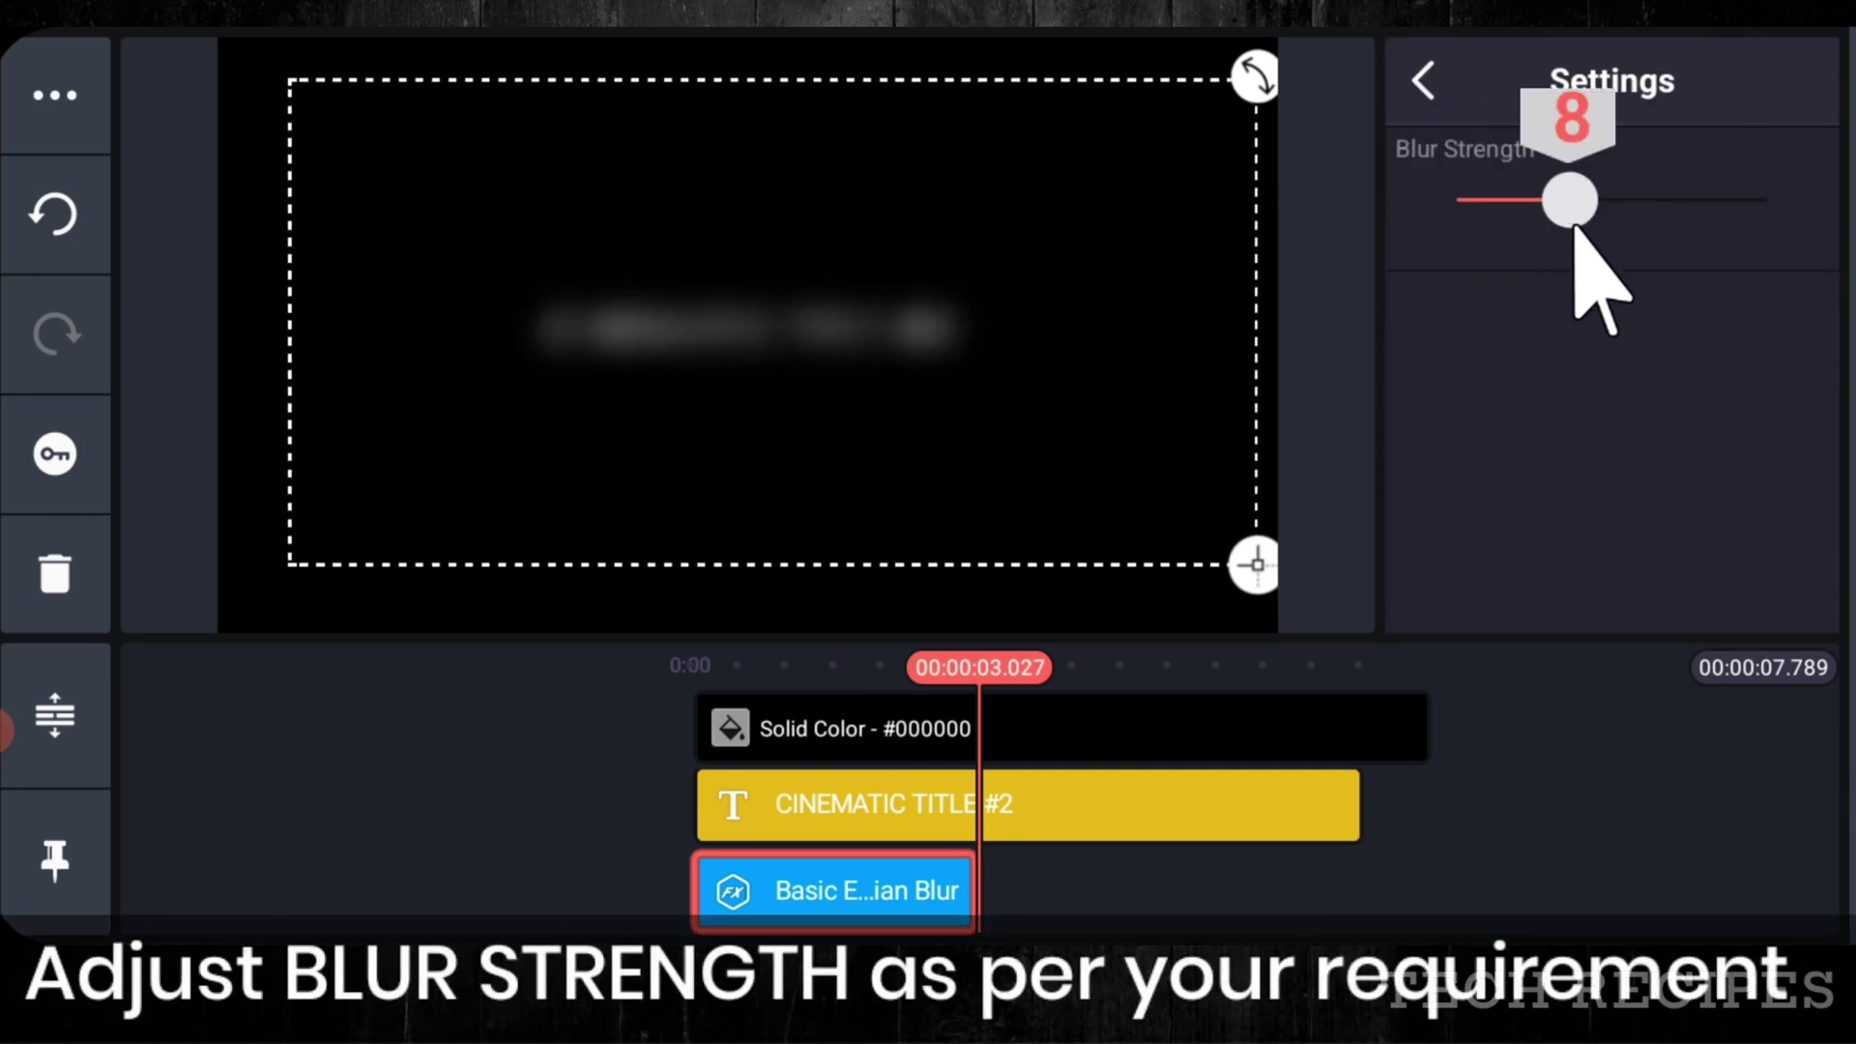
{"action": "left_click_drag", "start_coordinate": [1573, 228], "coordinate": [1466, 218]}
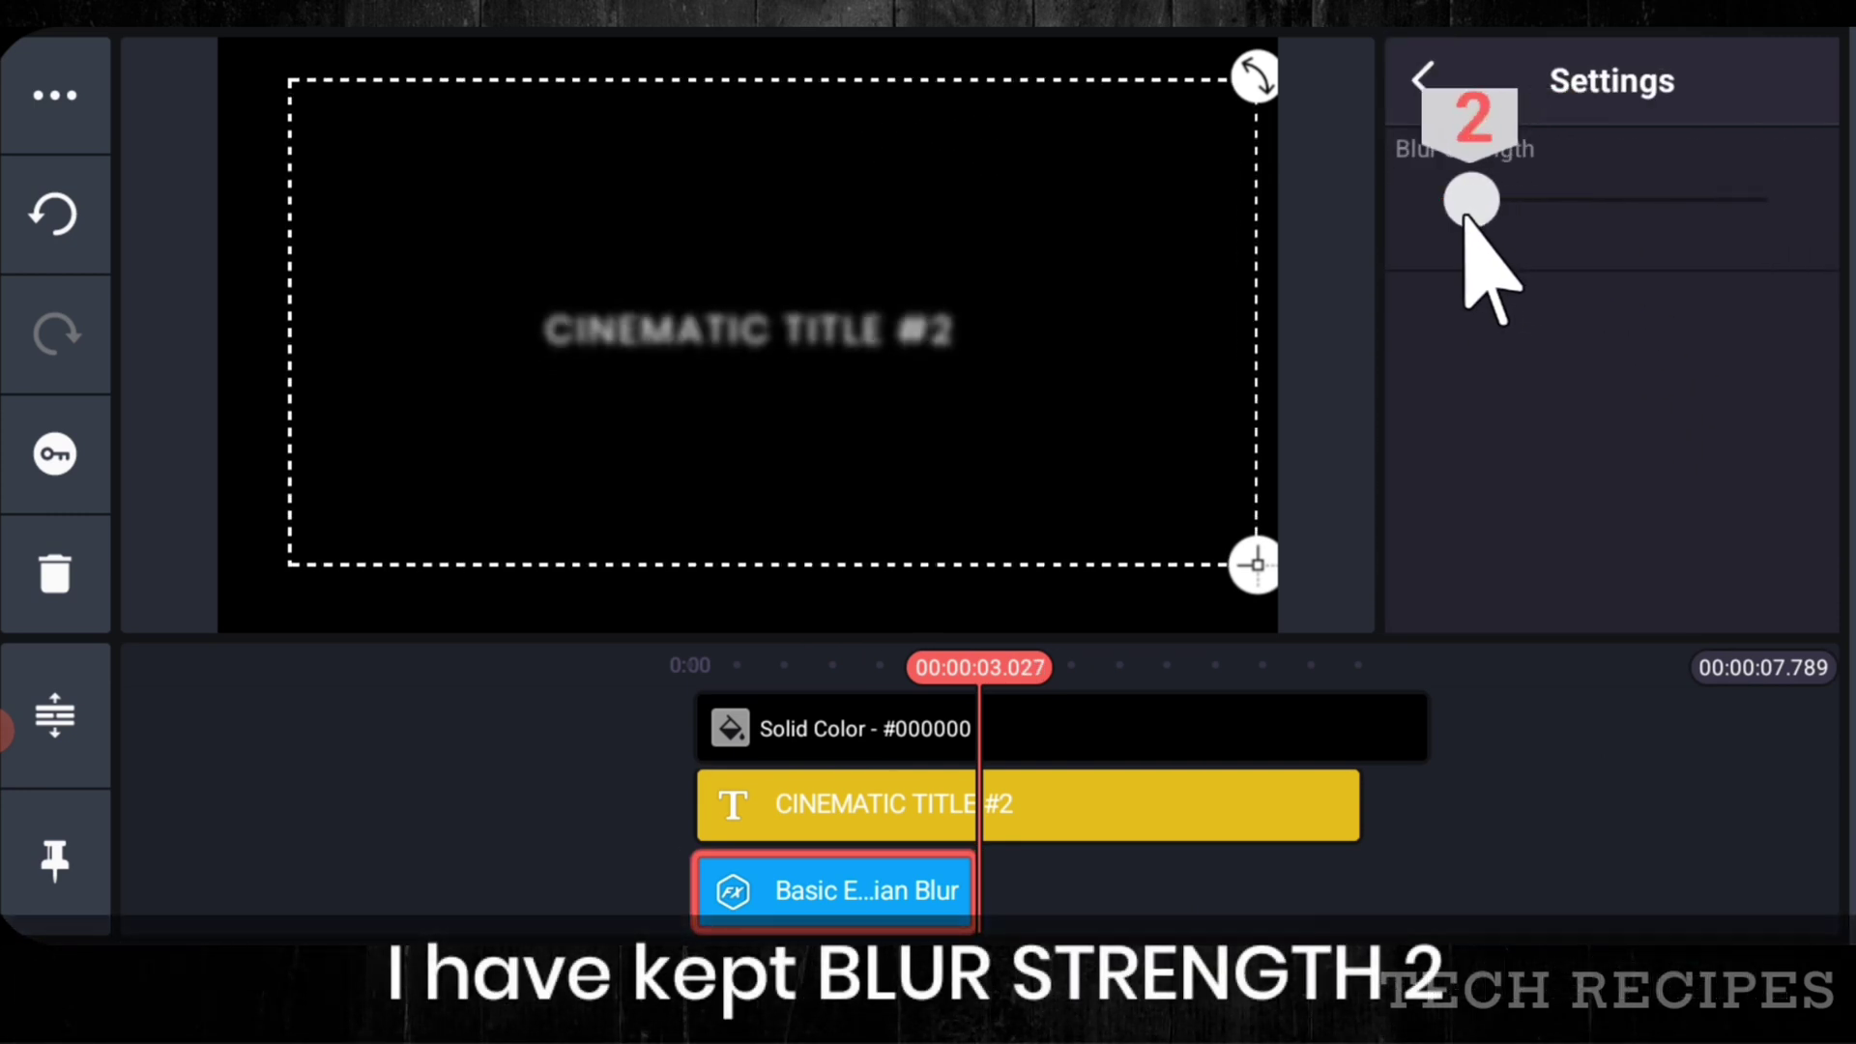
{"action": "left_click", "coordinate": [1425, 82]}
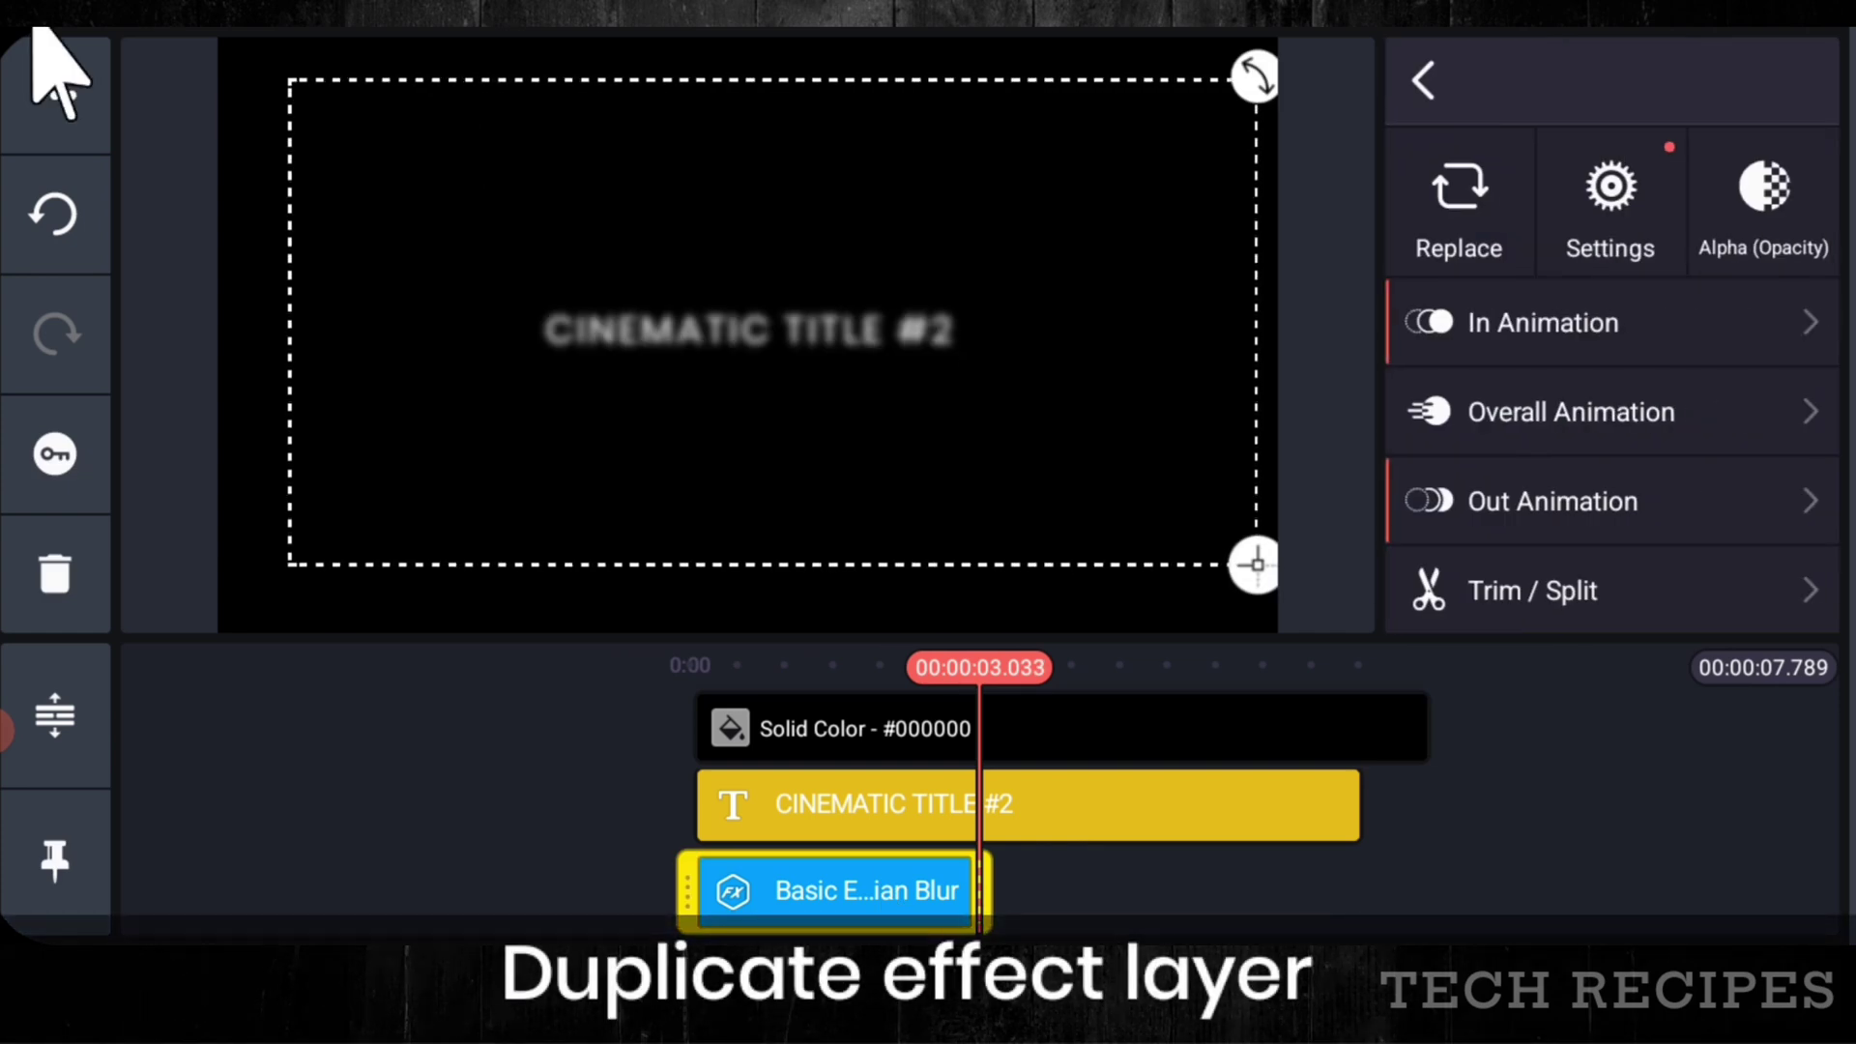
- Duplicate the blur layer and move the copy to start near the title clip's end
{"action": "left_click", "coordinate": [44, 97]}
{"action": "left_click", "coordinate": [282, 77]}
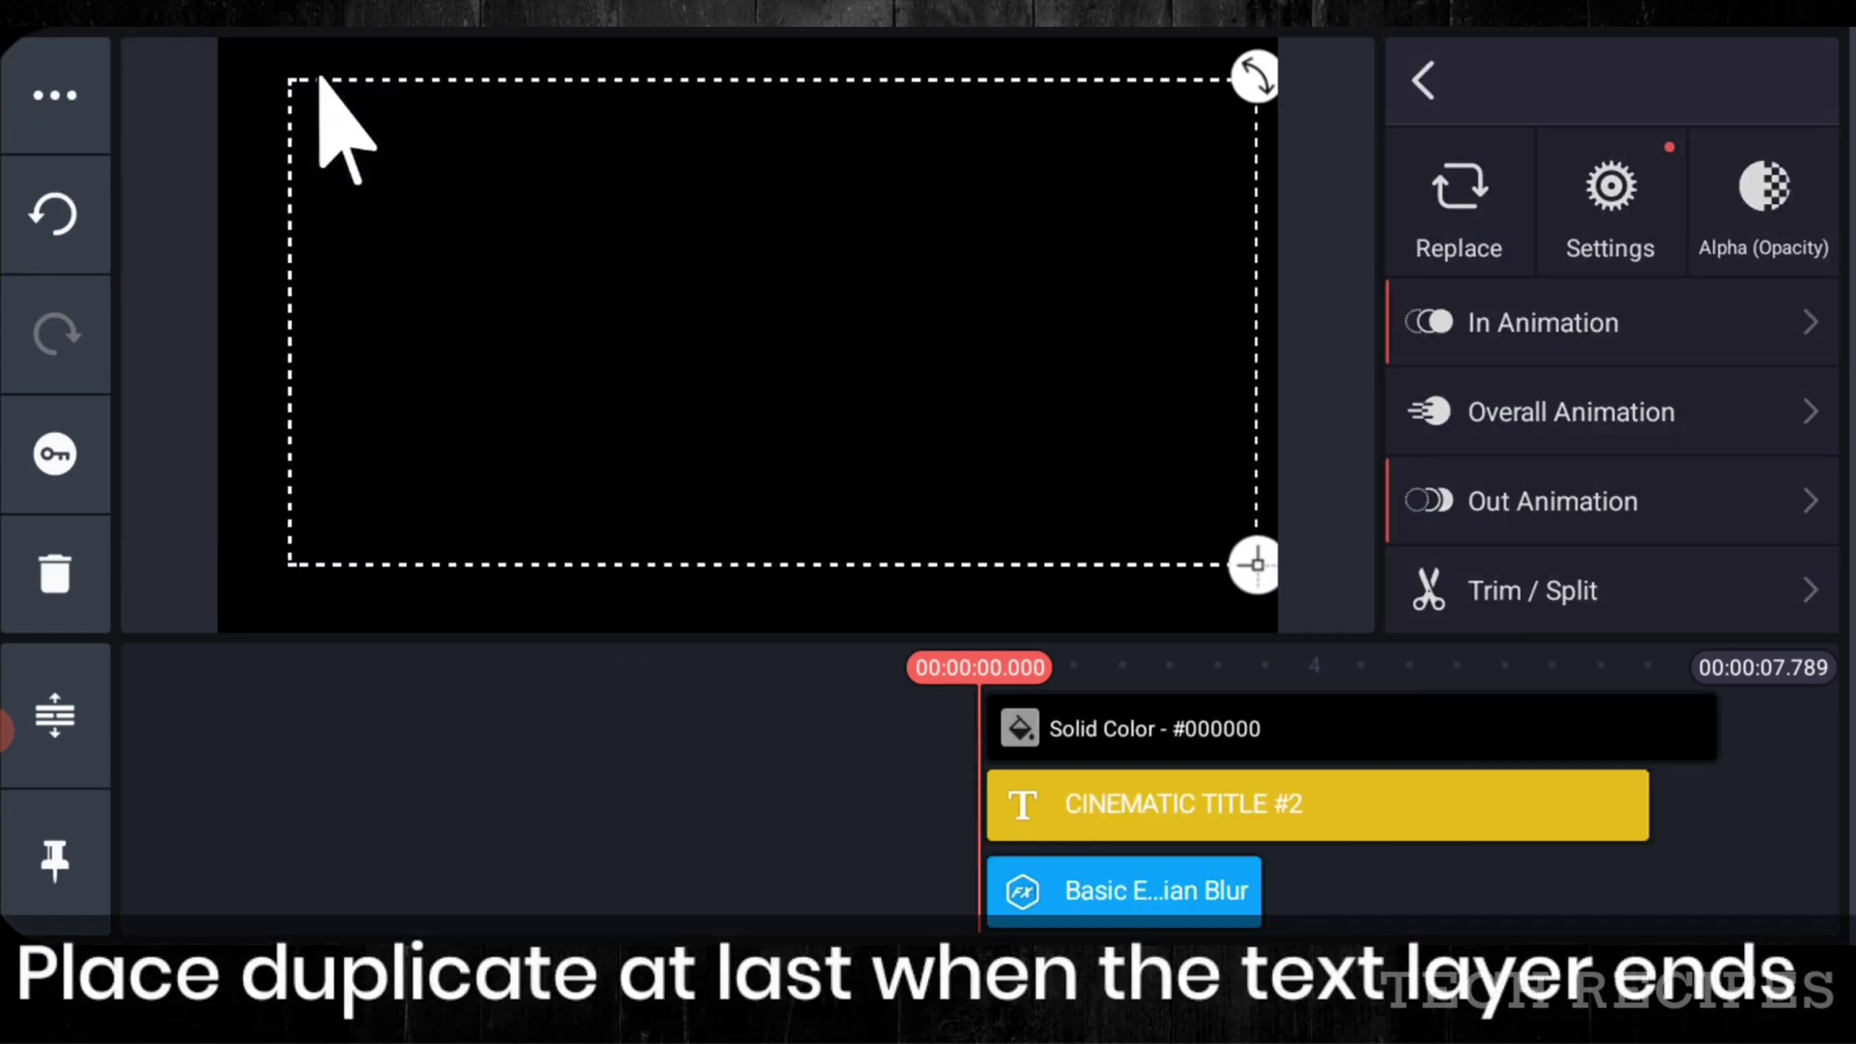
{"action": "left_click", "coordinate": [1111, 881]}
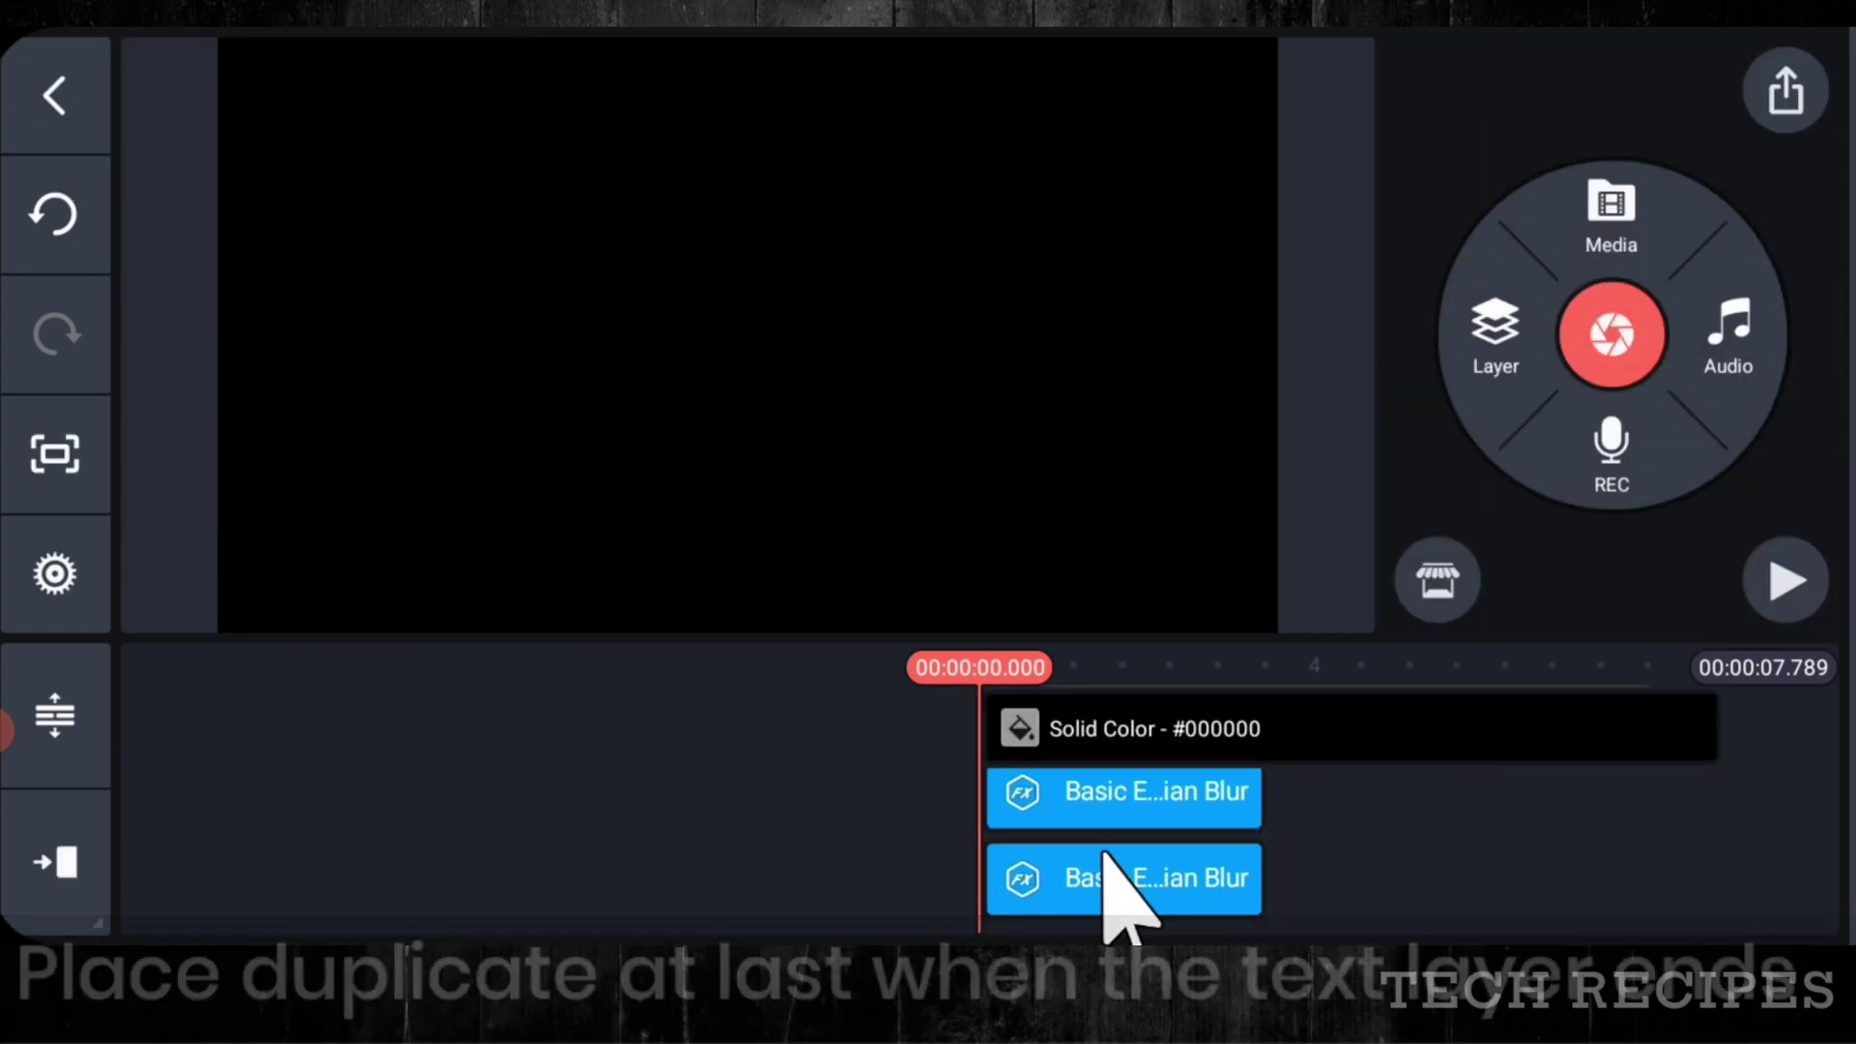
{"action": "left_click_drag", "start_coordinate": [1057, 880], "coordinate": [1392, 879]}
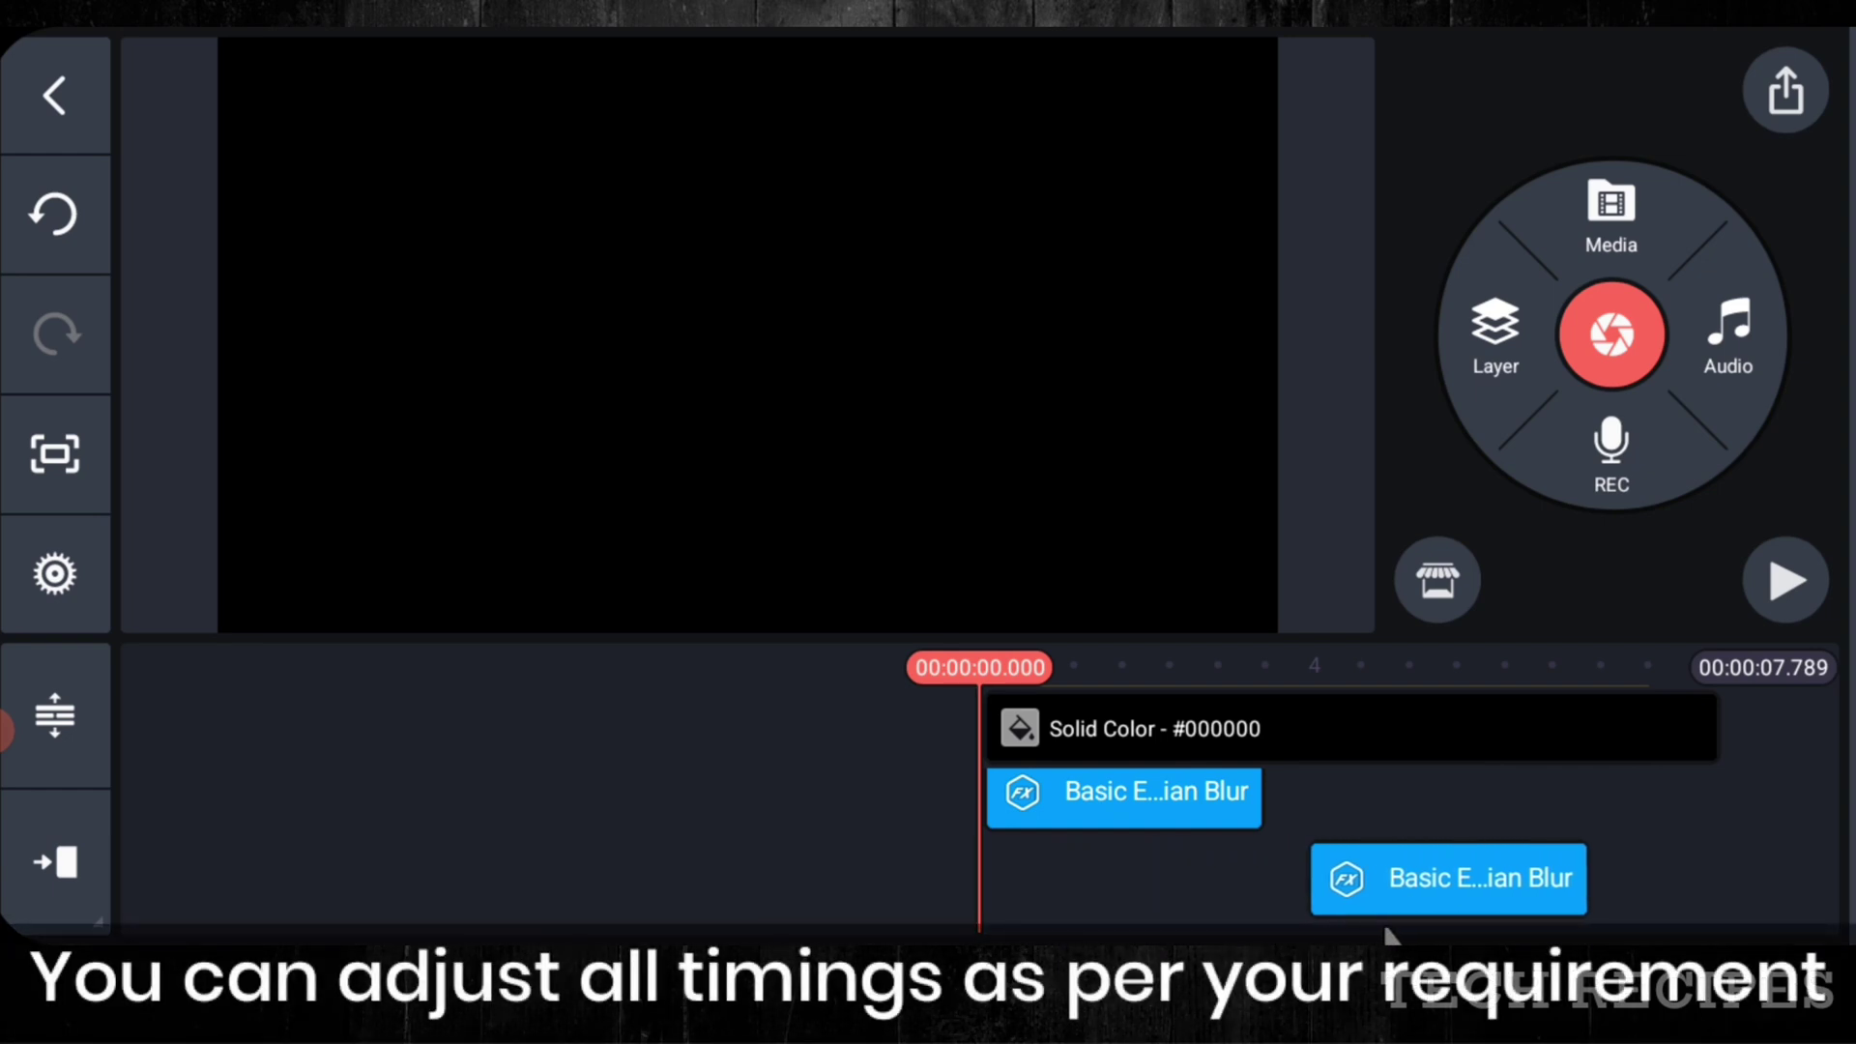
{"action": "left_click_drag", "start_coordinate": [1844, 919], "coordinate": [1512, 920]}
{"action": "scroll", "coordinate": [1377, 921], "scroll_direction": "down", "scroll_amount": 1}
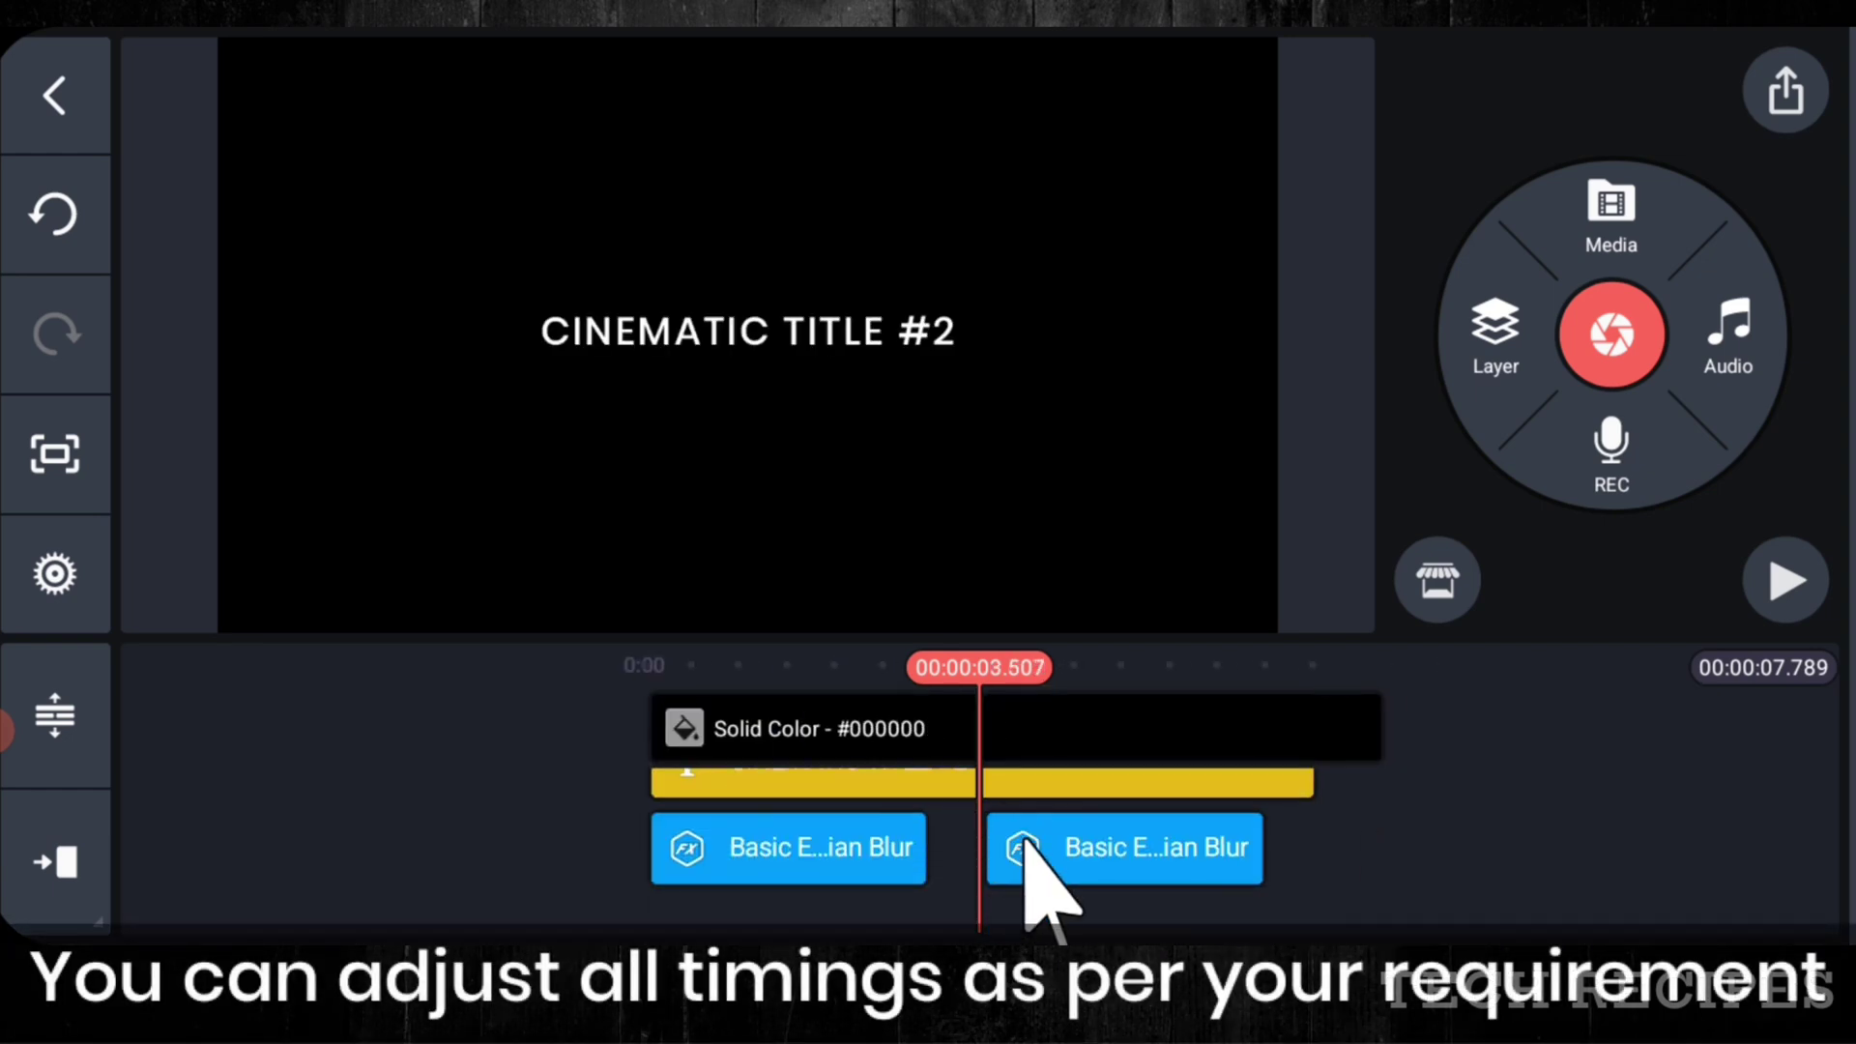
{"action": "left_click_drag", "start_coordinate": [1025, 841], "coordinate": [1086, 879]}
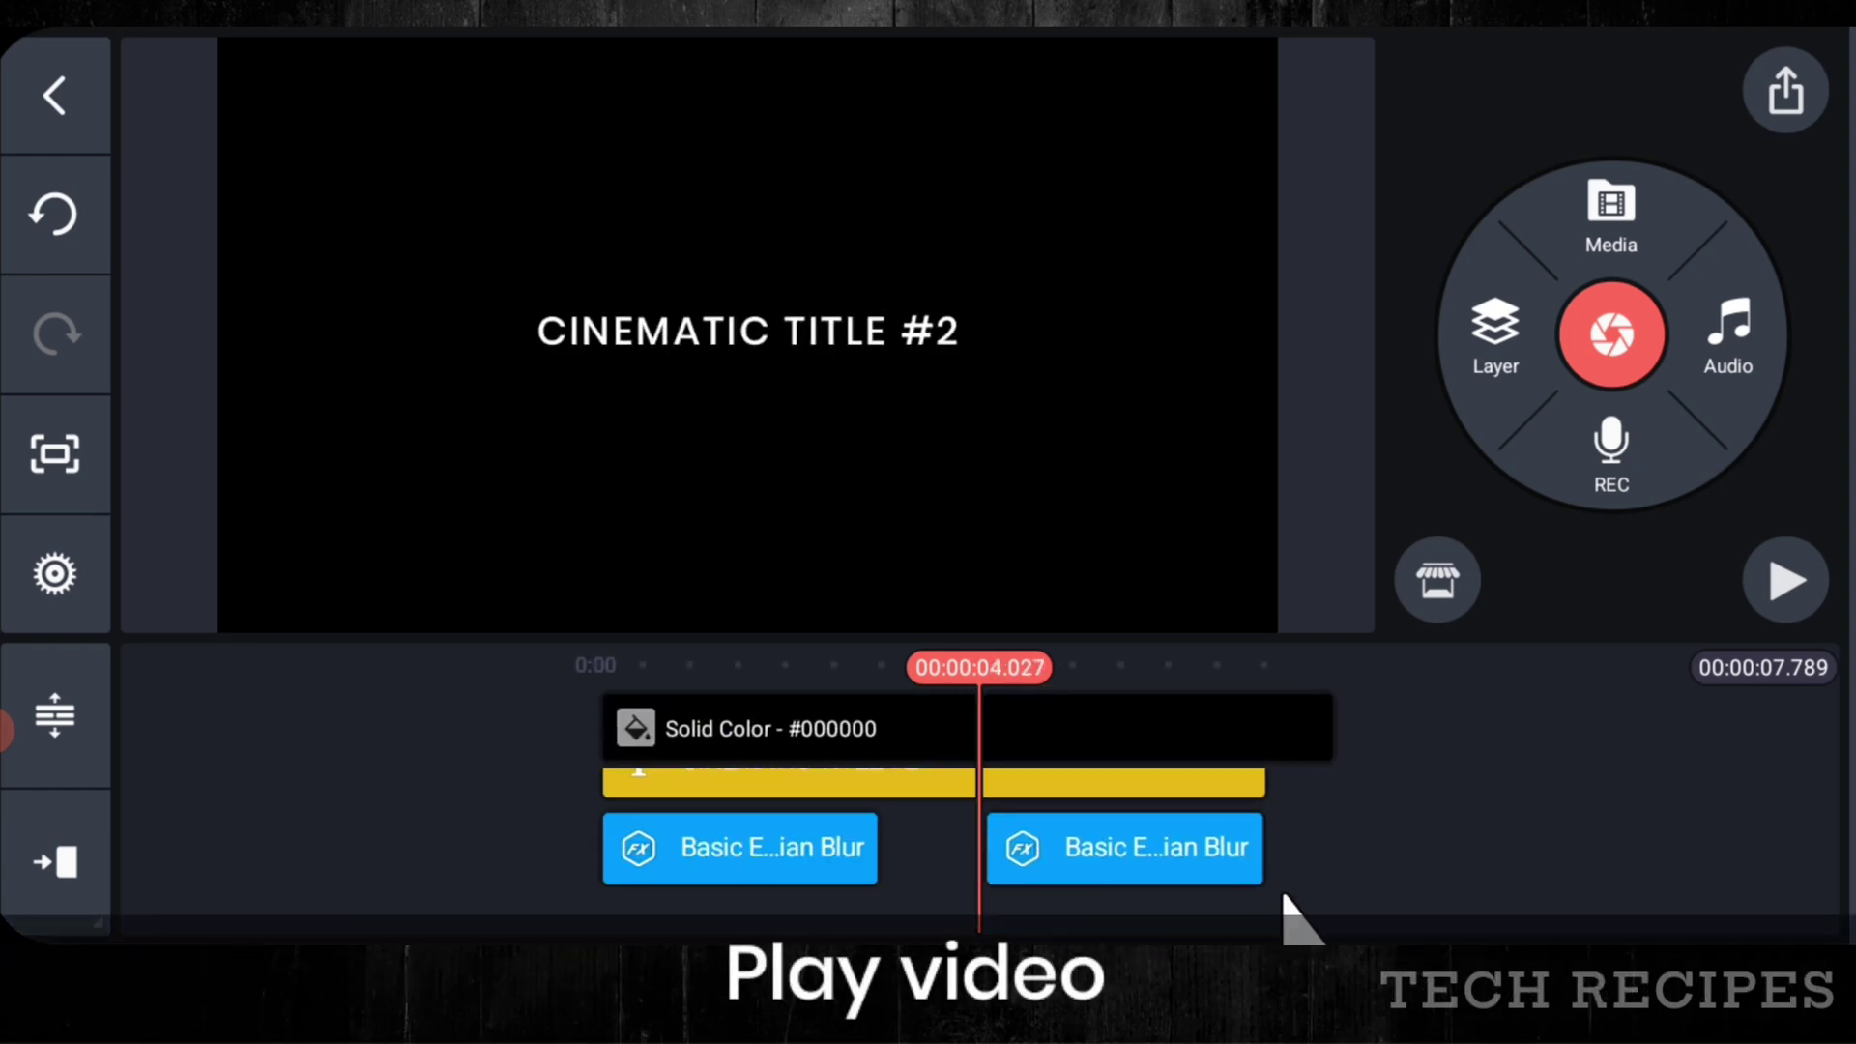
- Play the title animation back from the beginning
{"action": "left_click", "coordinate": [1786, 580]}
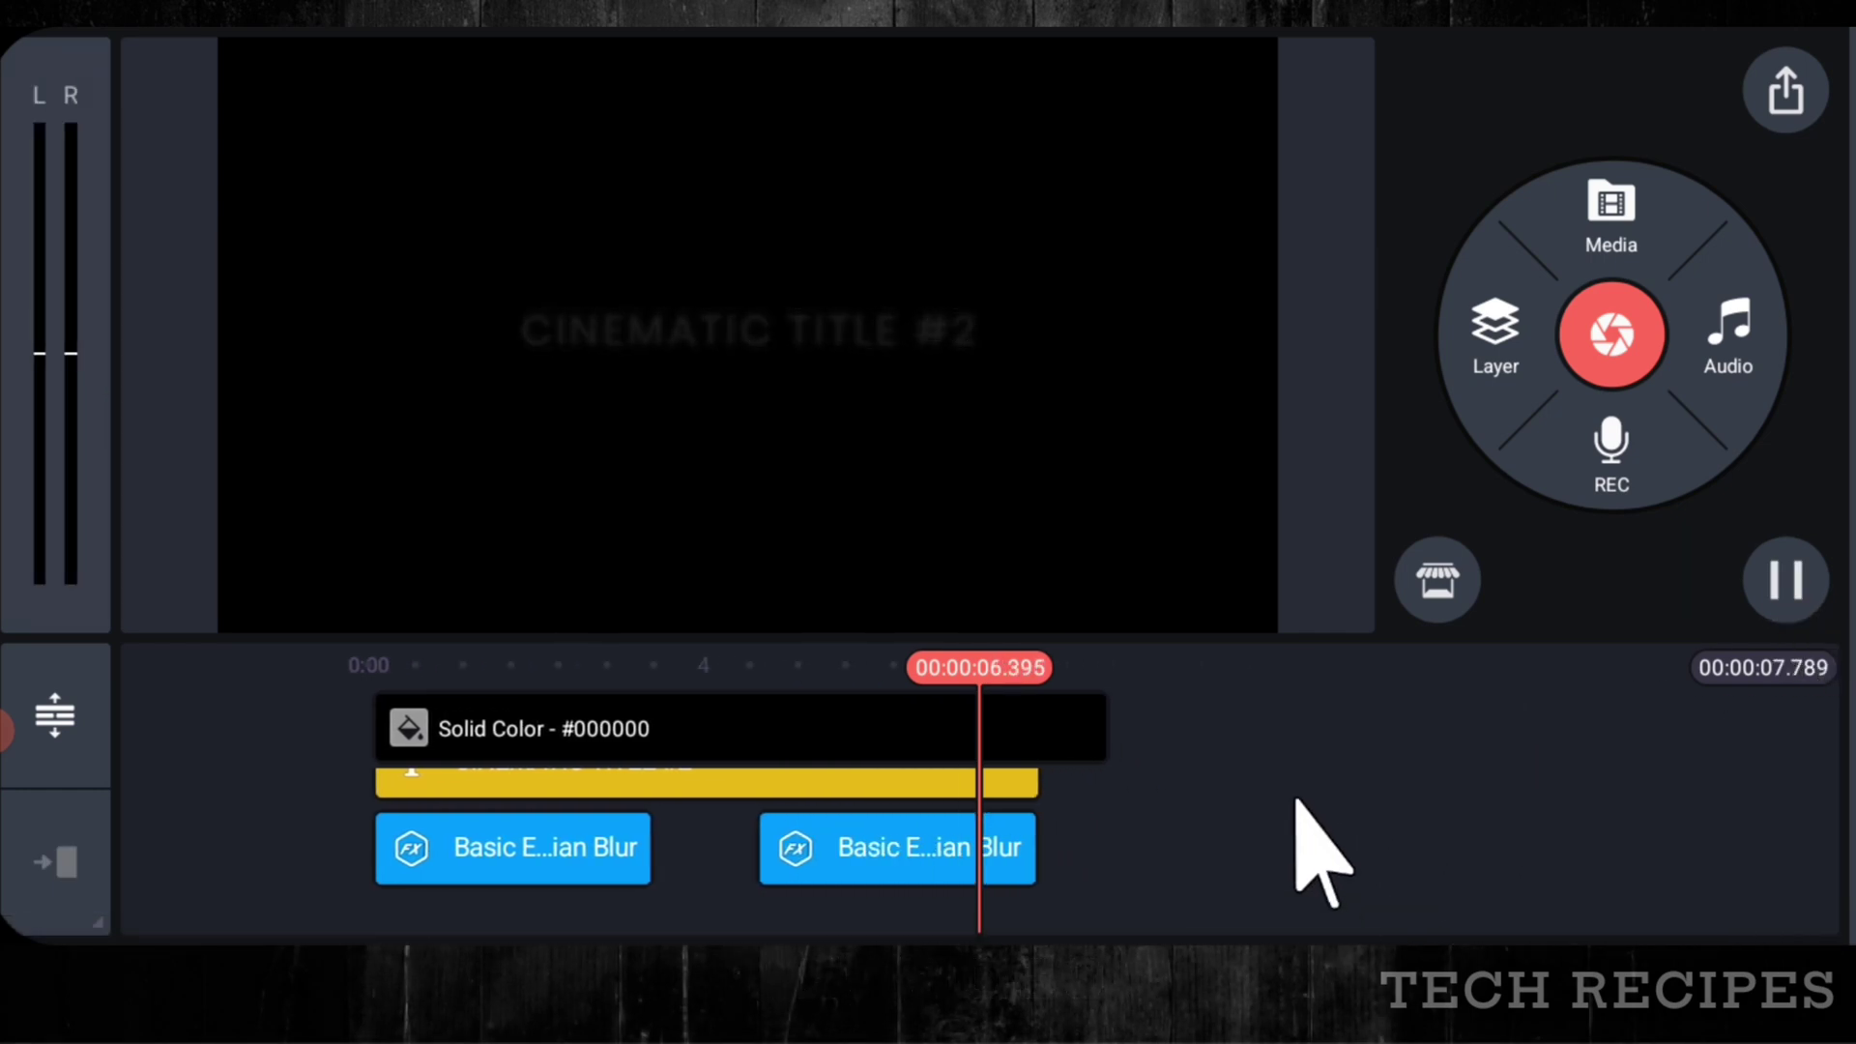
{"action": "left_click", "coordinate": [1285, 850]}
{"action": "left_click_drag", "start_coordinate": [1137, 831], "coordinate": [1375, 829]}
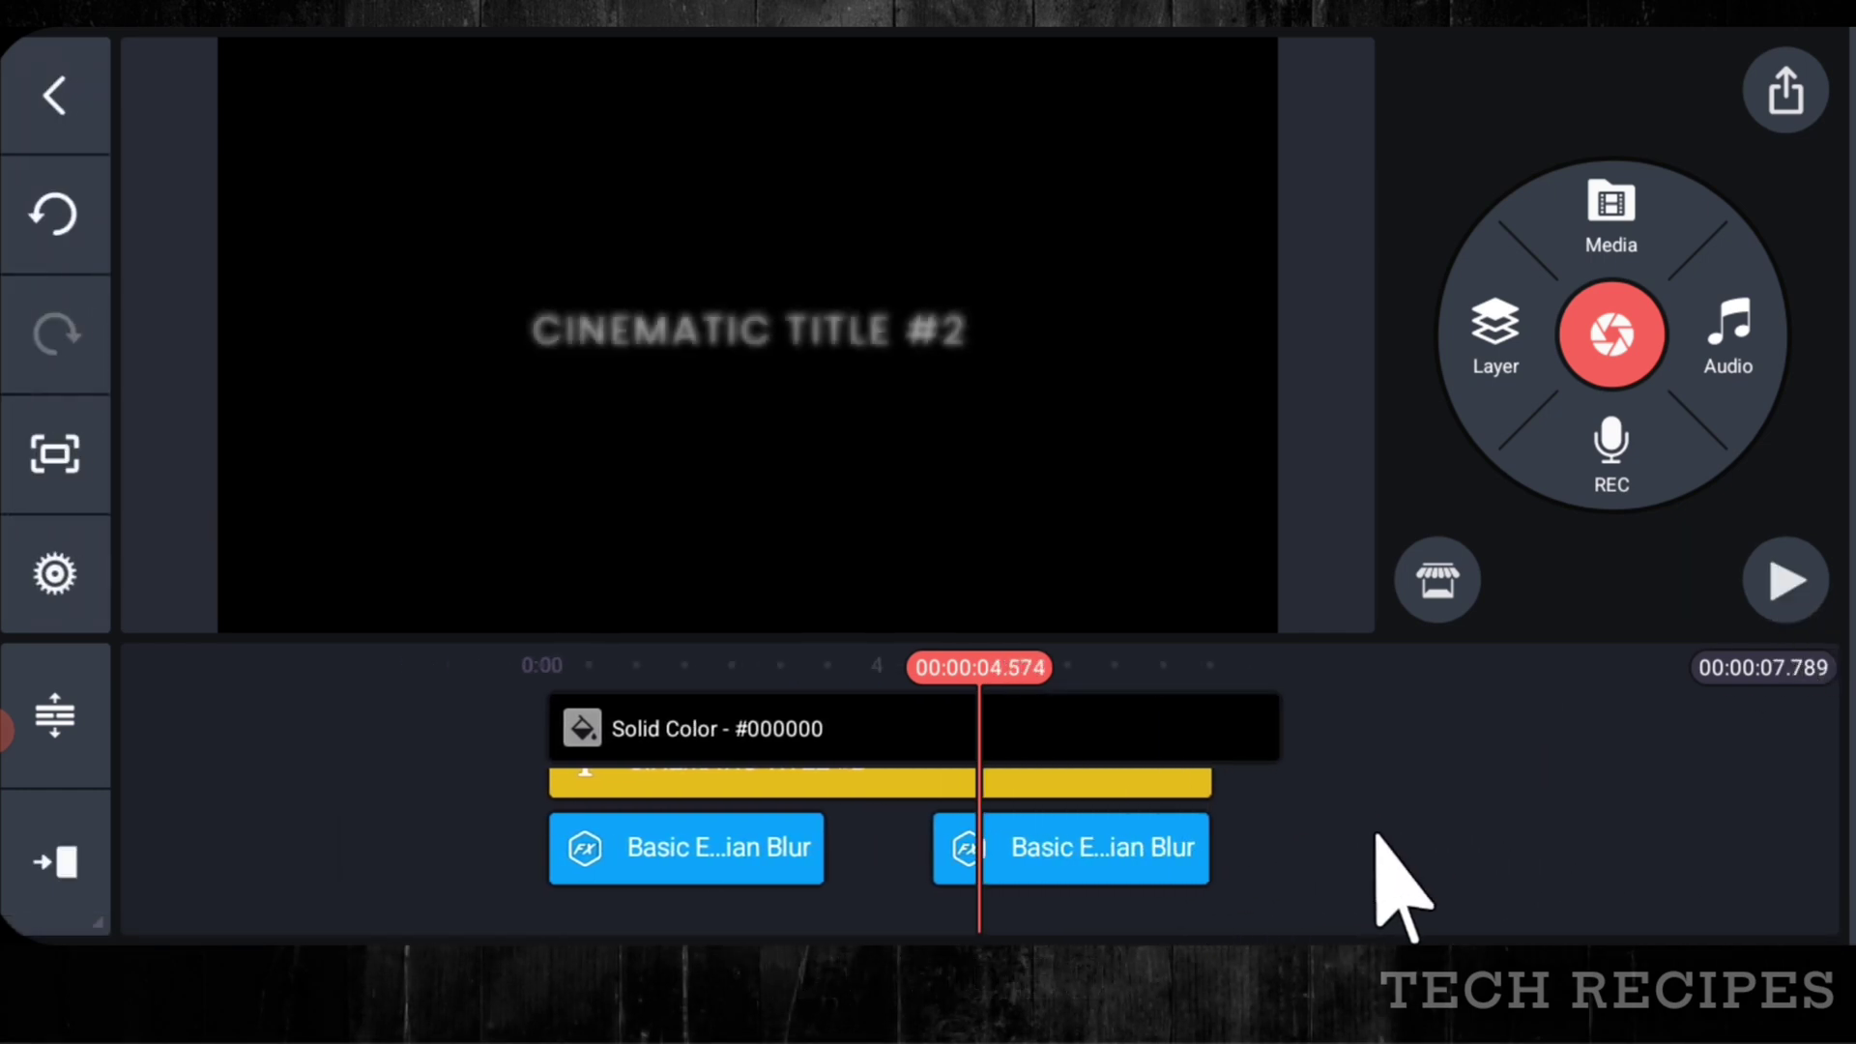
{"action": "left_click", "coordinate": [1785, 578]}
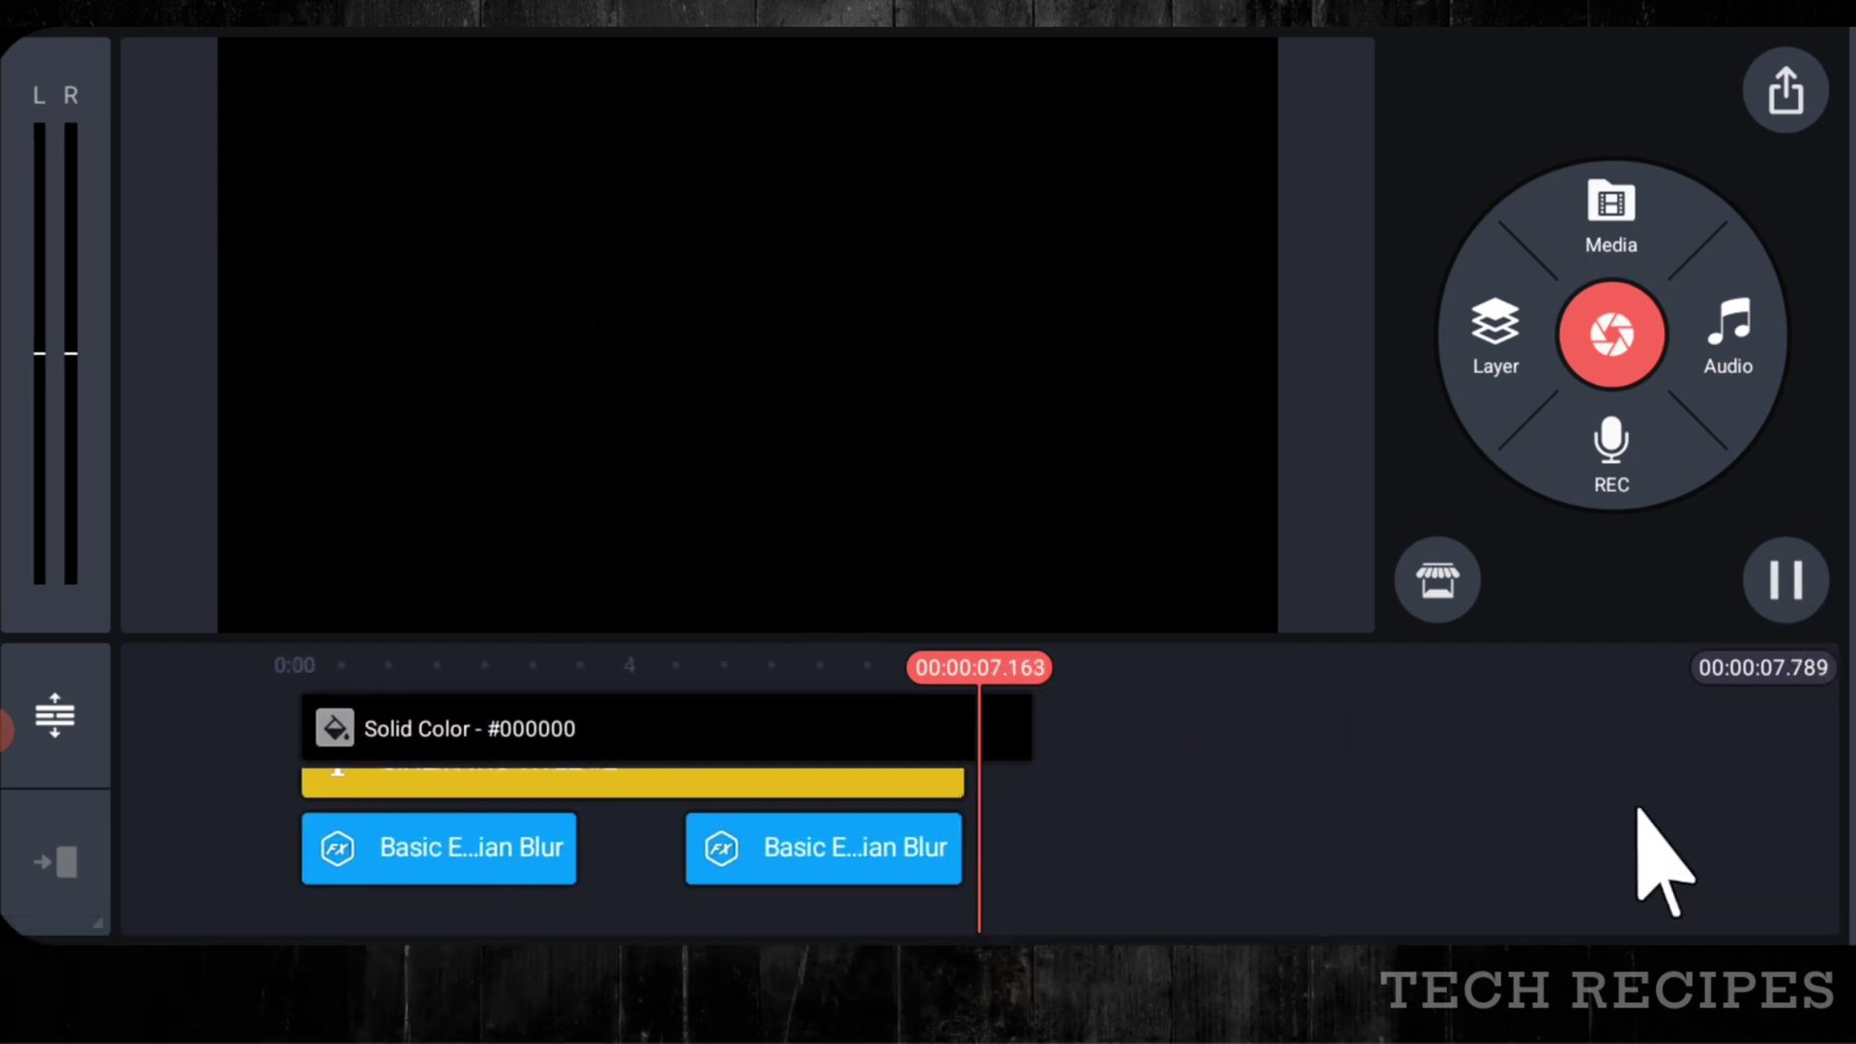
- Export the project as a QHD 1440p video
{"action": "left_click", "coordinate": [1785, 90]}
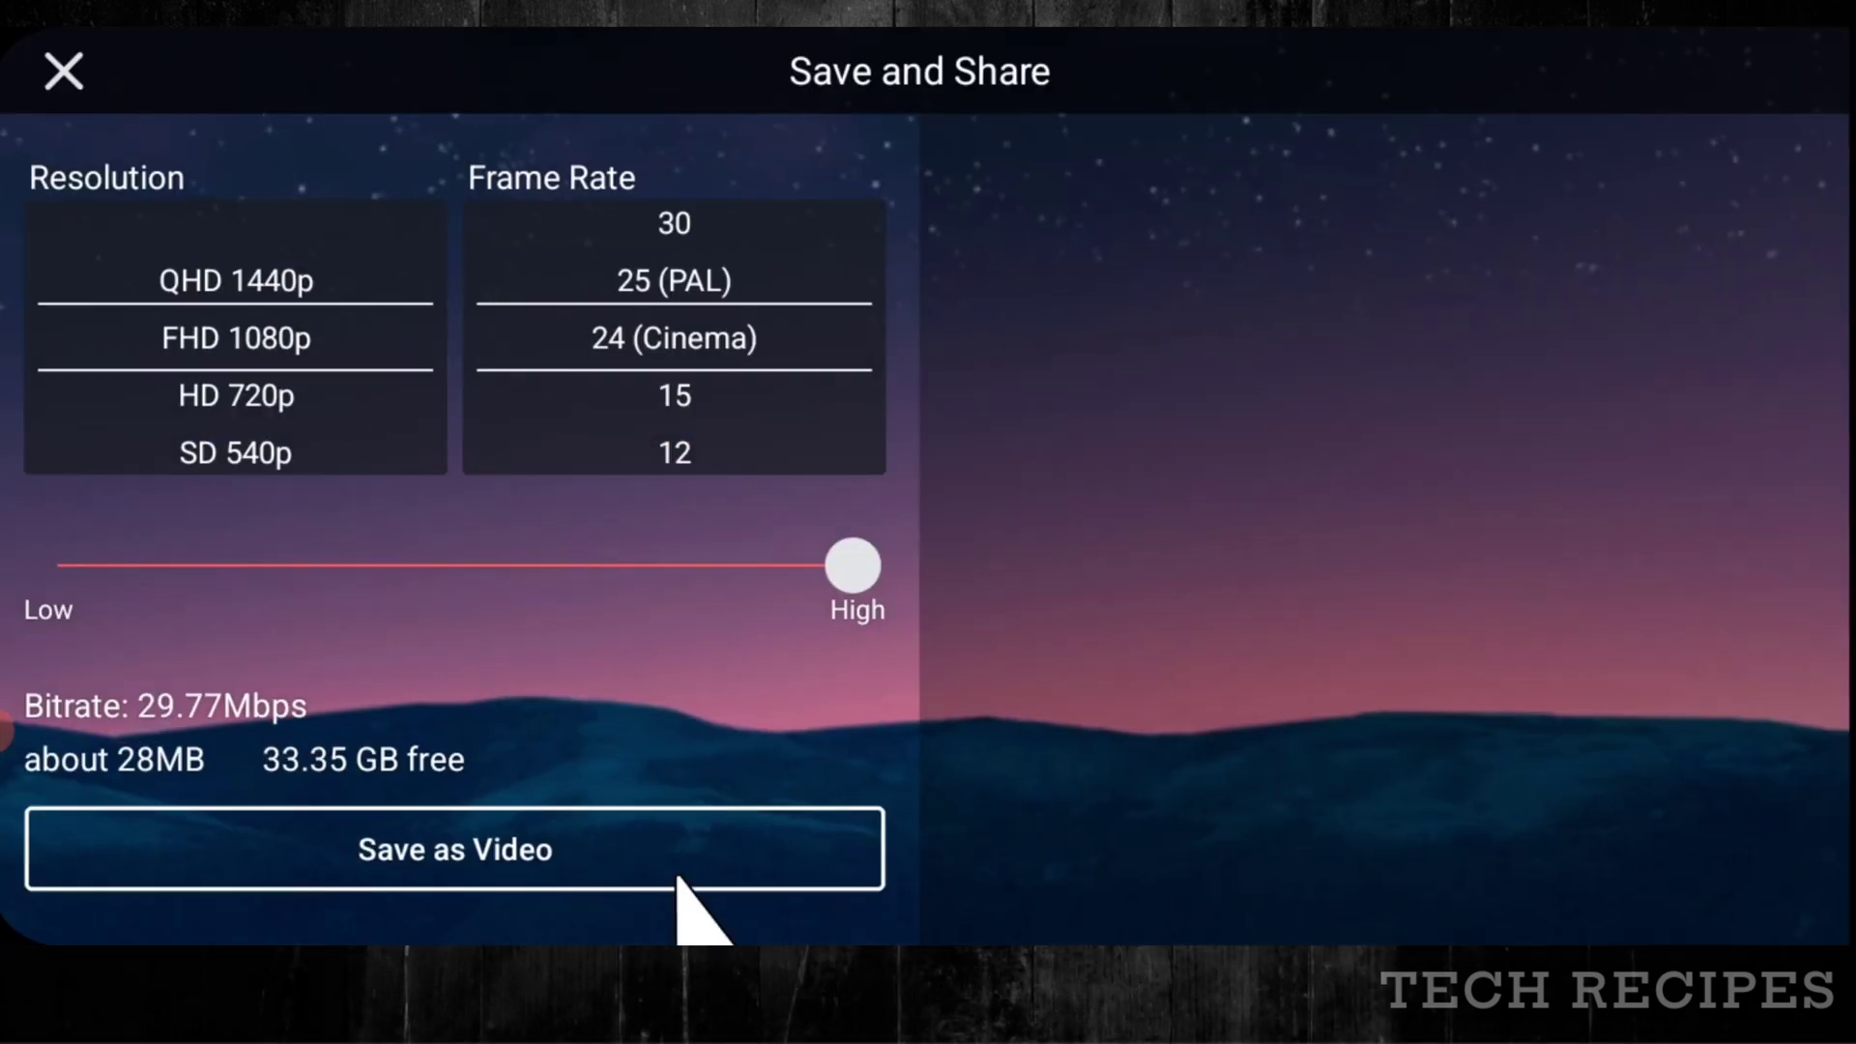
{"action": "left_click_drag", "start_coordinate": [295, 324], "coordinate": [281, 444]}
{"action": "left_click", "coordinate": [336, 864]}
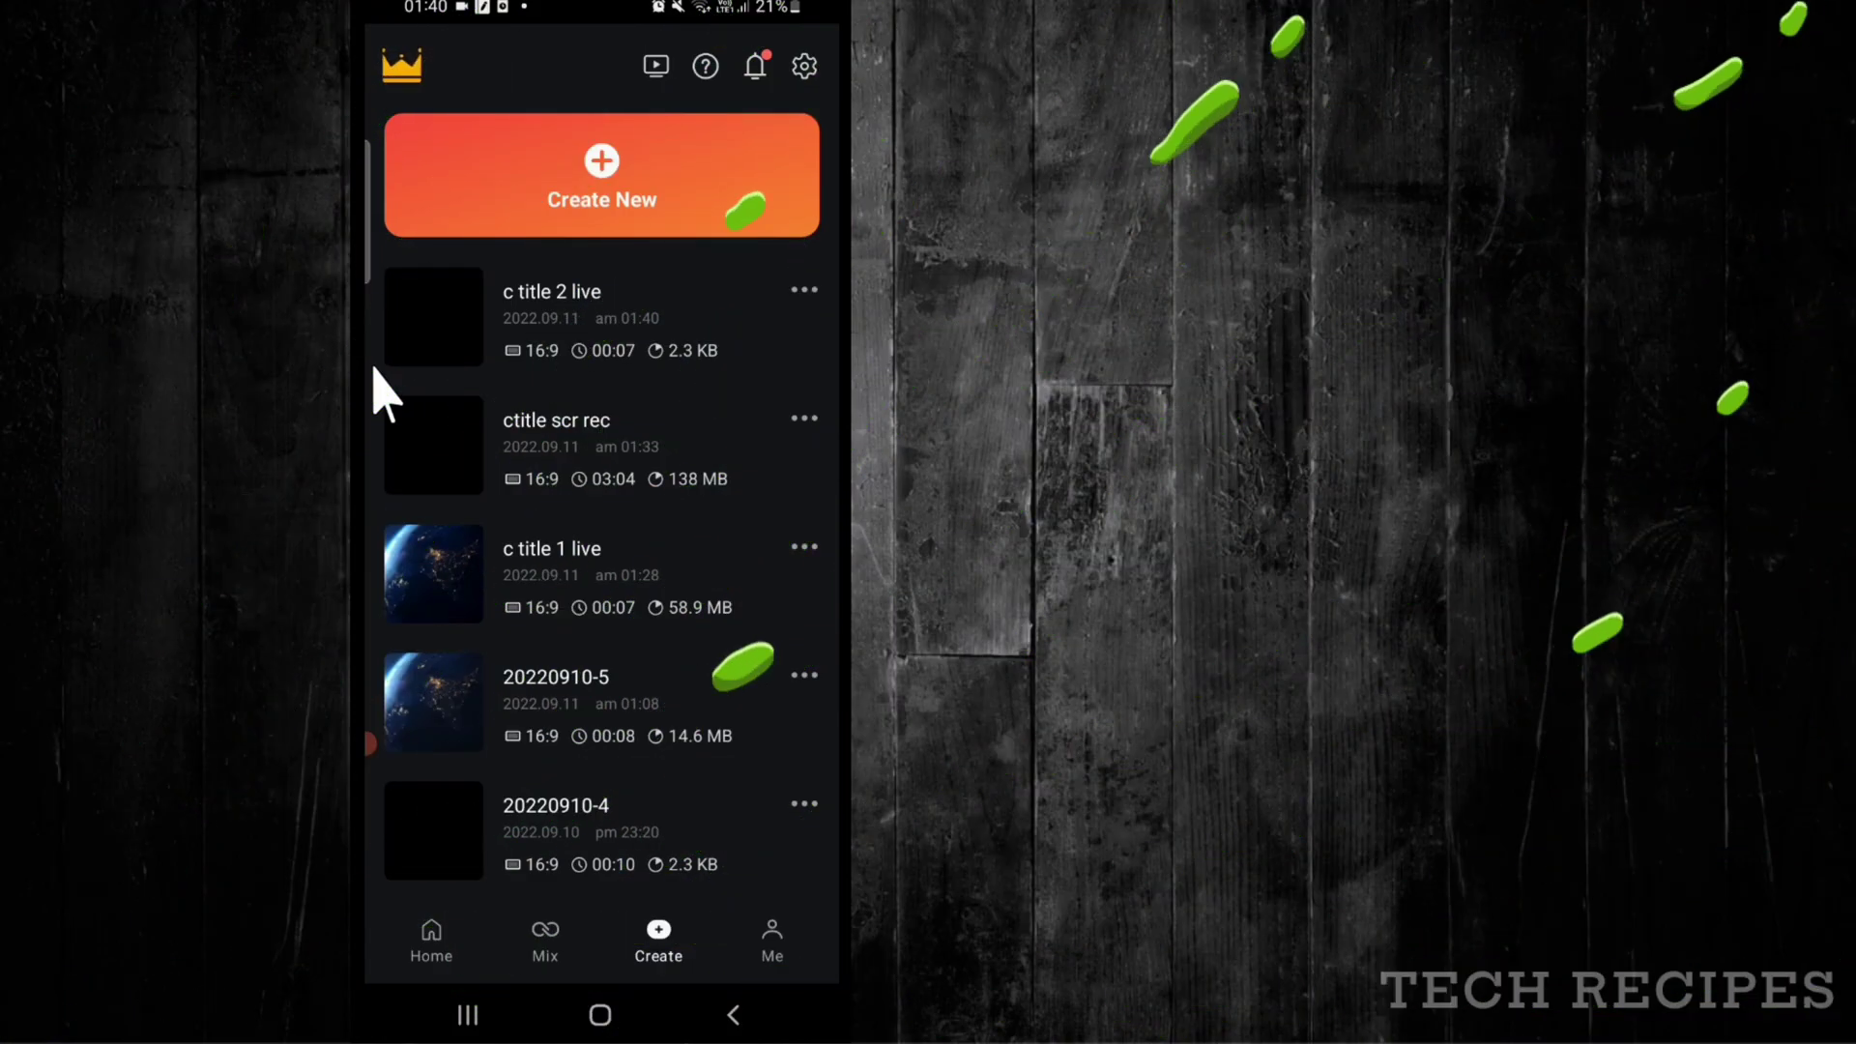
- Start a new project with the 13-second train clip as the main video
{"action": "left_click", "coordinate": [559, 186]}
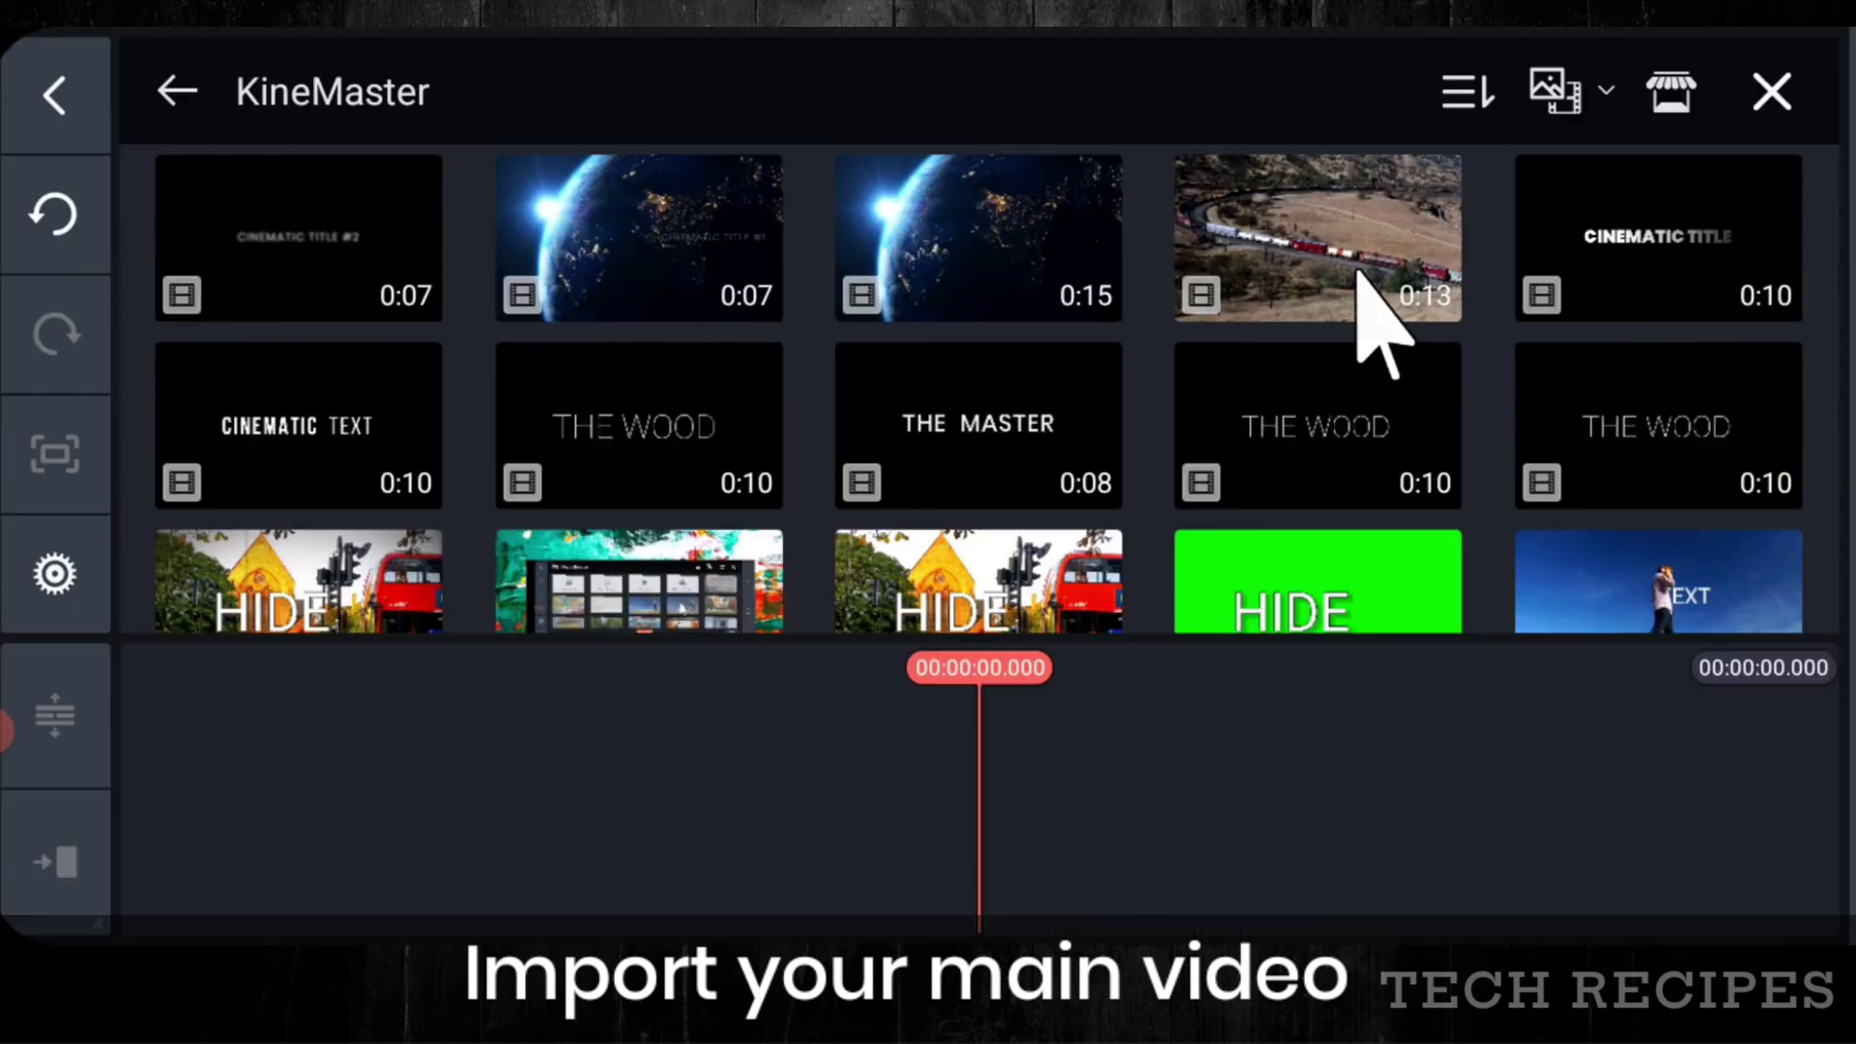
{"action": "left_click", "coordinate": [1367, 282]}
{"action": "left_click", "coordinate": [1765, 97]}
{"action": "left_click_drag", "start_coordinate": [952, 936], "coordinate": [1566, 920]}
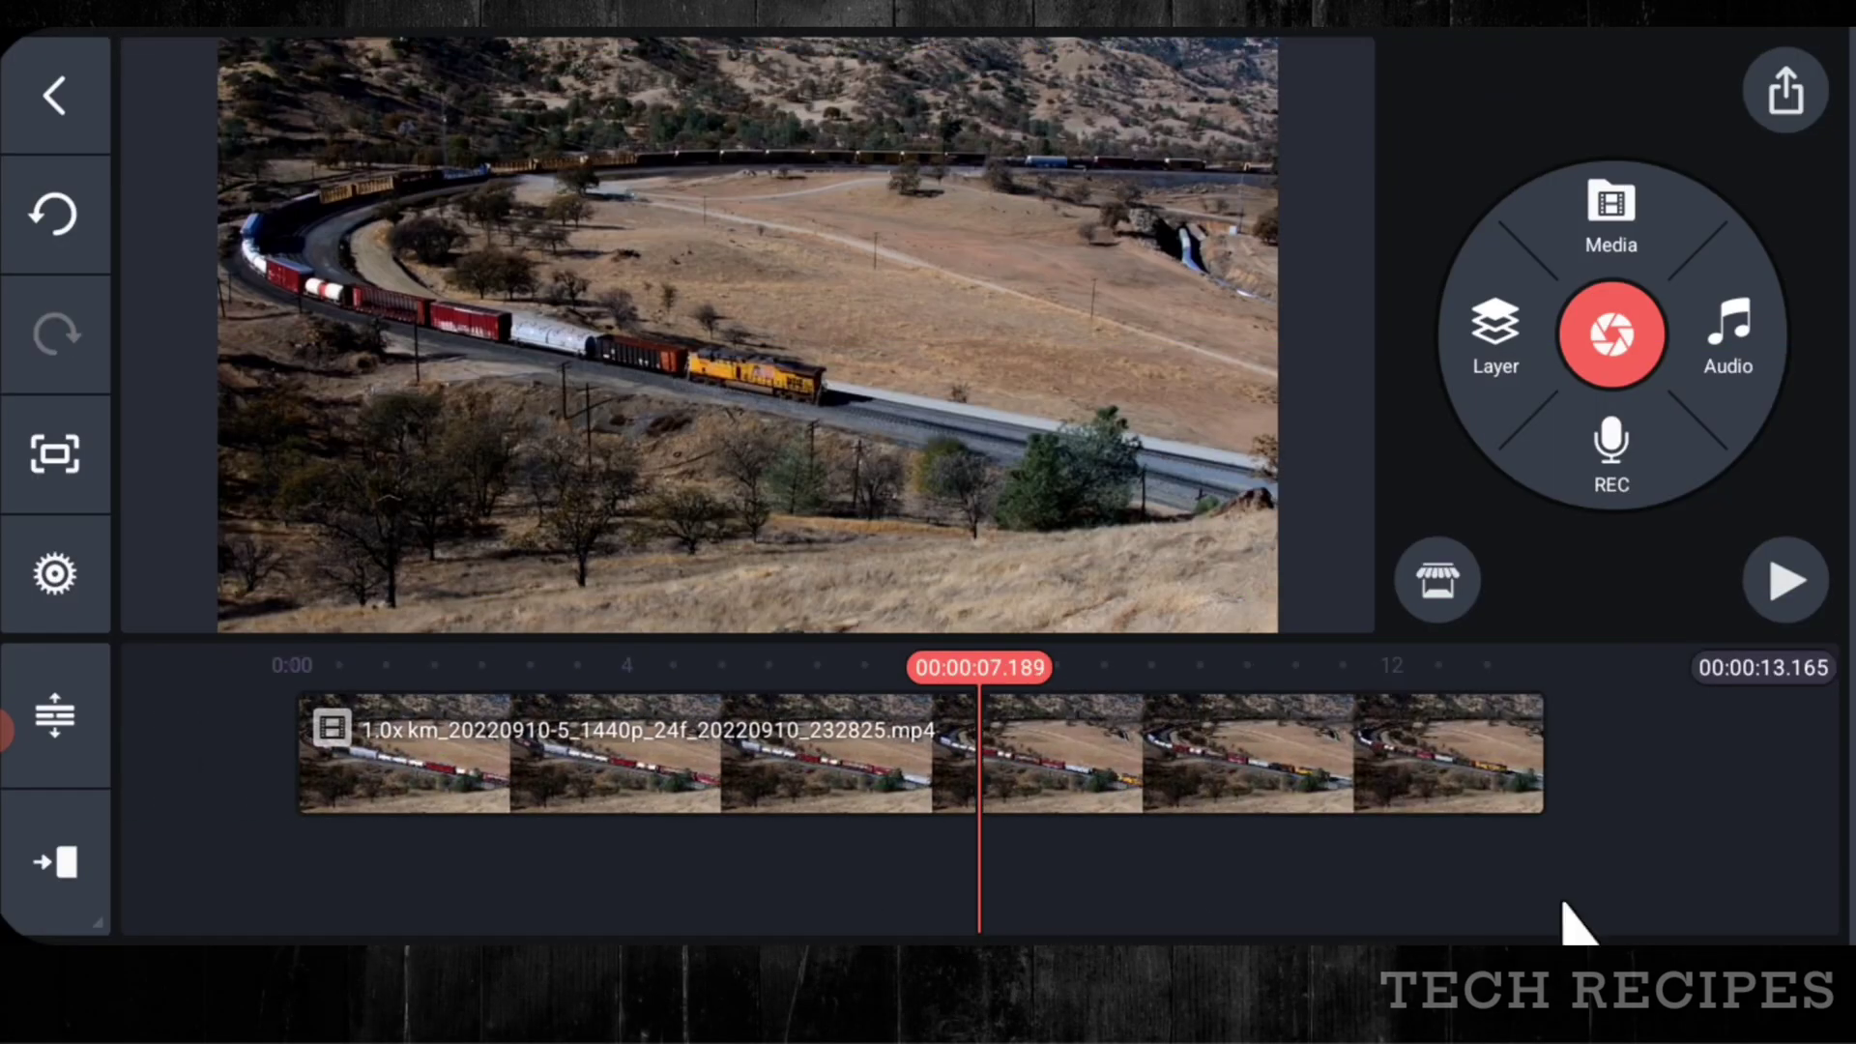
- Add the exported 'c title 2 live' video from the KineMaster folder as a layer
{"action": "left_click", "coordinate": [1488, 350]}
{"action": "left_click", "coordinate": [1422, 182]}
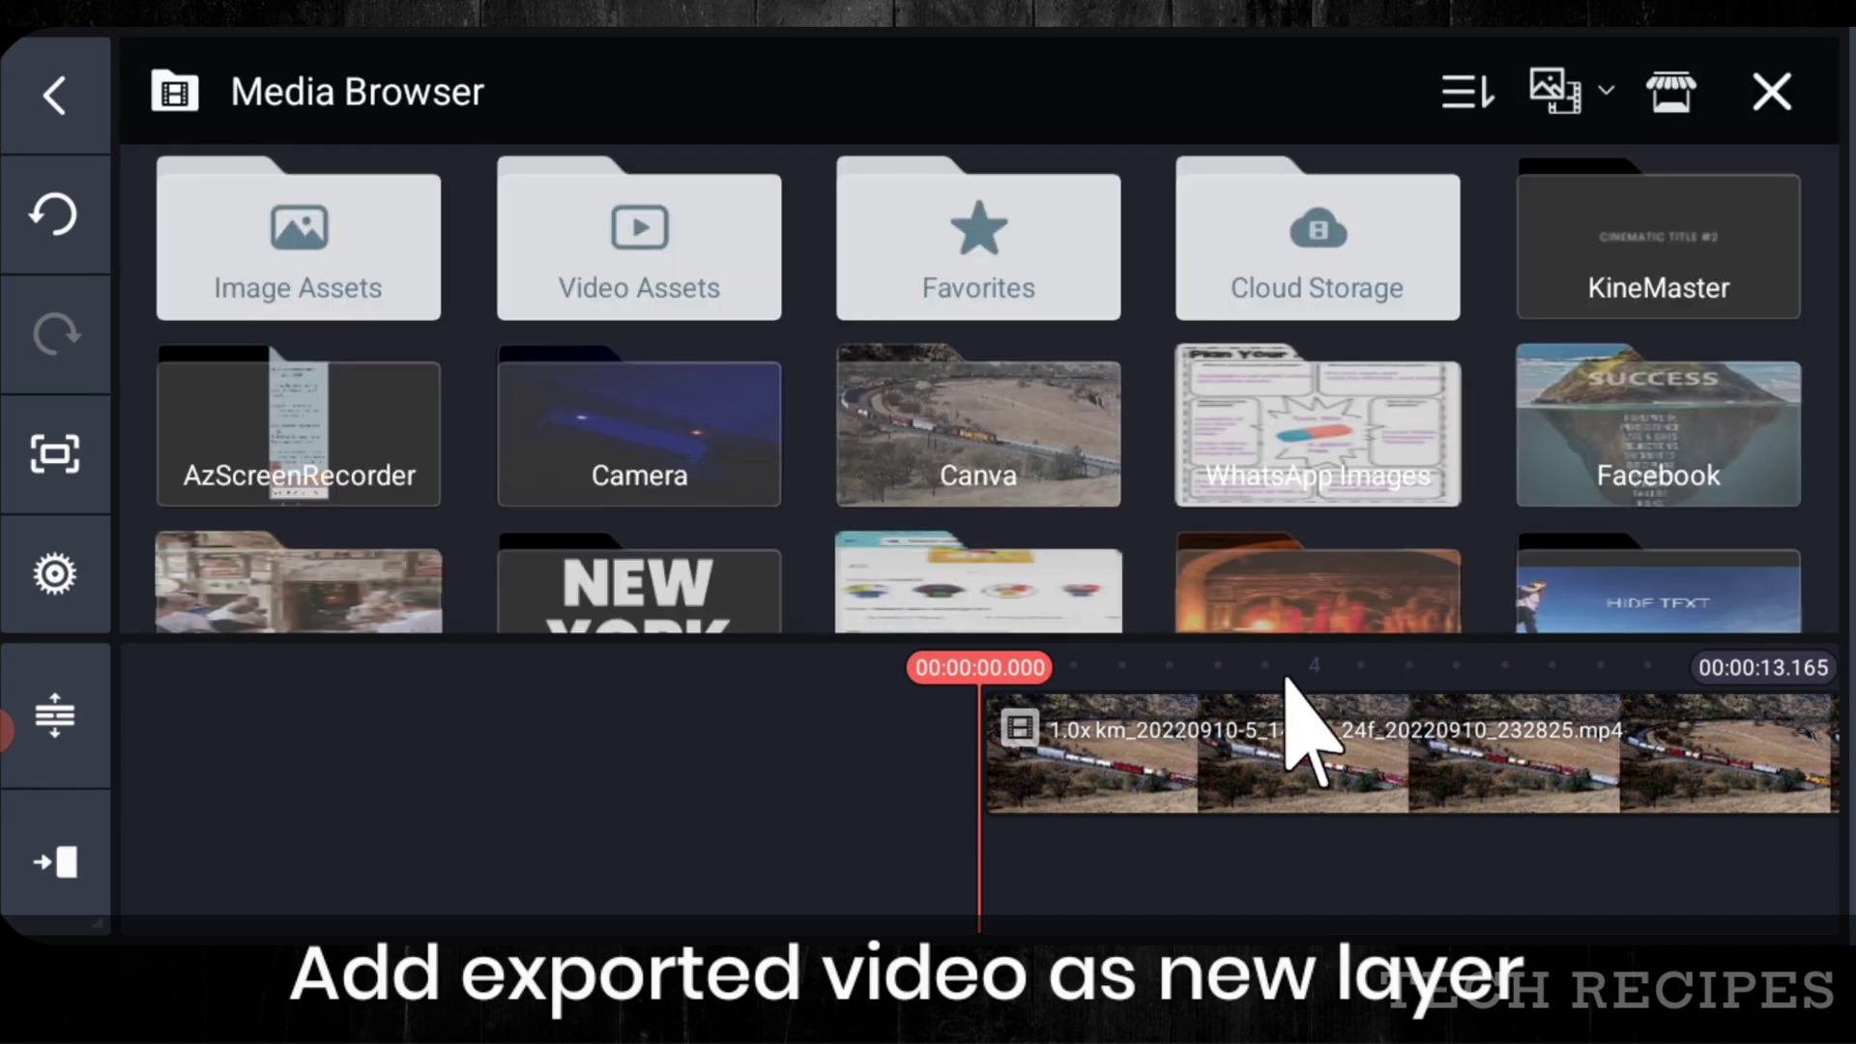
{"action": "left_click", "coordinate": [1698, 294]}
{"action": "left_click", "coordinate": [366, 295]}
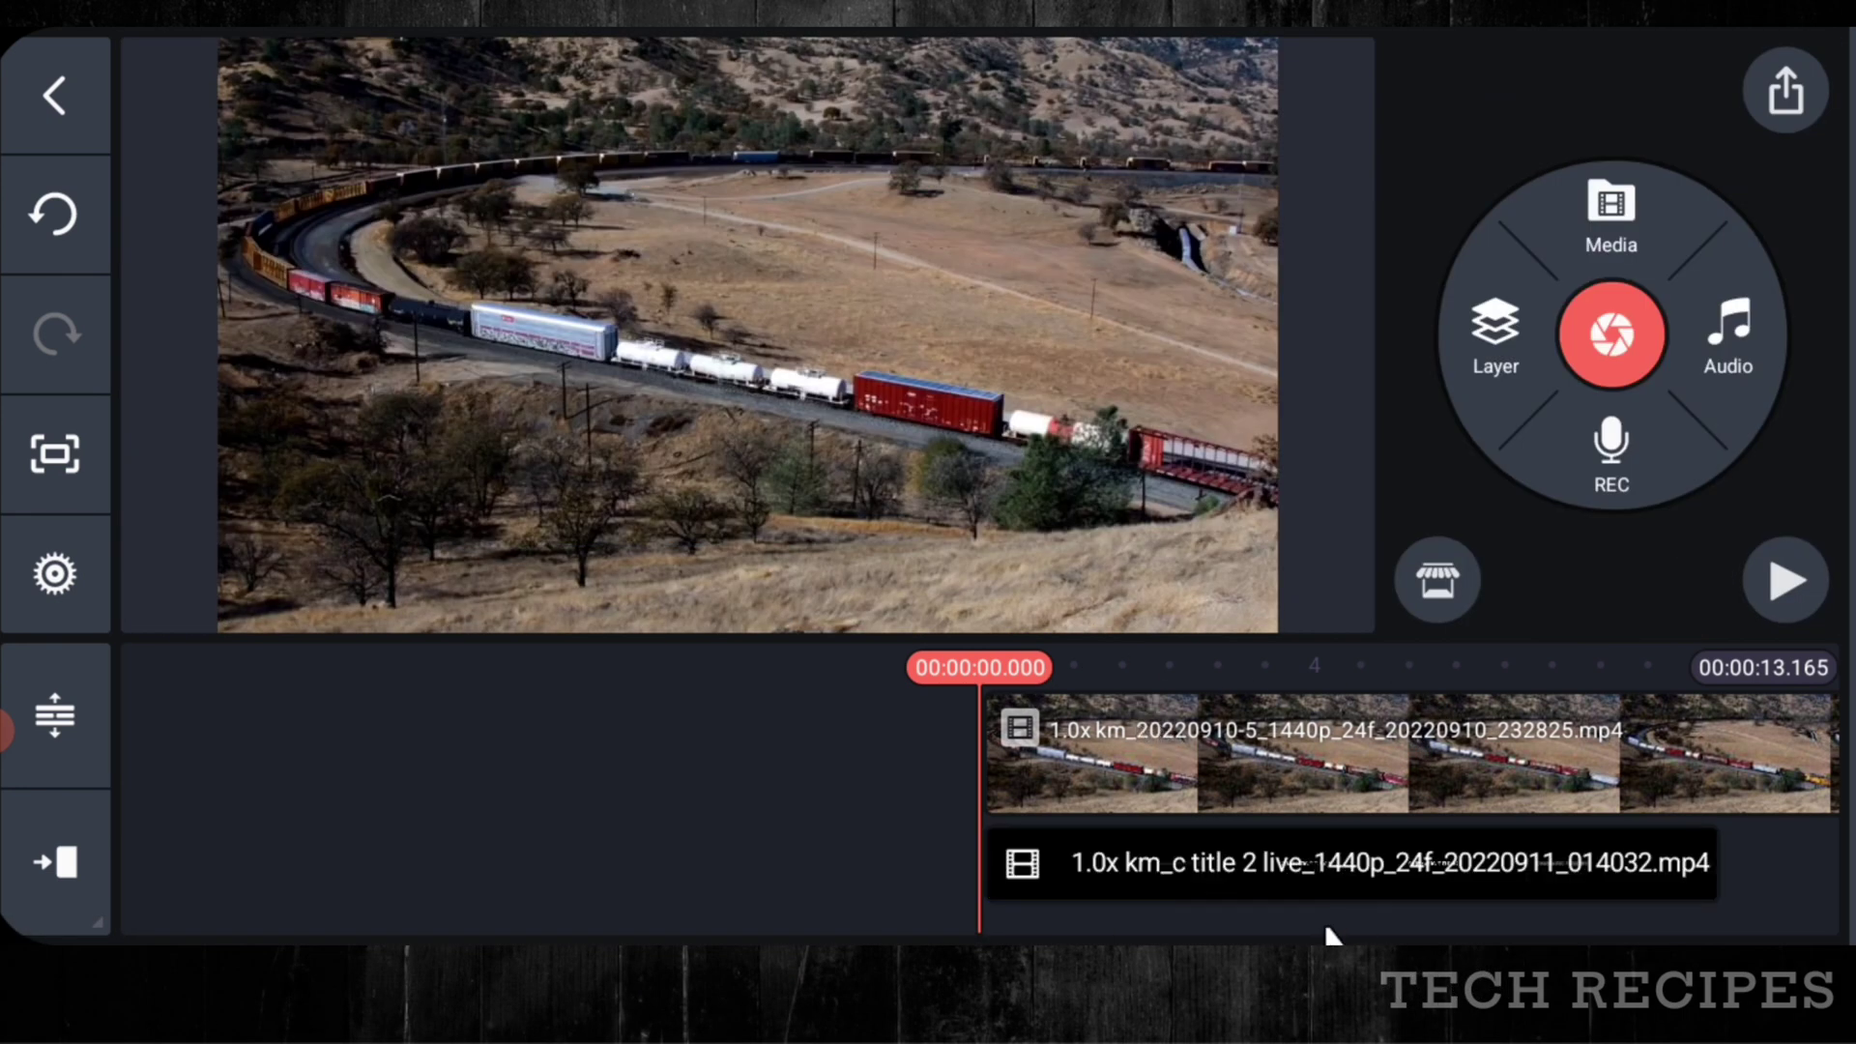
{"action": "left_click", "coordinate": [1367, 894]}
- Set the title layer's blending mode to Screen so its black disappears
{"action": "scroll", "coordinate": [1604, 435], "scroll_direction": "down", "scroll_amount": 9}
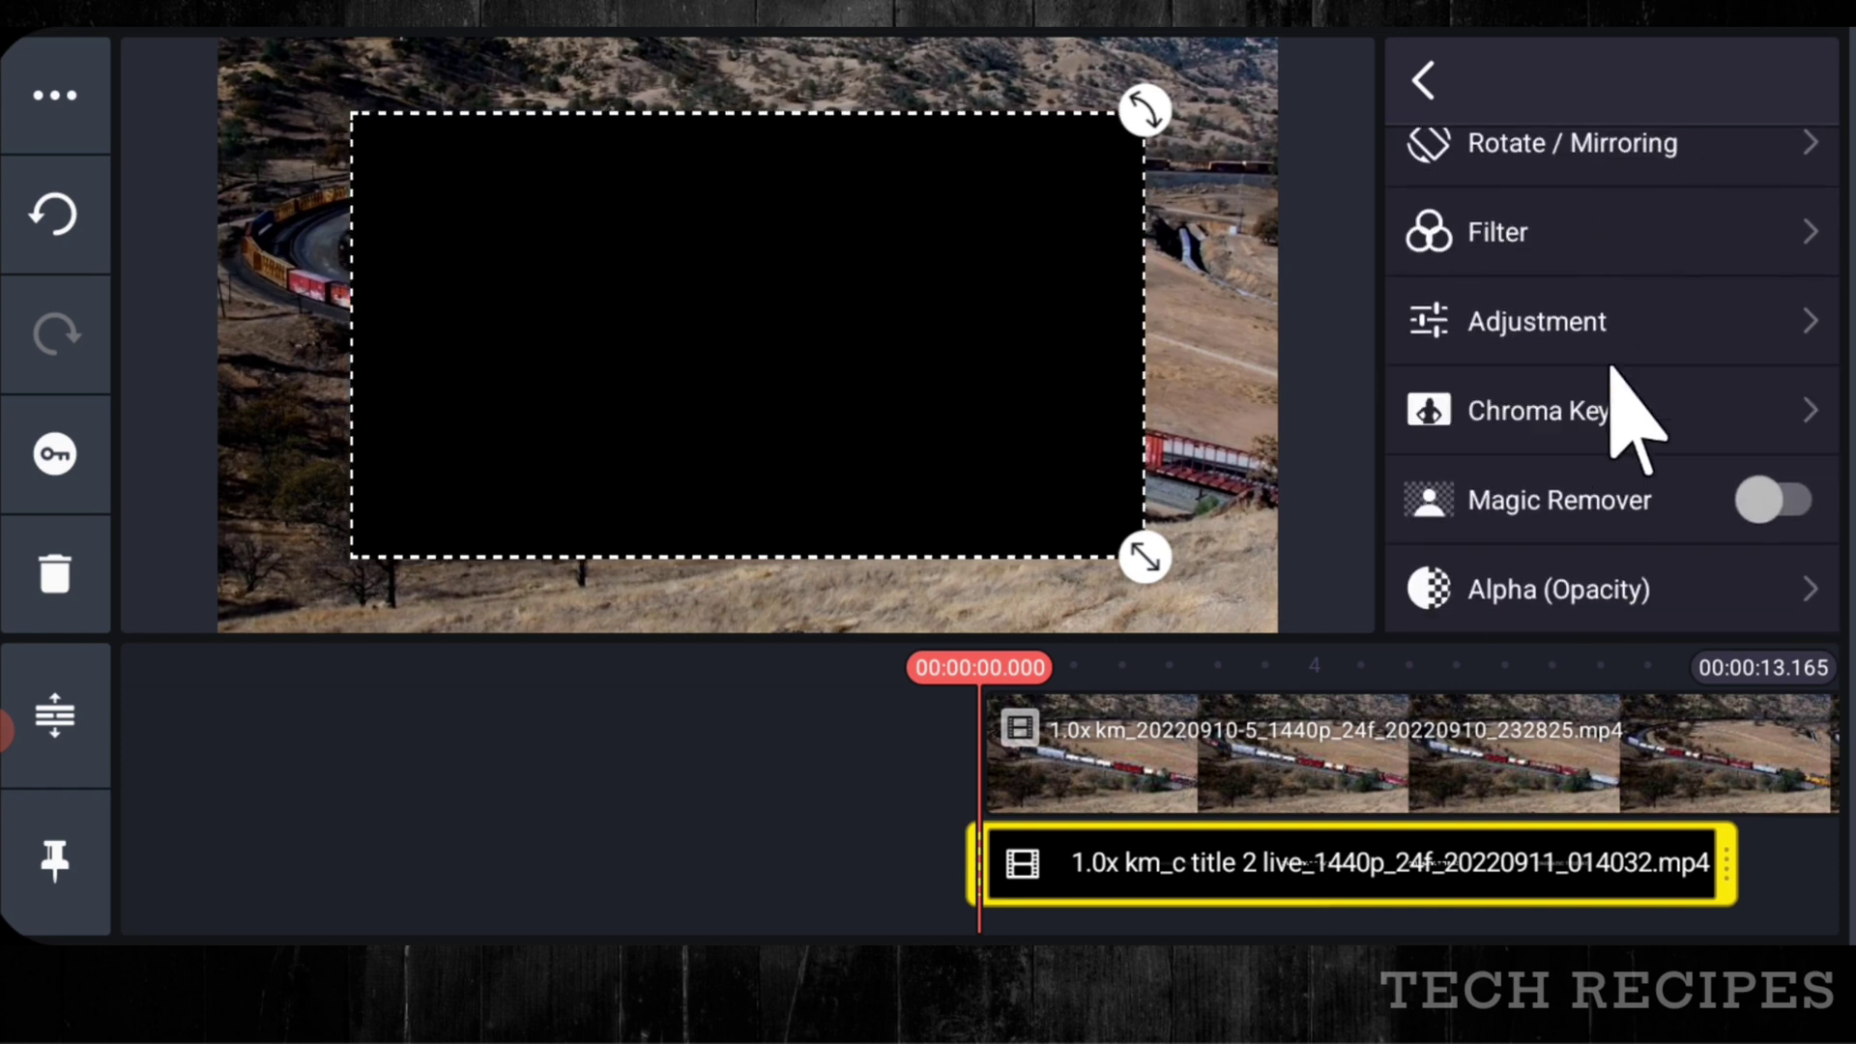
{"action": "scroll", "coordinate": [1546, 372], "scroll_direction": "down", "scroll_amount": 3}
{"action": "left_click", "coordinate": [1527, 449]}
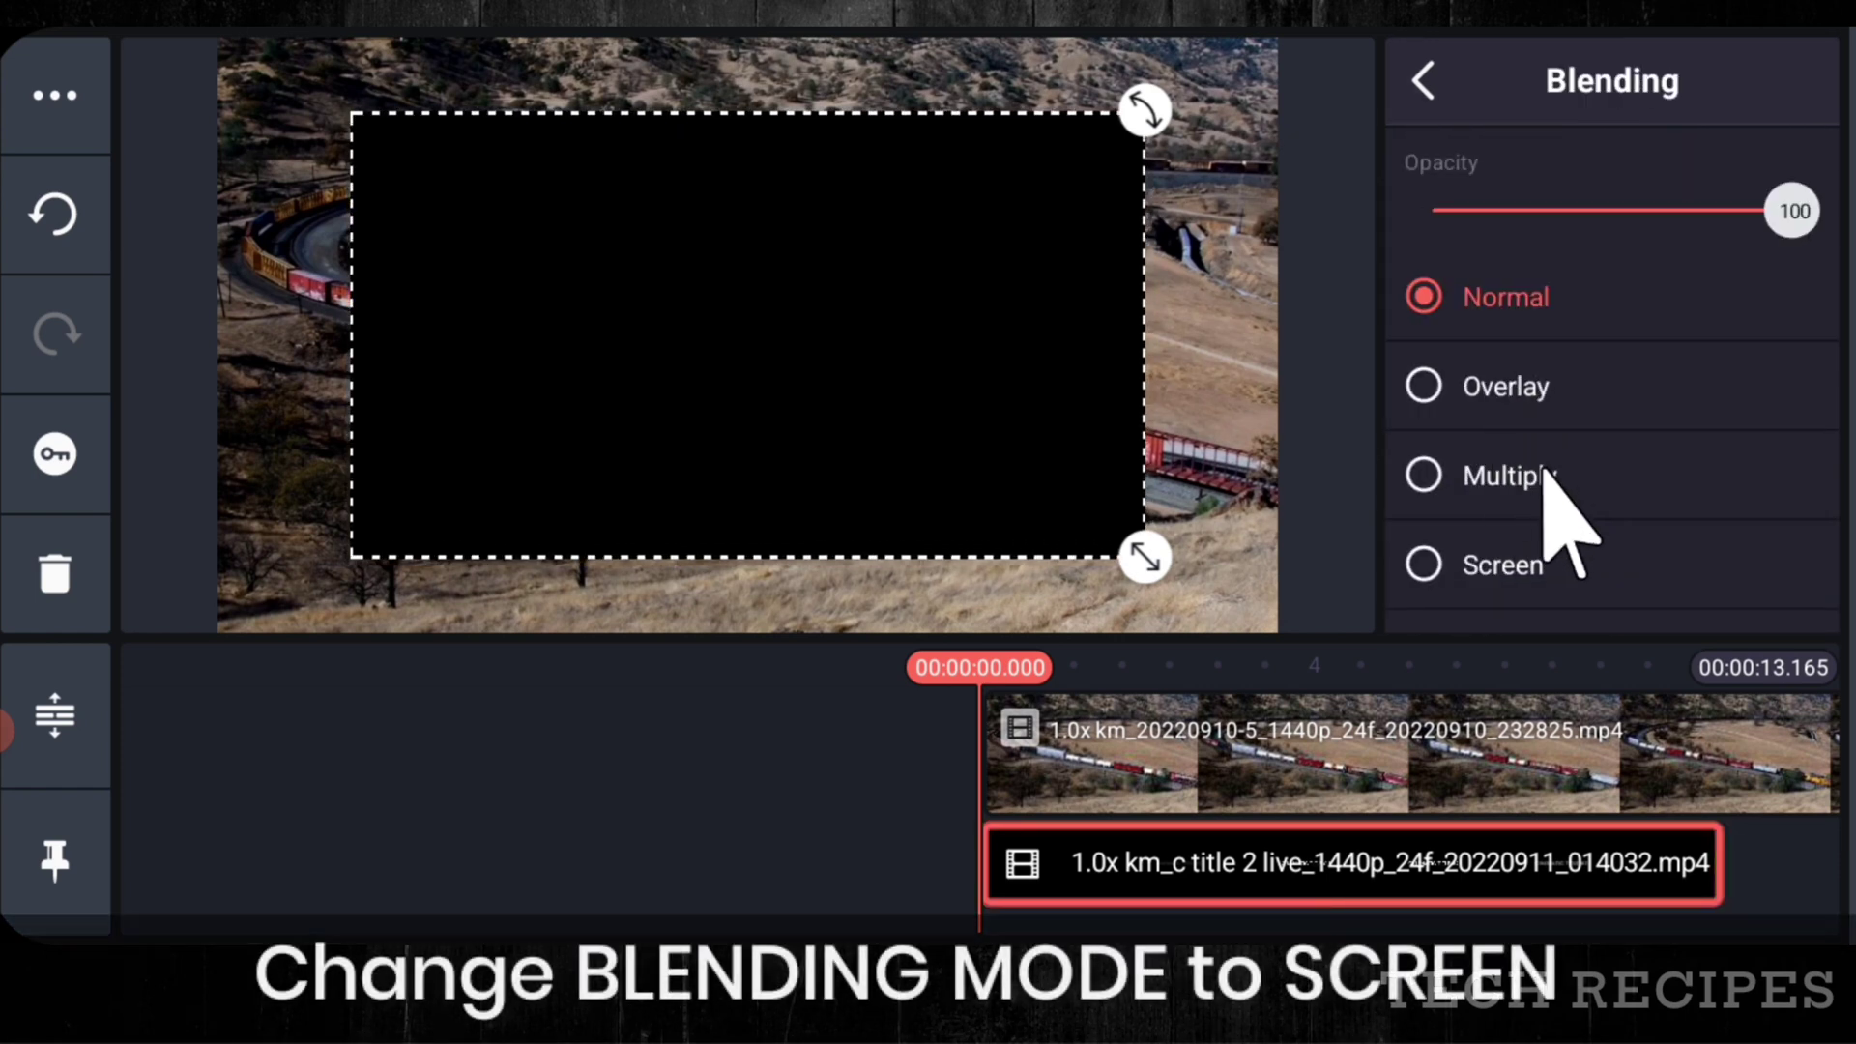
{"action": "left_click", "coordinate": [1479, 565]}
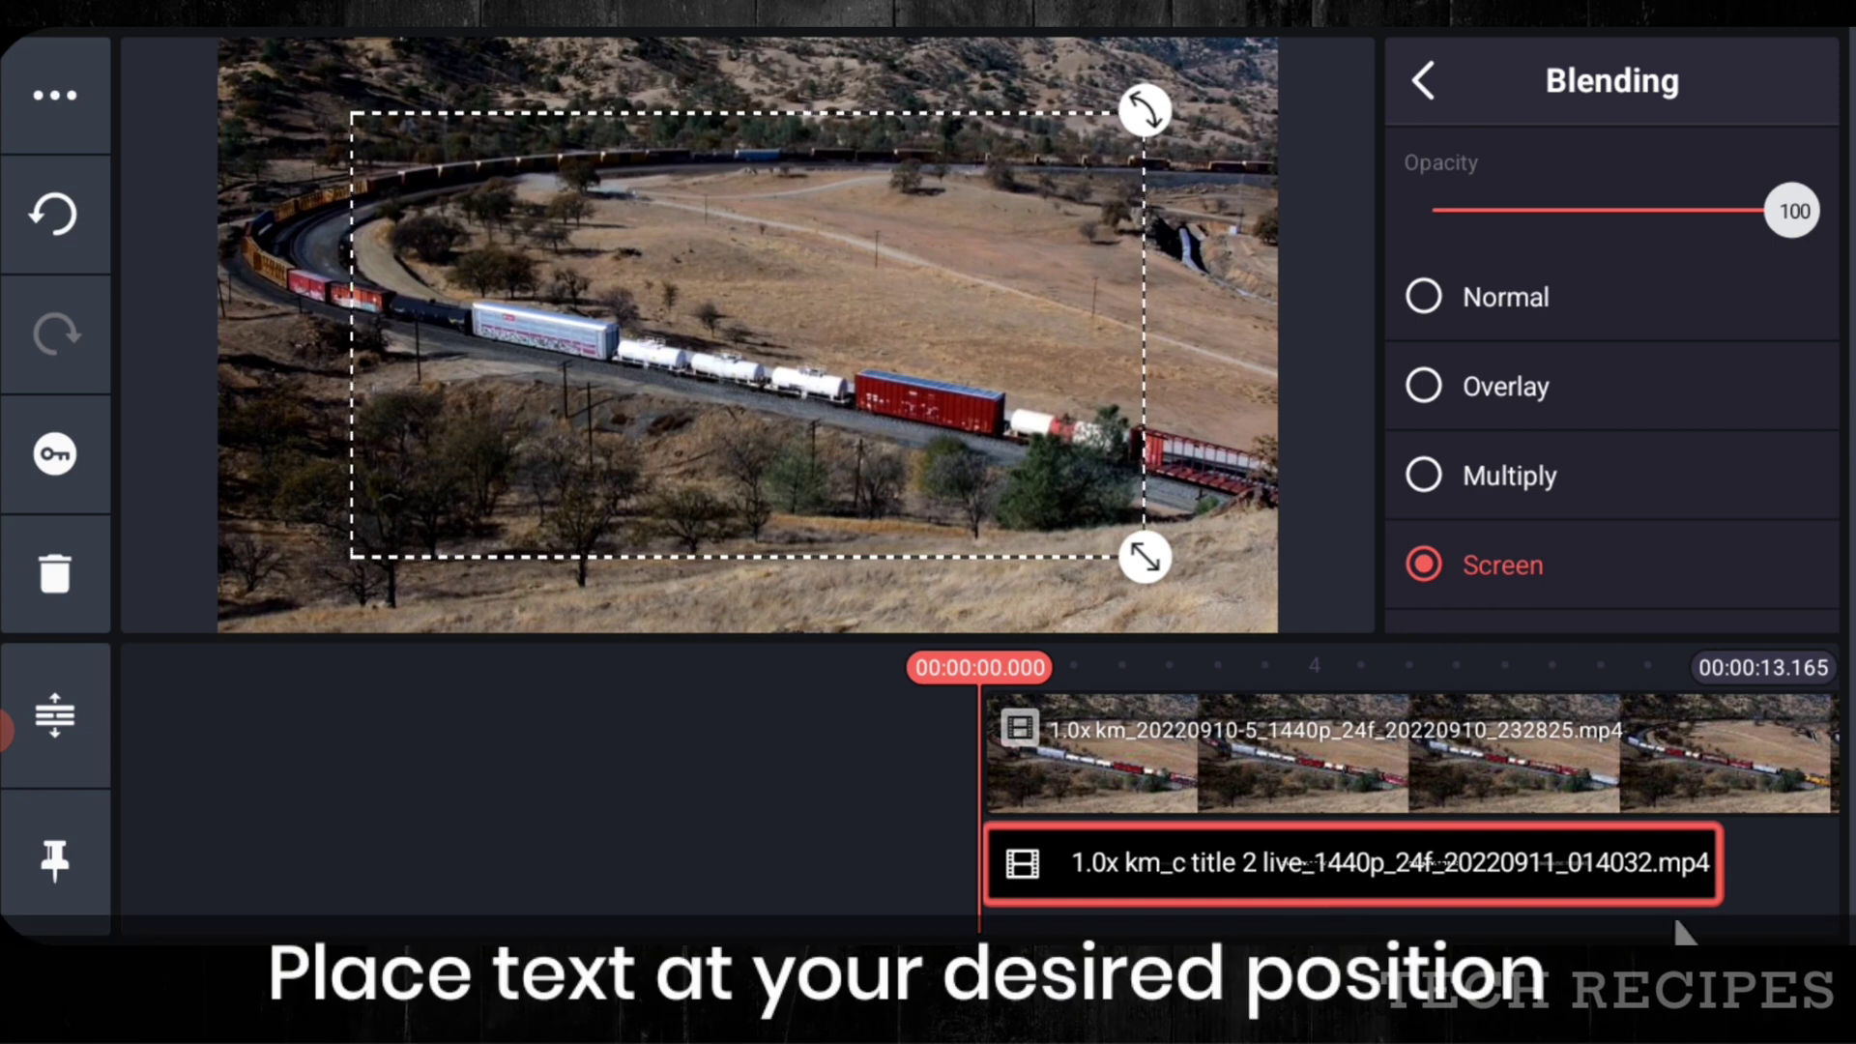
- Enlarge the title overlay and place it lower-left over the train
{"action": "left_click_drag", "start_coordinate": [1672, 899], "coordinate": [1263, 863]}
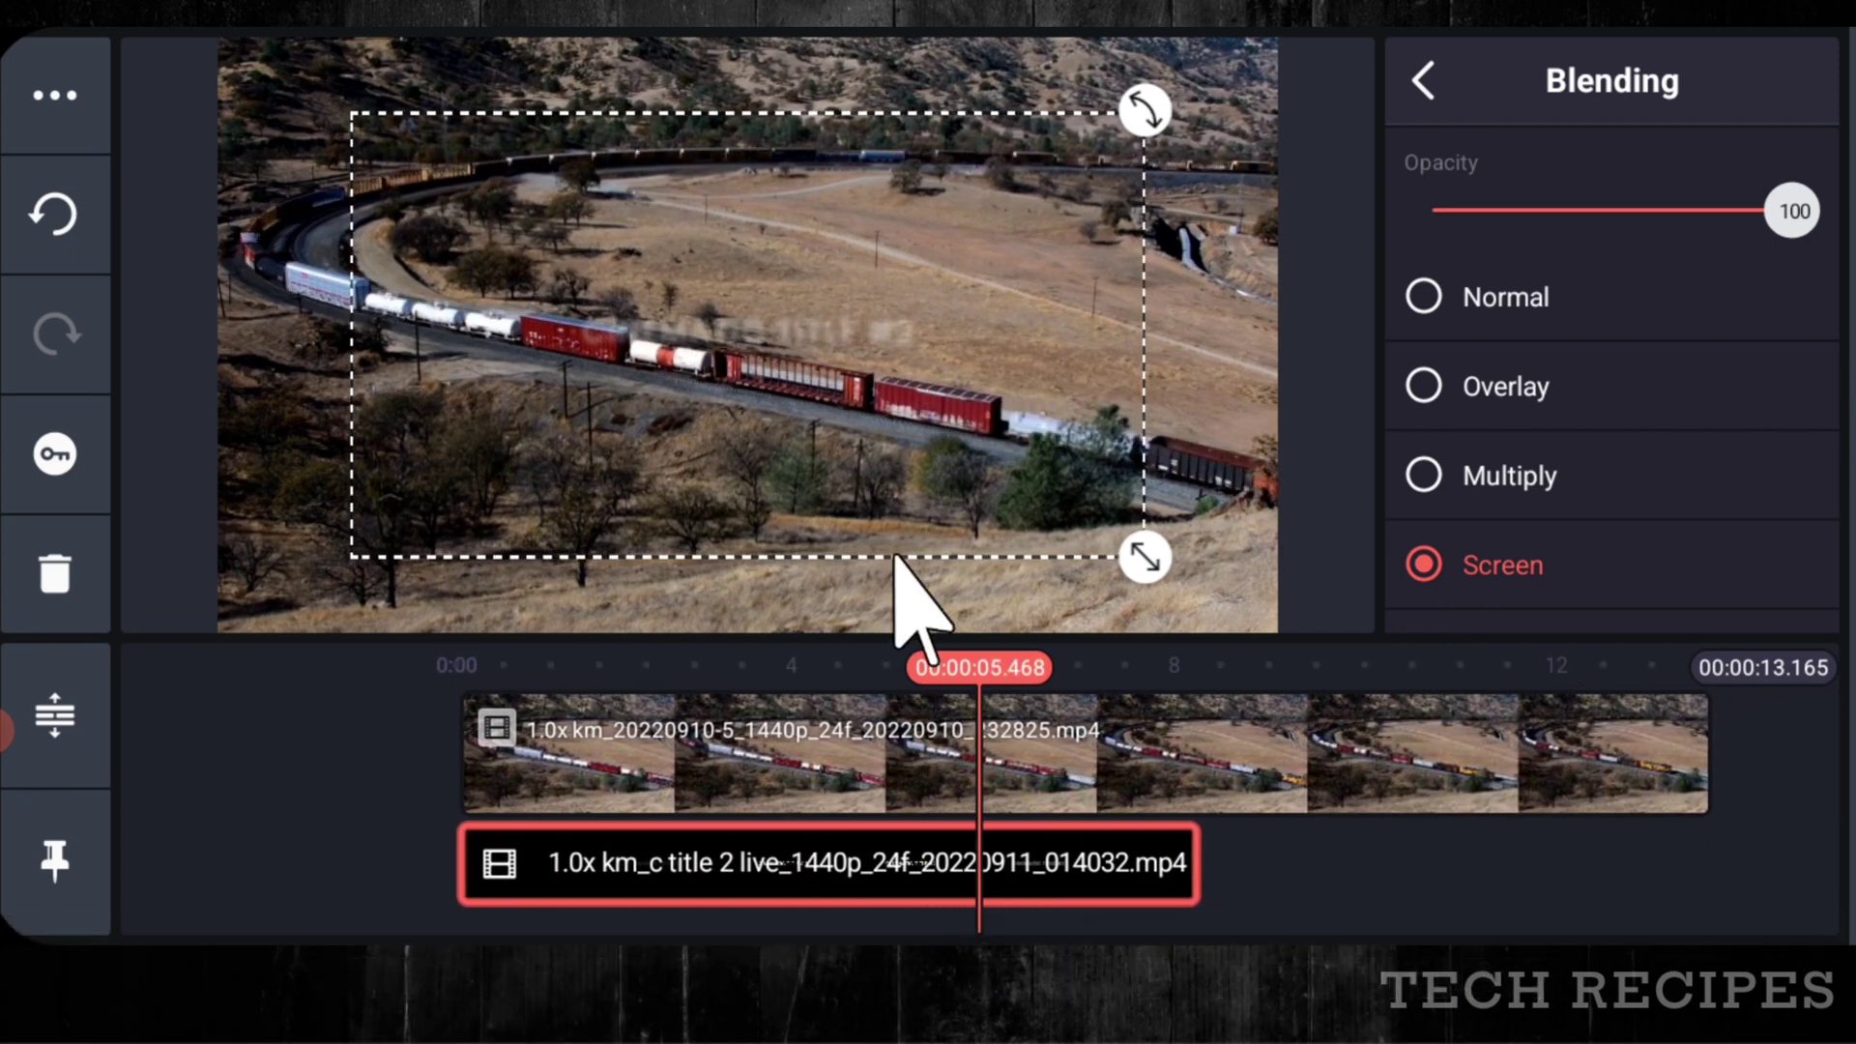
{"action": "left_click_drag", "start_coordinate": [1140, 766], "coordinate": [1214, 766]}
{"action": "left_click_drag", "start_coordinate": [1144, 556], "coordinate": [1269, 627]}
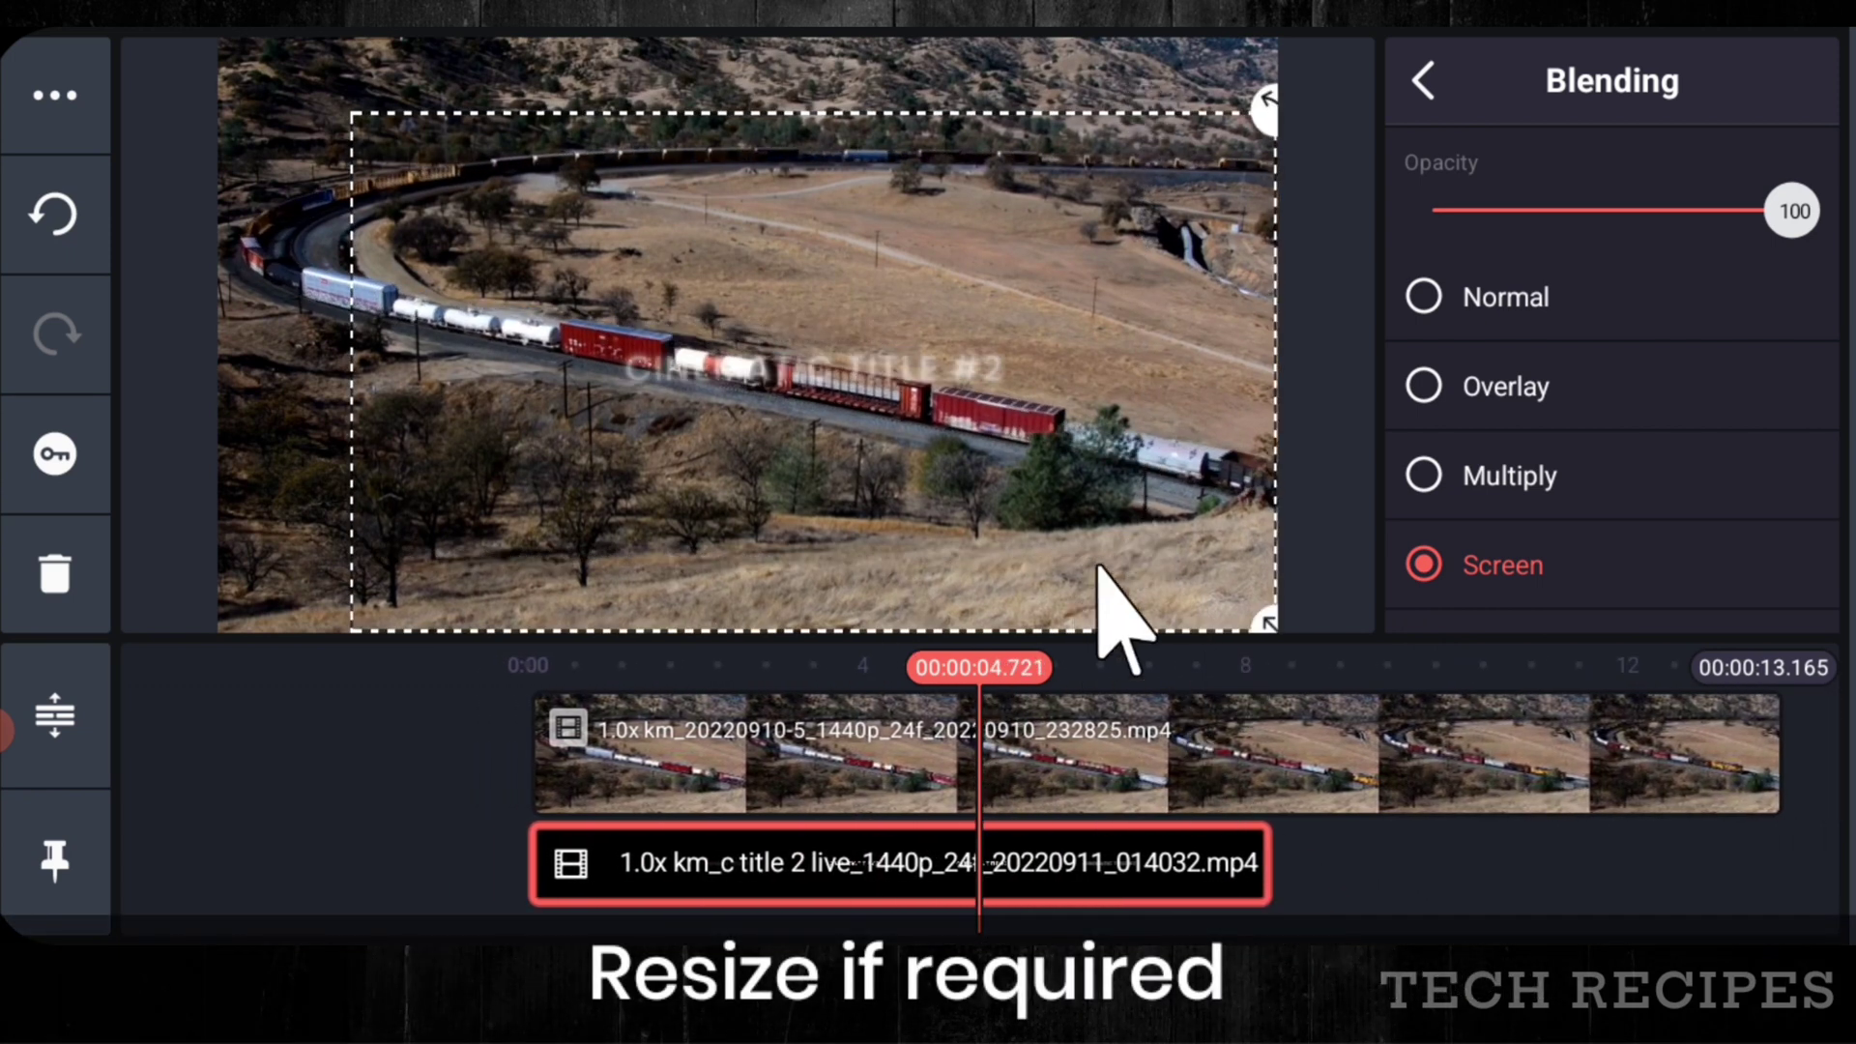
{"action": "left_click_drag", "start_coordinate": [1136, 445], "coordinate": [496, 462]}
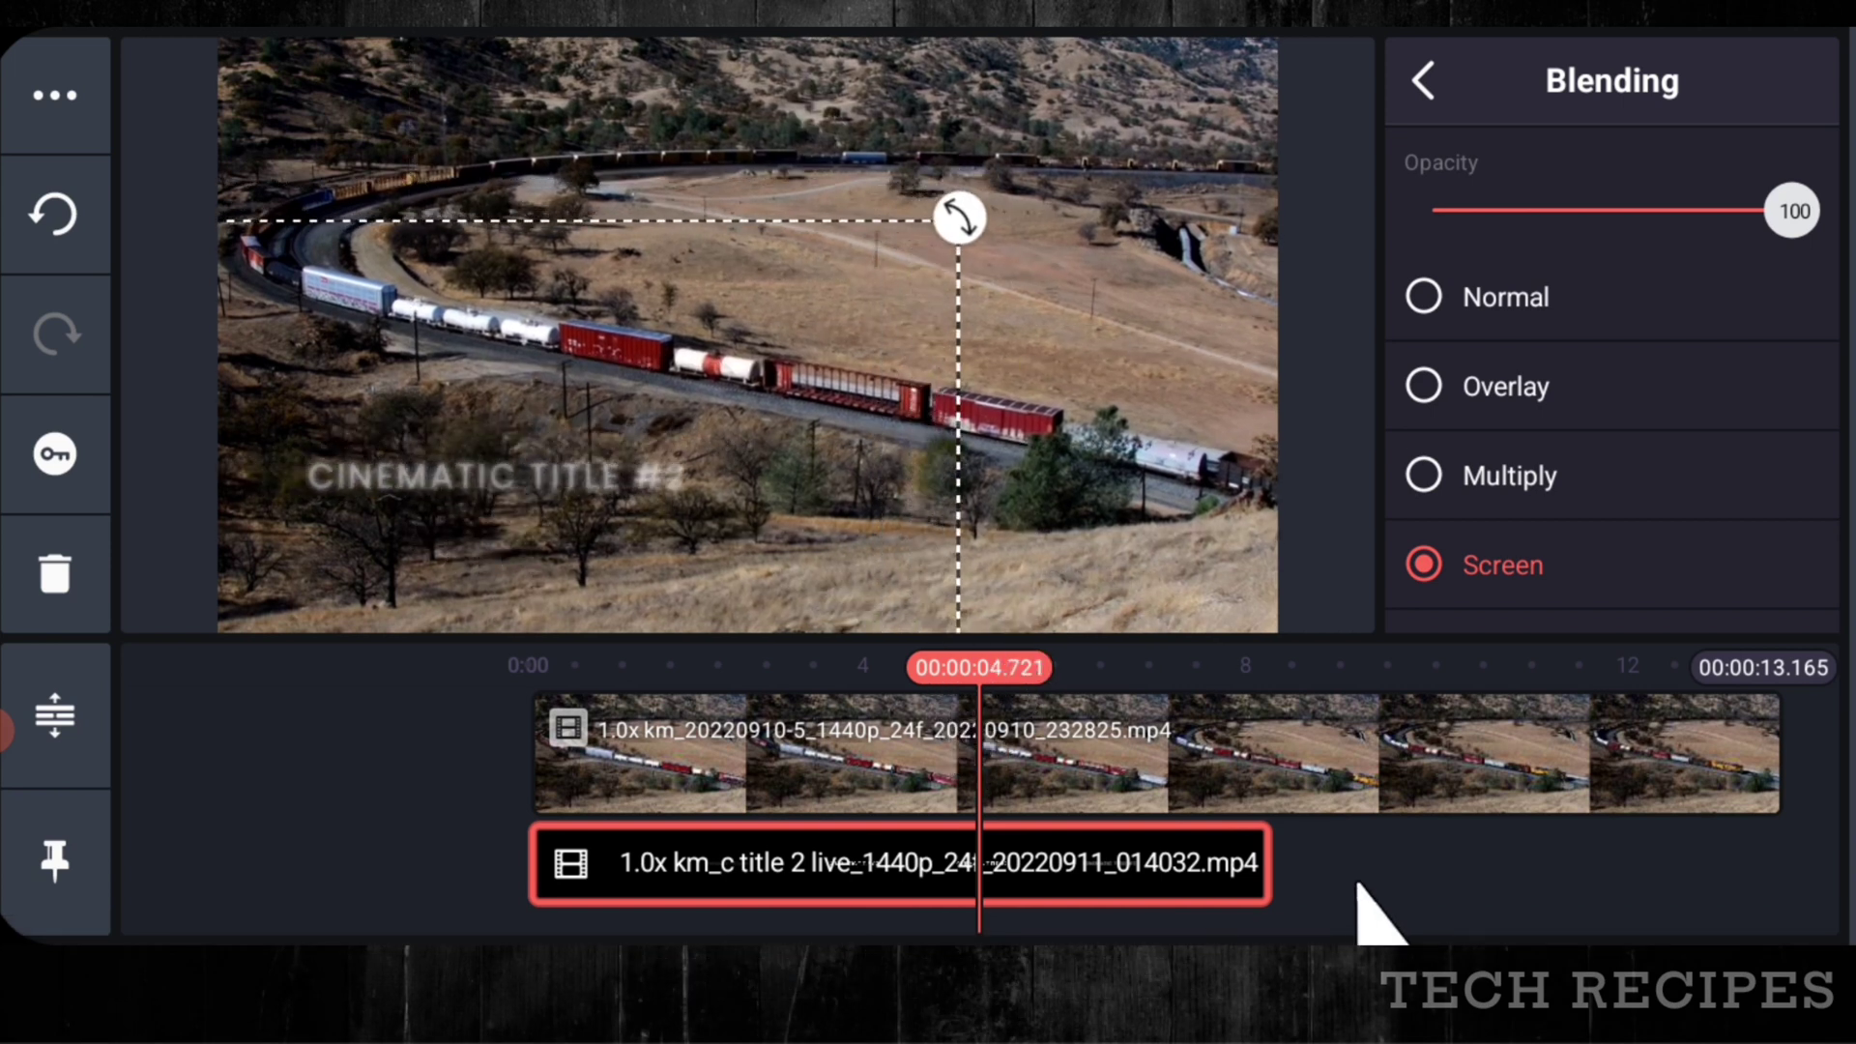
{"action": "left_click_drag", "start_coordinate": [1358, 884], "coordinate": [1035, 890]}
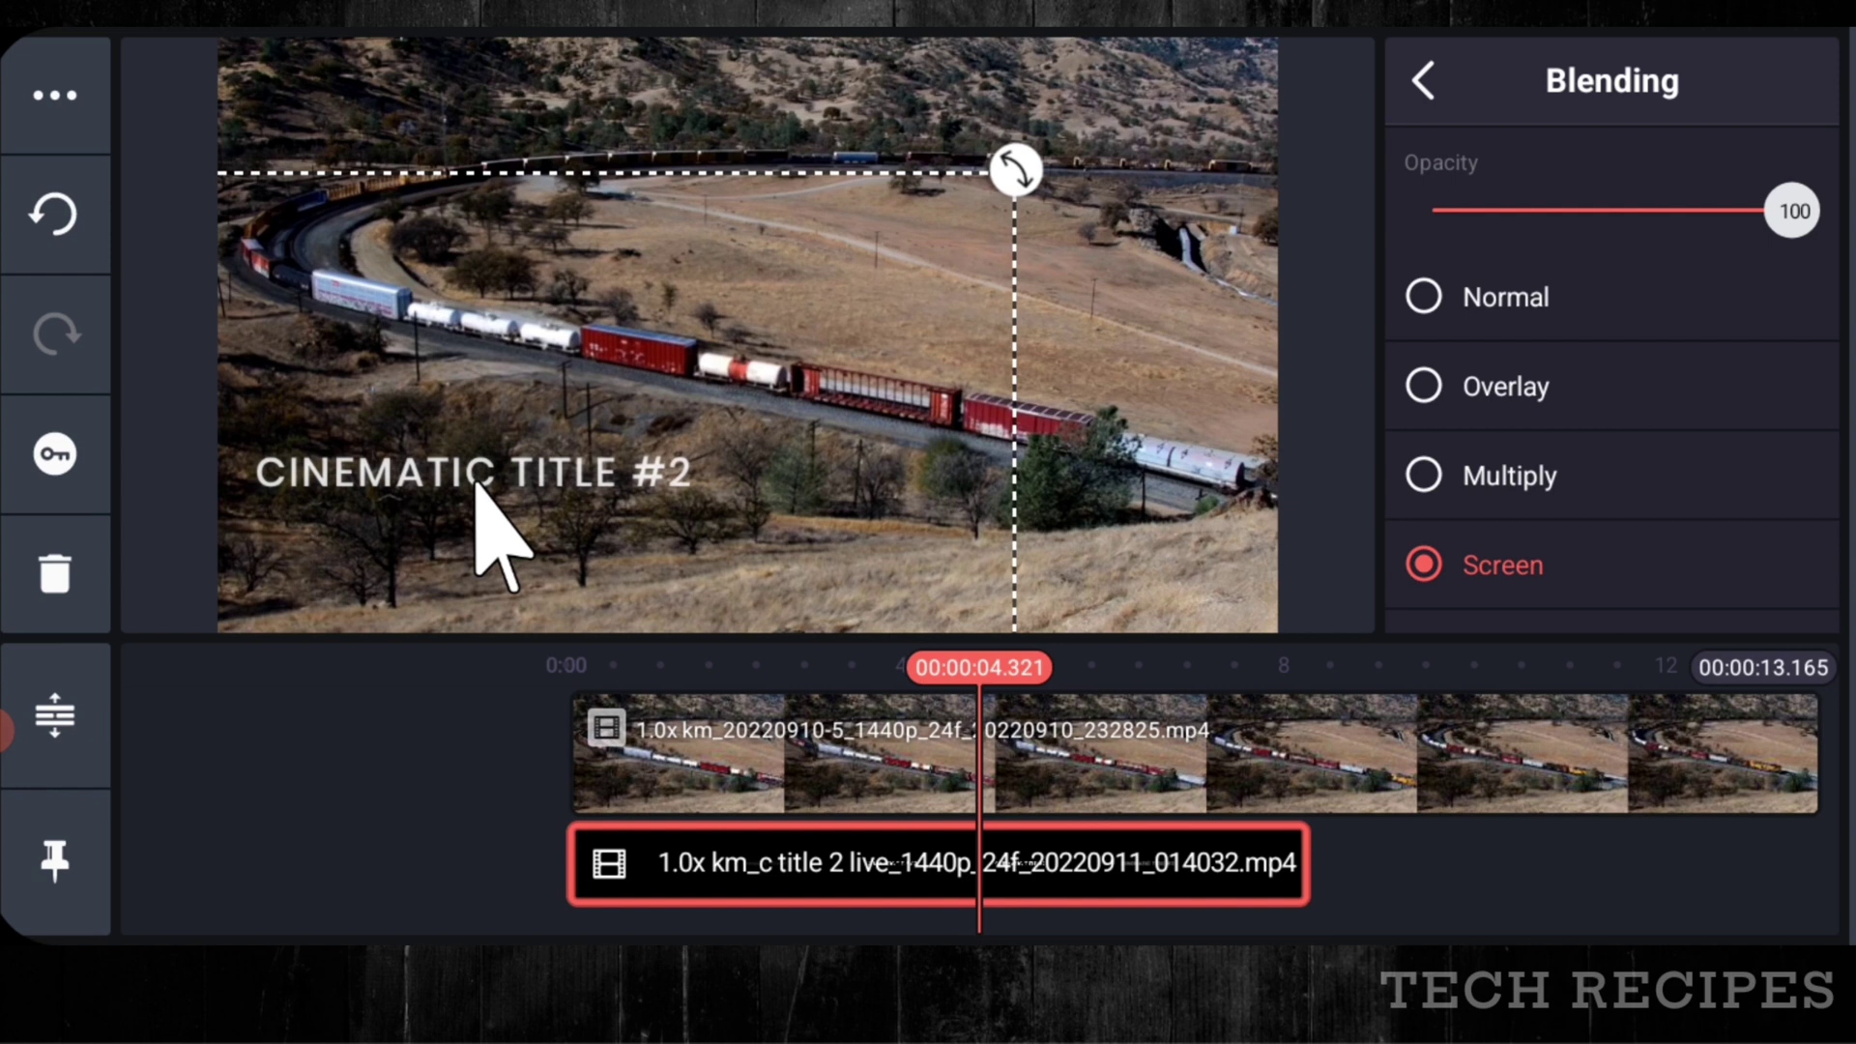
{"action": "left_click", "coordinate": [1438, 850]}
{"action": "left_click_drag", "start_coordinate": [1437, 850], "coordinate": [1817, 715]}
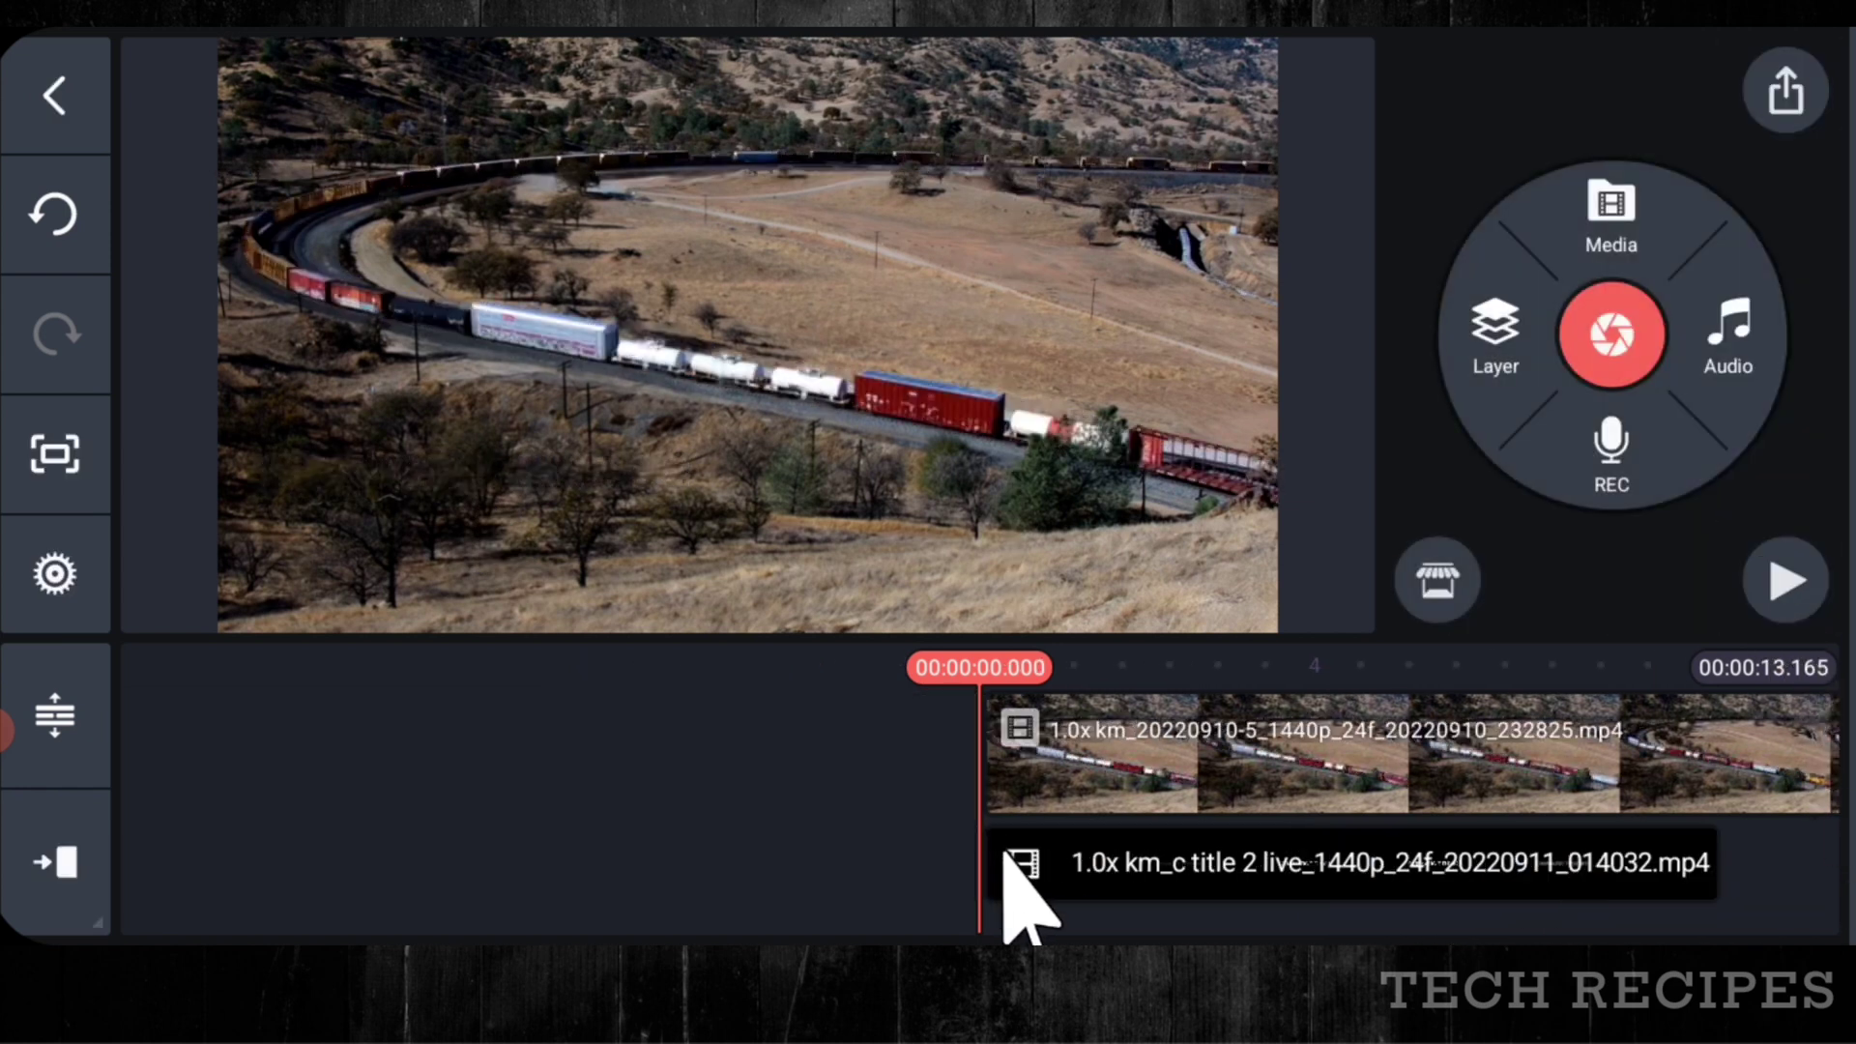
- Shift the title layer to start later and export the composite at QHD 1440p
{"action": "left_click_drag", "start_coordinate": [1055, 856], "coordinate": [1842, 778]}
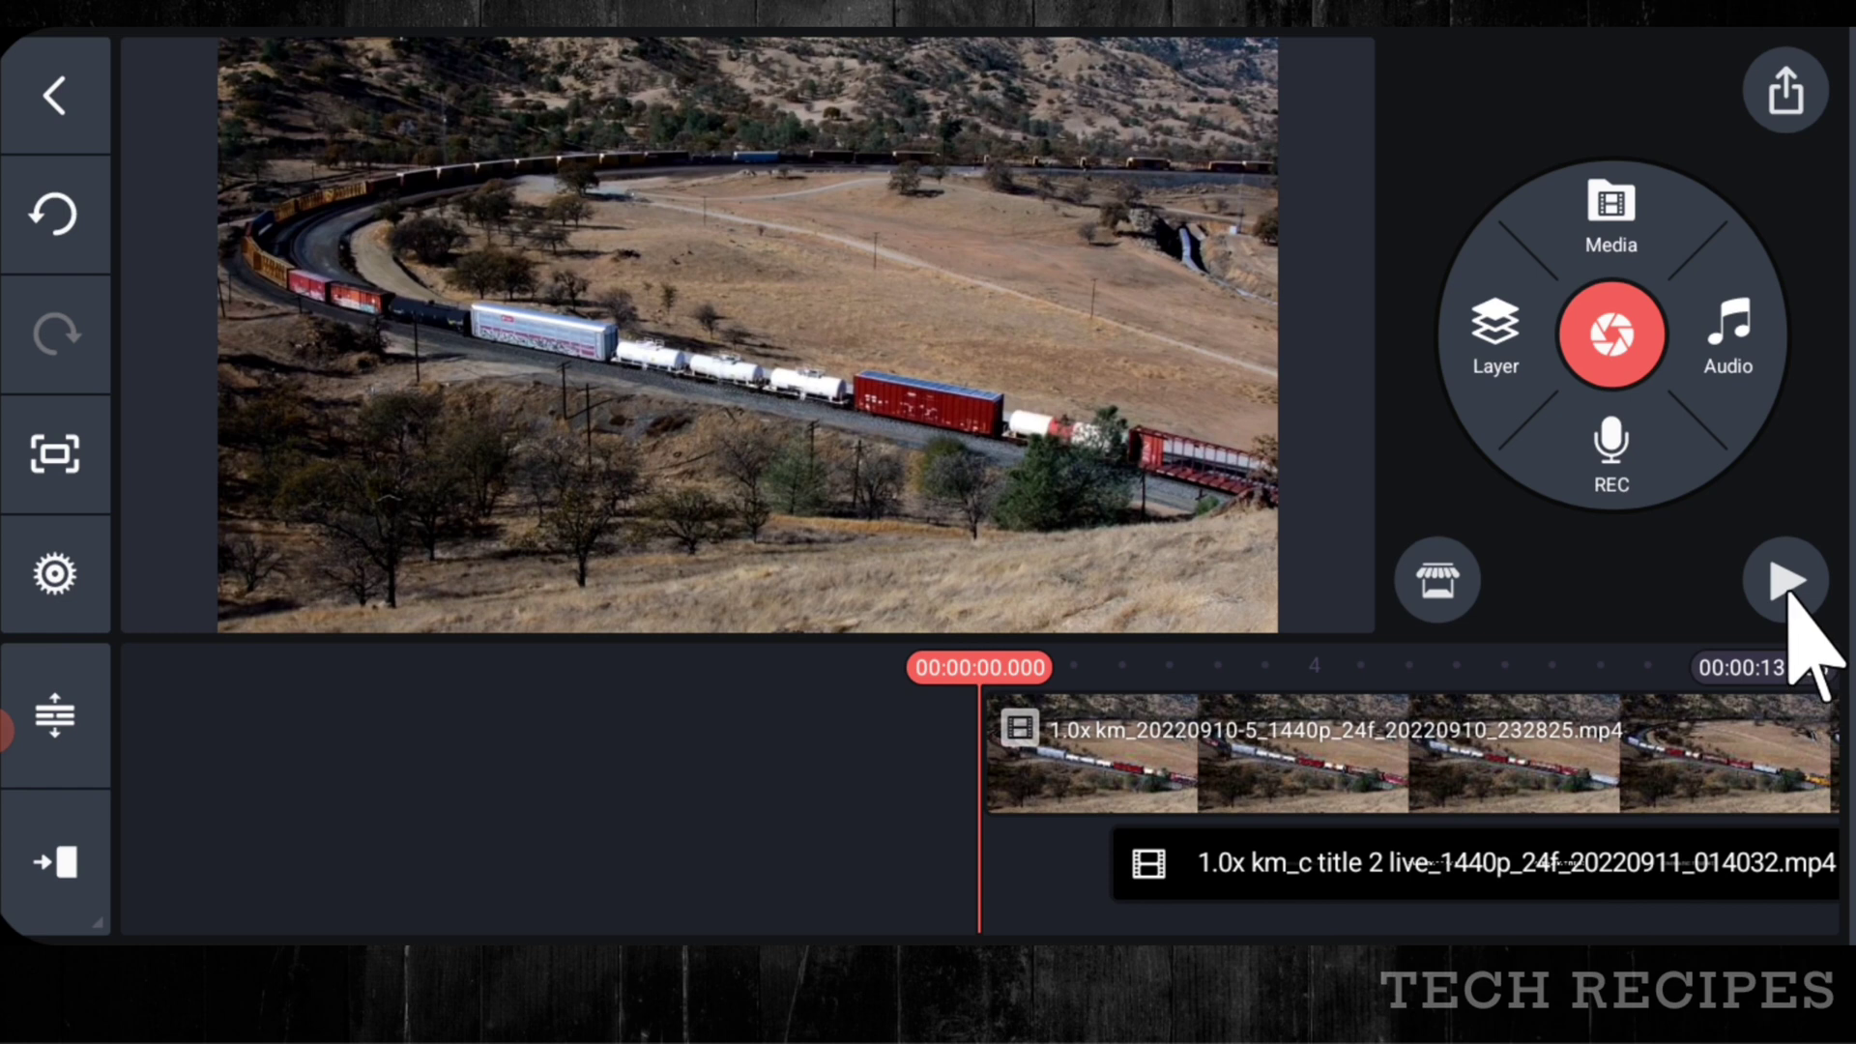
{"action": "left_click", "coordinate": [1787, 91]}
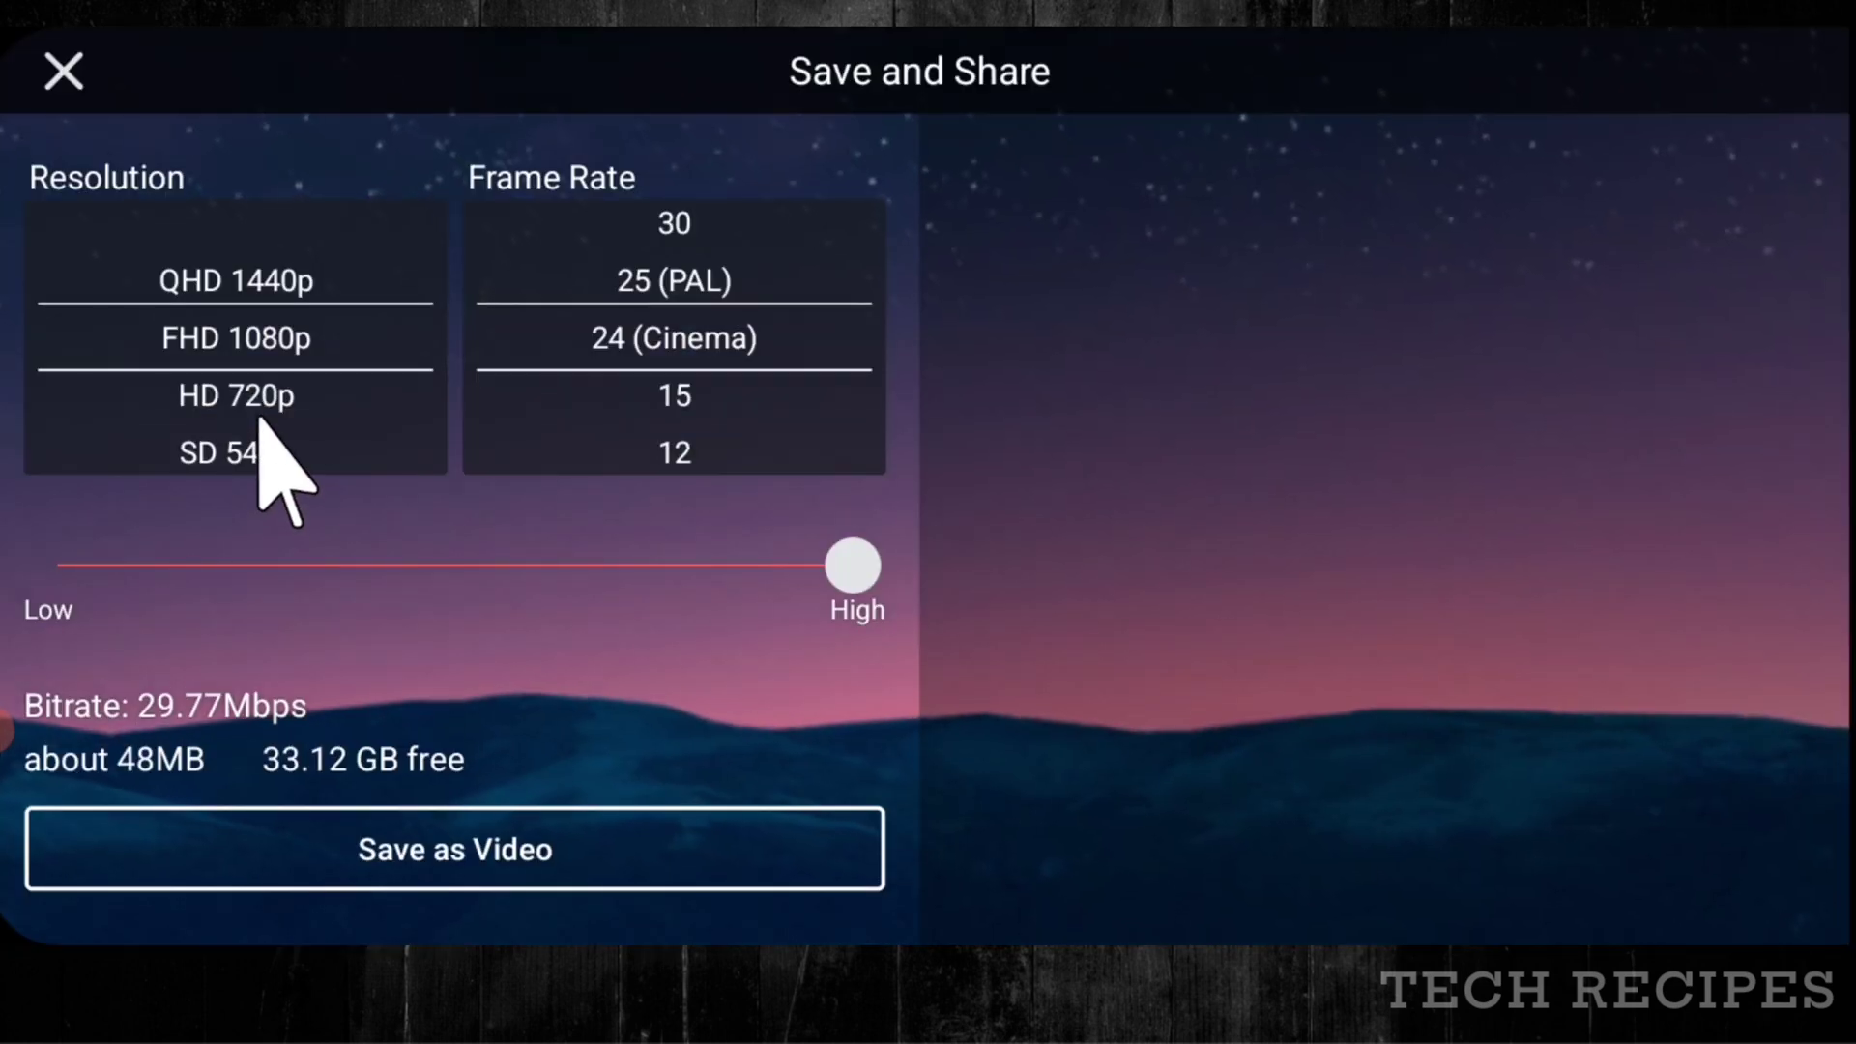
{"action": "left_click", "coordinate": [432, 874]}
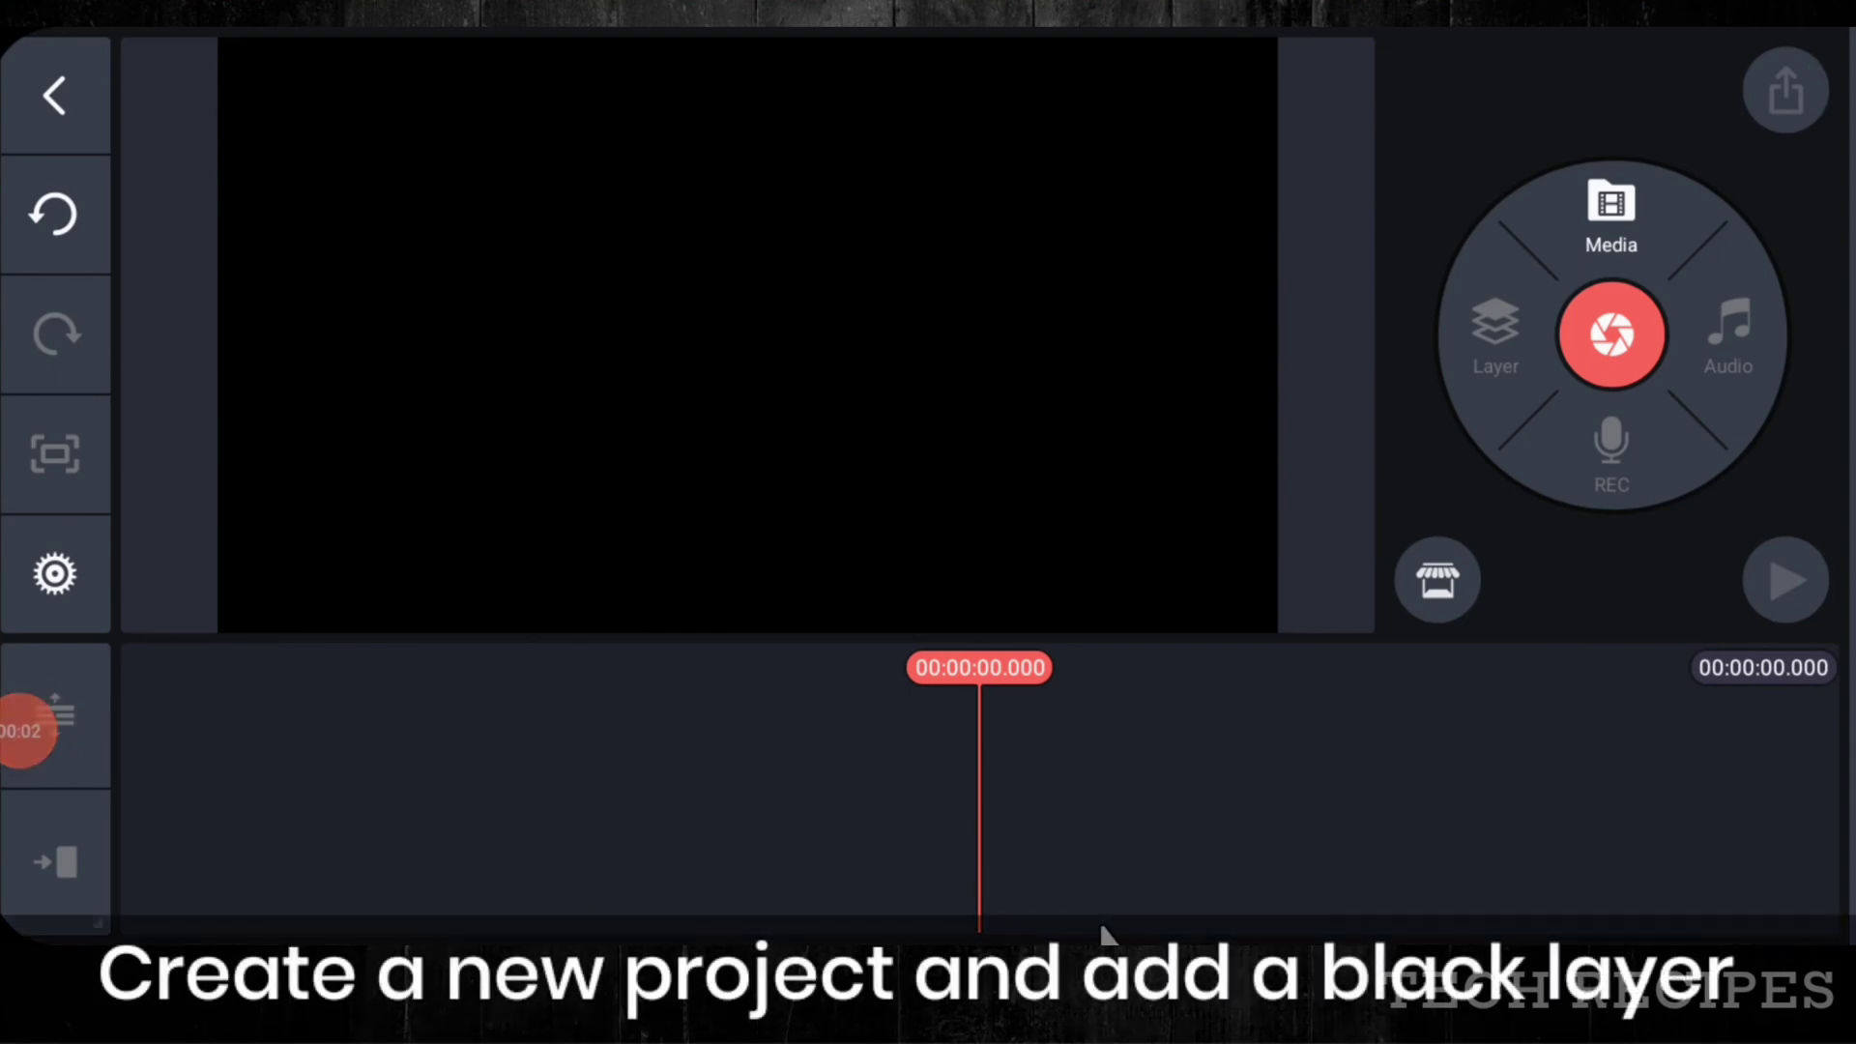
- Add a black solid colour clip from Image Assets to the new project
{"action": "left_click", "coordinate": [1607, 232]}
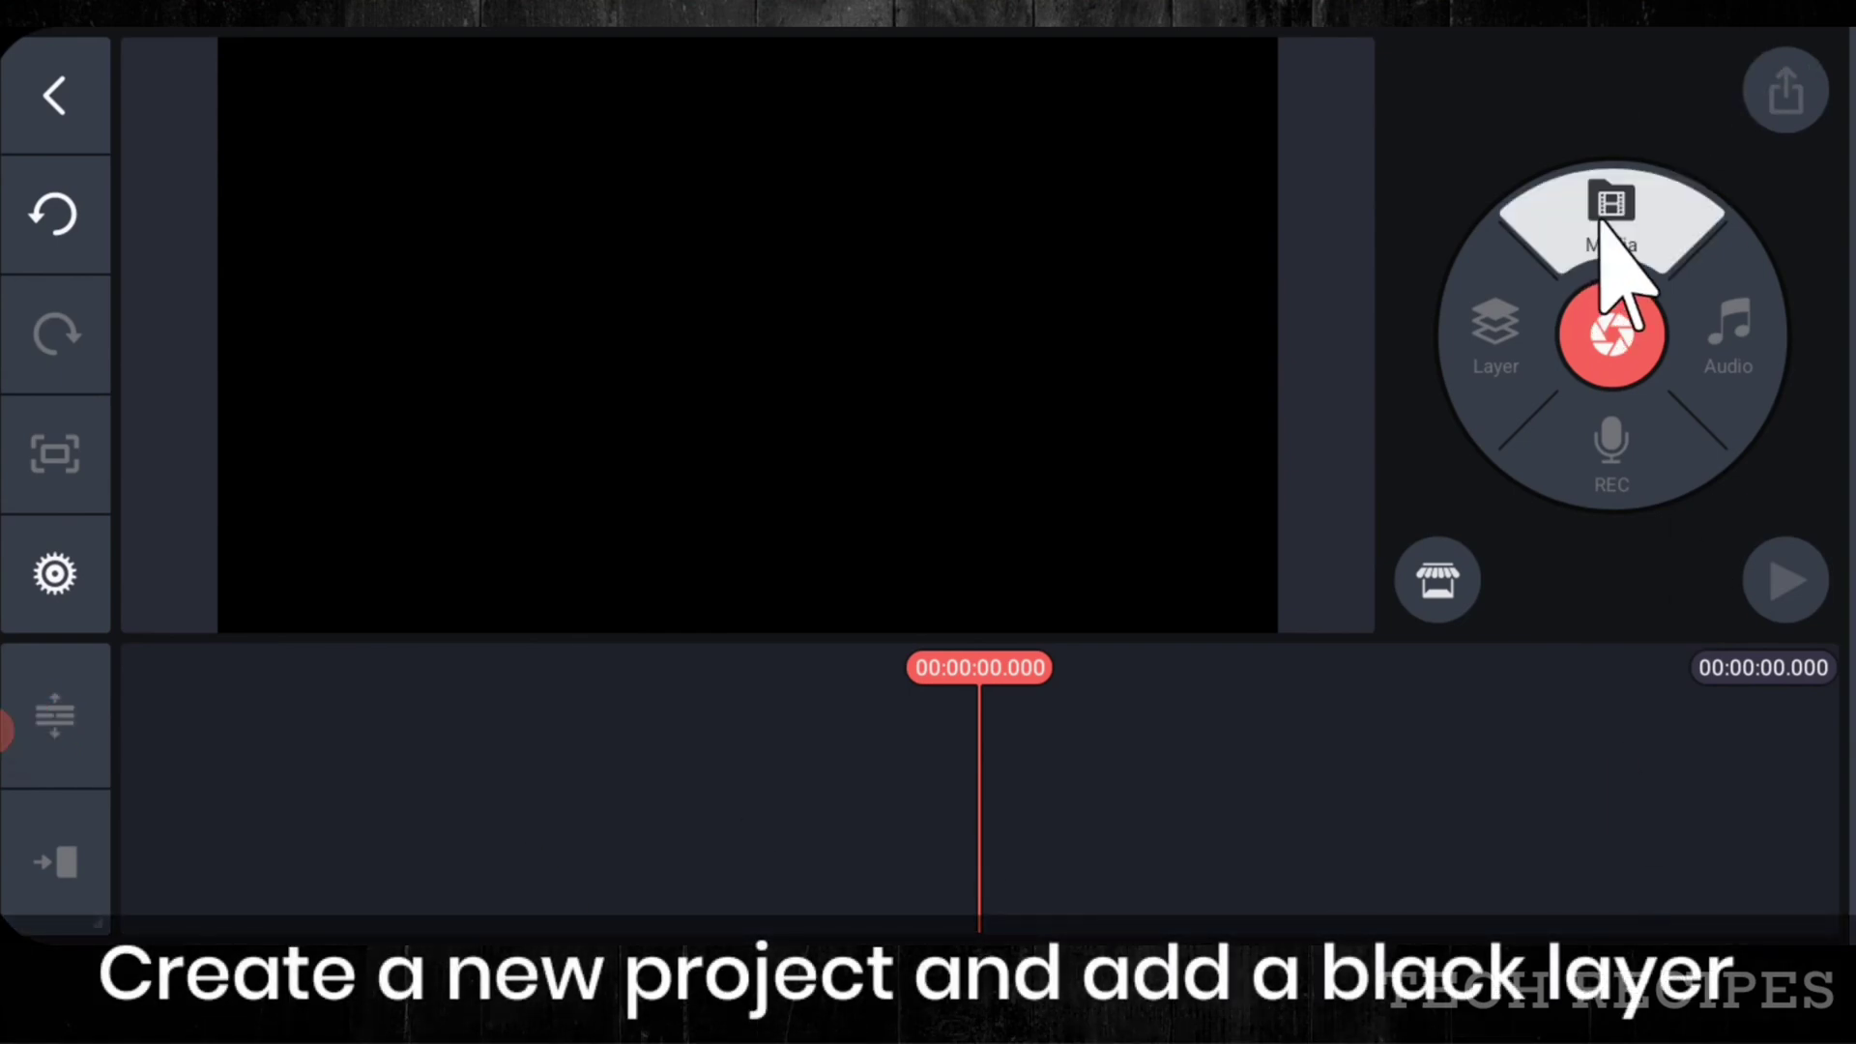
{"action": "left_click", "coordinate": [261, 281]}
{"action": "left_click", "coordinate": [295, 237]}
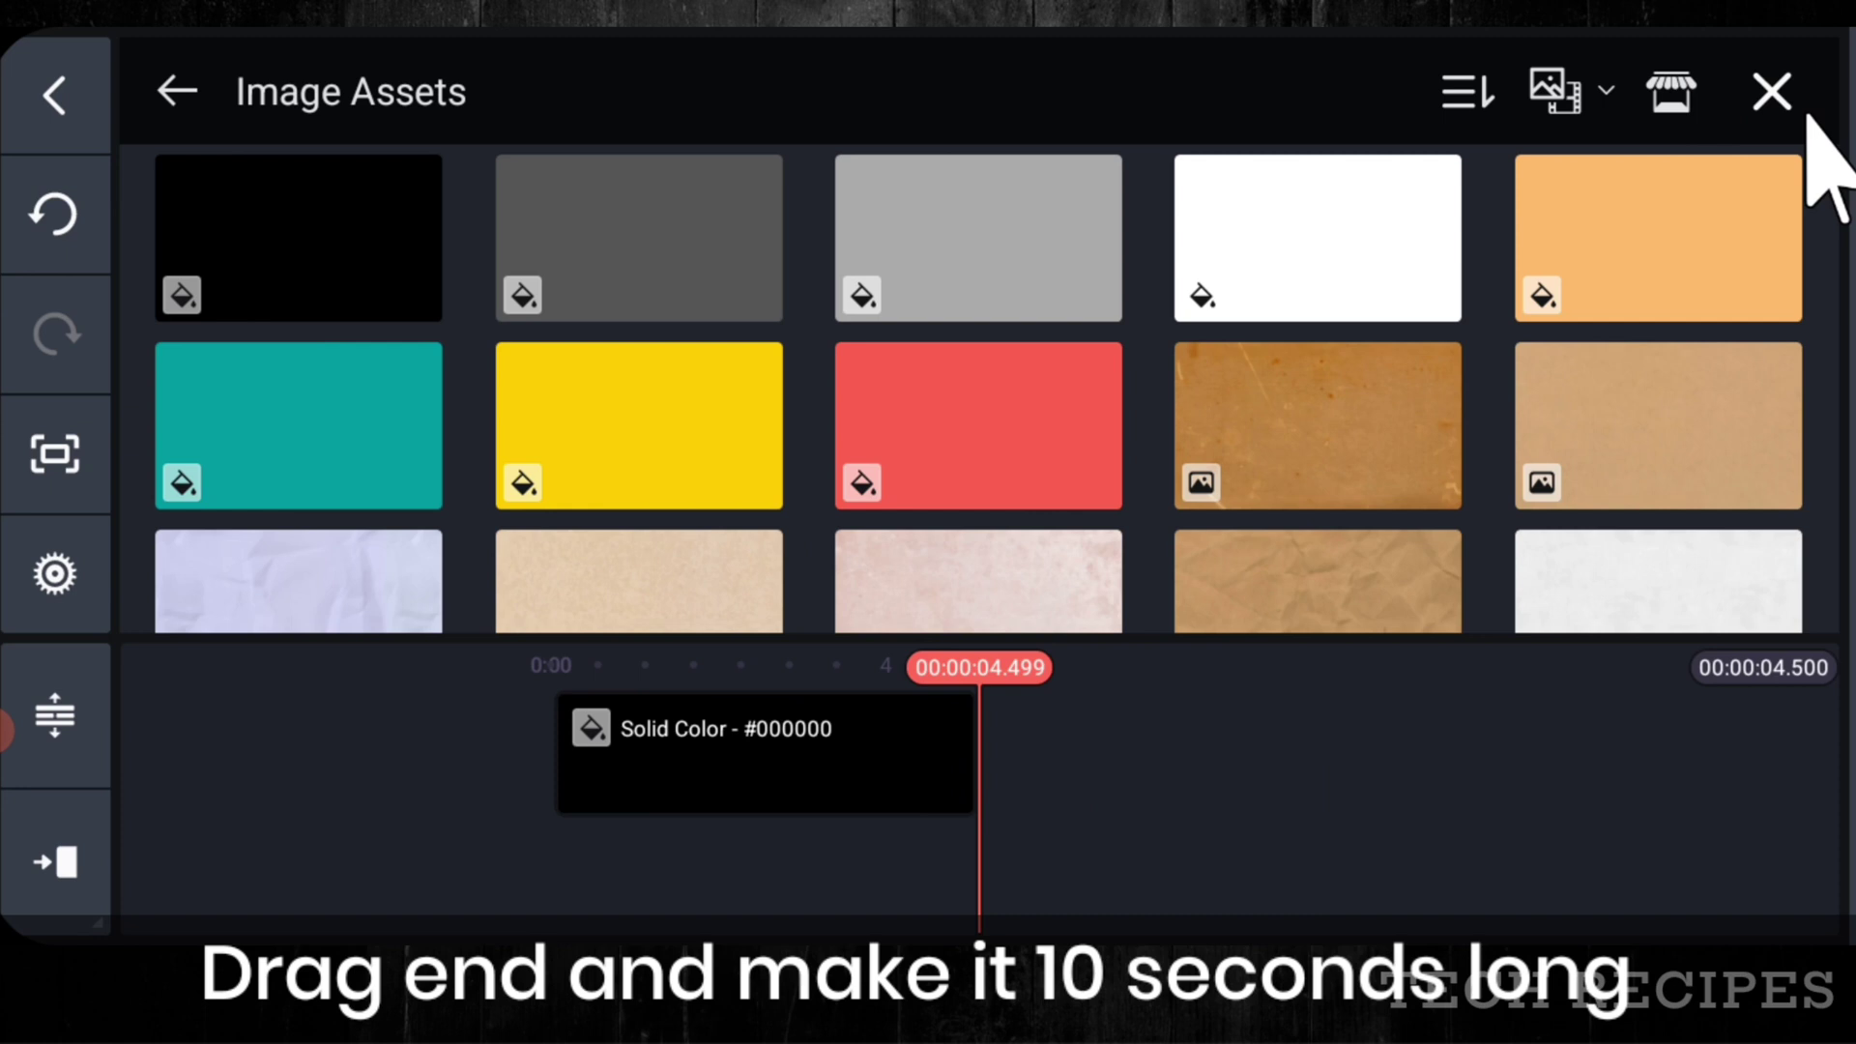
{"action": "left_click", "coordinate": [1771, 94]}
- Stretch the black clip to about 10 seconds long
{"action": "left_click", "coordinate": [937, 785]}
{"action": "left_click_drag", "start_coordinate": [991, 740], "coordinate": [1333, 802]}
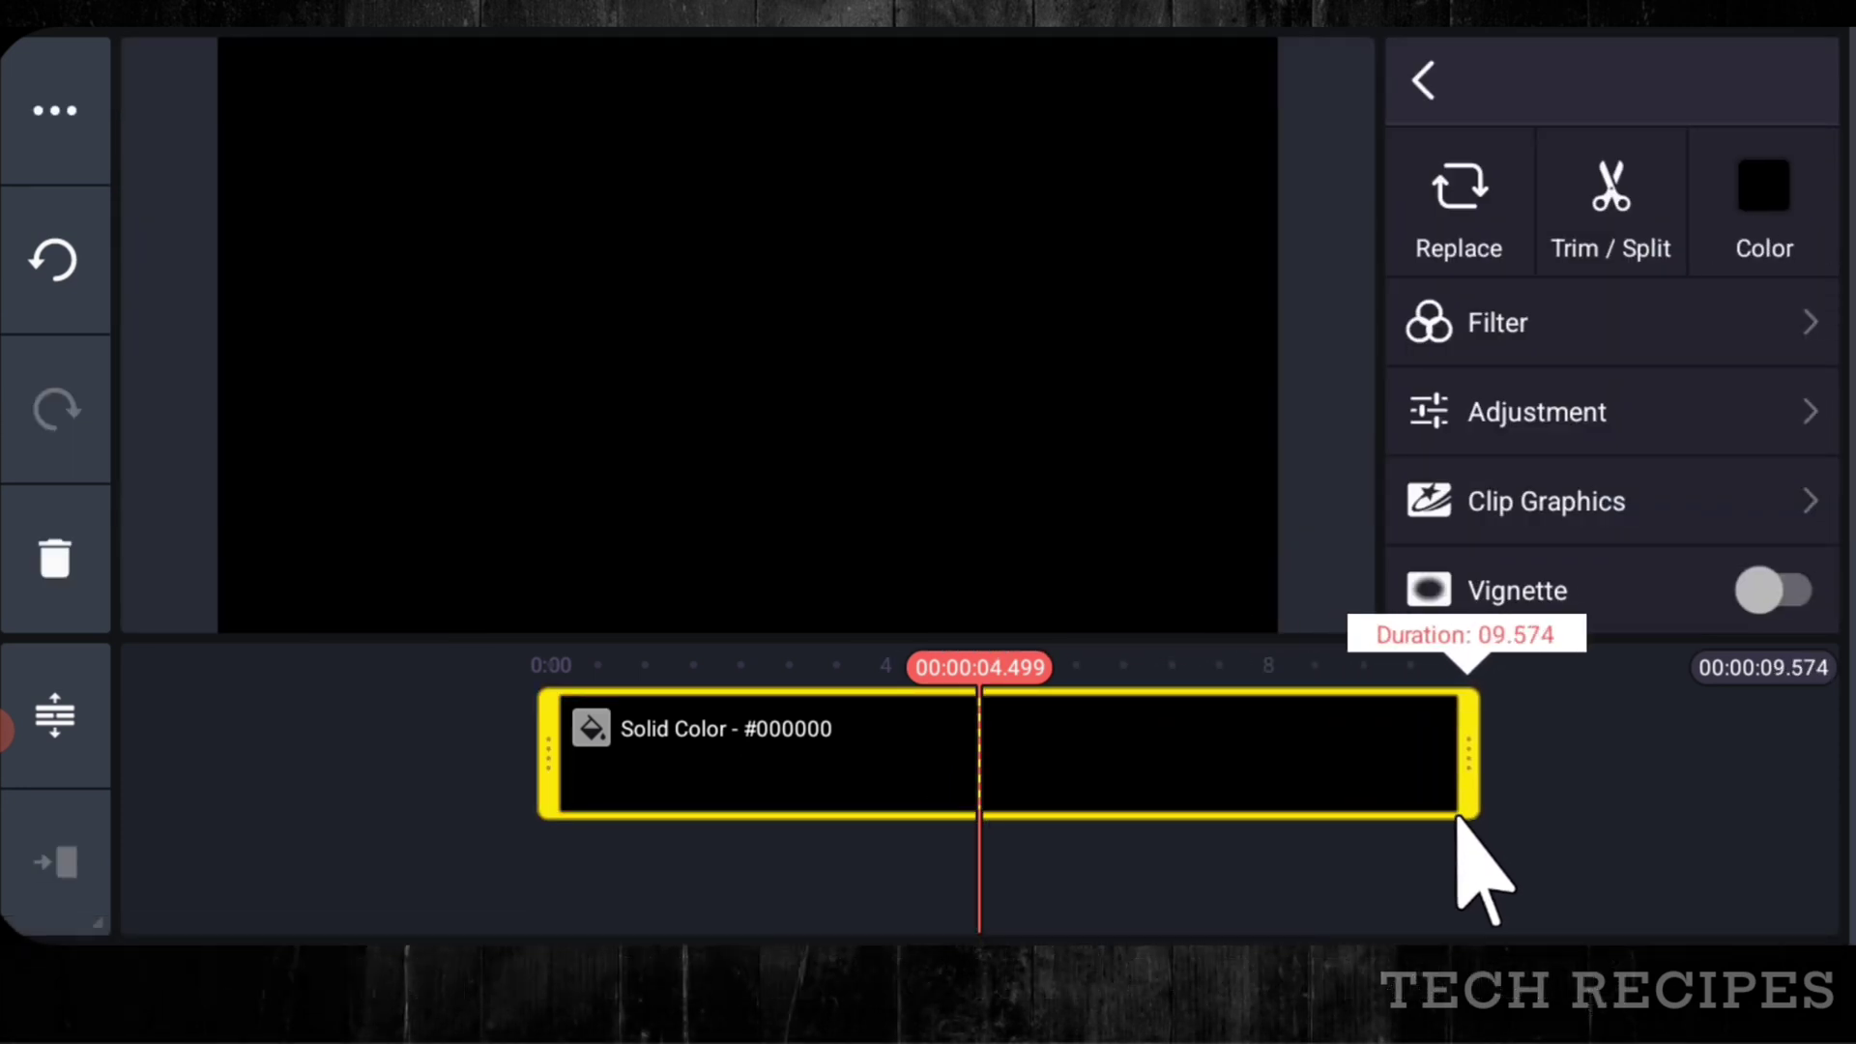
{"action": "left_click_drag", "start_coordinate": [1498, 834], "coordinate": [1242, 926]}
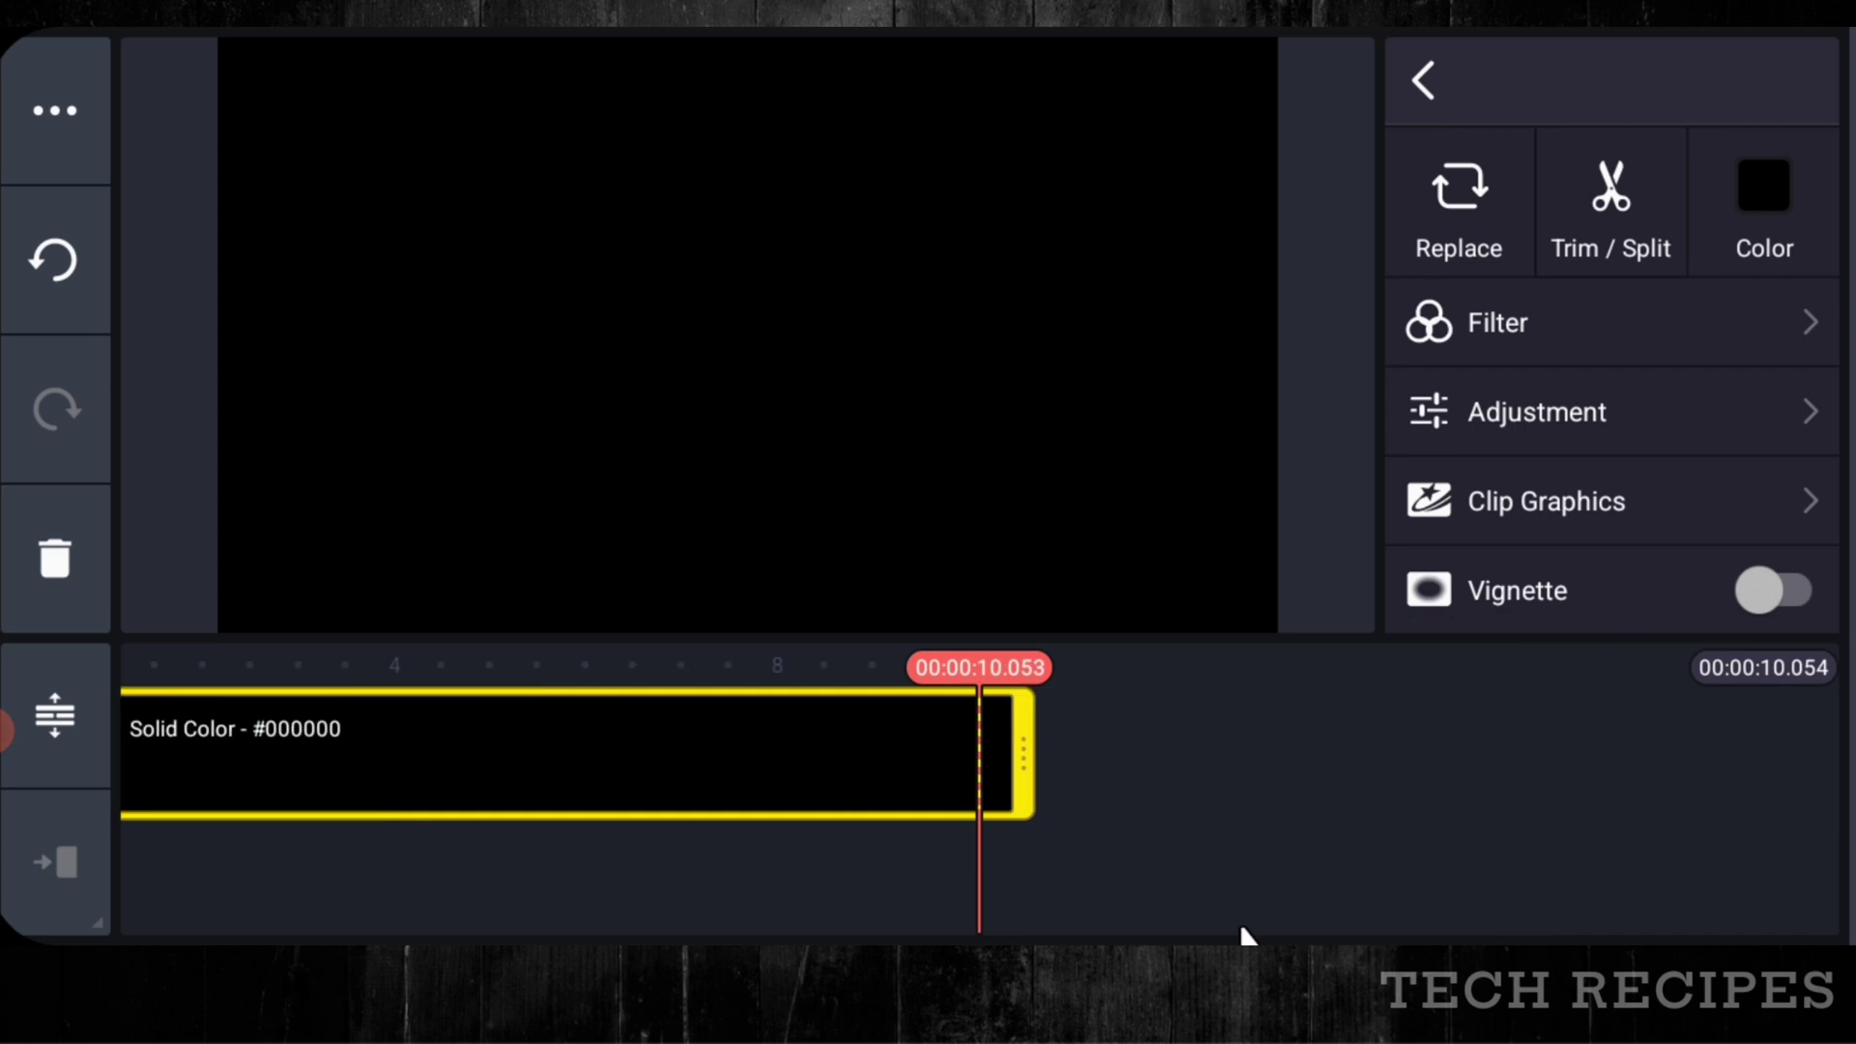
{"action": "left_click", "coordinate": [1097, 768]}
{"action": "left_click_drag", "start_coordinate": [623, 865], "coordinate": [1637, 945]}
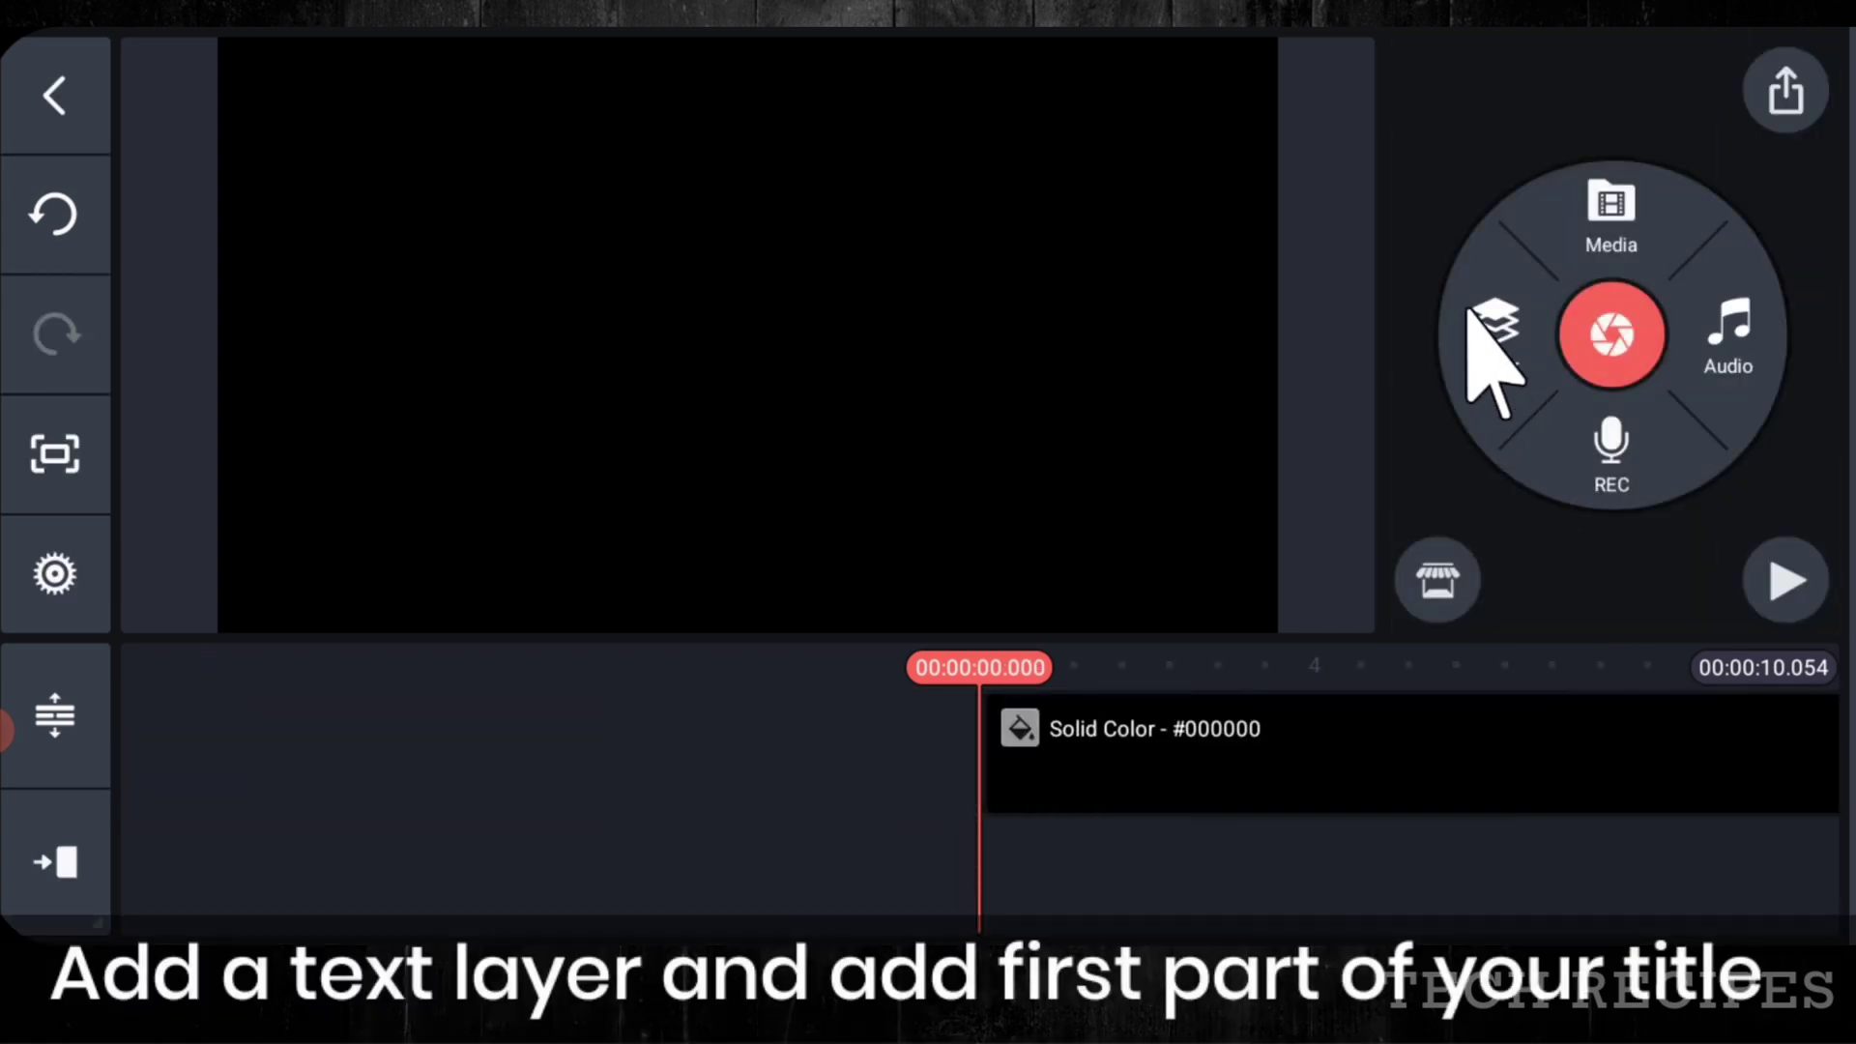
- Add a CINEMATIC text layer and move it to the frame centre
{"action": "left_click", "coordinate": [1493, 328]}
{"action": "left_click", "coordinate": [1389, 389]}
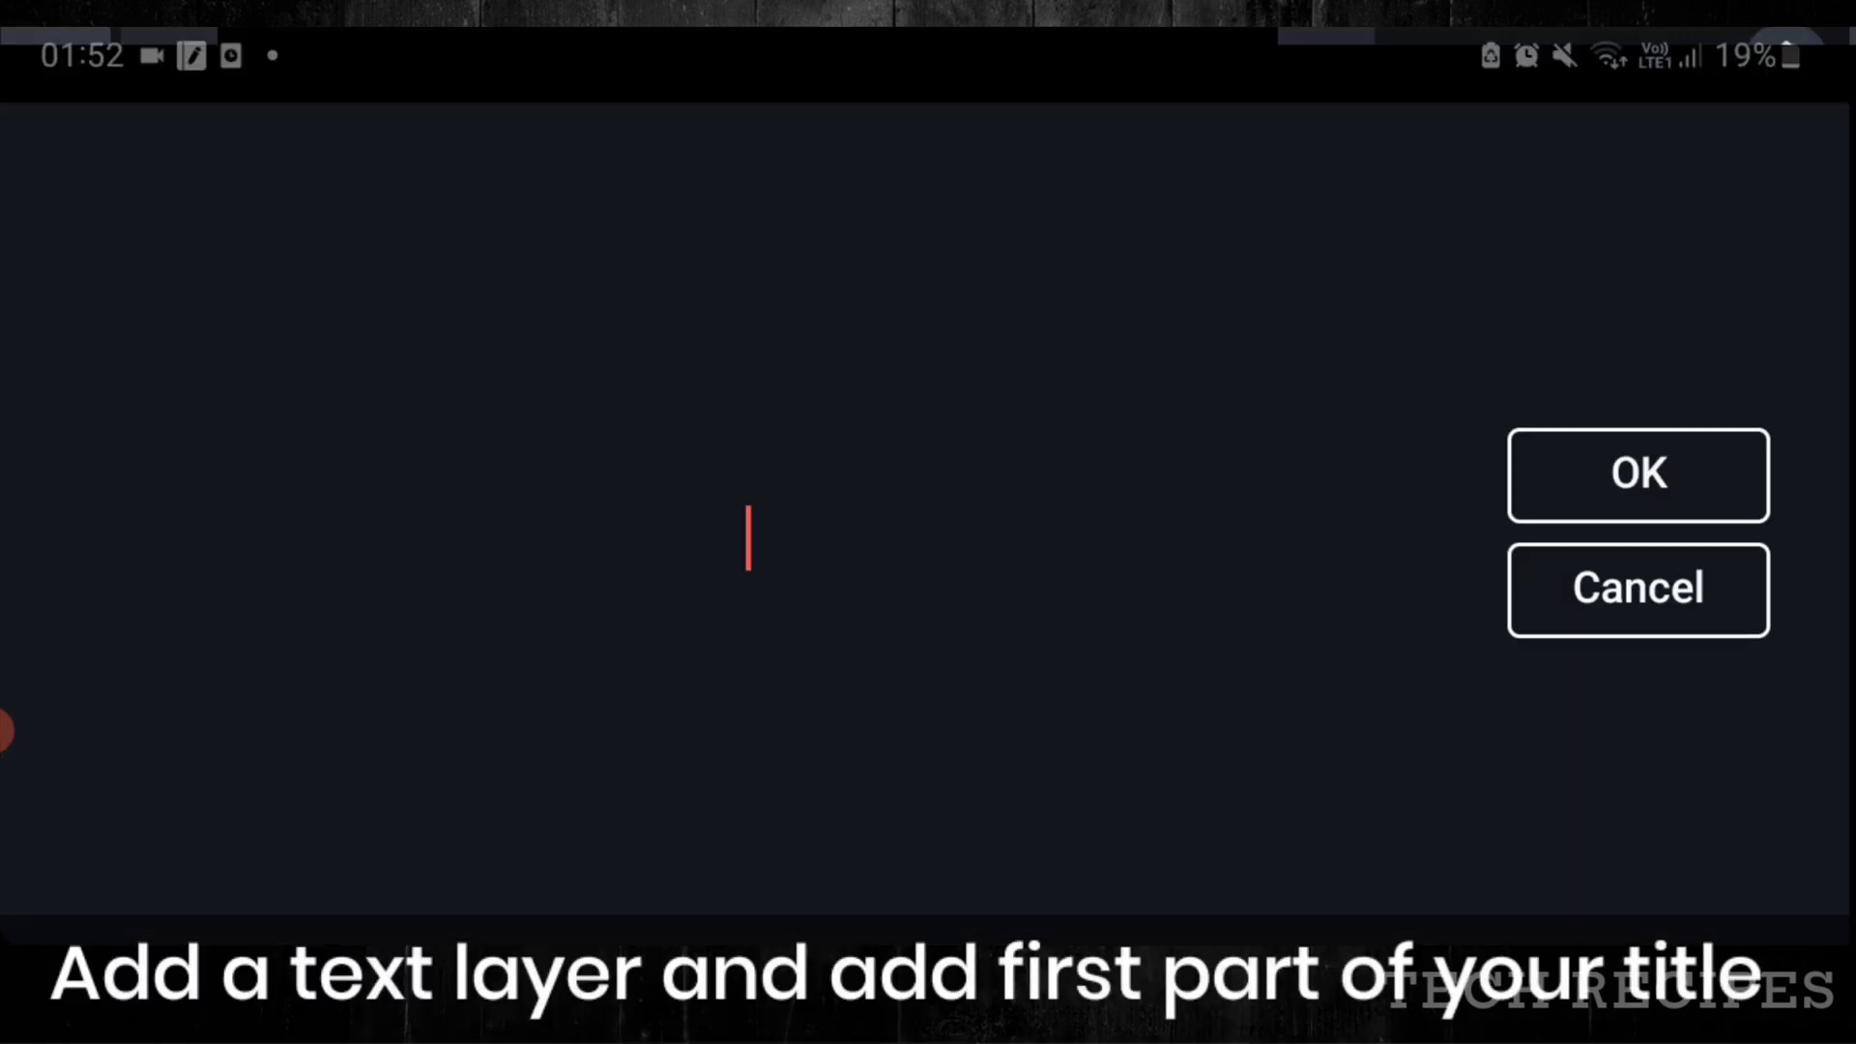
{"action": "left_click", "coordinate": [592, 822]}
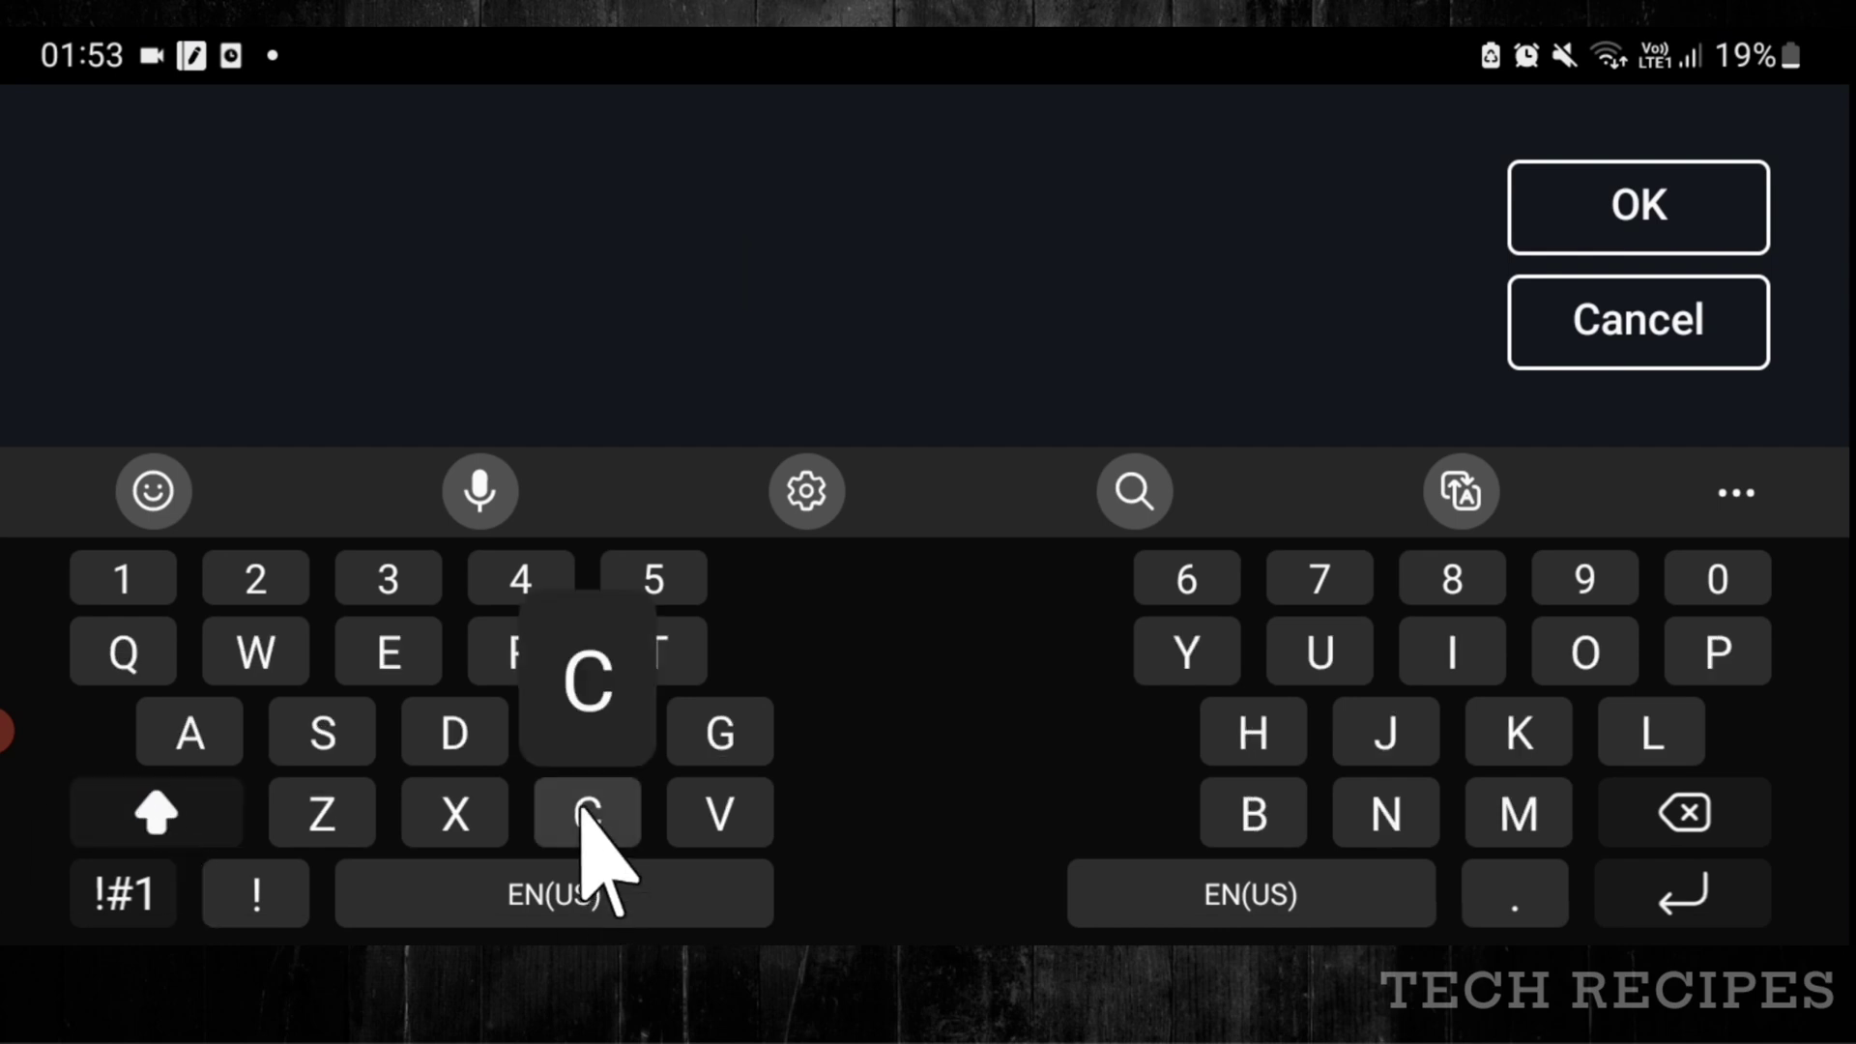
{"action": "left_click", "coordinate": [1451, 652]}
{"action": "left_click", "coordinate": [1401, 803]}
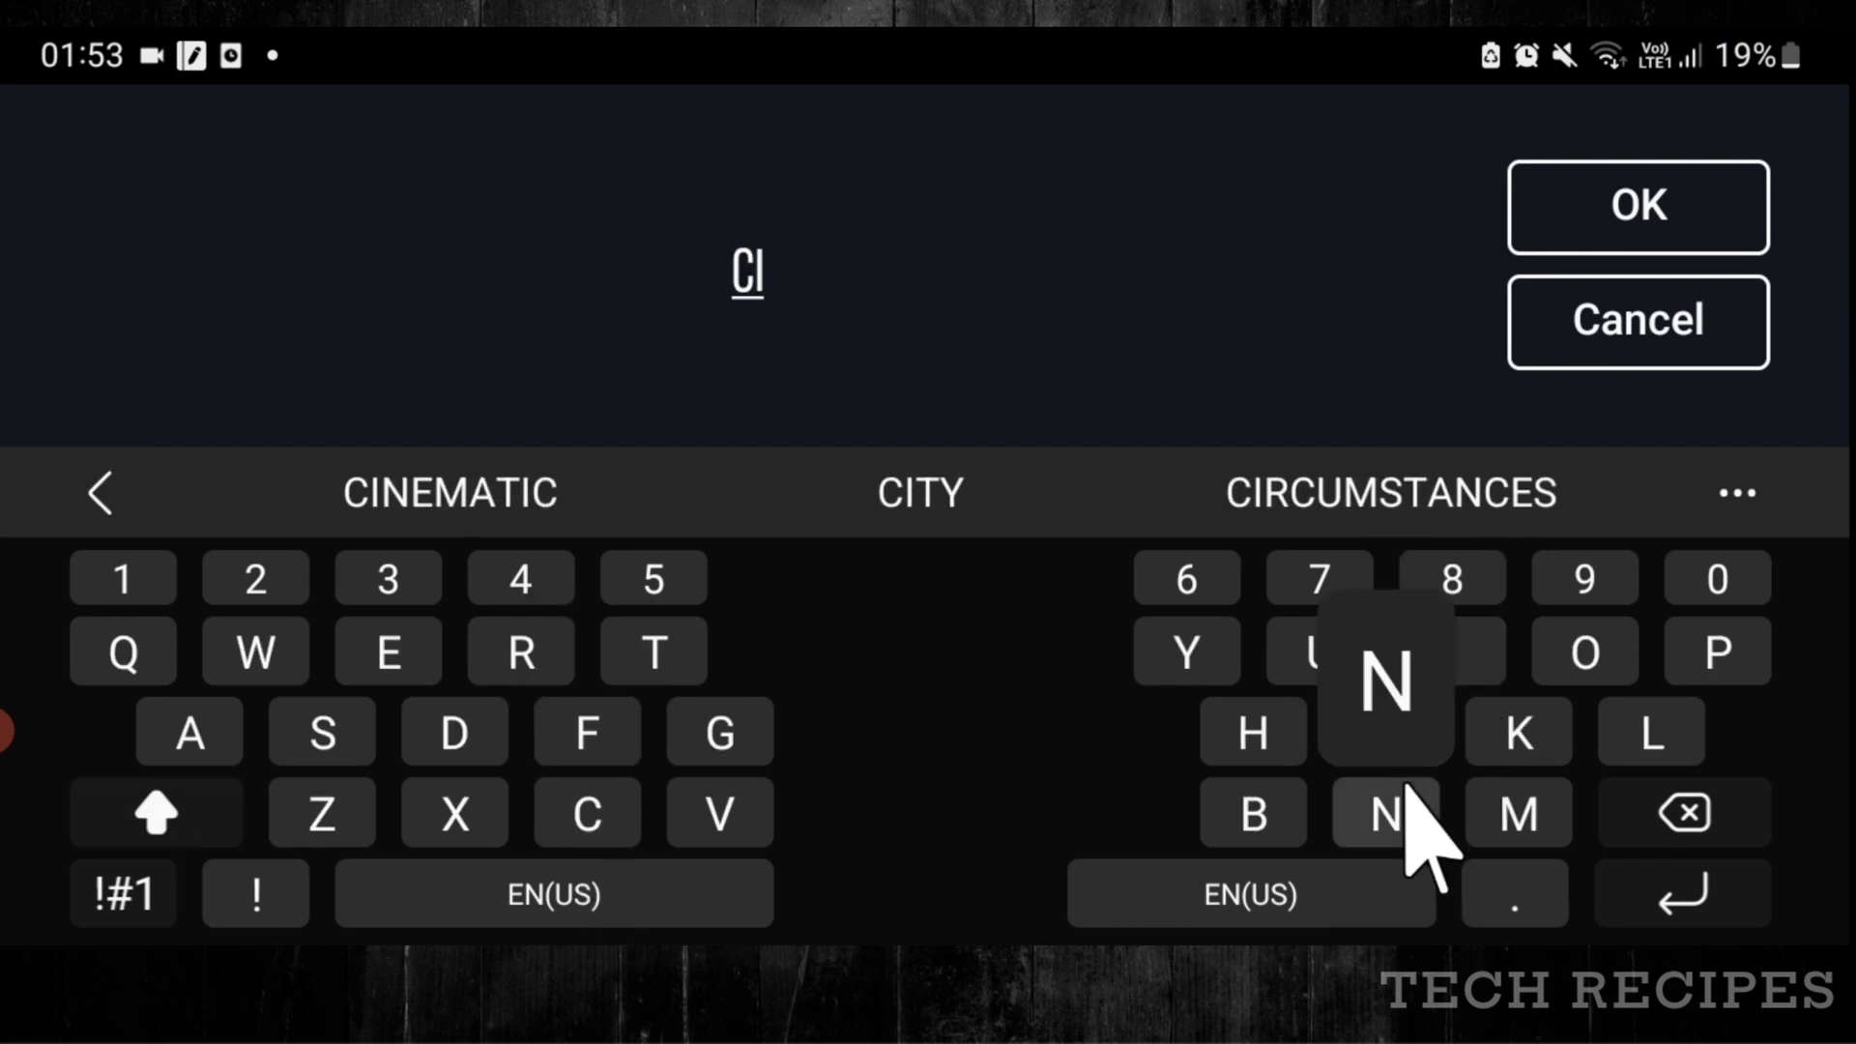
{"action": "left_click", "coordinate": [454, 498]}
{"action": "left_click", "coordinate": [1649, 232]}
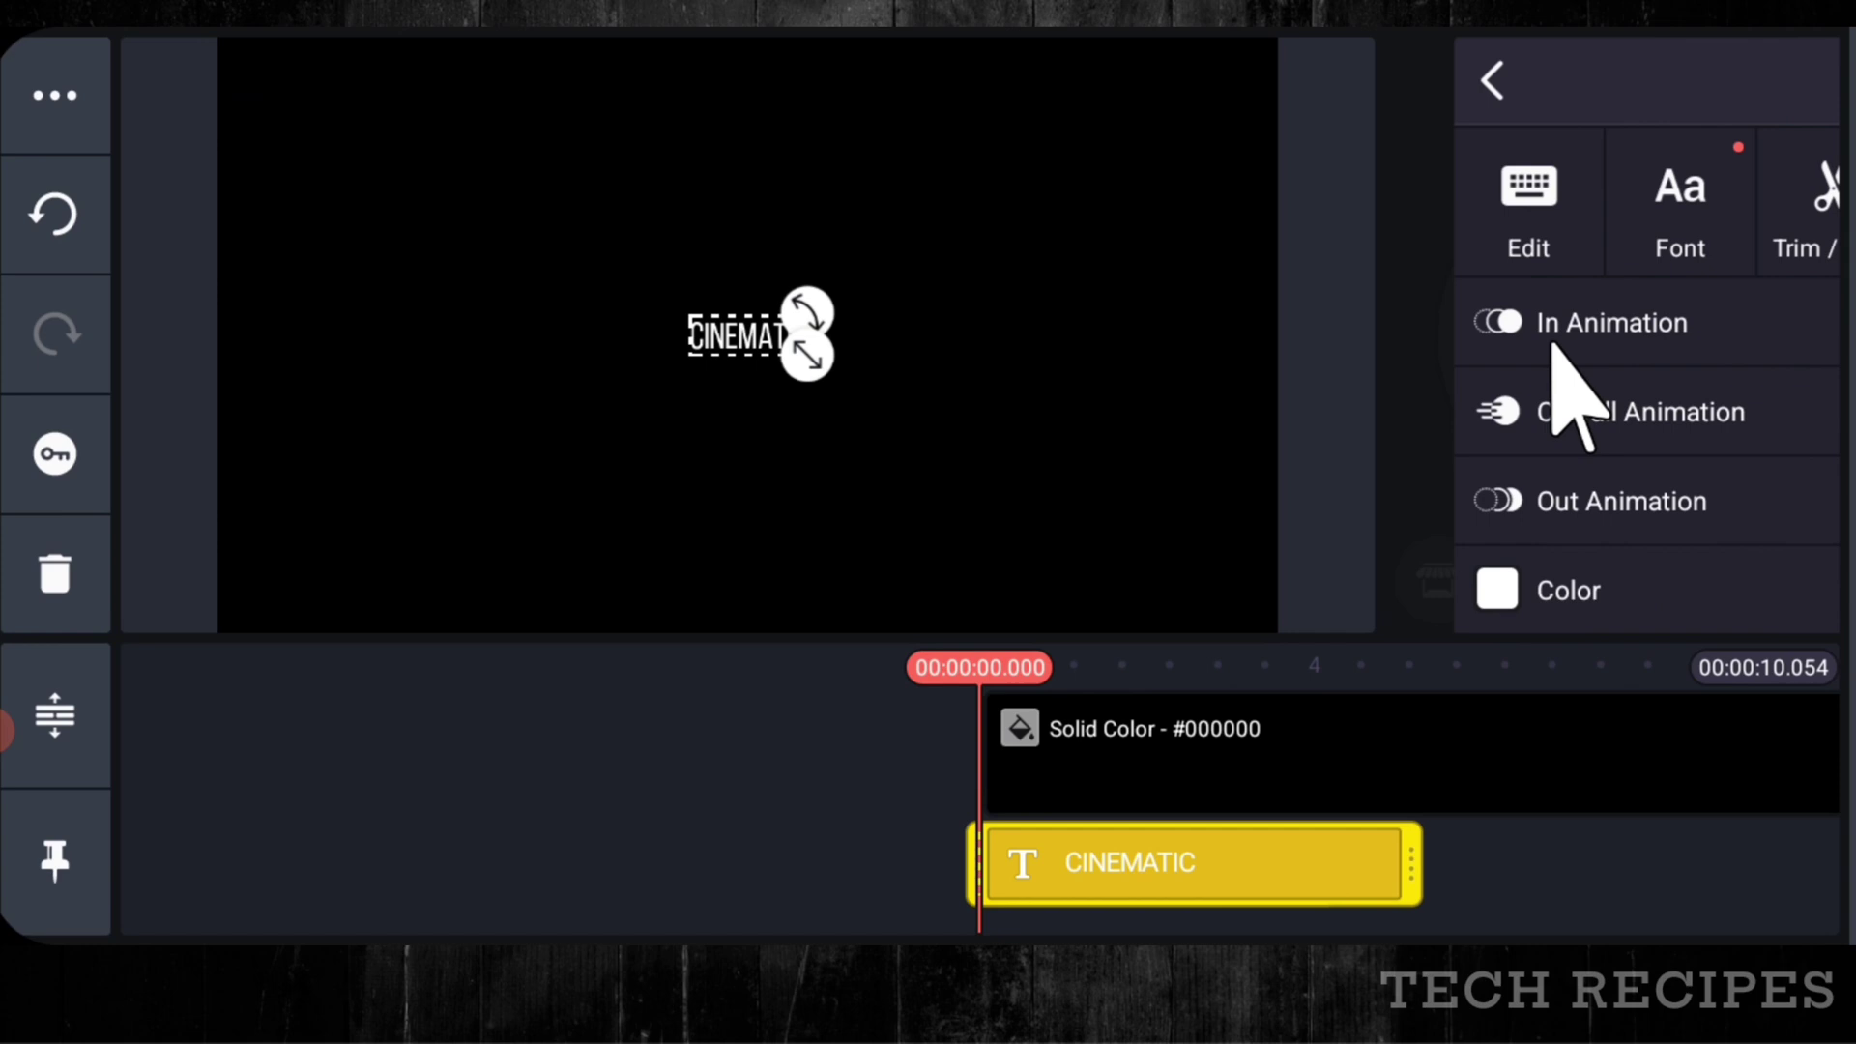
{"action": "left_click_drag", "start_coordinate": [821, 386], "coordinate": [738, 352]}
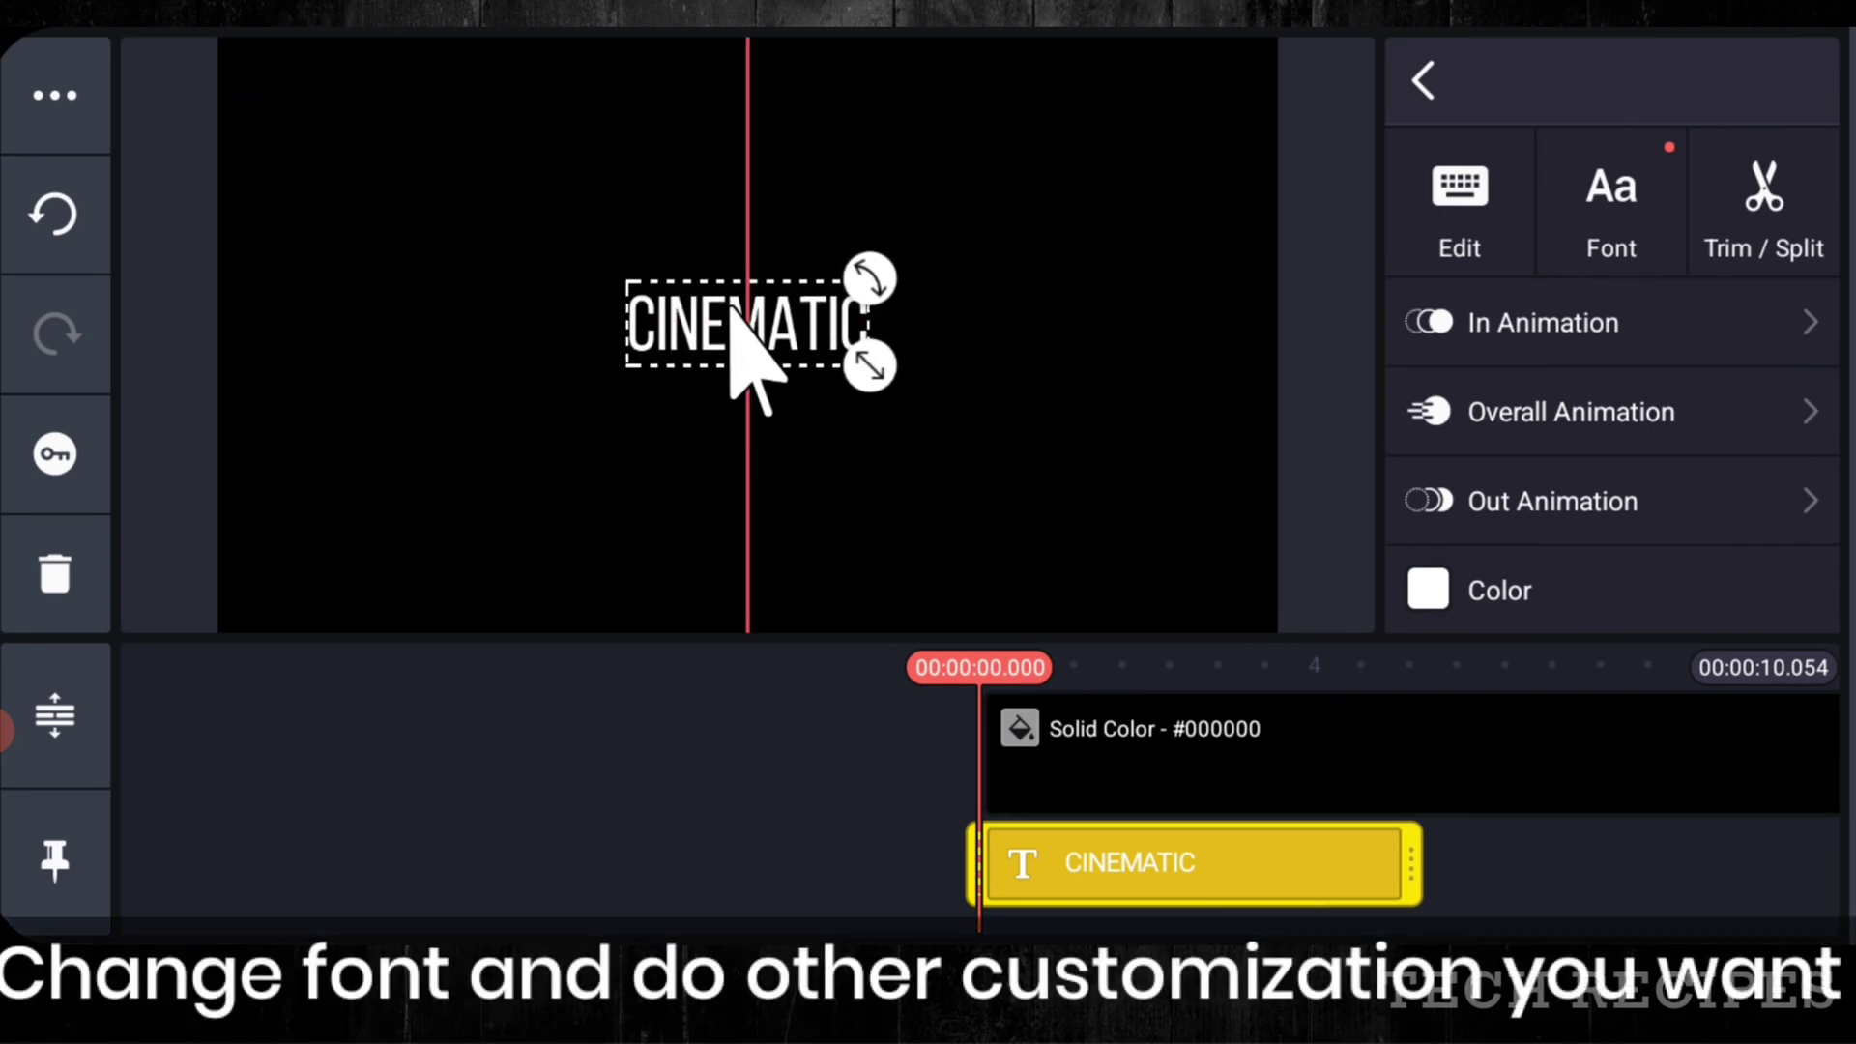
- Set CINEMATIC to the BEBASNEUEBOOK font with +5 character spacing
{"action": "left_click", "coordinate": [1603, 237]}
{"action": "left_click_drag", "start_coordinate": [650, 518], "coordinate": [694, 686]}
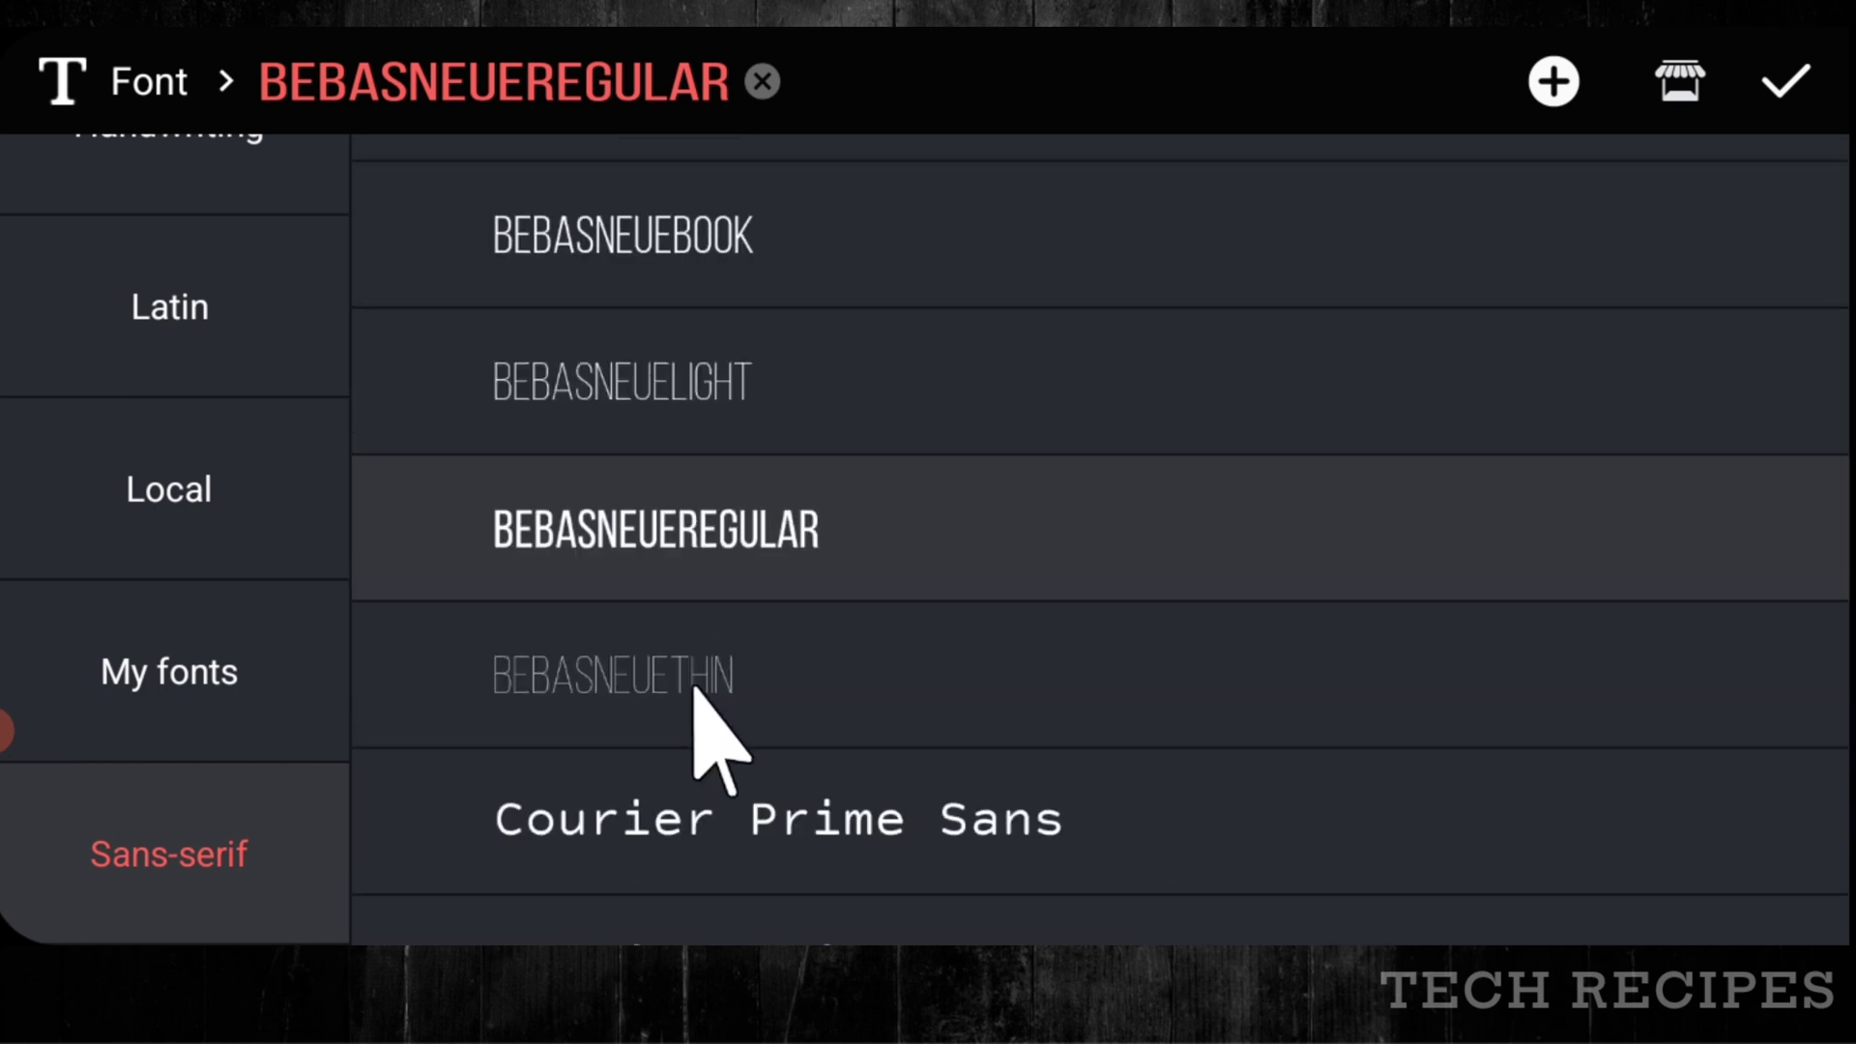
{"action": "left_click", "coordinate": [642, 295]}
{"action": "left_click", "coordinate": [1772, 83]}
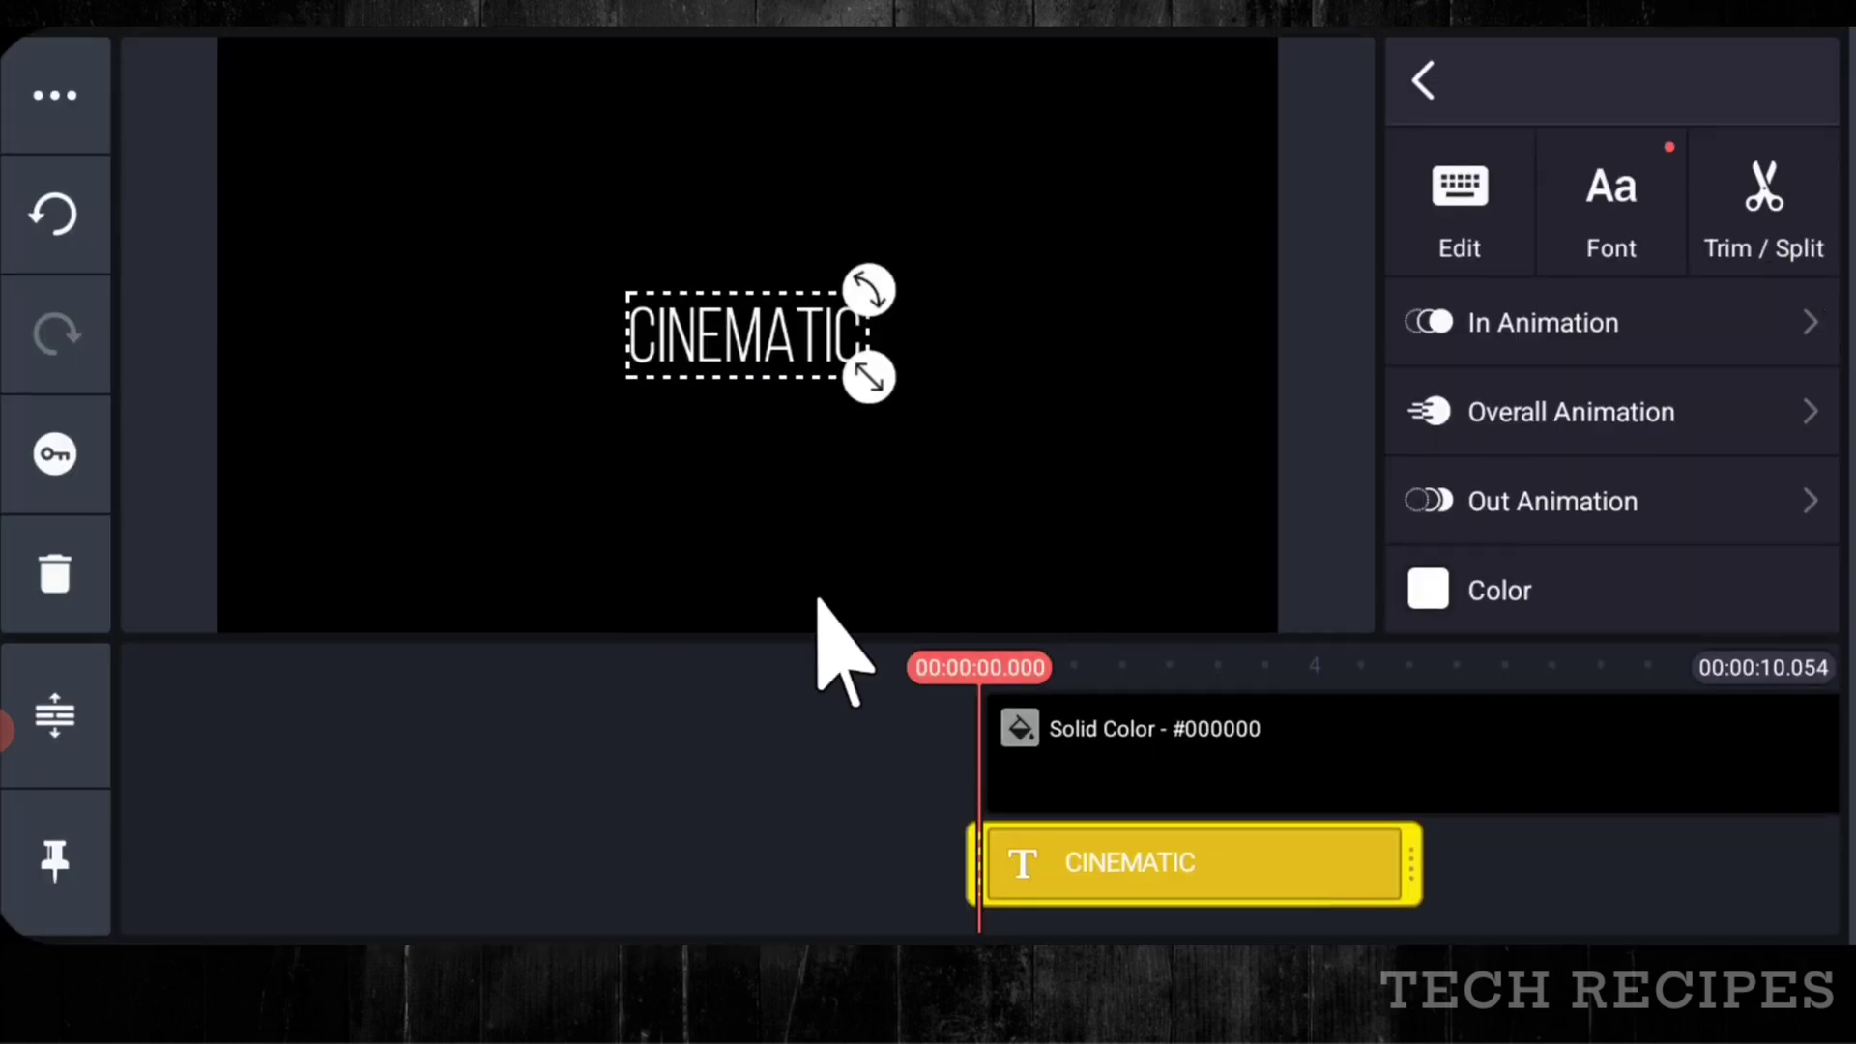
{"action": "left_click_drag", "start_coordinate": [1467, 446], "coordinate": [1557, 220]}
{"action": "left_click_drag", "start_coordinate": [1590, 462], "coordinate": [1627, 137]}
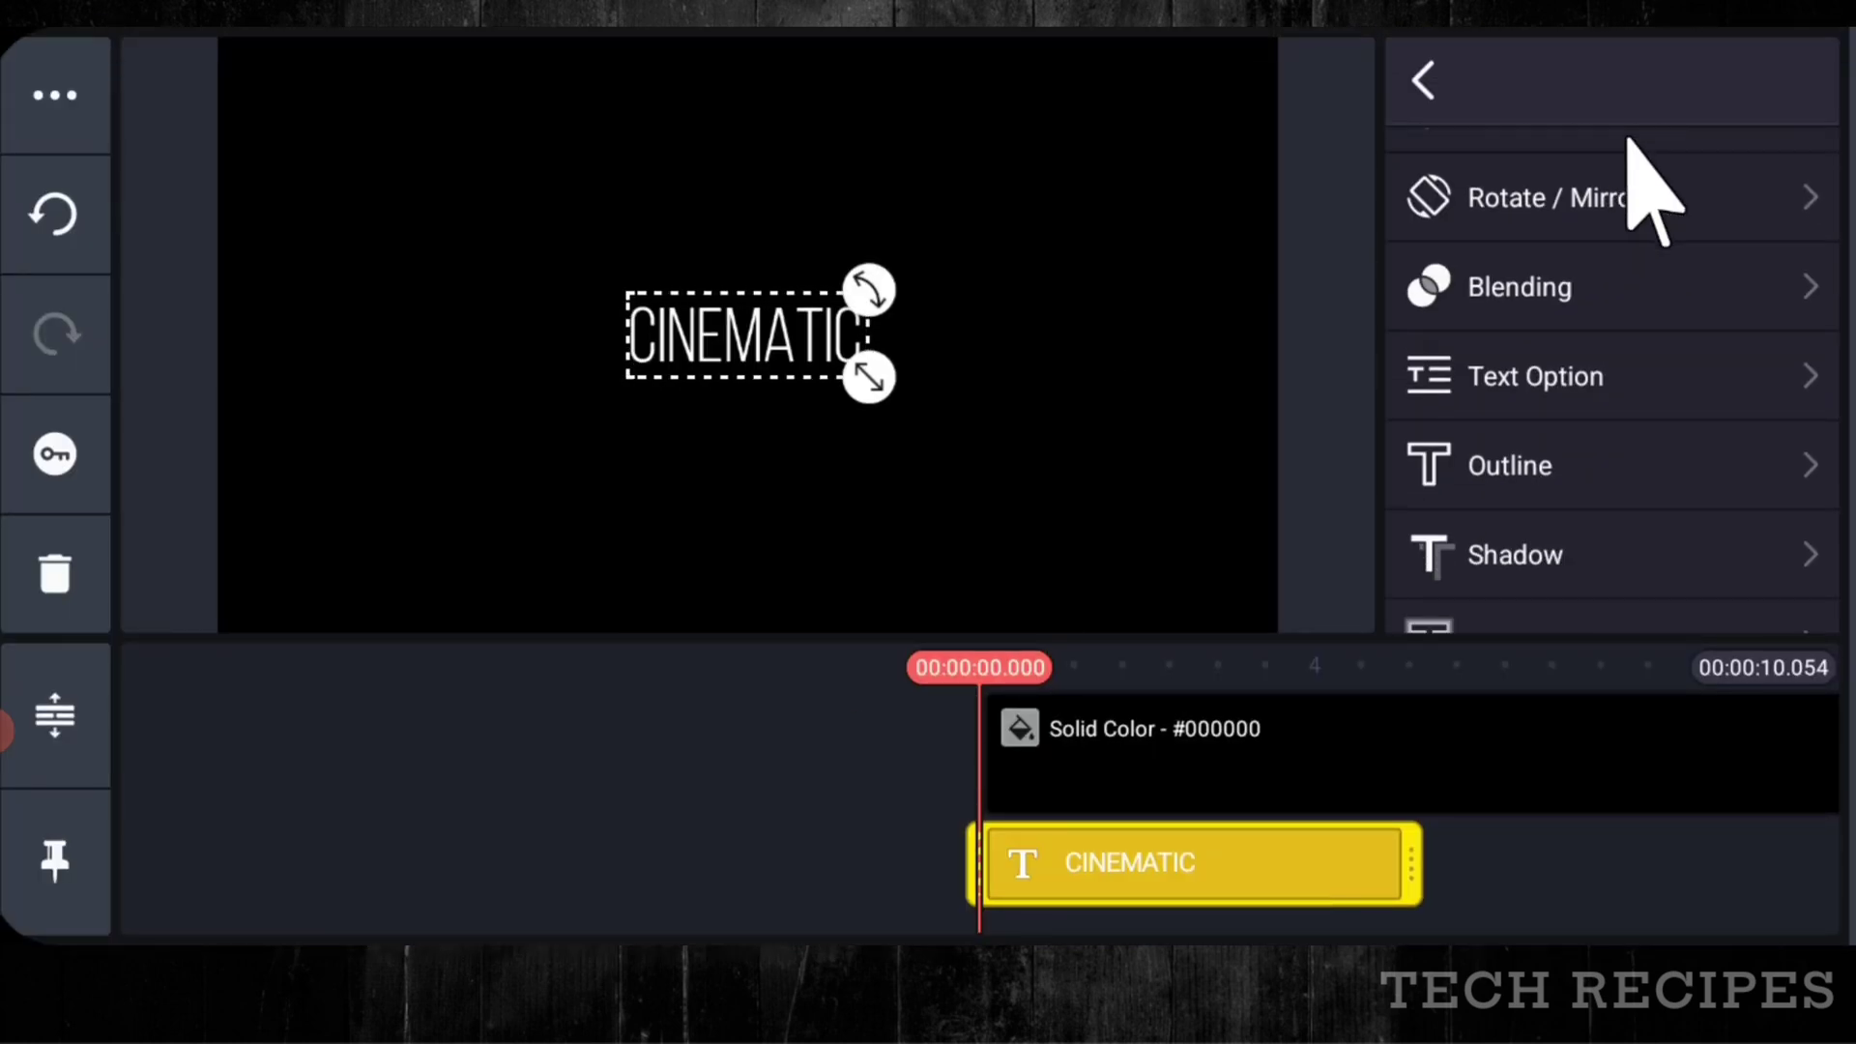
{"action": "left_click", "coordinate": [1577, 383]}
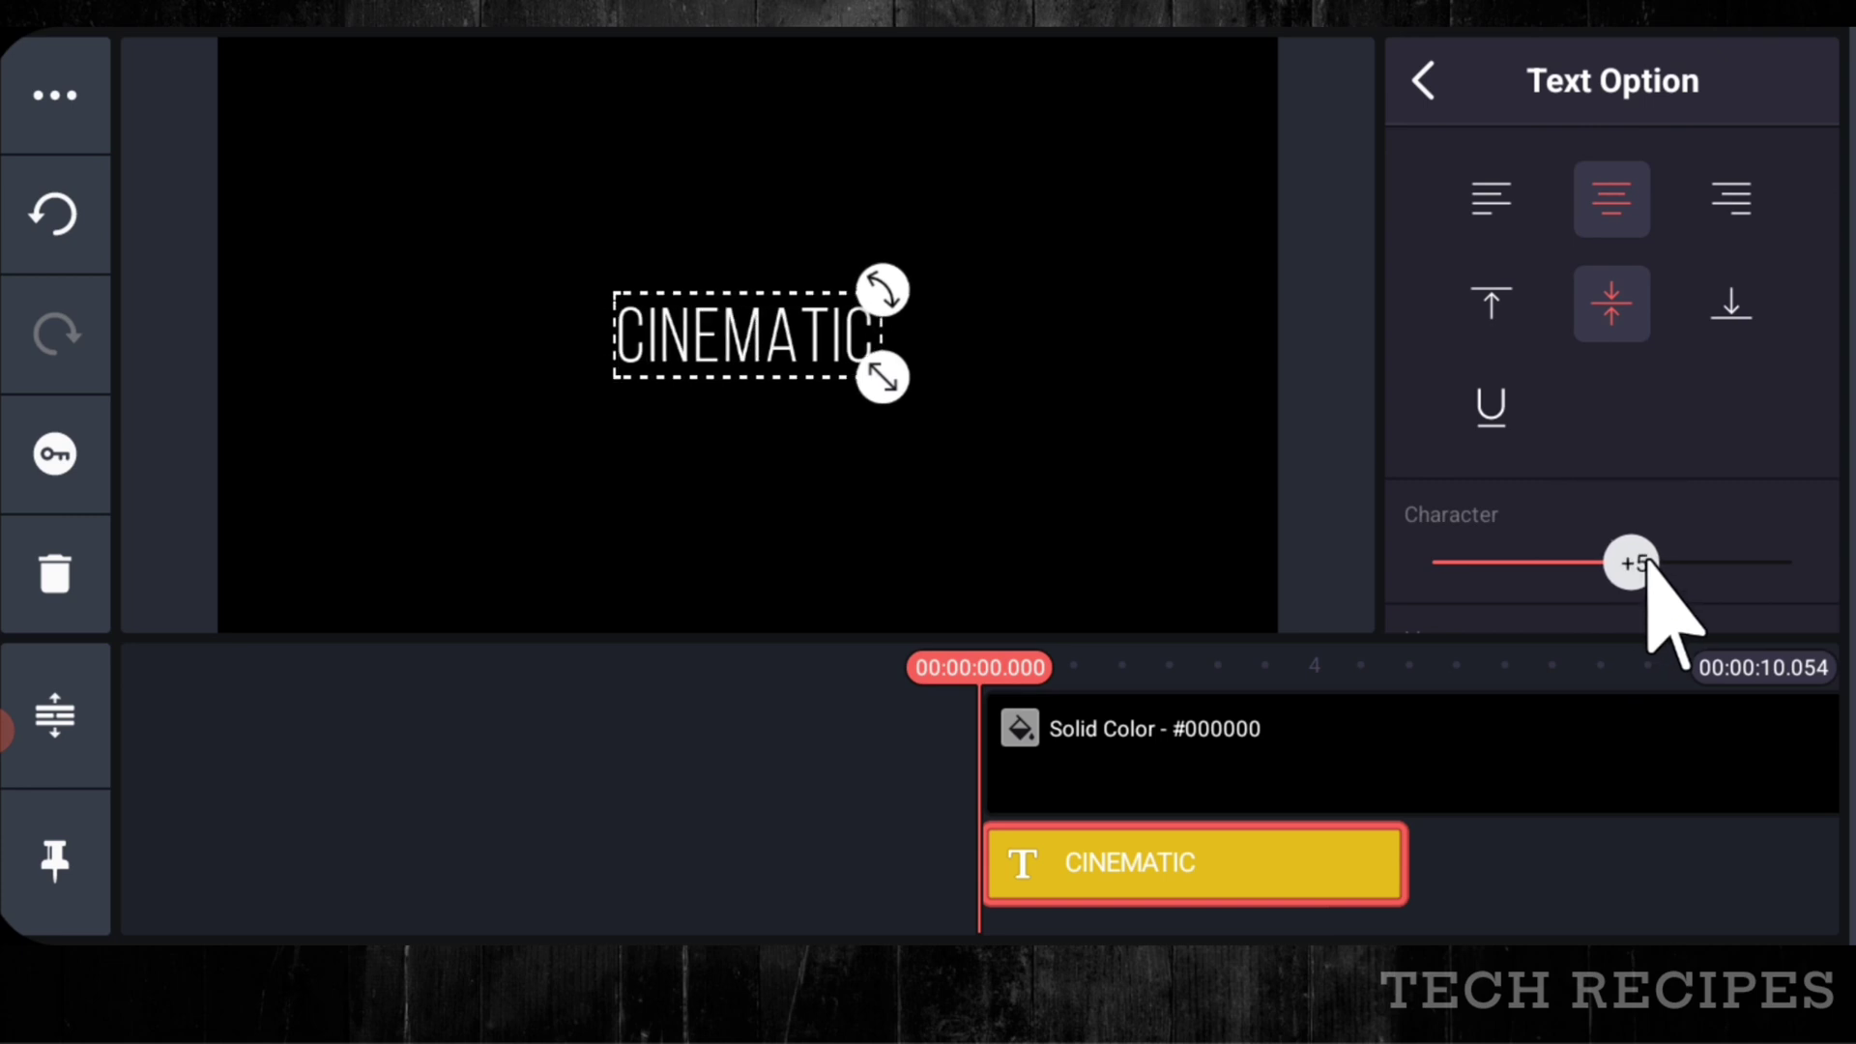
{"action": "left_click", "coordinate": [1553, 925]}
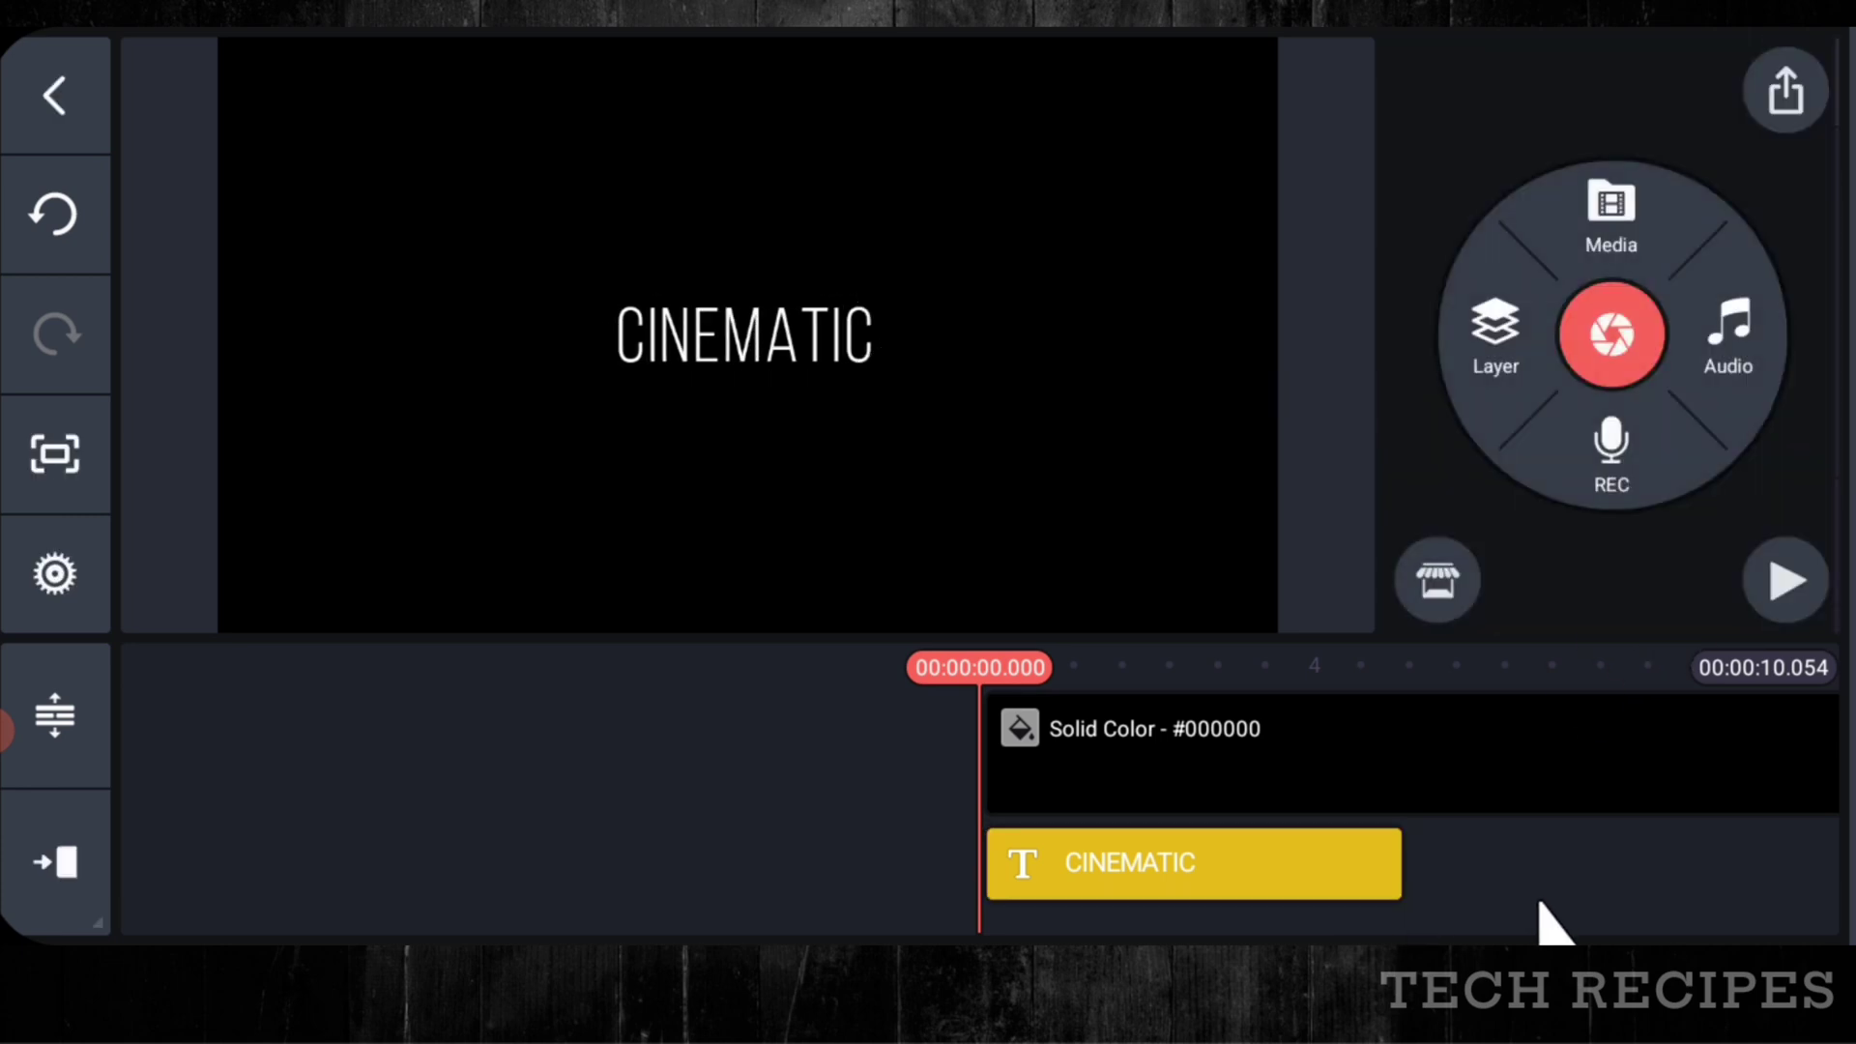
- Lengthen the CINEMATIC text clip to about 9 seconds
{"action": "left_click", "coordinate": [1179, 865]}
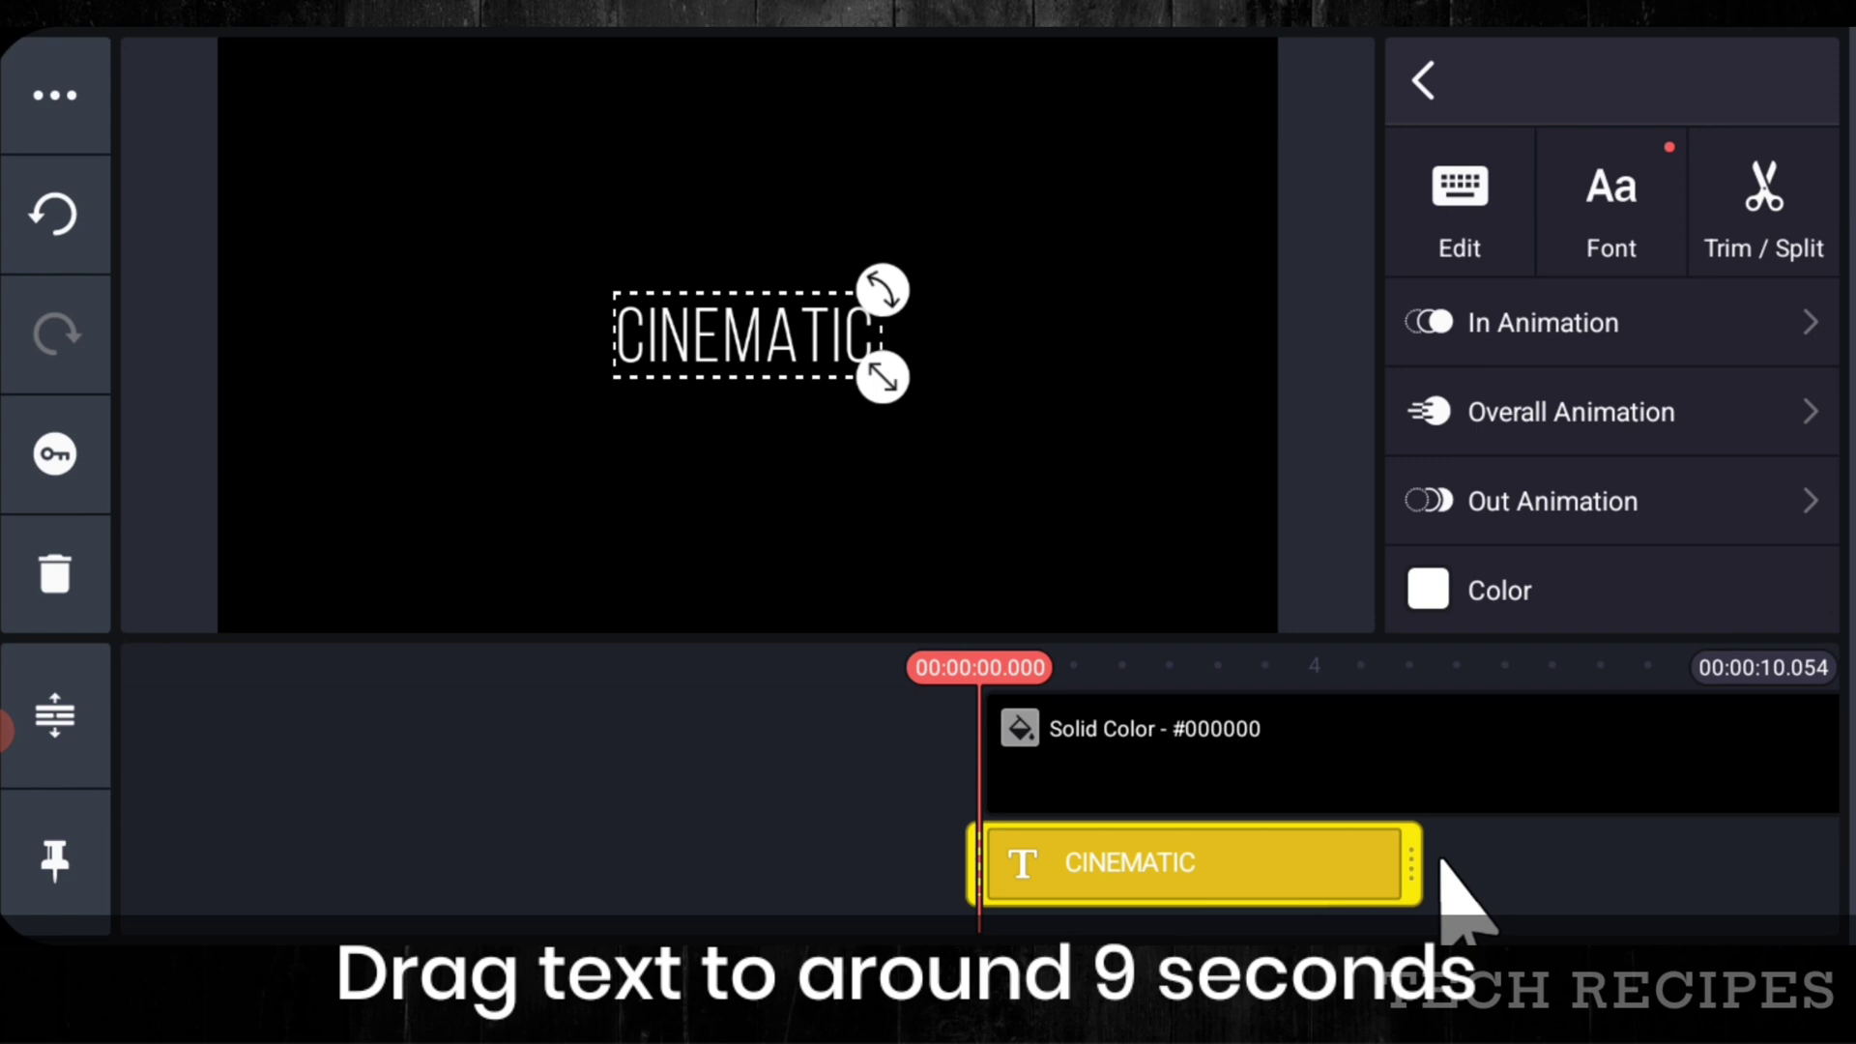
{"action": "left_click_drag", "start_coordinate": [1445, 865], "coordinate": [1842, 870]}
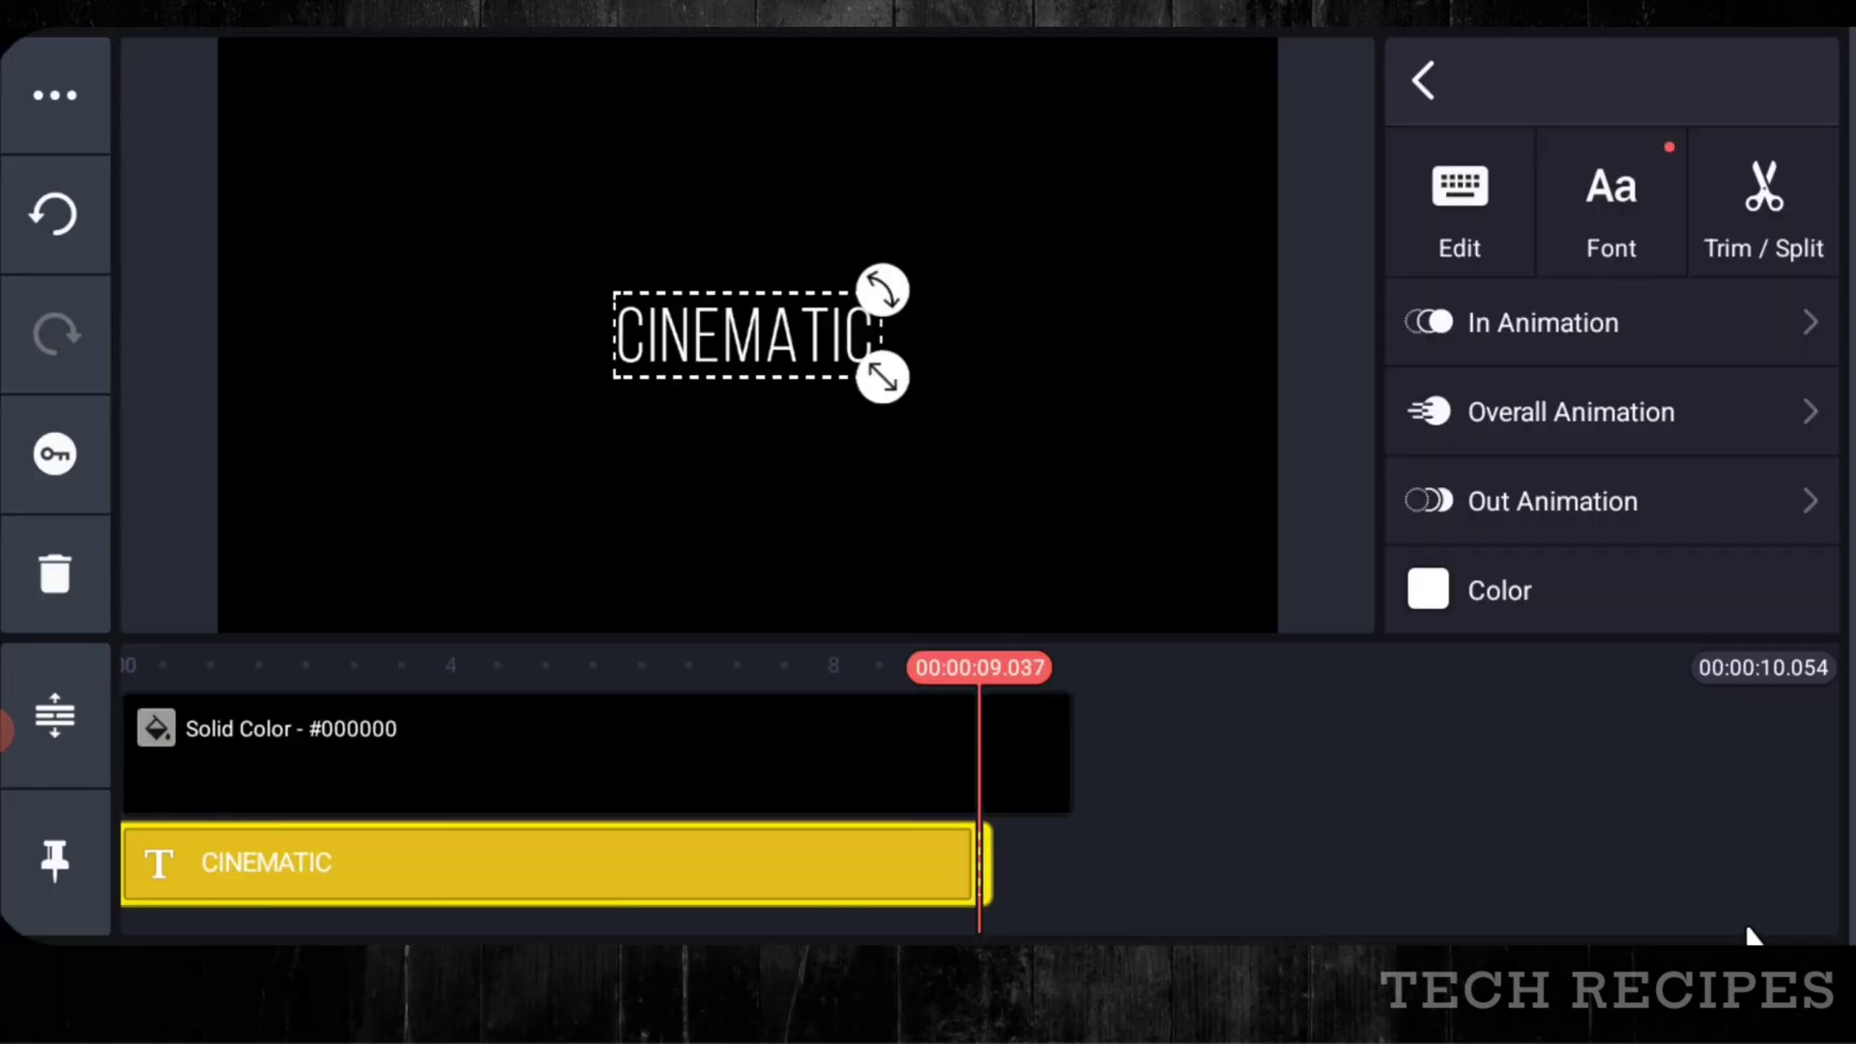
{"action": "left_click", "coordinate": [1141, 870]}
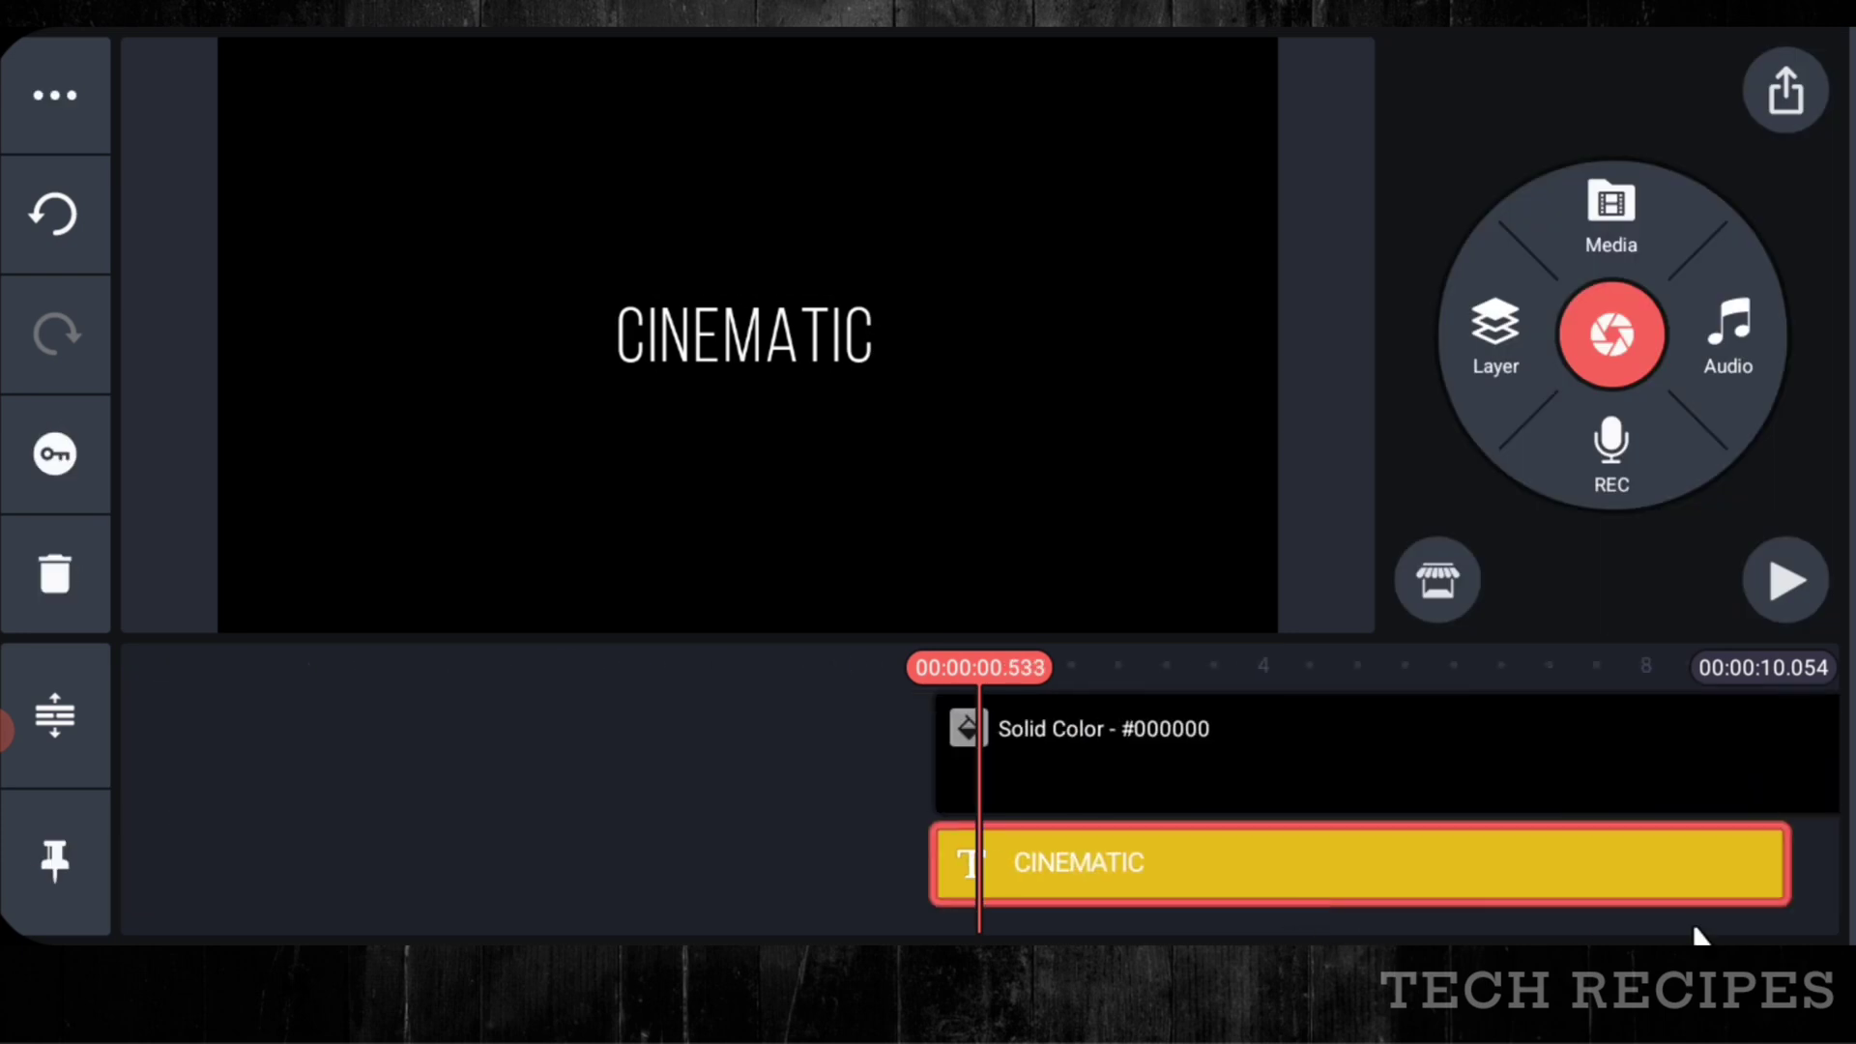
- Give the CINEMATIC clip 3-second Fade in and Fade out animations
{"action": "left_click", "coordinate": [1354, 865]}
{"action": "left_click", "coordinate": [1665, 321]}
{"action": "left_click", "coordinate": [1546, 276]}
{"action": "left_click_drag", "start_coordinate": [1760, 559], "coordinate": [1716, 565]}
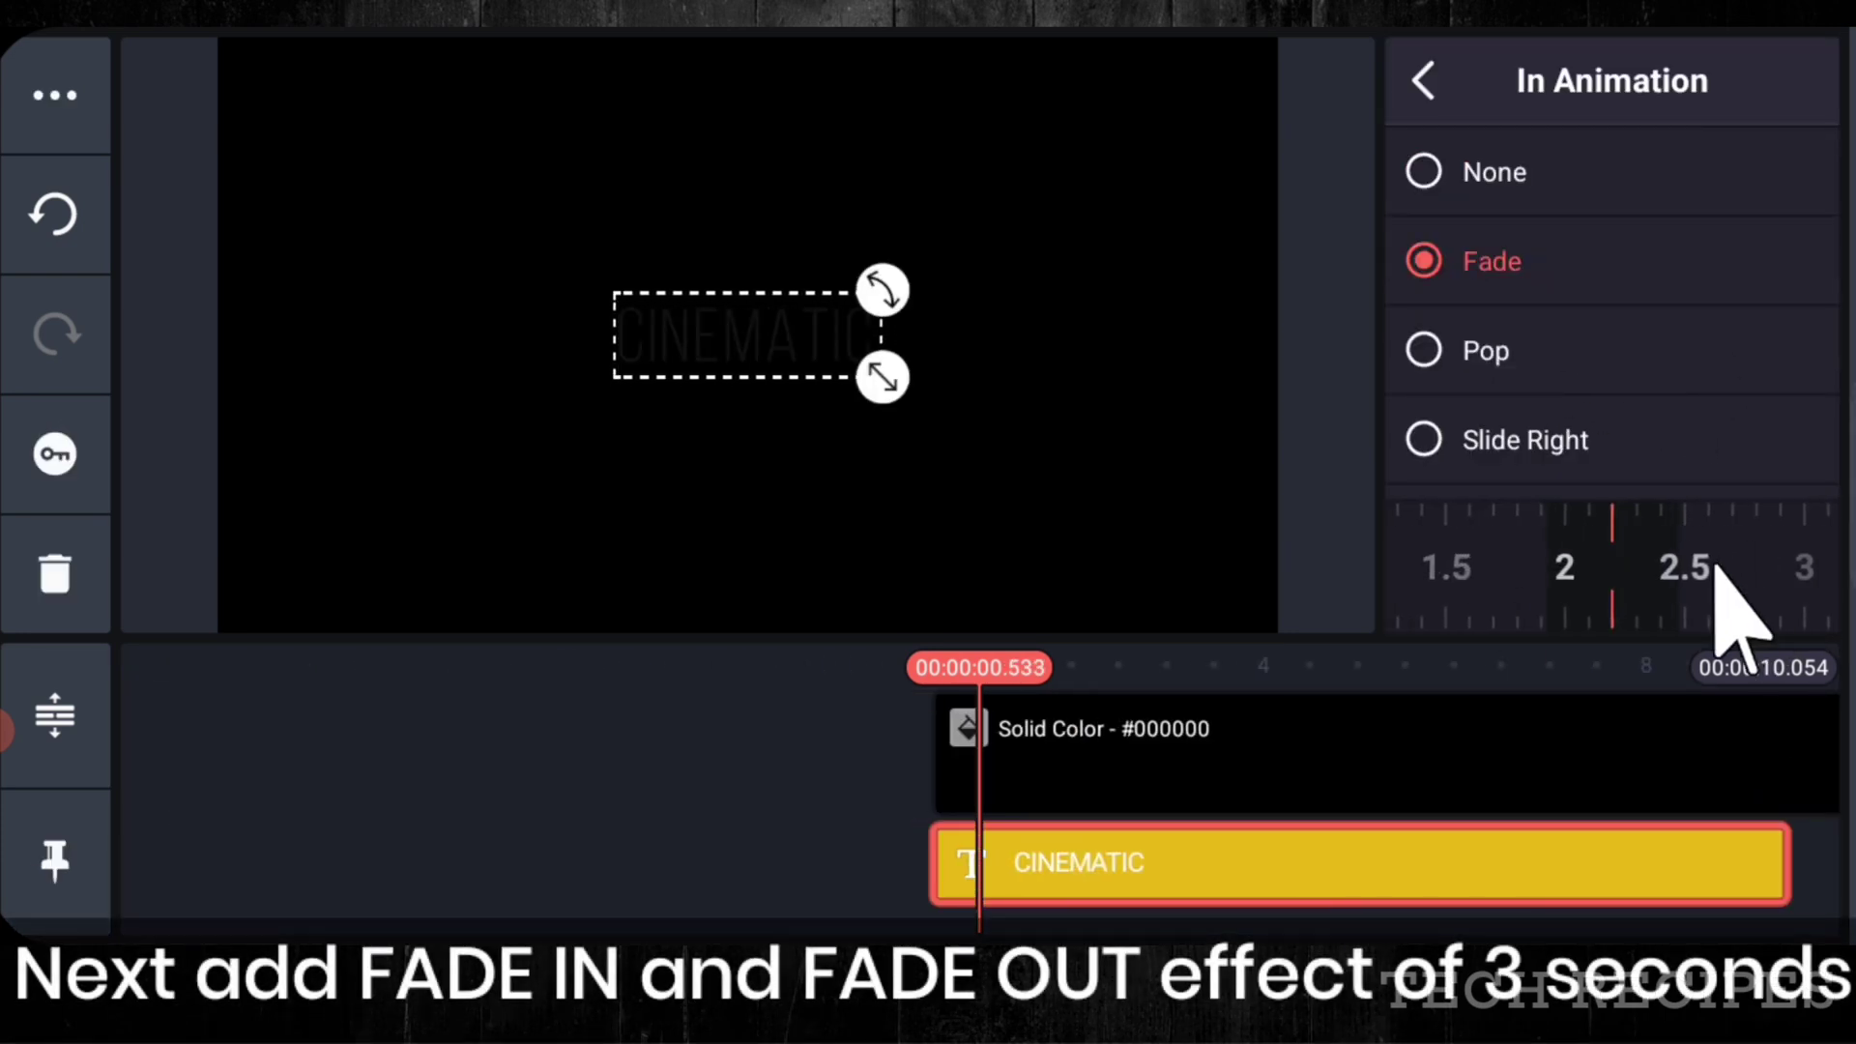
{"action": "left_click", "coordinate": [1421, 79]}
{"action": "left_click", "coordinate": [1576, 495]}
{"action": "left_click", "coordinate": [1585, 290]}
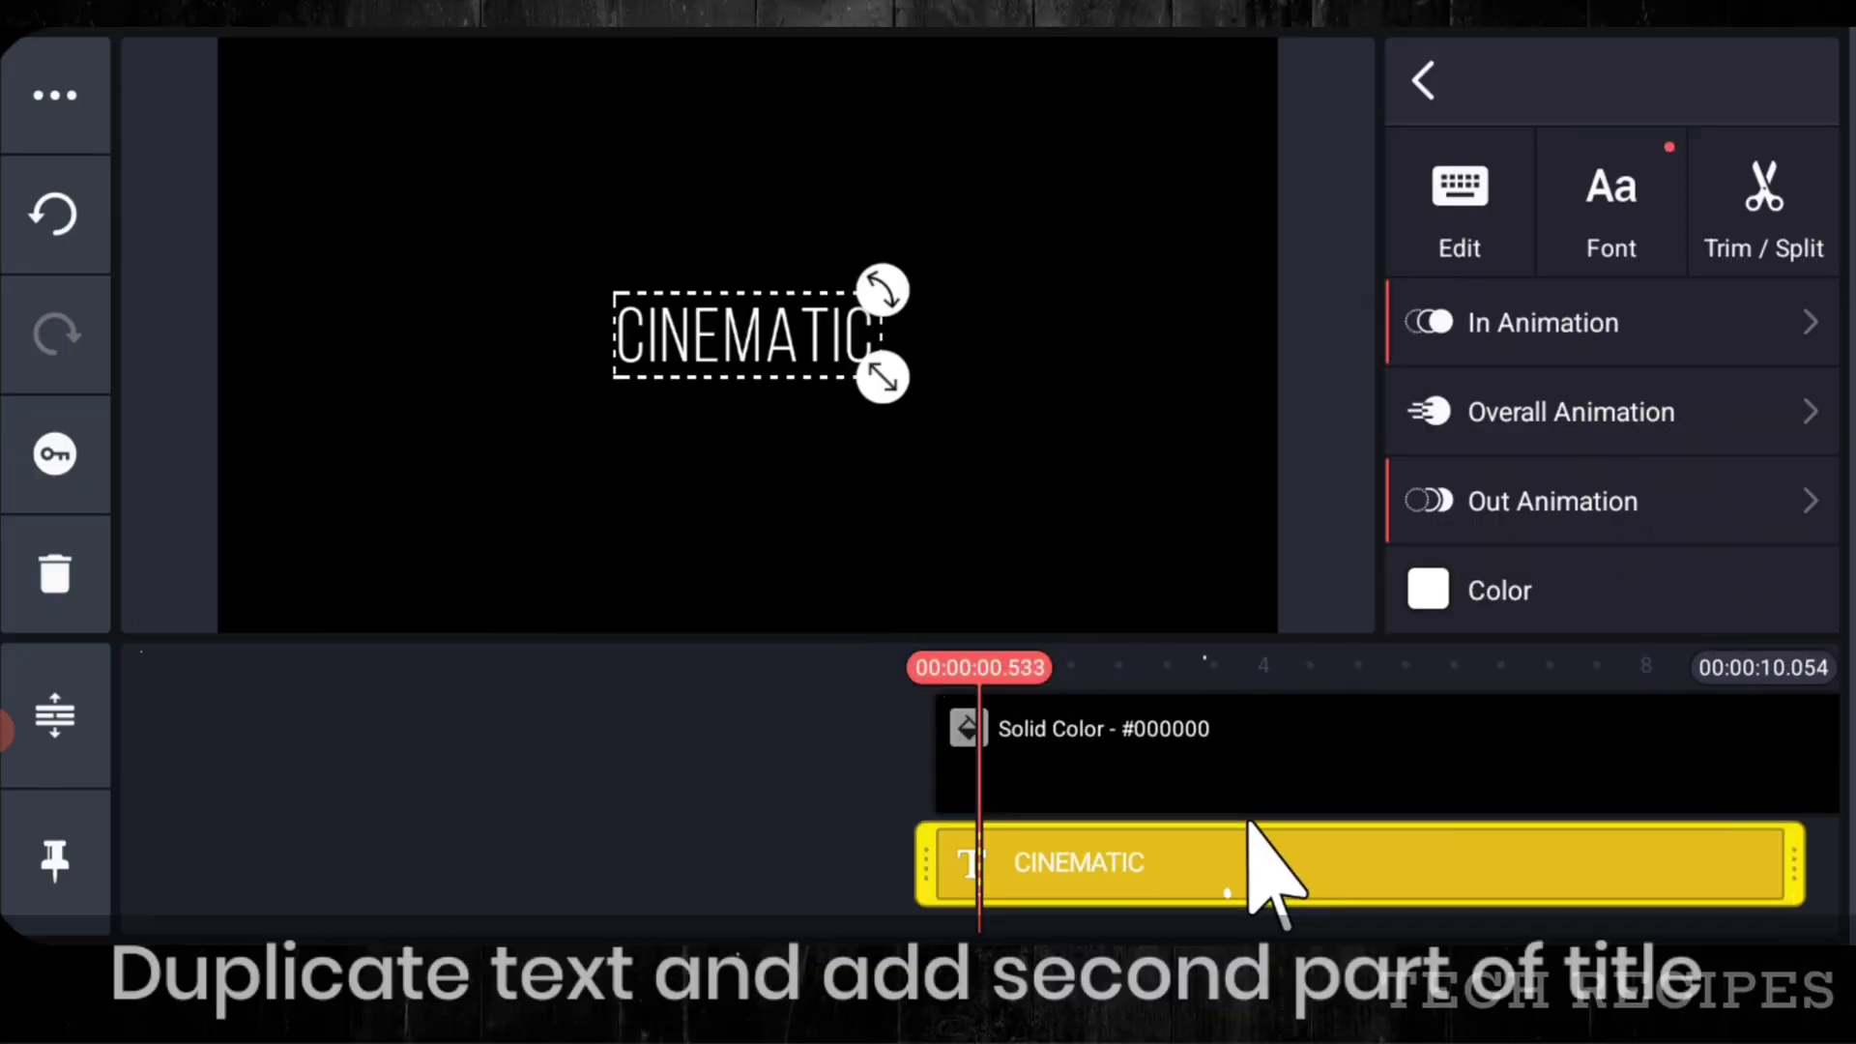
- Duplicate the CINEMATIC text clip and change the copy to read TITLE #3
{"action": "left_click", "coordinate": [1218, 855]}
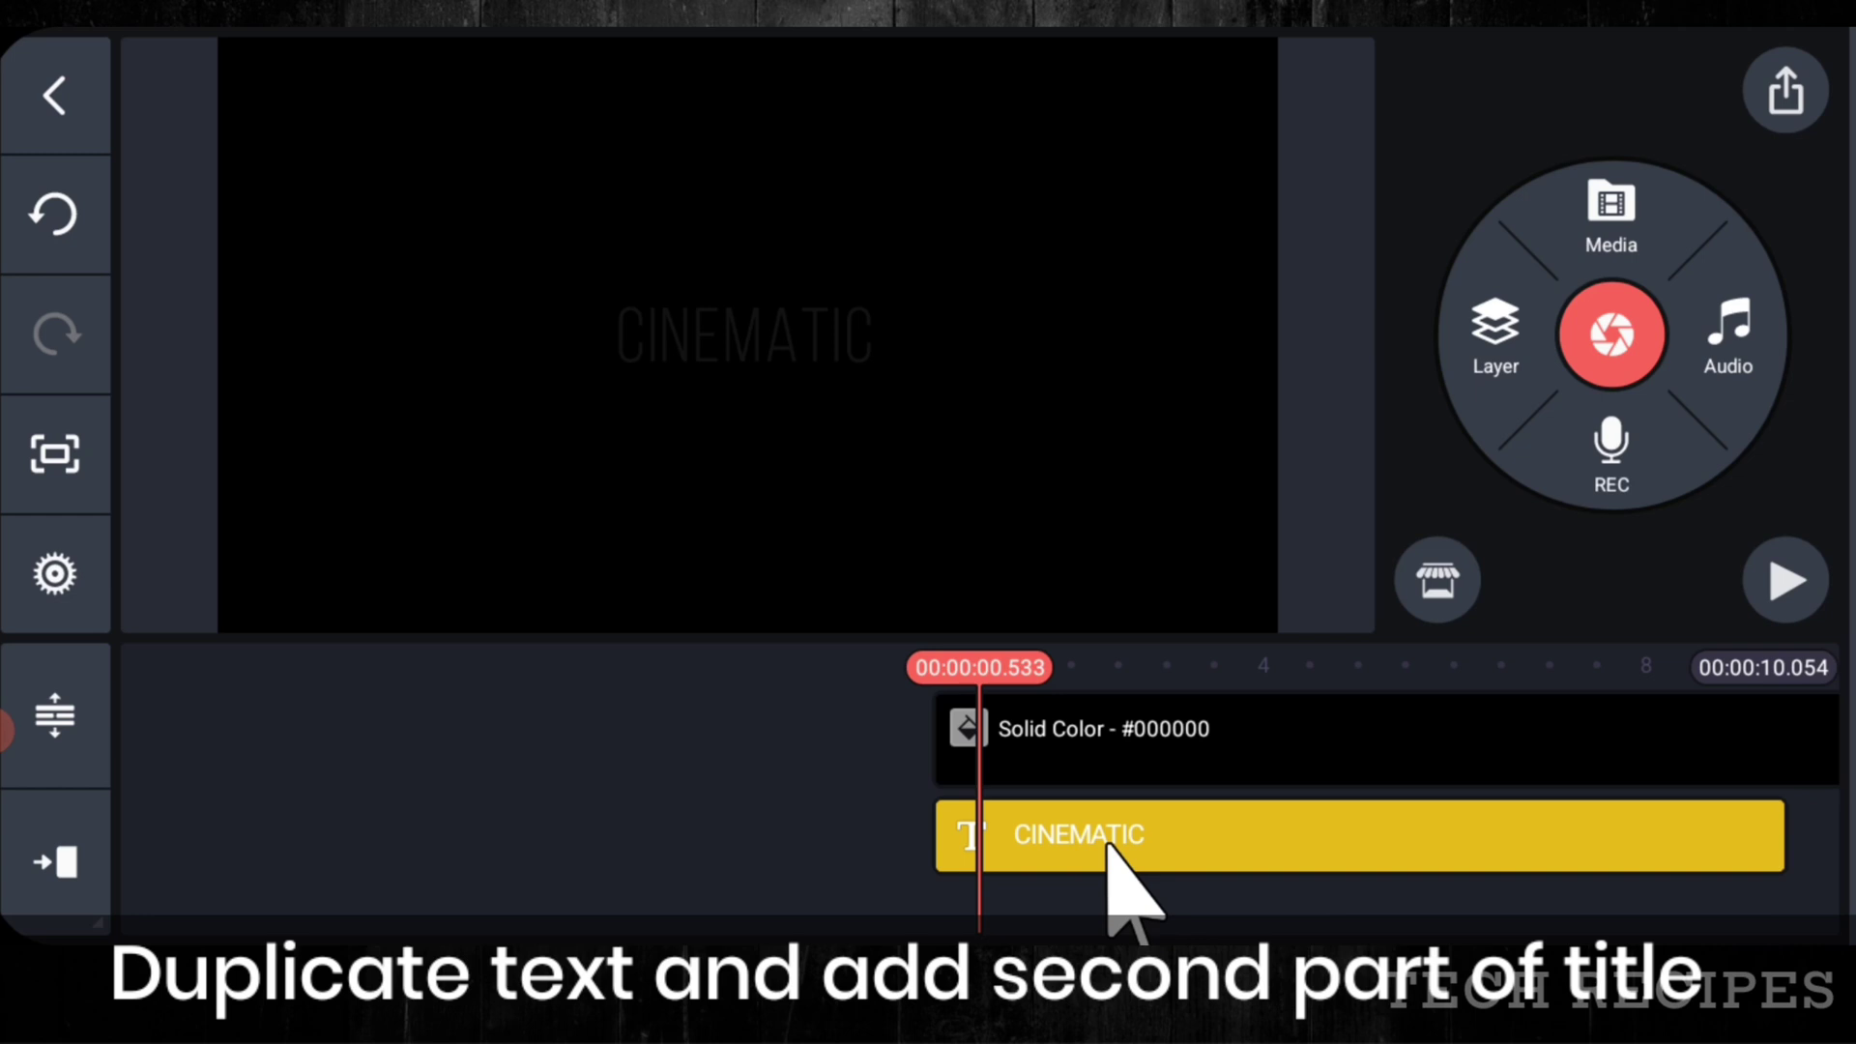
{"action": "left_click", "coordinate": [1131, 850]}
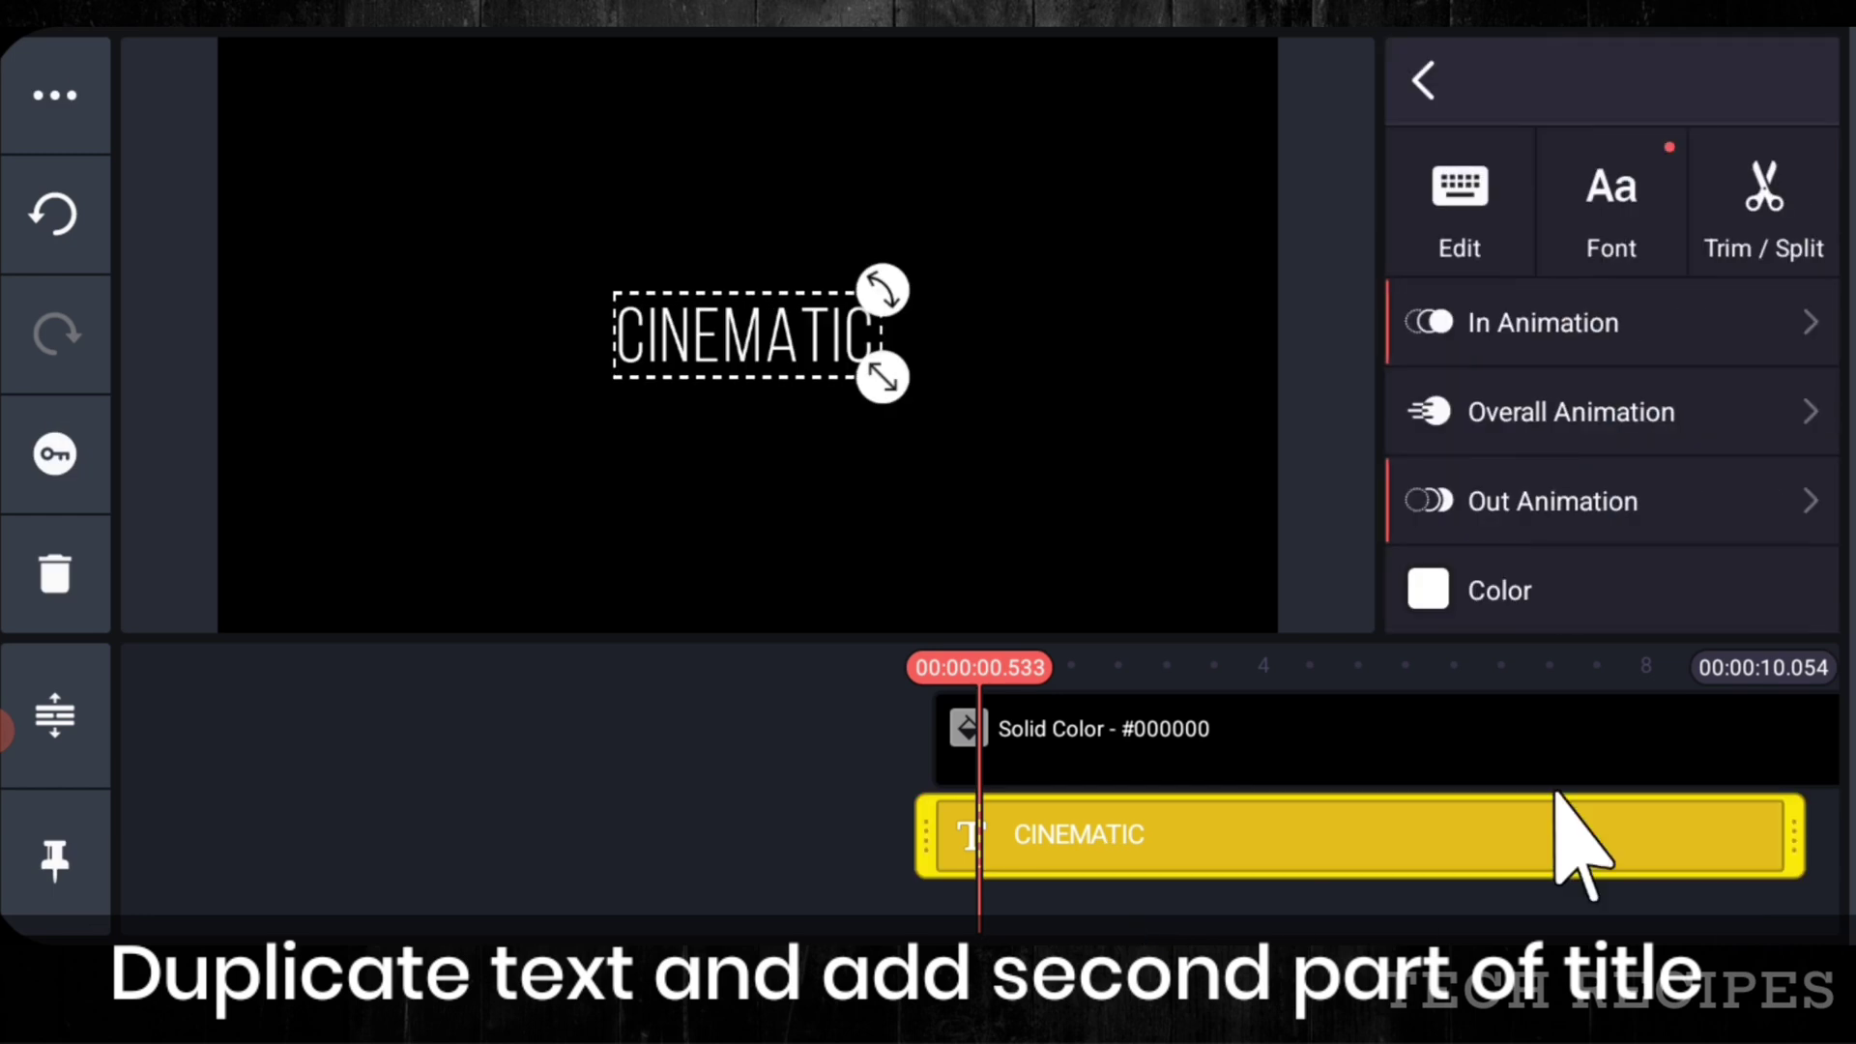
{"action": "left_click", "coordinate": [55, 95]}
{"action": "left_click", "coordinate": [290, 72]}
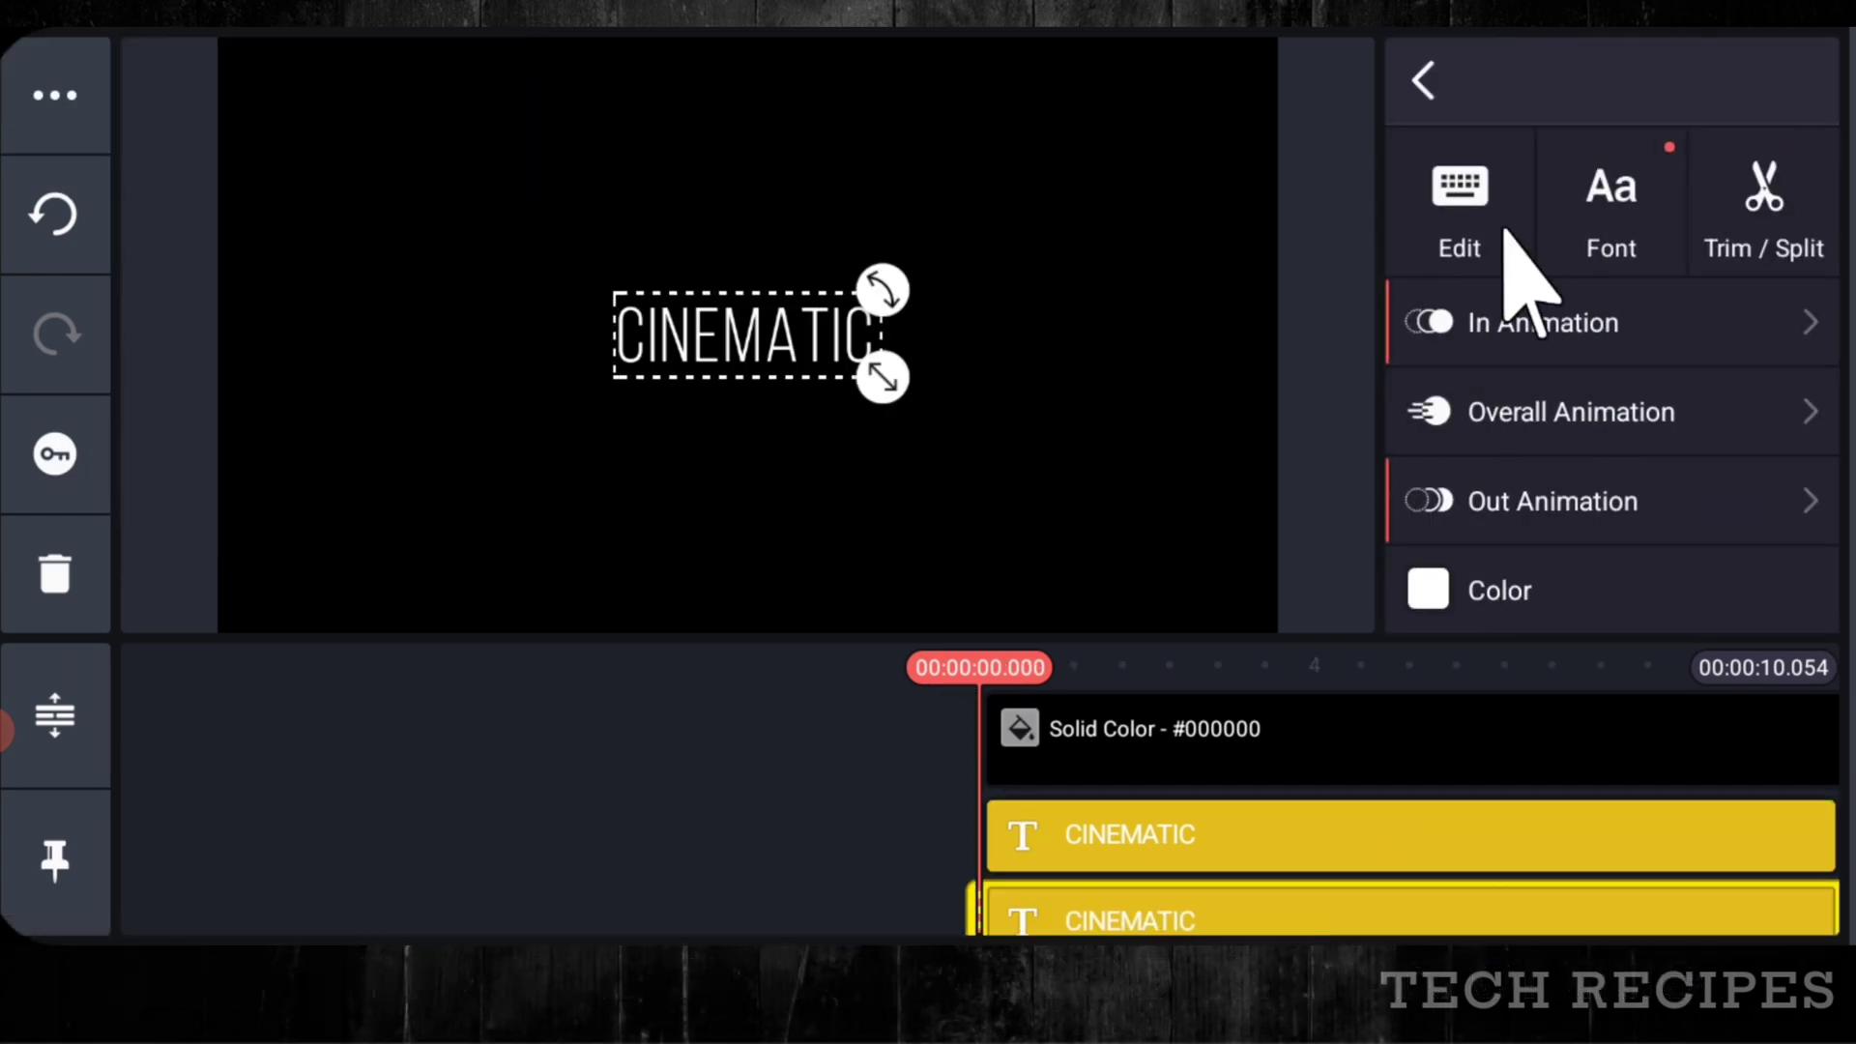
{"action": "left_click", "coordinate": [1464, 208]}
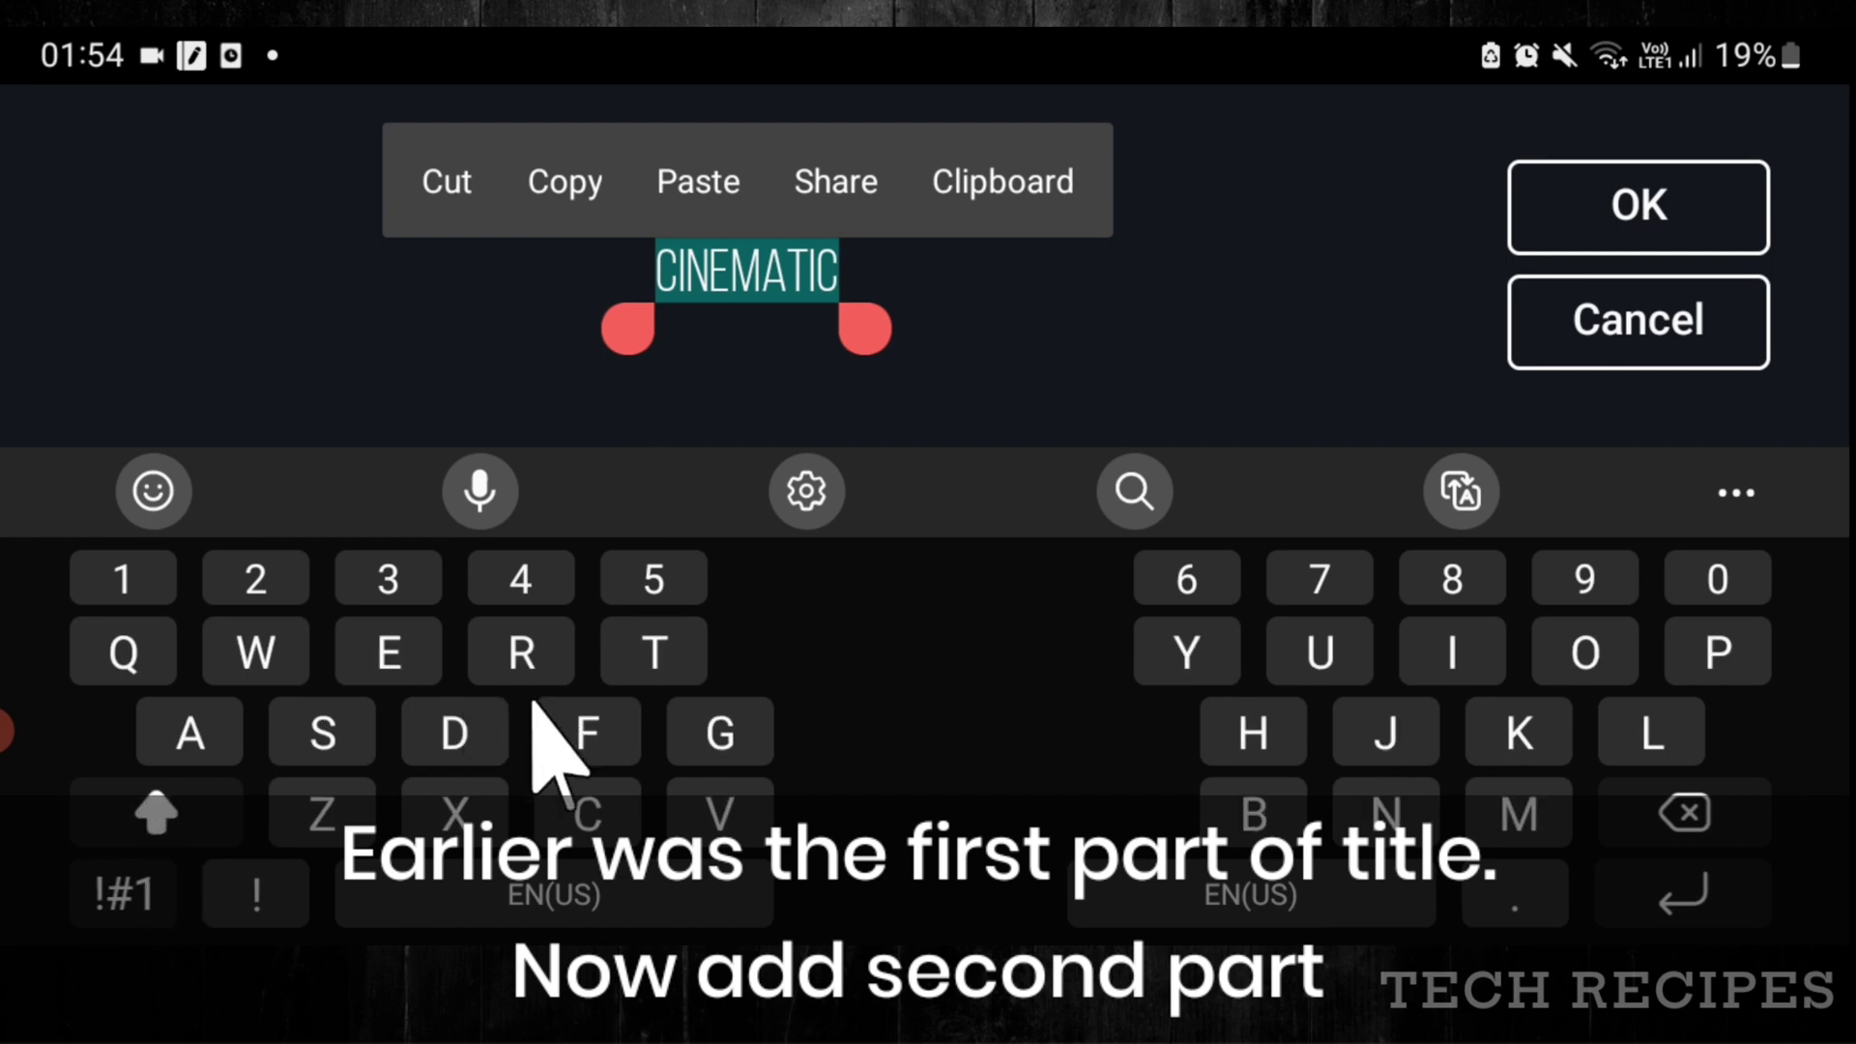
{"action": "key", "text": "BackSpace"}
{"action": "type", "text": "I"}
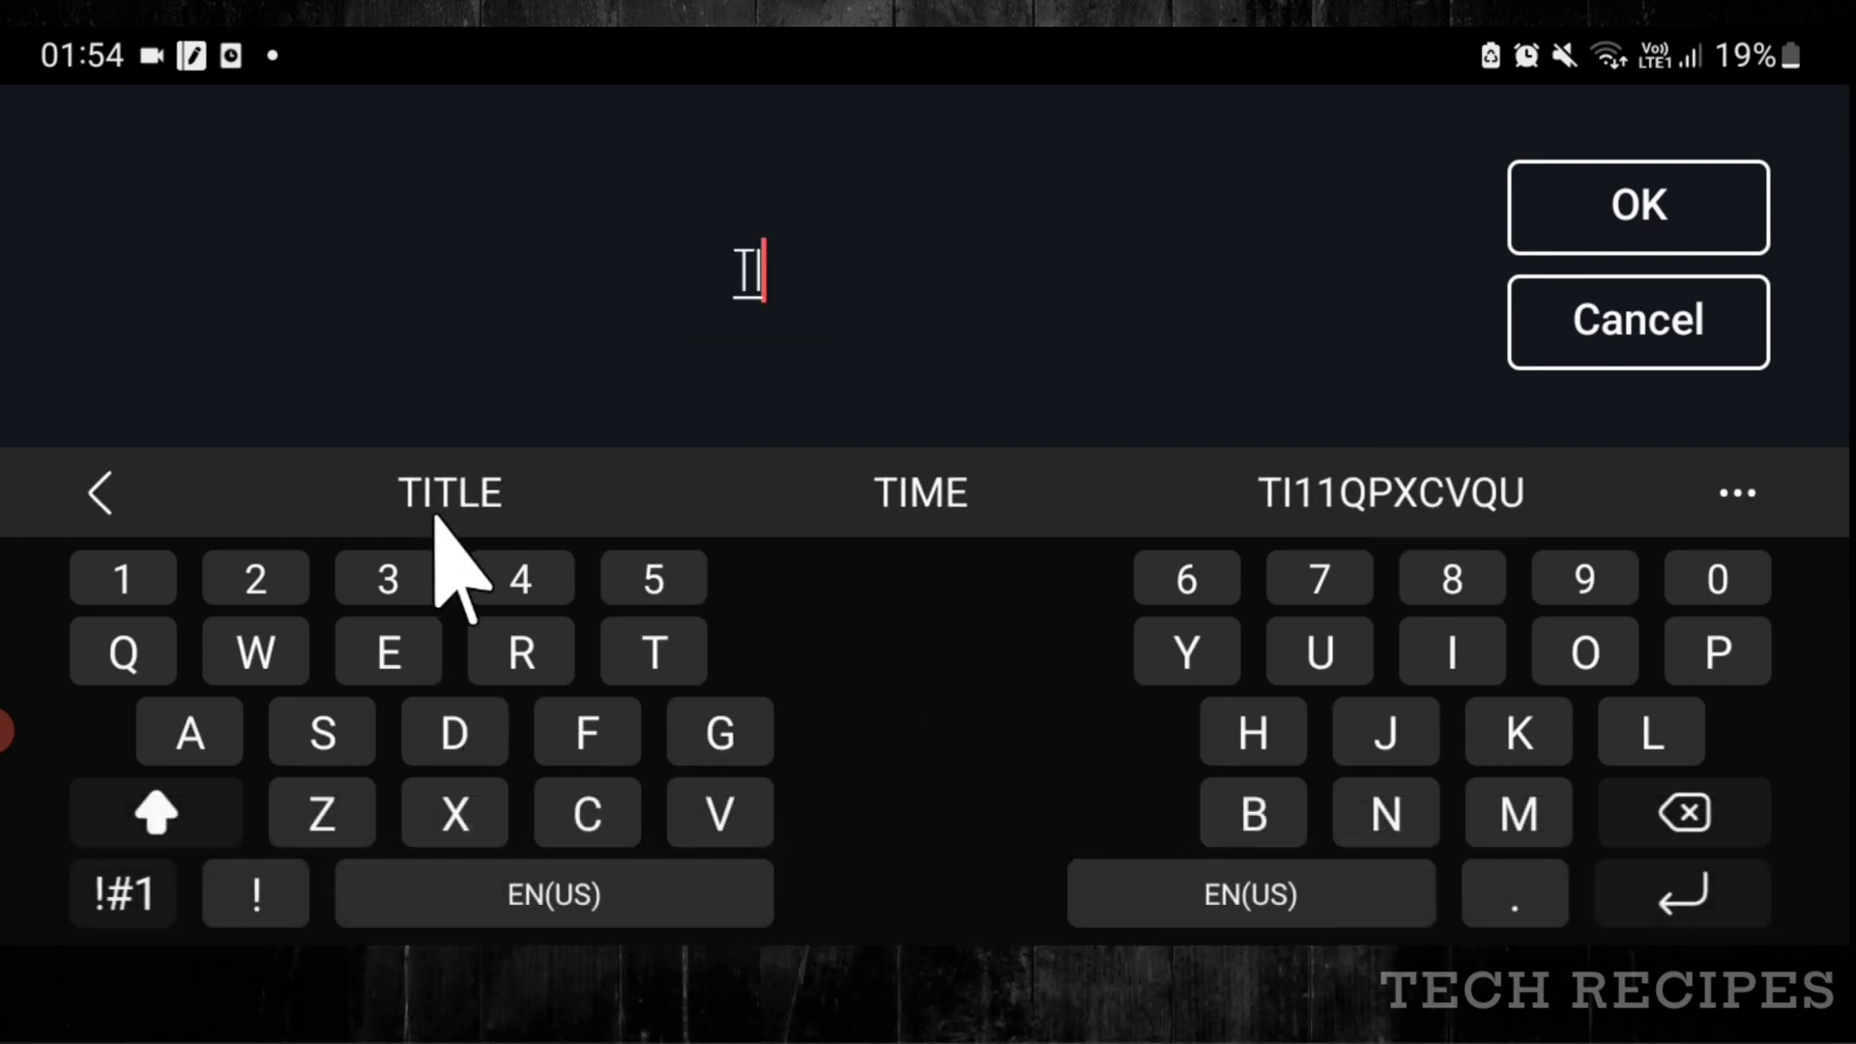
{"action": "left_click", "coordinate": [440, 503]}
{"action": "left_click", "coordinate": [100, 889]}
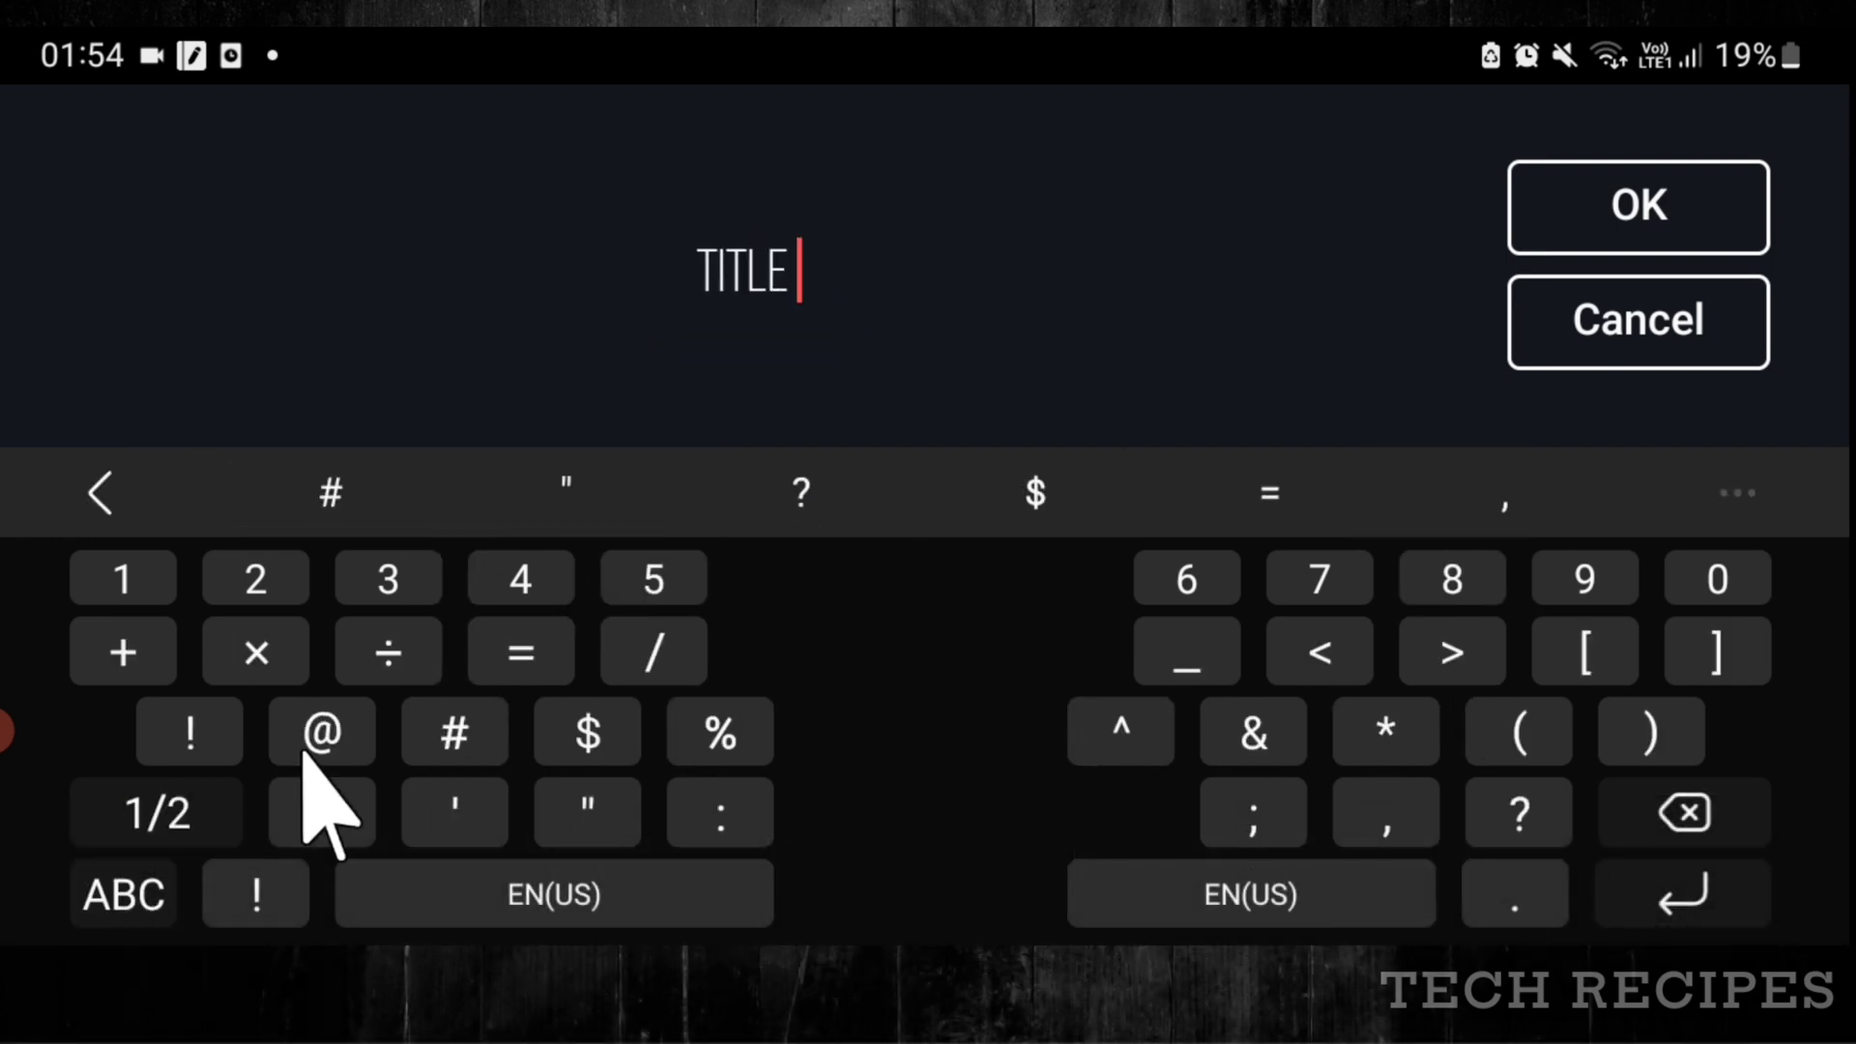
{"action": "type", "text": "#3"}
{"action": "left_click", "coordinate": [1686, 232]}
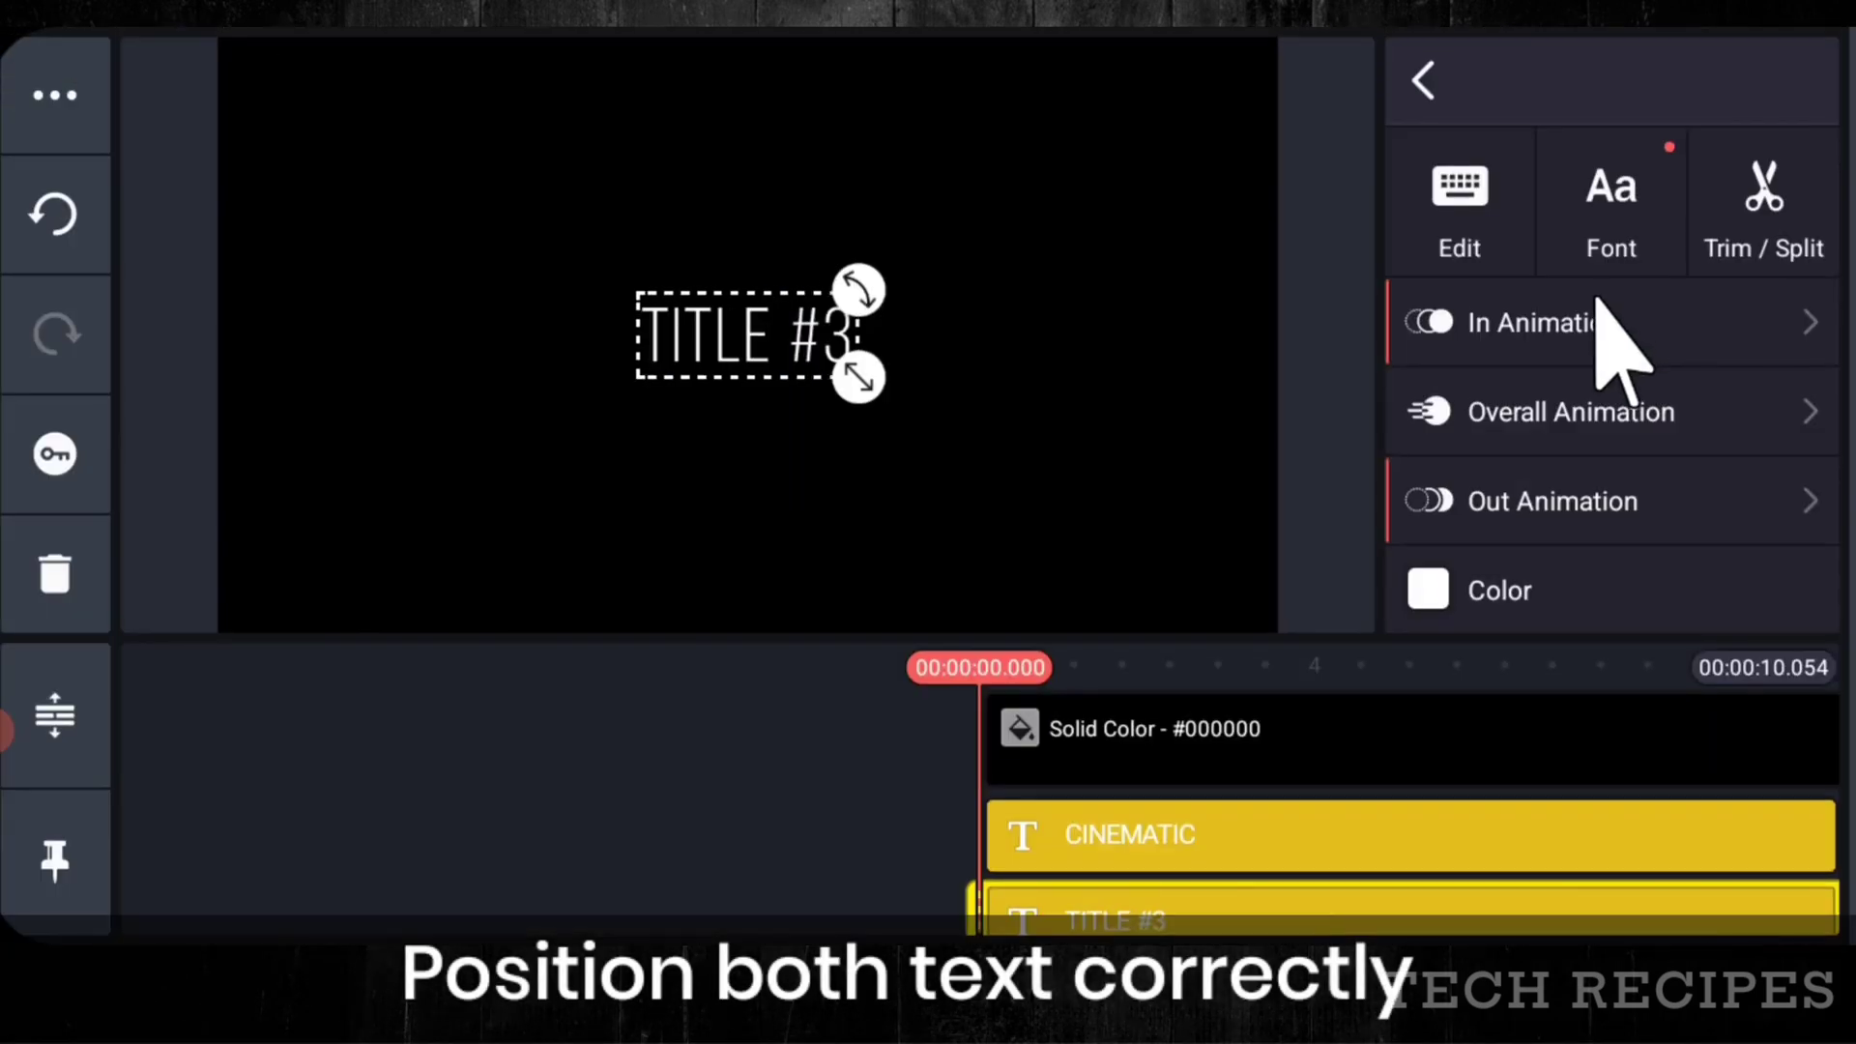
- Place CINEMATIC and TITLE #3 side by side on the horizontal centre guide
{"action": "left_click_drag", "start_coordinate": [1421, 841], "coordinate": [1254, 870]}
{"action": "left_click_drag", "start_coordinate": [812, 343], "coordinate": [942, 367]}
{"action": "left_click_drag", "start_coordinate": [674, 329], "coordinate": [652, 329]}
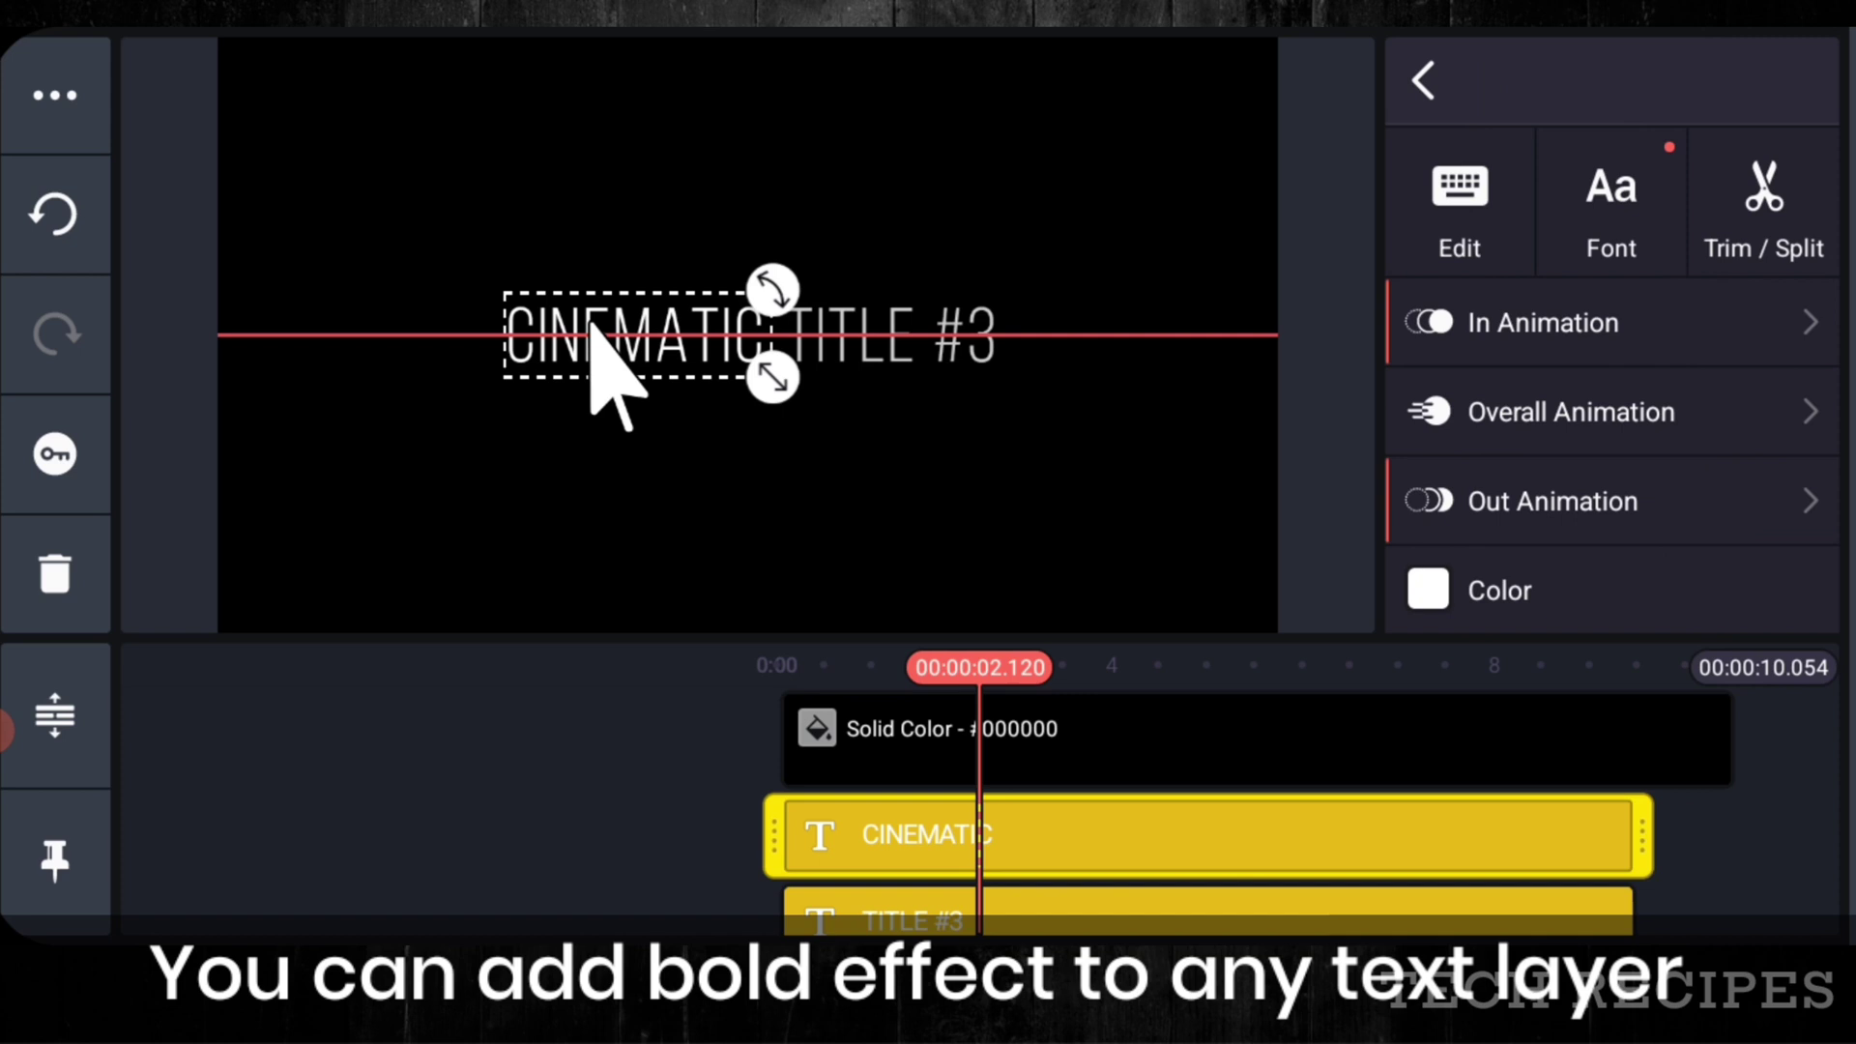
{"action": "left_click_drag", "start_coordinate": [594, 319], "coordinate": [589, 328]}
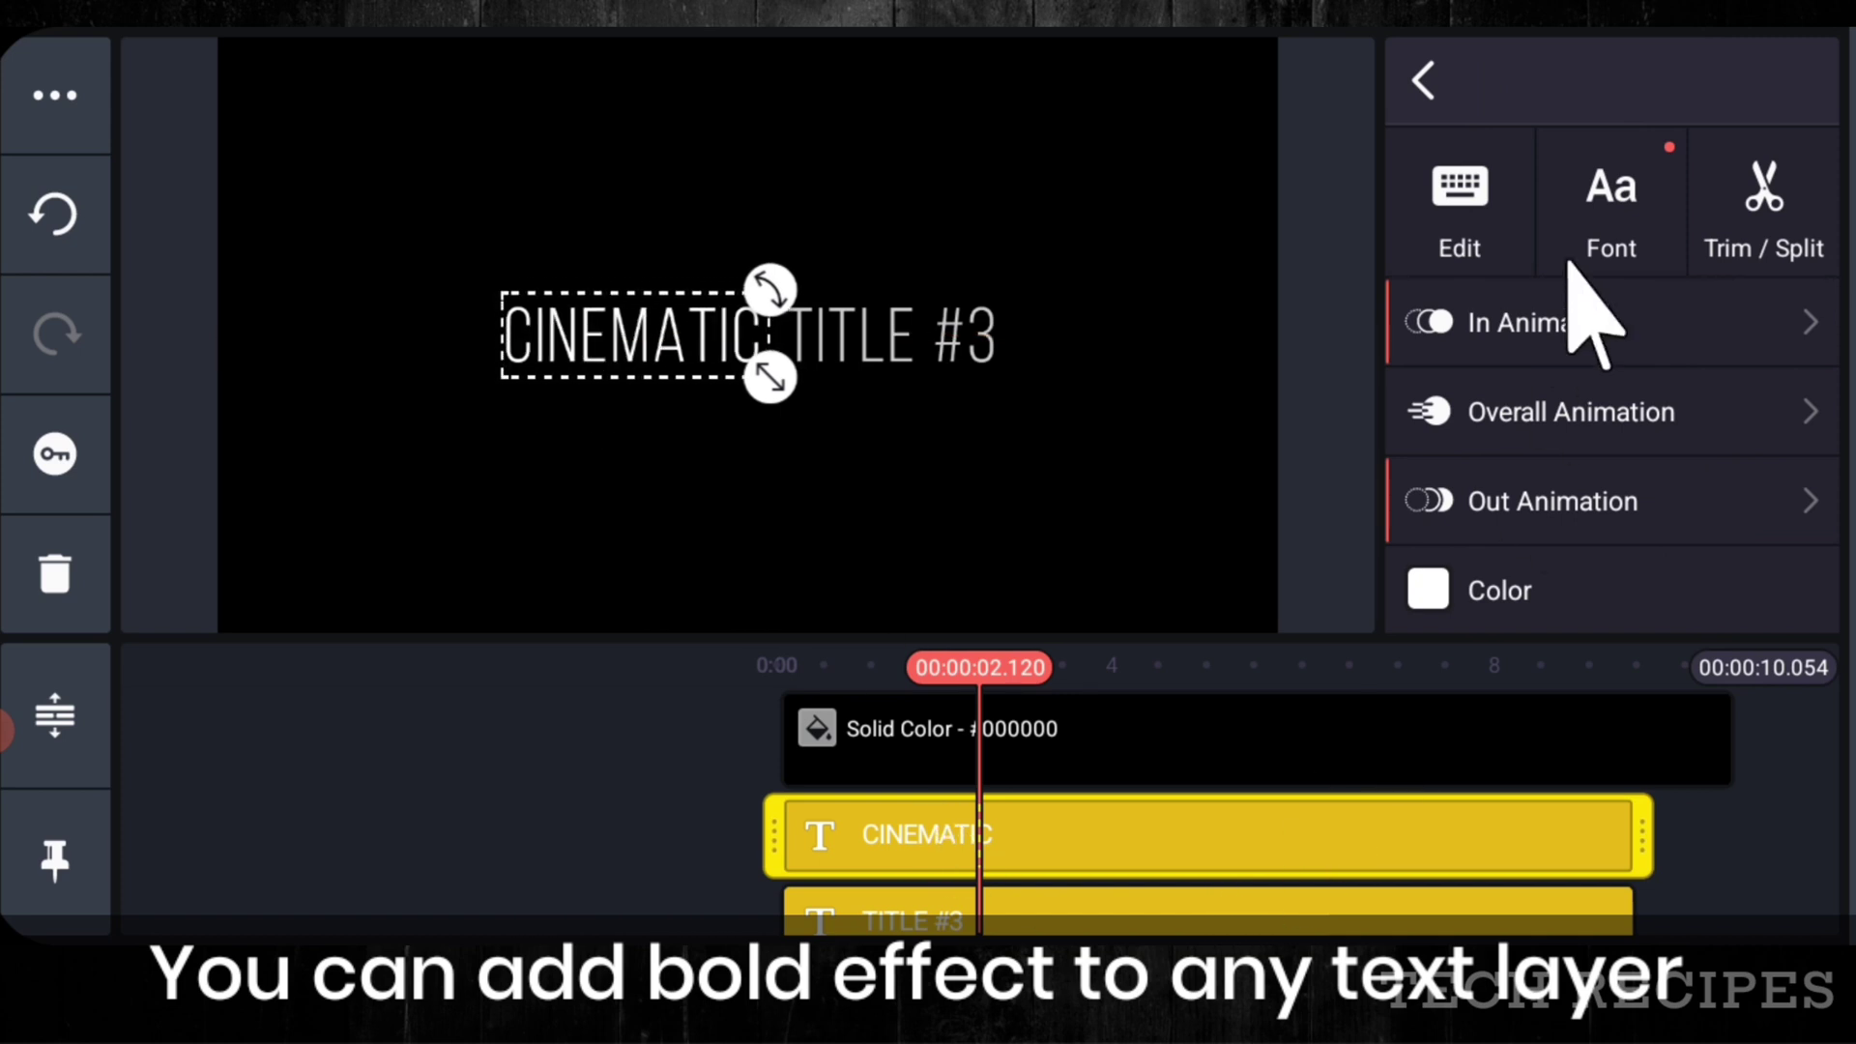
- Switch CINEMATIC to the BEBASNEUEBOLD font and nudge it left to align
{"action": "left_click", "coordinate": [1604, 224]}
{"action": "scroll", "coordinate": [1172, 559], "scroll_direction": "up", "scroll_amount": 2}
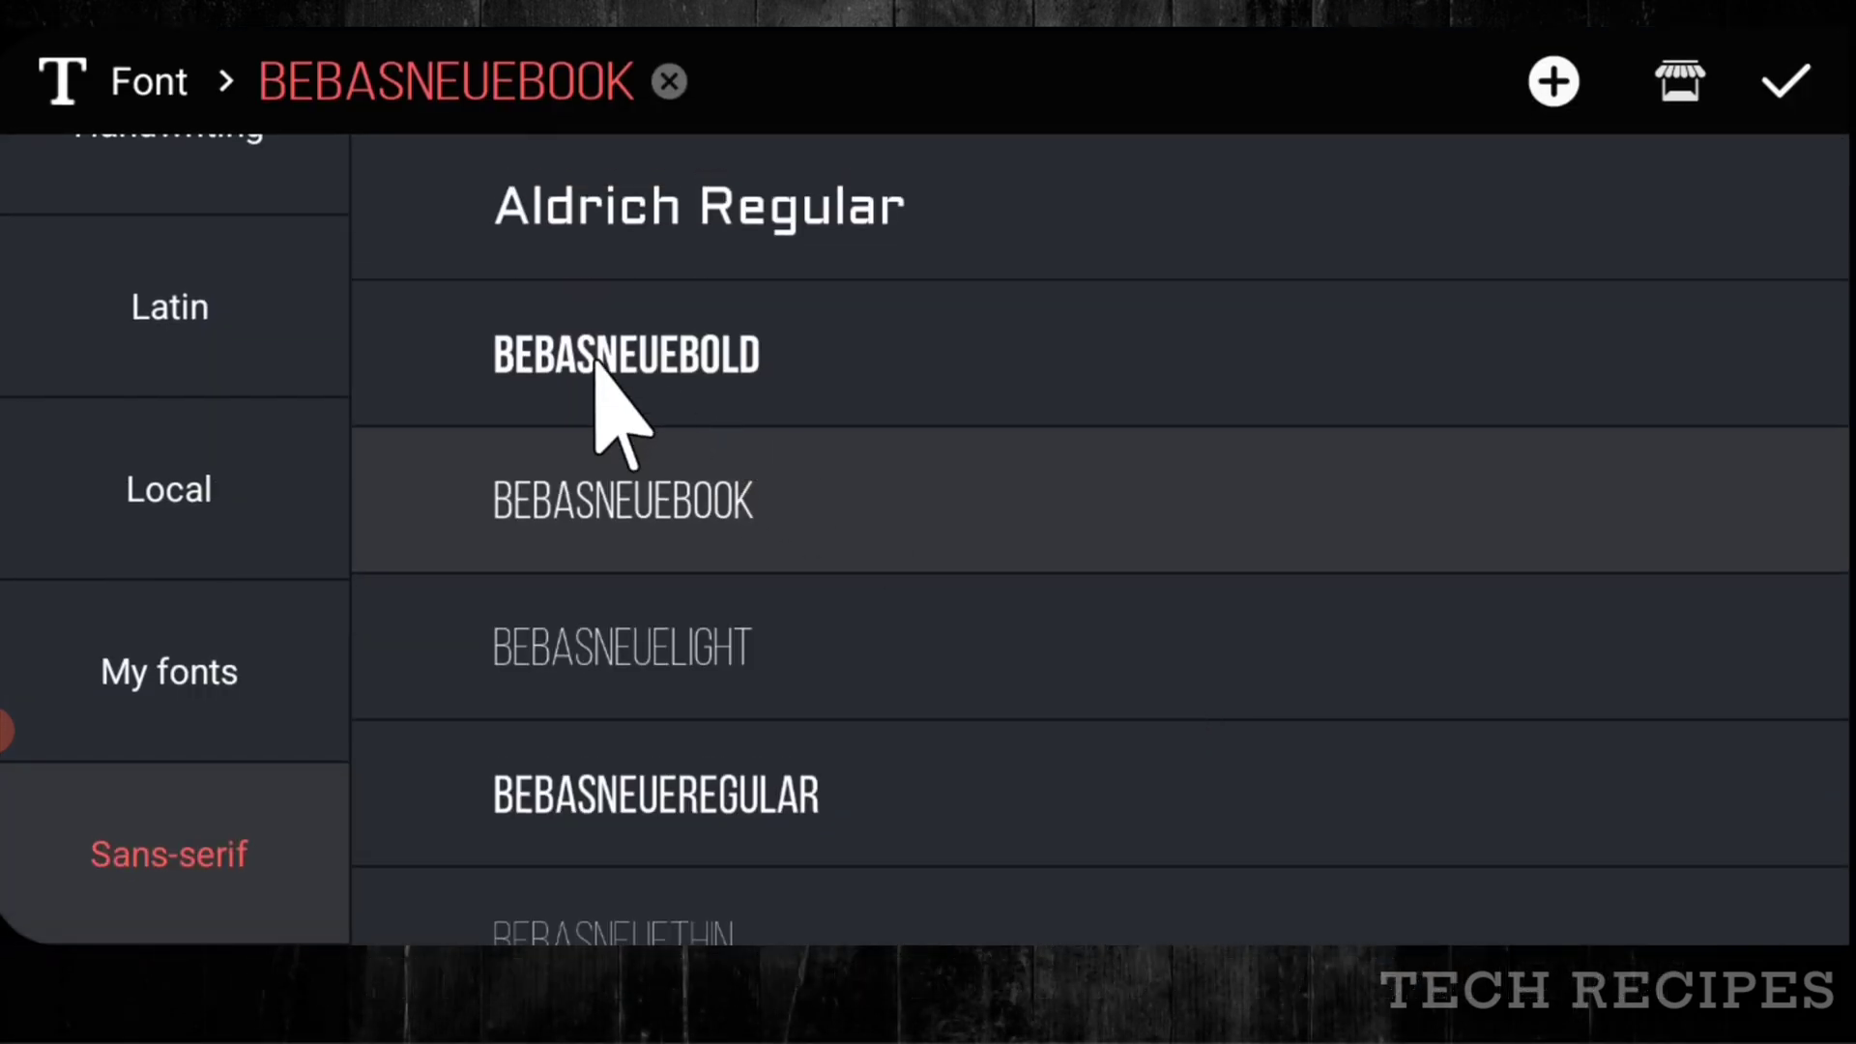
{"action": "left_click", "coordinate": [790, 395]}
{"action": "left_click", "coordinate": [1780, 85]}
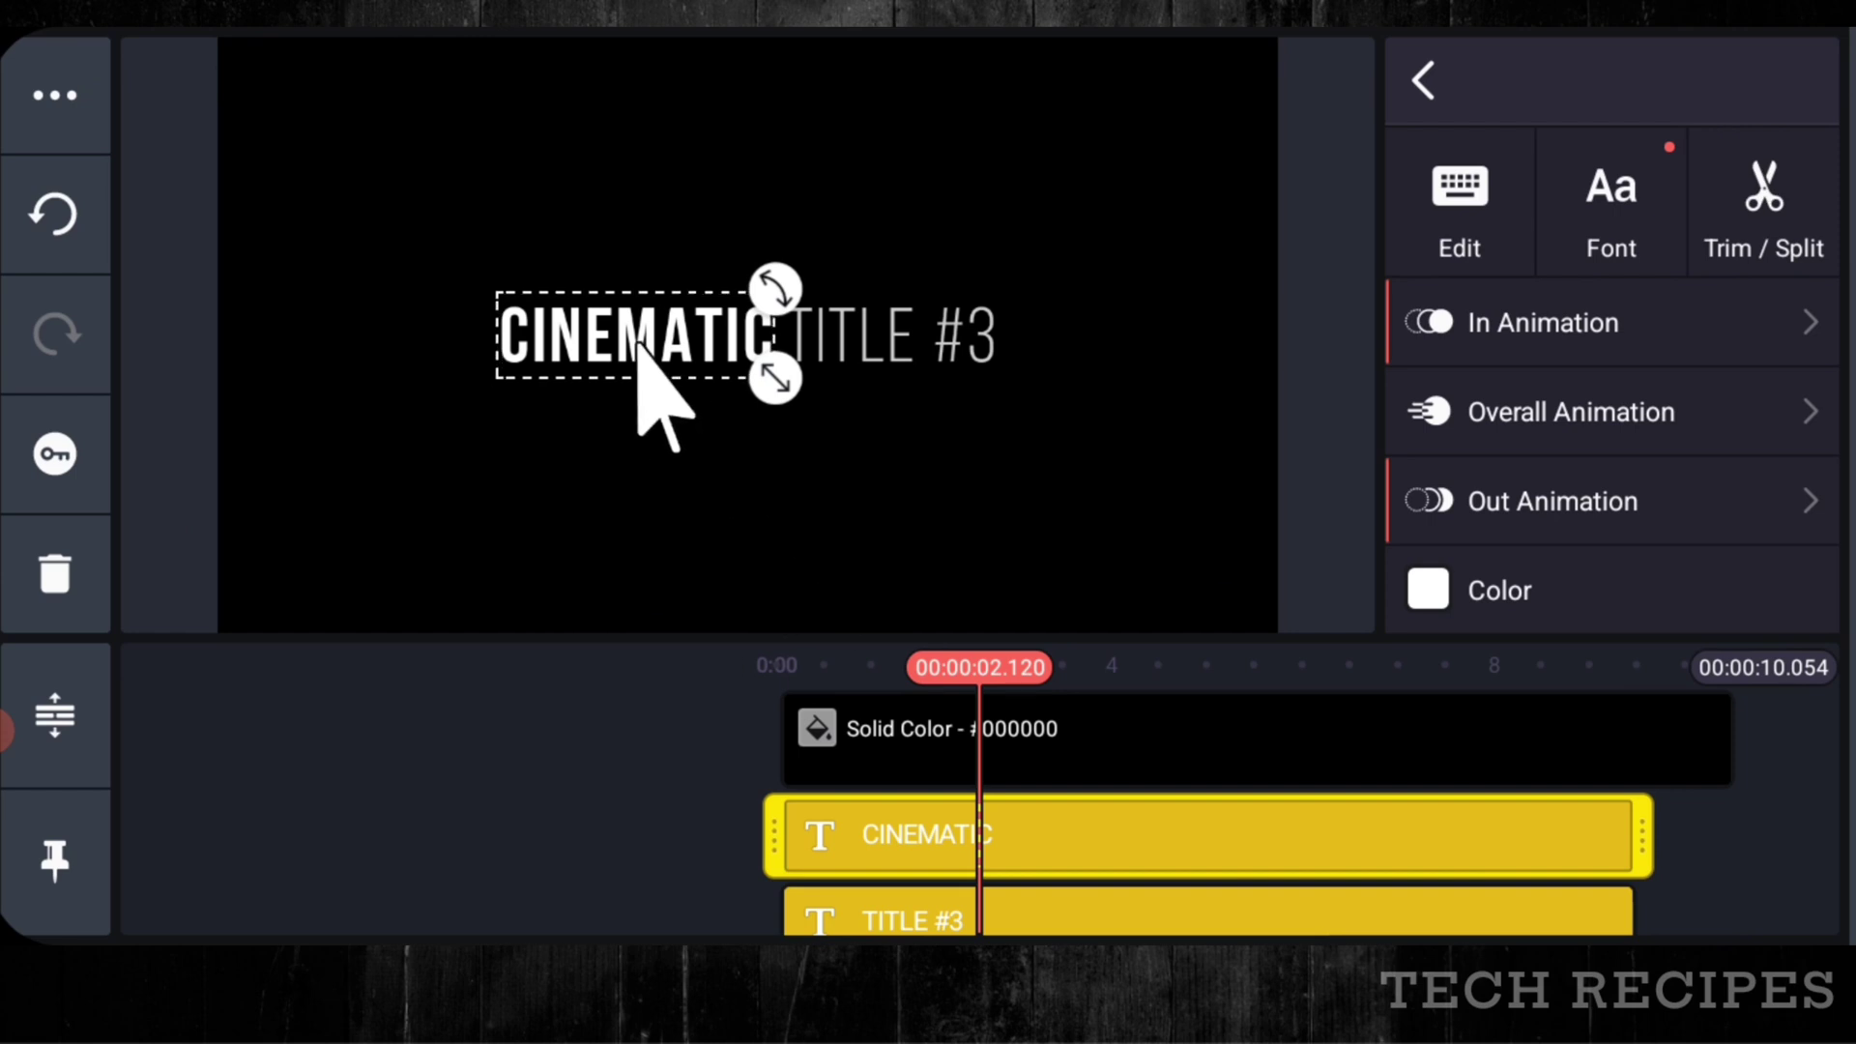
{"action": "left_click_drag", "start_coordinate": [638, 344], "coordinate": [632, 343]}
- Add a red Grid Frame grid sticker as a positioning guide over the title
{"action": "left_click", "coordinate": [1139, 864]}
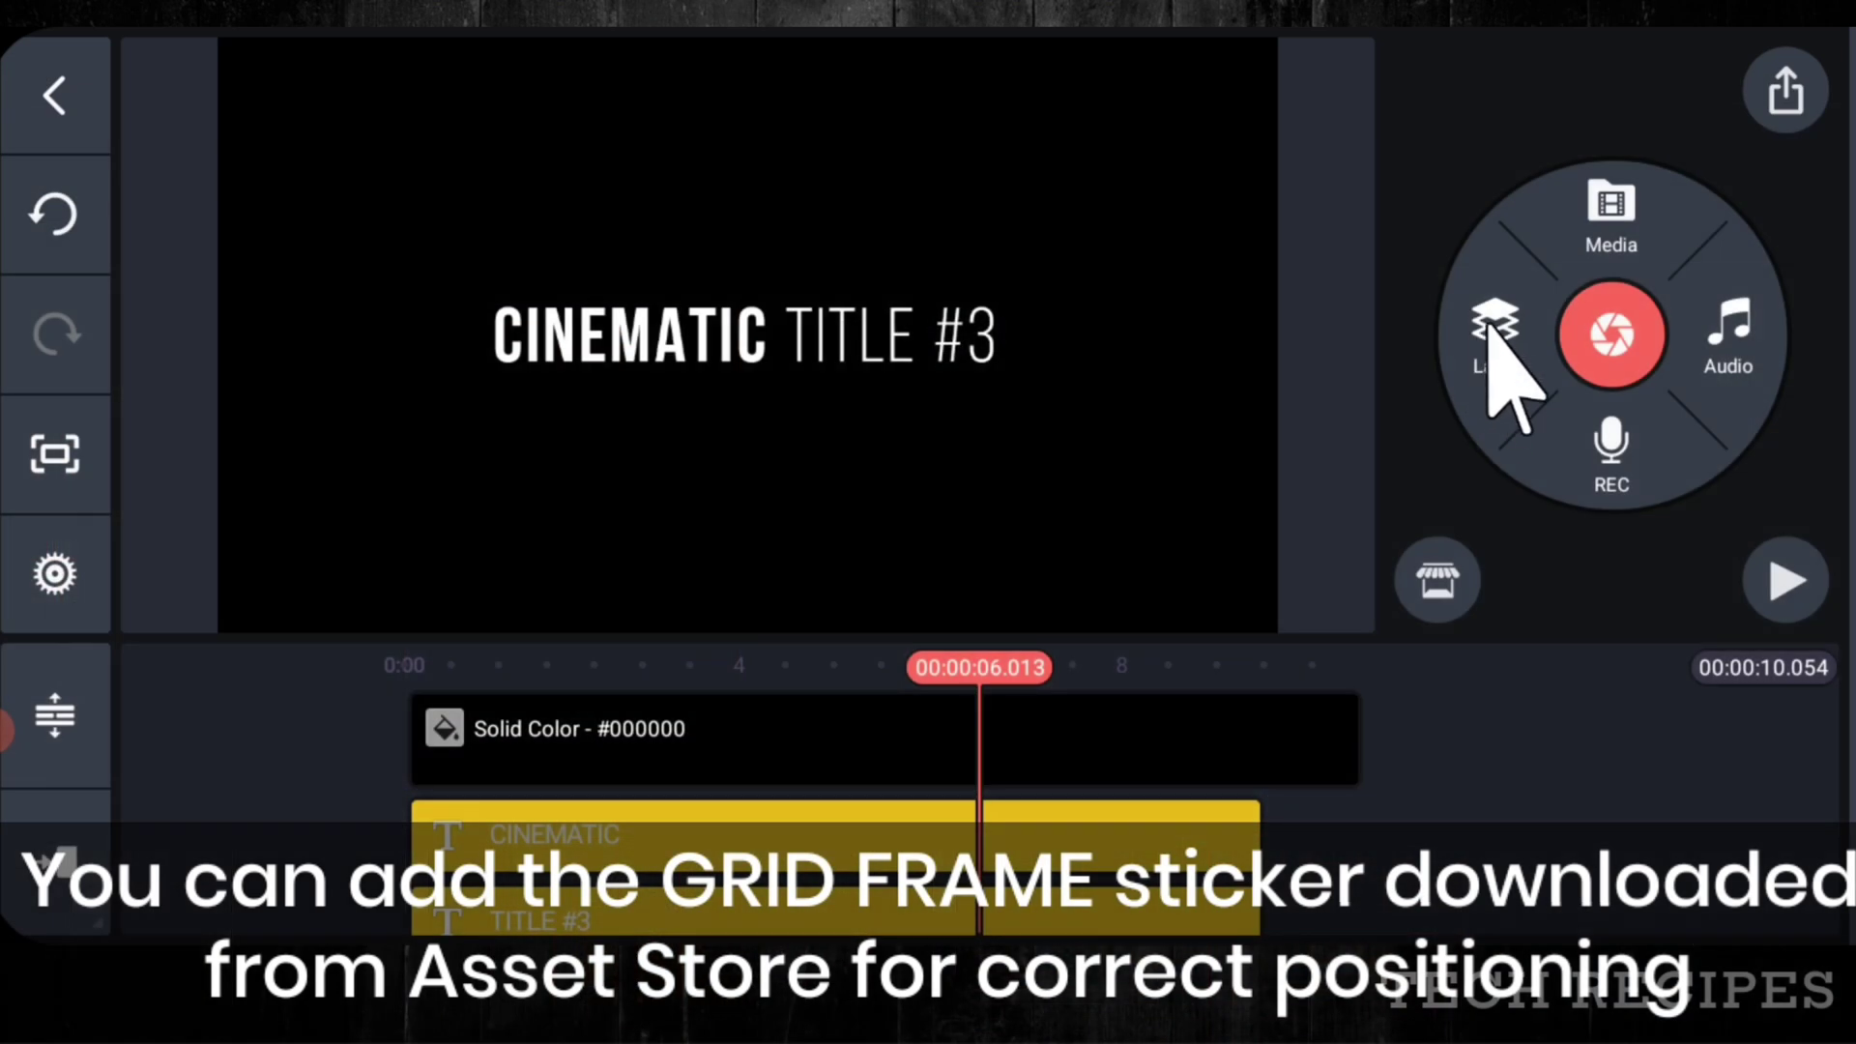
{"action": "left_click", "coordinate": [1496, 334]}
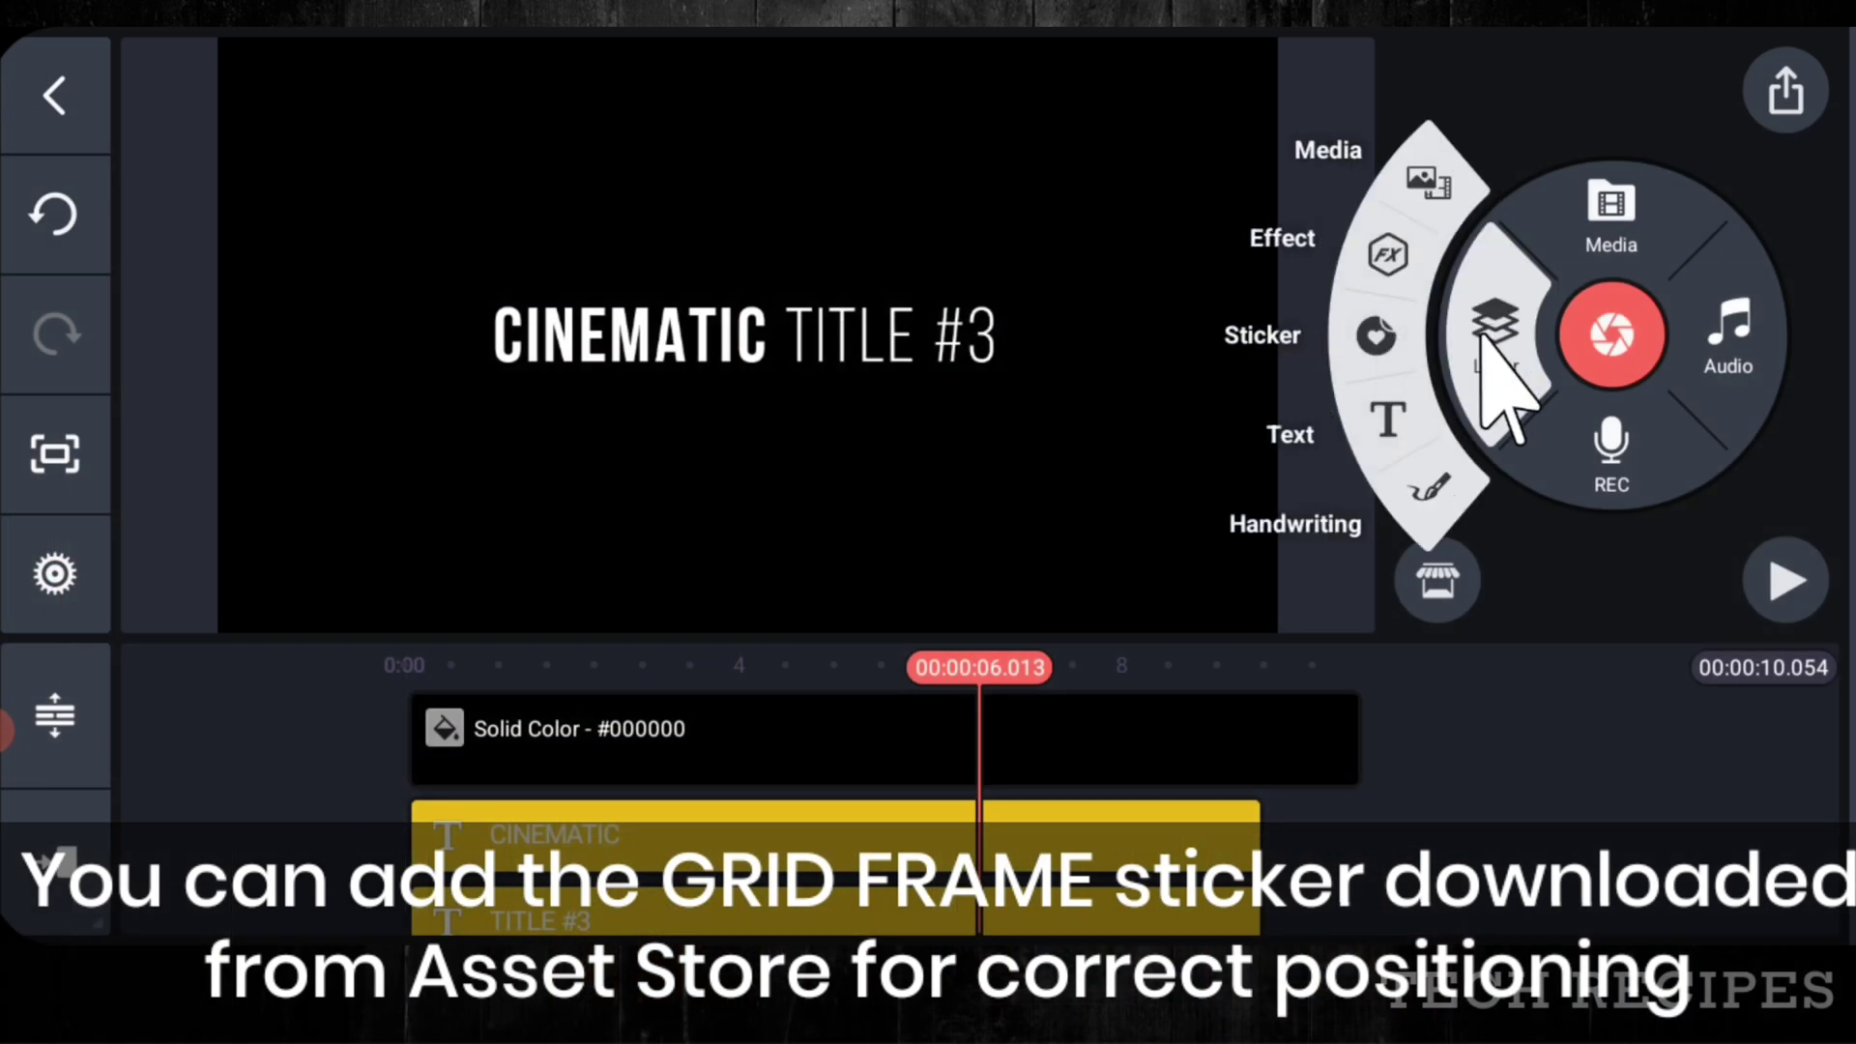
{"action": "left_click", "coordinate": [1361, 324]}
{"action": "left_click", "coordinate": [1312, 360]}
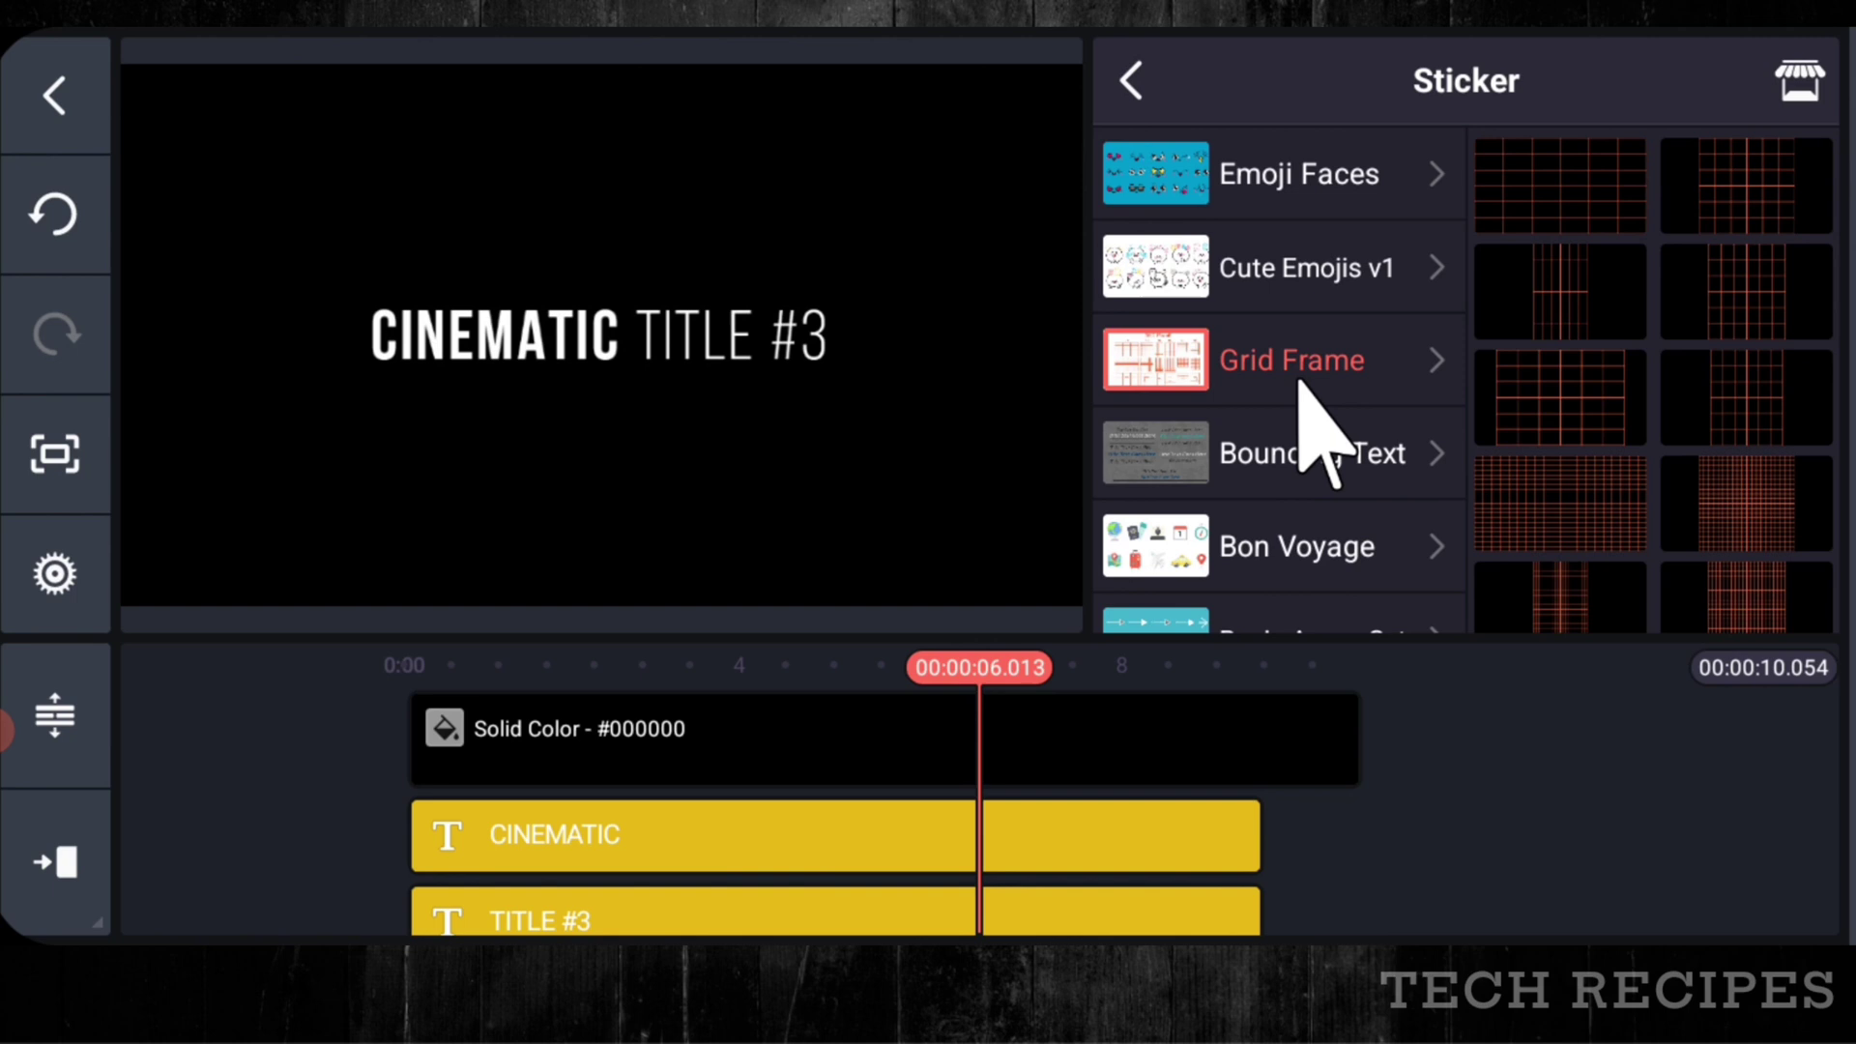
{"action": "left_click", "coordinate": [1554, 474]}
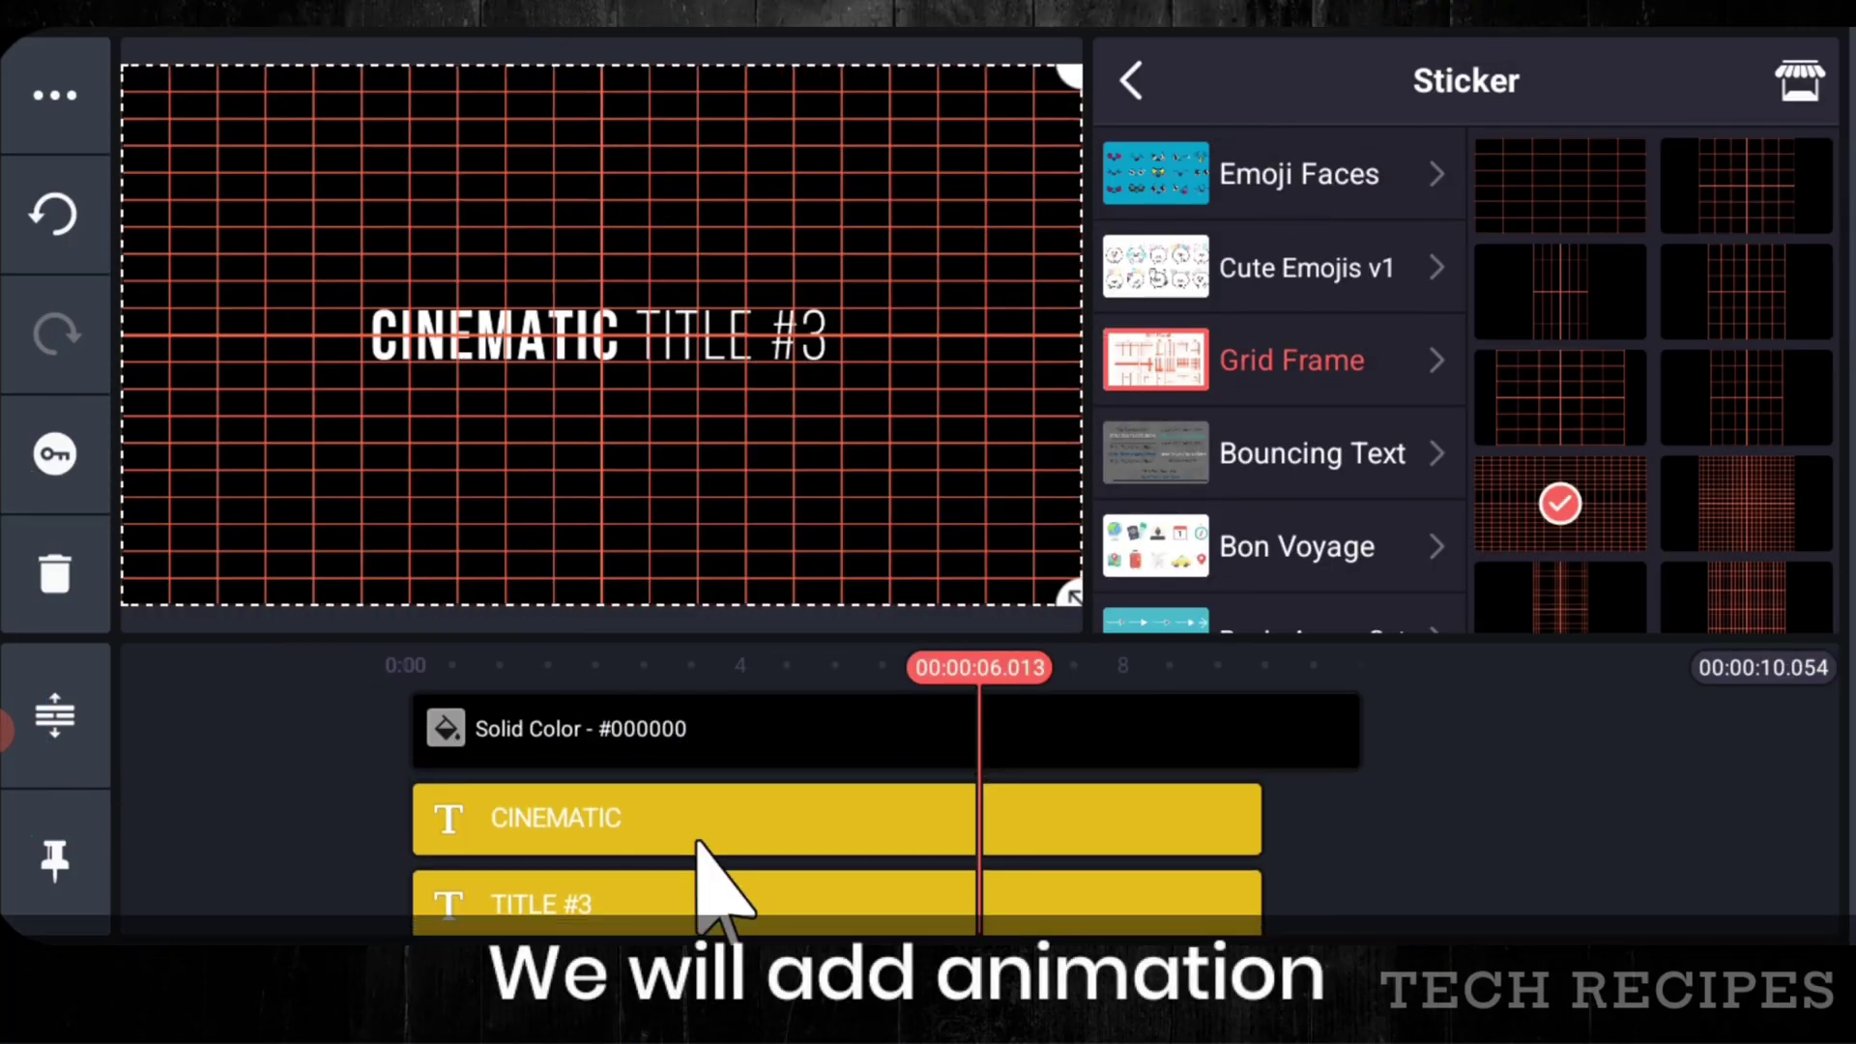
{"action": "left_click", "coordinate": [628, 870]}
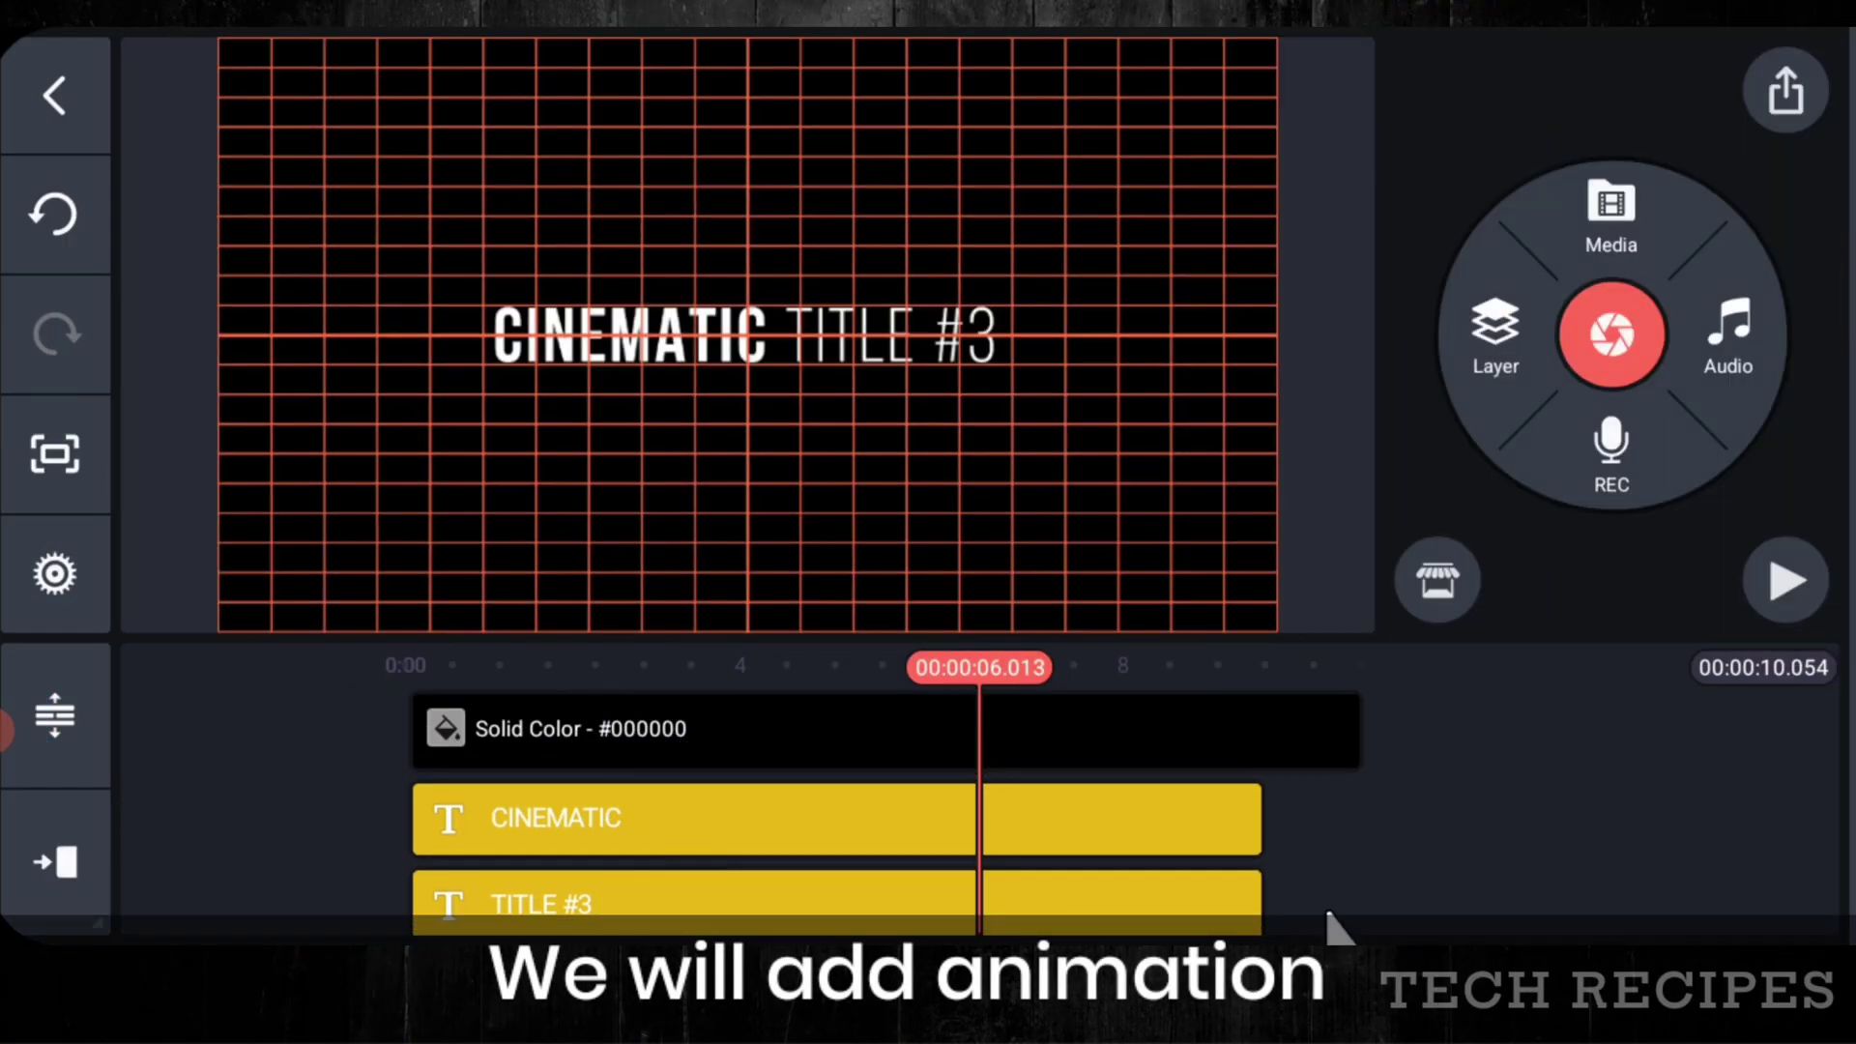
{"action": "left_click", "coordinate": [415, 815]}
{"action": "left_click_drag", "start_coordinate": [415, 815], "coordinate": [1470, 857]}
{"action": "left_click_drag", "start_coordinate": [89, 830], "coordinate": [405, 787]}
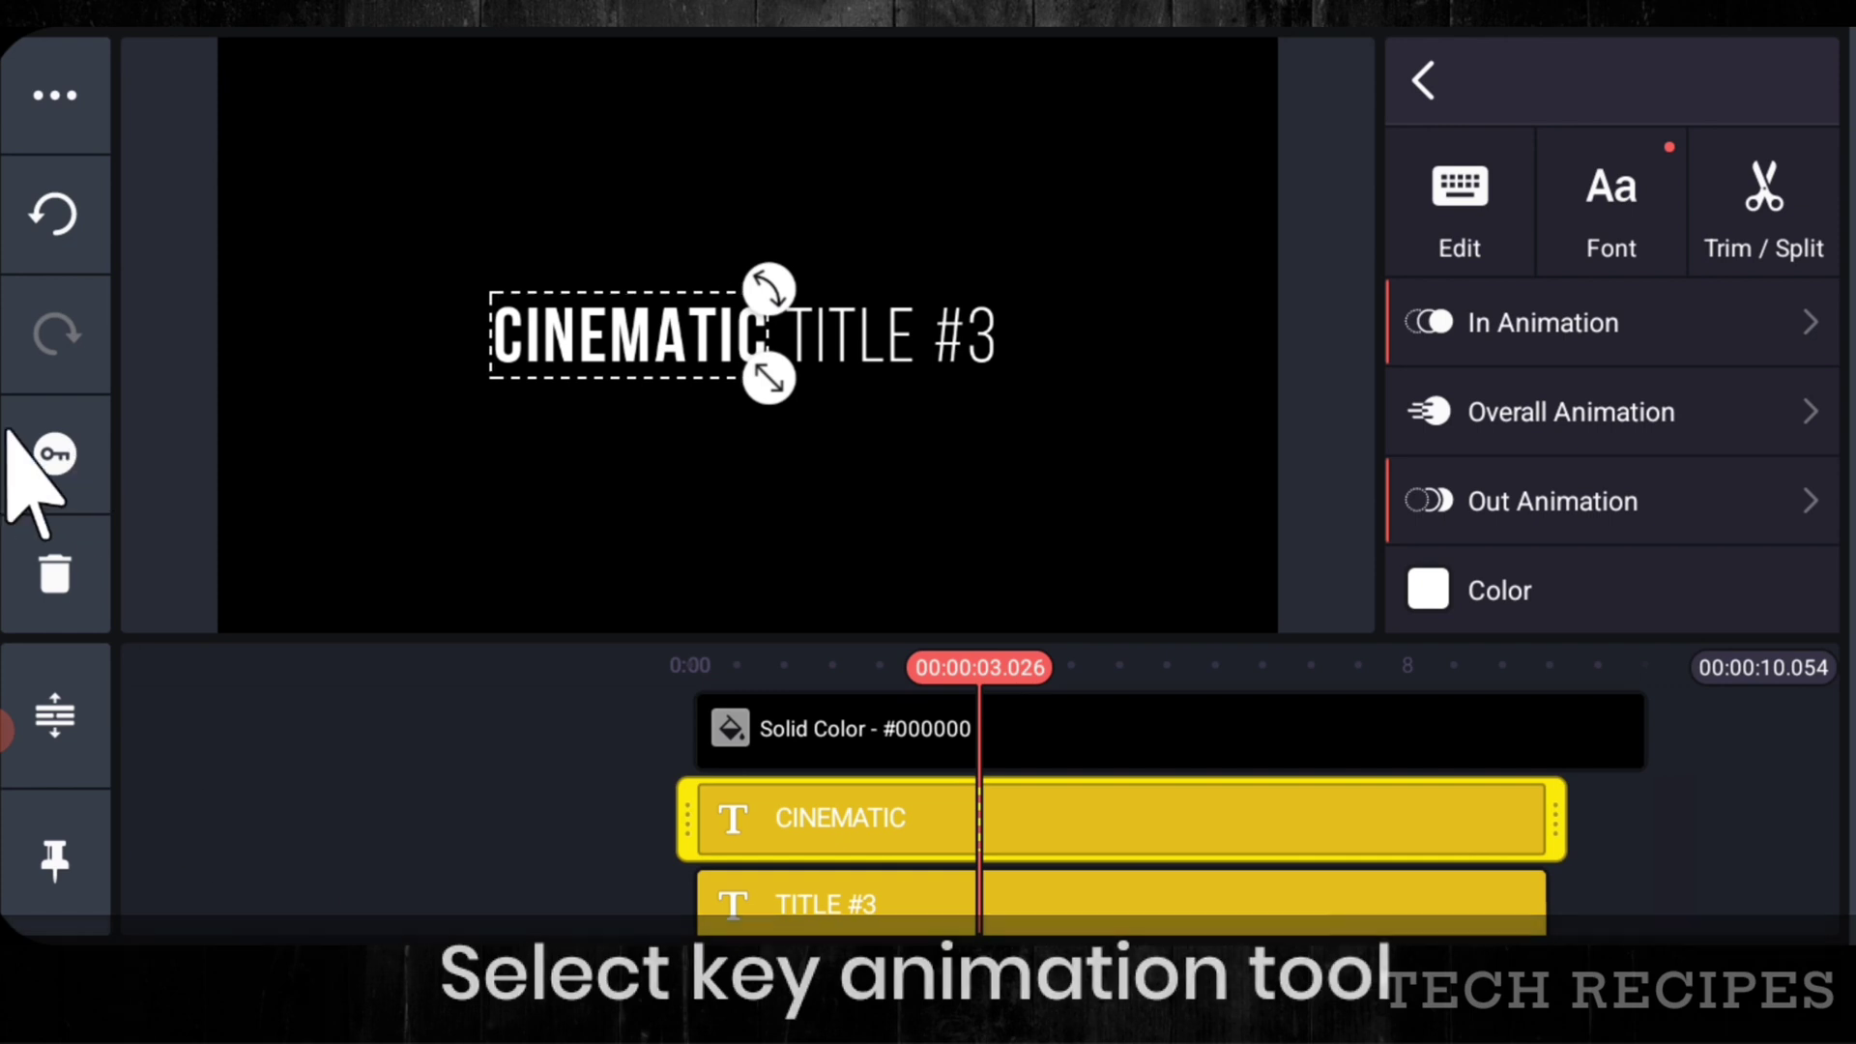
- Start keyframing CINEMATIC and move the playhead to about 9 seconds
{"action": "left_click", "coordinate": [55, 454]}
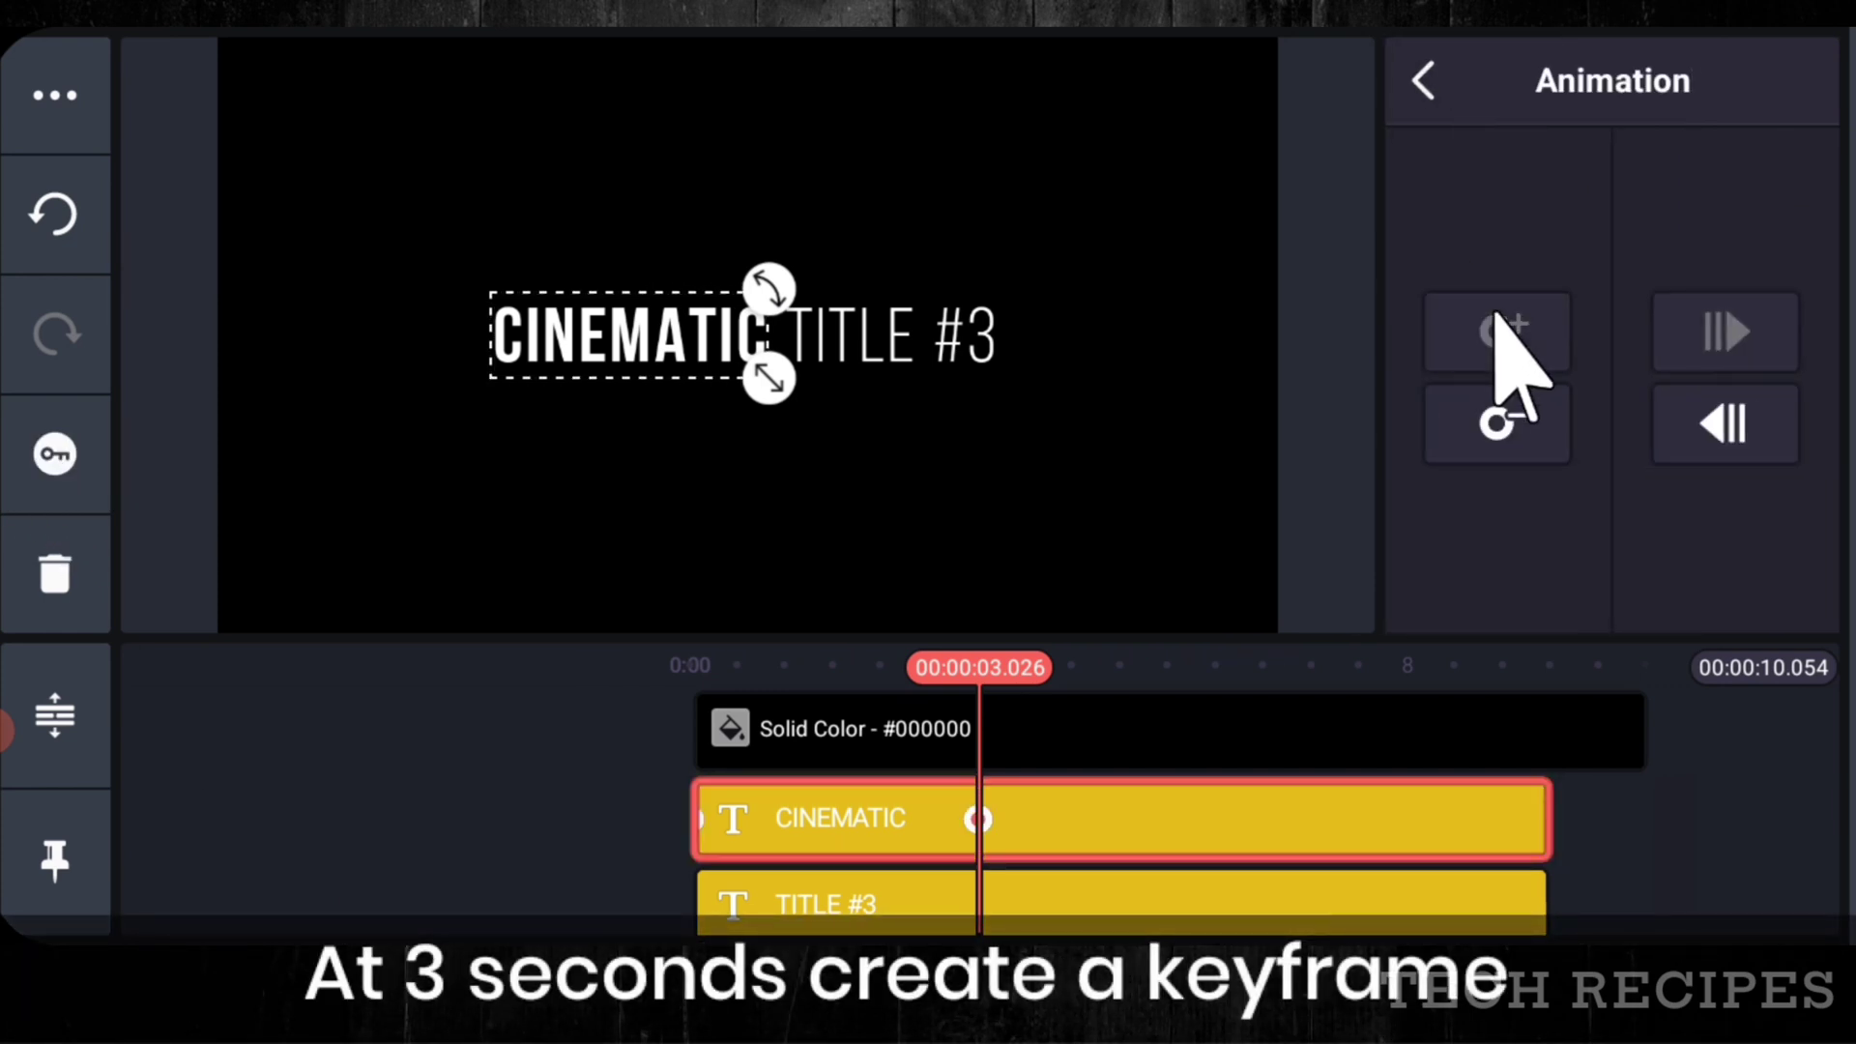
{"action": "left_click_drag", "start_coordinate": [1694, 833], "coordinate": [1431, 897]}
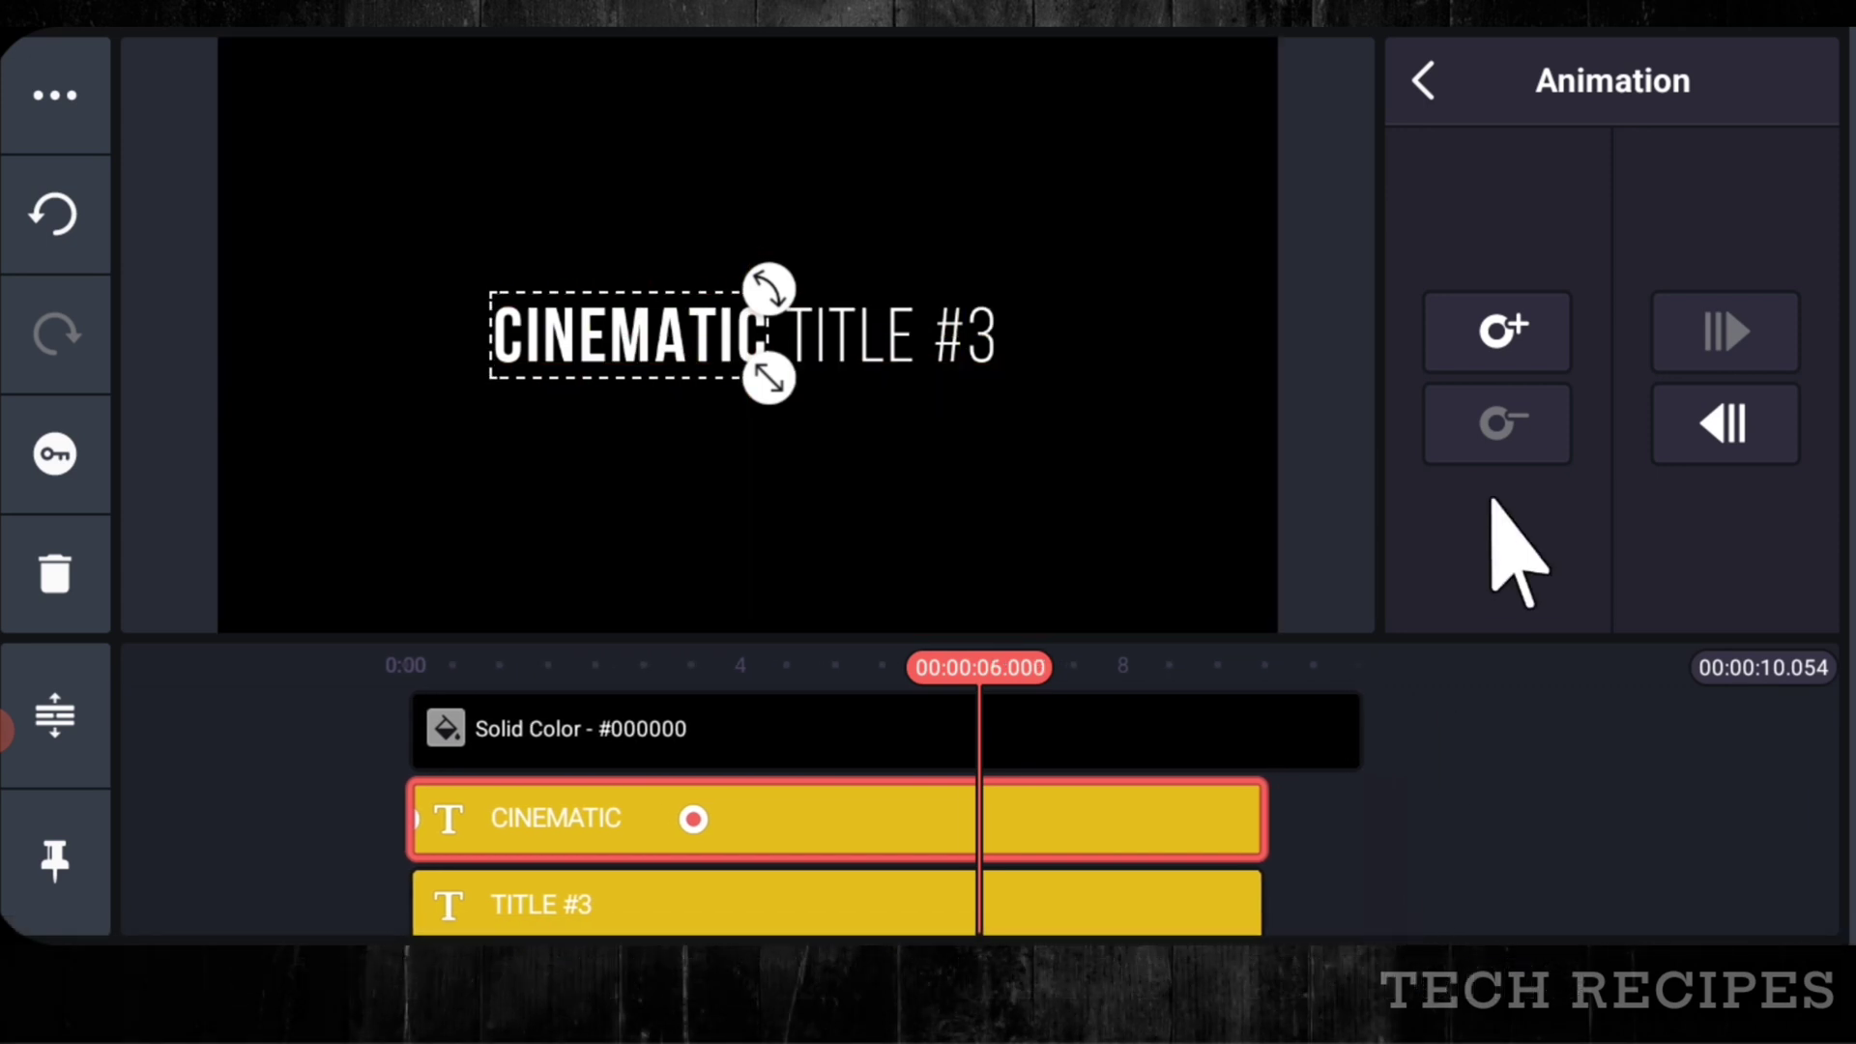
{"action": "left_click_drag", "start_coordinate": [1551, 836], "coordinate": [1279, 870]}
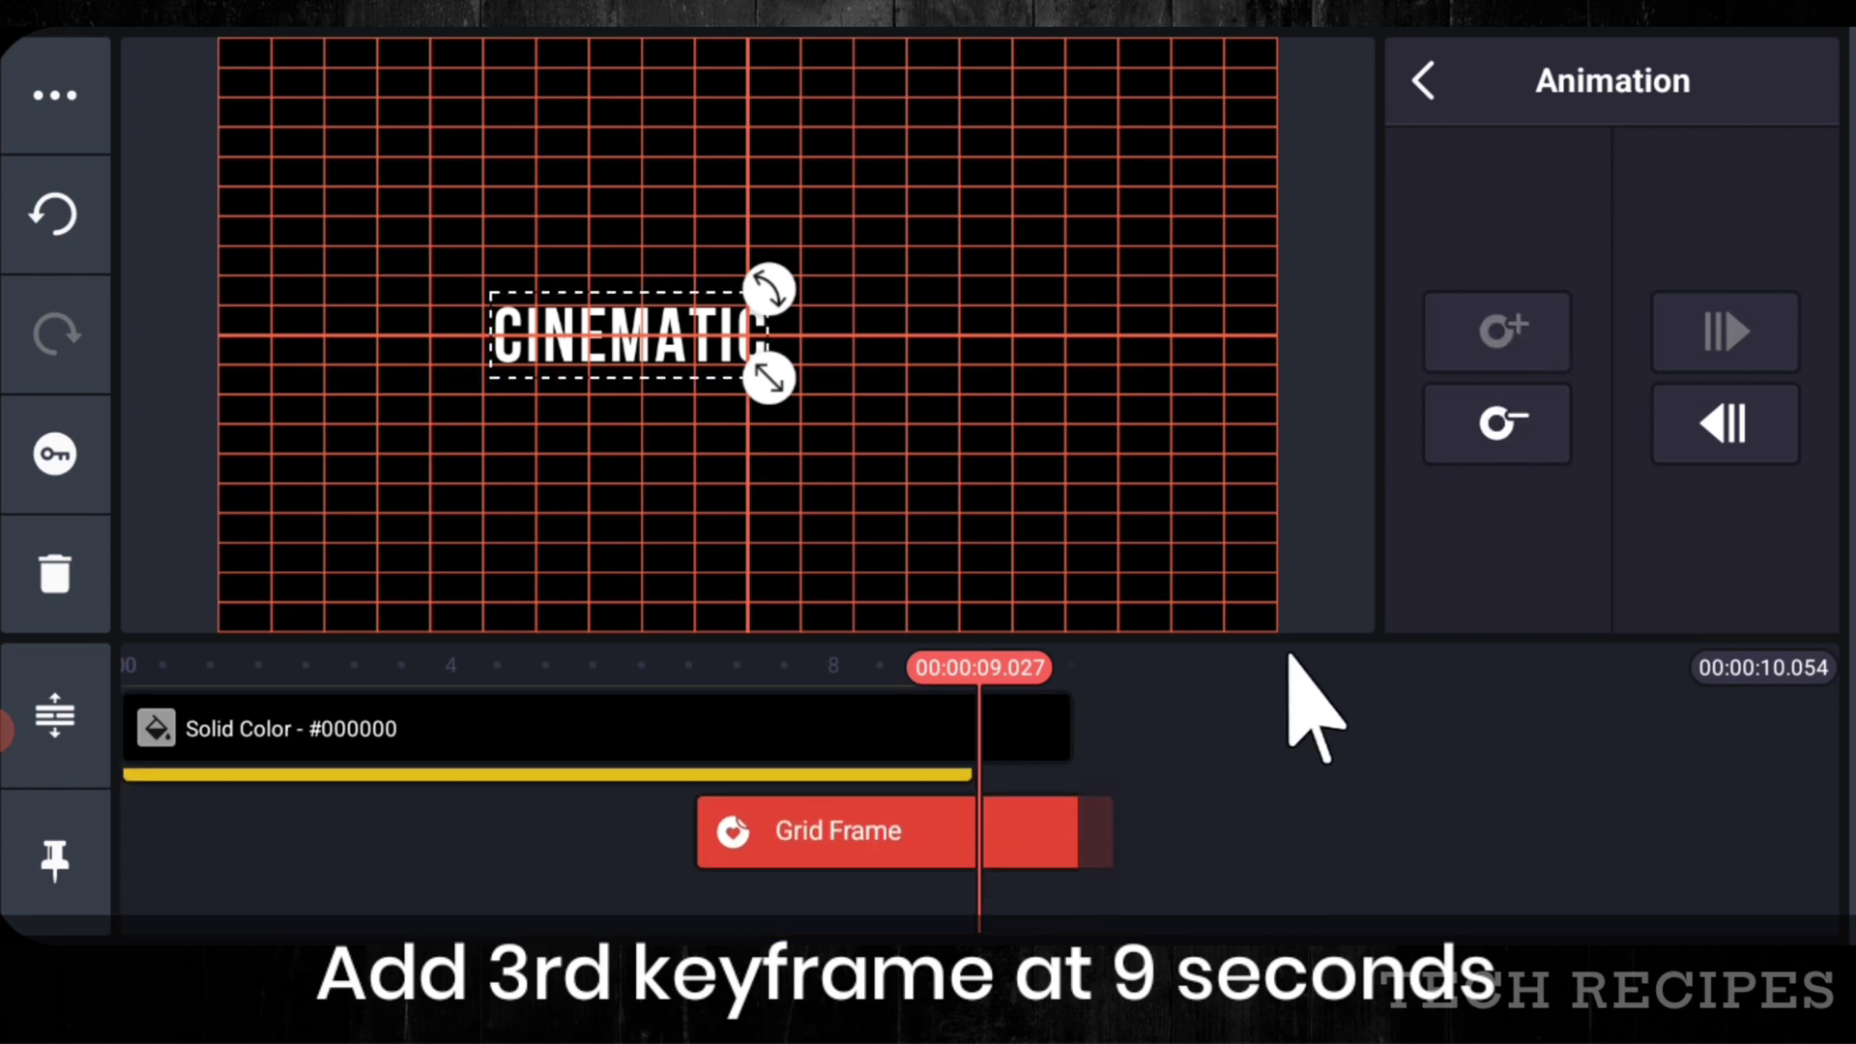
- Extend the Grid Frame layer so it starts earlier
{"action": "left_click", "coordinate": [689, 841]}
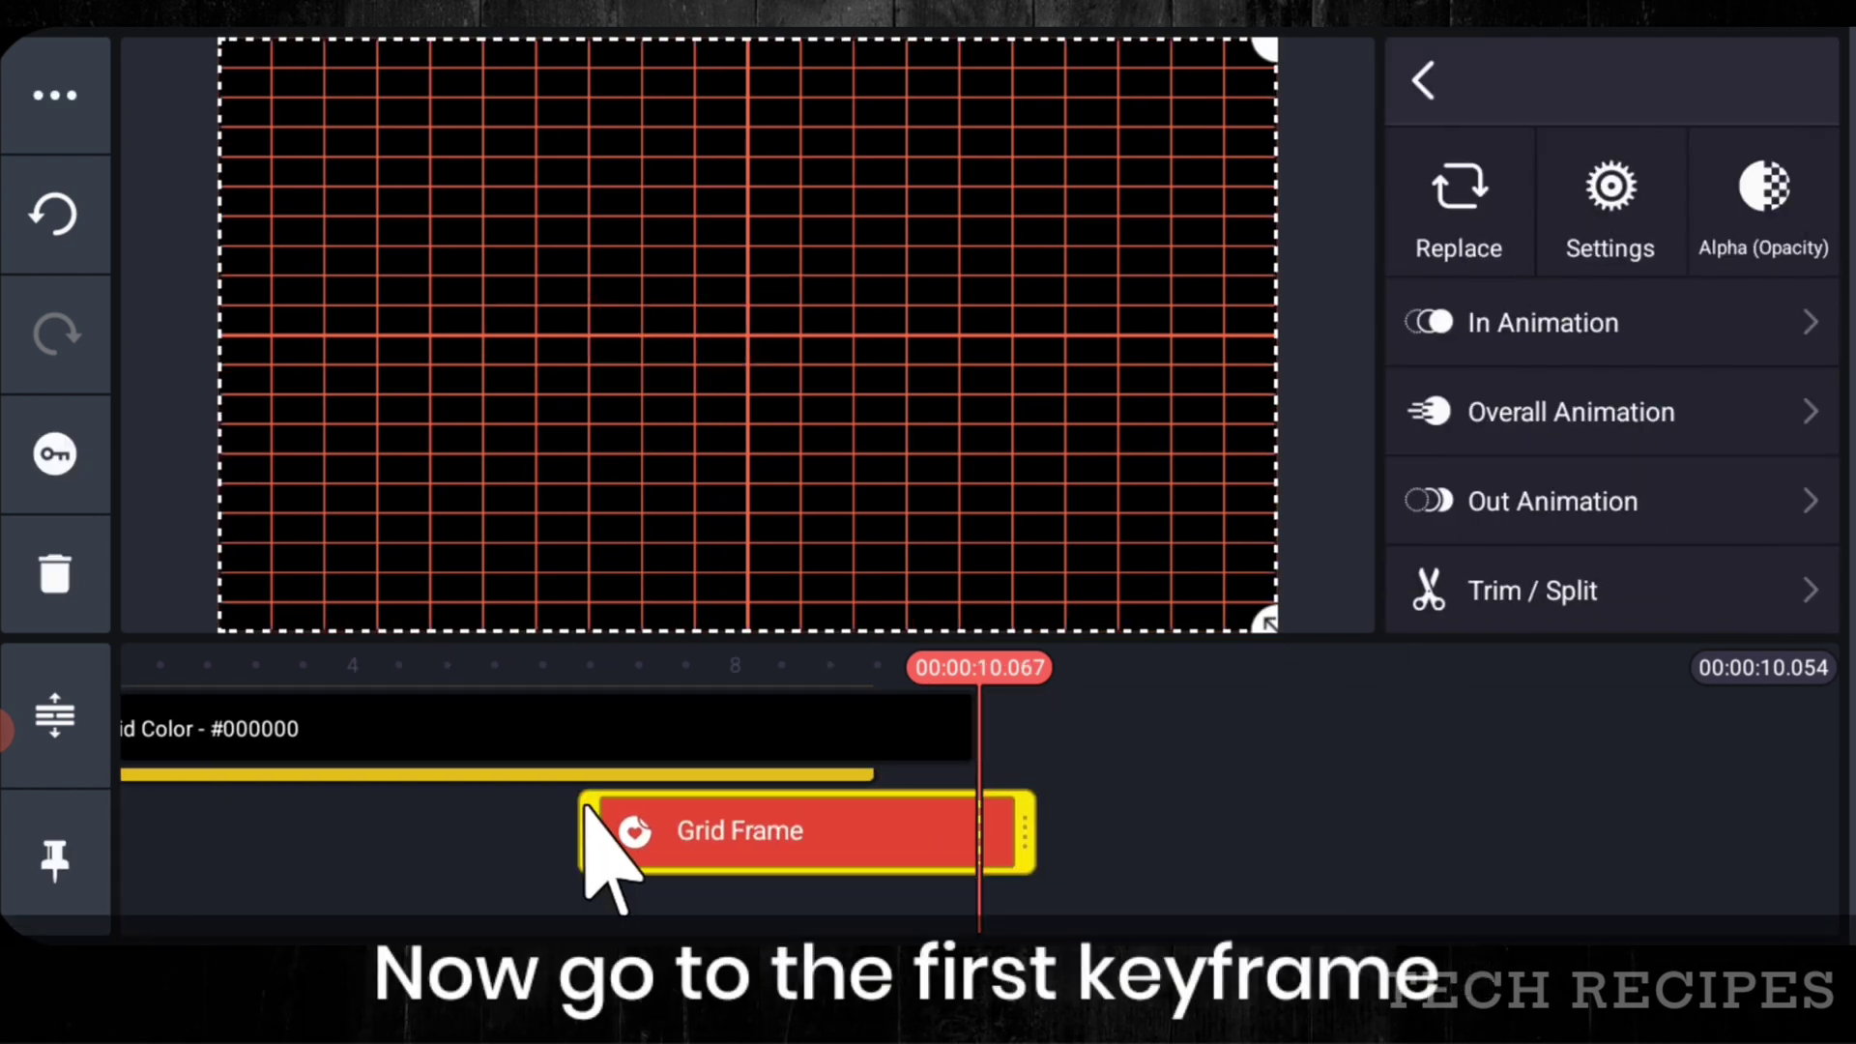
{"action": "left_click_drag", "start_coordinate": [586, 812], "coordinate": [126, 832]}
{"action": "left_click", "coordinate": [1408, 807]}
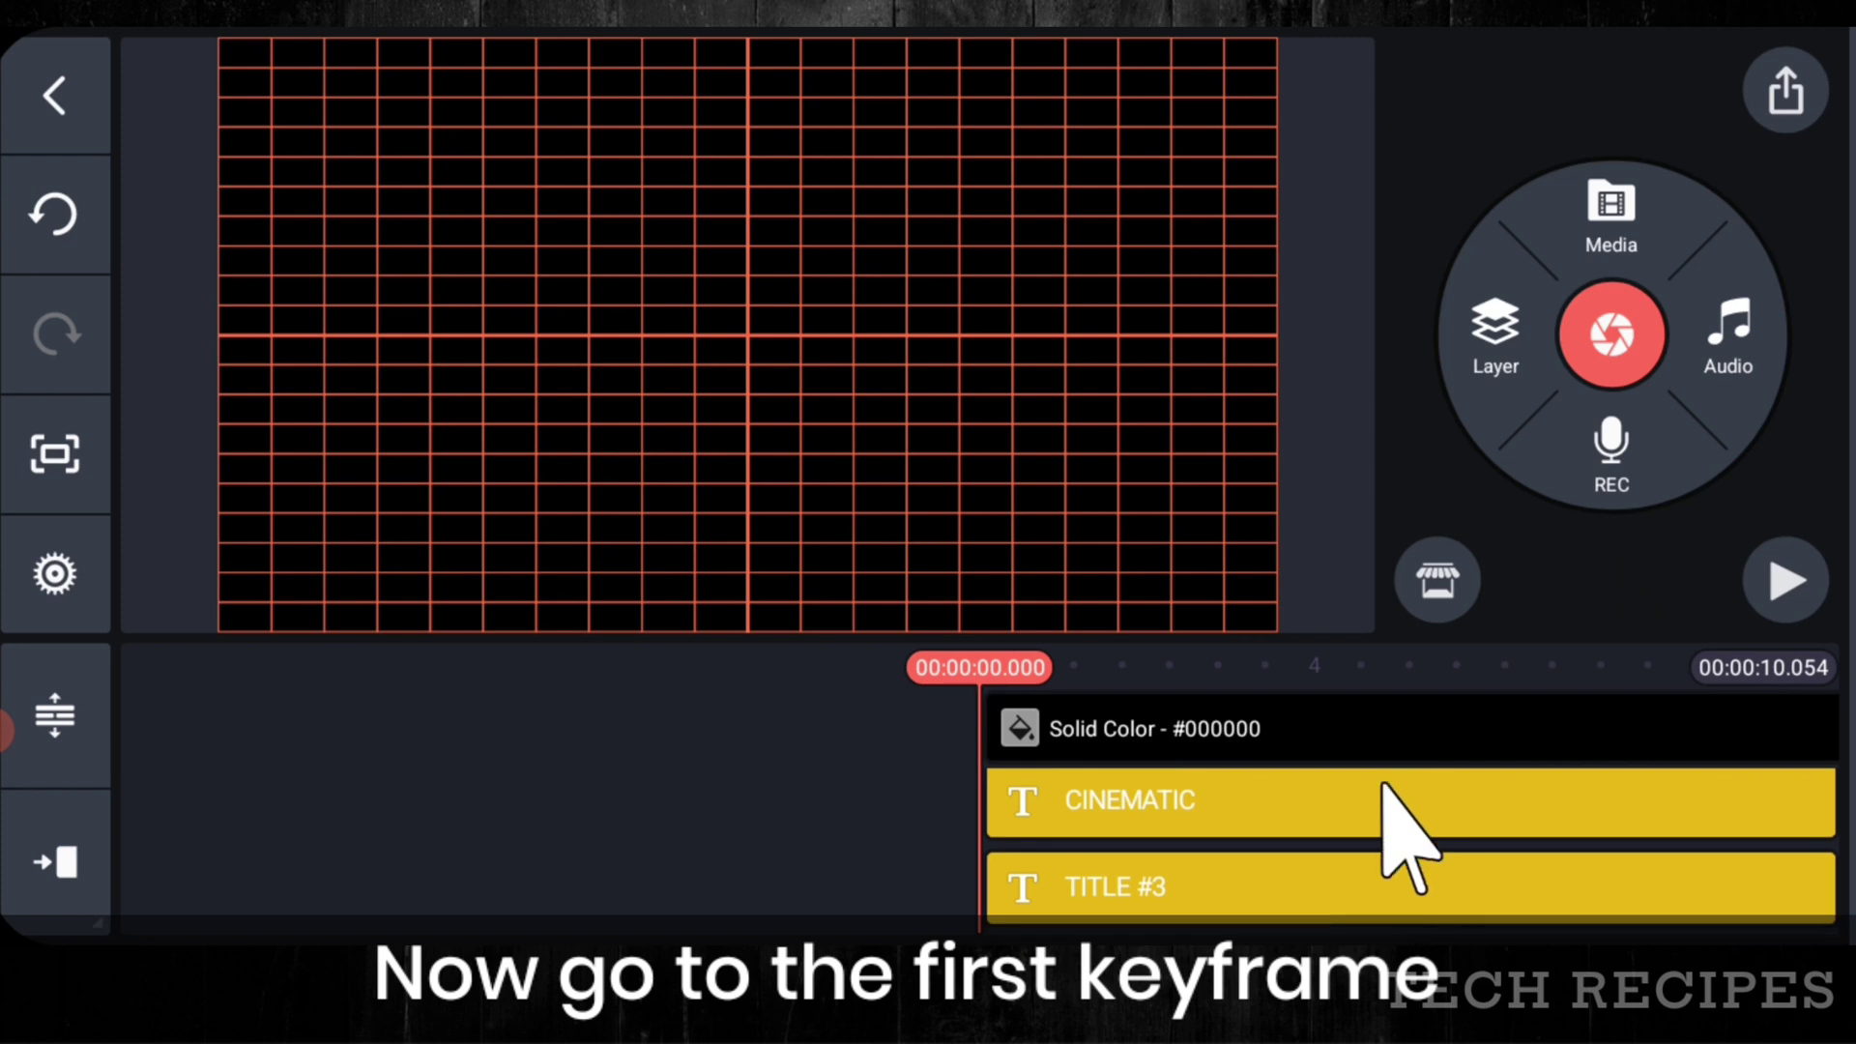
- Set CINEMATIC lower at its starting keyframe and higher at the 9-second keyframe
{"action": "left_click", "coordinate": [1384, 788]}
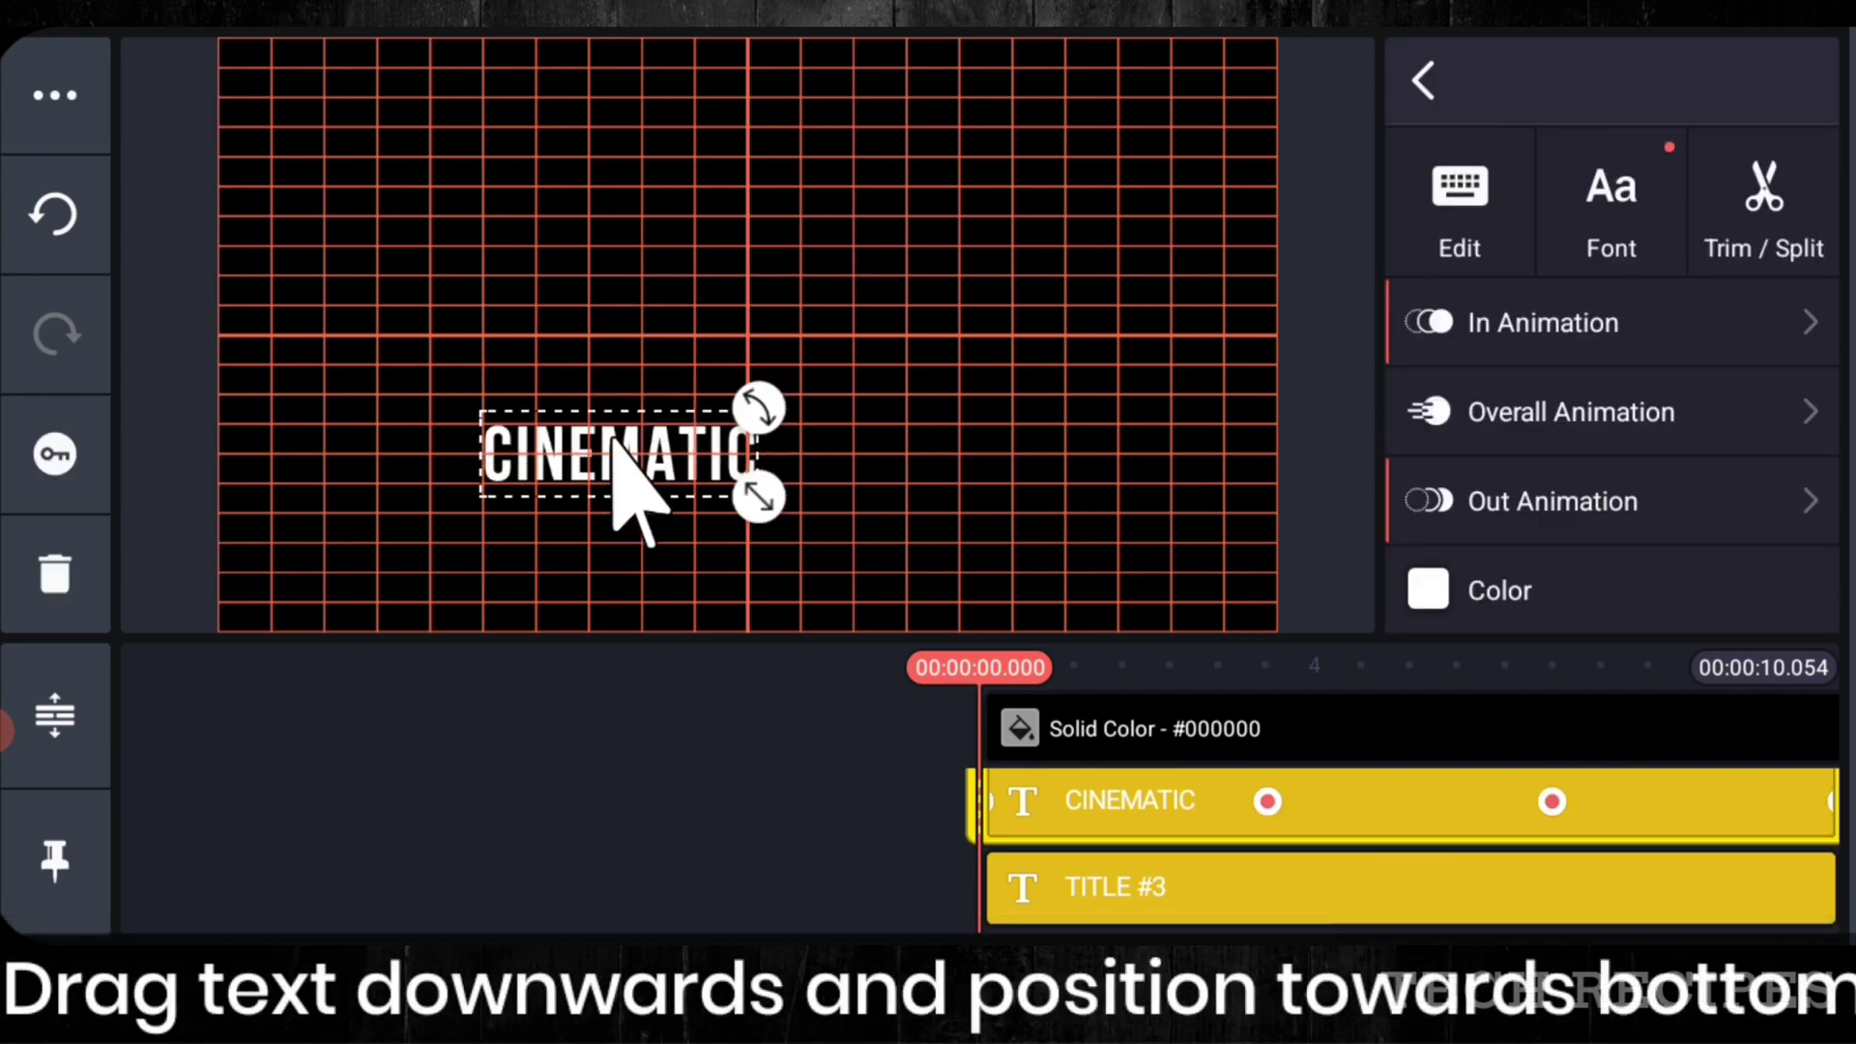
{"action": "left_click_drag", "start_coordinate": [611, 428], "coordinate": [611, 424]}
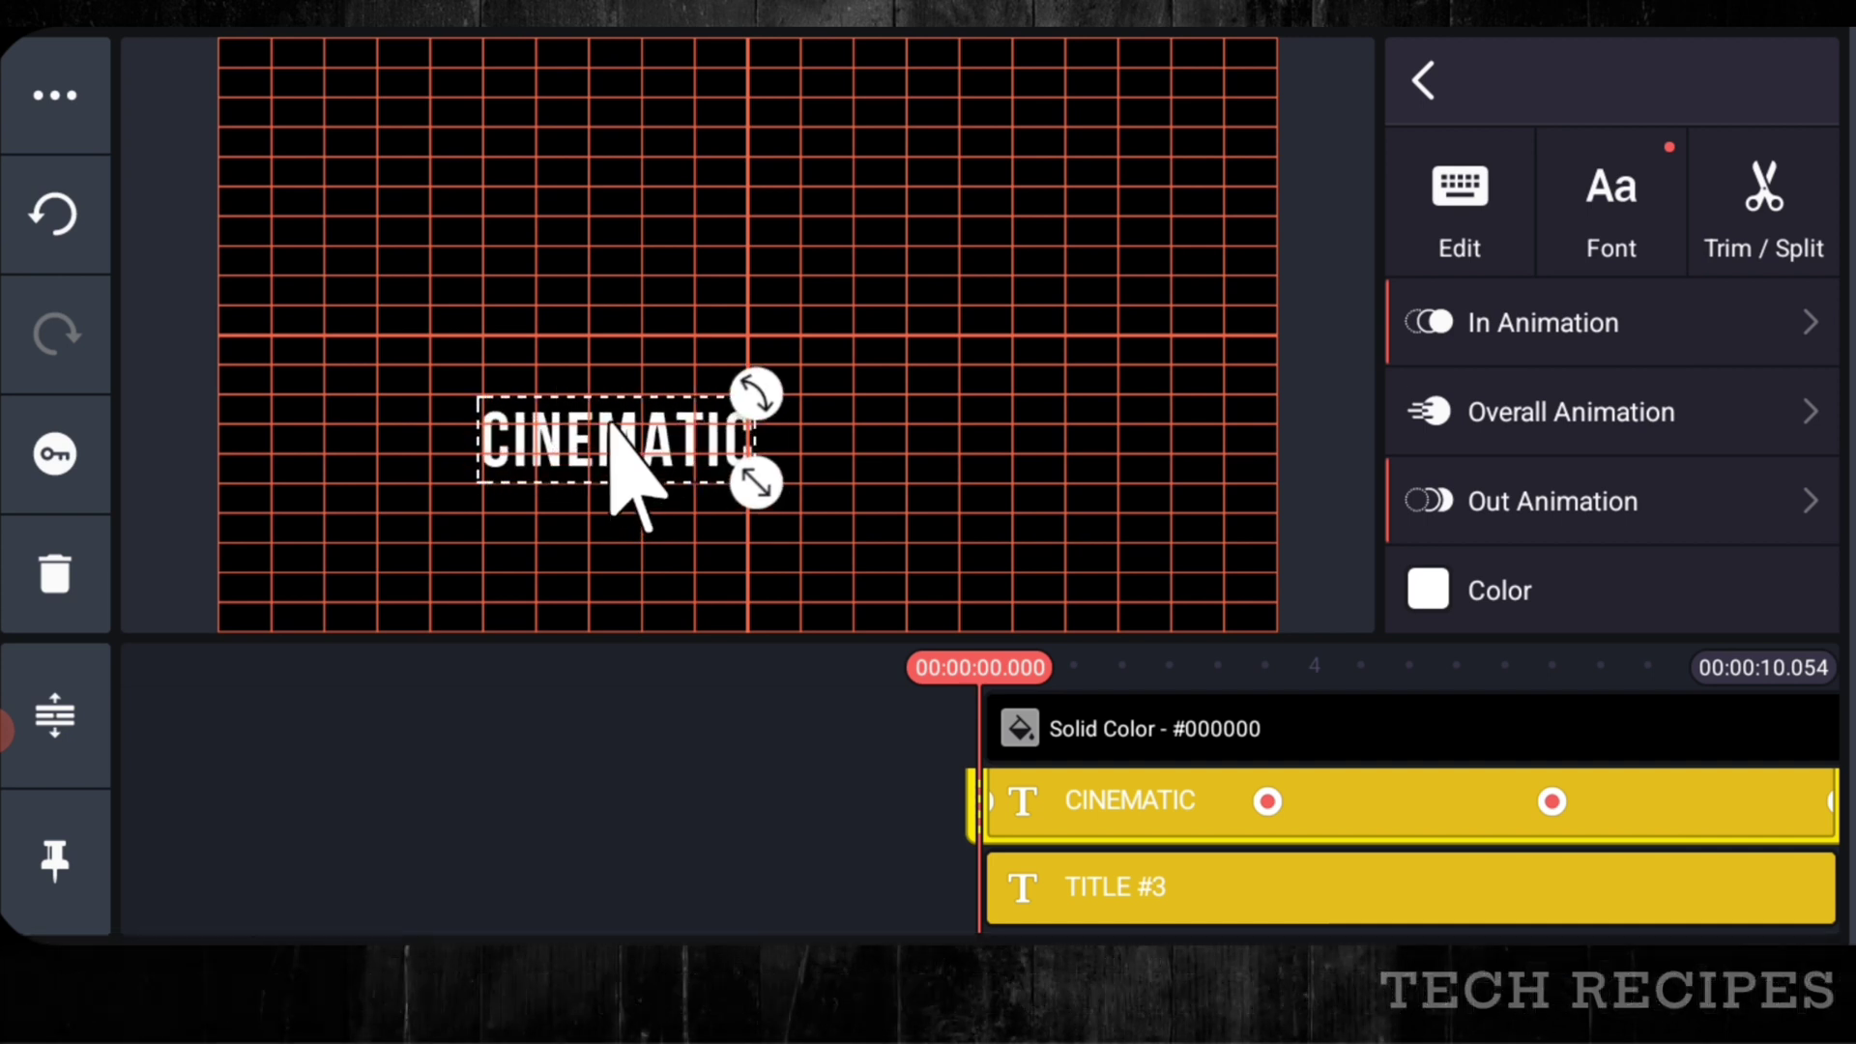
{"action": "left_click_drag", "start_coordinate": [781, 833], "coordinate": [506, 817]}
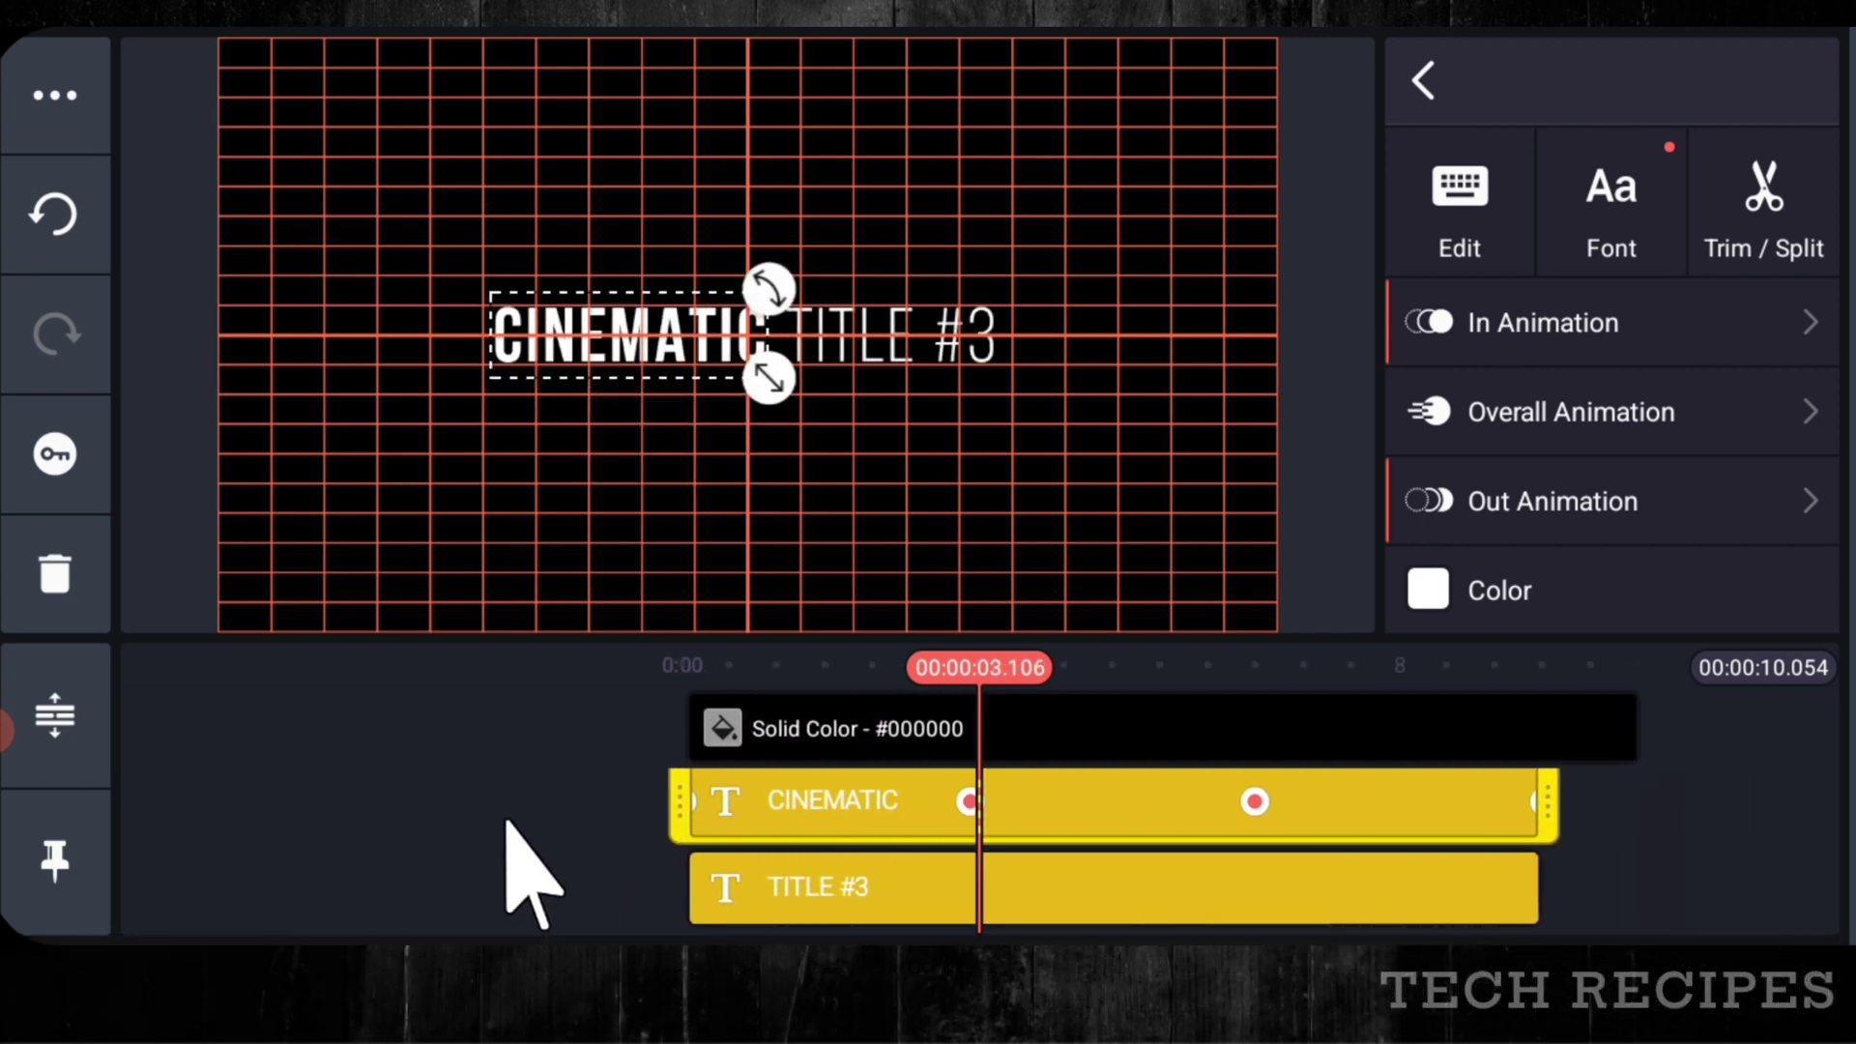
{"action": "left_click", "coordinate": [55, 452]}
{"action": "left_click", "coordinate": [1750, 411]}
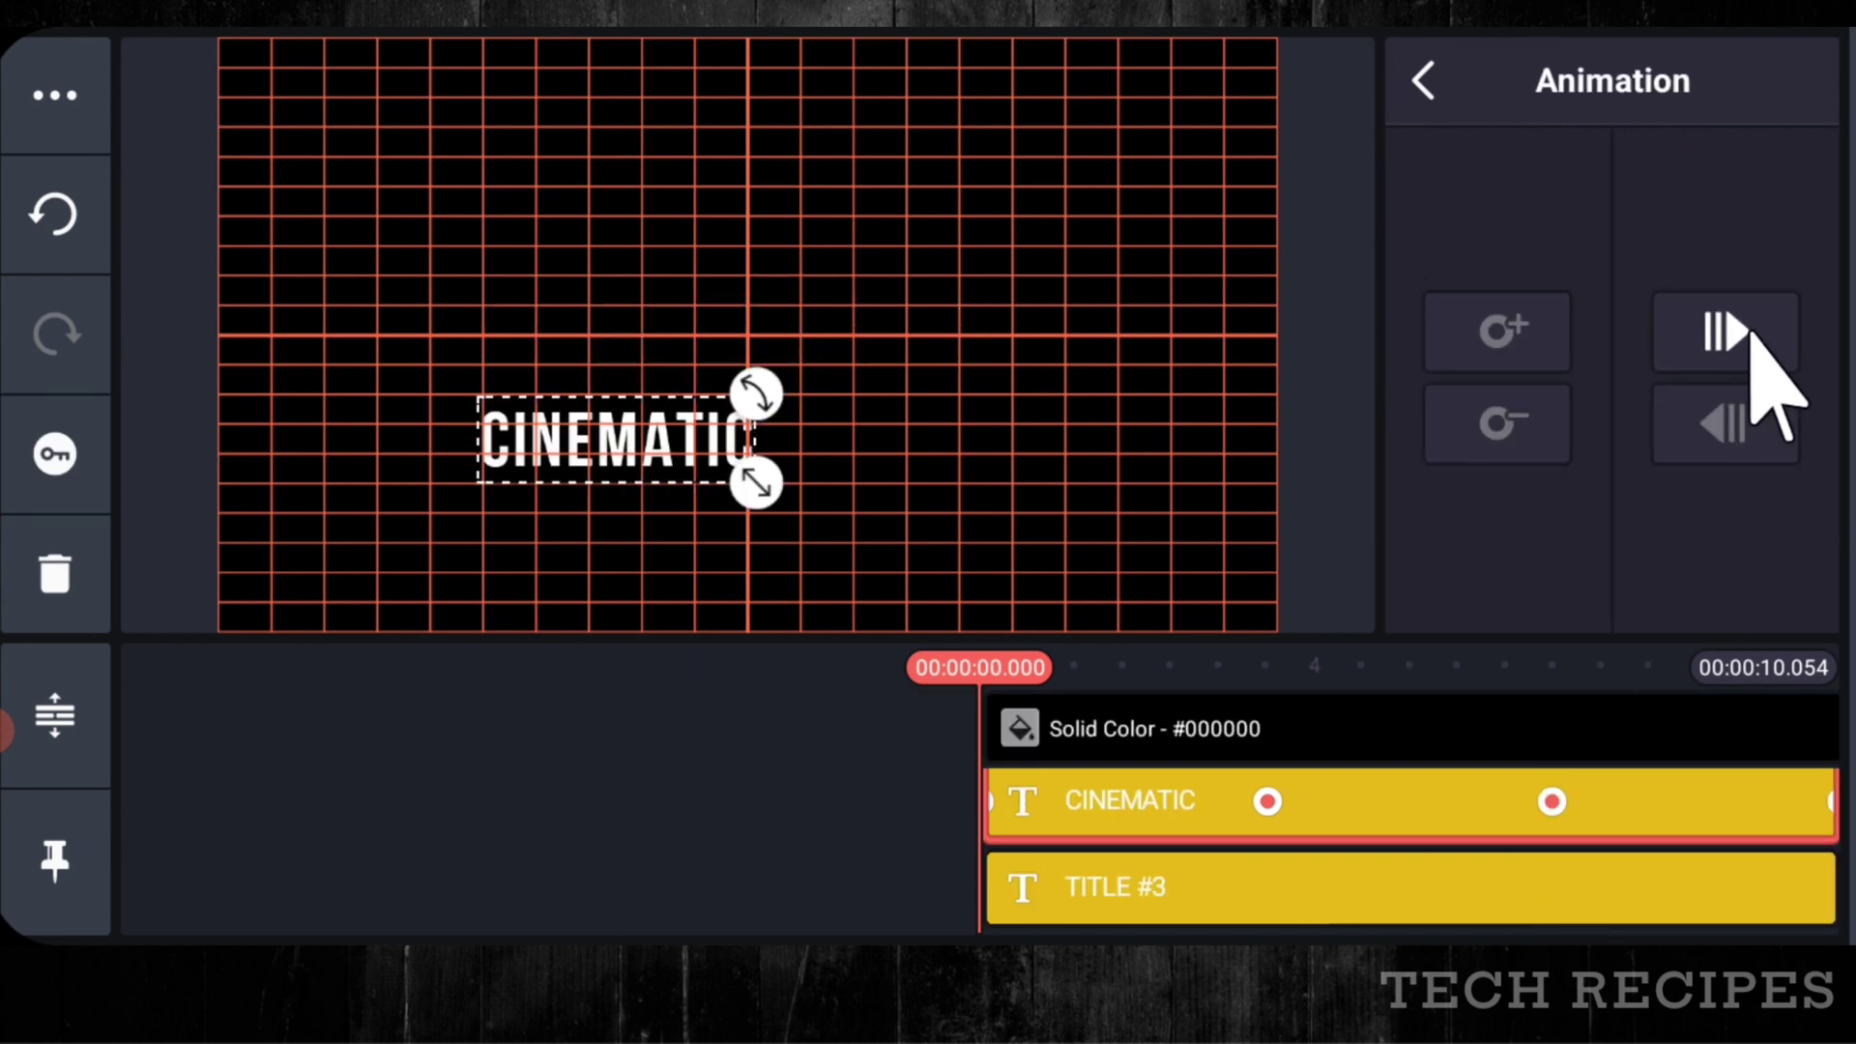
{"action": "left_click", "coordinate": [1755, 319]}
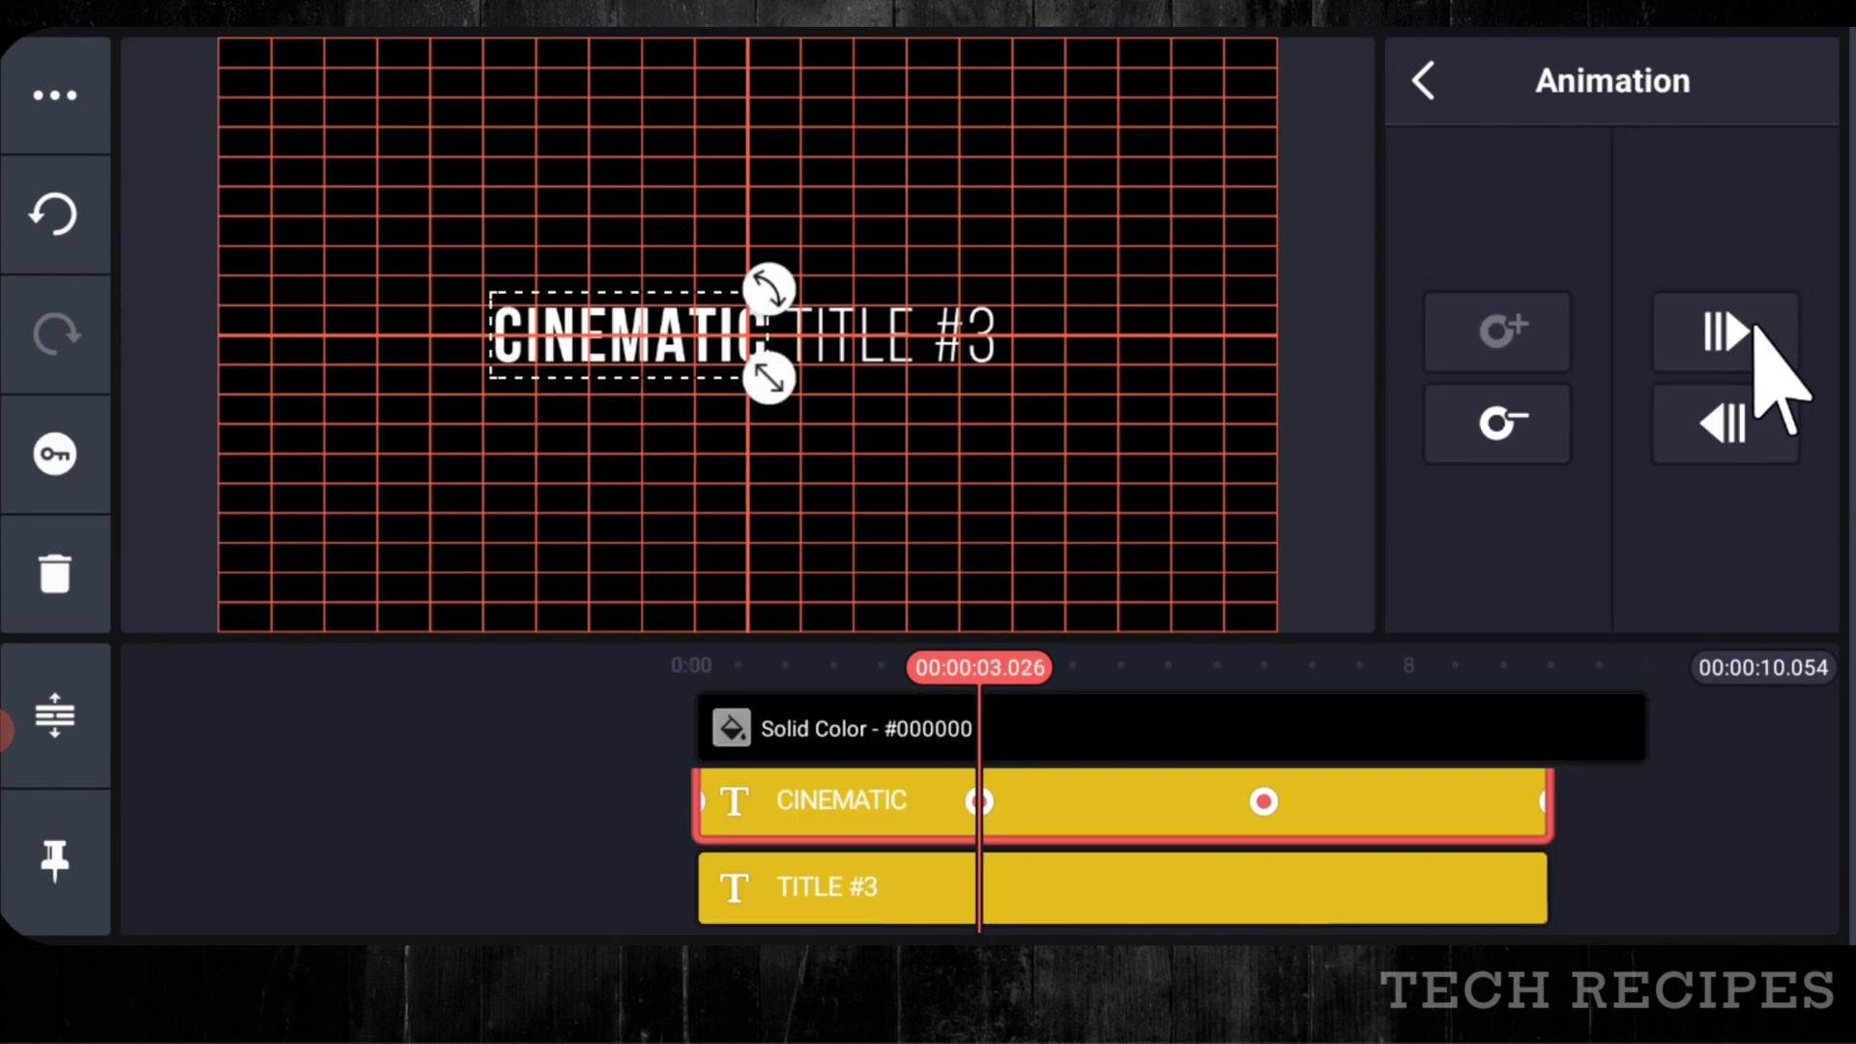
{"action": "left_click", "coordinate": [1728, 343]}
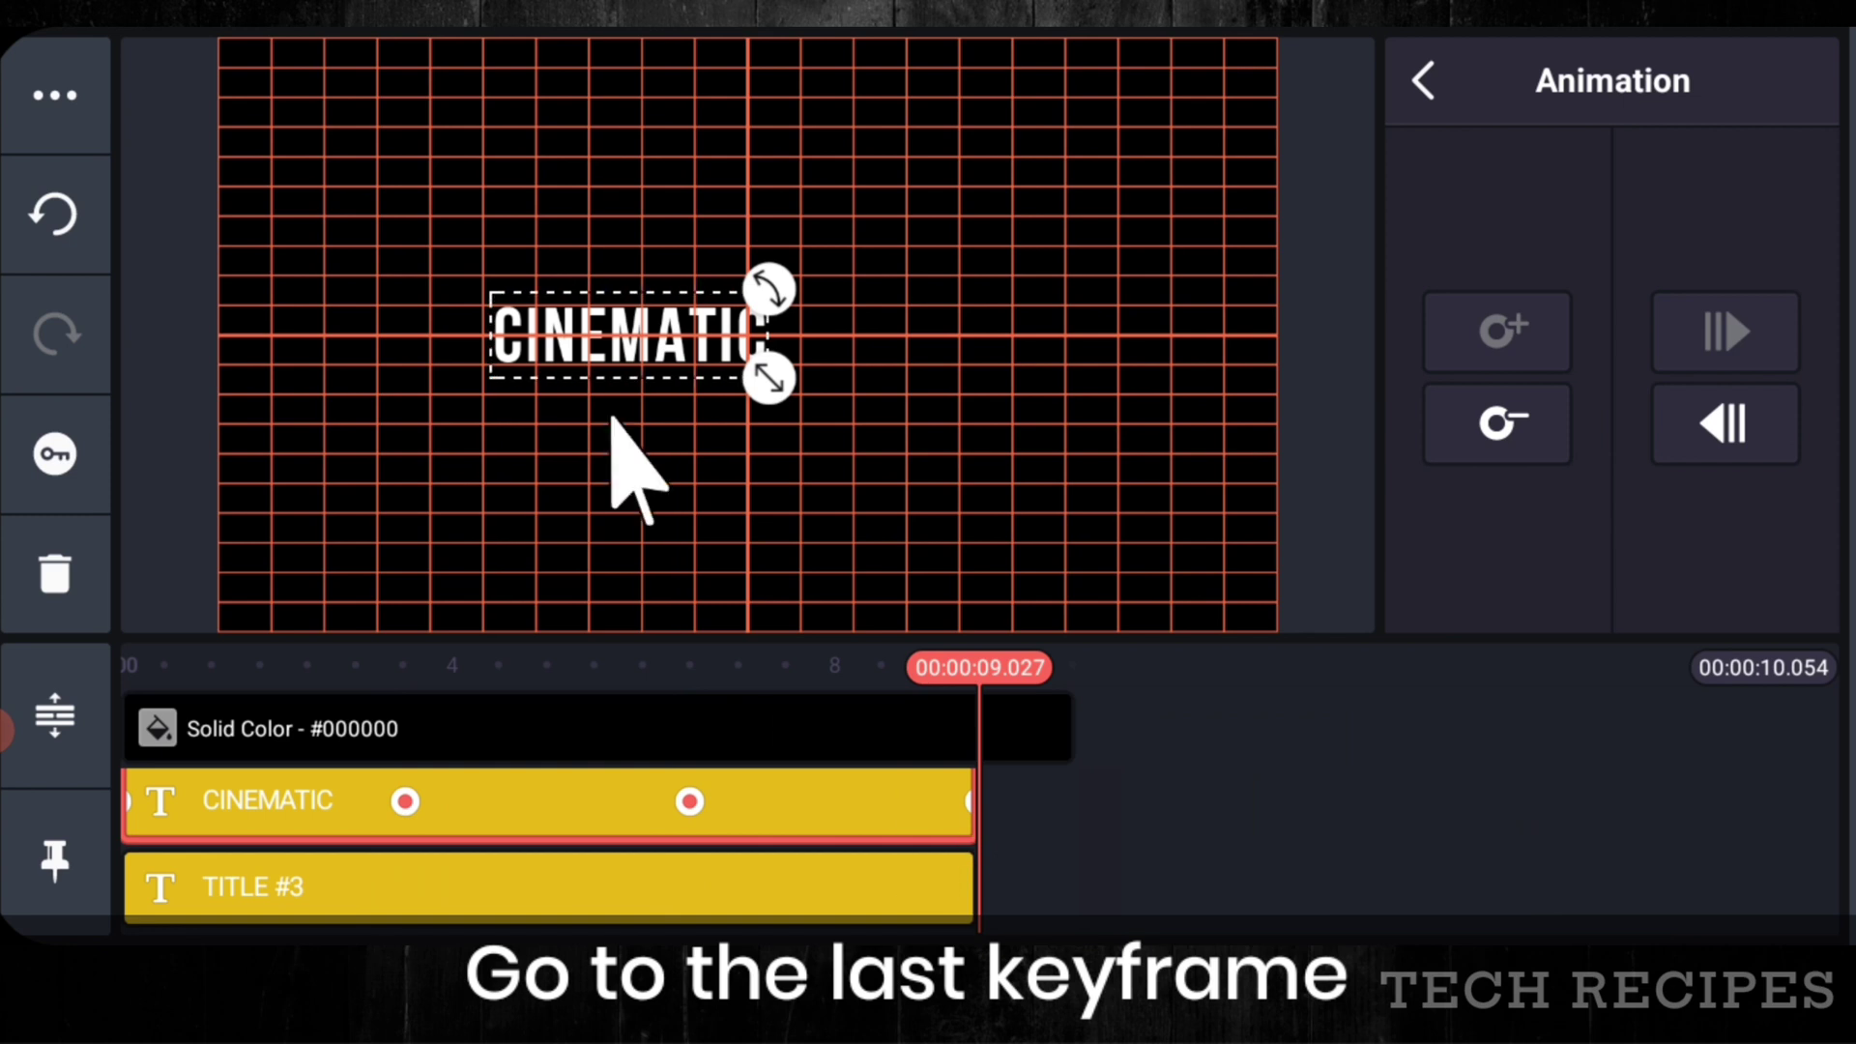
{"action": "left_click_drag", "start_coordinate": [609, 330], "coordinate": [609, 284]}
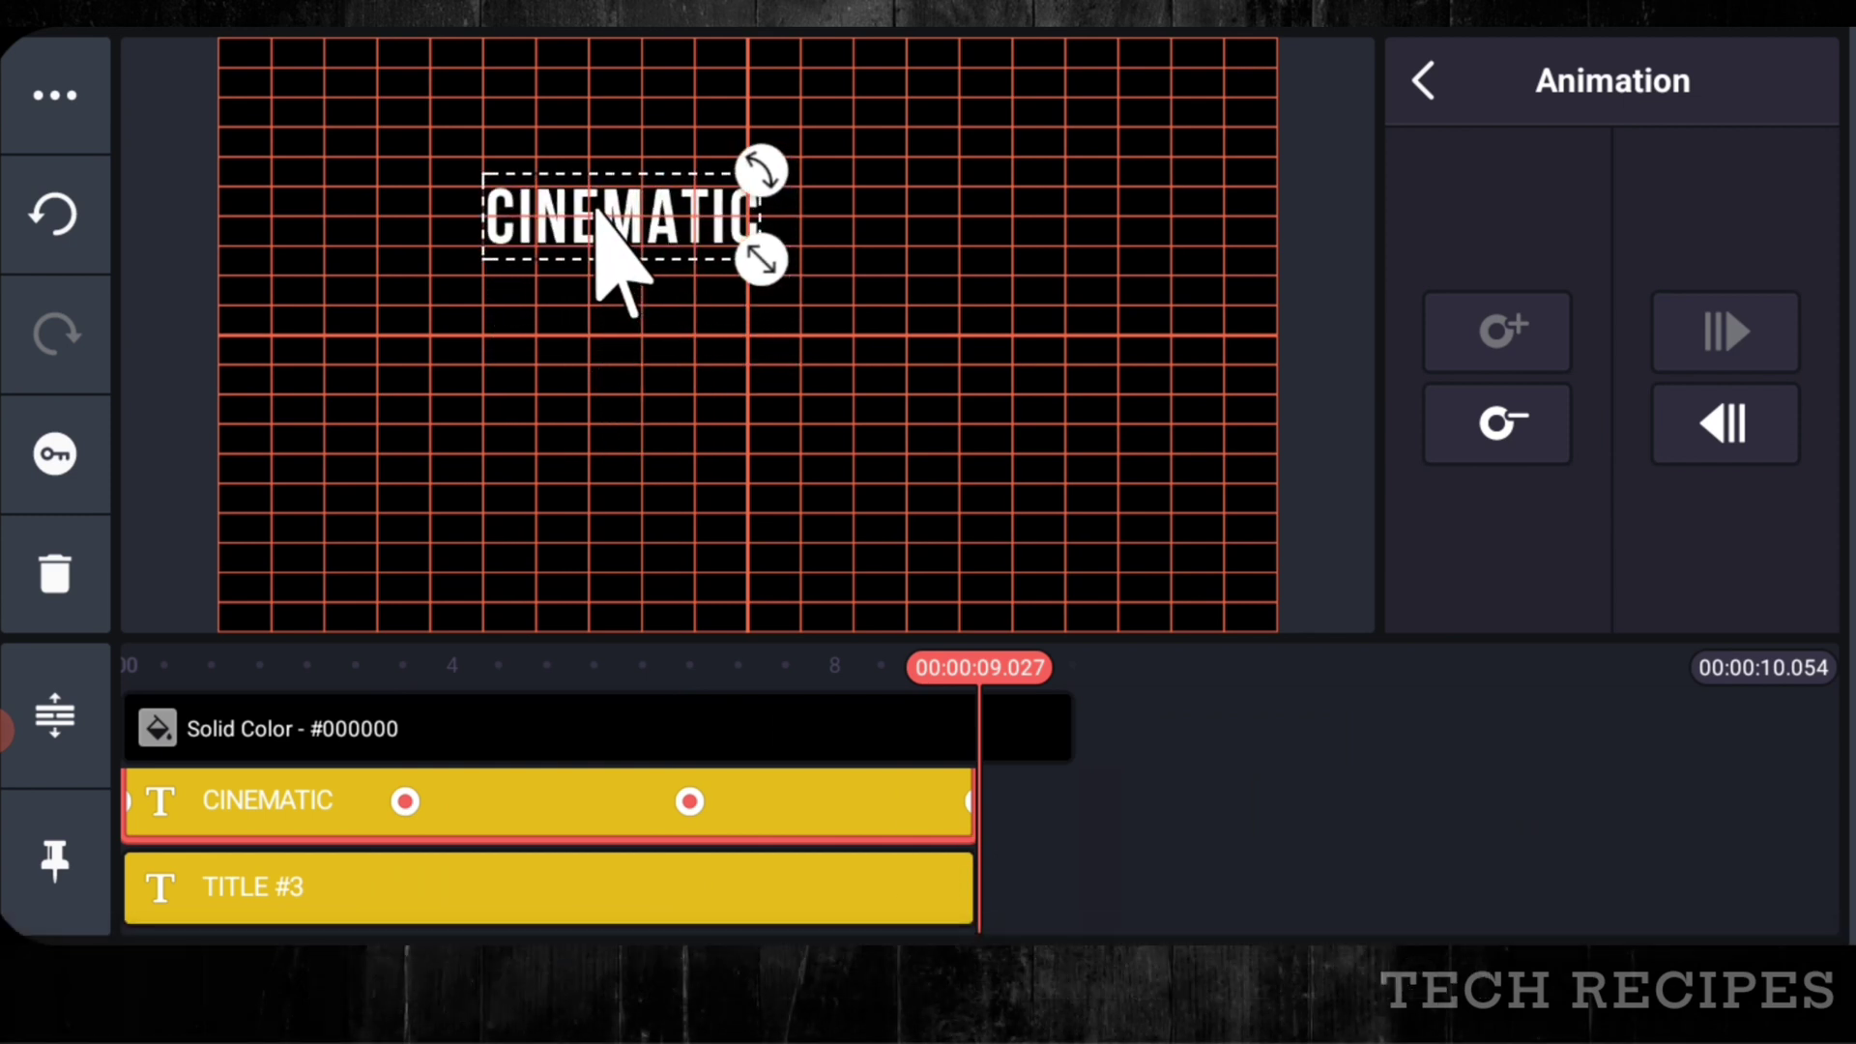
- Review CINEMATIC's keyframes and play the animation from the start
{"action": "left_click", "coordinate": [1751, 402]}
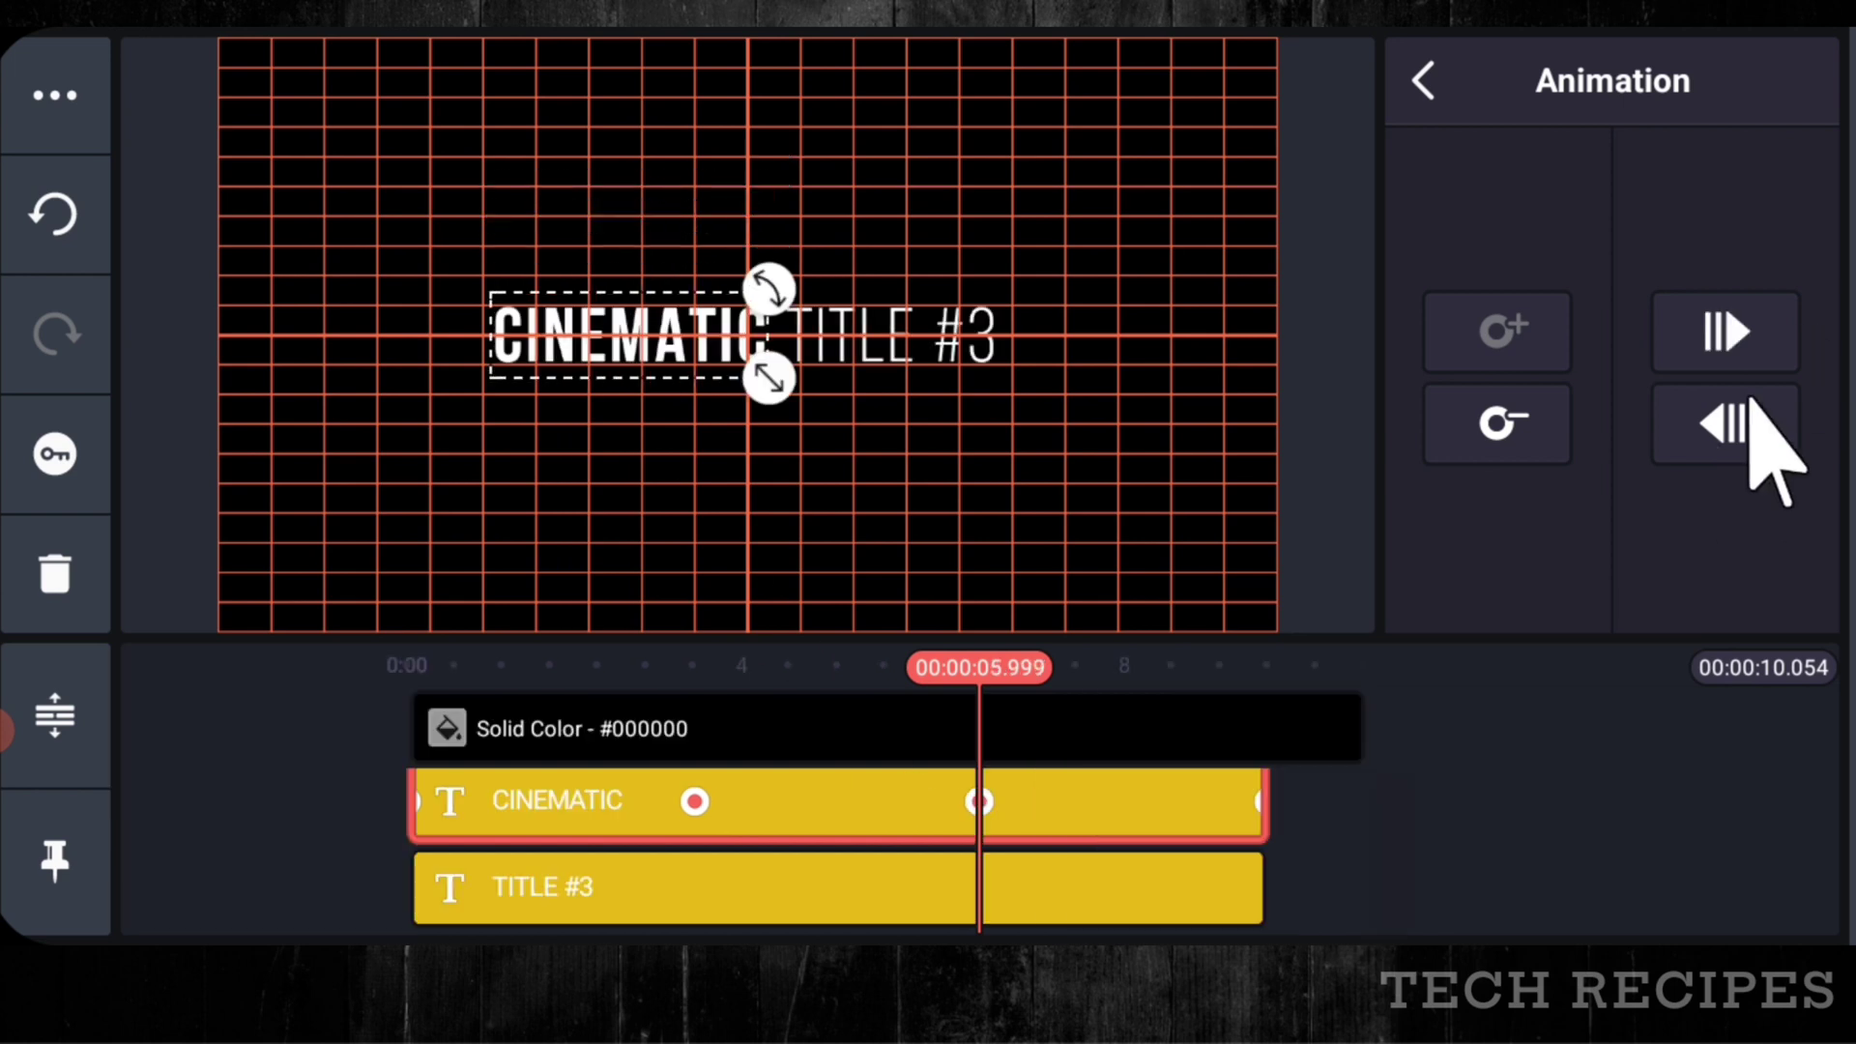
{"action": "left_click", "coordinate": [1672, 348]}
{"action": "left_click_drag", "start_coordinate": [1127, 891], "coordinate": [1636, 787]}
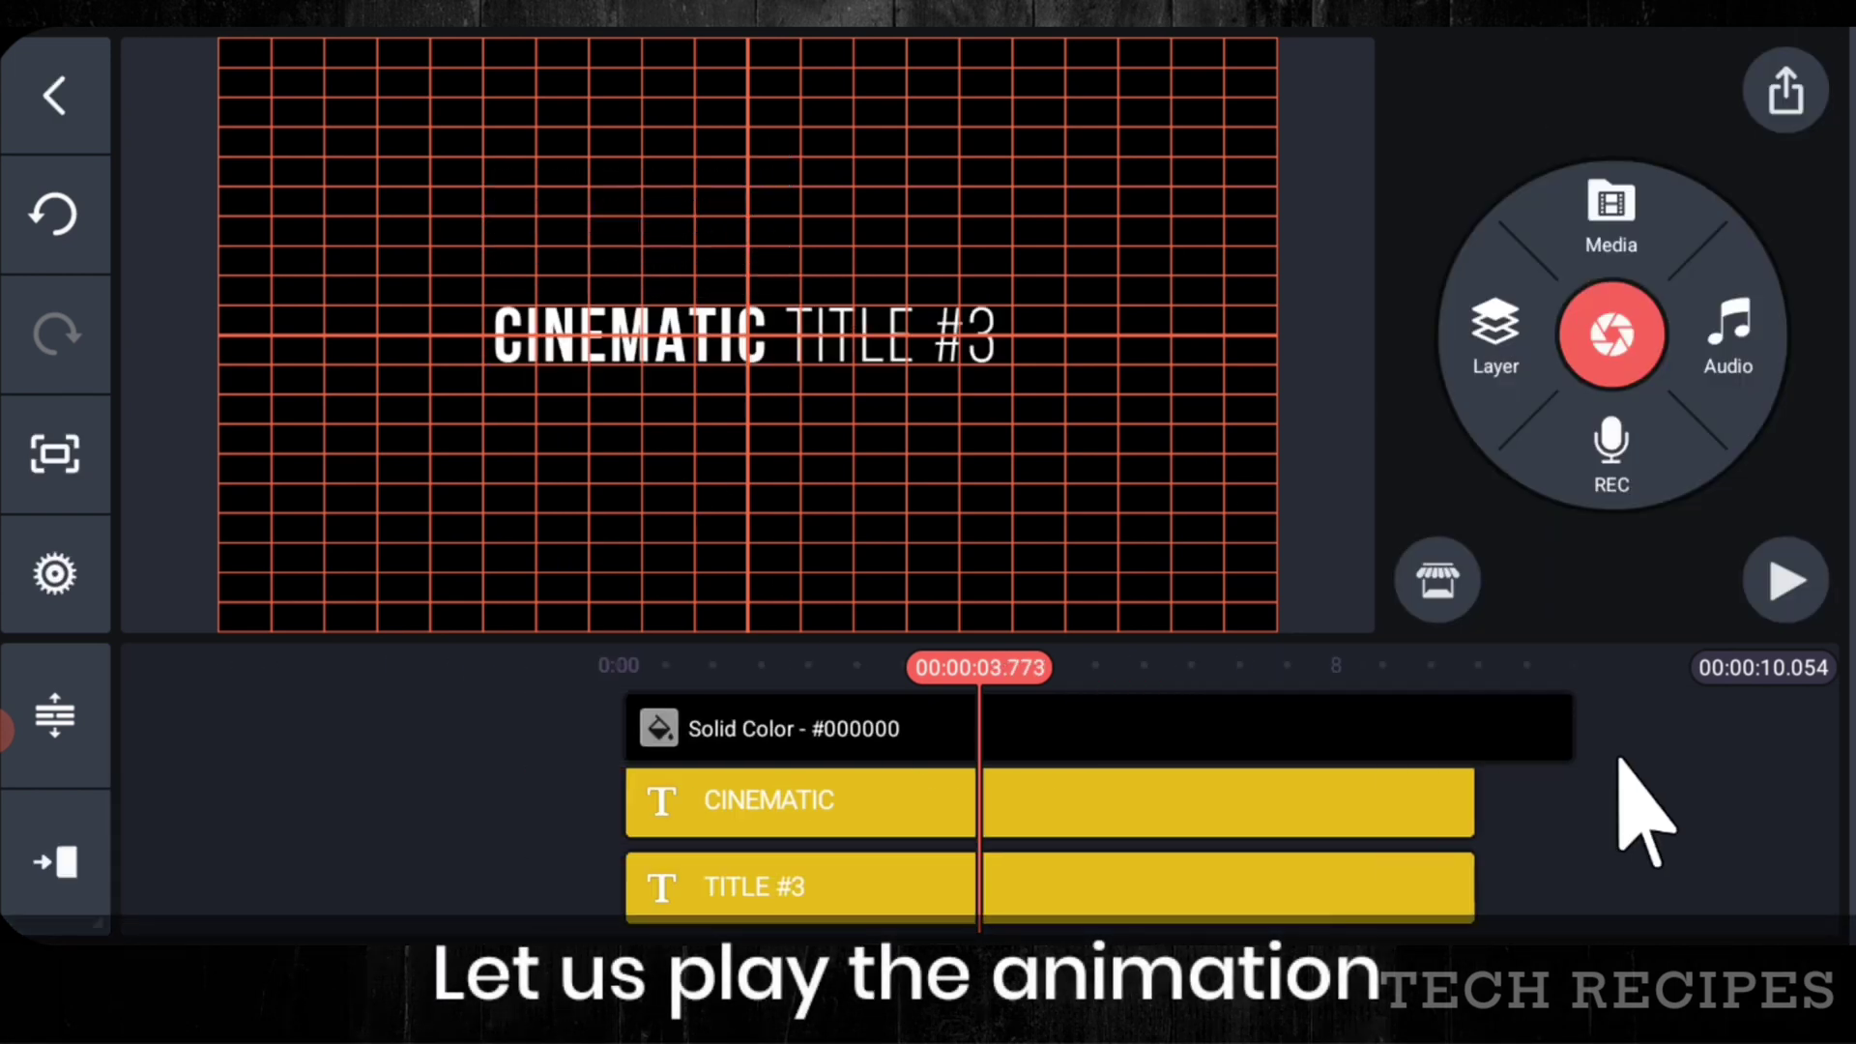
{"action": "left_click", "coordinate": [1787, 580]}
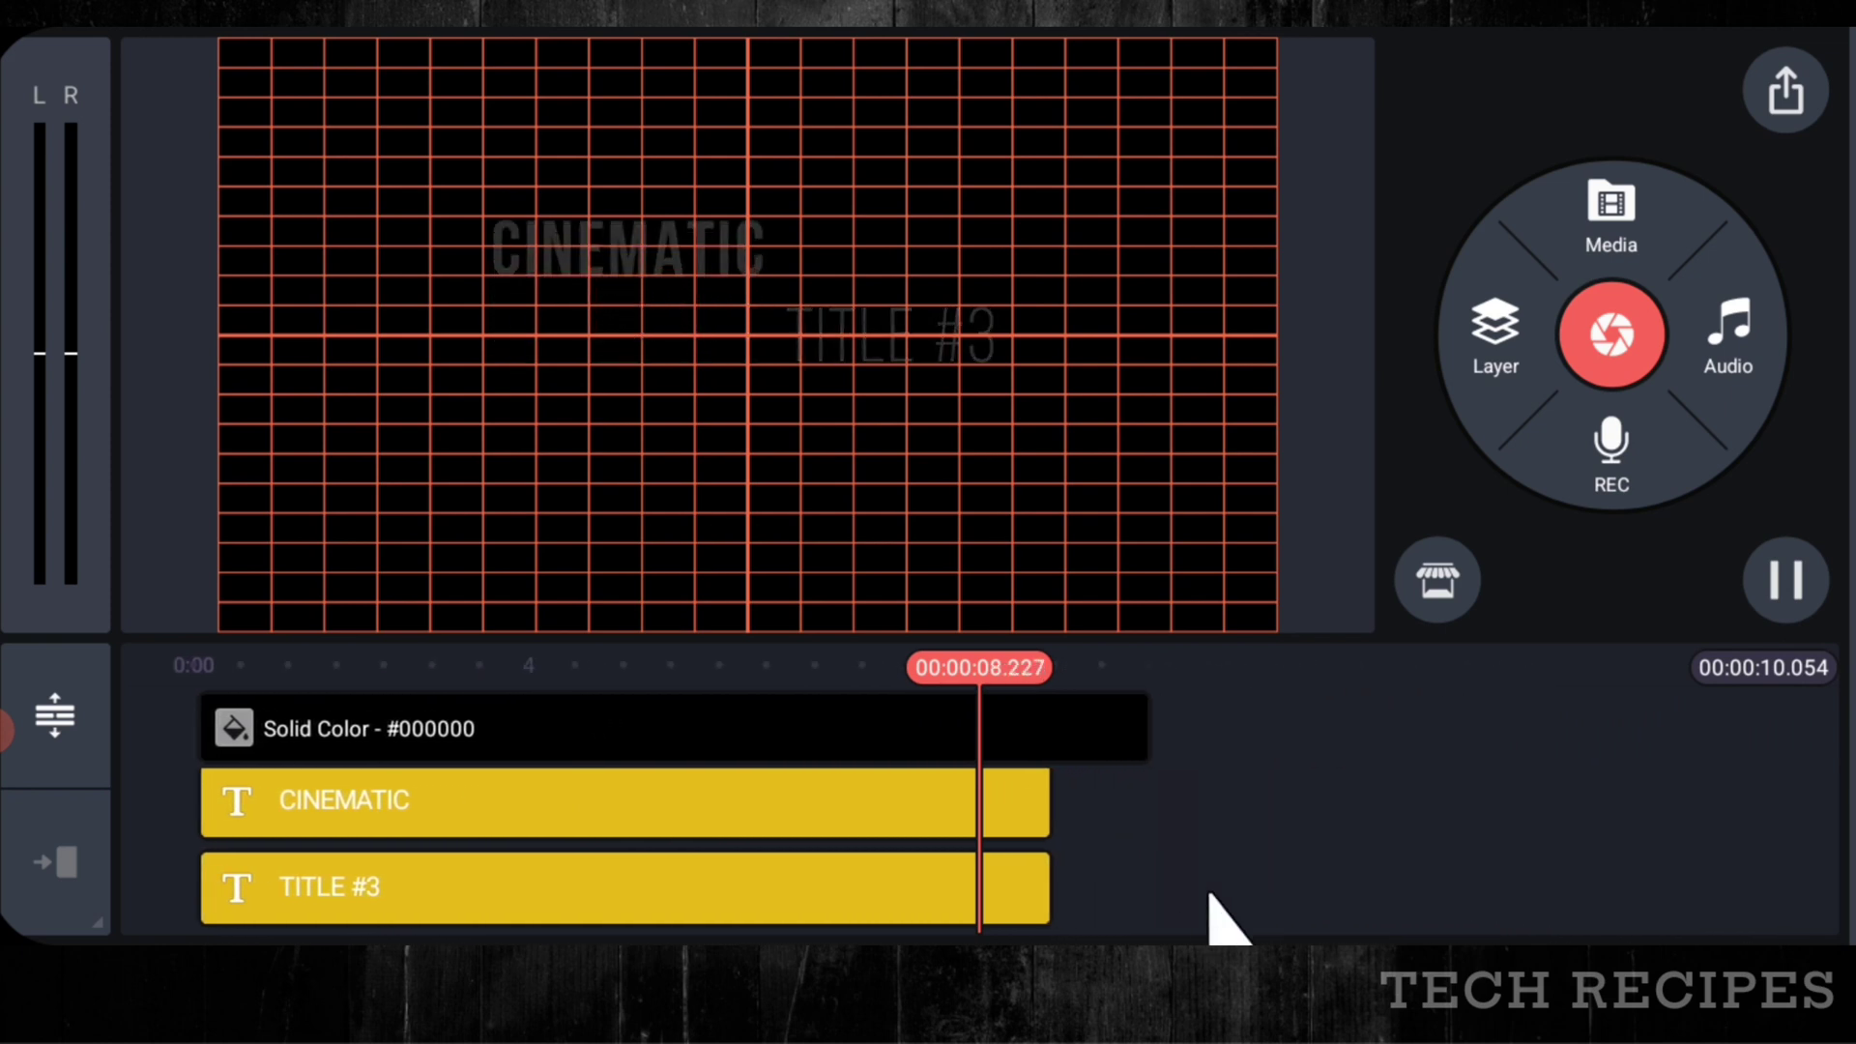
- Pause playback and start keyframing TITLE #3 at CINEMATIC's next keyframe
{"action": "key", "text": "space"}
{"action": "left_click_drag", "start_coordinate": [1344, 850], "coordinate": [1408, 870]}
{"action": "left_click", "coordinate": [986, 387]}
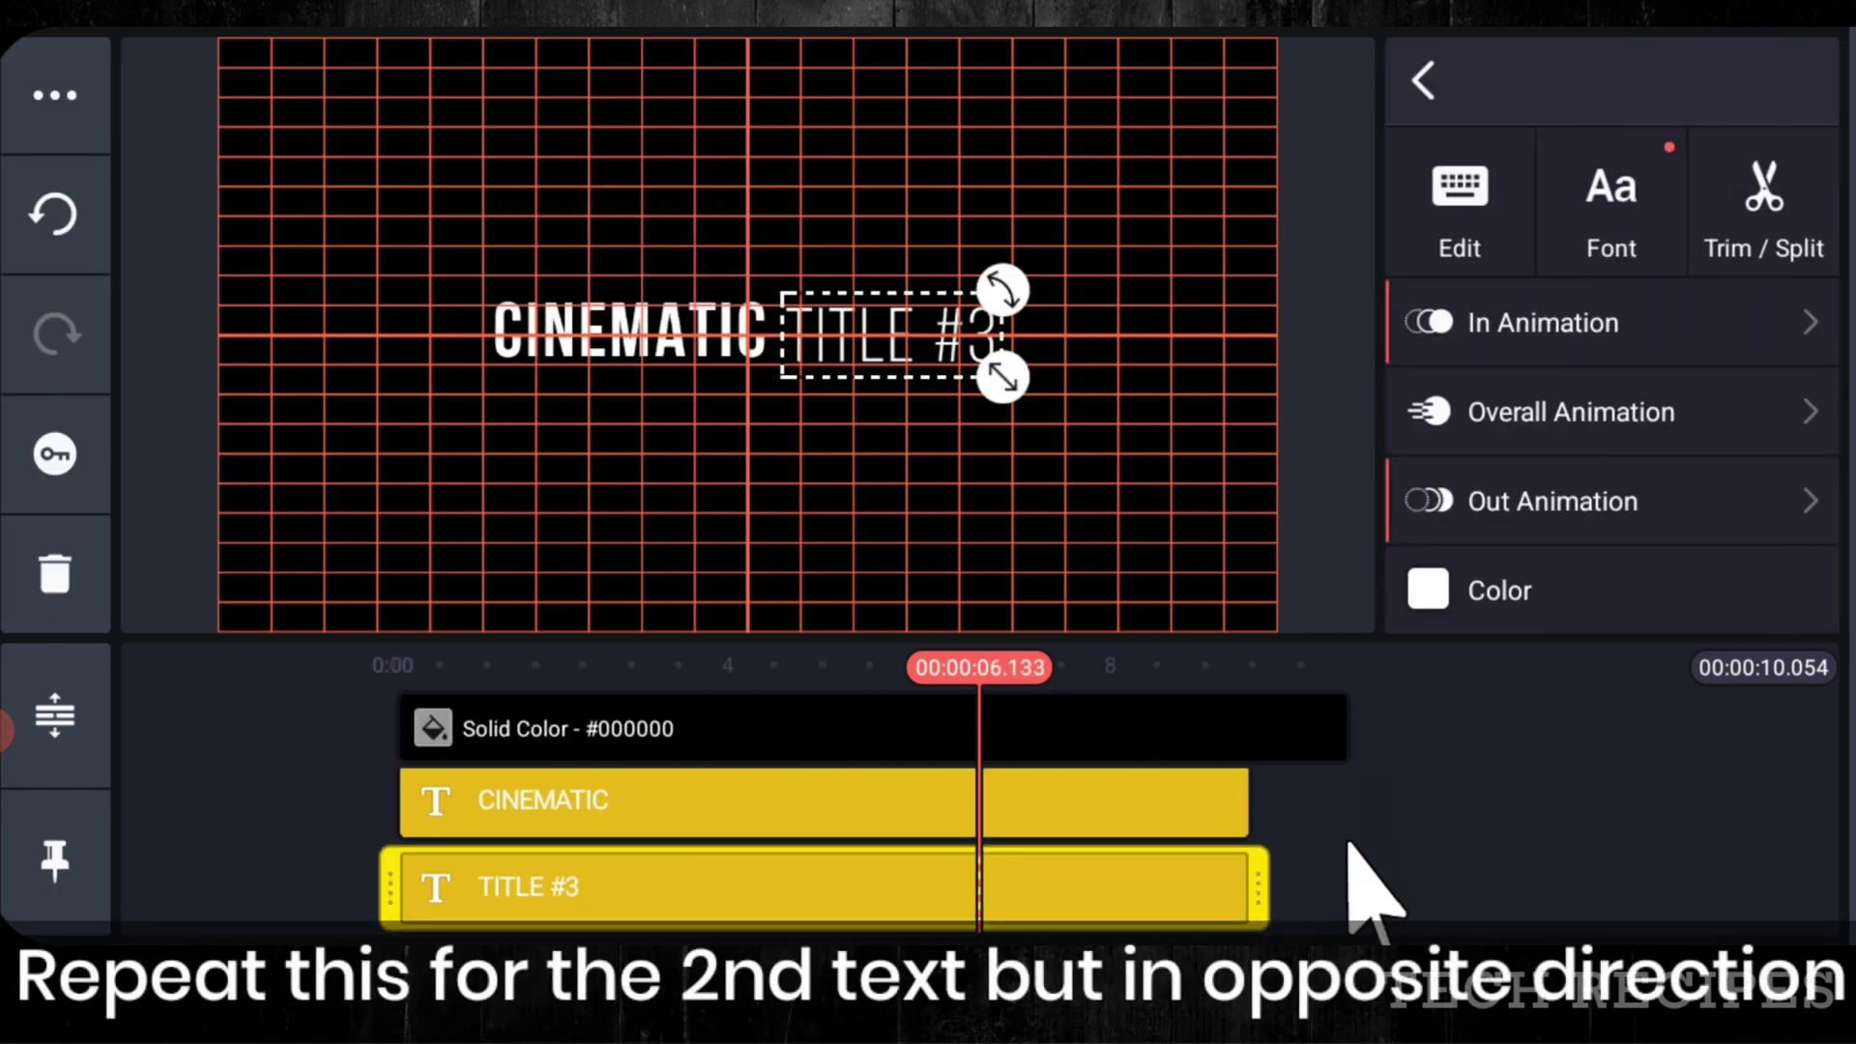
{"action": "left_click_drag", "start_coordinate": [328, 812], "coordinate": [580, 803]}
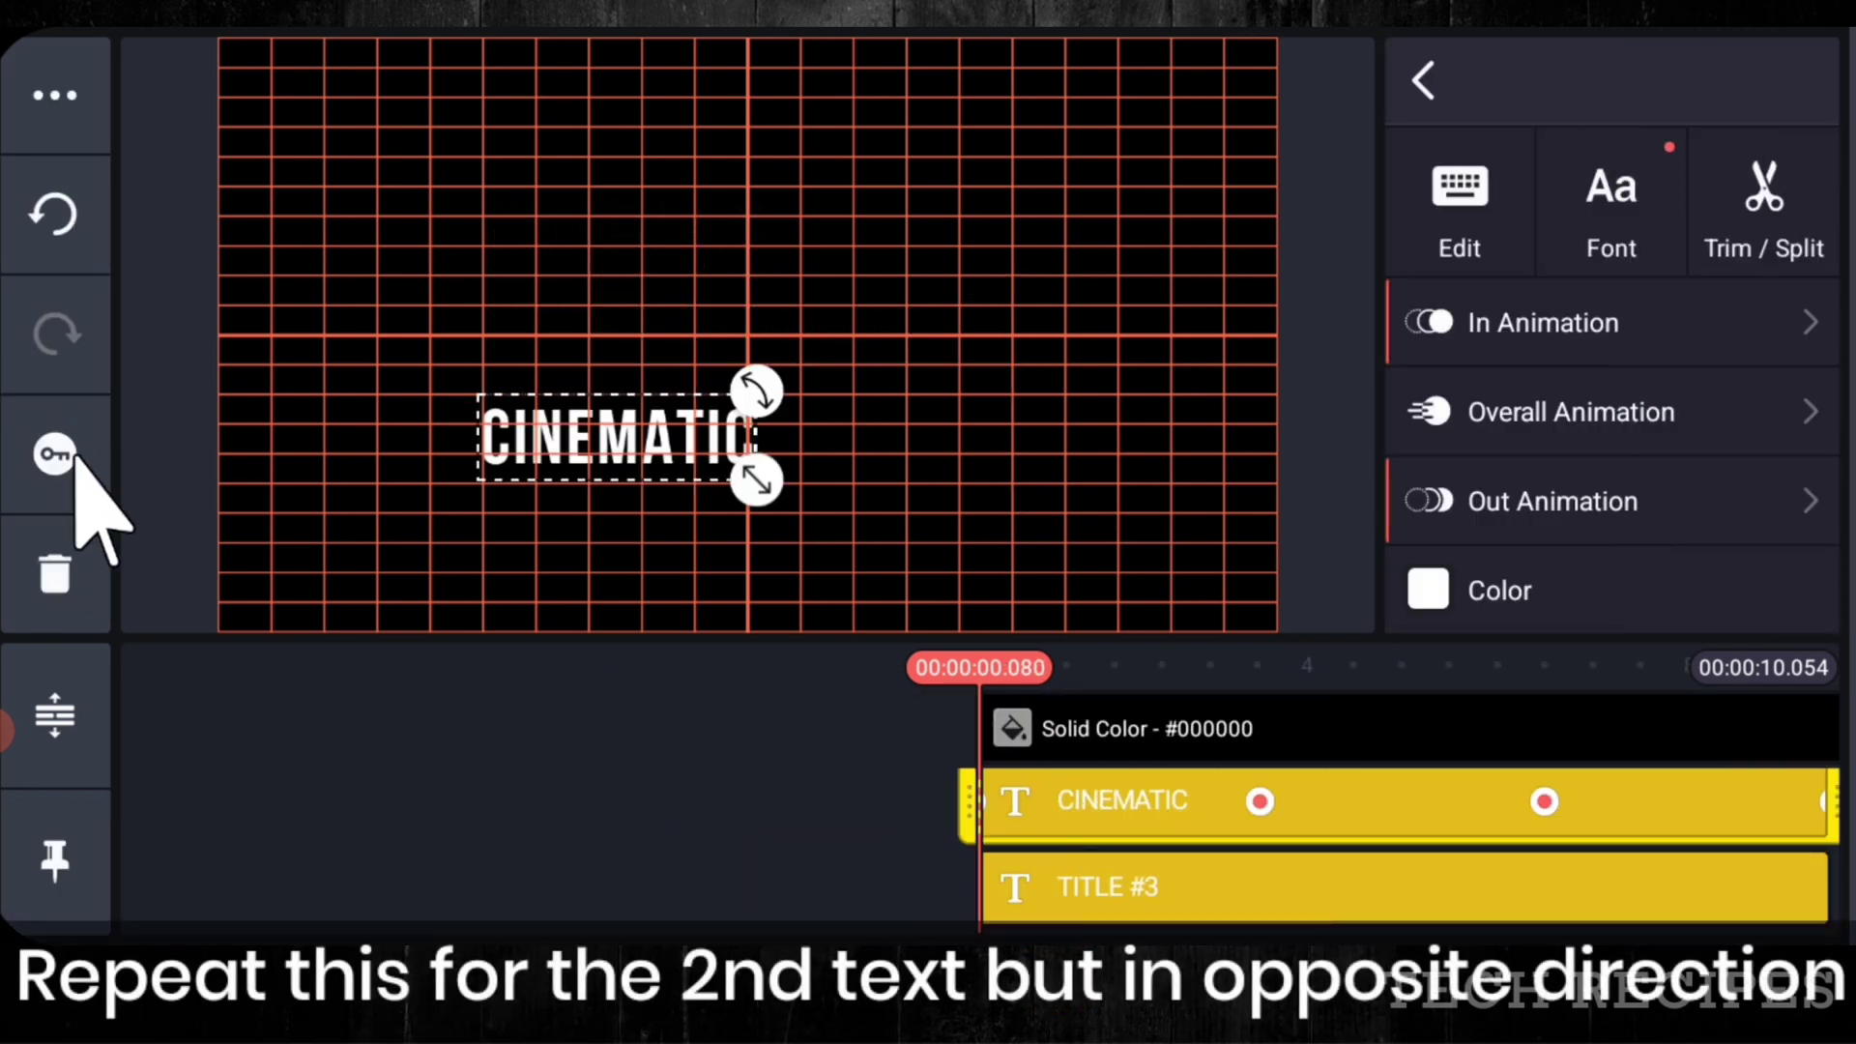
{"action": "left_click", "coordinate": [68, 453]}
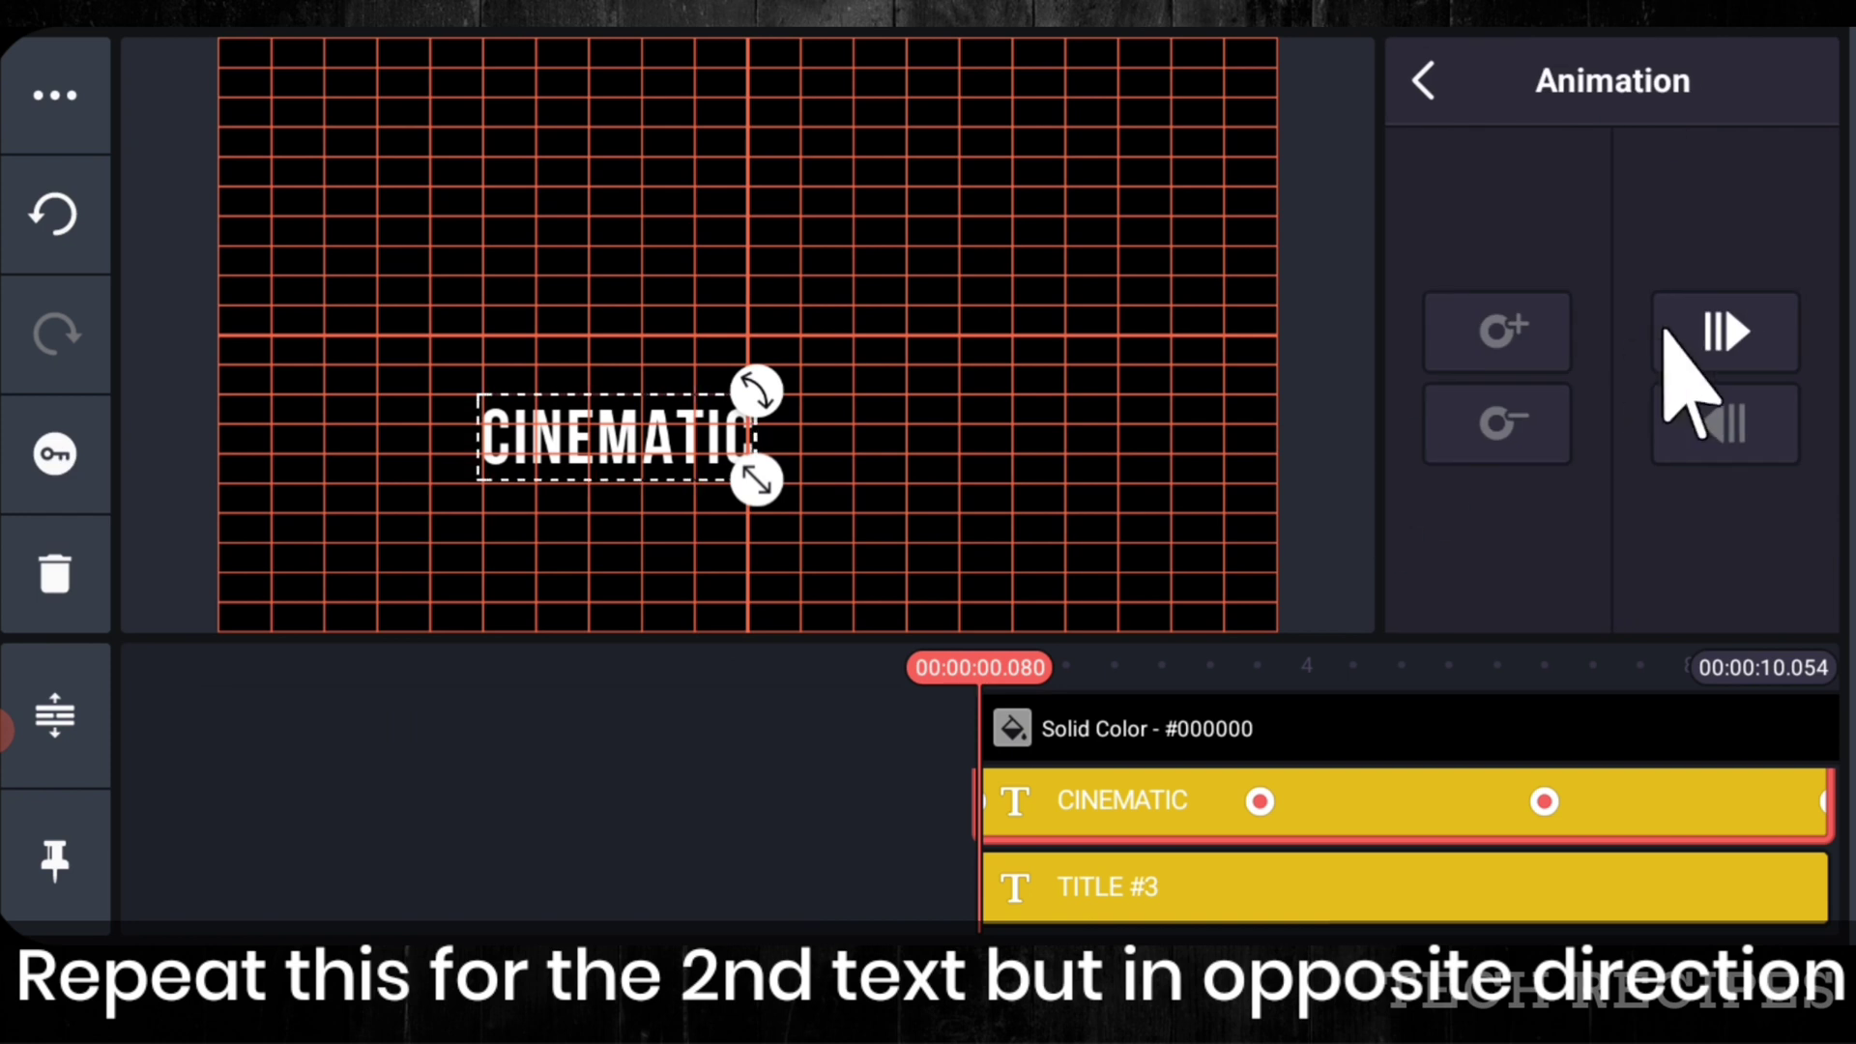
{"action": "left_click", "coordinate": [1682, 334]}
{"action": "left_click", "coordinate": [894, 887]}
{"action": "left_click", "coordinate": [55, 454]}
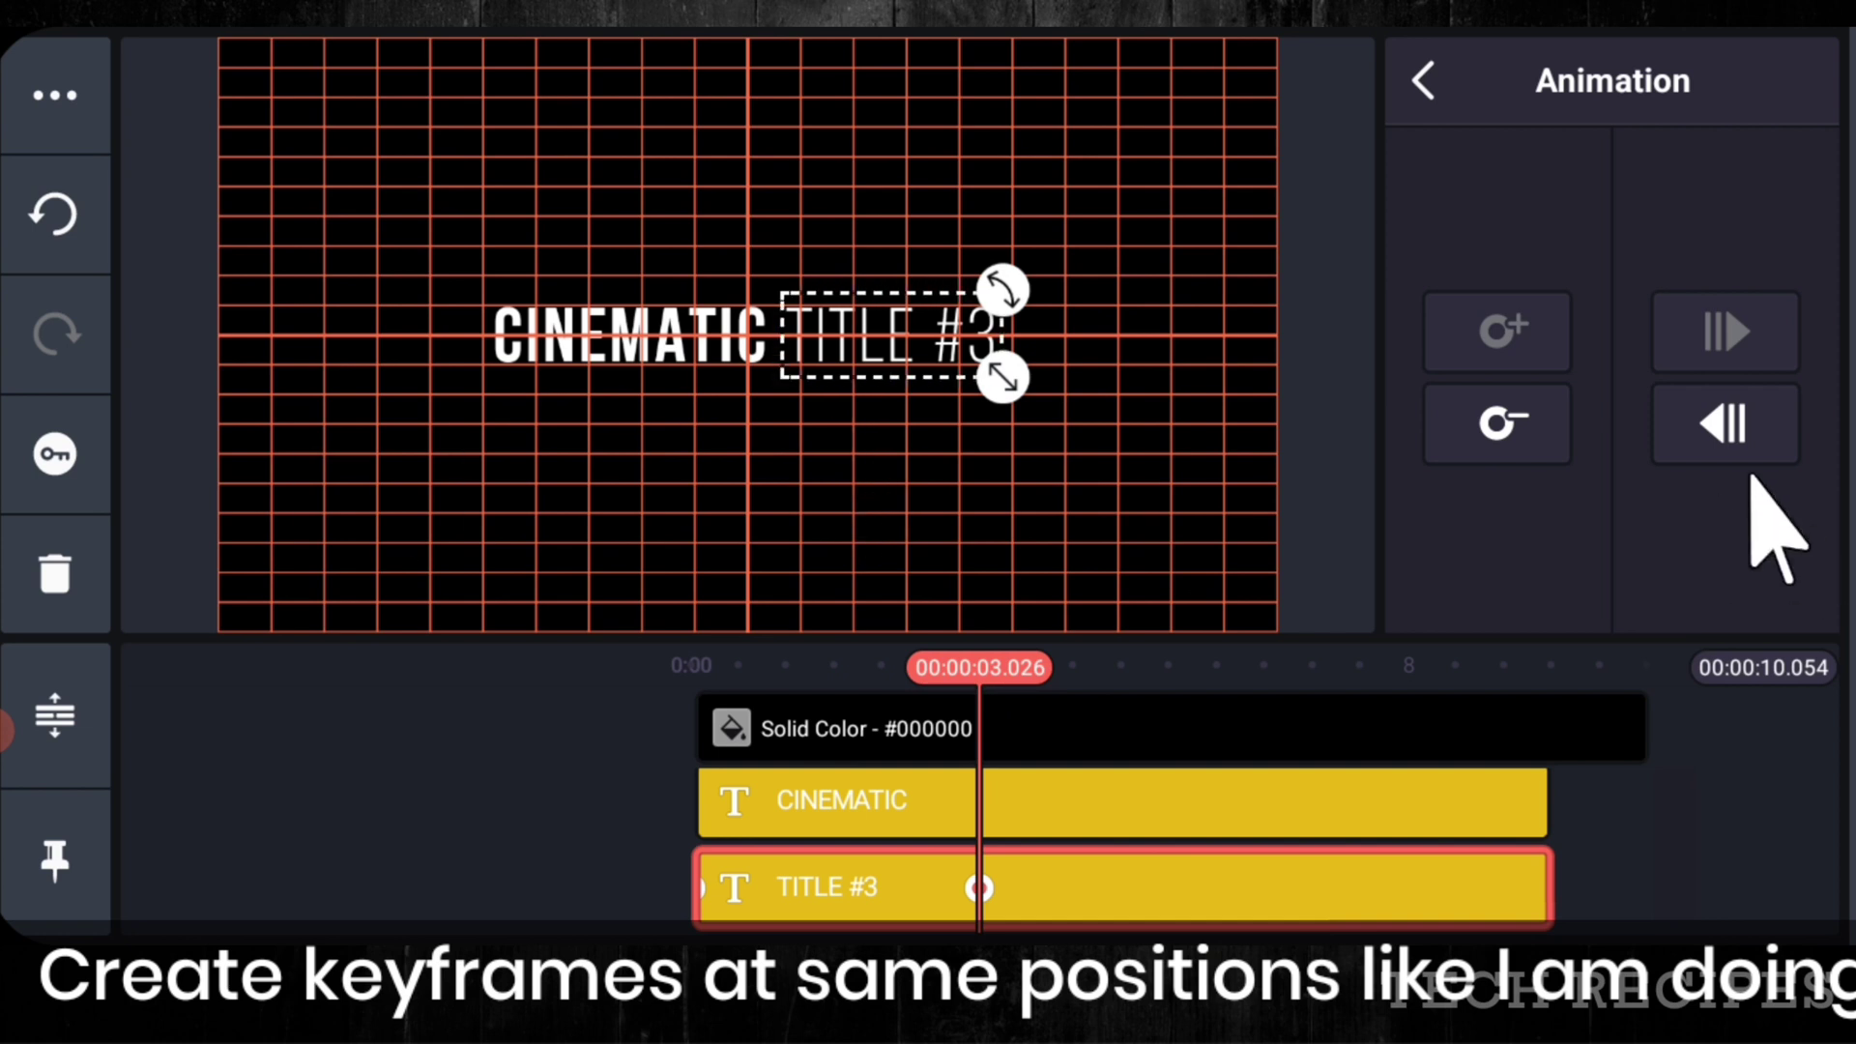
- Add a TITLE #3 keyframe at 6 seconds, matching CINEMATIC's
{"action": "left_click", "coordinate": [763, 774]}
{"action": "left_click", "coordinate": [55, 454]}
{"action": "left_click", "coordinate": [1726, 331]}
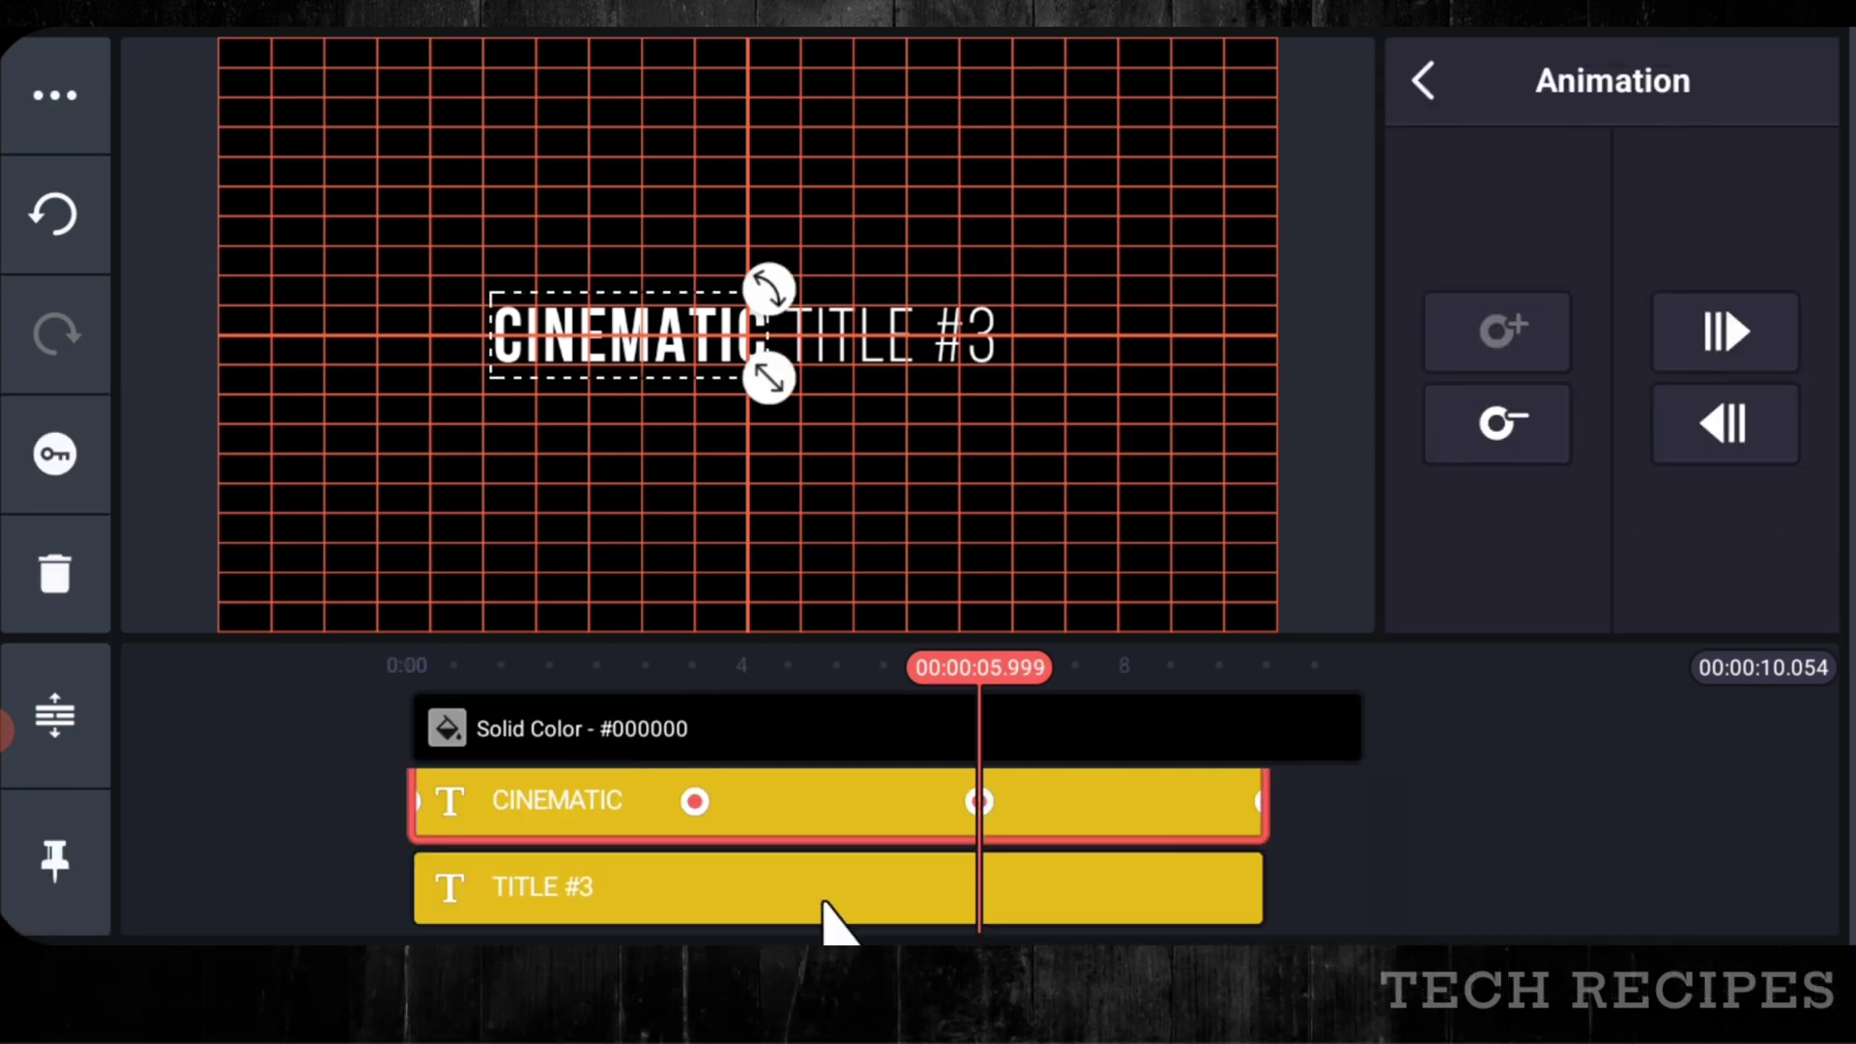
{"action": "left_click", "coordinate": [857, 896]}
{"action": "left_click", "coordinate": [55, 454]}
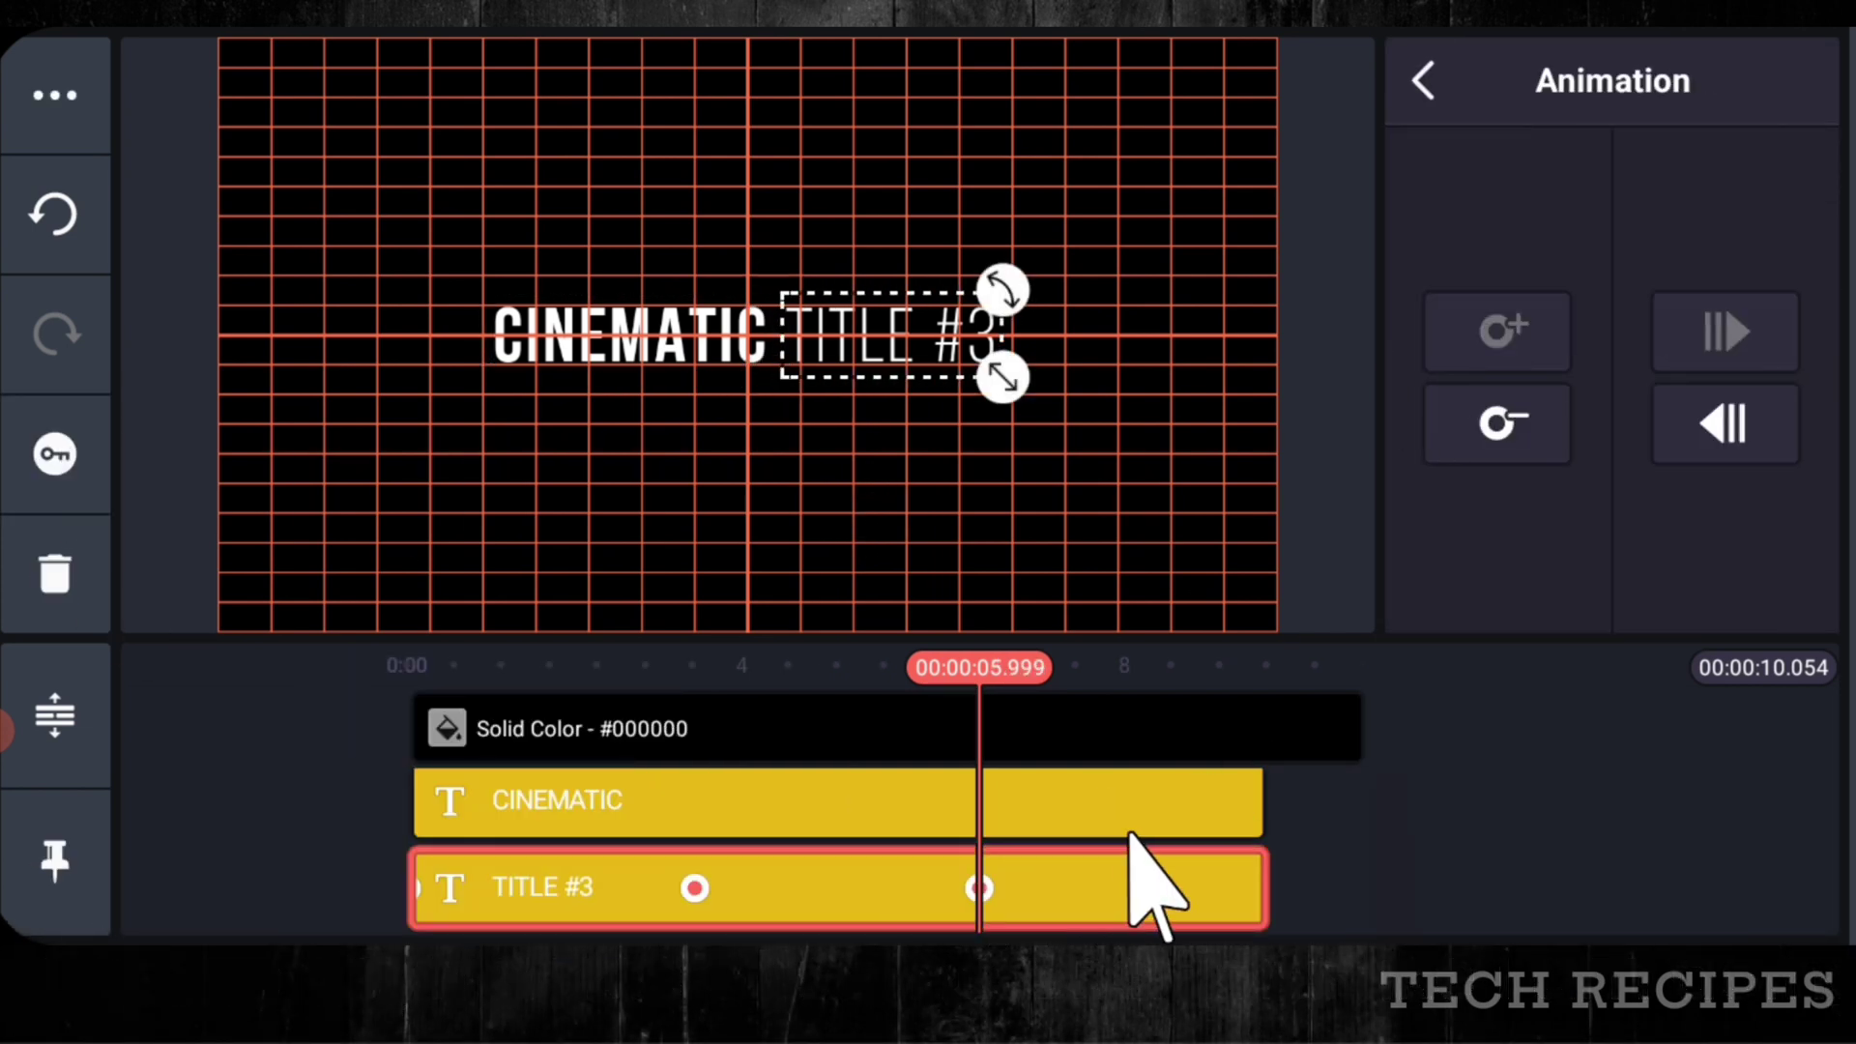
- Add a TITLE #3 keyframe at about 9 seconds
{"action": "left_click_drag", "start_coordinate": [1354, 870], "coordinate": [1064, 866]}
{"action": "left_click", "coordinate": [1064, 866]}
{"action": "left_click", "coordinate": [764, 787]}
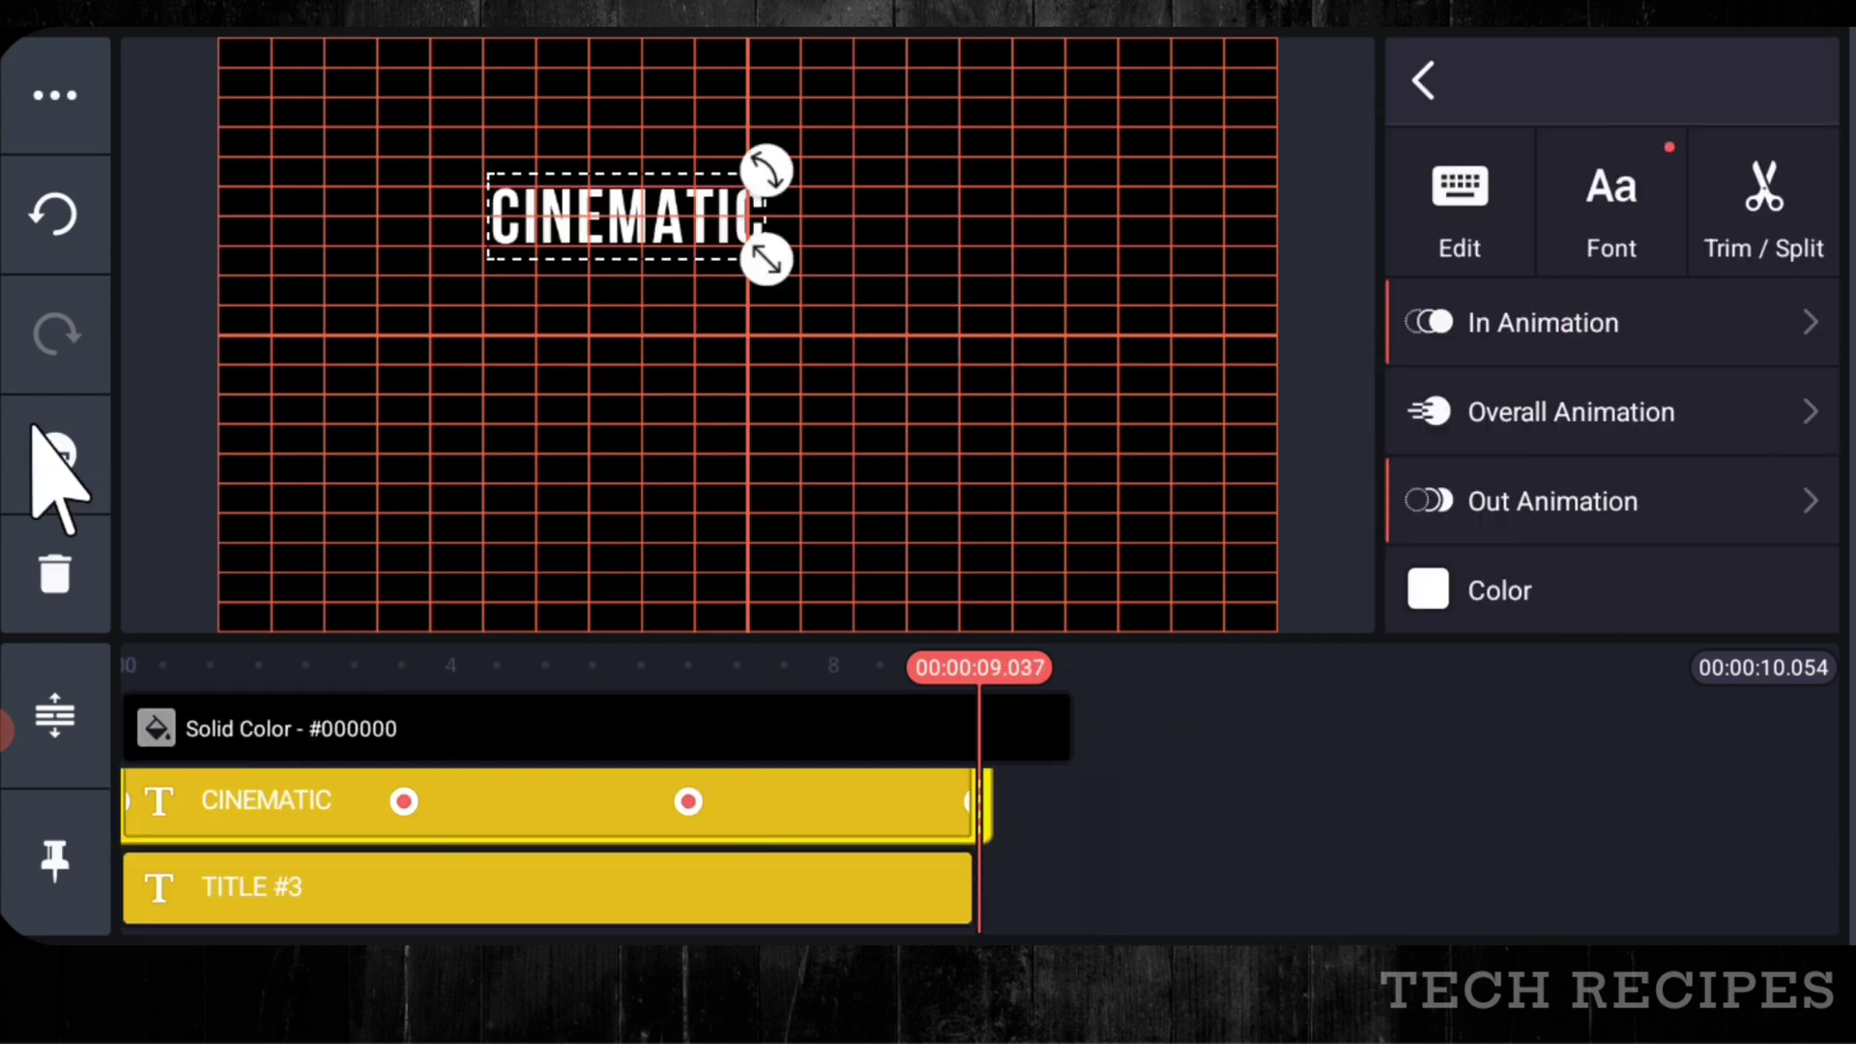
{"action": "left_click", "coordinate": [43, 440]}
{"action": "left_click", "coordinate": [1282, 814]}
{"action": "left_click", "coordinate": [799, 890]}
{"action": "left_click", "coordinate": [55, 454]}
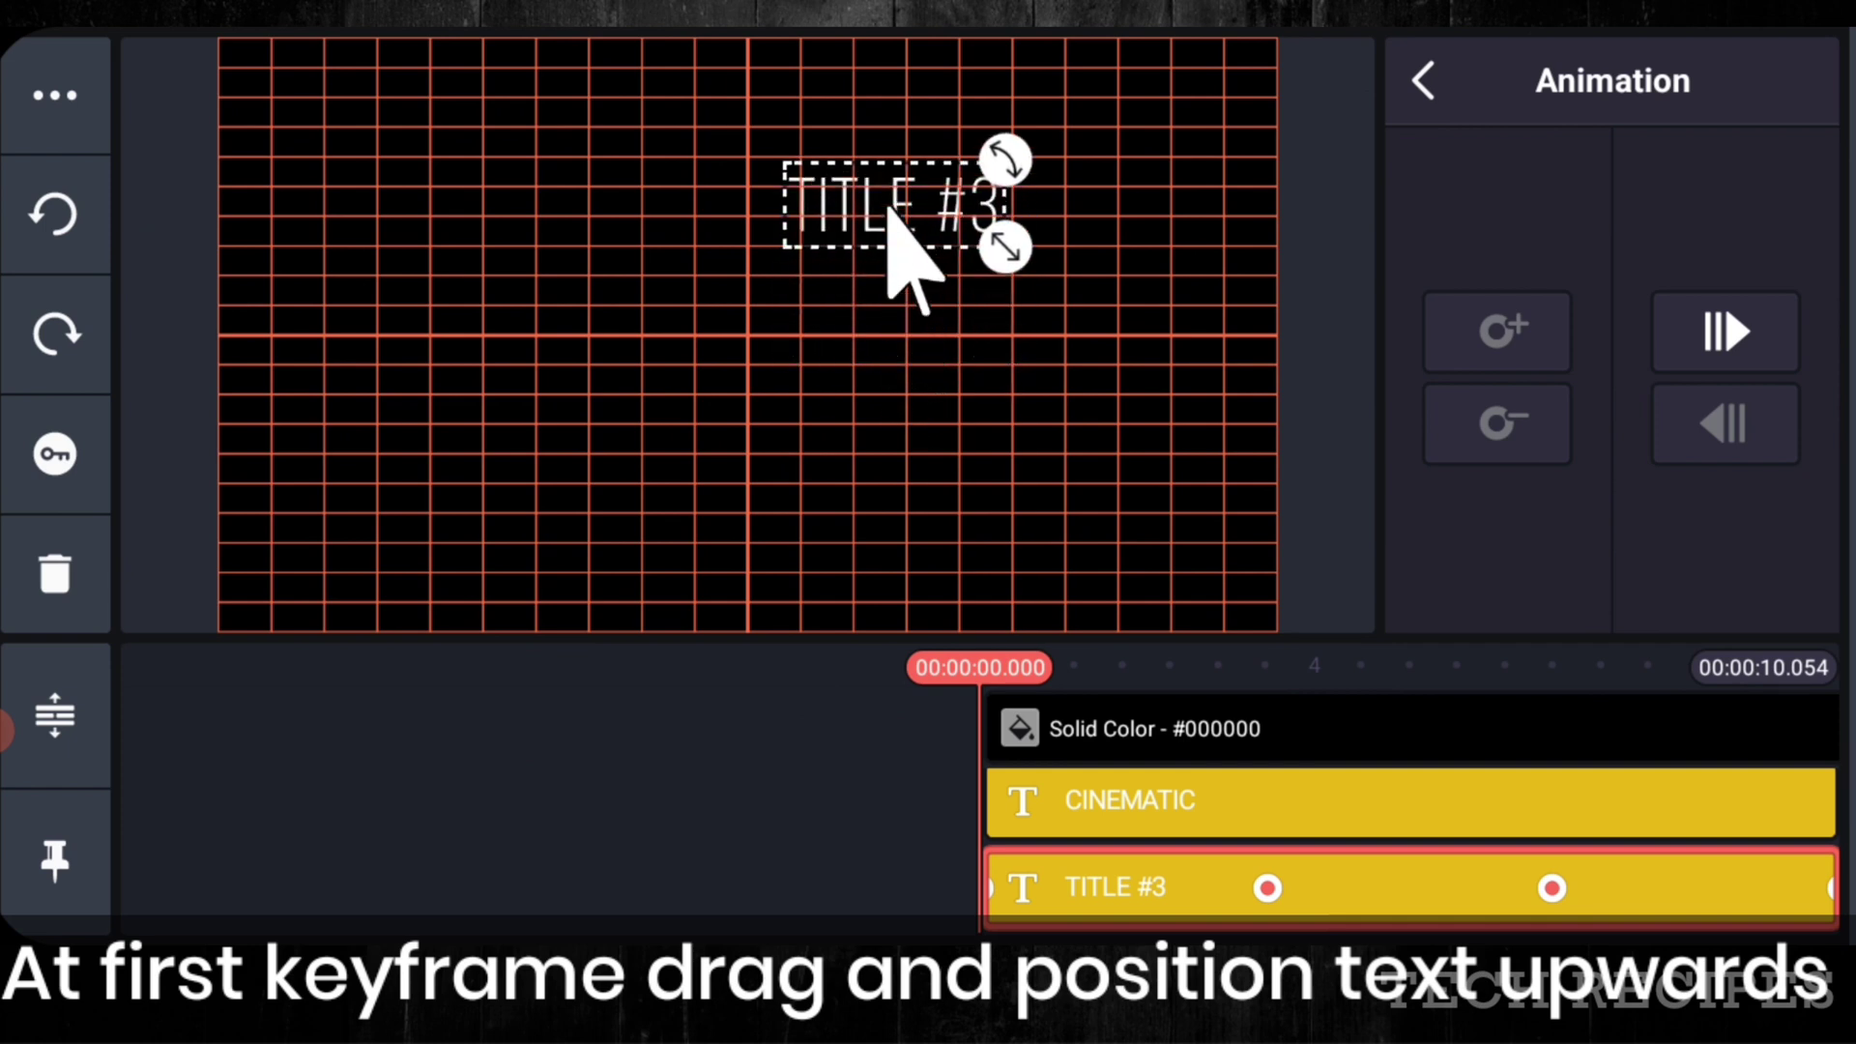
- Move TITLE #3 down below centre at its last keyframe at 9 seconds
{"action": "left_click", "coordinate": [1725, 309]}
{"action": "left_click", "coordinate": [1725, 309]}
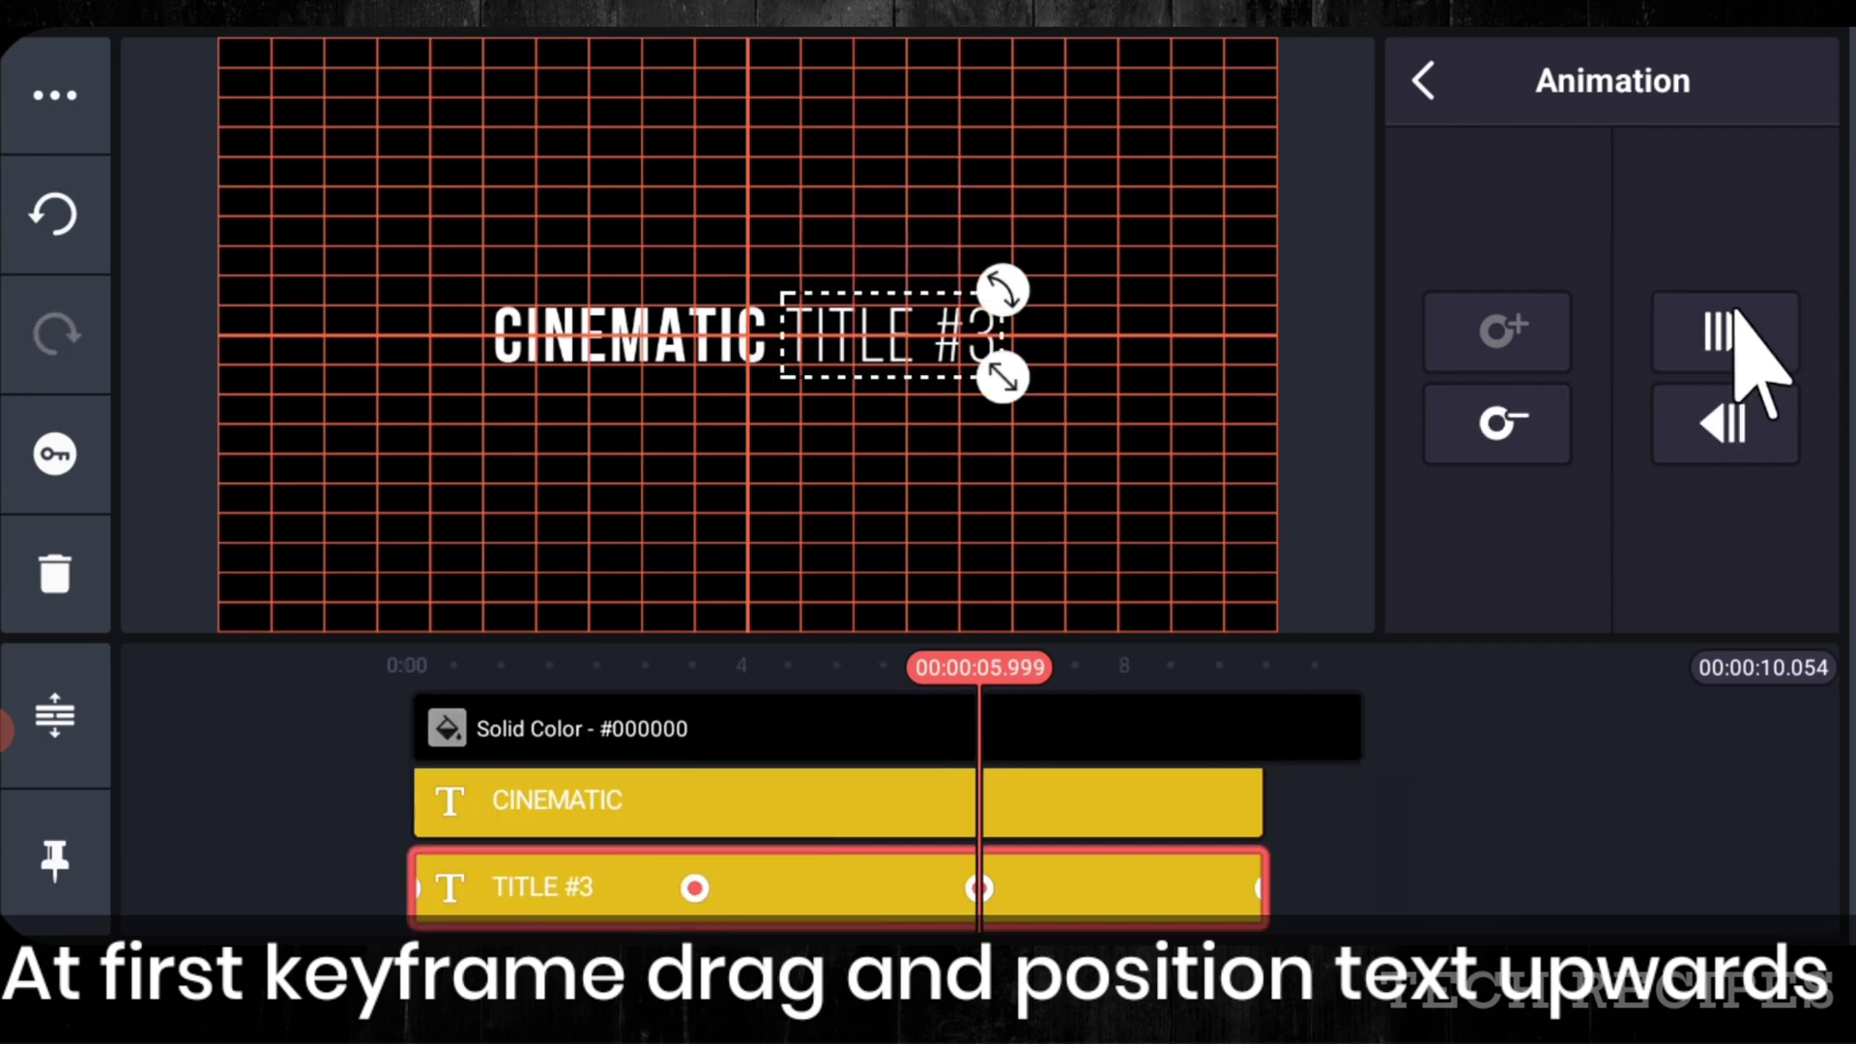
{"action": "left_click", "coordinate": [1726, 309]}
{"action": "left_click_drag", "start_coordinate": [879, 319], "coordinate": [875, 404]}
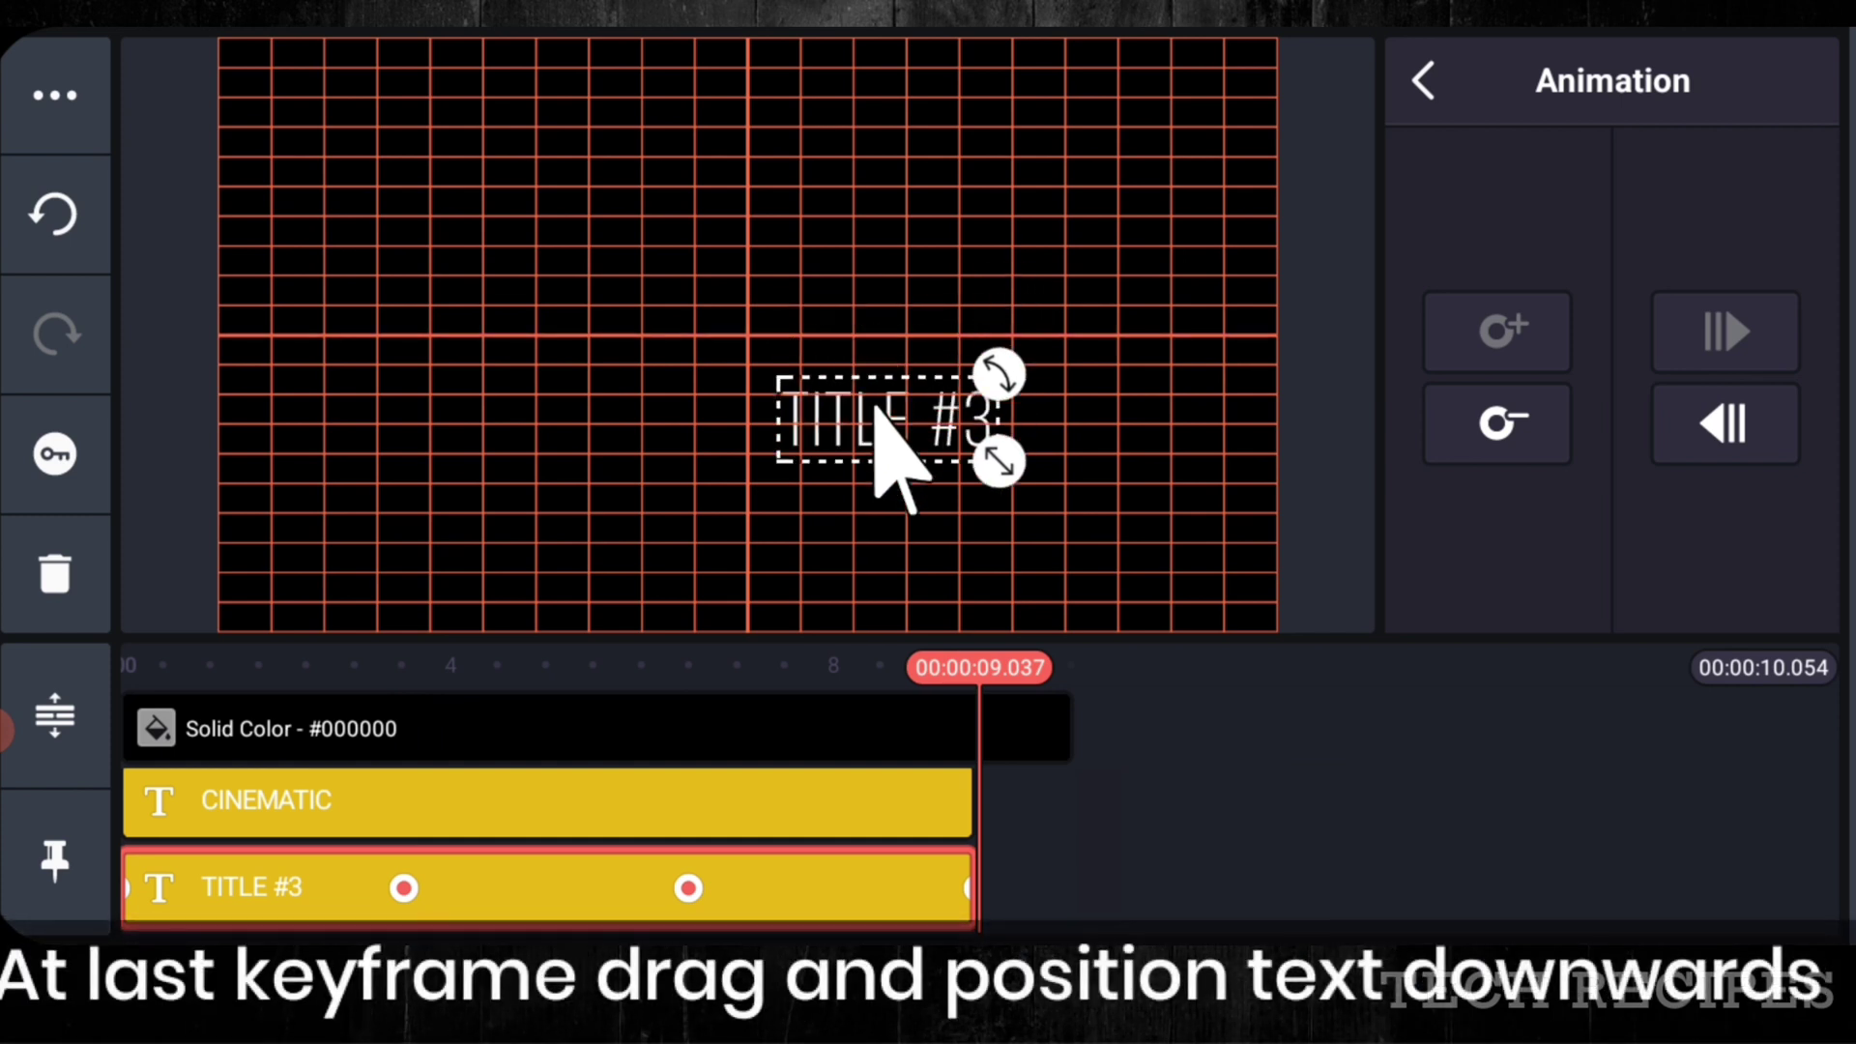
{"action": "left_click_drag", "start_coordinate": [1015, 933], "coordinate": [1470, 870]}
- Preview the finished title animation, then delete the Grid Frame layer
{"action": "left_click_drag", "start_coordinate": [393, 877], "coordinate": [704, 878]}
{"action": "left_click", "coordinate": [1783, 580]}
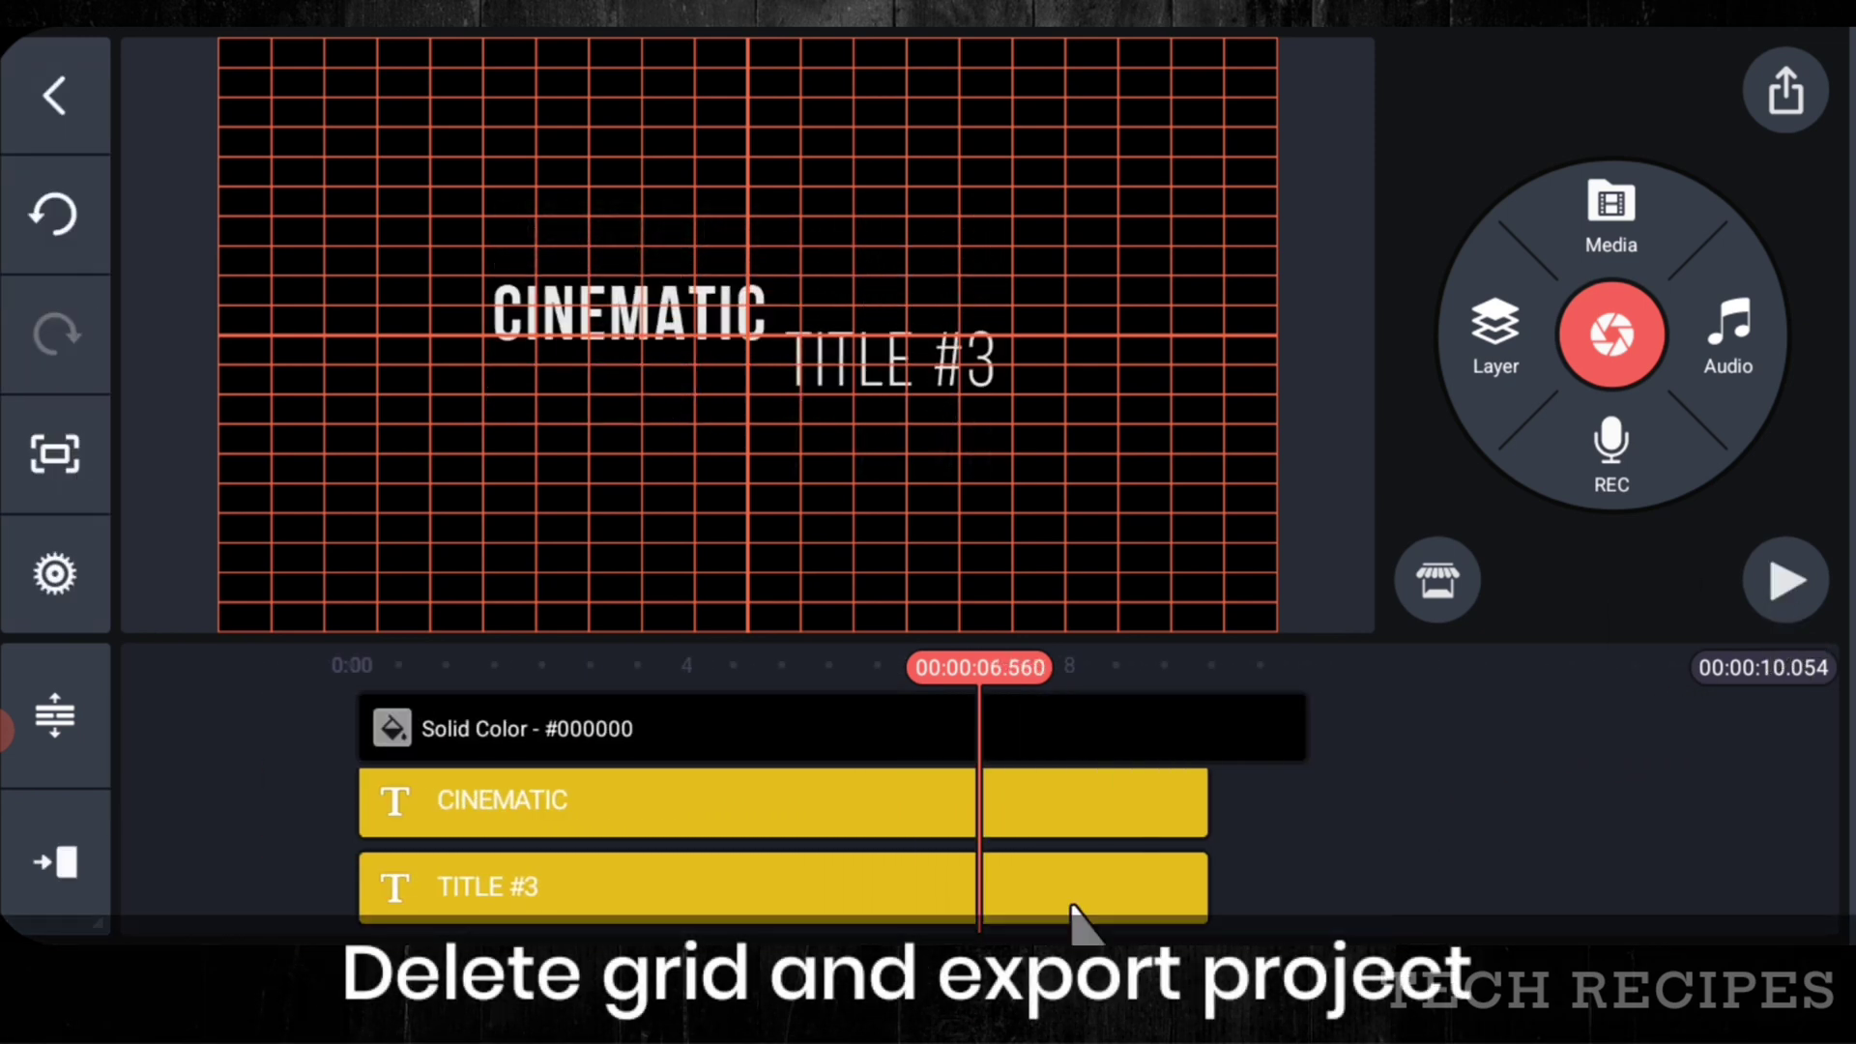
{"action": "scroll", "coordinate": [560, 836], "scroll_direction": "down", "scroll_amount": 2}
{"action": "left_click", "coordinate": [560, 831]}
{"action": "left_click", "coordinate": [55, 572]}
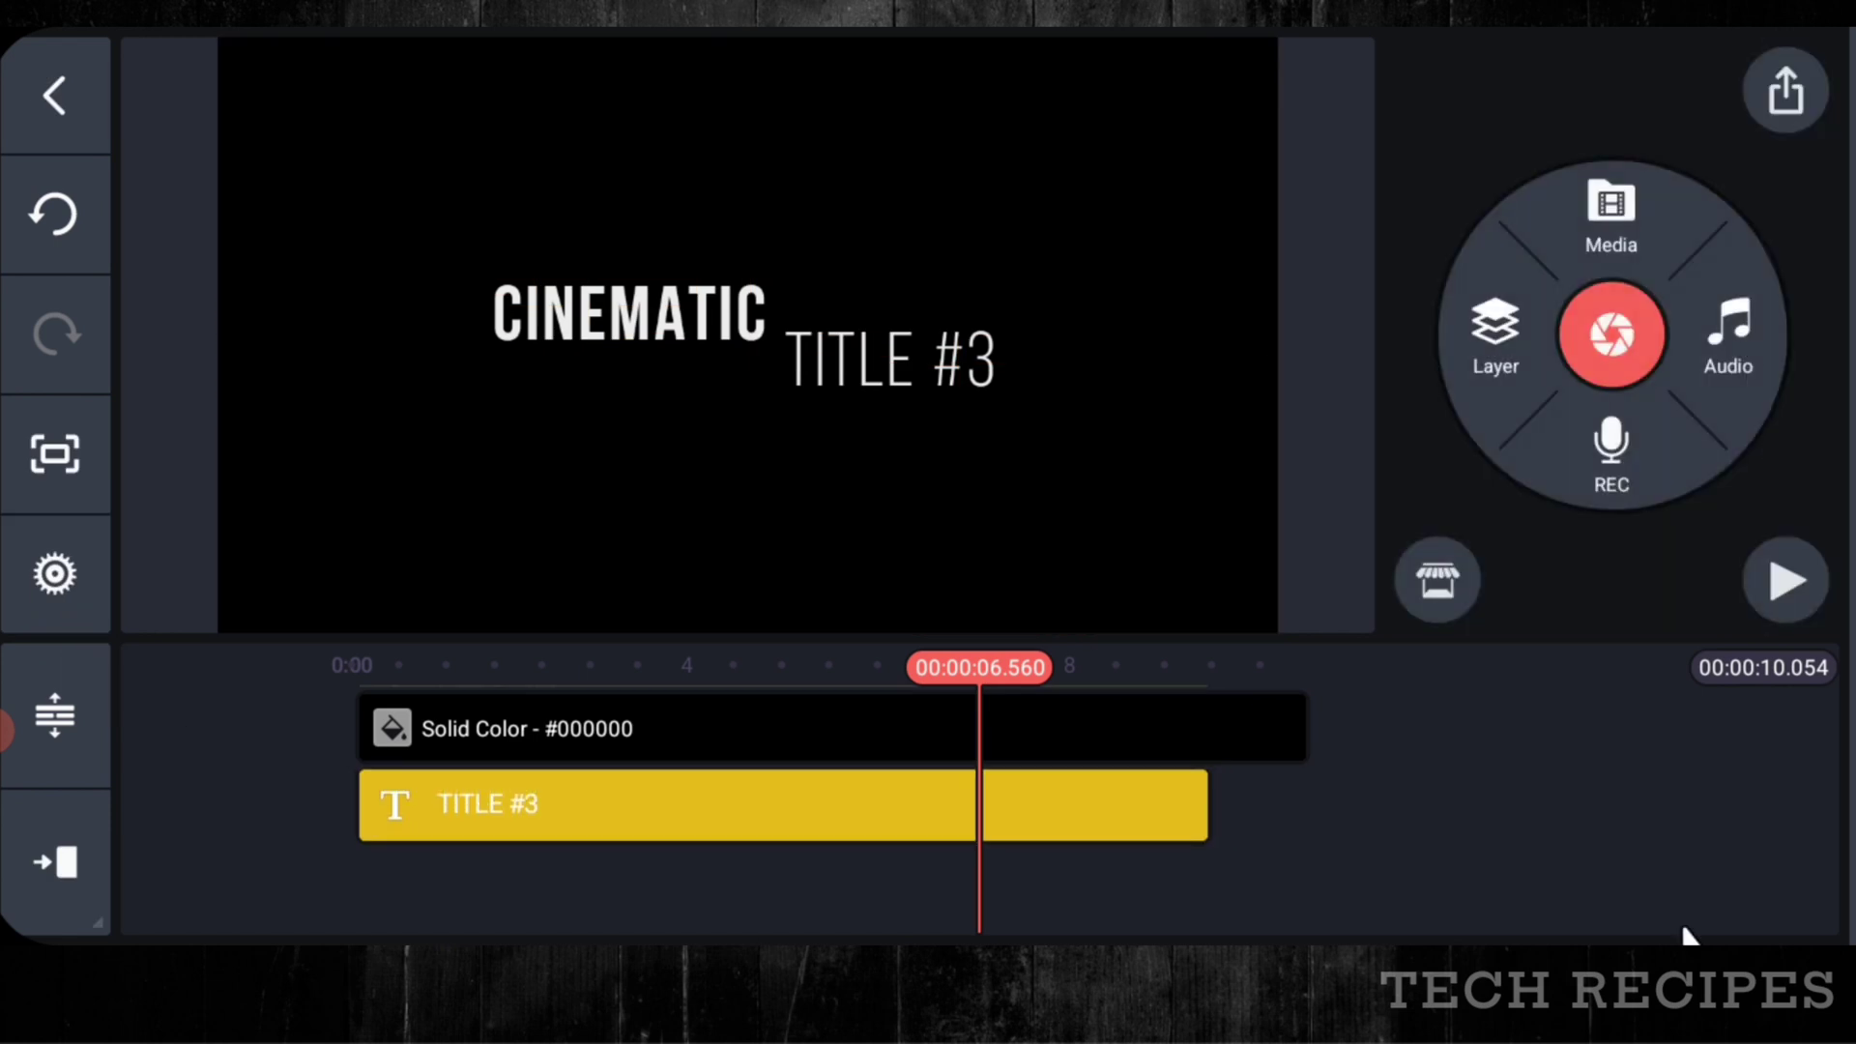
- Export the title as a QHD 1440p, 24 fps video
{"action": "left_click", "coordinate": [1782, 91]}
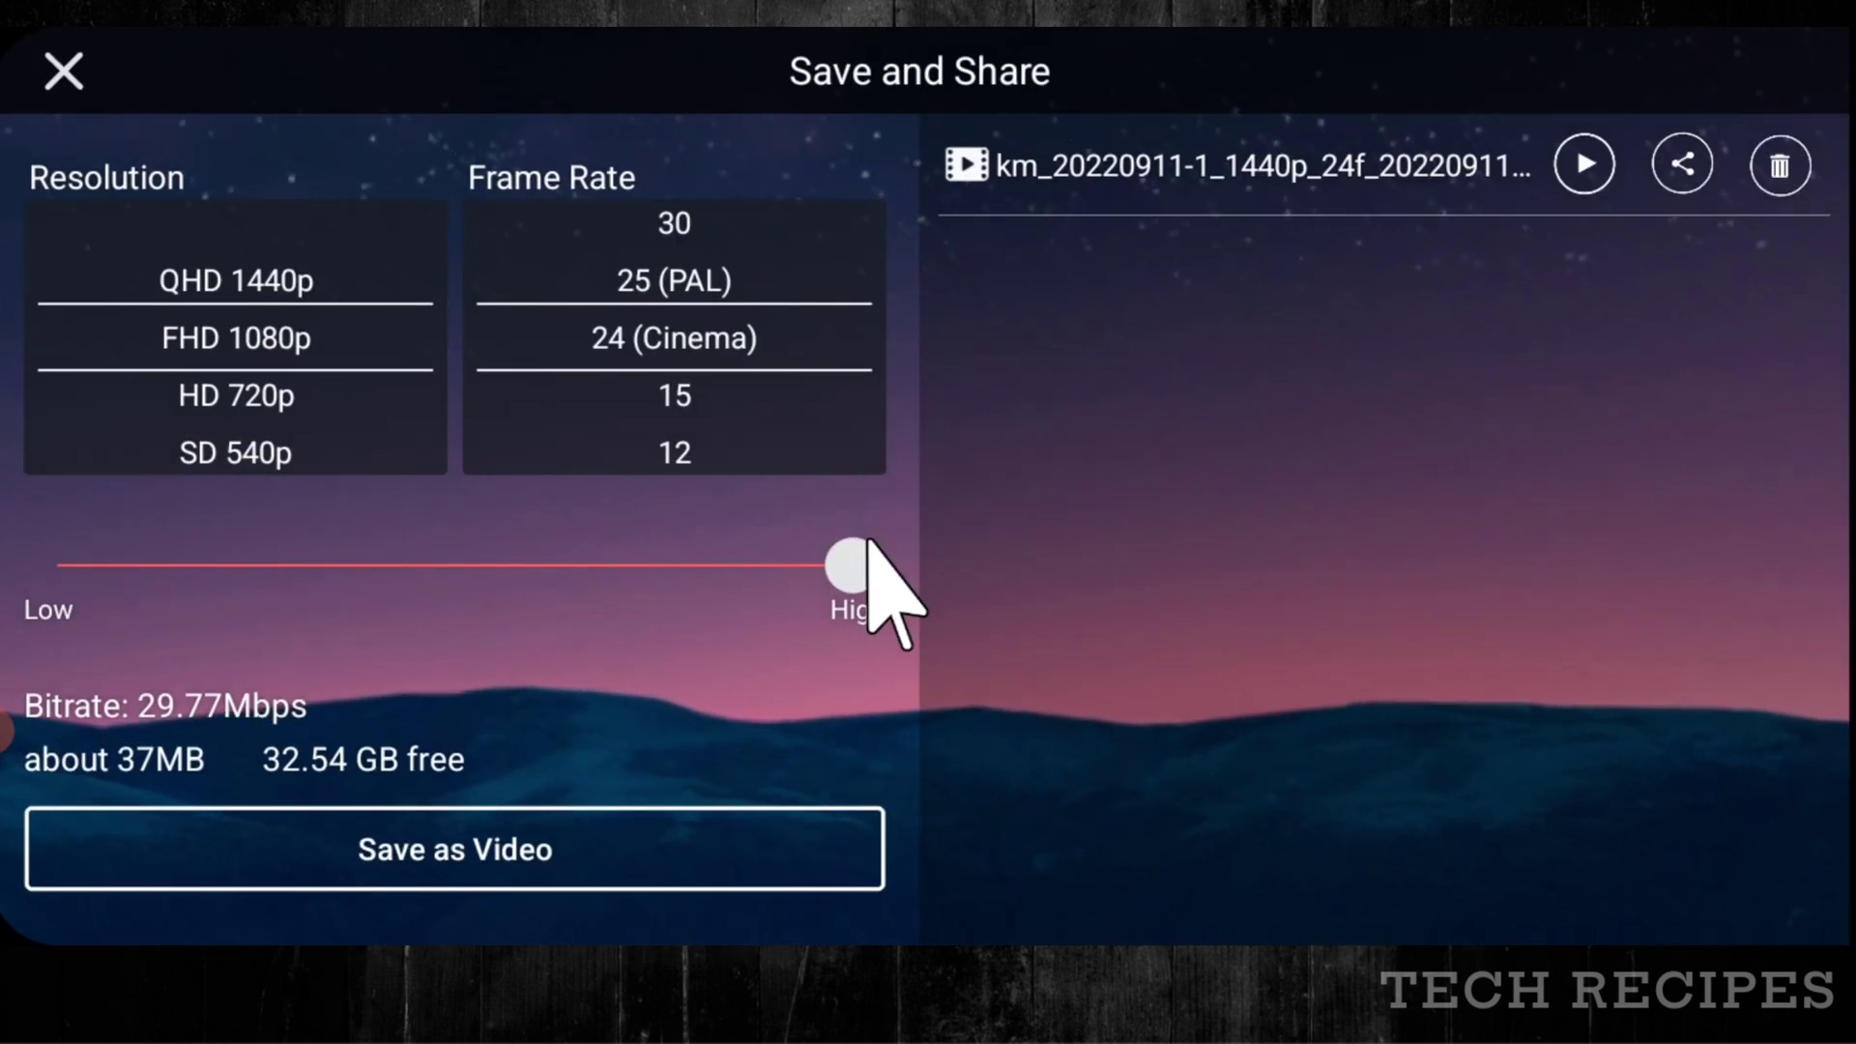
{"action": "left_click_drag", "start_coordinate": [228, 329], "coordinate": [230, 379]}
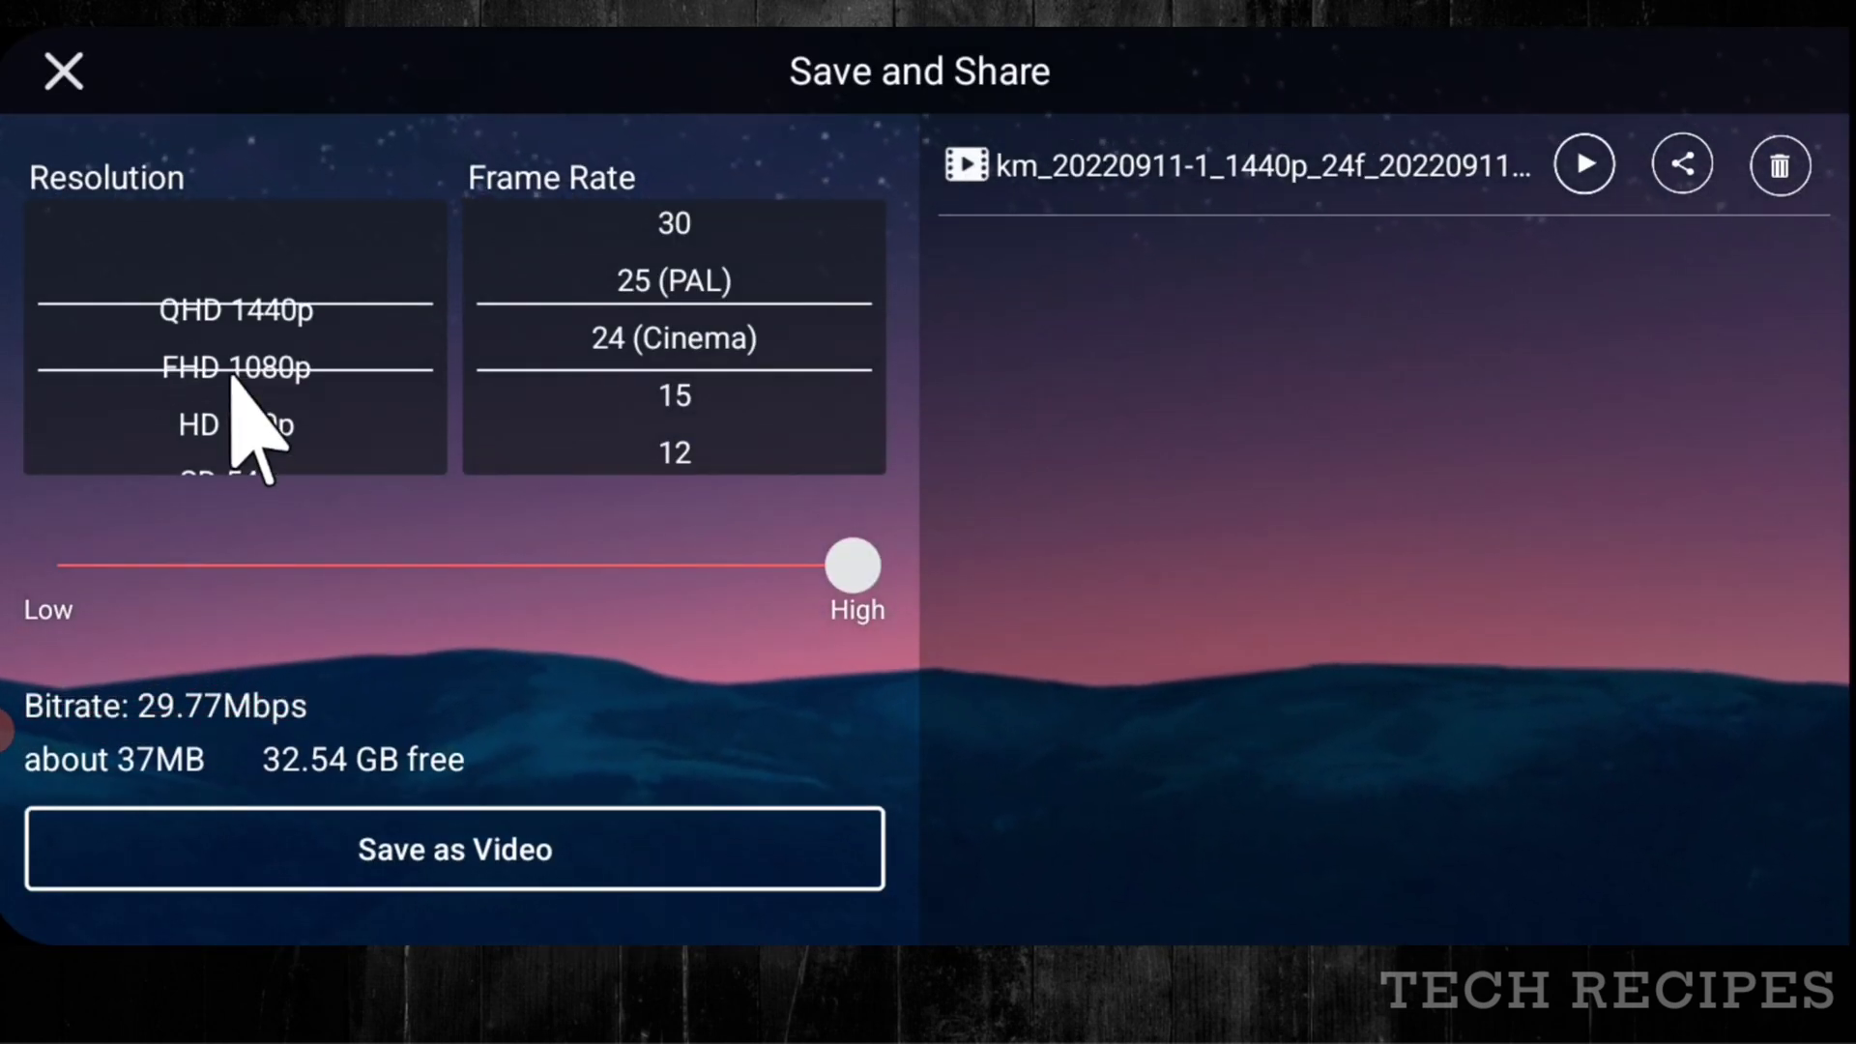
{"action": "left_click", "coordinate": [551, 875]}
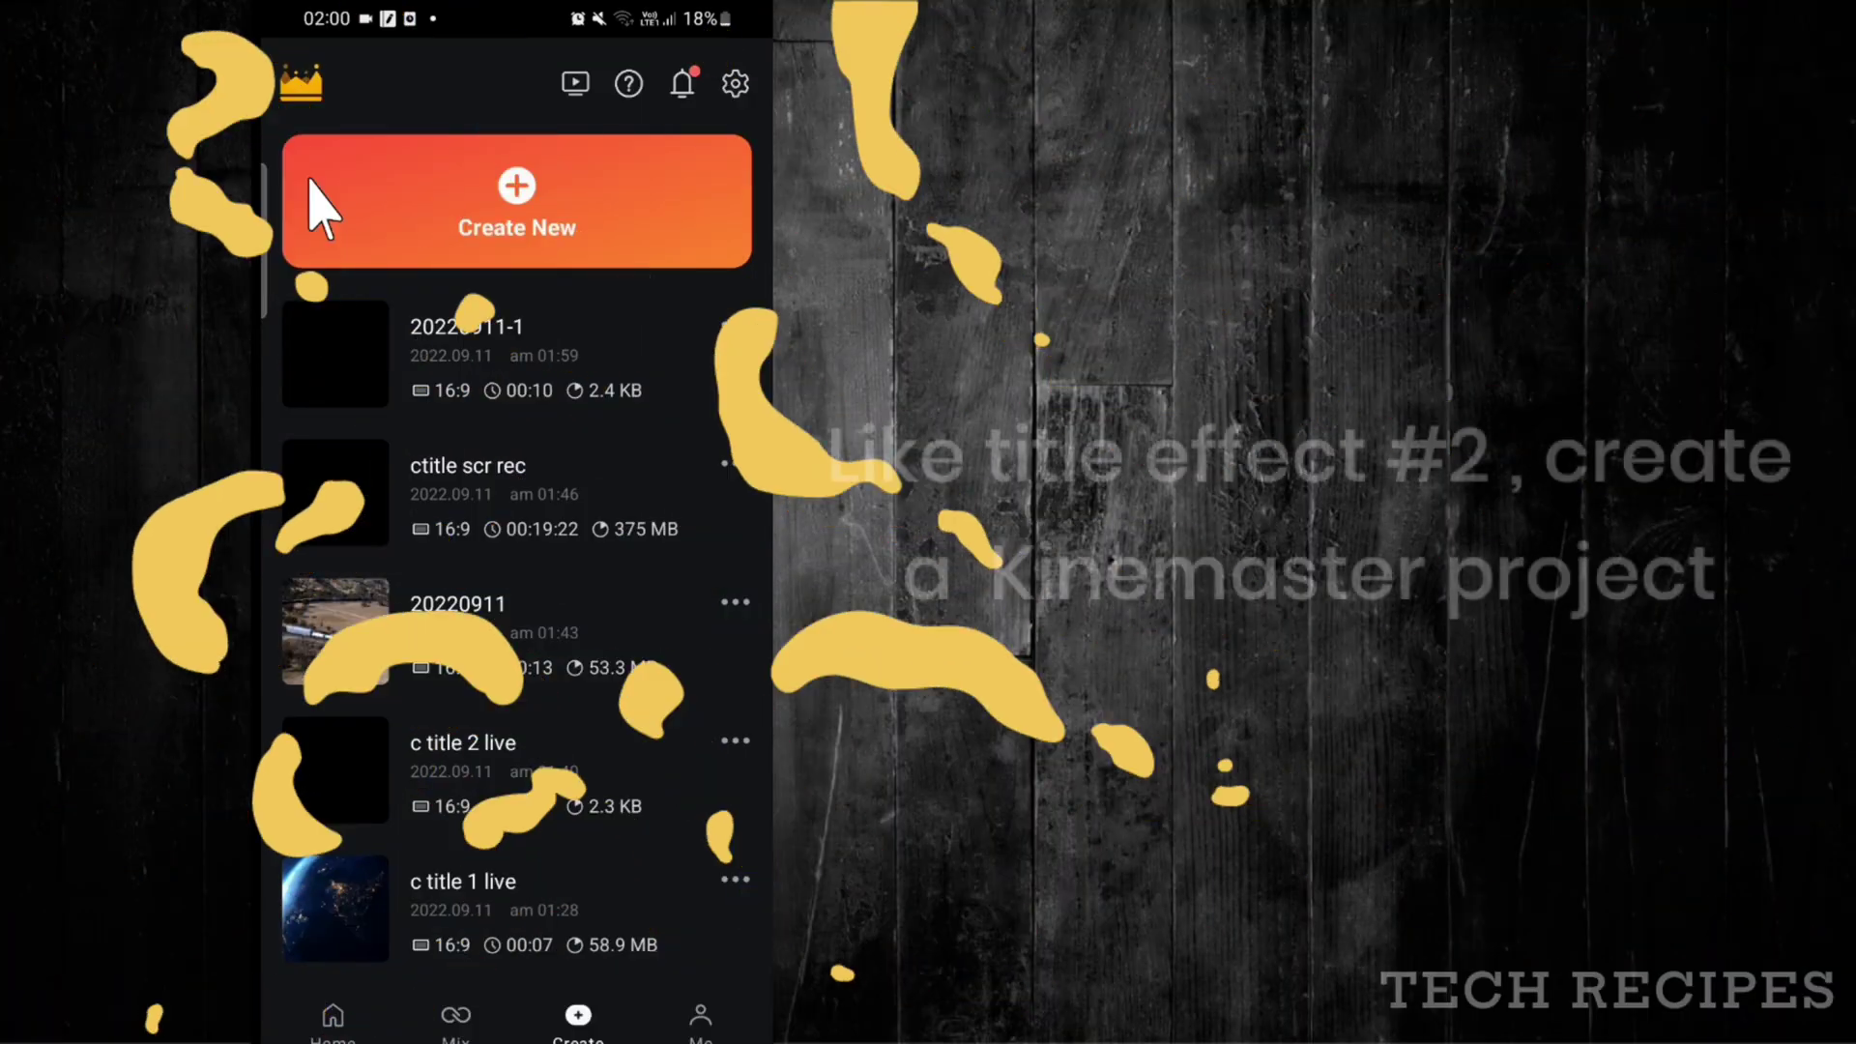
- Start a new project with the aerial ship video as the main clip
{"action": "left_click", "coordinate": [310, 184]}
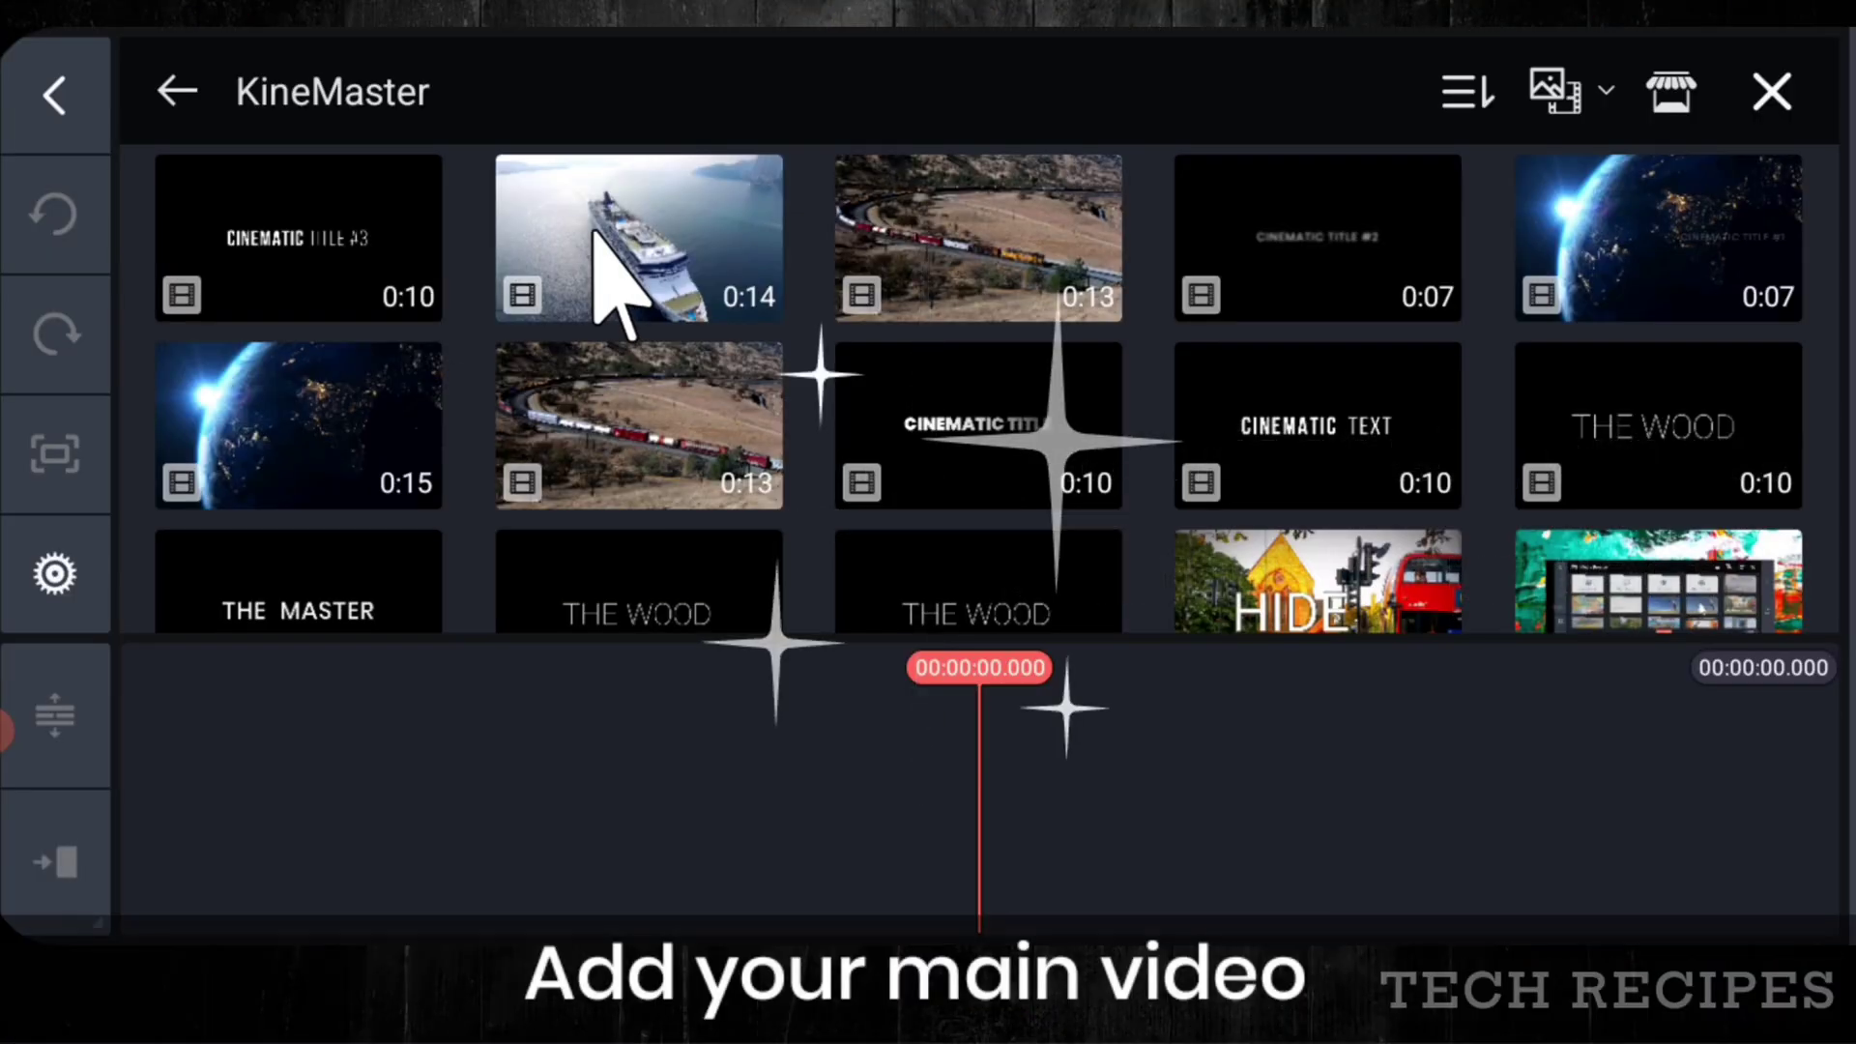
{"action": "left_click", "coordinate": [605, 242]}
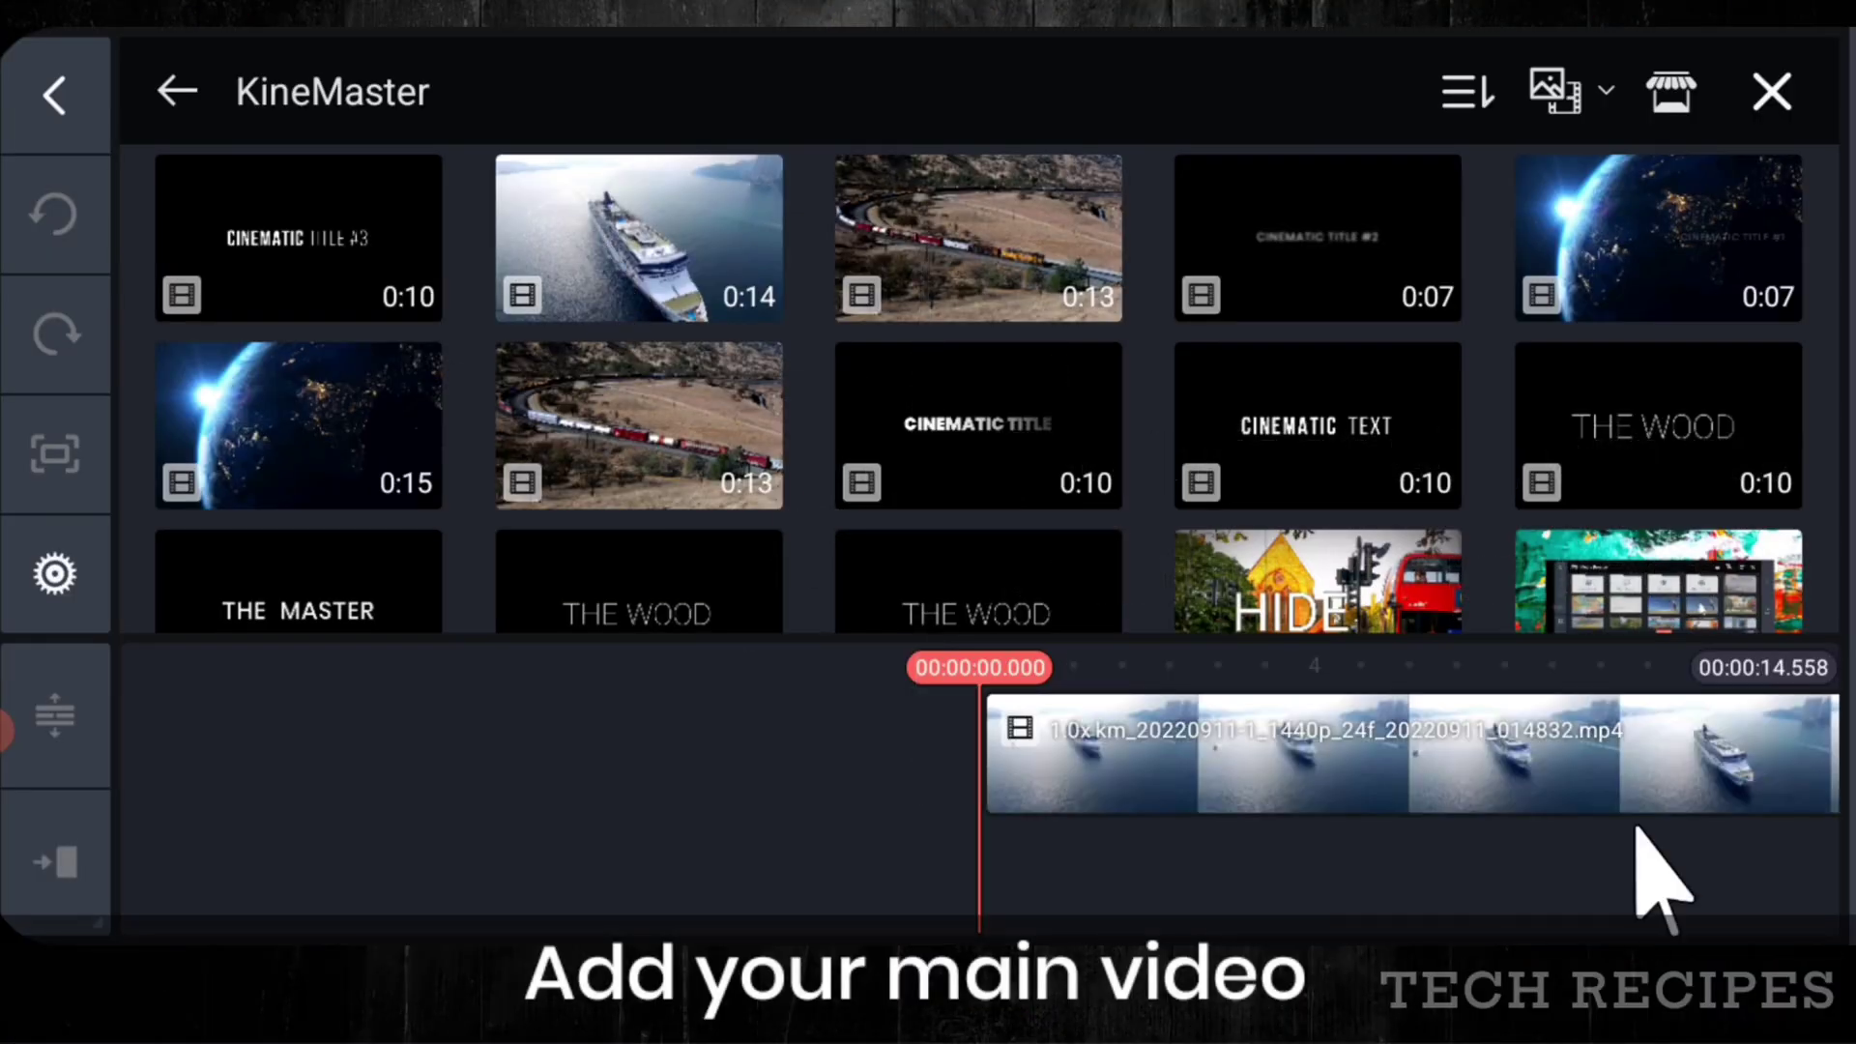
{"action": "left_click", "coordinate": [1771, 92]}
{"action": "left_click_drag", "start_coordinate": [448, 890], "coordinate": [622, 878]}
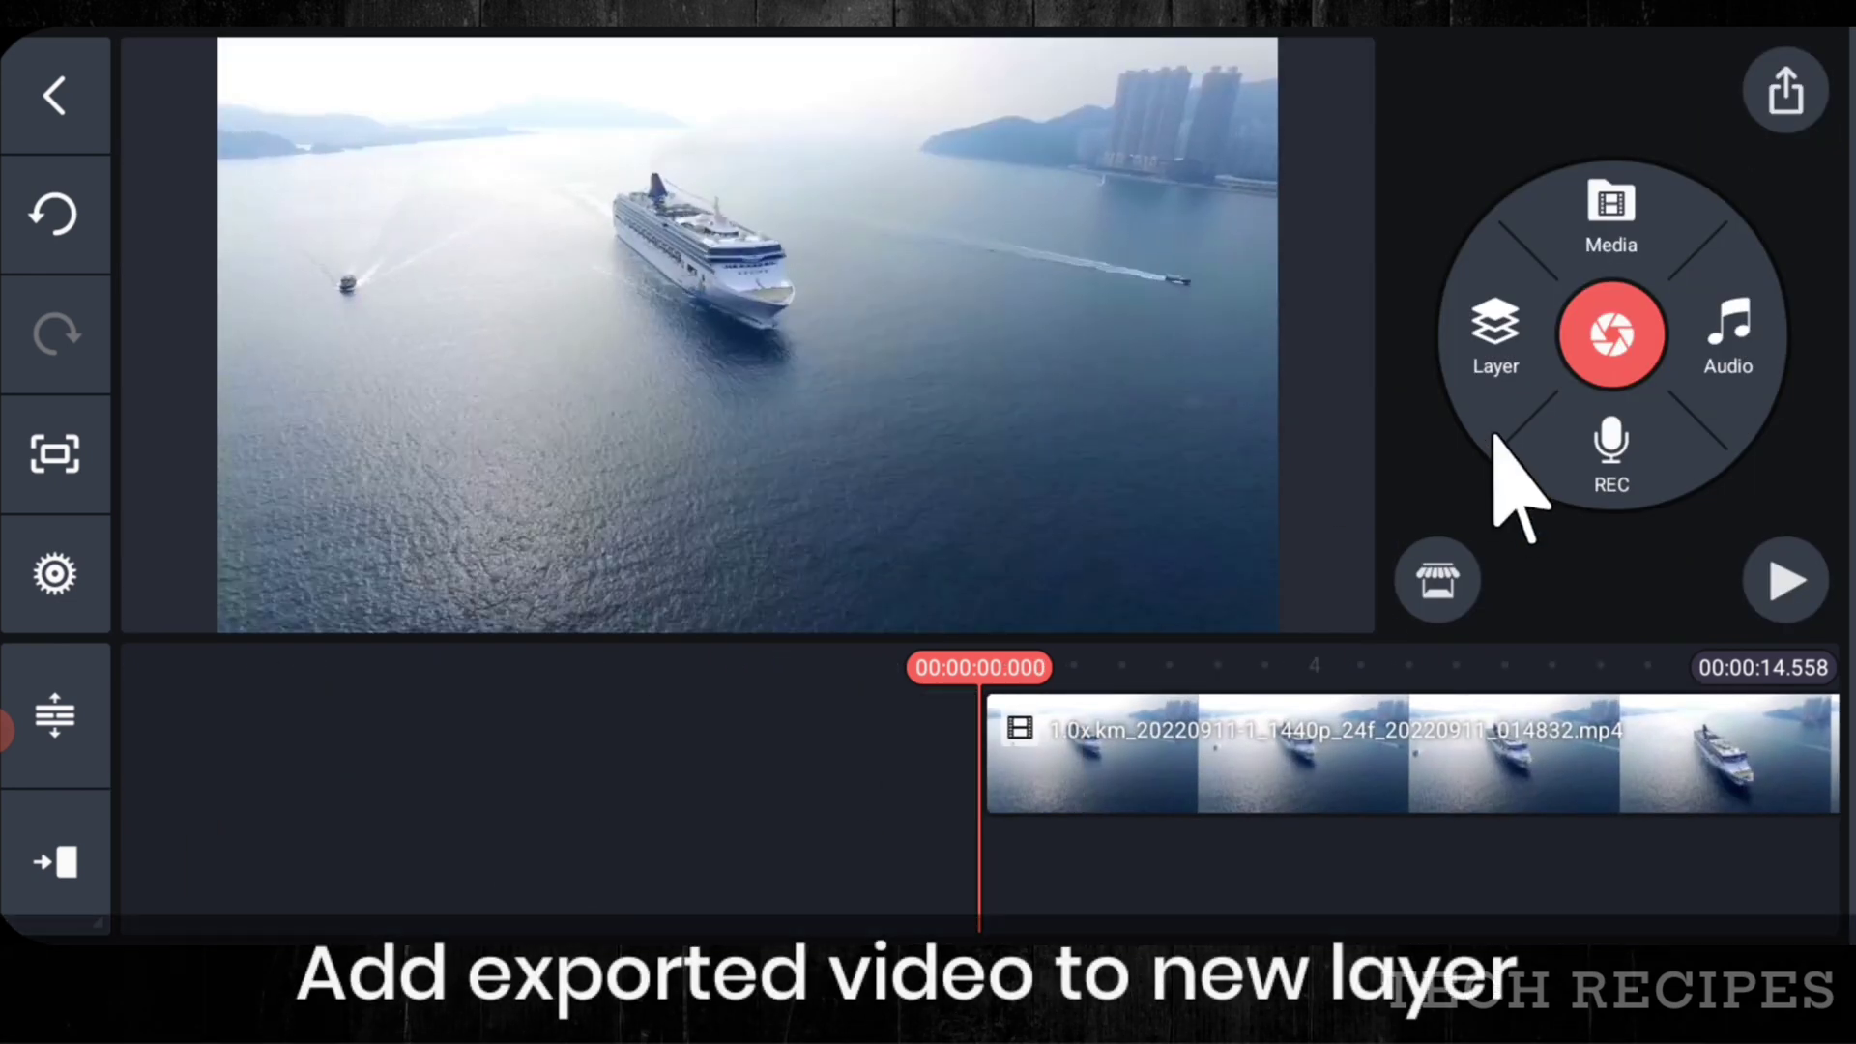
- Layer the exported title video from the KineMaster export folder over it with Screen blending
{"action": "left_click", "coordinate": [1495, 338]}
{"action": "left_click", "coordinate": [1435, 174]}
{"action": "left_click", "coordinate": [1709, 302]}
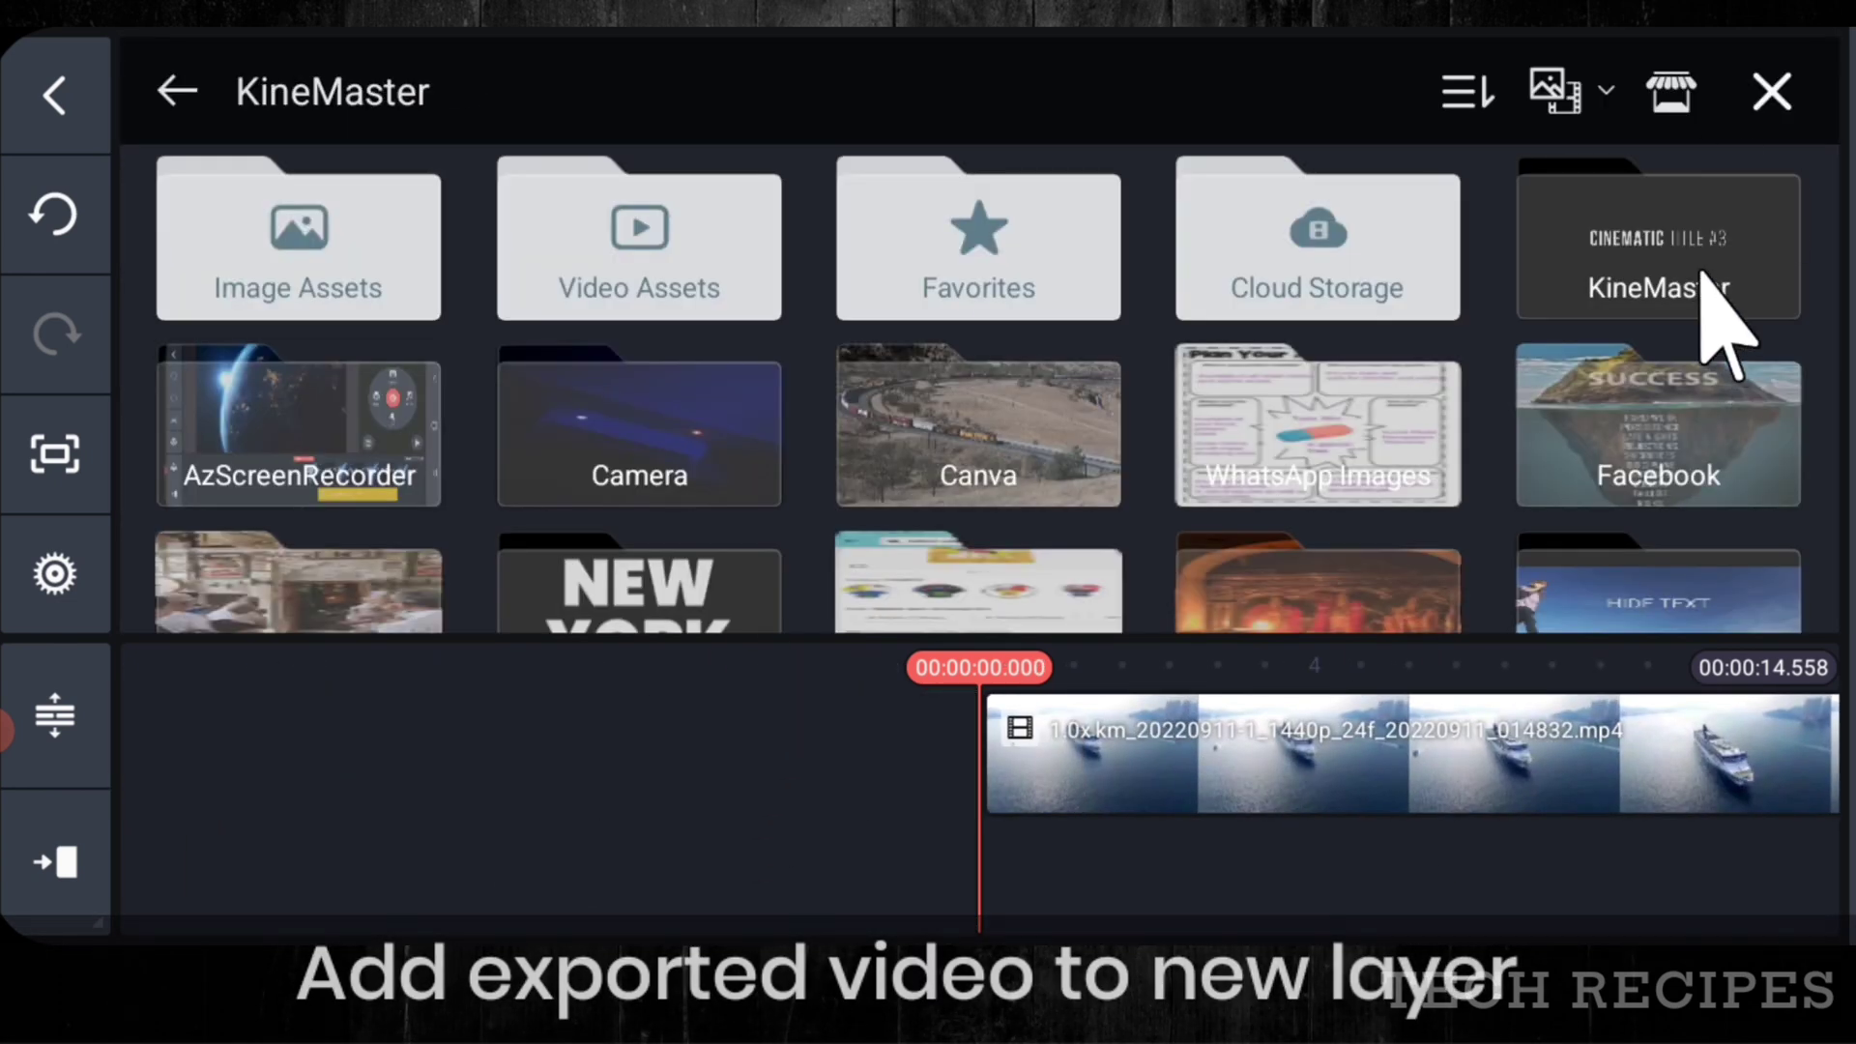
{"action": "left_click", "coordinate": [327, 282]}
{"action": "scroll", "coordinate": [1649, 381], "scroll_direction": "down", "scroll_amount": 5}
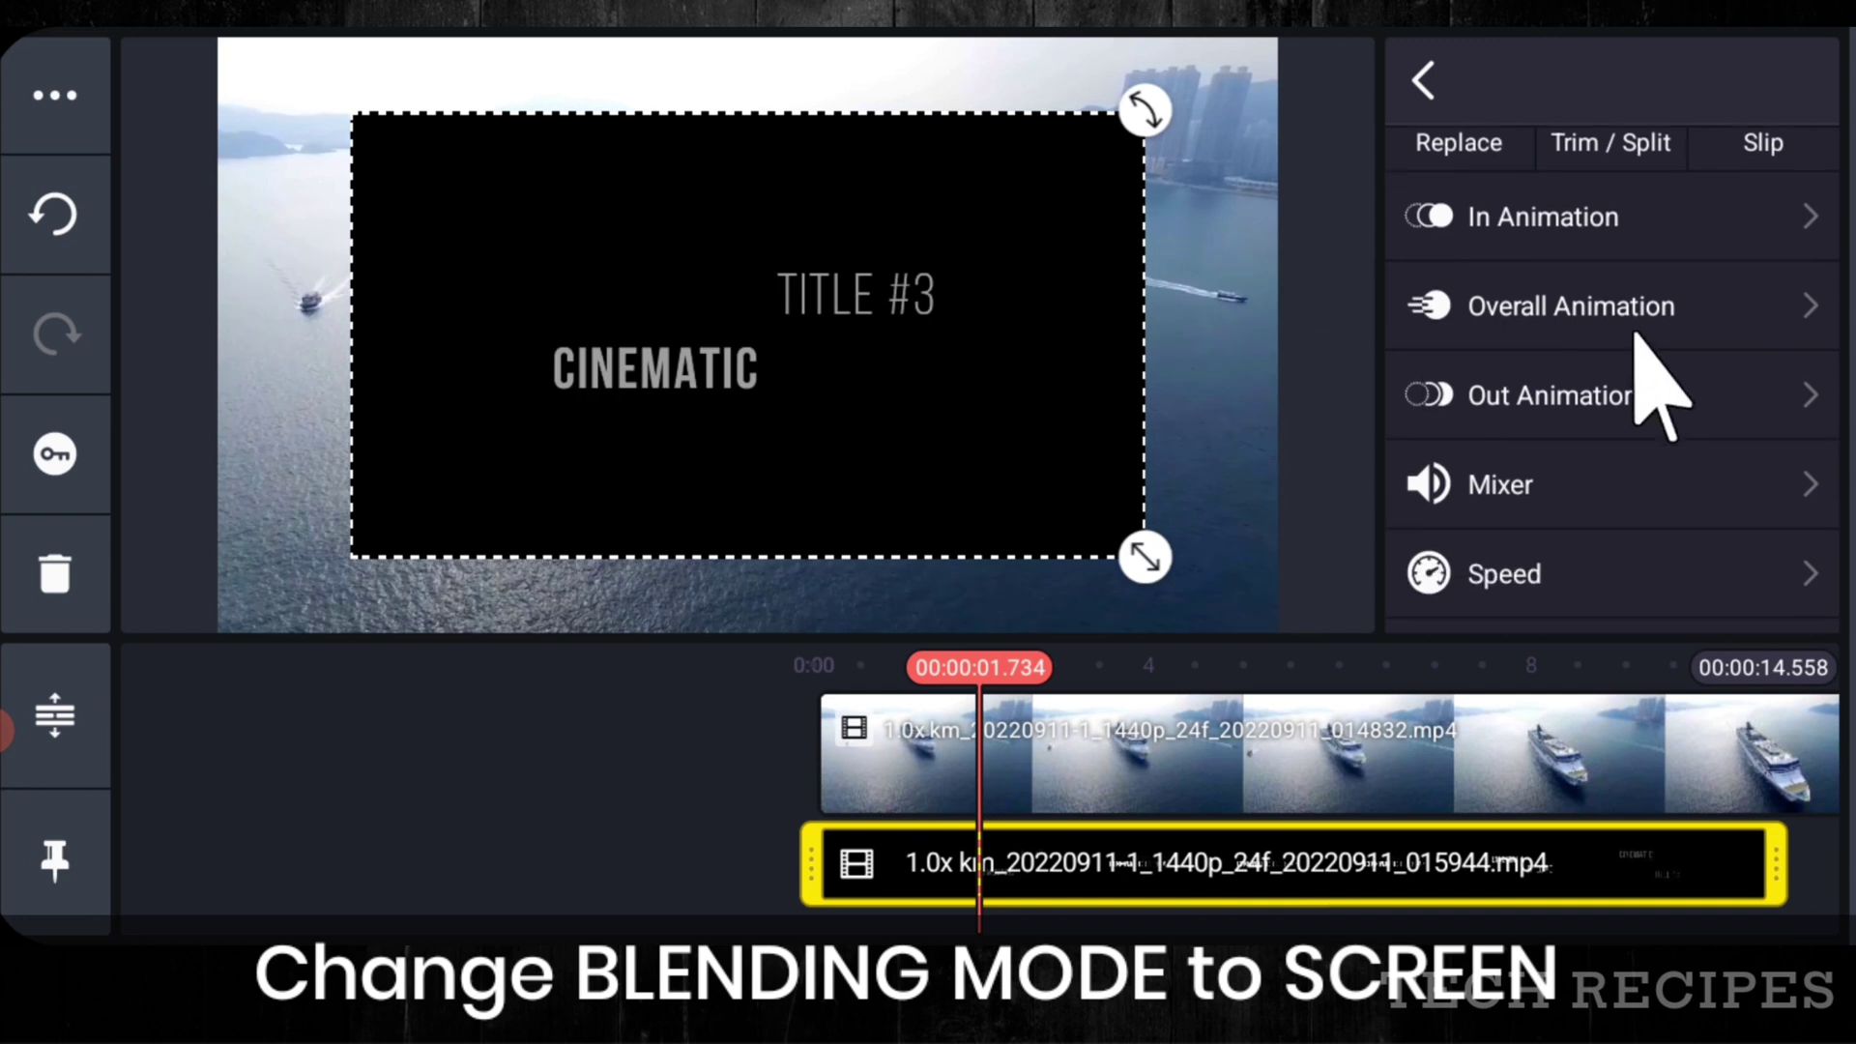
{"action": "scroll", "coordinate": [1585, 527], "scroll_direction": "down", "scroll_amount": 5}
{"action": "left_click", "coordinate": [1605, 527]}
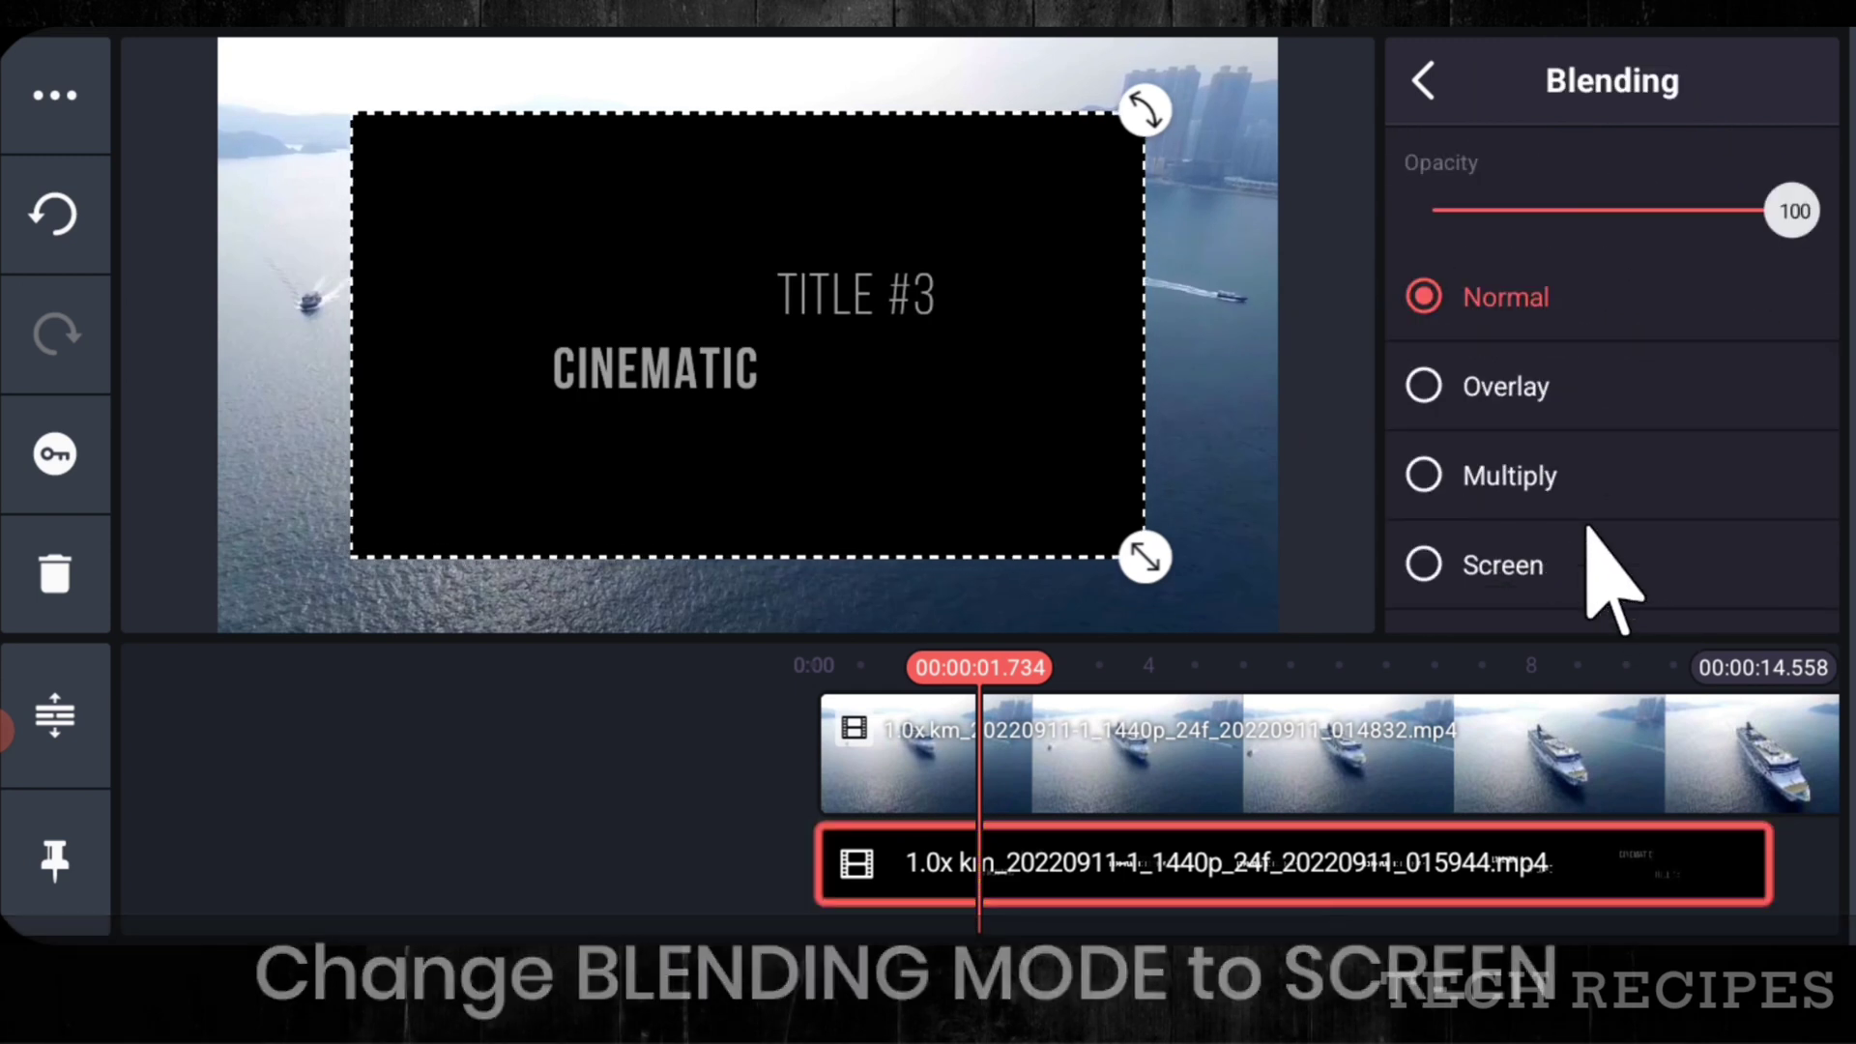
{"action": "left_click", "coordinate": [1428, 571]}
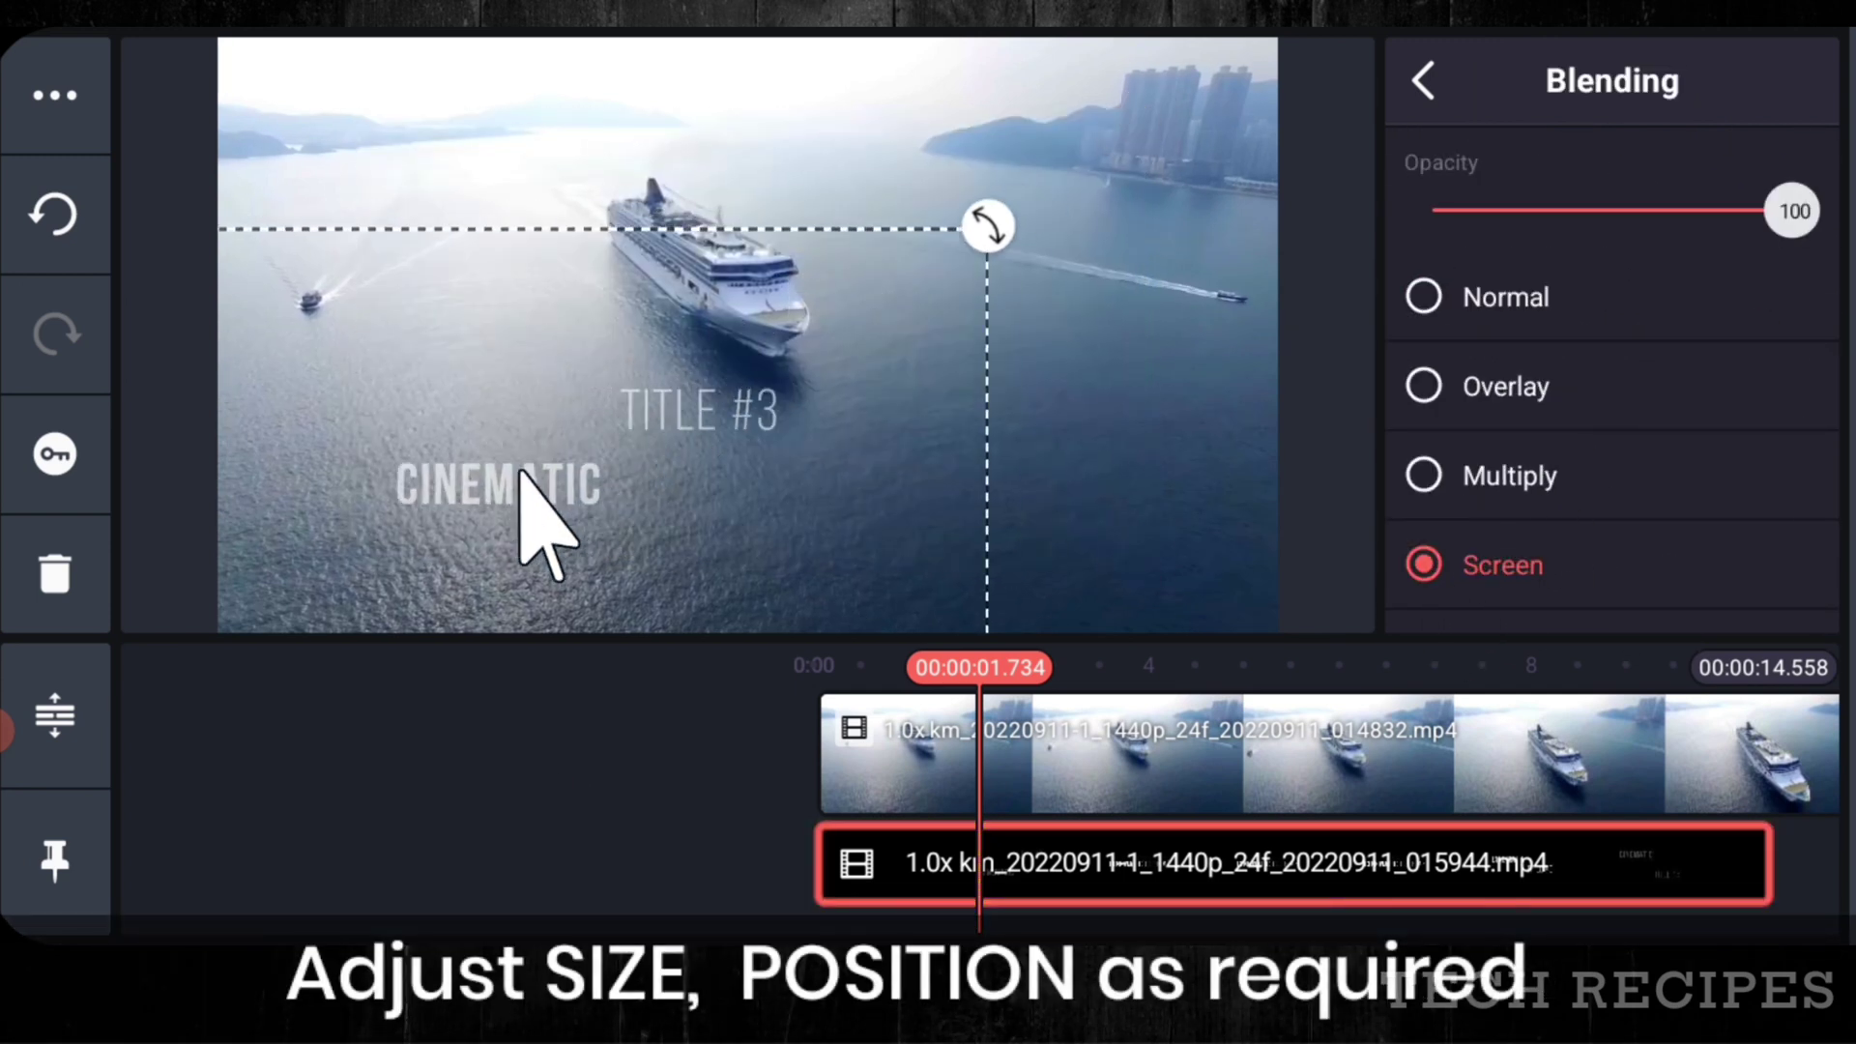
{"action": "left_click", "coordinate": [477, 808]}
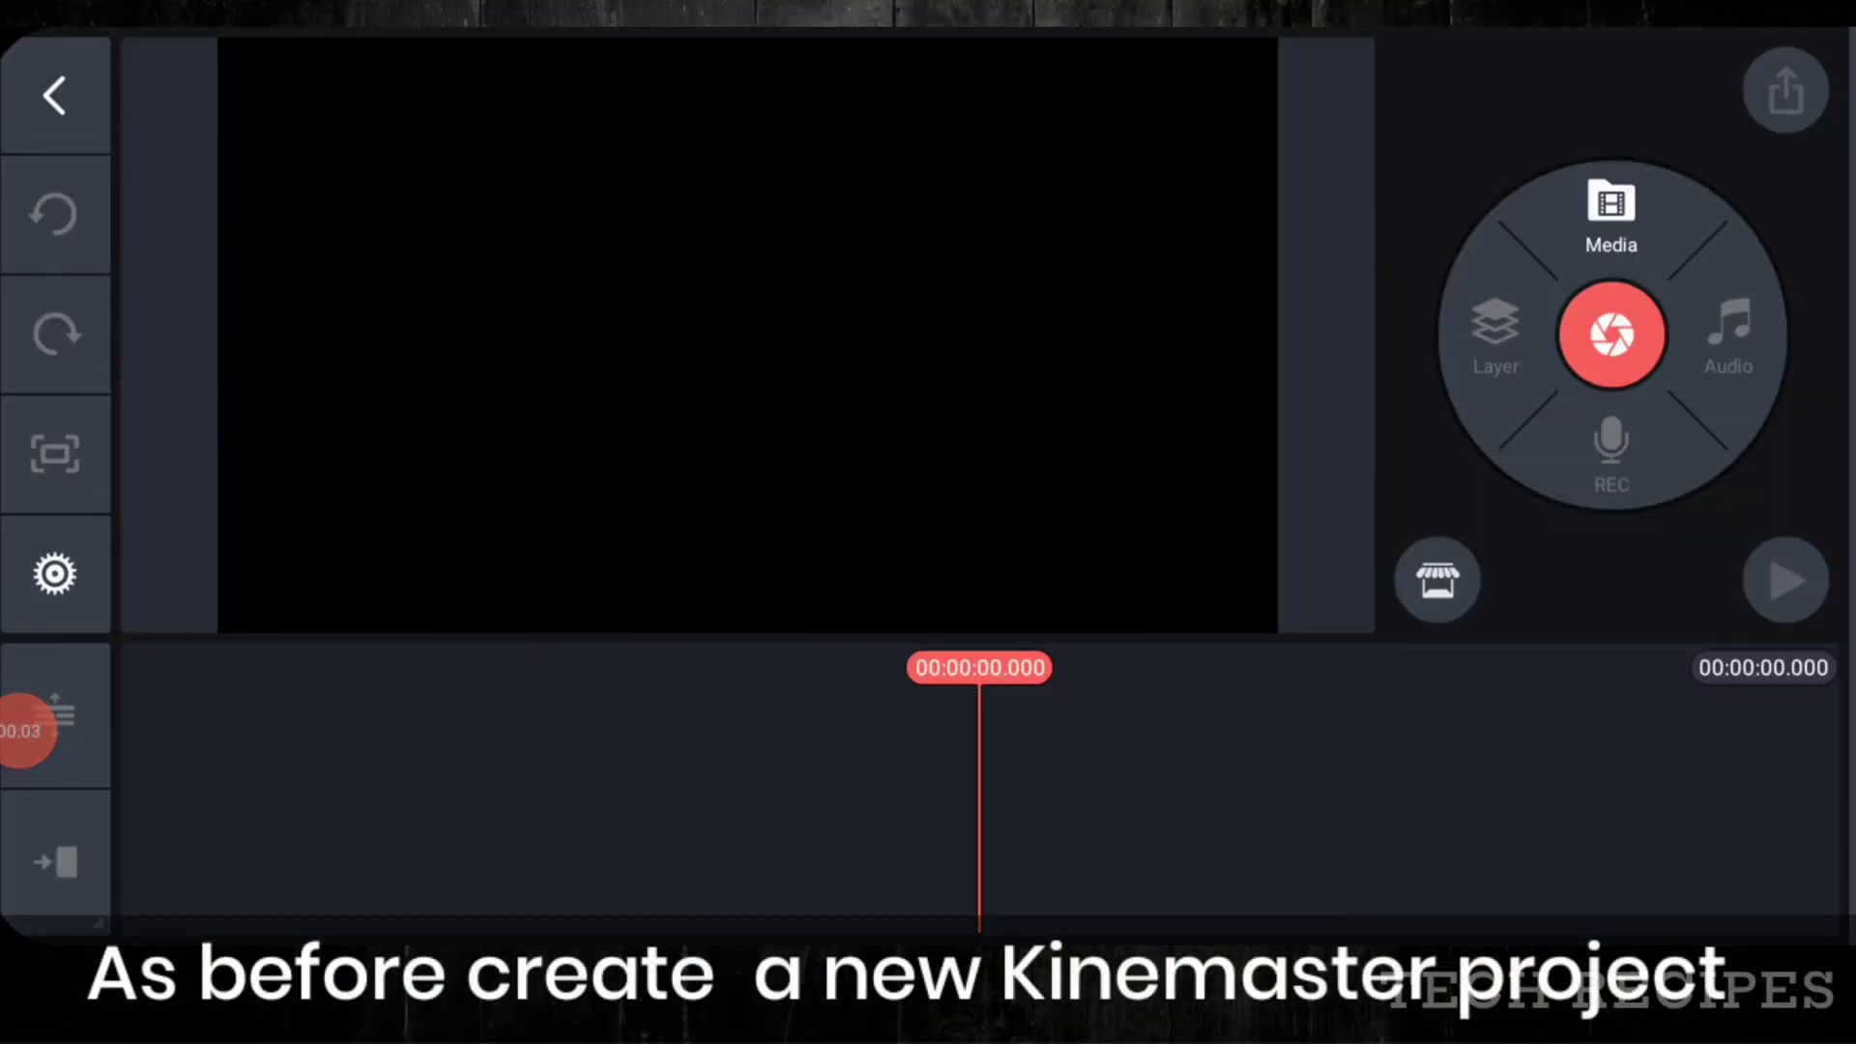
- Add the orange #F9B96F solid colour image from Image Assets to the new project
{"action": "left_click", "coordinate": [1607, 222]}
{"action": "left_click", "coordinate": [295, 251]}
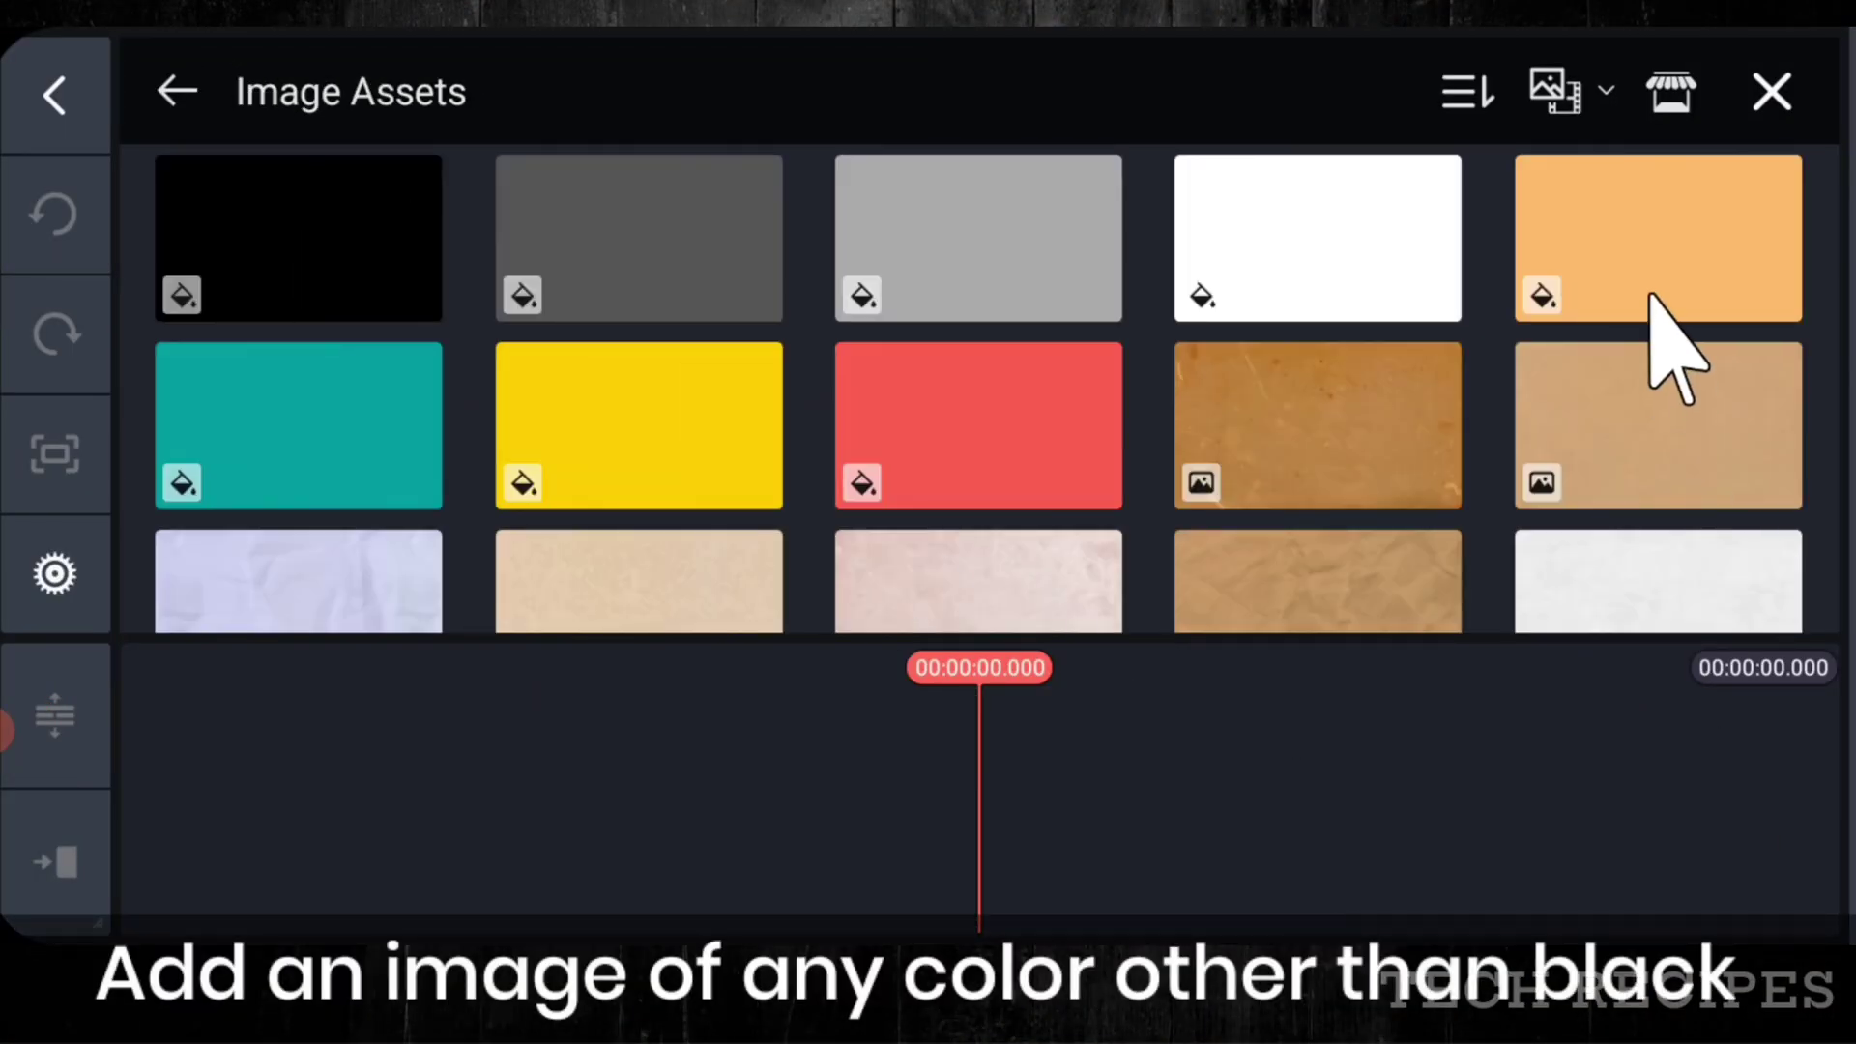
{"action": "left_click", "coordinate": [1655, 290]}
{"action": "left_click", "coordinate": [1772, 92]}
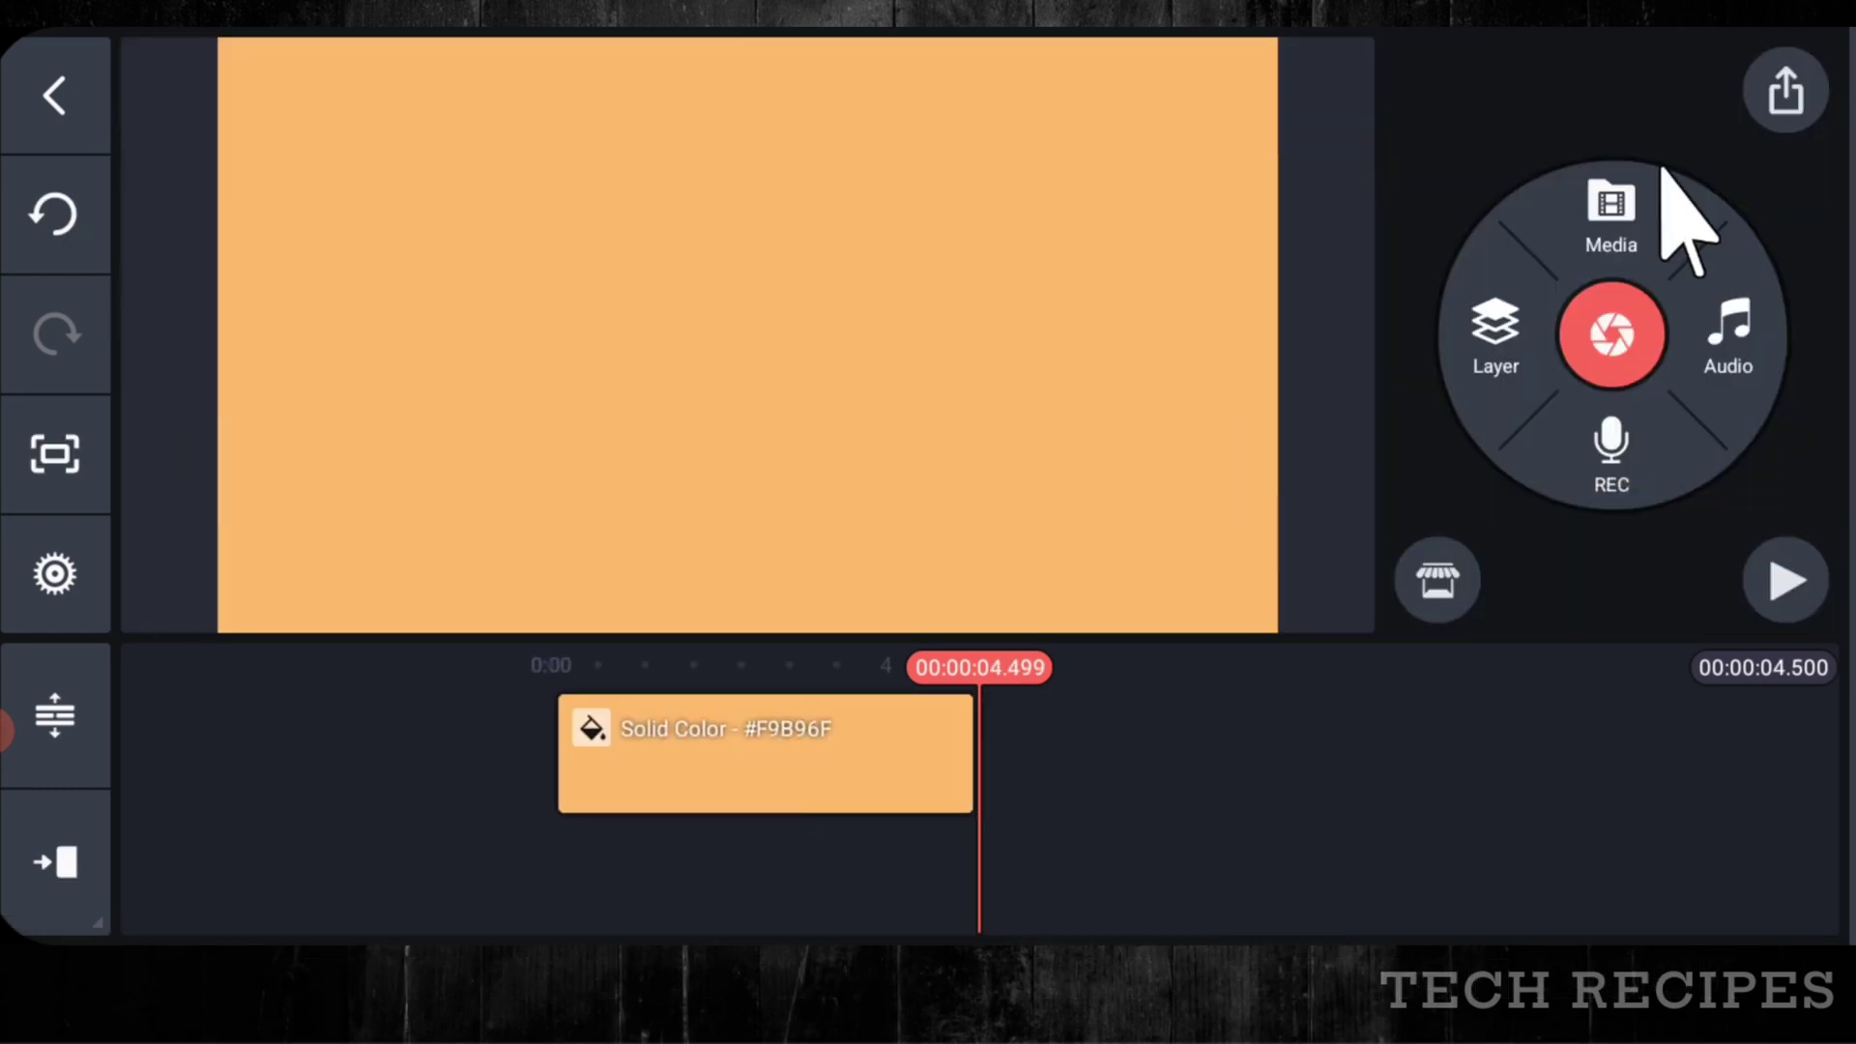
- Lengthen the orange clip to about 10 seconds
{"action": "left_click", "coordinate": [908, 779]}
{"action": "left_click_drag", "start_coordinate": [1006, 746], "coordinate": [1133, 788]}
{"action": "left_click", "coordinate": [758, 849]}
{"action": "left_click_drag", "start_coordinate": [757, 849], "coordinate": [1371, 850]}
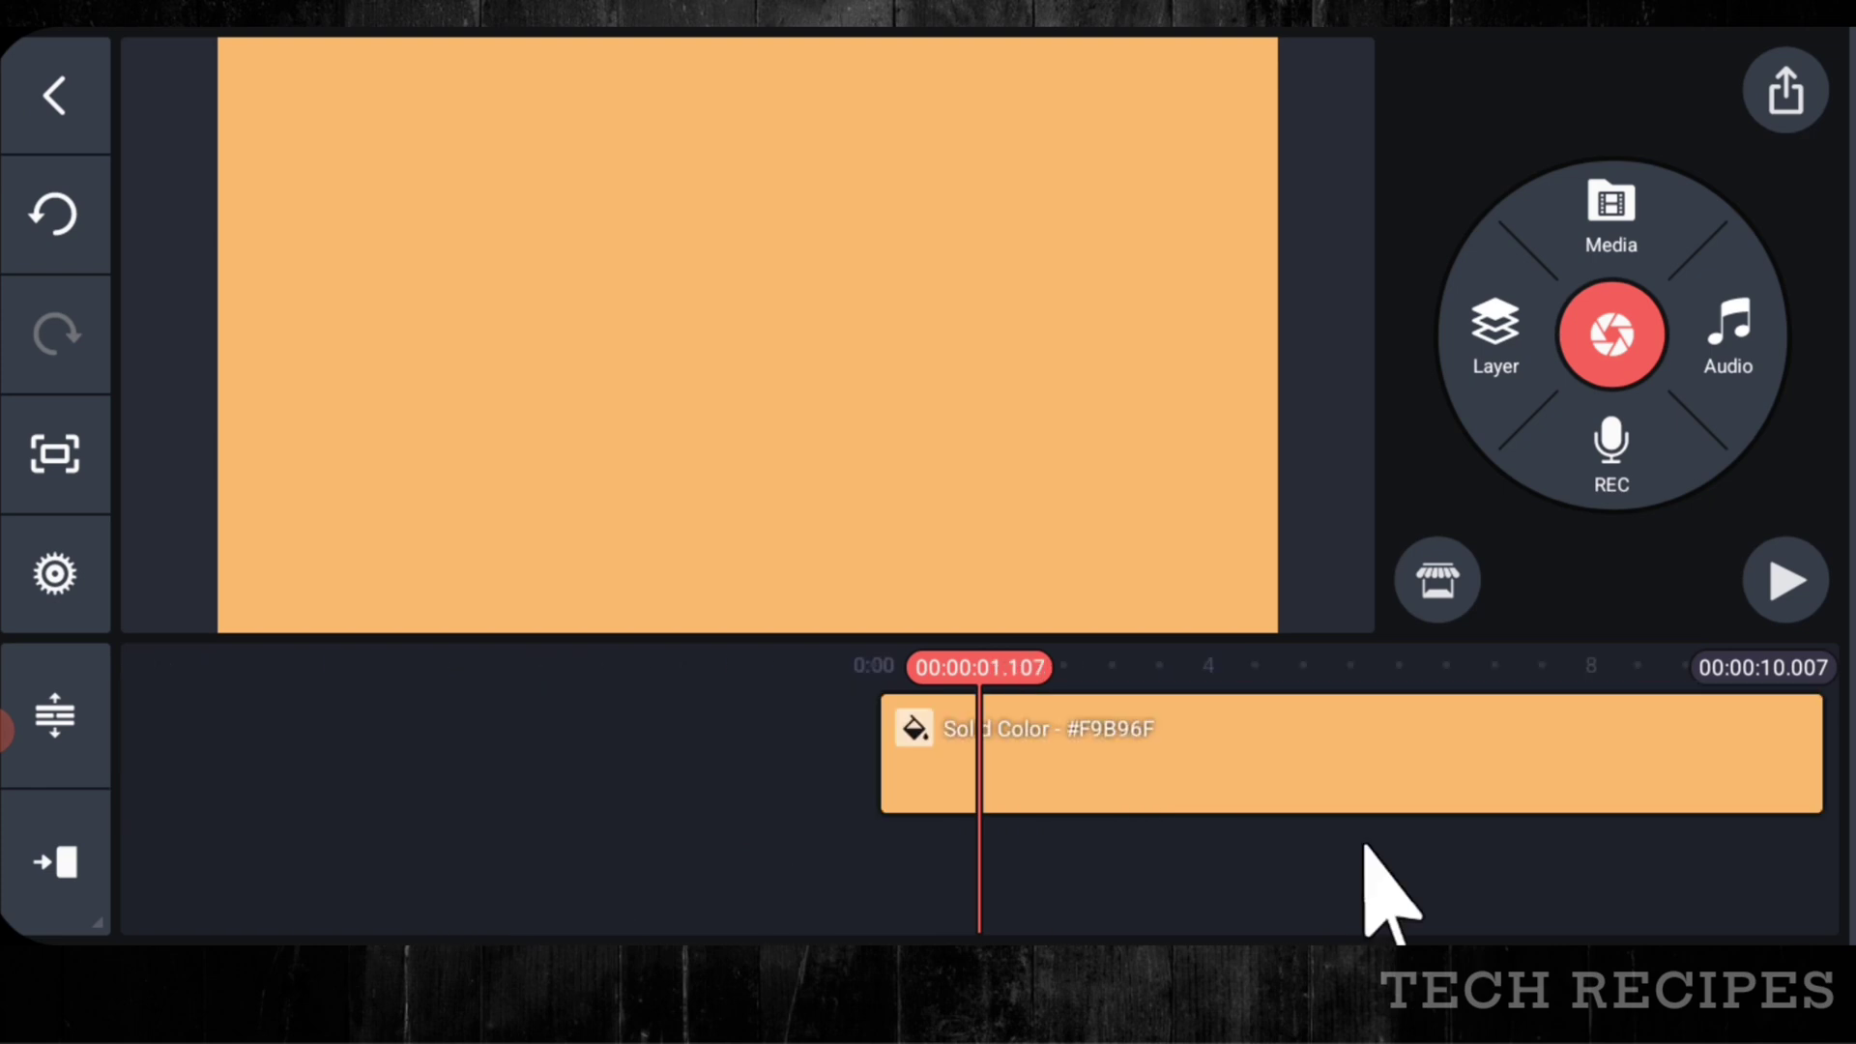
{"action": "left_click", "coordinate": [1493, 338]}
- Add a 'CINEMATIC TITLE #4' text layer, enlarged and centred in the frame
{"action": "left_click", "coordinate": [1372, 426]}
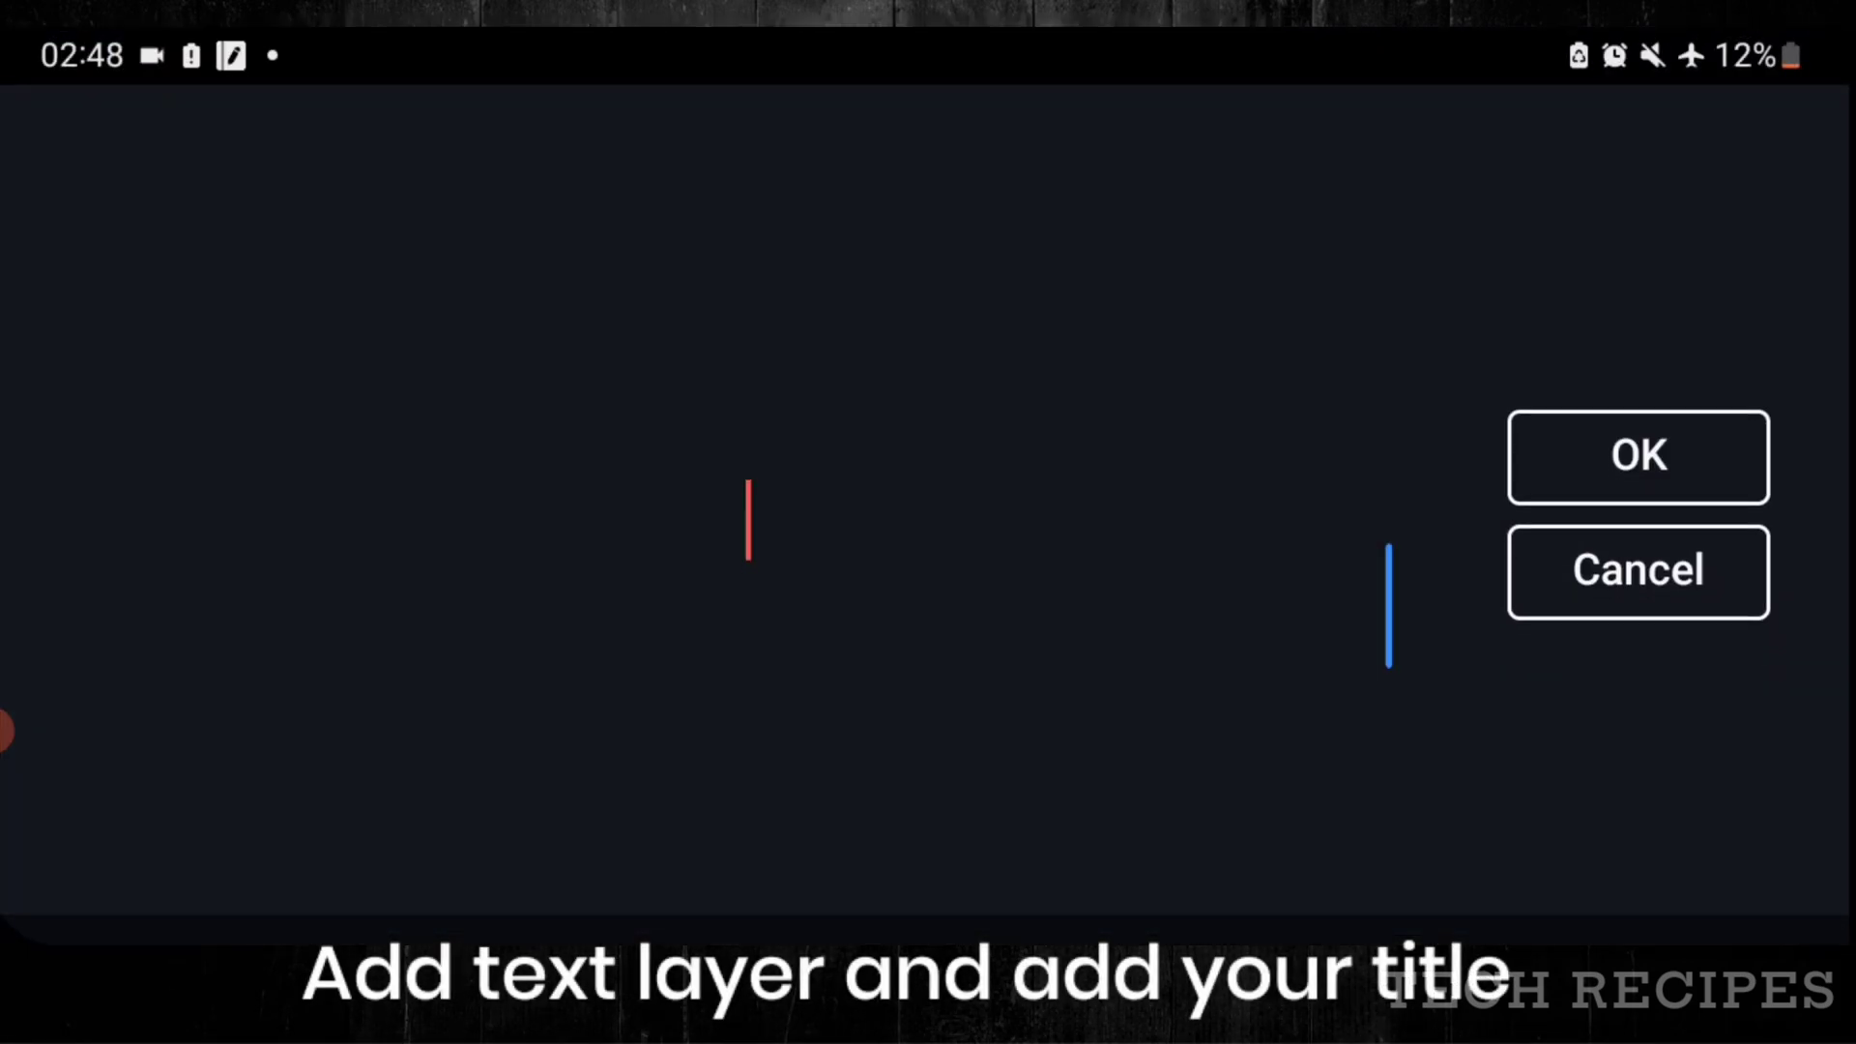
{"action": "double_click", "coordinate": [222, 812]}
{"action": "left_click", "coordinate": [587, 815]}
{"action": "left_click", "coordinate": [1402, 495]}
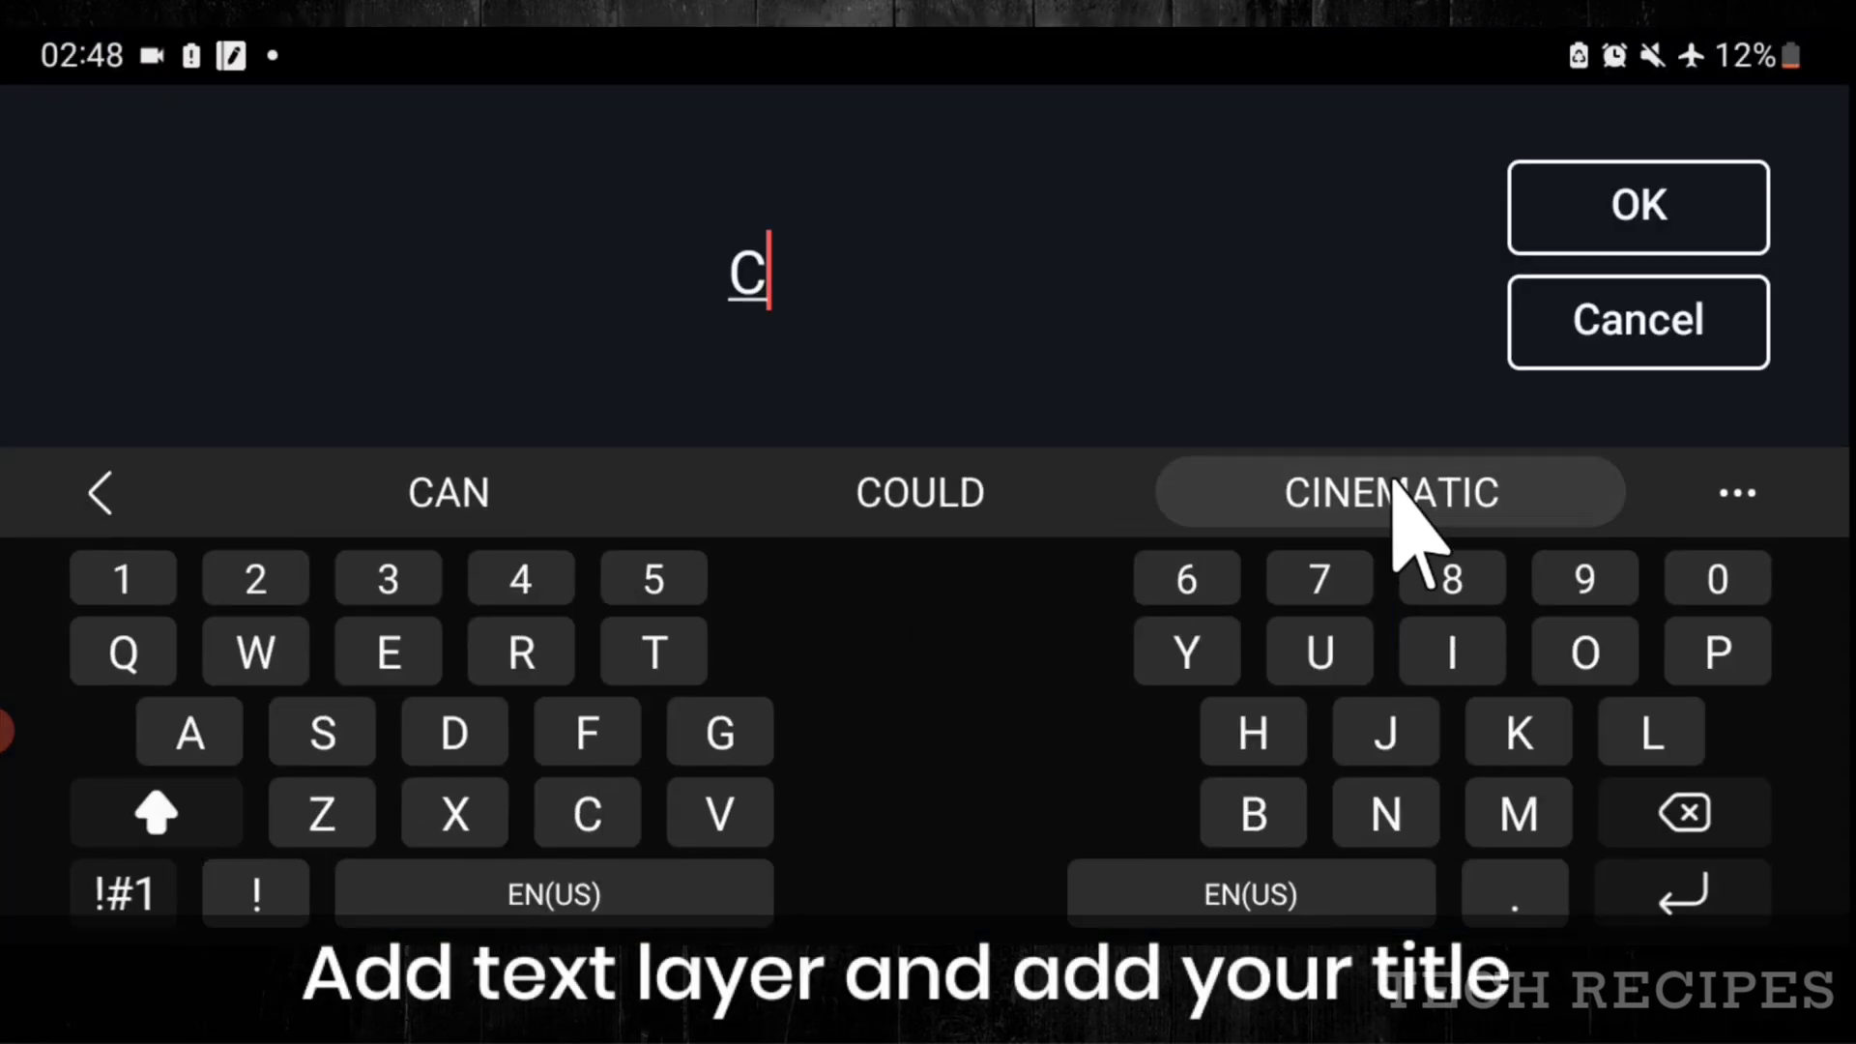
{"action": "left_click", "coordinate": [429, 512]}
{"action": "left_click", "coordinate": [171, 822]}
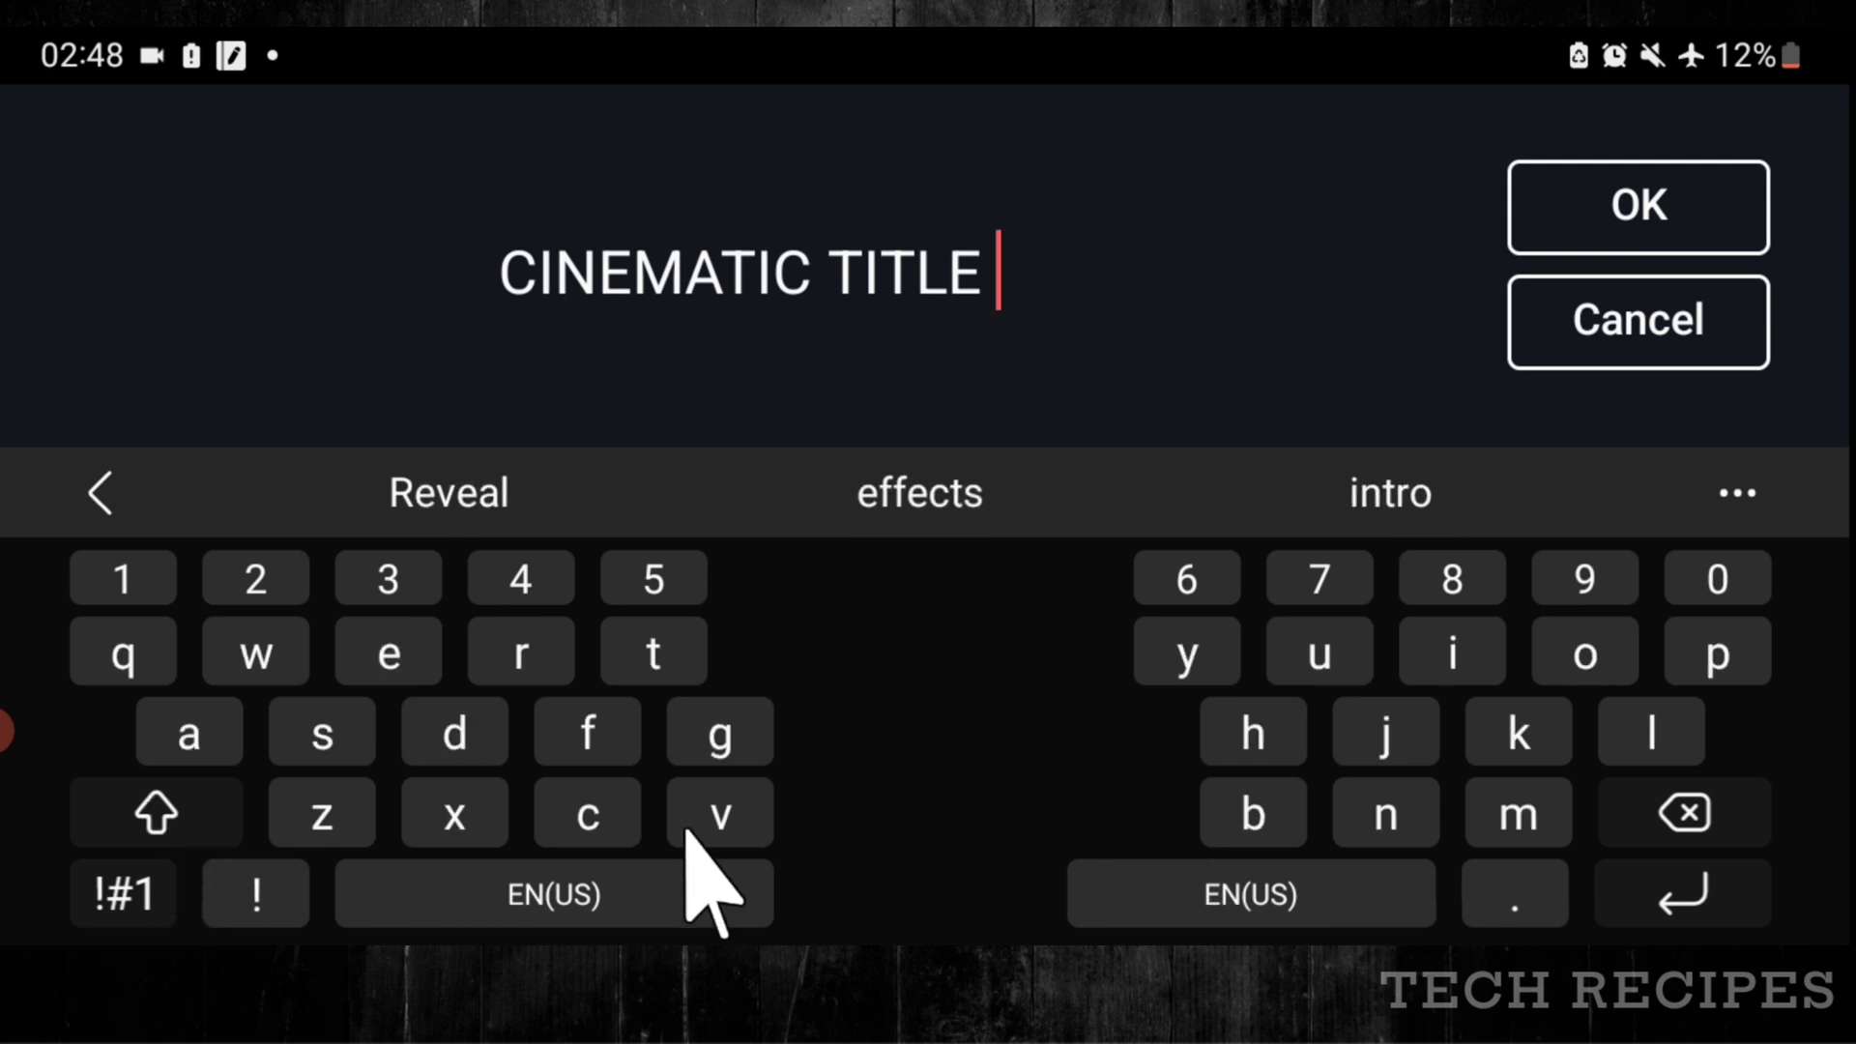
{"action": "left_click", "coordinate": [145, 892]}
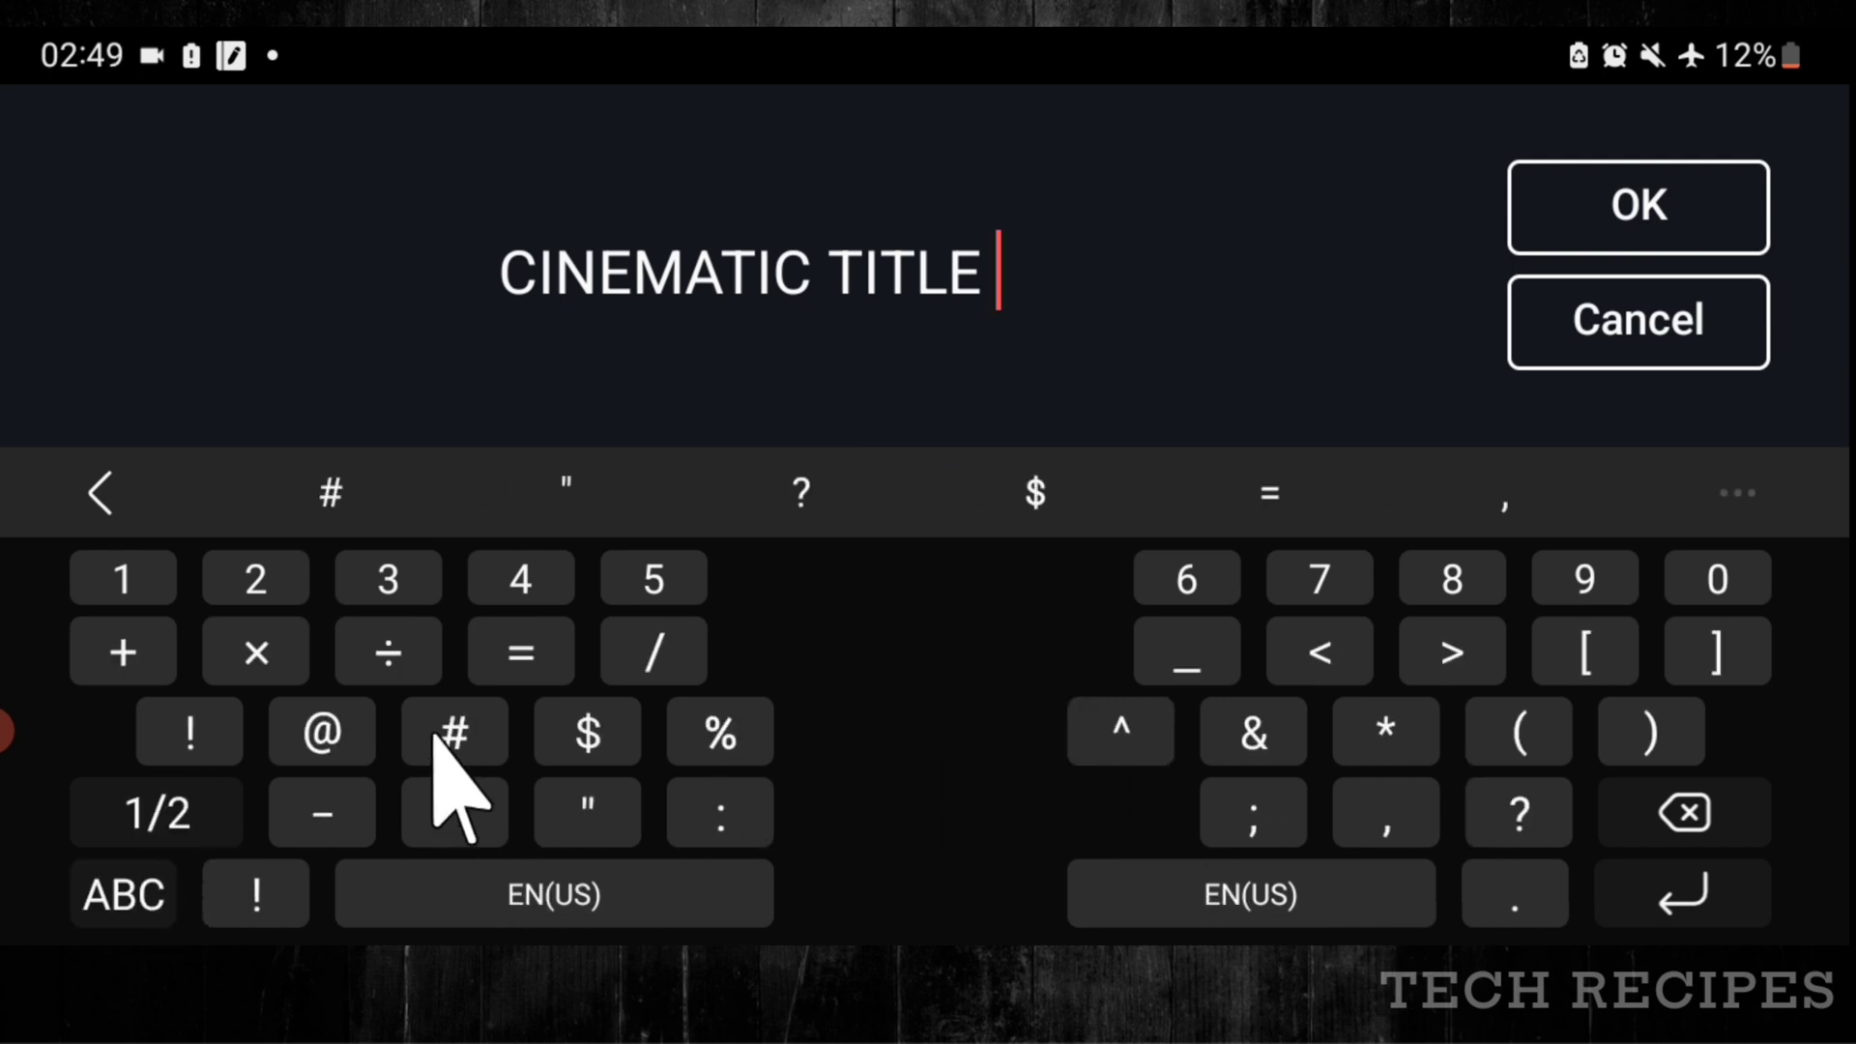
{"action": "type", "text": "#4"}
{"action": "left_click", "coordinate": [1634, 214]}
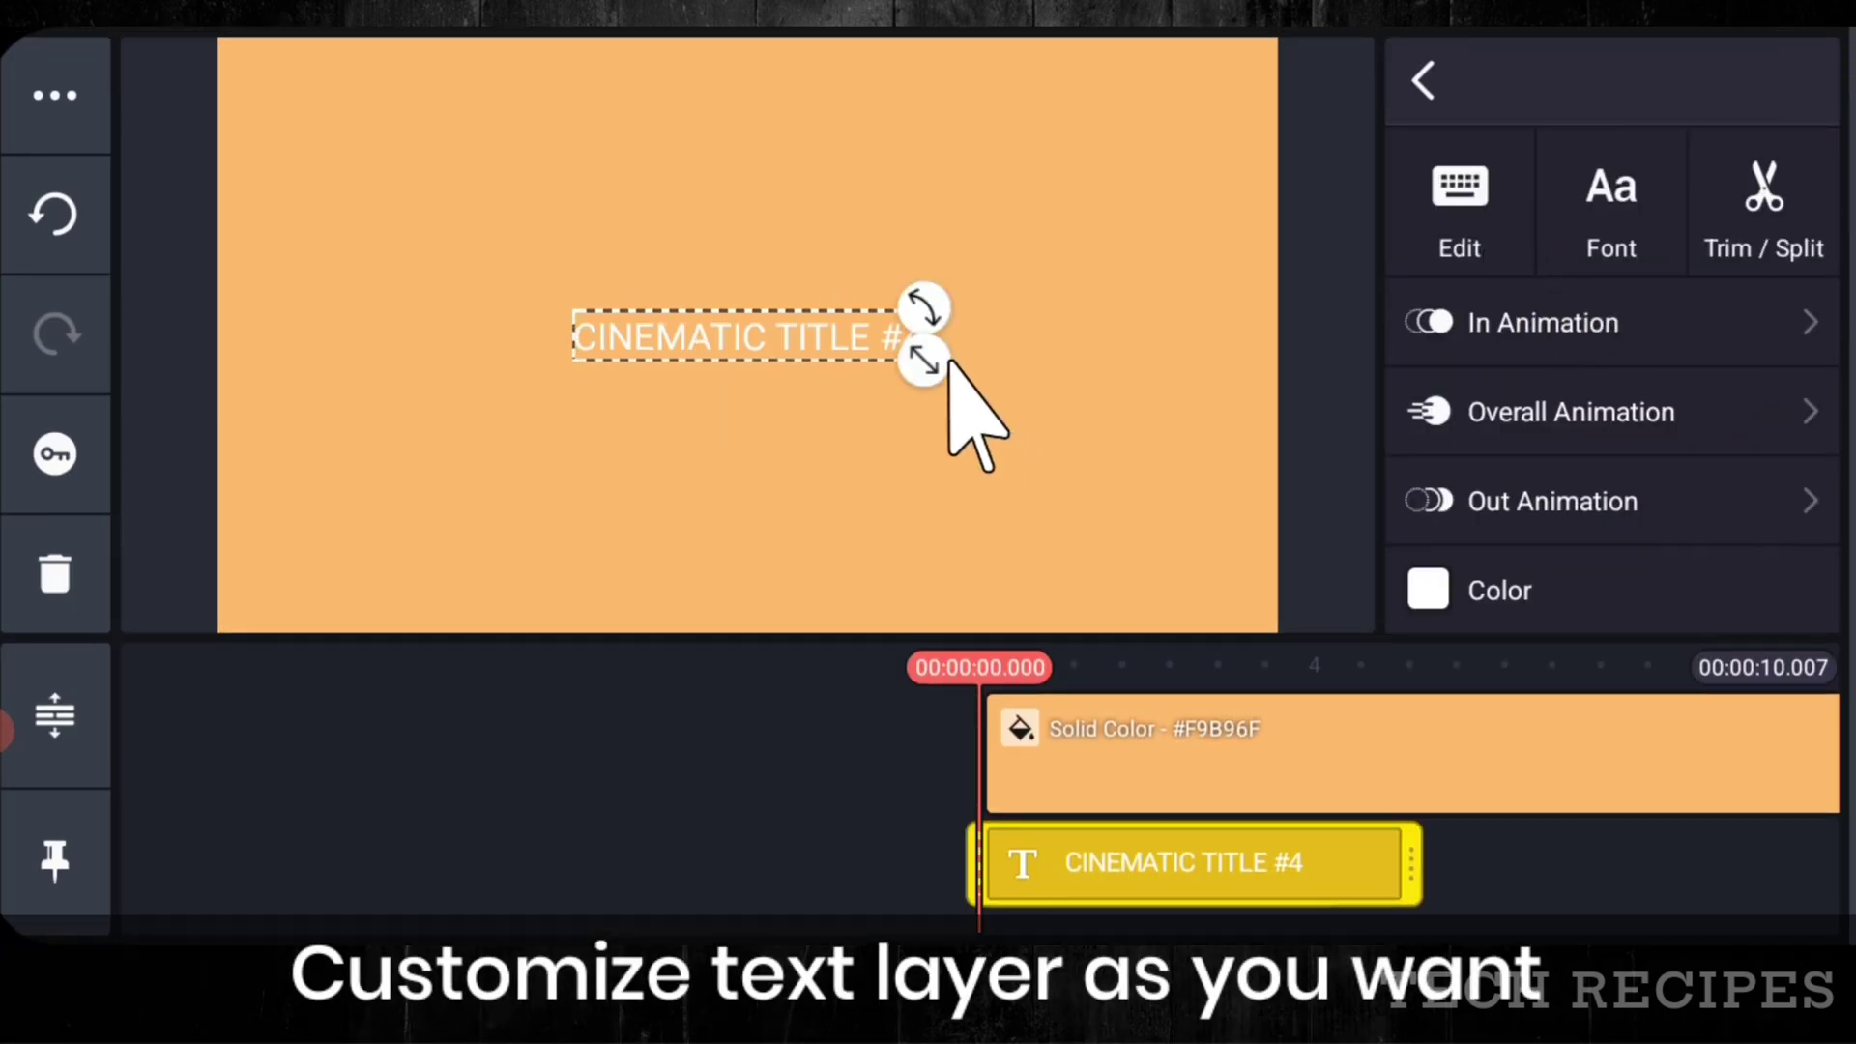
{"action": "left_click_drag", "start_coordinate": [949, 363], "coordinate": [1073, 452]}
{"action": "left_click_drag", "start_coordinate": [792, 332], "coordinate": [706, 314]}
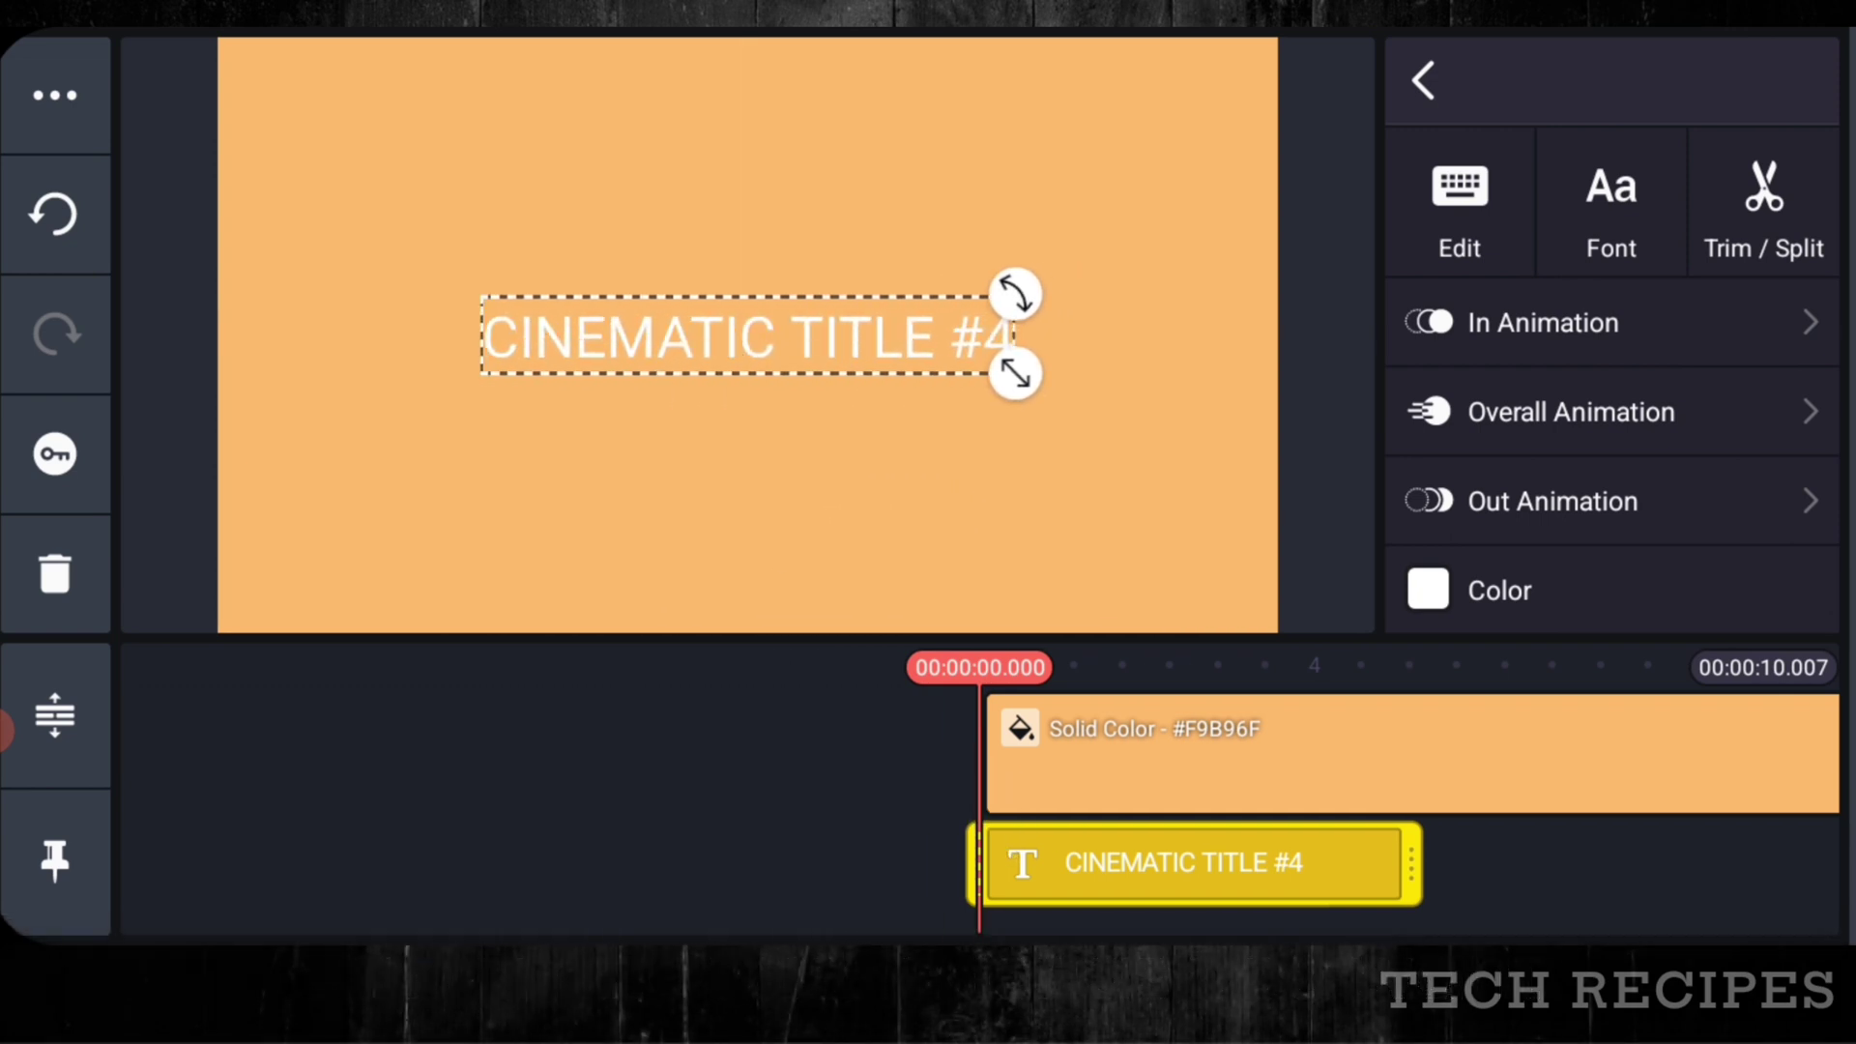
- Set the title font to Montserrat Bold from the Sans-serif fonts
{"action": "left_click", "coordinate": [1593, 213]}
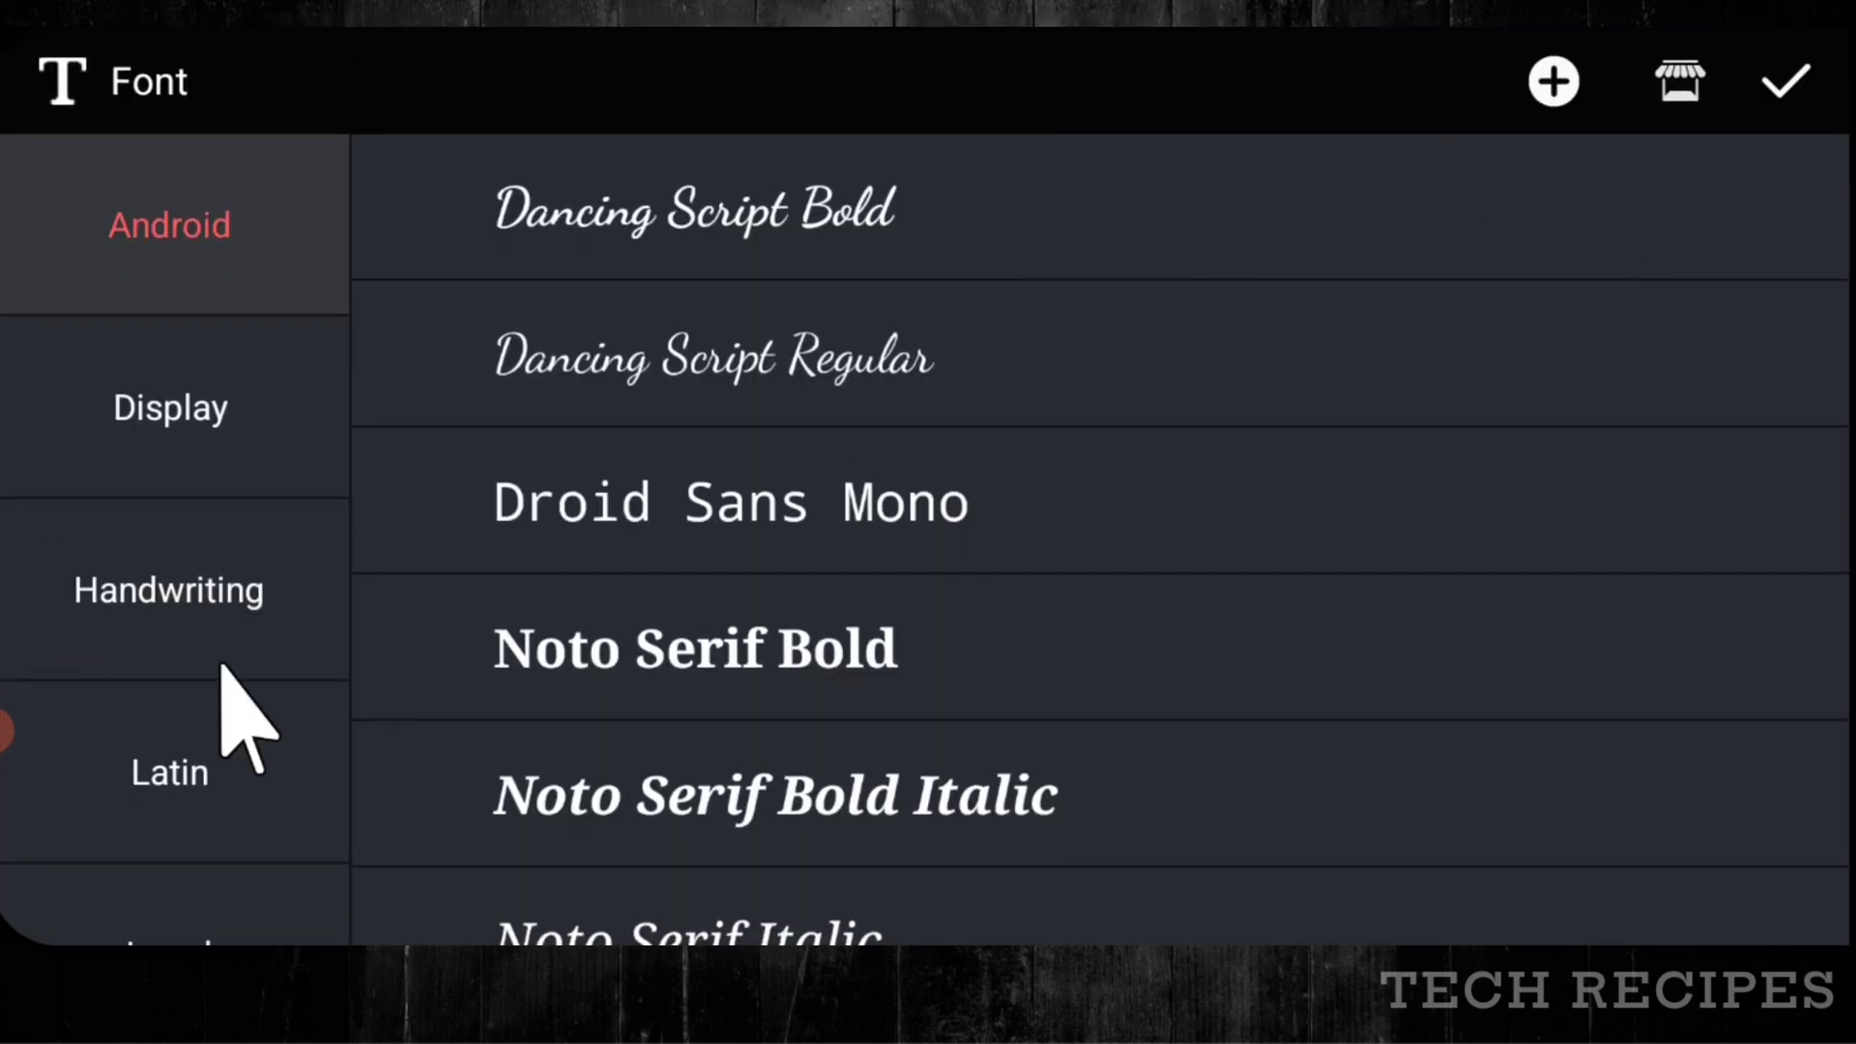
{"action": "scroll", "coordinate": [208, 618], "scroll_direction": "down", "scroll_amount": 5}
{"action": "left_click", "coordinate": [196, 732]}
{"action": "scroll", "coordinate": [870, 532], "scroll_direction": "down", "scroll_amount": 5}
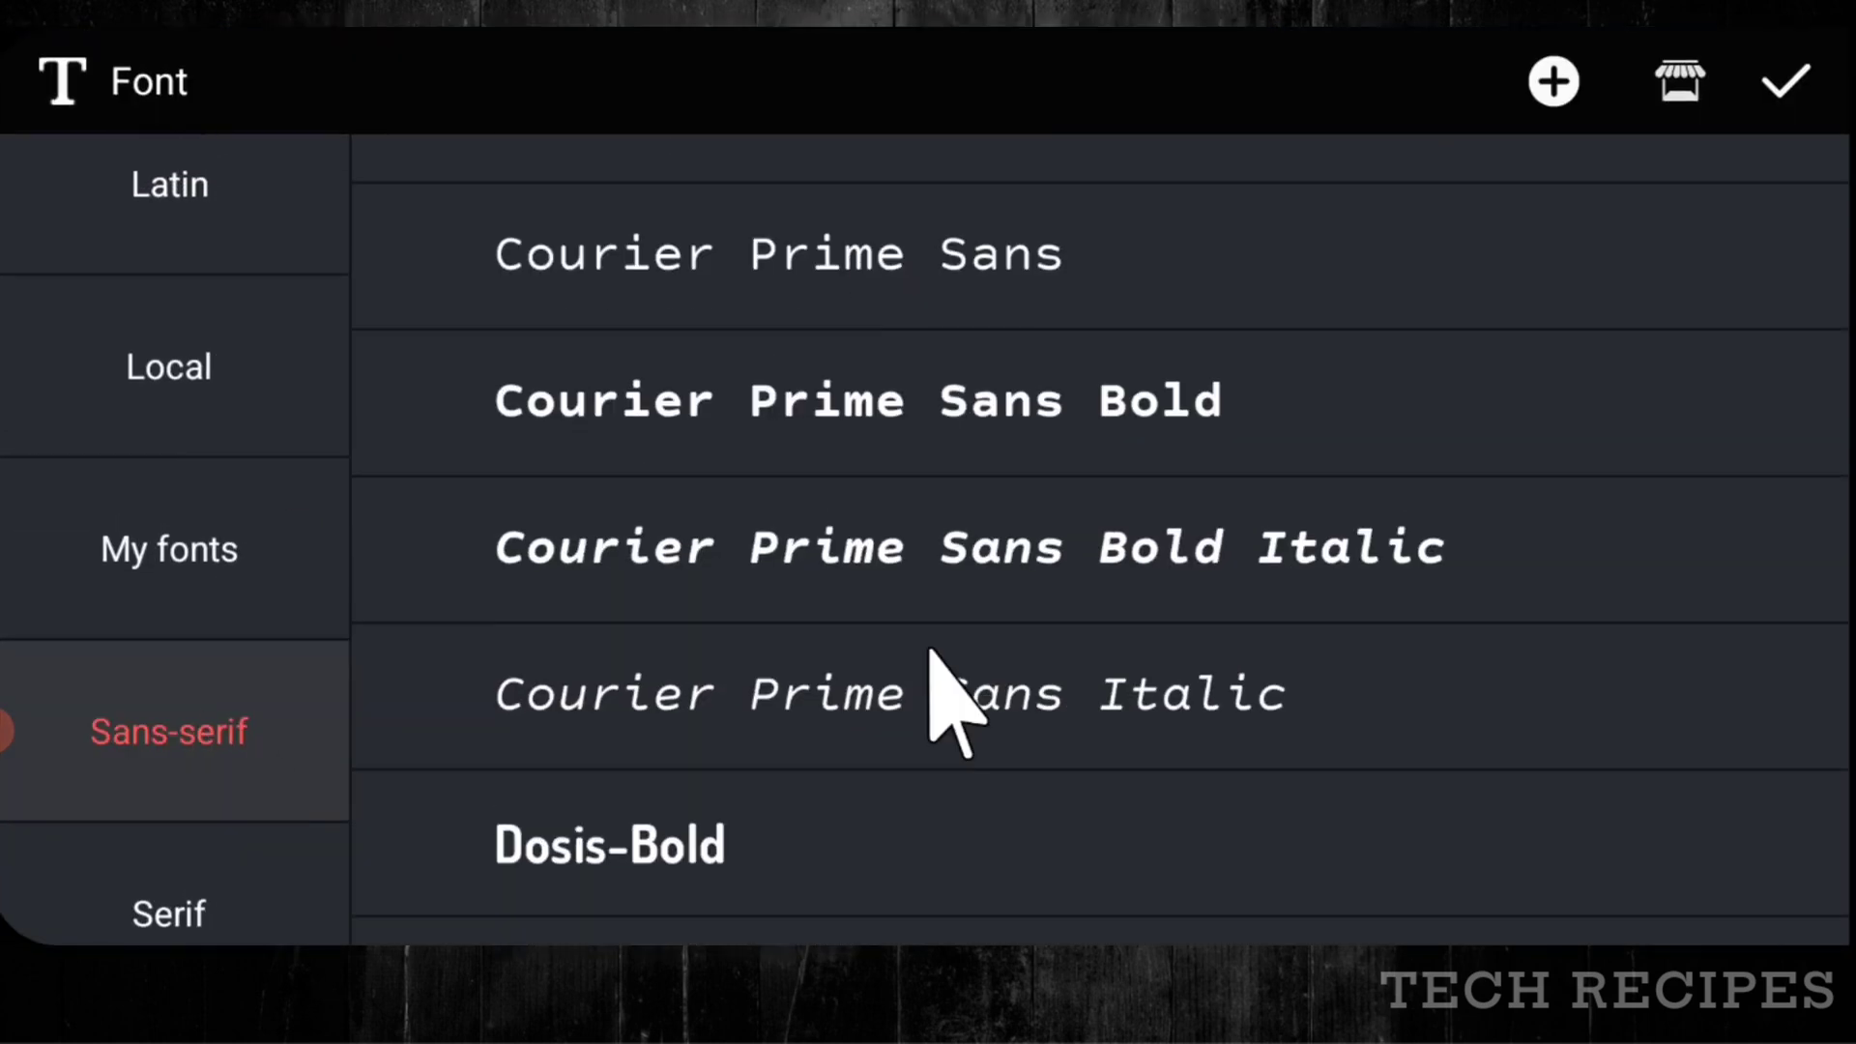
{"action": "scroll", "coordinate": [932, 667], "scroll_direction": "down", "scroll_amount": 10}
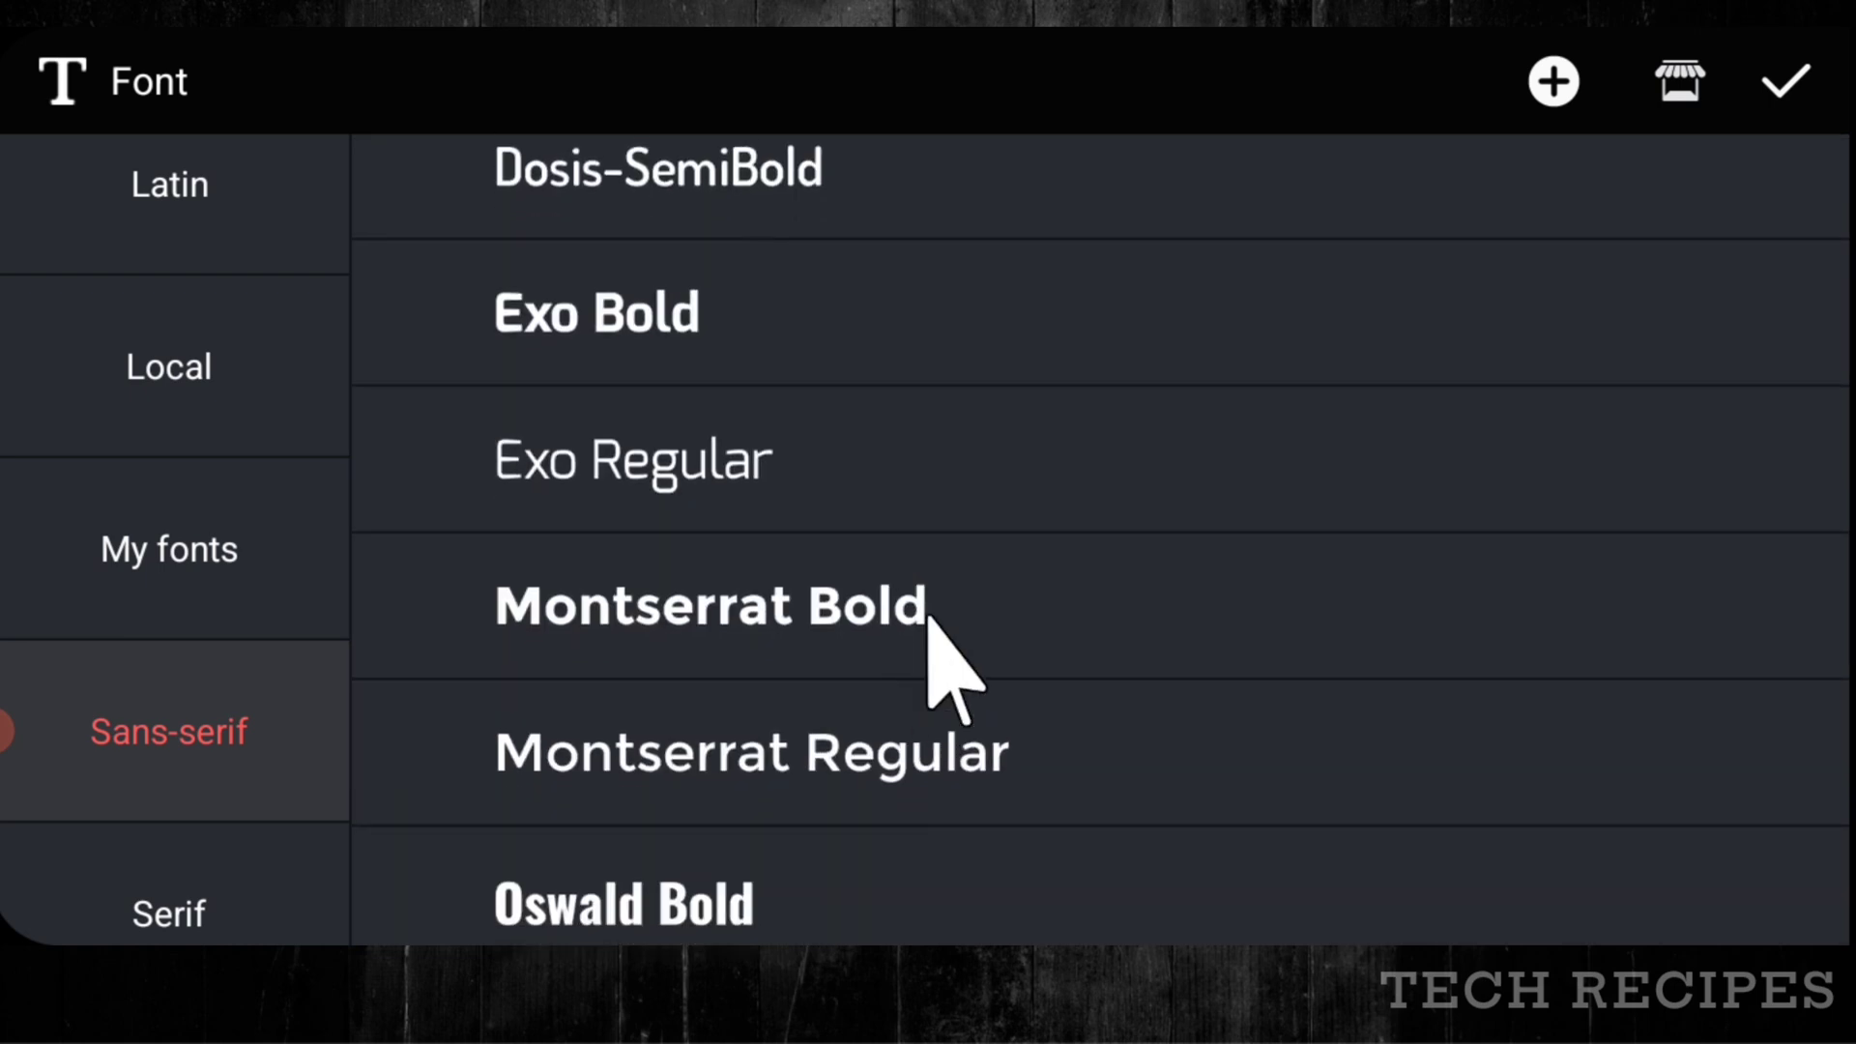
{"action": "left_click", "coordinate": [928, 619]}
{"action": "left_click", "coordinate": [1784, 82]}
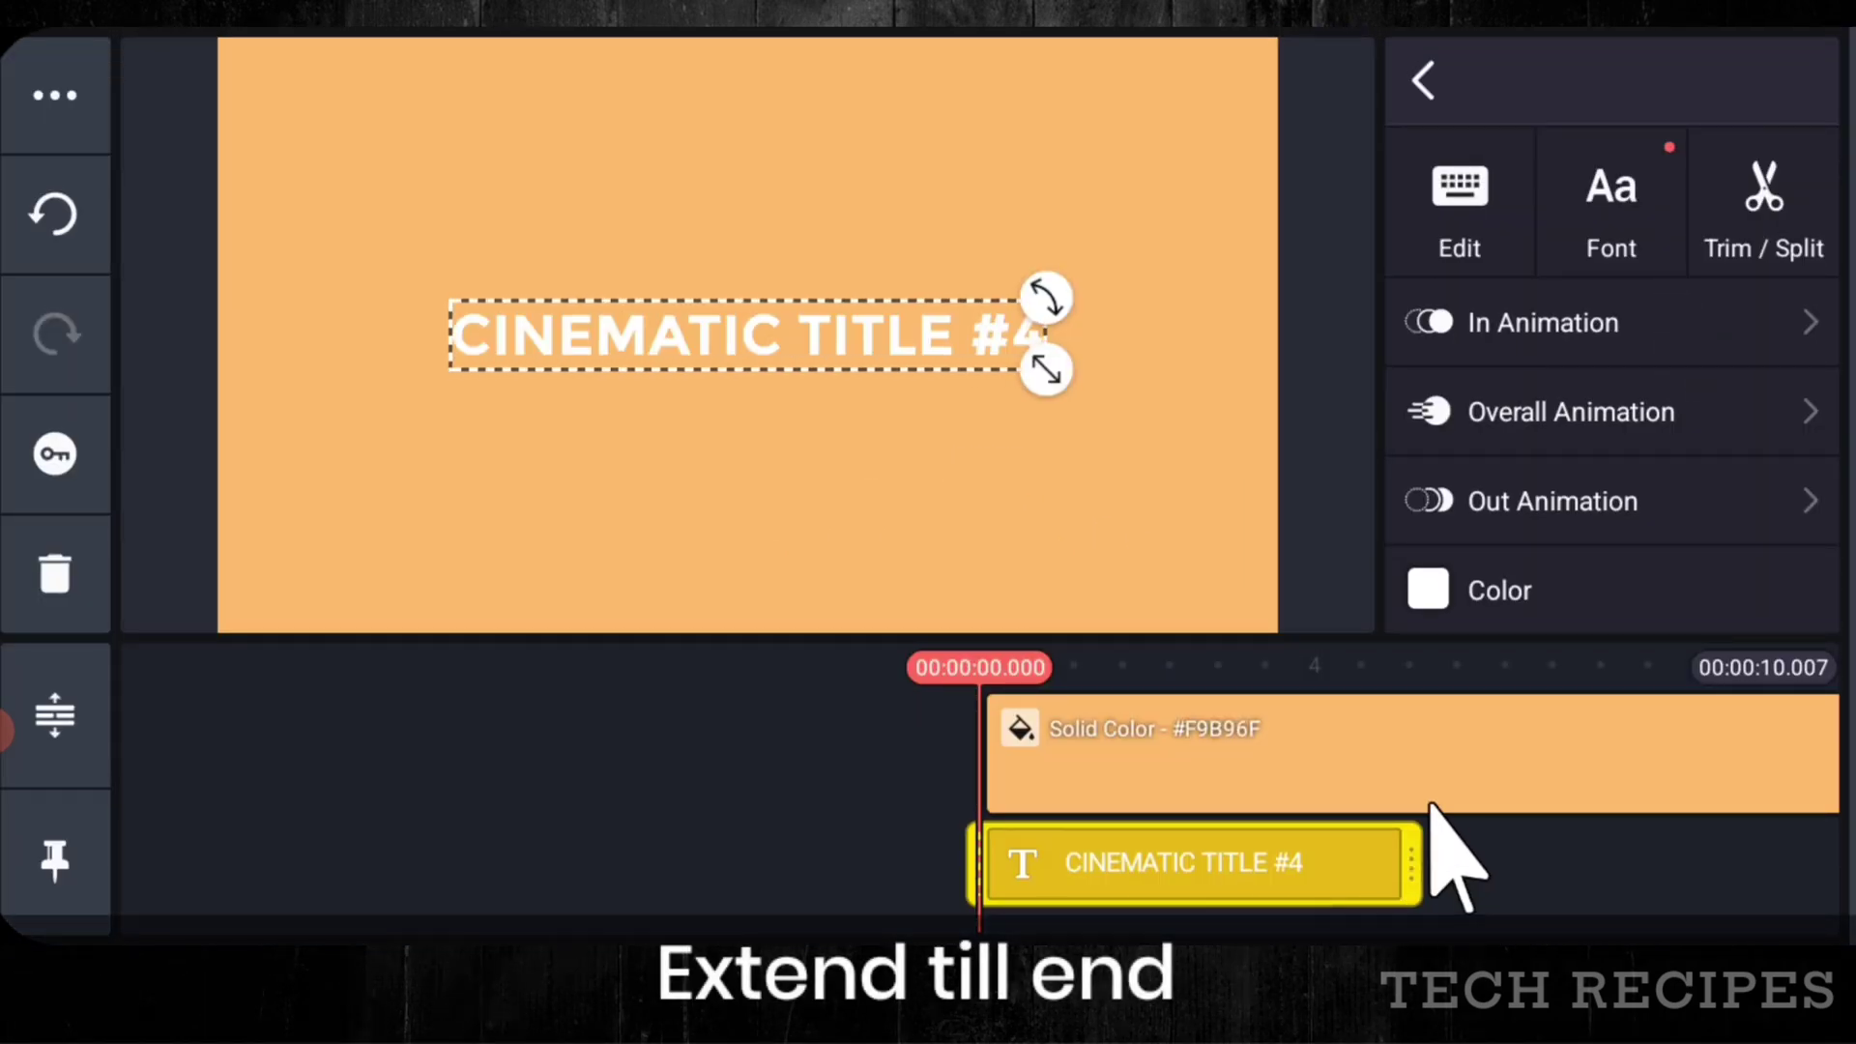
- Extend the CINEMATIC TITLE #4 text clip to the end of the 10-second orange clip
{"action": "left_click_drag", "start_coordinate": [1411, 863], "coordinate": [1511, 911]}
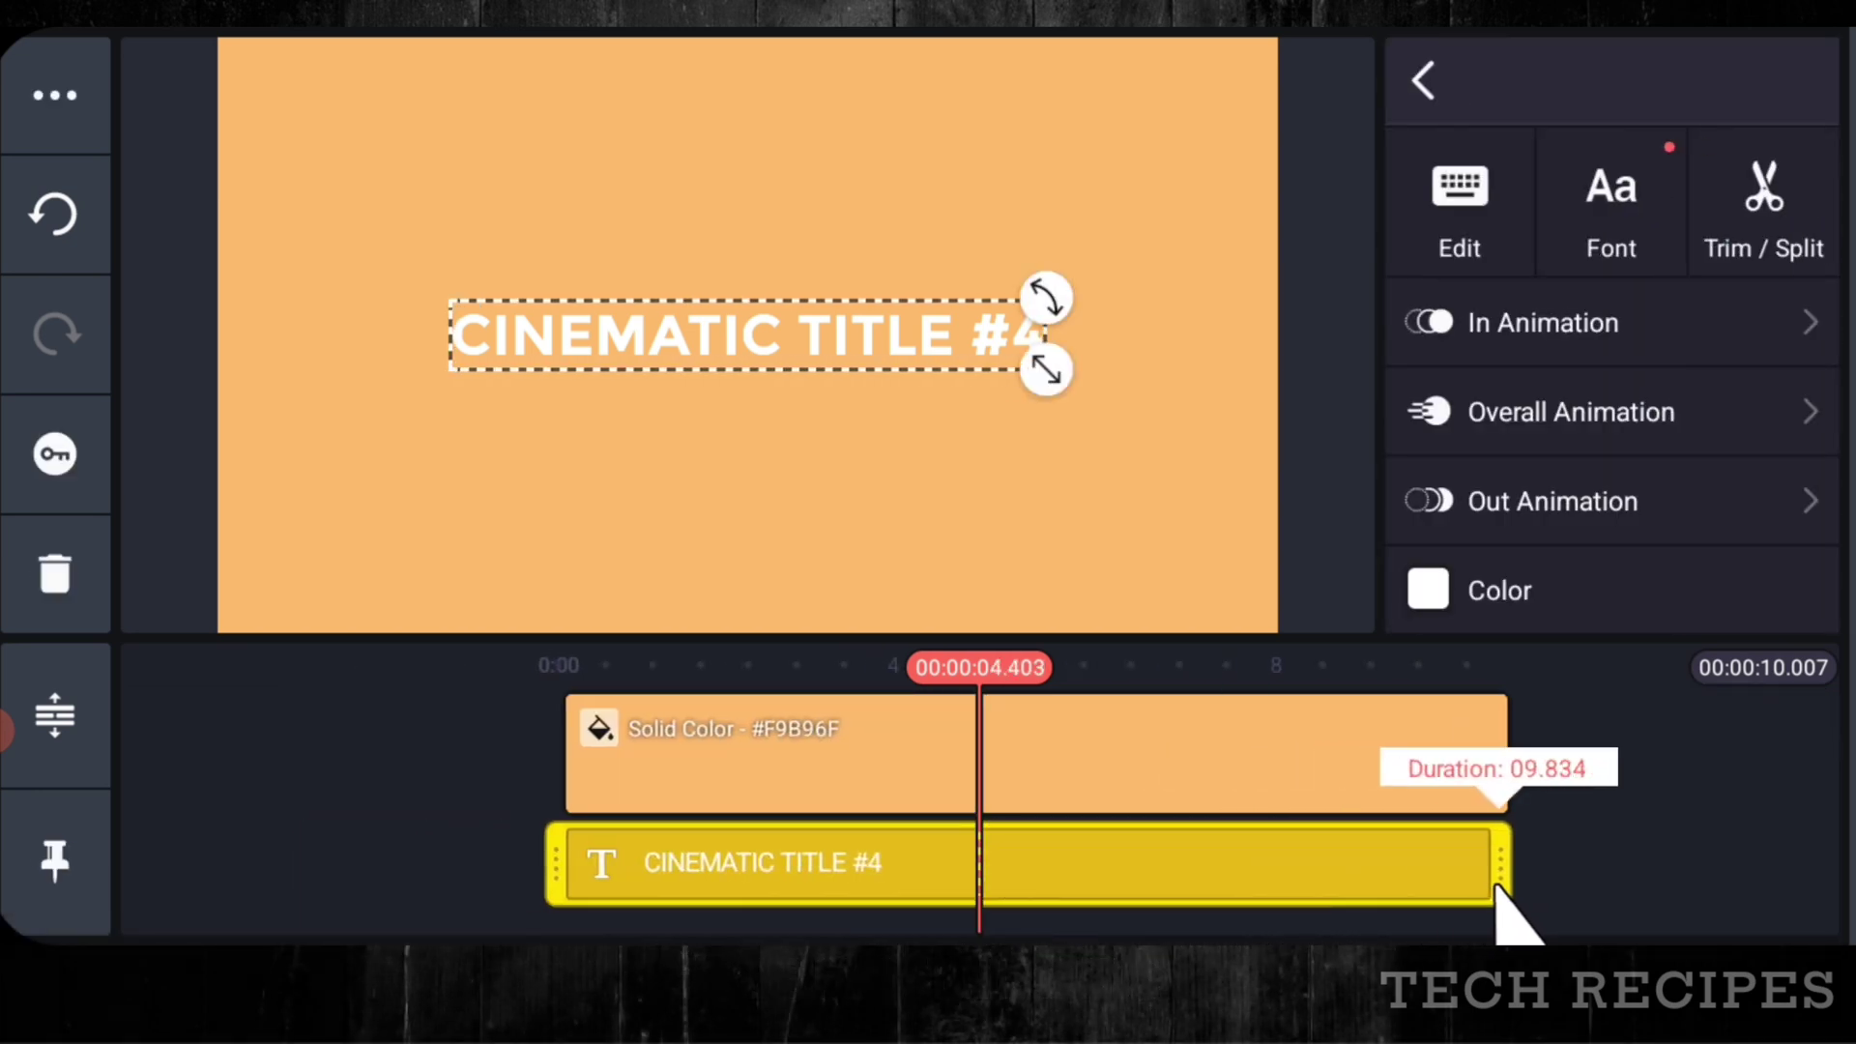
{"action": "left_click_drag", "start_coordinate": [1193, 903], "coordinate": [1846, 851]}
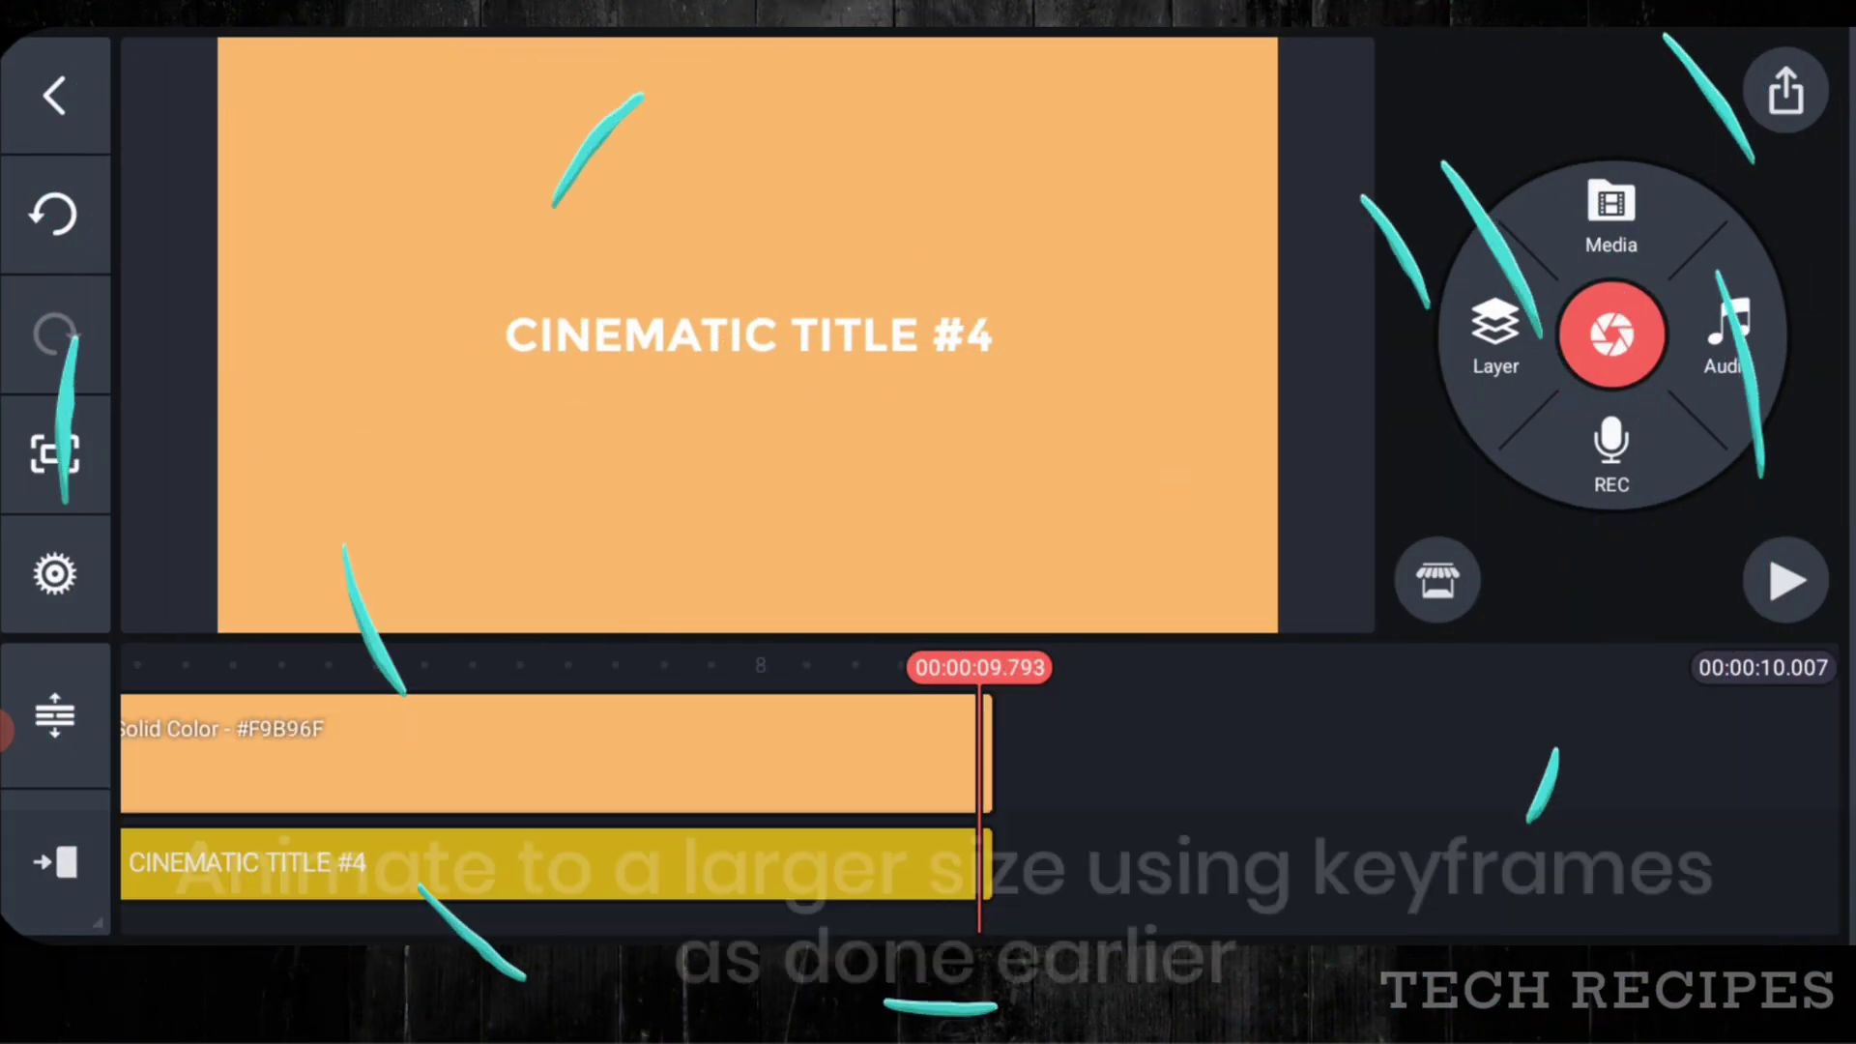
{"action": "left_click", "coordinate": [884, 870]}
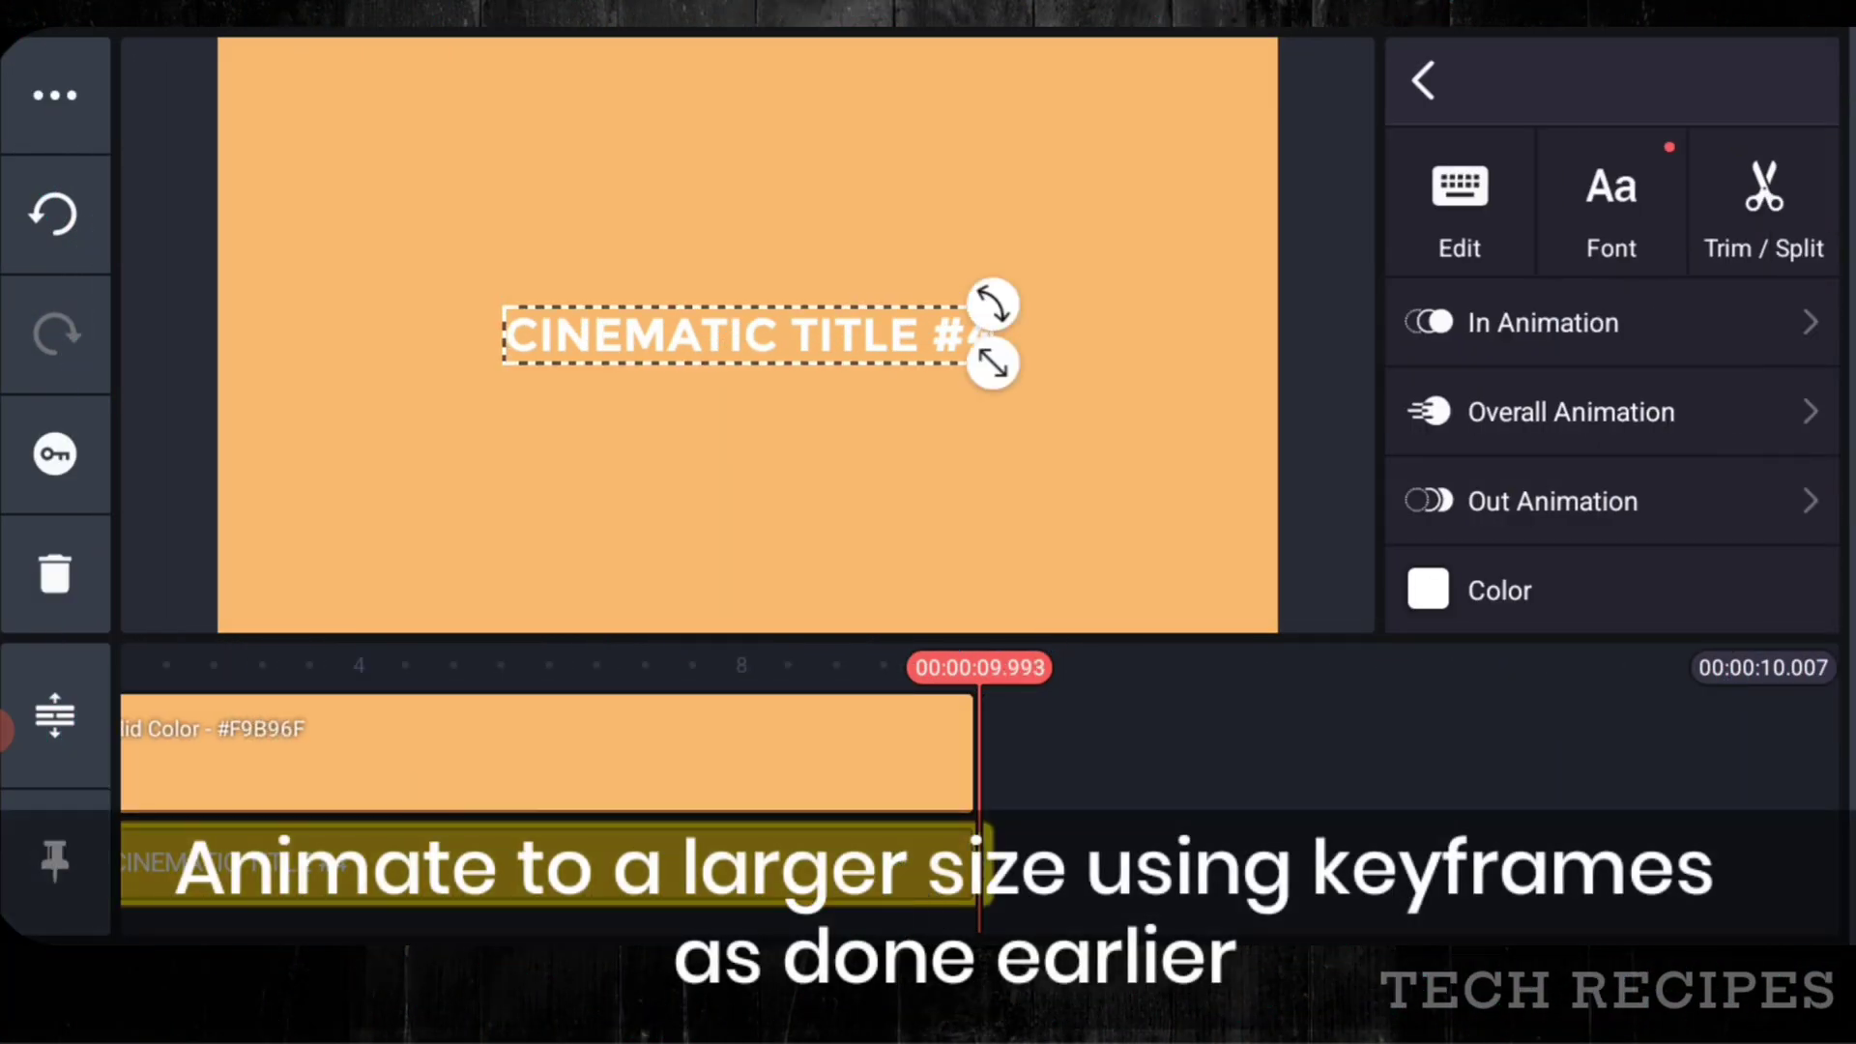
- Keyframe the title to grow larger at its end, then play the animation back
{"action": "left_click", "coordinate": [39, 450]}
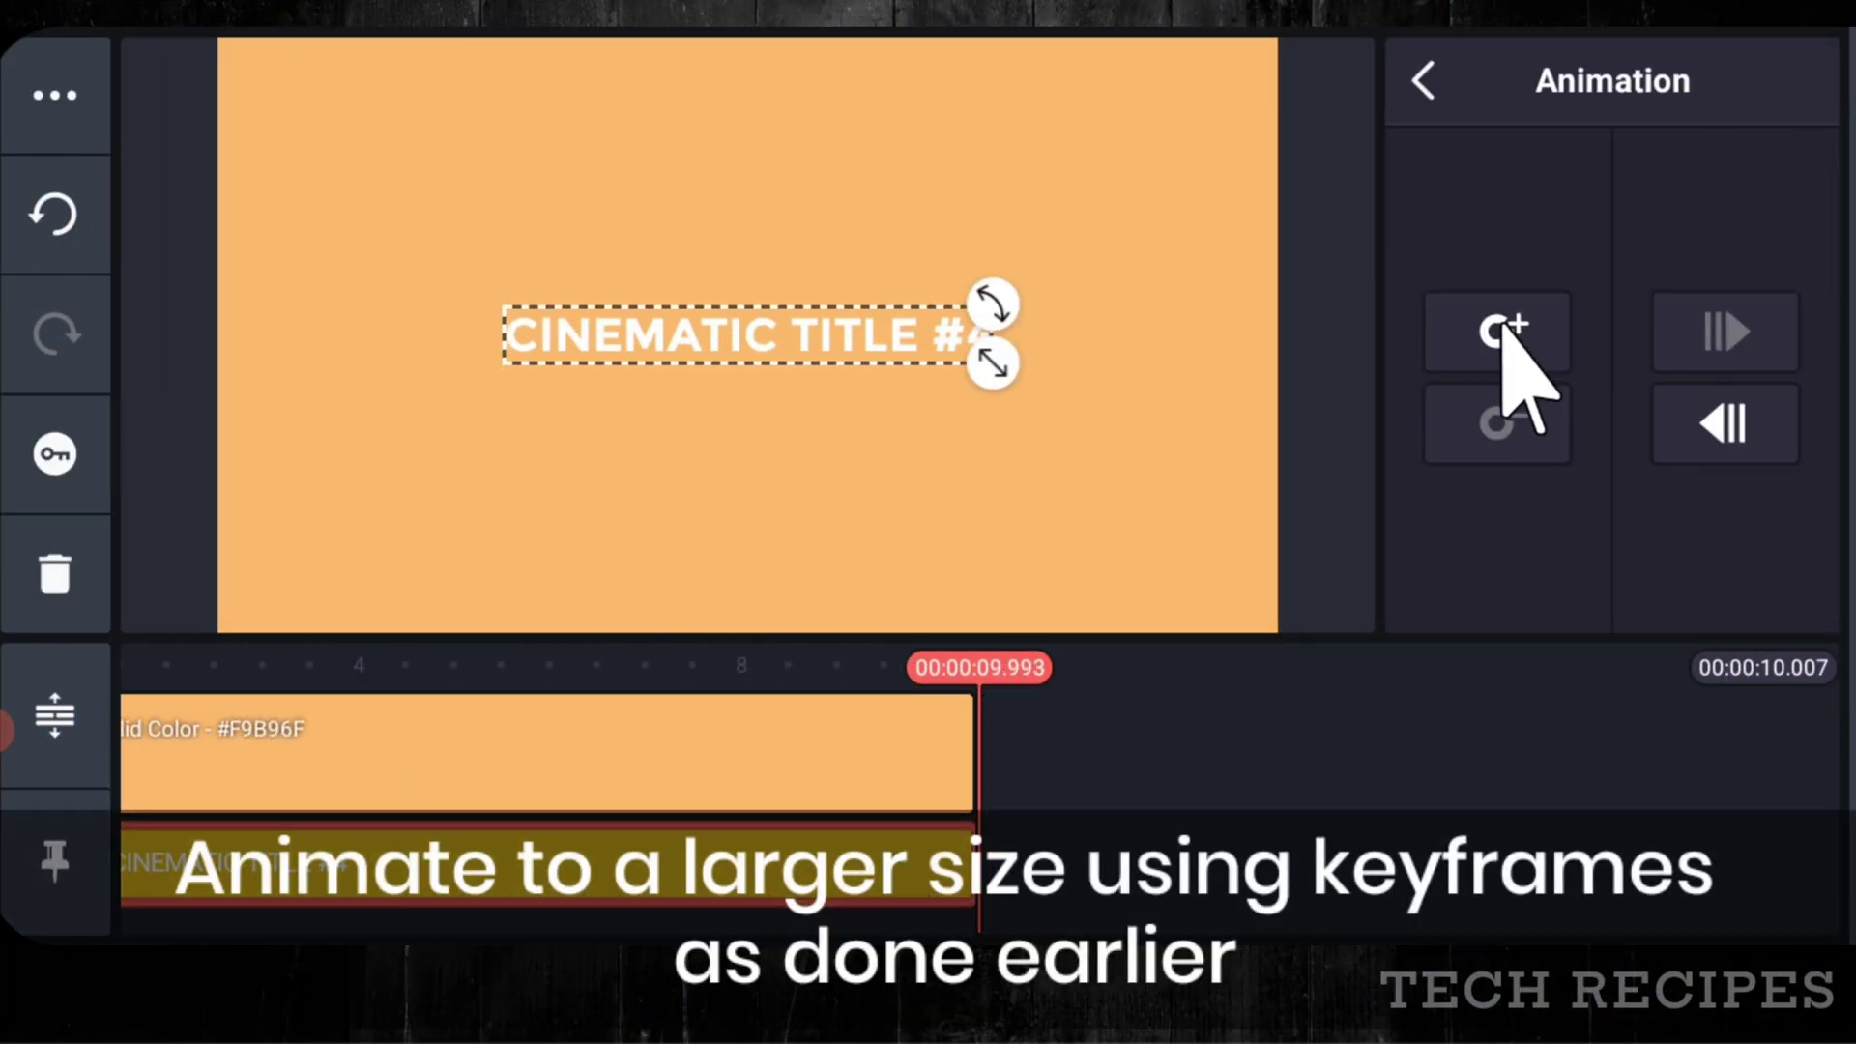
{"action": "left_click_drag", "start_coordinate": [991, 364], "coordinate": [1055, 396]}
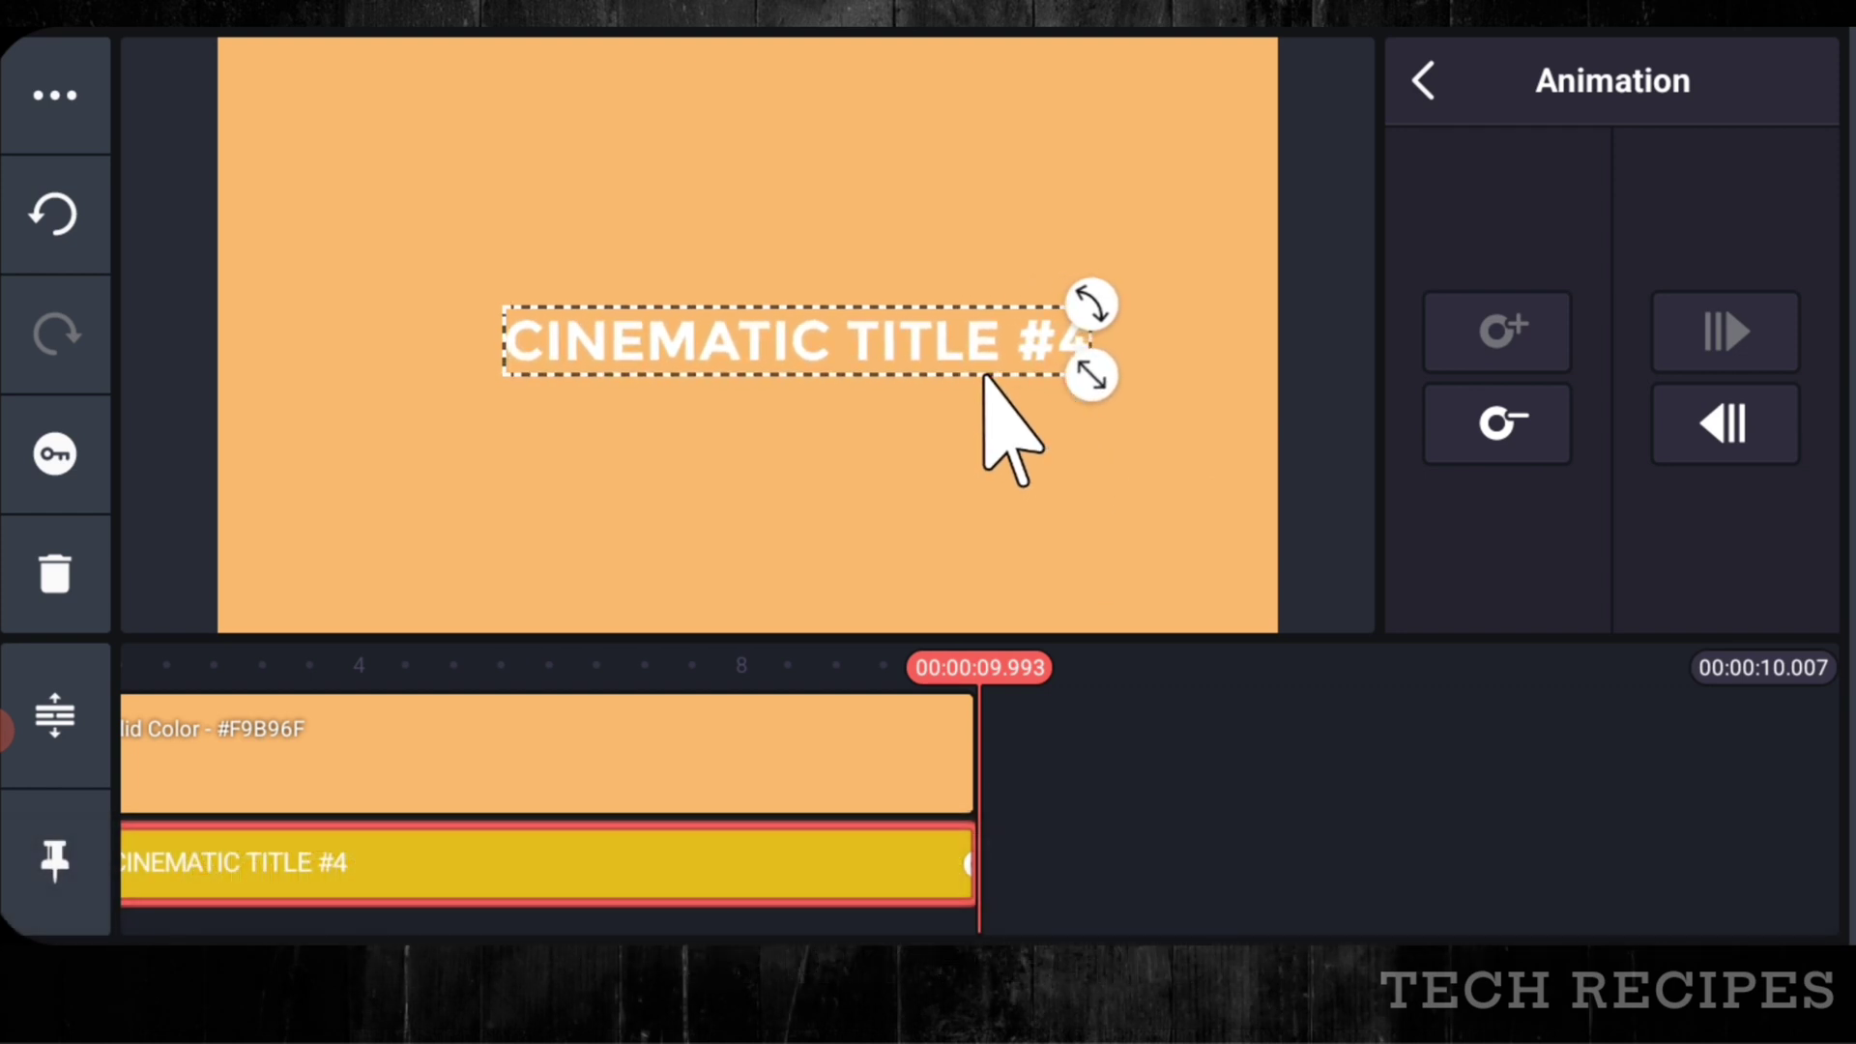
{"action": "left_click", "coordinate": [1102, 677]}
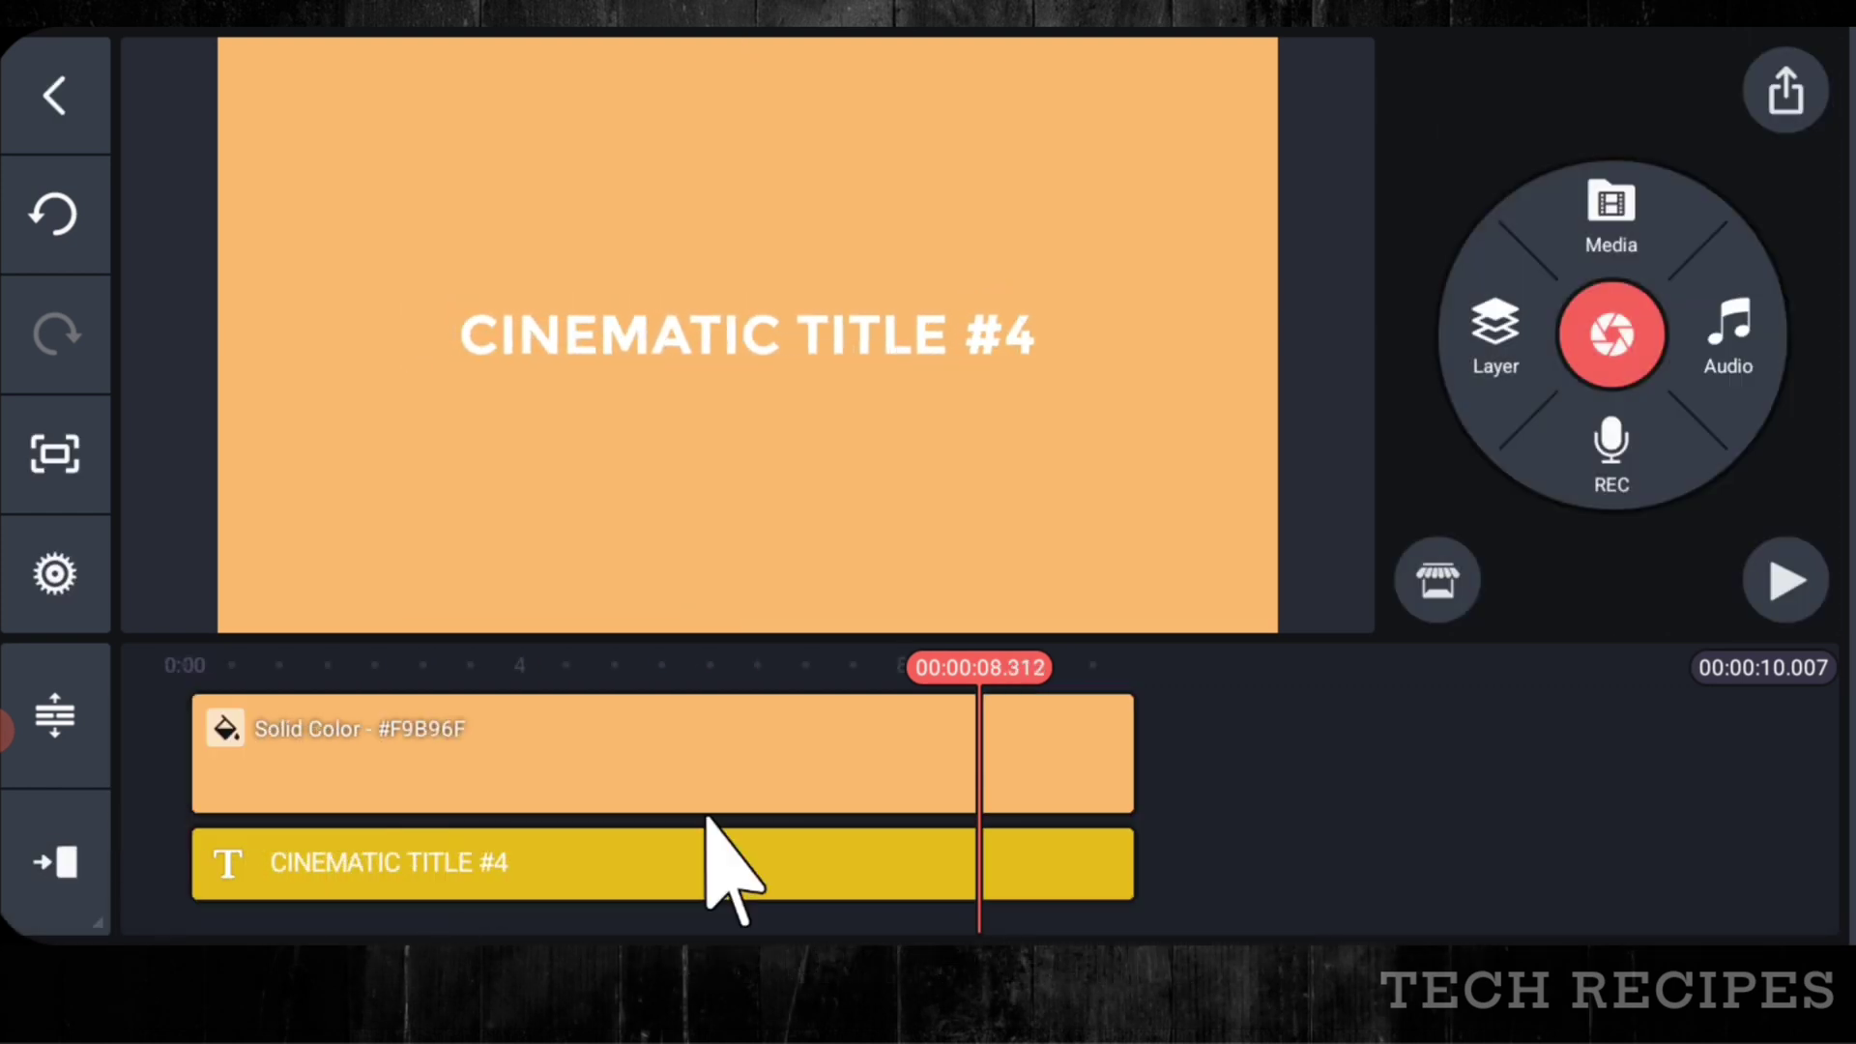
{"action": "left_click_drag", "start_coordinate": [712, 849], "coordinate": [1500, 849]}
{"action": "left_click", "coordinate": [1781, 580]}
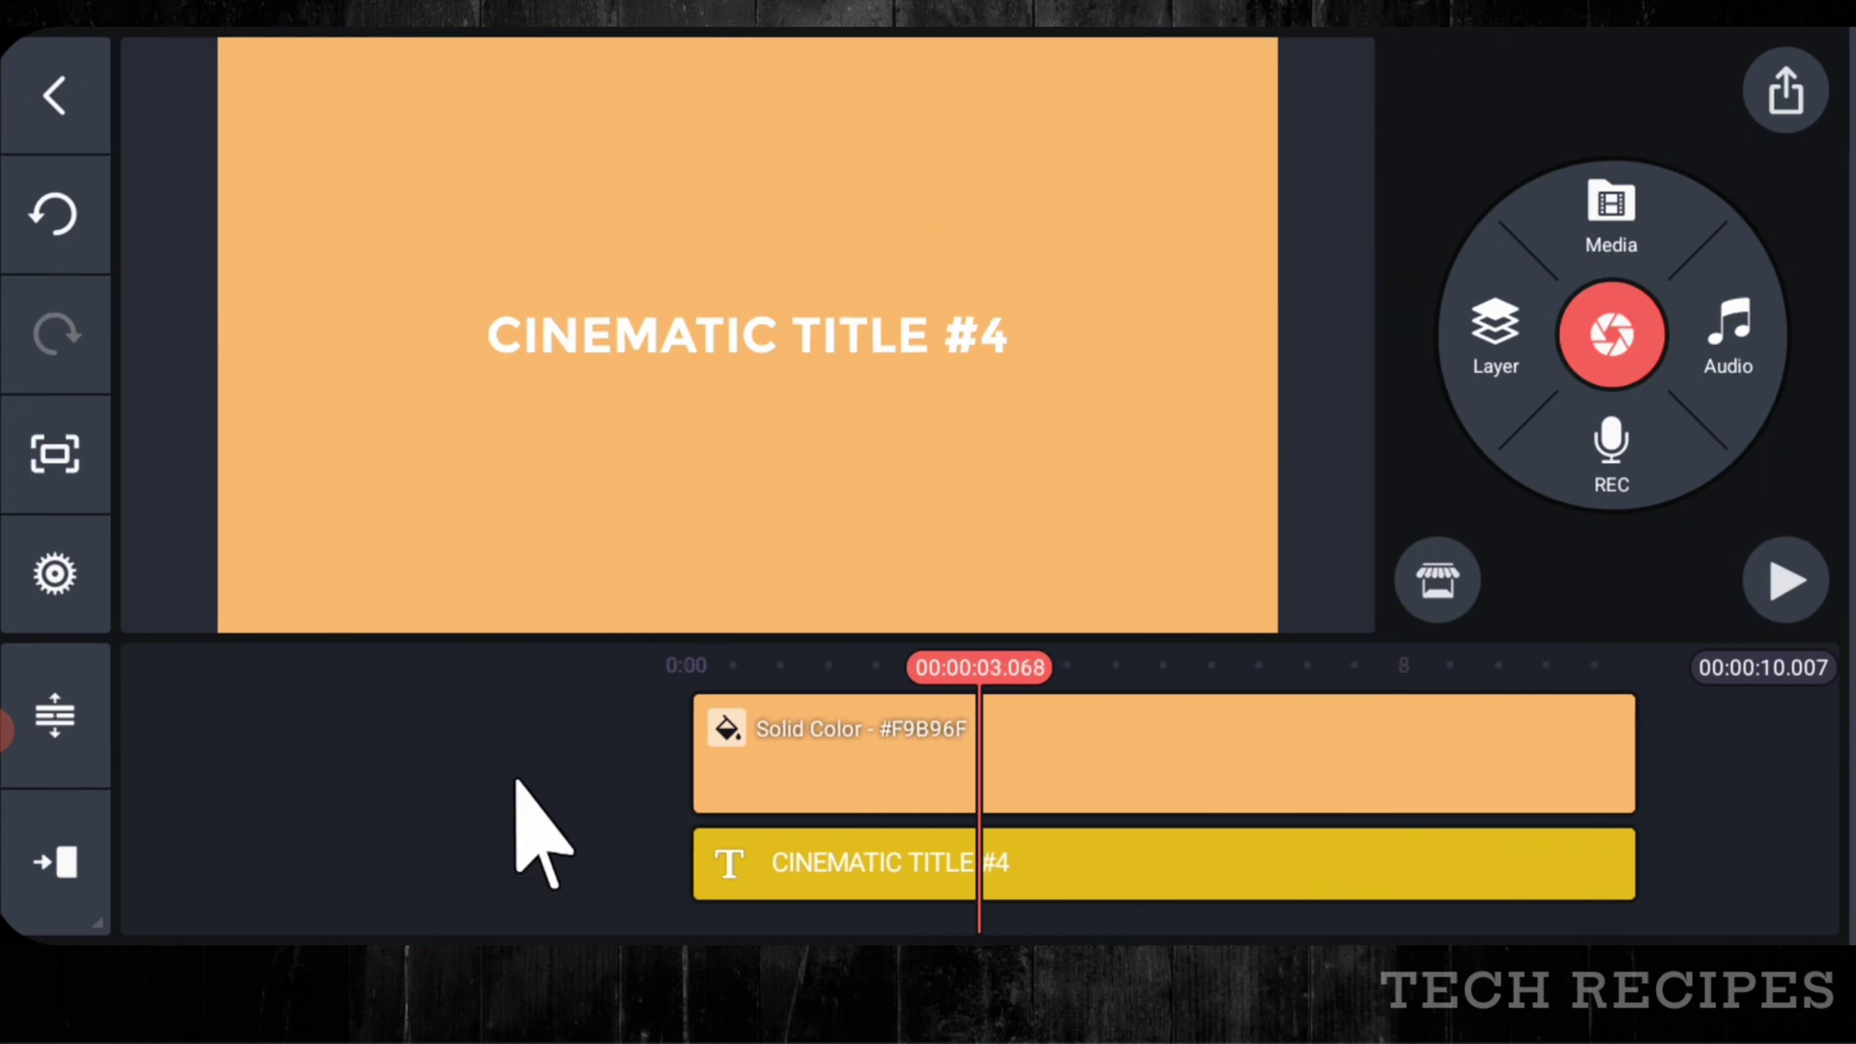
- Change the background clip colour to a deeper orange, #FF9A00
{"action": "left_click_drag", "start_coordinate": [514, 829], "coordinate": [961, 885]}
{"action": "left_click", "coordinate": [1026, 747]}
{"action": "left_click", "coordinate": [1755, 208]}
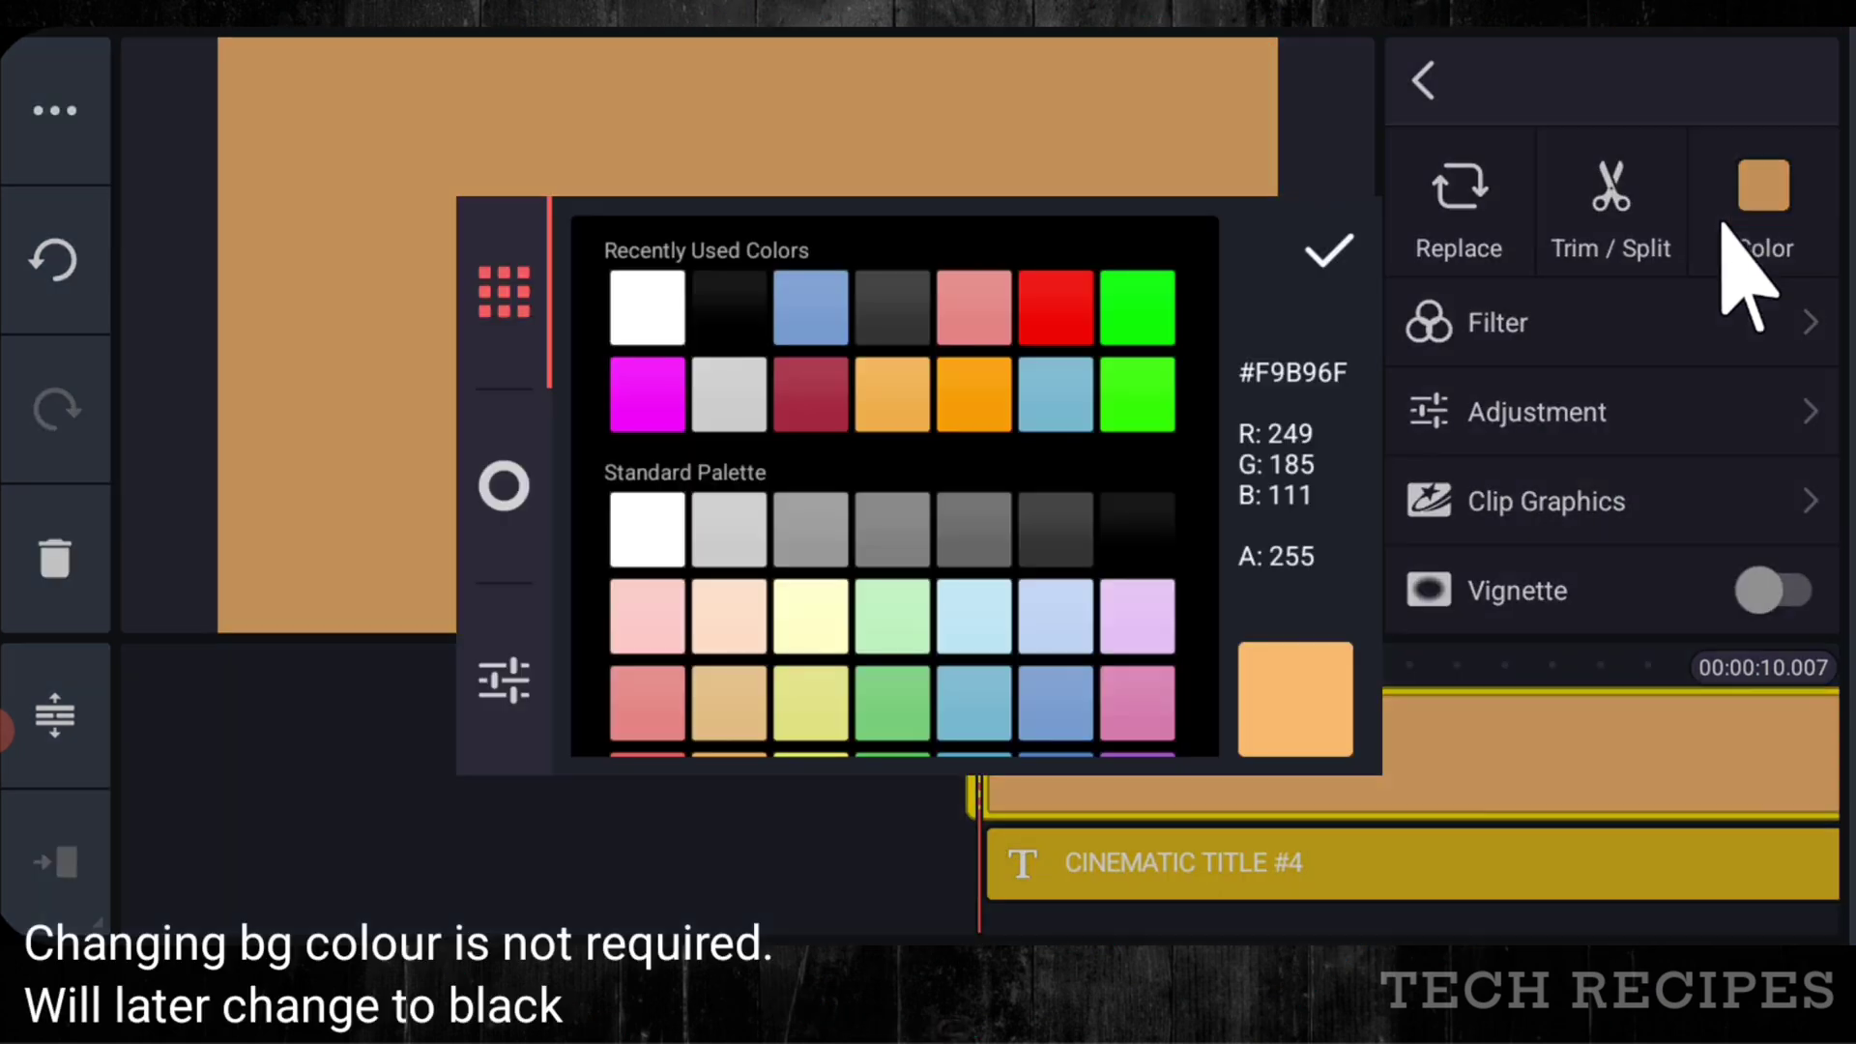
{"action": "left_click", "coordinate": [1305, 242]}
{"action": "left_click", "coordinate": [477, 845]}
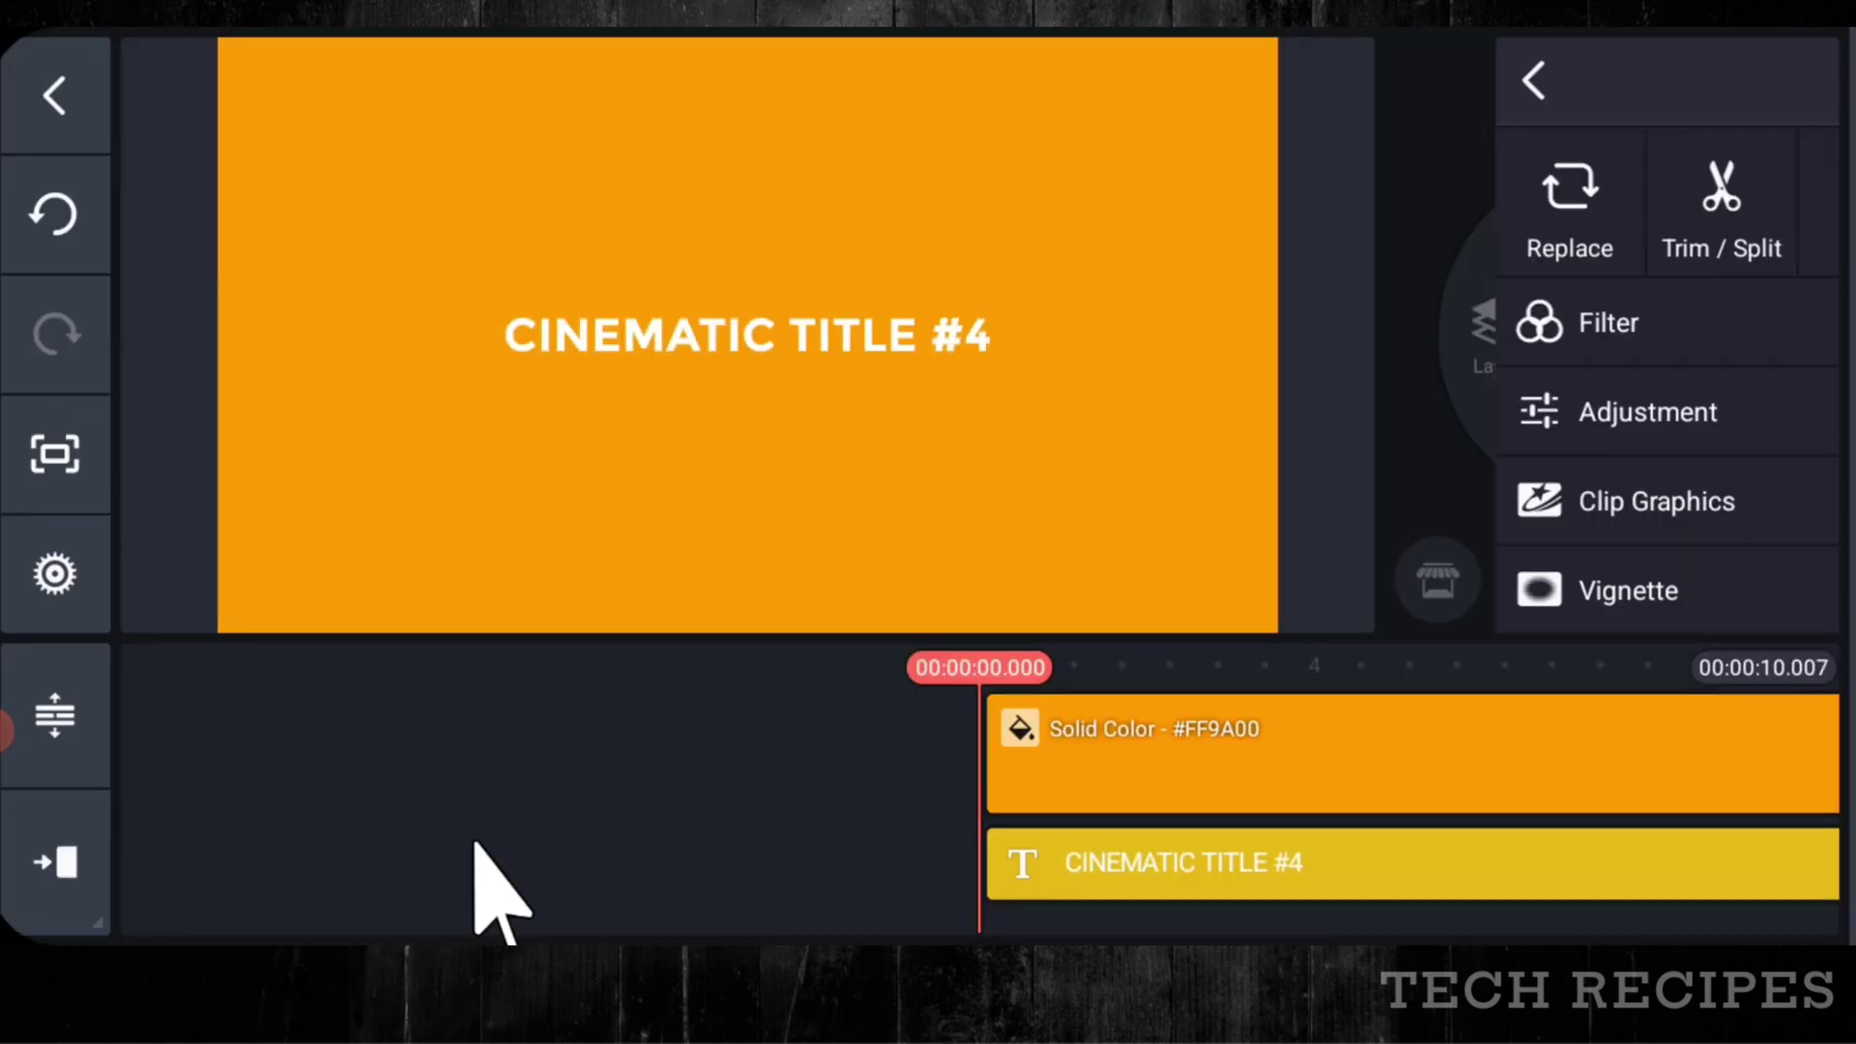
- Add a black solid colour layer and enlarge it in the preview
{"action": "left_click_drag", "start_coordinate": [947, 29], "coordinate": [947, 97]}
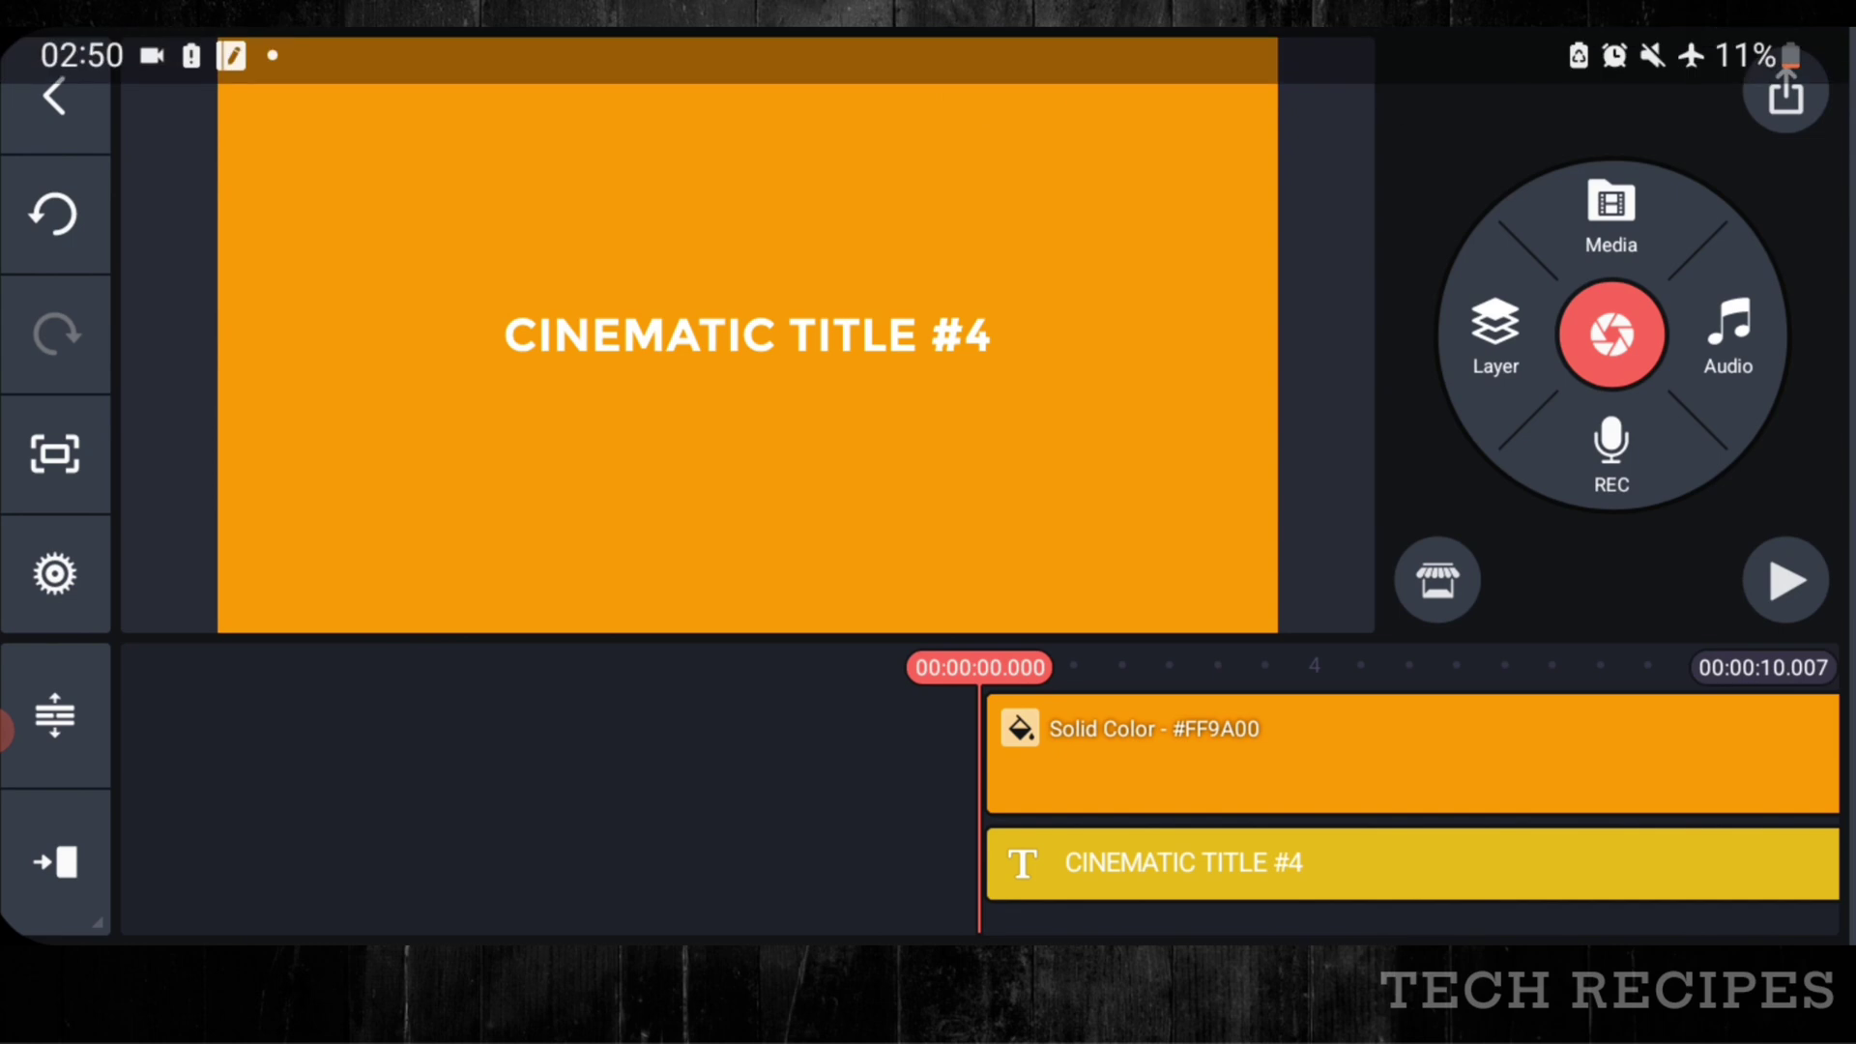
{"action": "left_click", "coordinate": [1489, 333]}
{"action": "left_click", "coordinate": [1420, 164]}
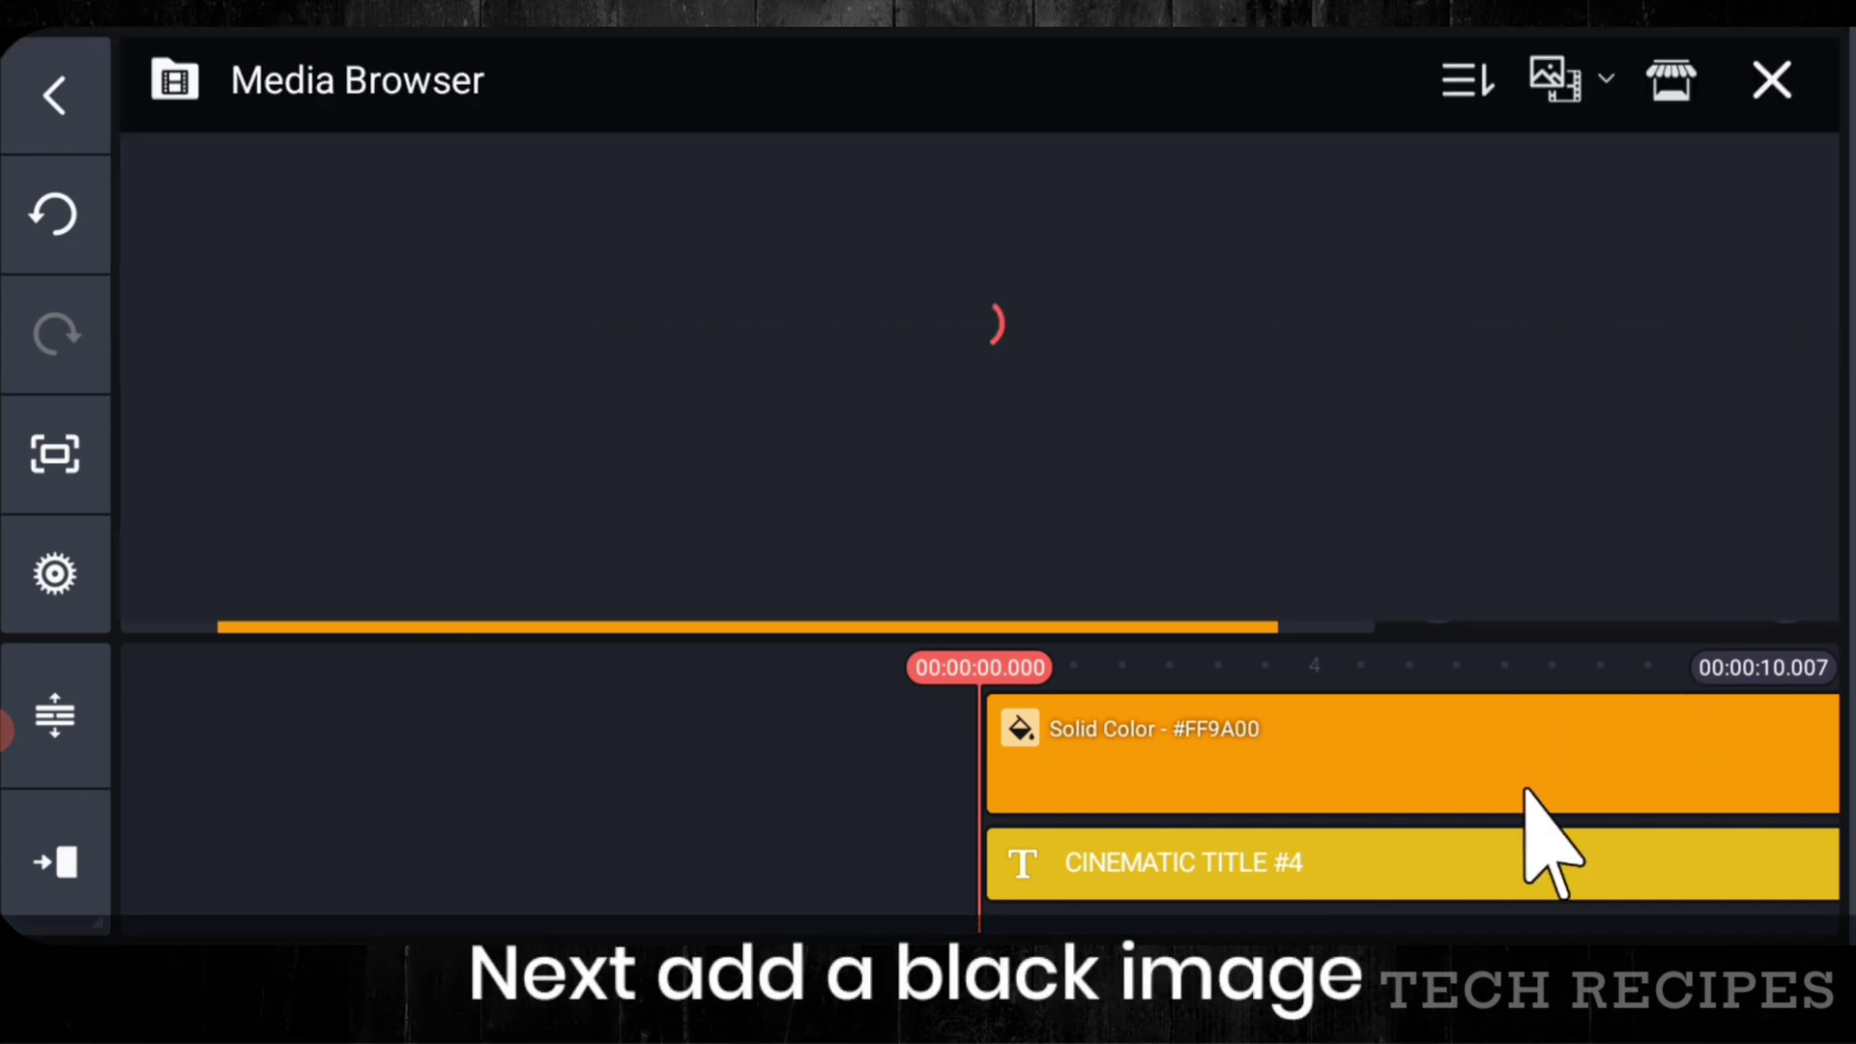
{"action": "left_click", "coordinate": [978, 241]}
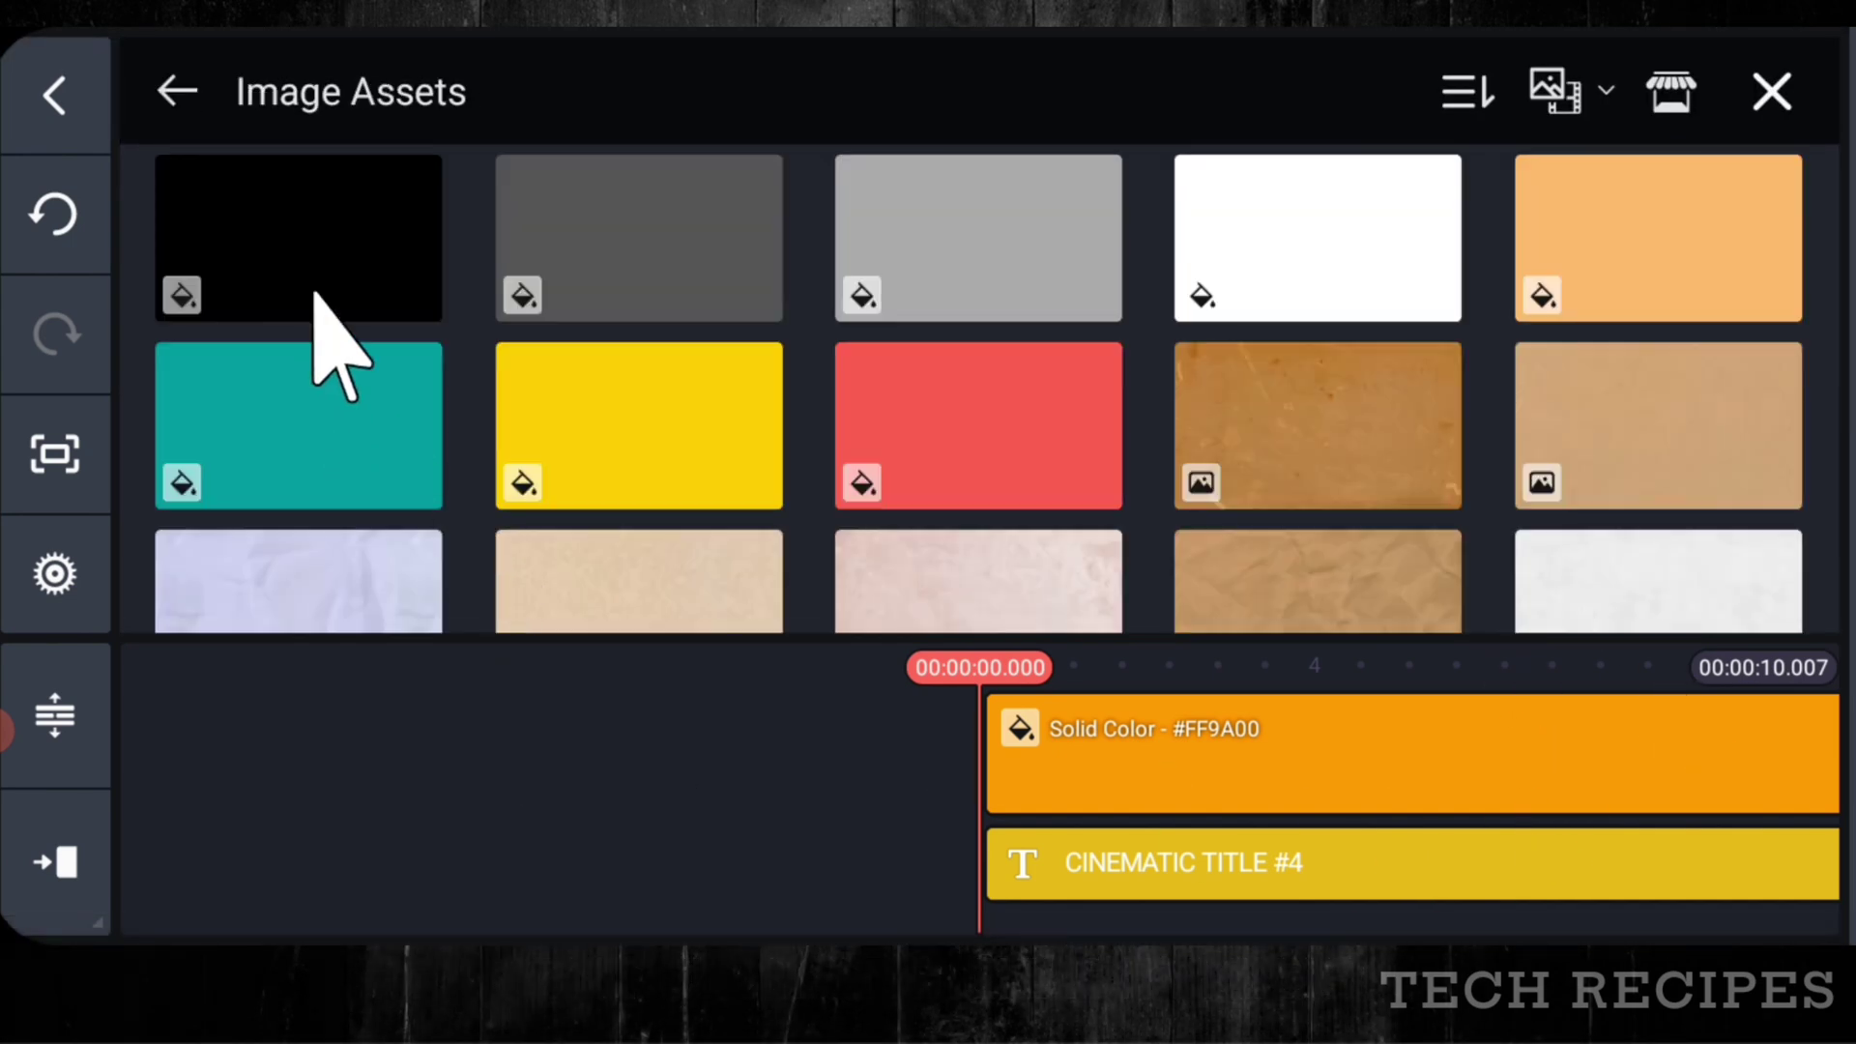
{"action": "left_click", "coordinate": [315, 290]}
{"action": "left_click_drag", "start_coordinate": [878, 386], "coordinate": [1187, 578]}
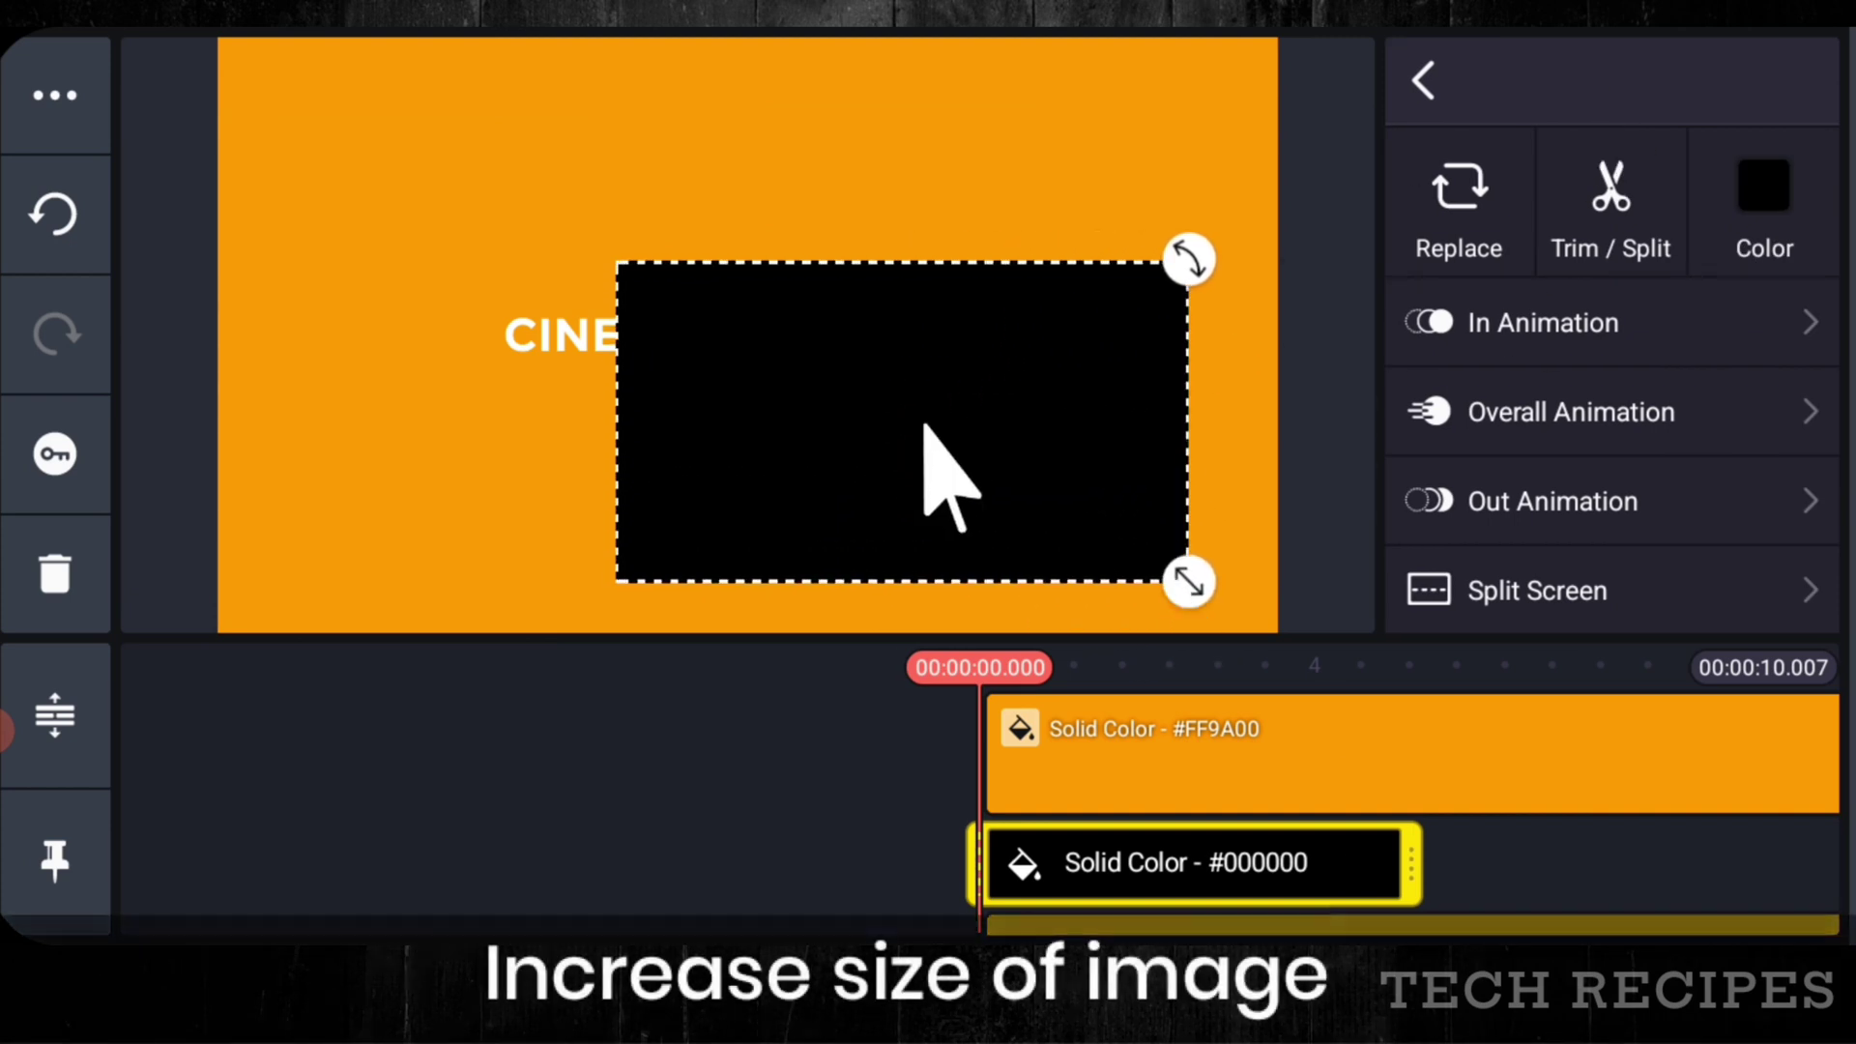
{"action": "left_click_drag", "start_coordinate": [920, 419], "coordinate": [742, 357]}
{"action": "left_click_drag", "start_coordinate": [1595, 551], "coordinate": [1679, 241]}
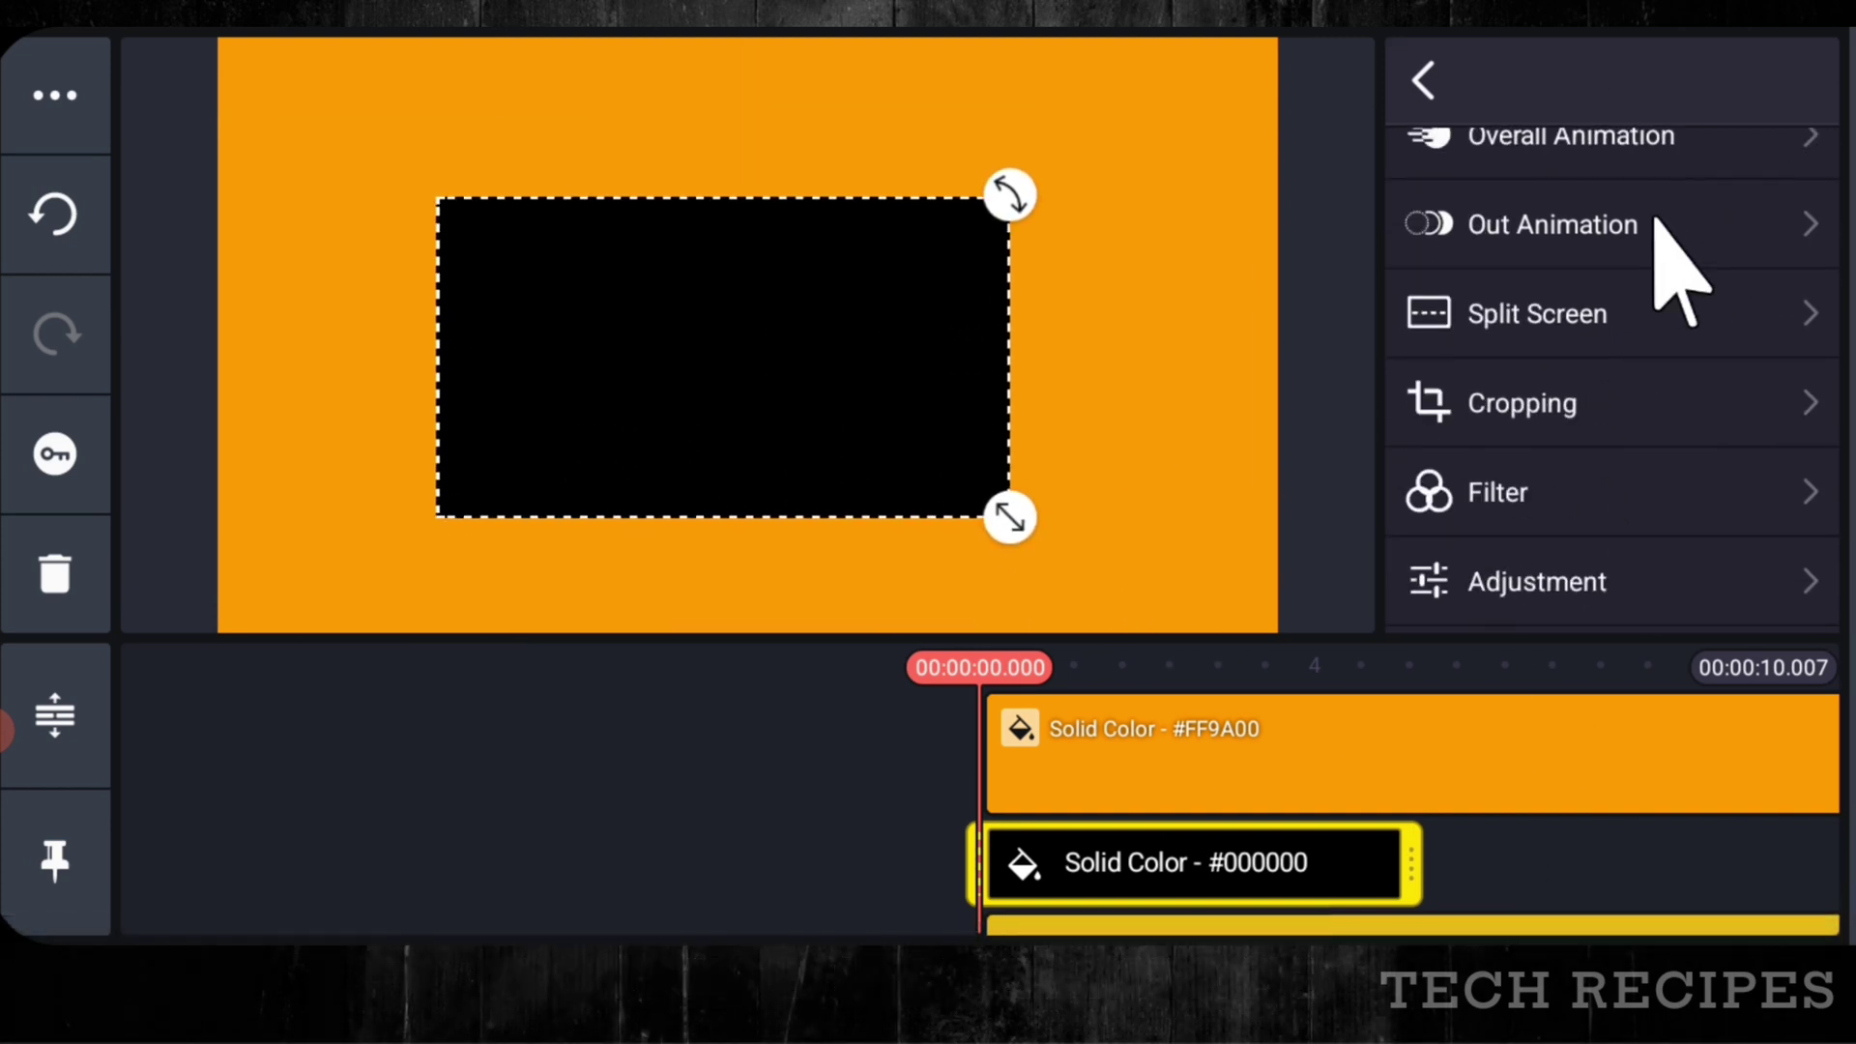
- Mask the black layer to a circle shape with feather about 30
{"action": "left_click", "coordinate": [1566, 401]}
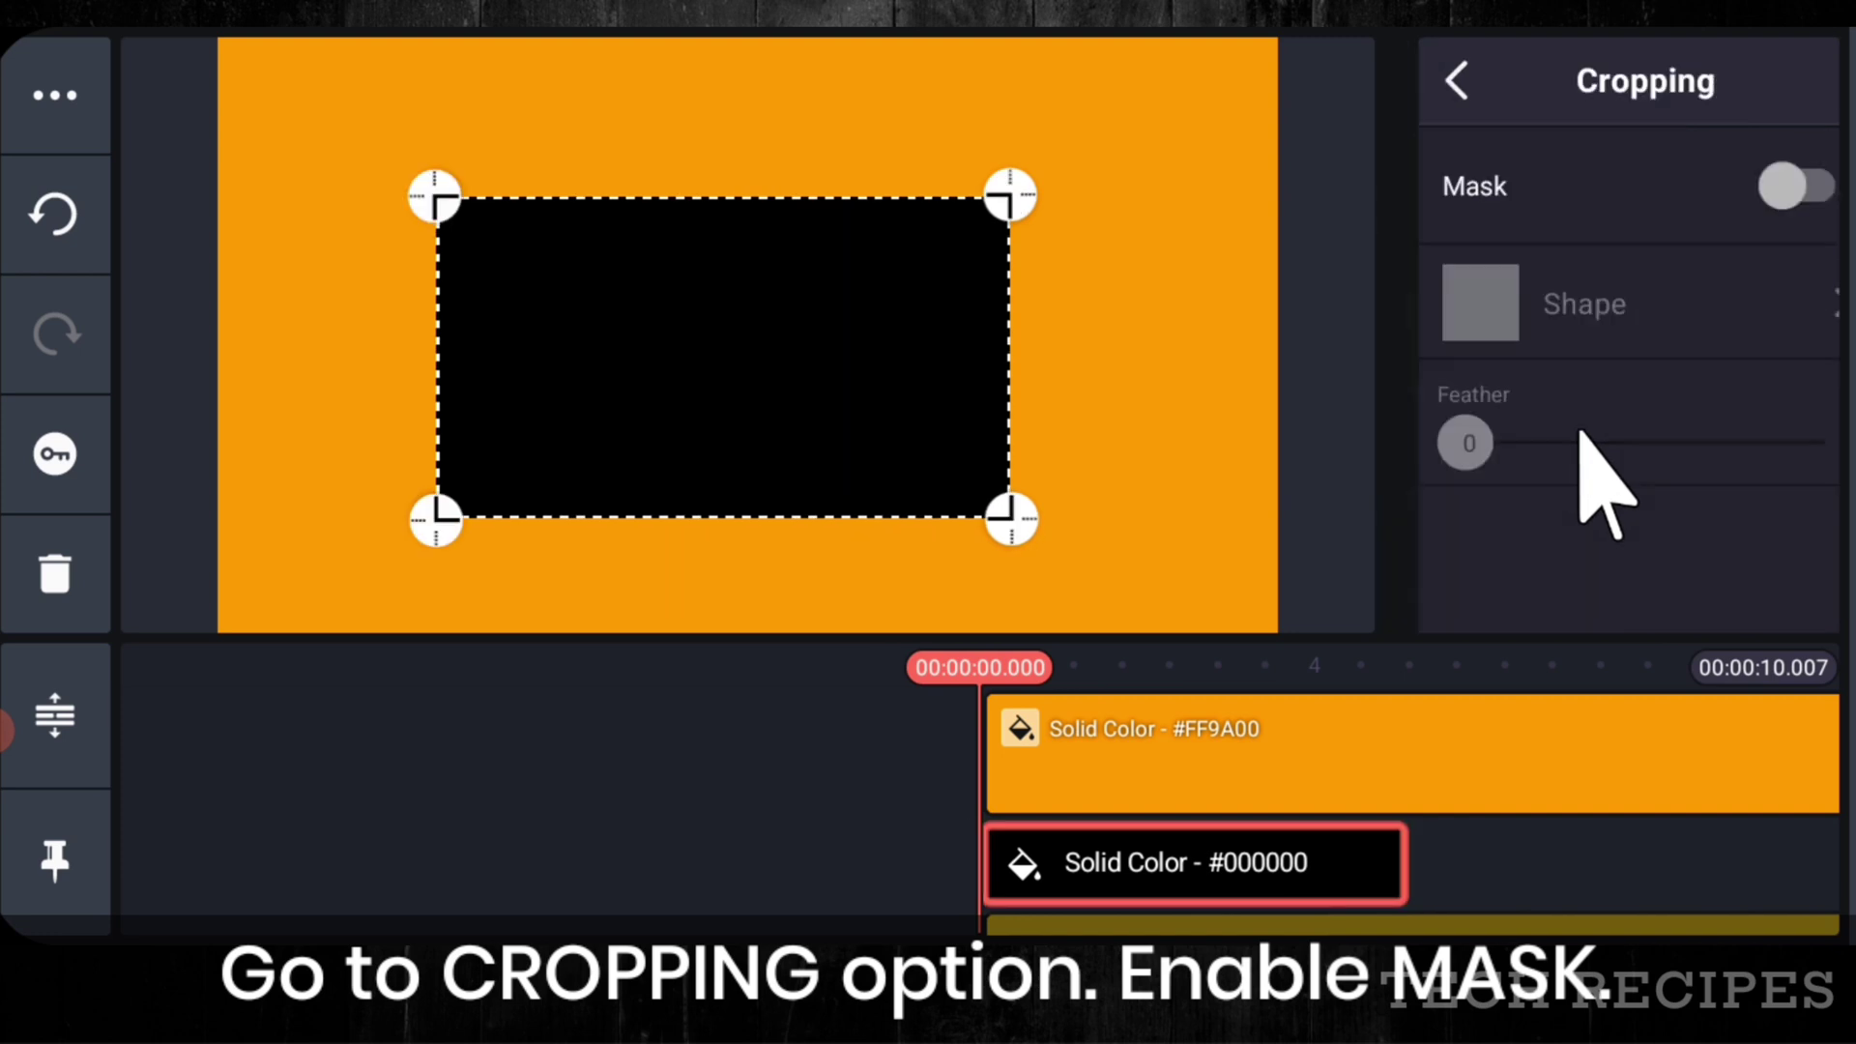
{"action": "left_click", "coordinate": [1790, 188]}
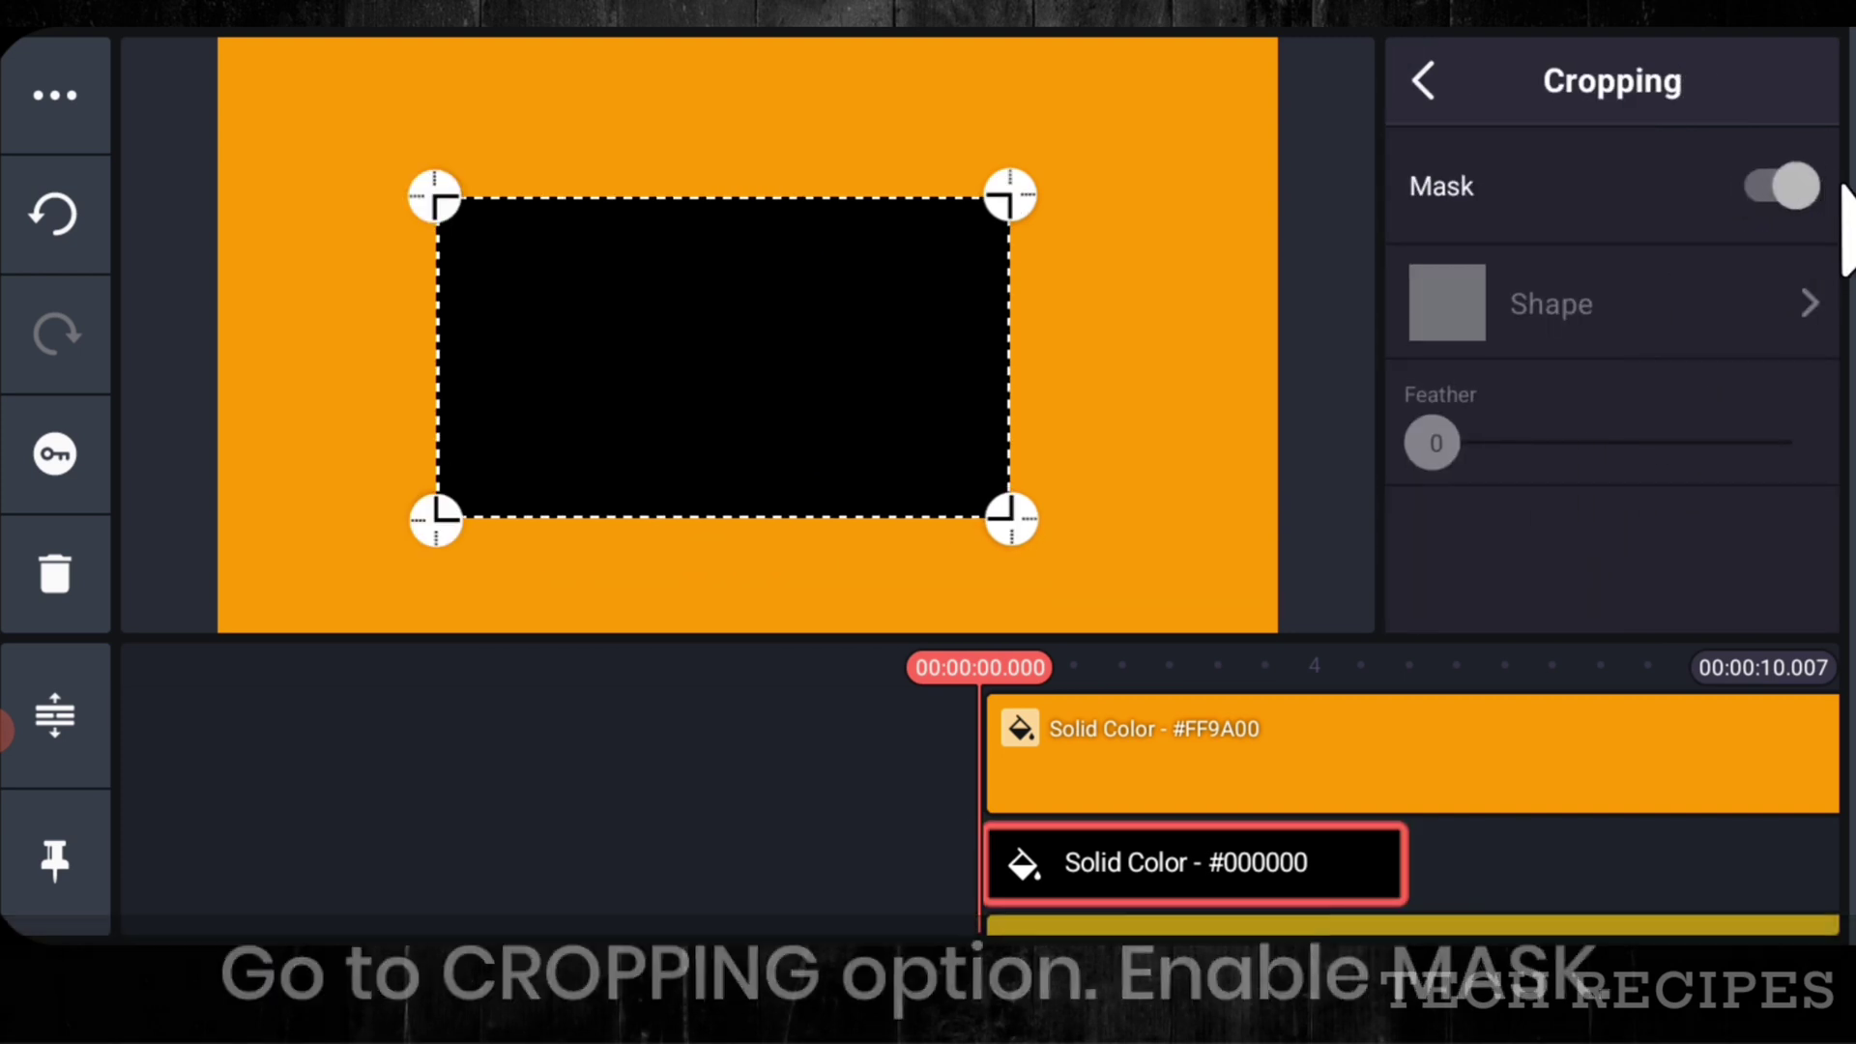
{"action": "left_click", "coordinate": [1649, 311]}
{"action": "left_click", "coordinate": [1779, 200]}
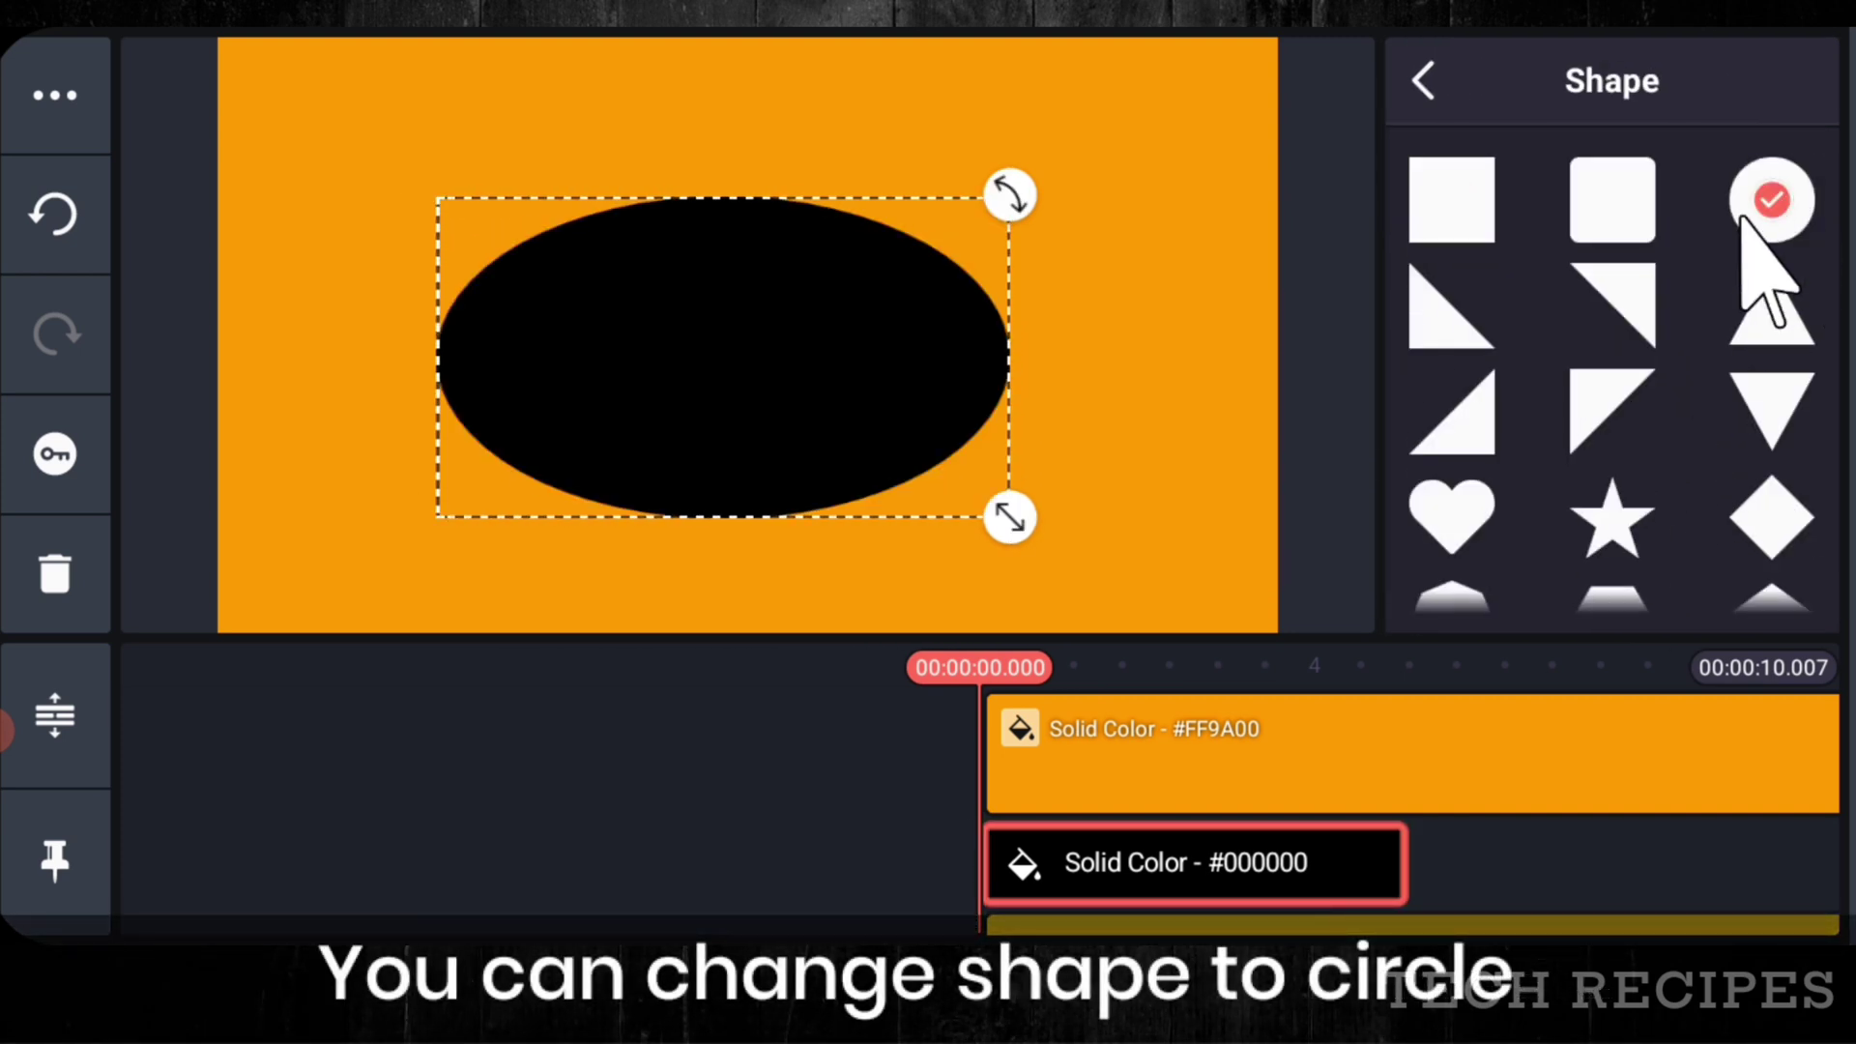
{"action": "left_click", "coordinate": [1421, 79]}
{"action": "left_click_drag", "start_coordinate": [1450, 446], "coordinate": [1677, 464]}
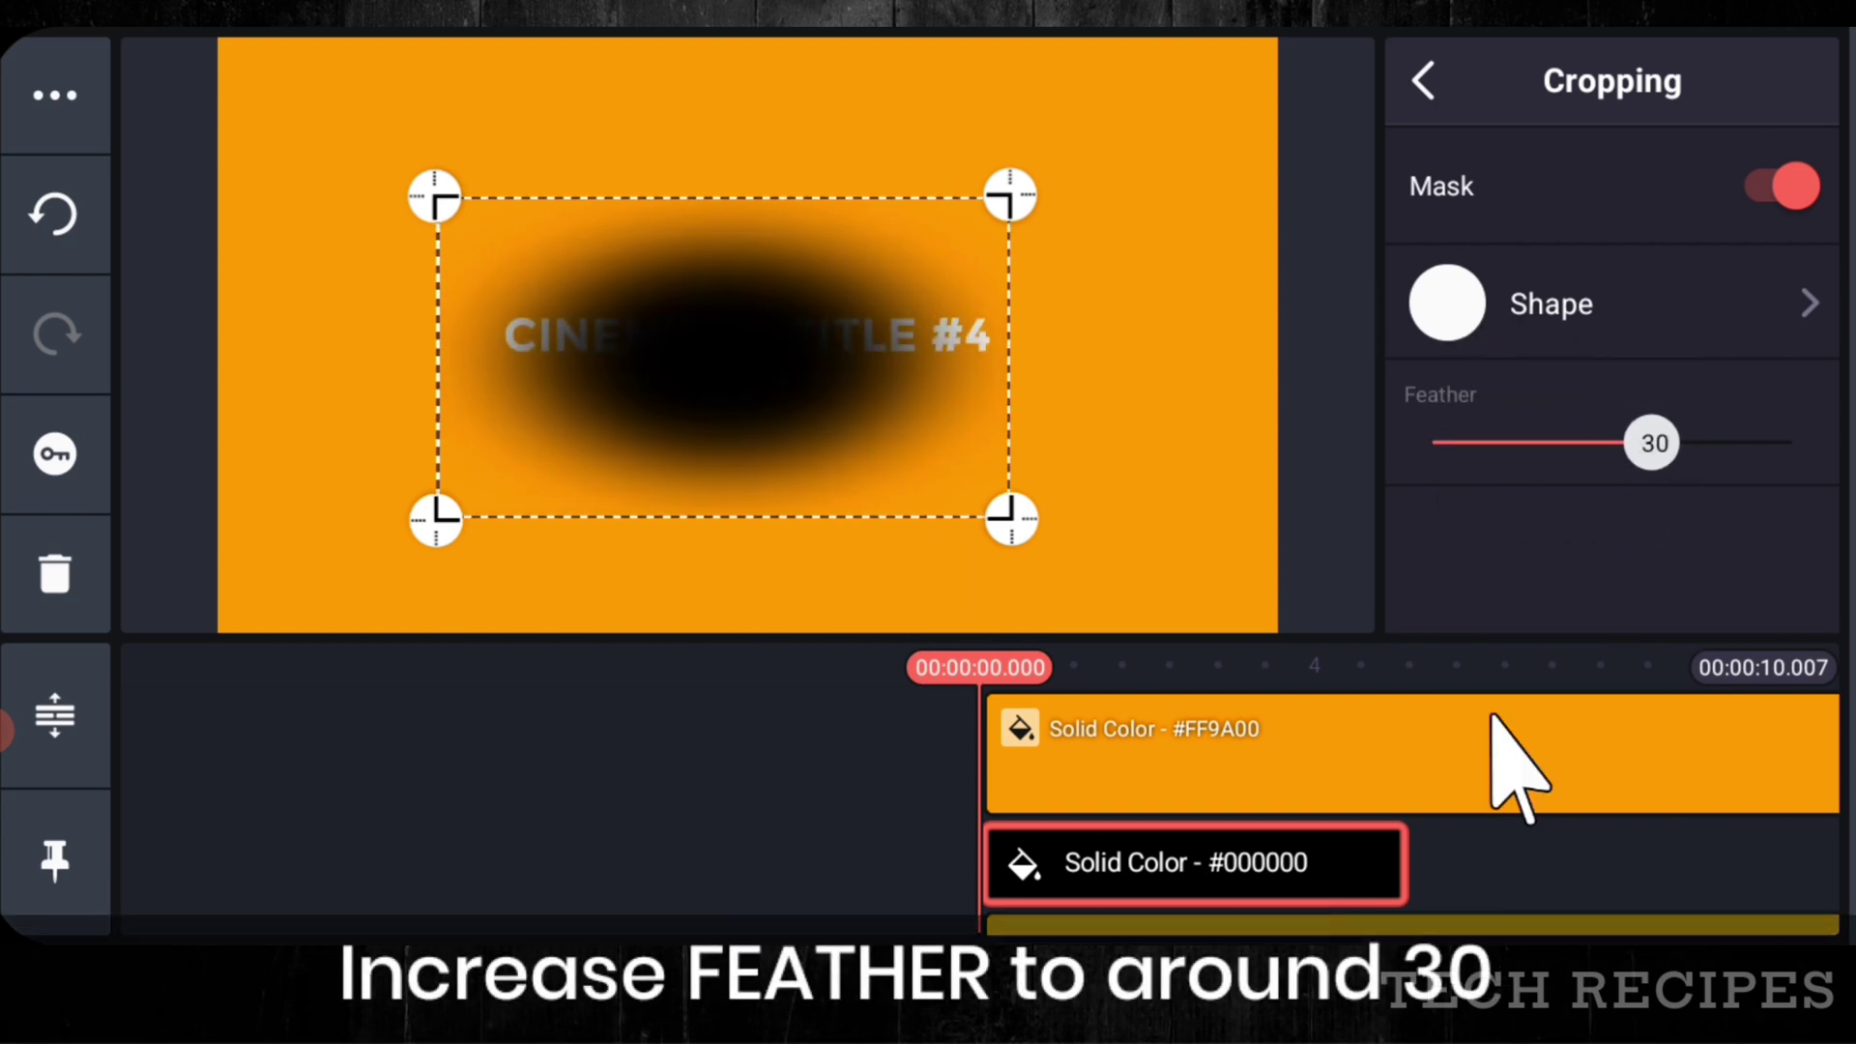
{"action": "left_click", "coordinate": [1610, 861]}
- Enlarge the feathered ellipse over the title and extend the black clip to the project end
{"action": "left_click", "coordinate": [1276, 874]}
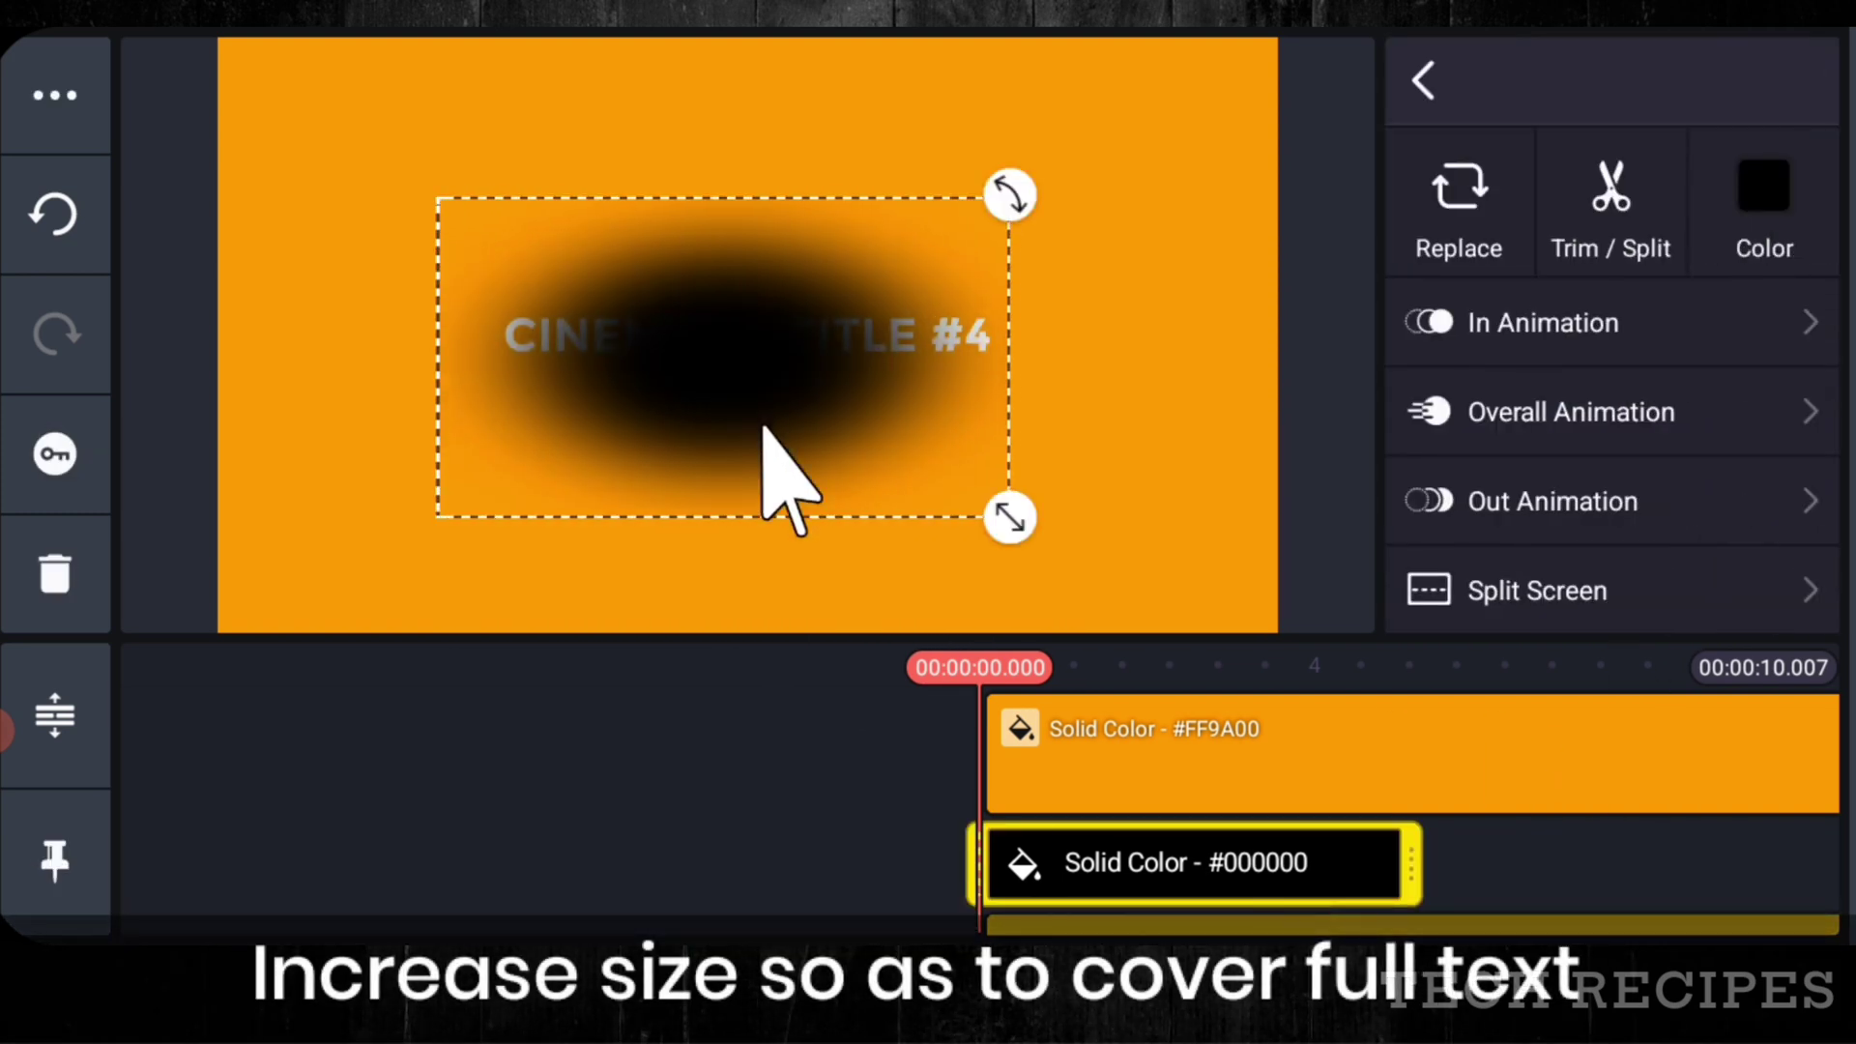
{"action": "left_click_drag", "start_coordinate": [899, 484], "coordinate": [771, 248]}
{"action": "left_click_drag", "start_coordinate": [1169, 460], "coordinate": [875, 333]}
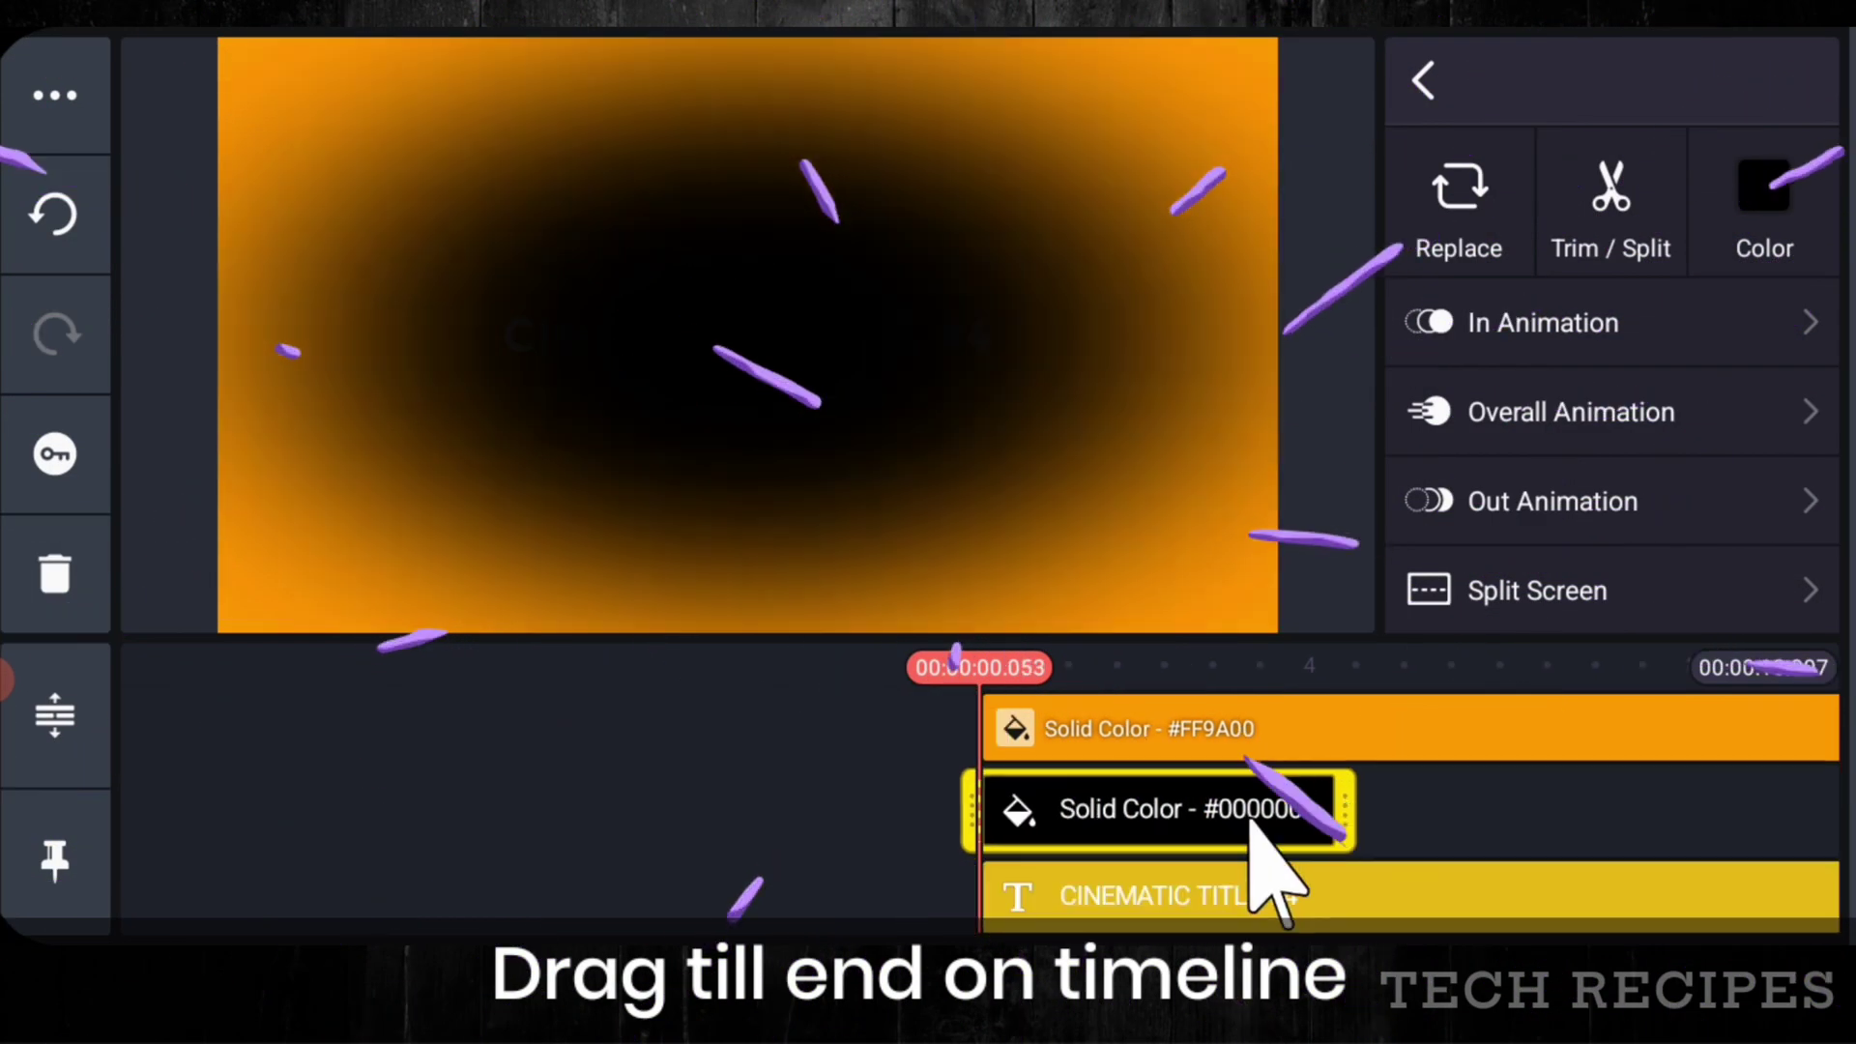
{"action": "mouse_move", "coordinate": [1263, 866]}
{"action": "left_mouse_down"}
{"action": "mouse_move", "coordinate": [1060, 875]}
{"action": "mouse_move", "coordinate": [1578, 890]}
{"action": "mouse_move", "coordinate": [1285, 870]}
{"action": "left_mouse_up"}
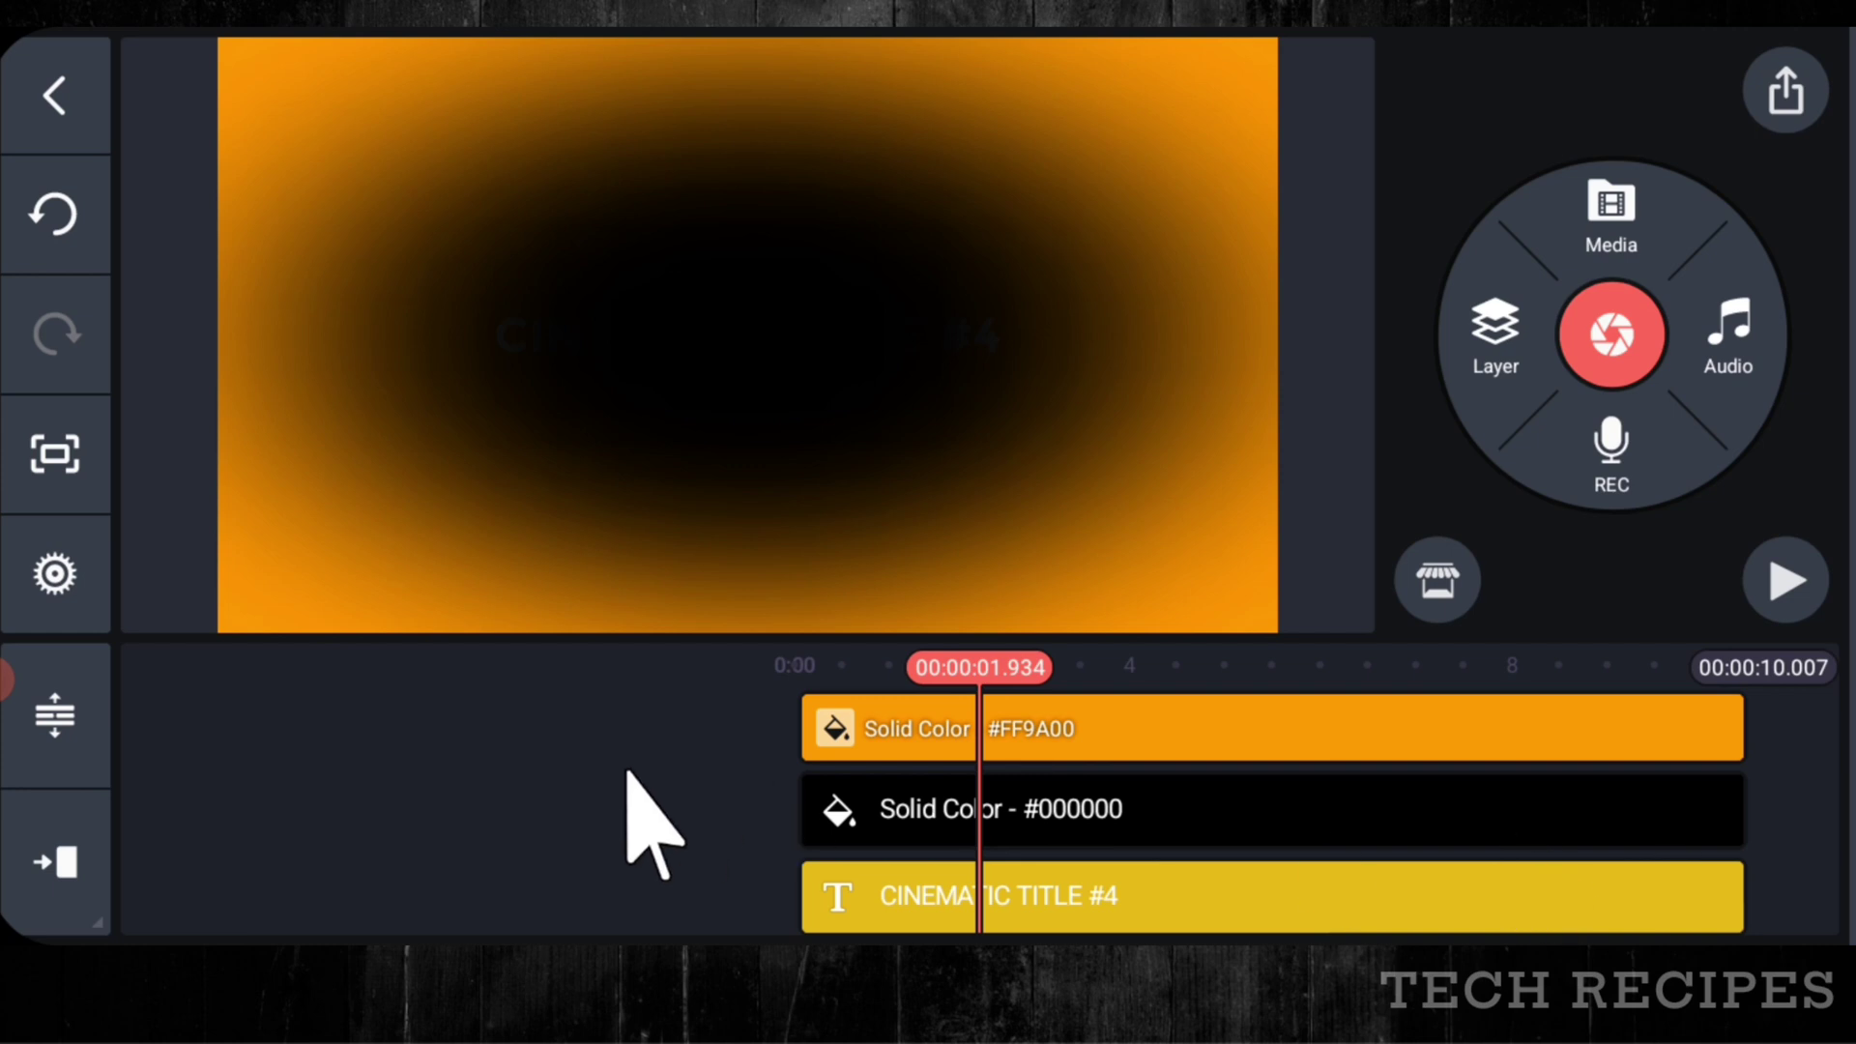
- Keyframe the ellipse at about 3 s sliding right to reveal the title
{"action": "left_click_drag", "start_coordinate": [613, 870], "coordinate": [531, 890]}
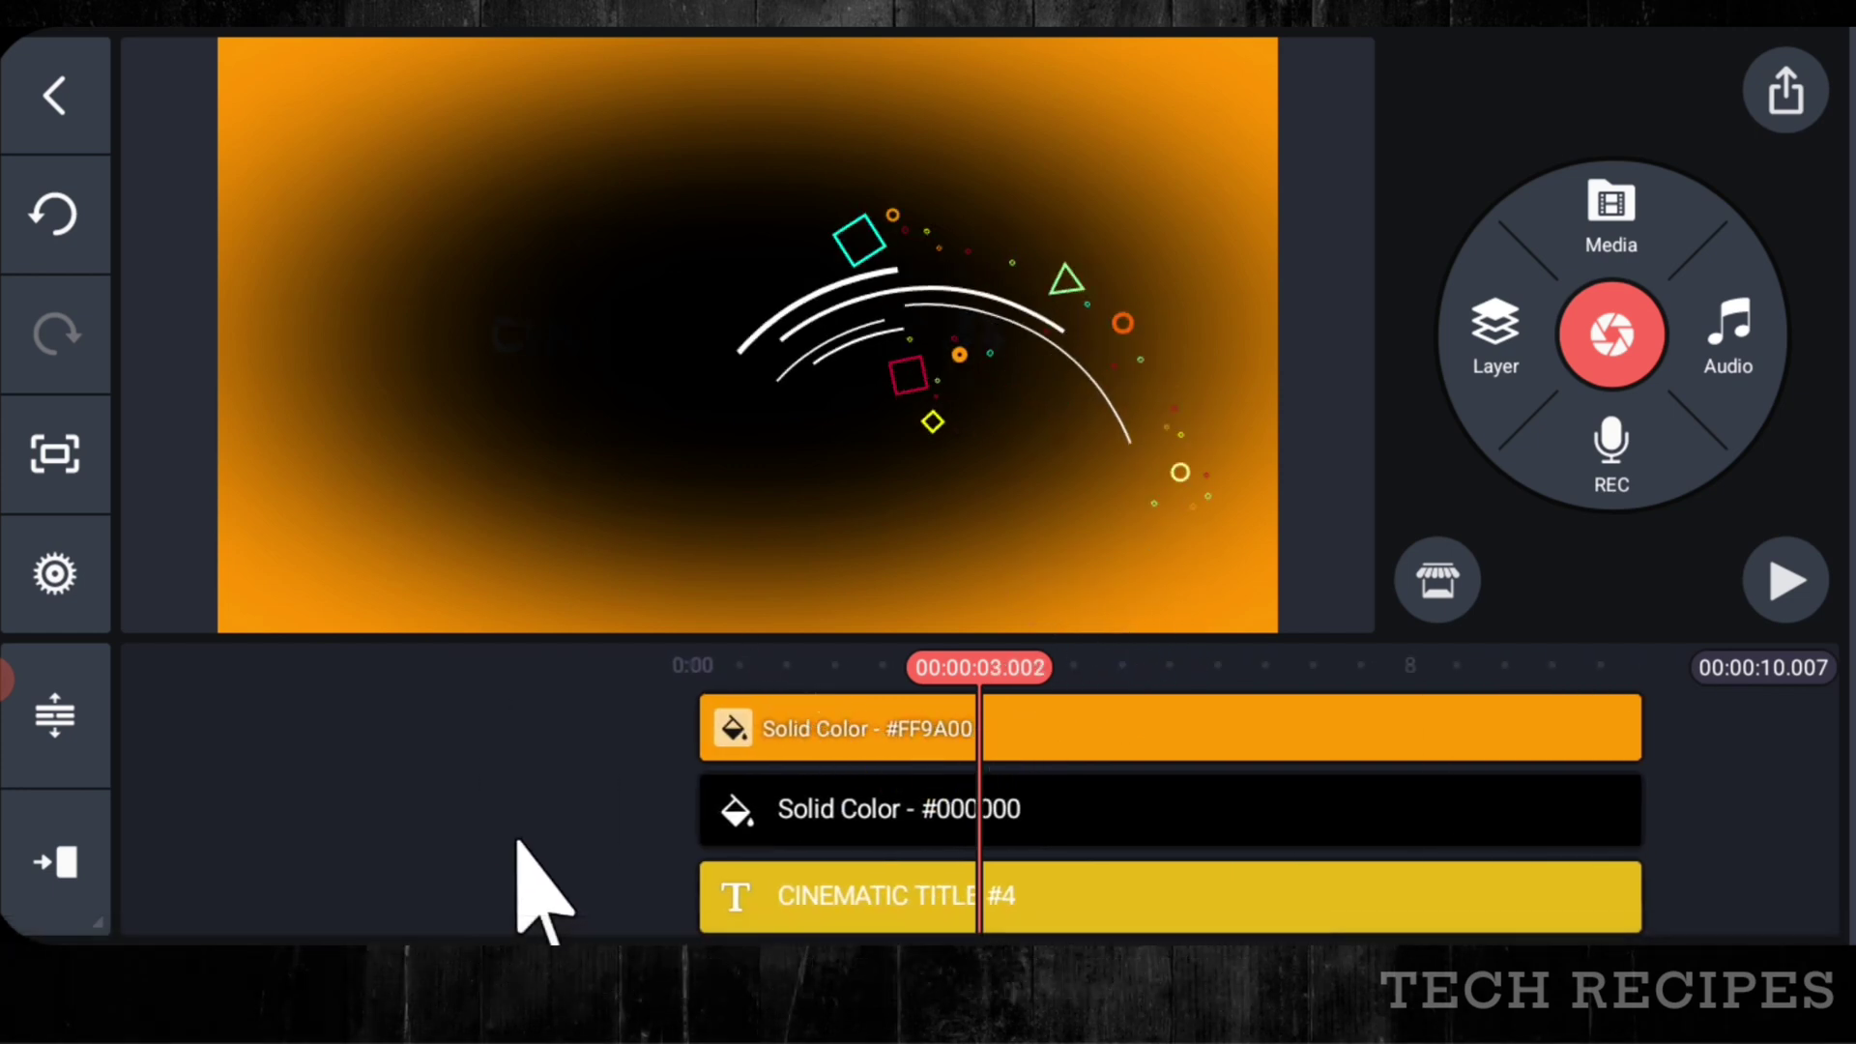
{"action": "left_click", "coordinate": [843, 802]}
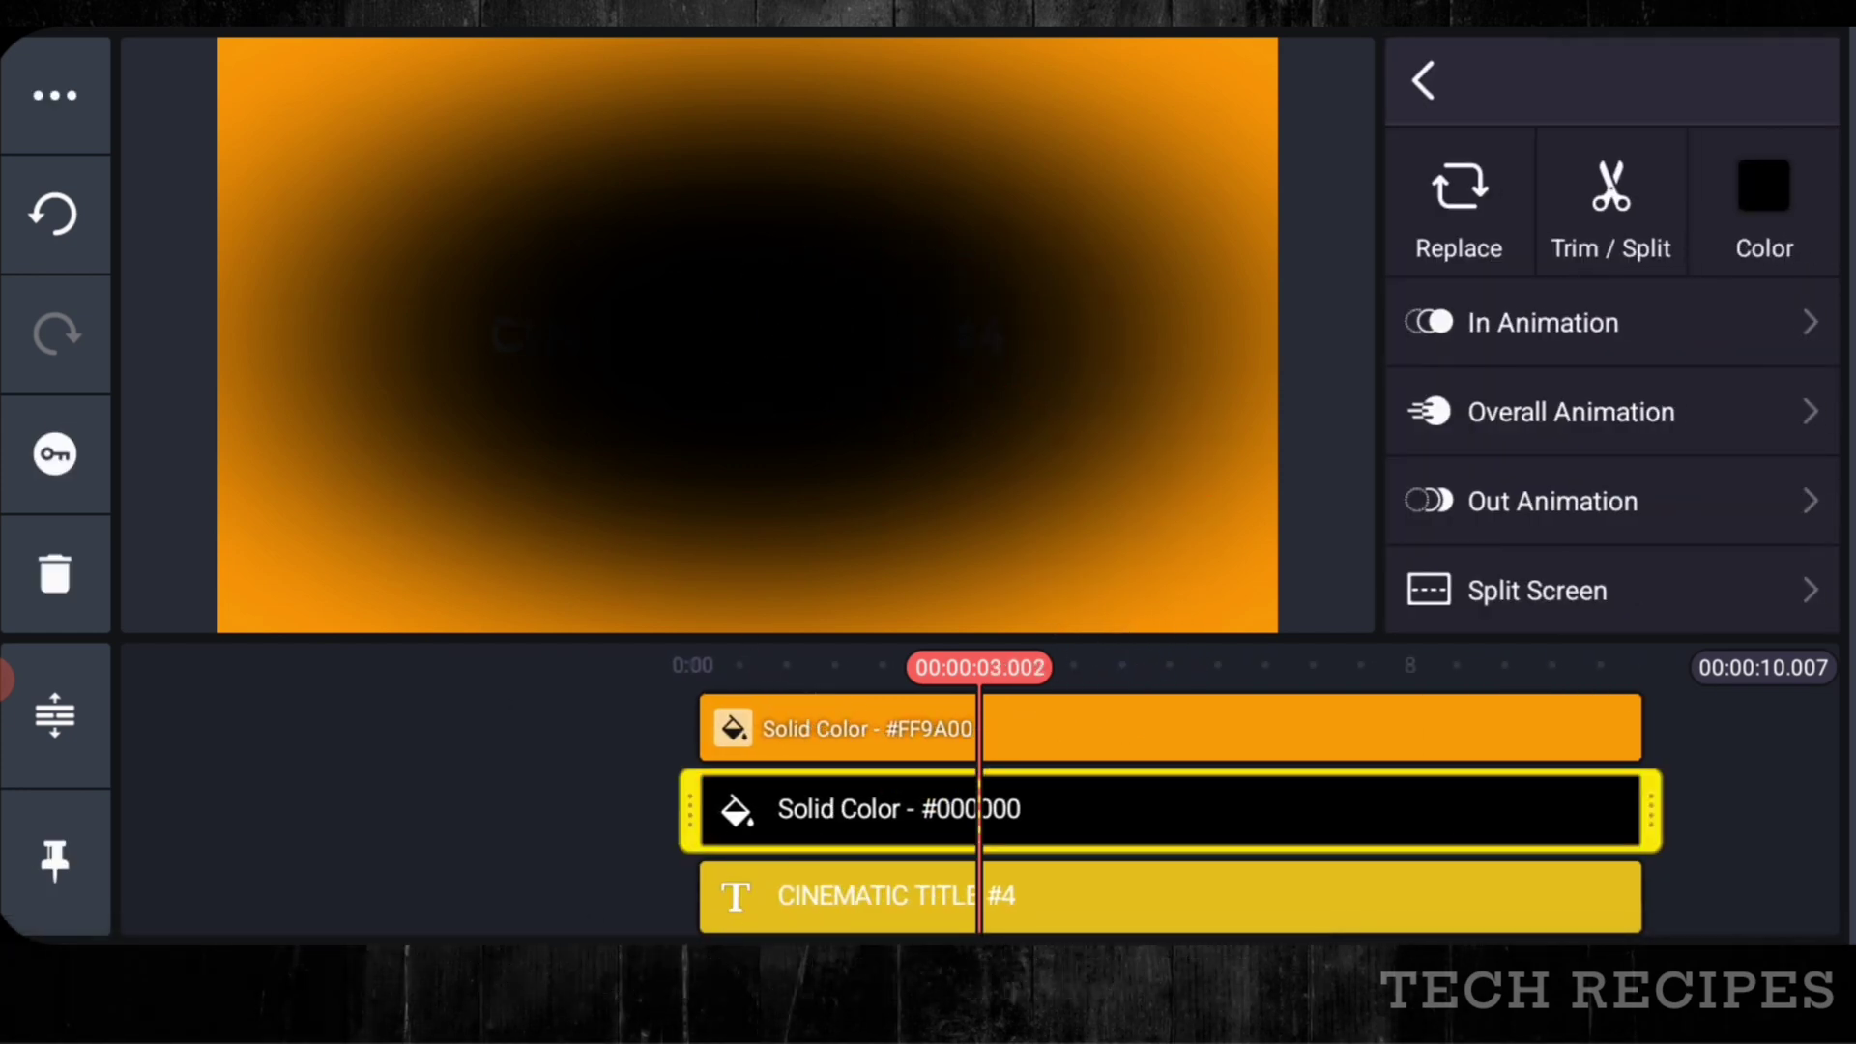
{"action": "left_click", "coordinate": [55, 454]}
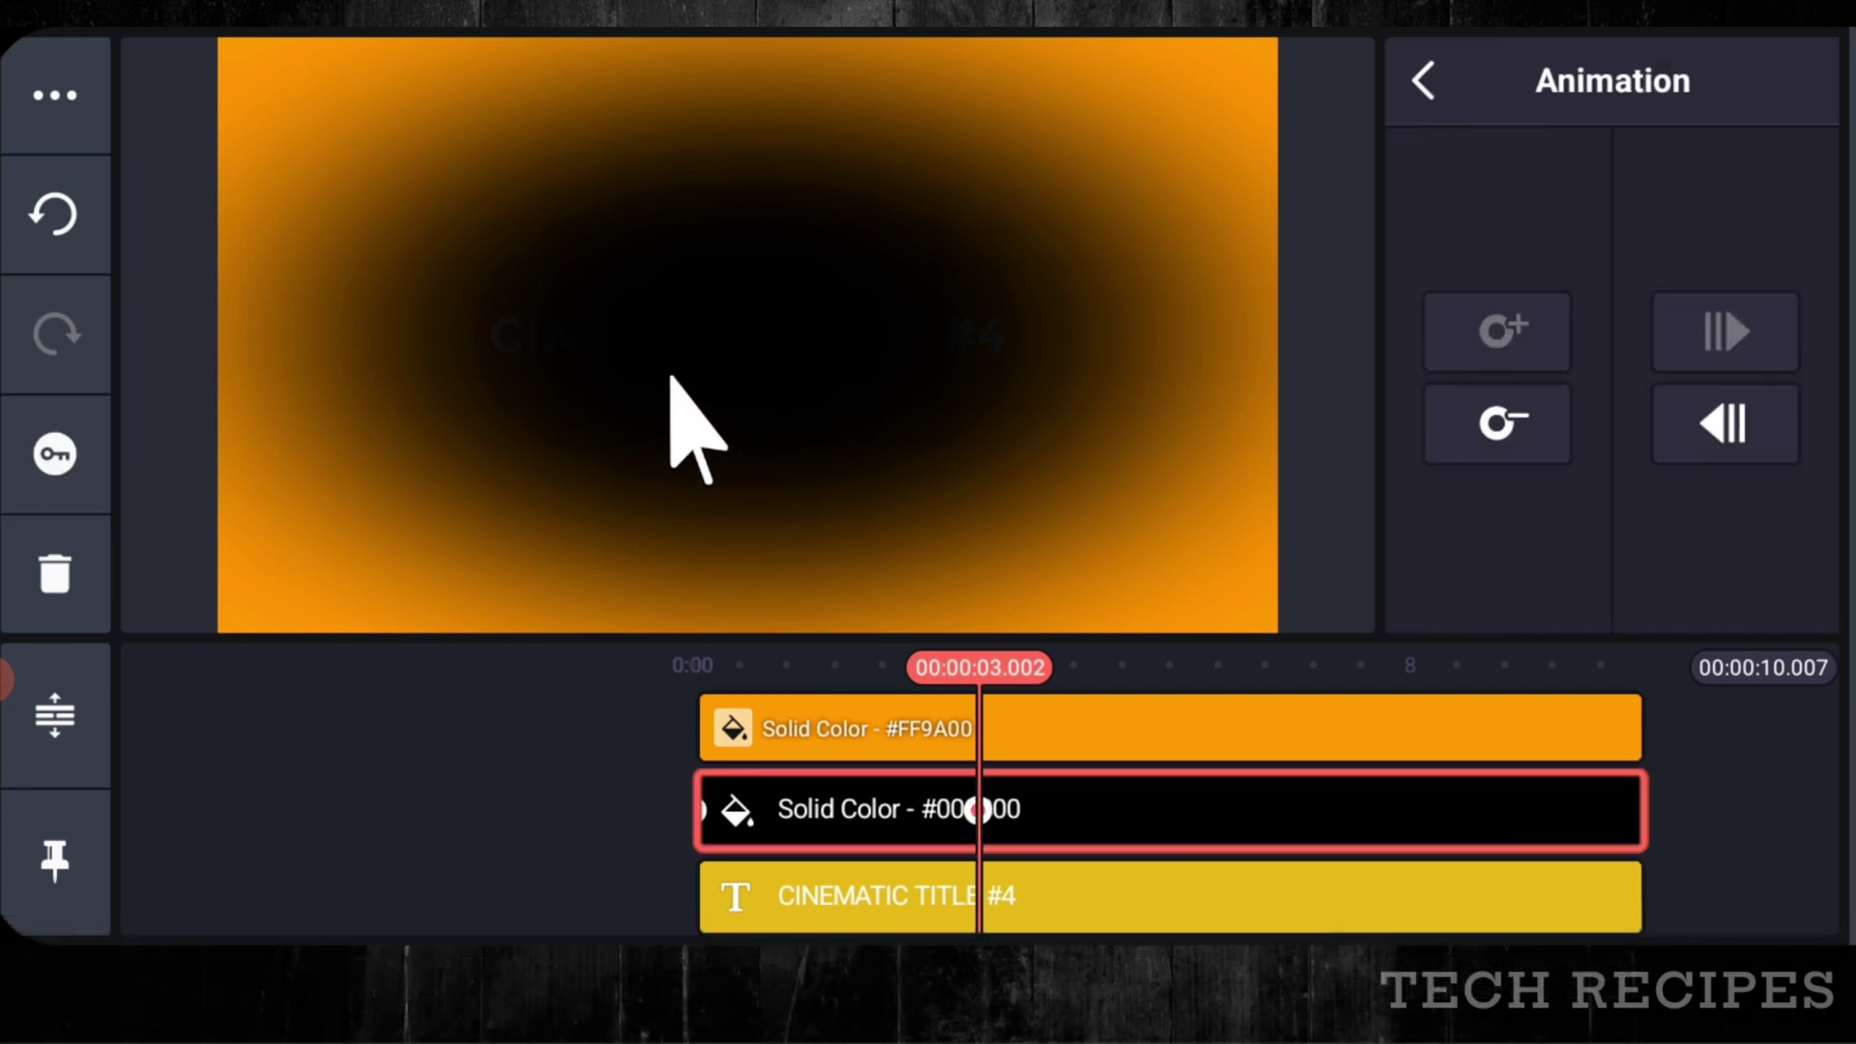
{"action": "left_click_drag", "start_coordinate": [687, 385], "coordinate": [1541, 415]}
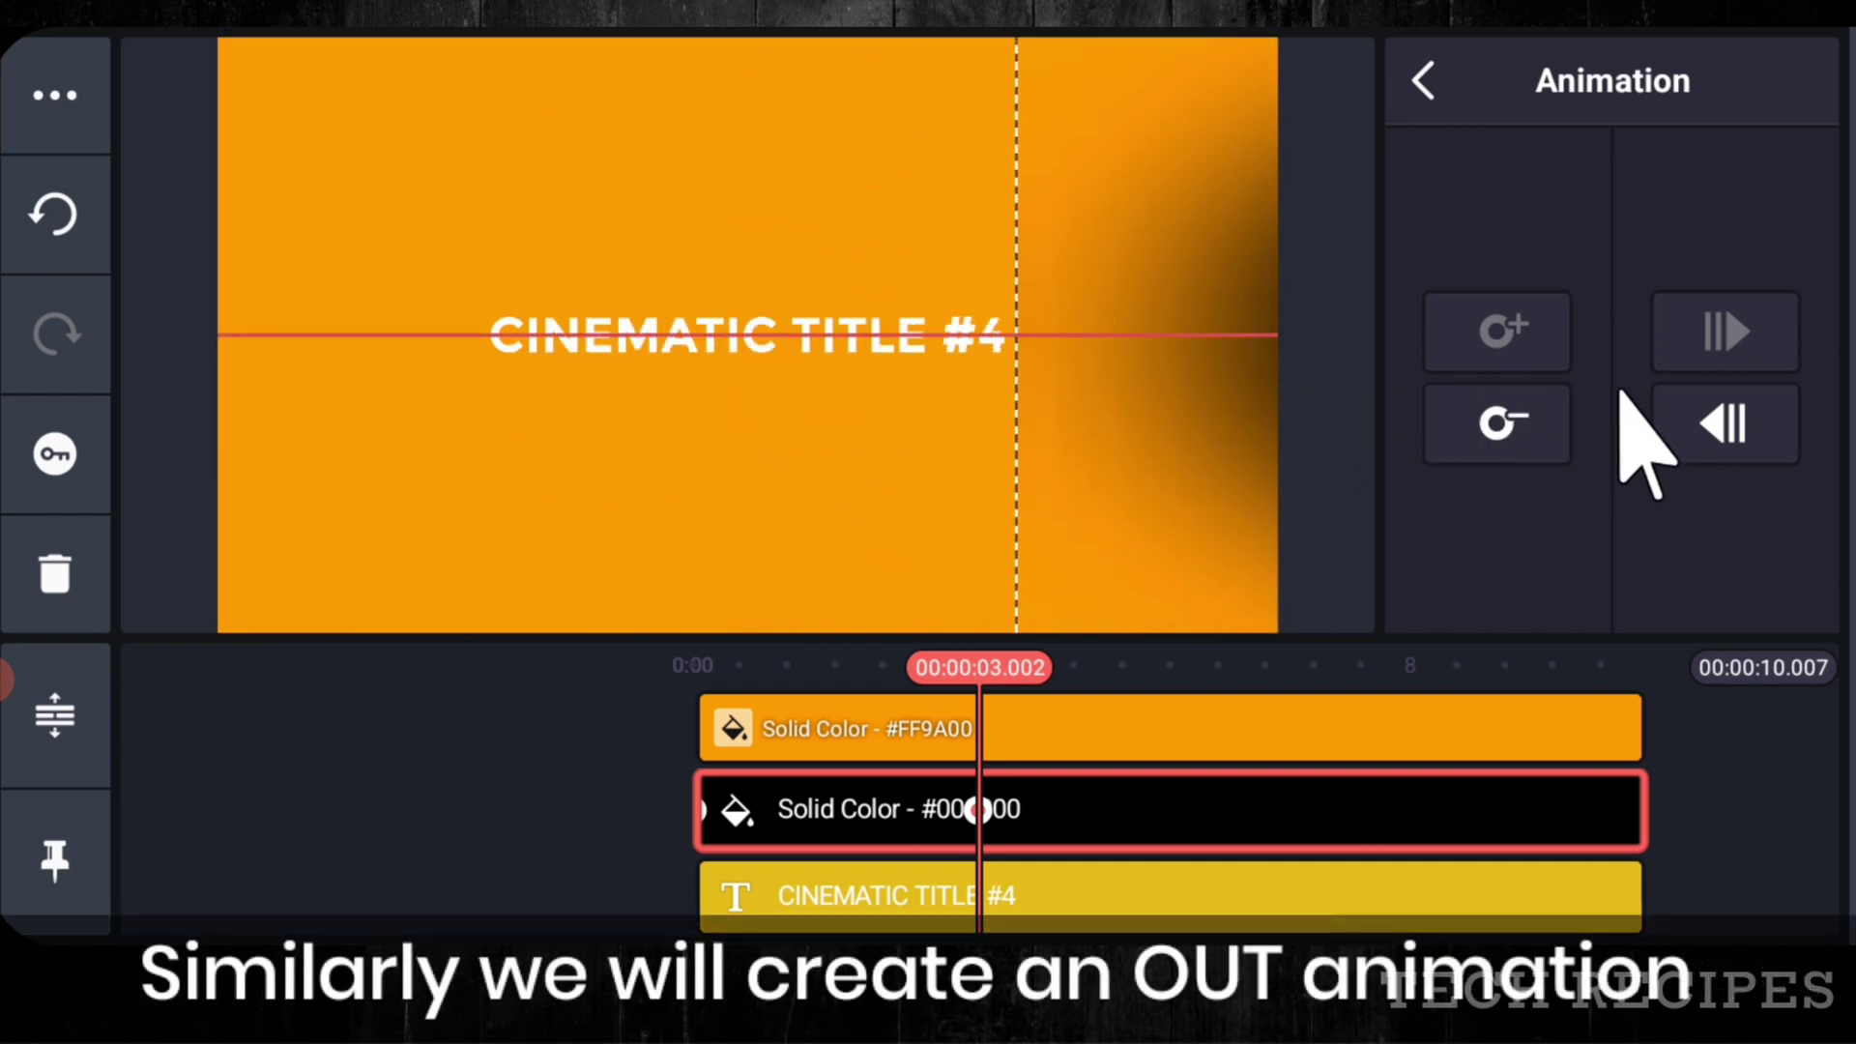
- Keyframe the ellipse back to centre over the title by 10 s, after holding aside at 7 s
{"action": "left_click_drag", "start_coordinate": [1821, 800], "coordinate": [1336, 822]}
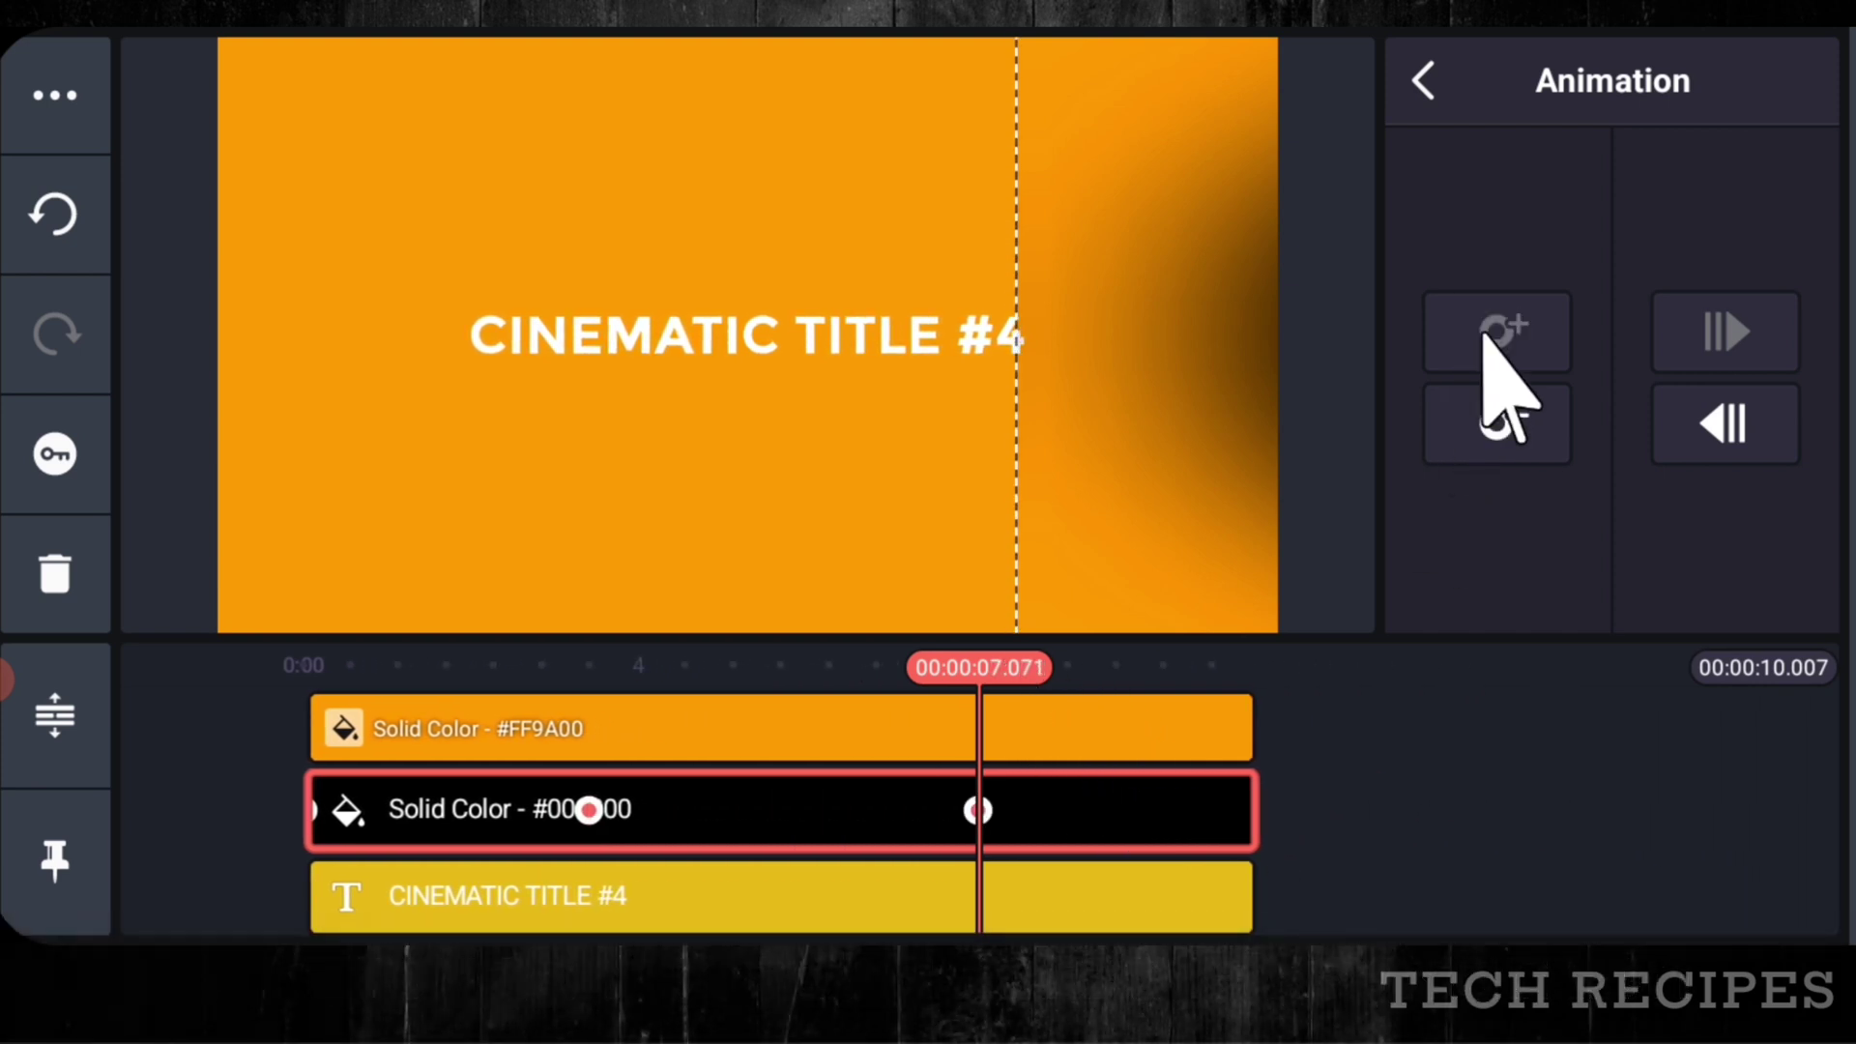
{"action": "left_click_drag", "start_coordinate": [1458, 675], "coordinate": [1058, 688]}
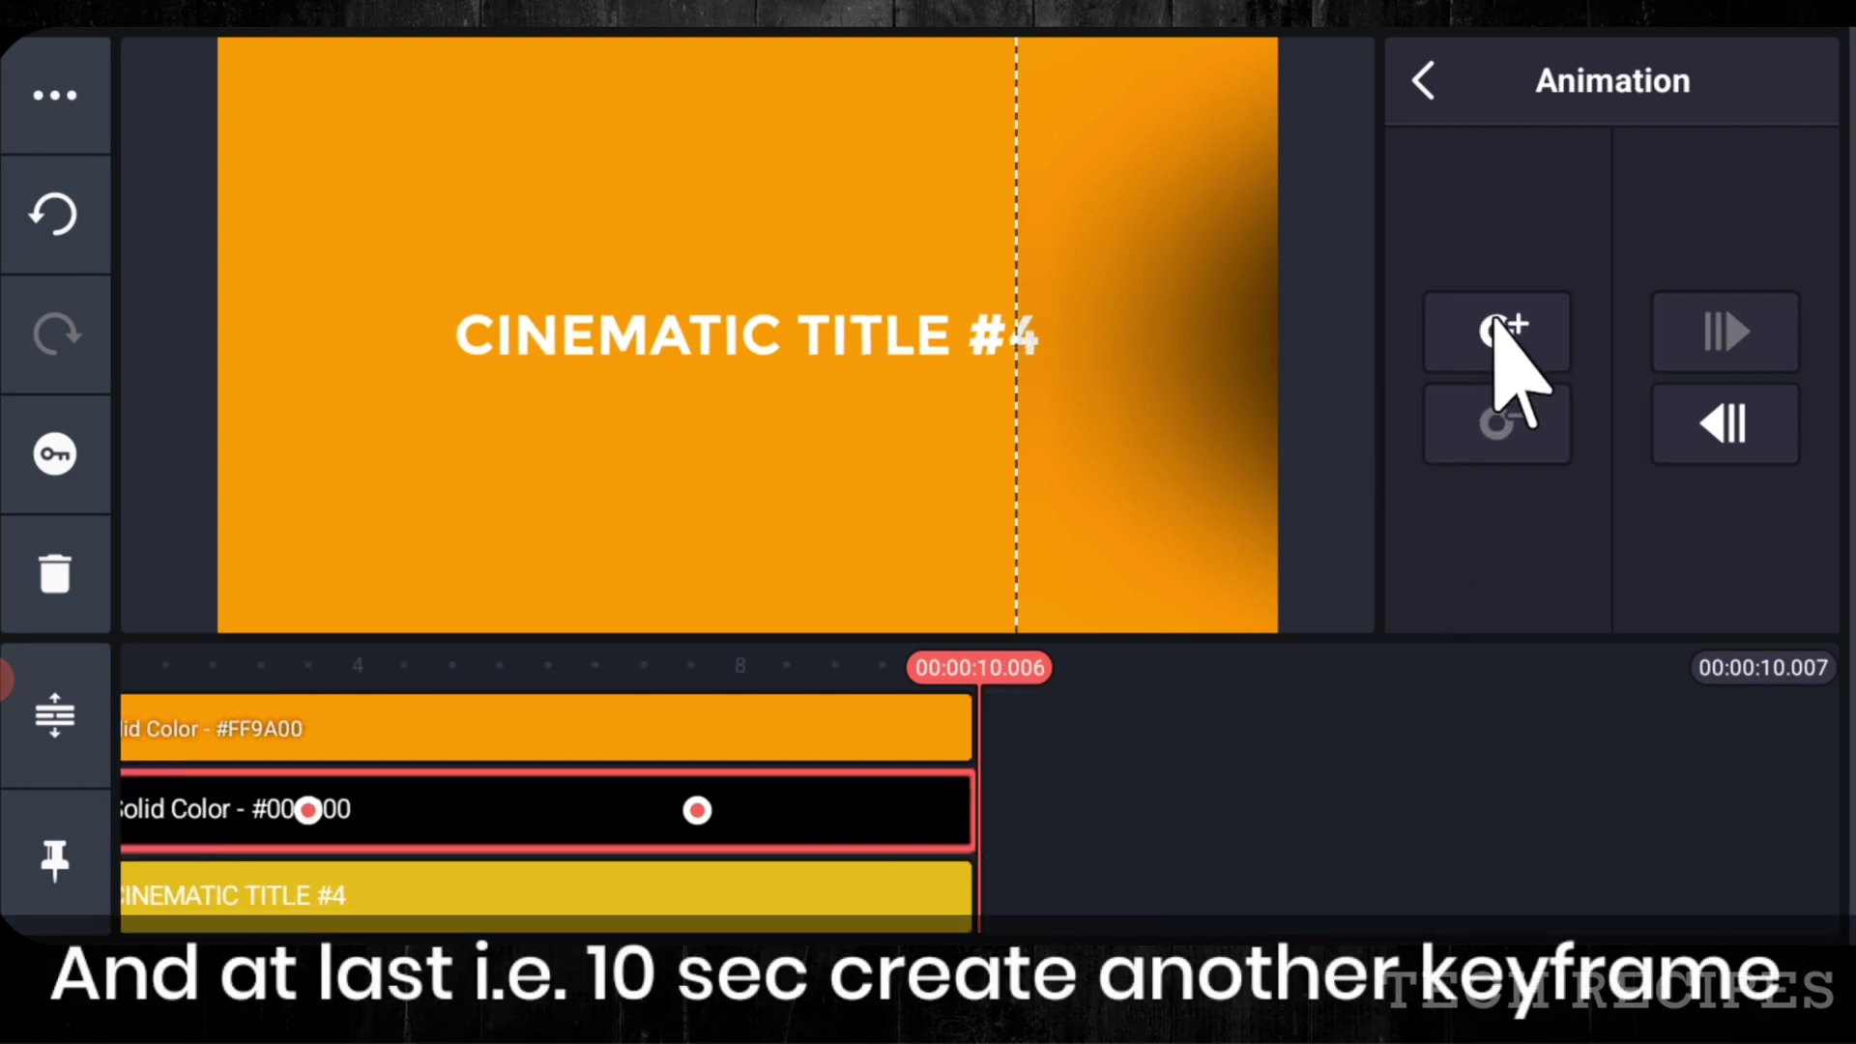
{"action": "left_click_drag", "start_coordinate": [1173, 331], "coordinate": [251, 338]}
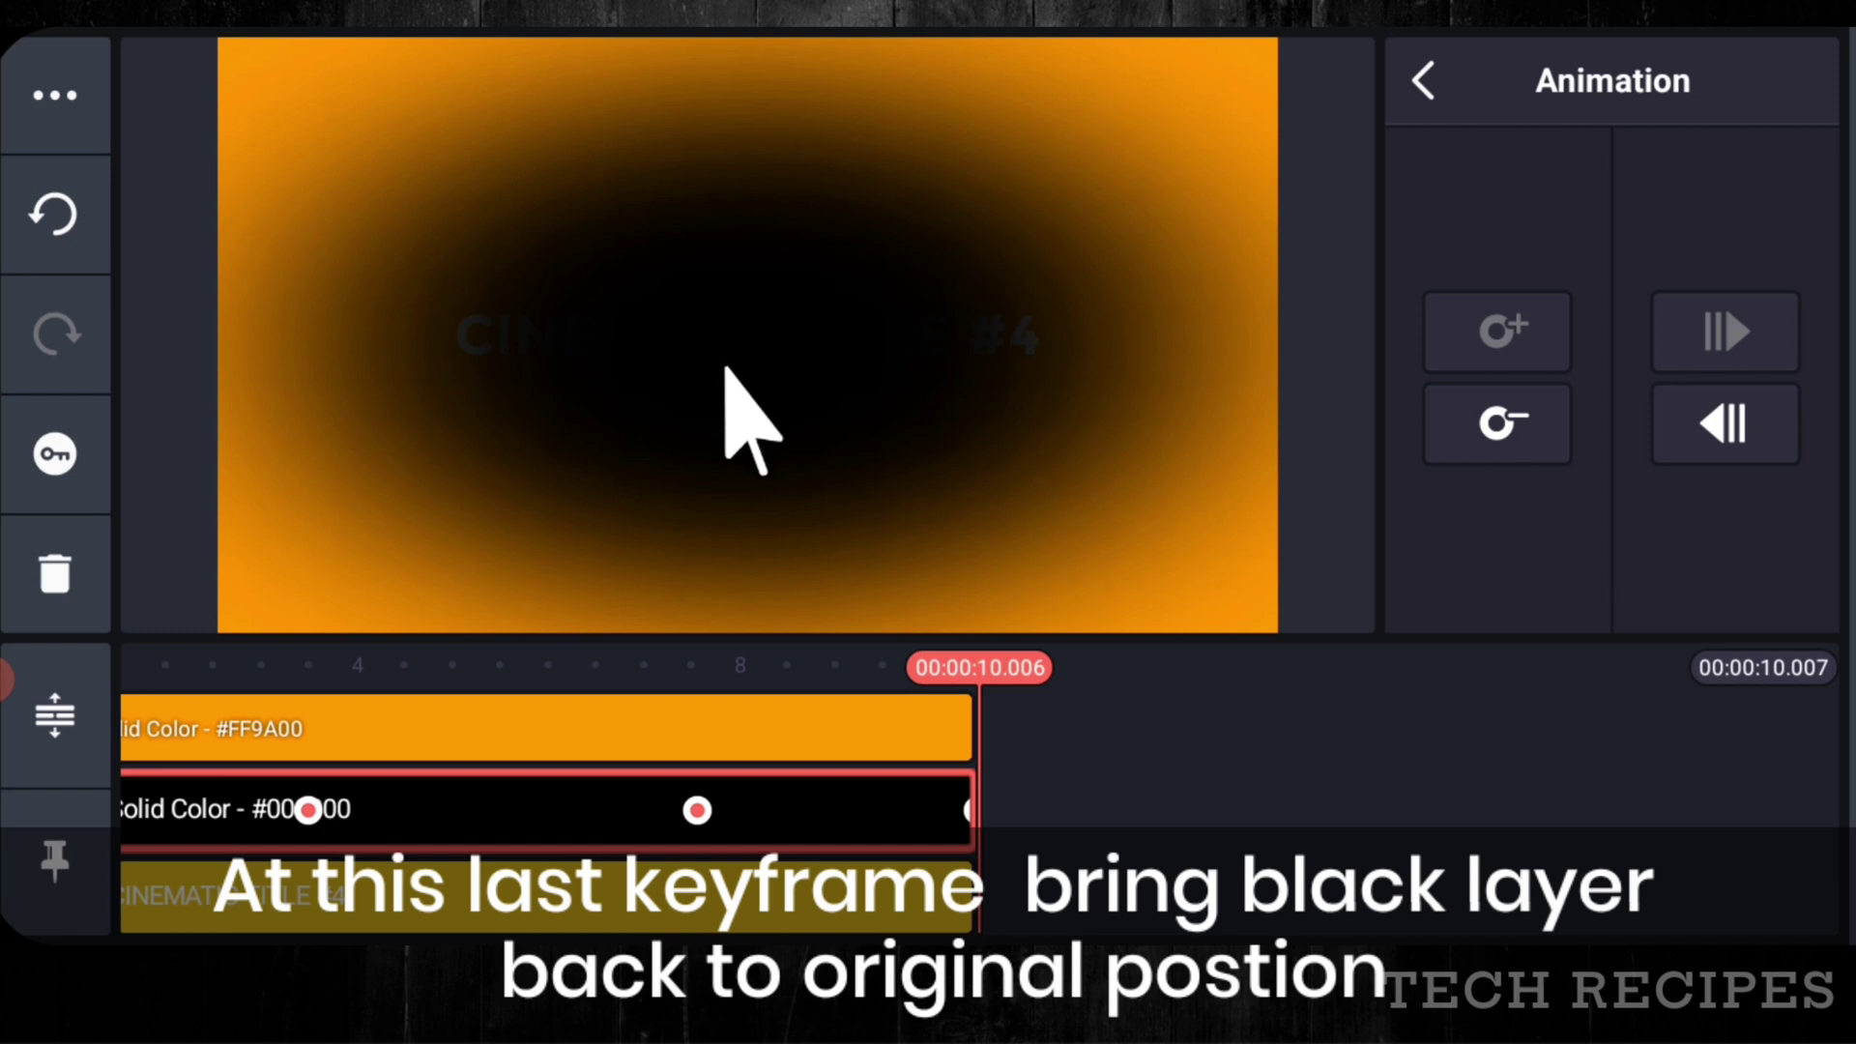
{"action": "mouse_move", "coordinate": [726, 367]}
{"action": "left_mouse_down"}
{"action": "mouse_move", "coordinate": [741, 365]}
{"action": "mouse_move", "coordinate": [725, 385]}
{"action": "left_mouse_up"}
- Change the orange #FF9A00 background clip's colour to black
{"action": "left_click", "coordinate": [1251, 770]}
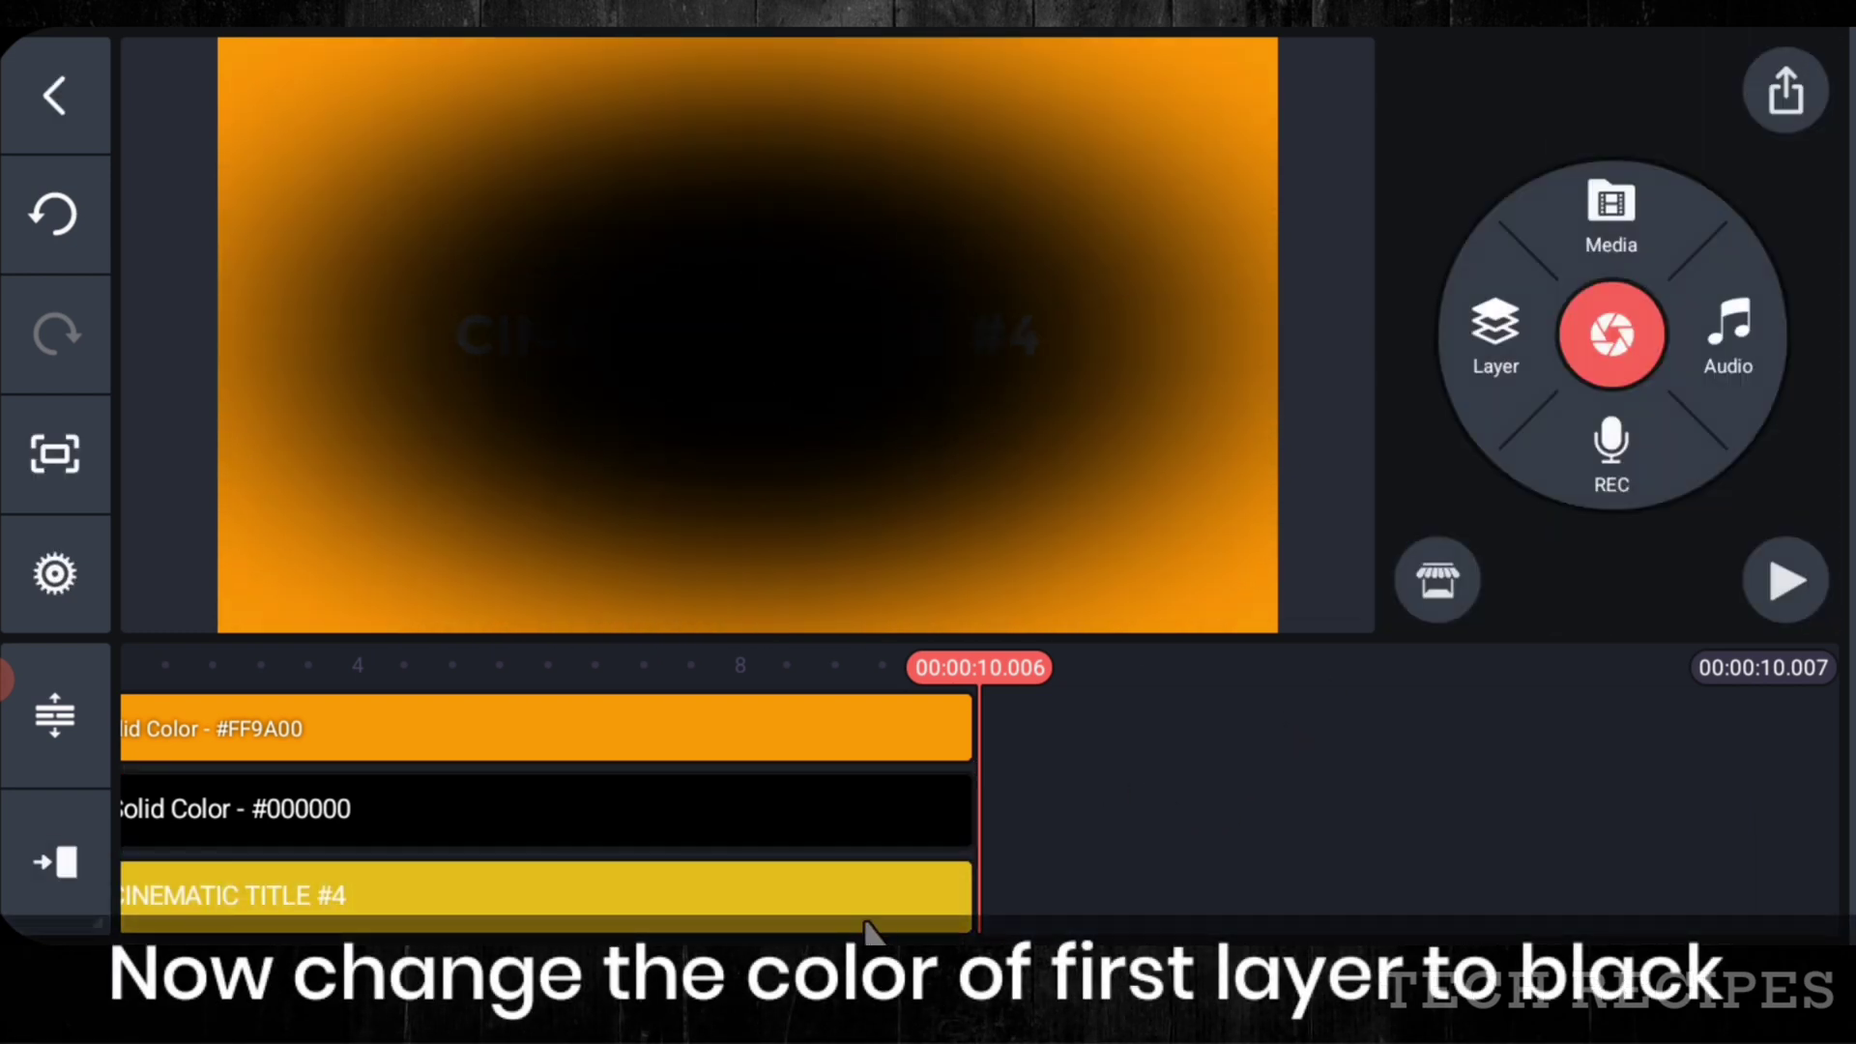
{"action": "left_click_drag", "start_coordinate": [1092, 832], "coordinate": [1267, 828]}
{"action": "left_click", "coordinate": [909, 735]}
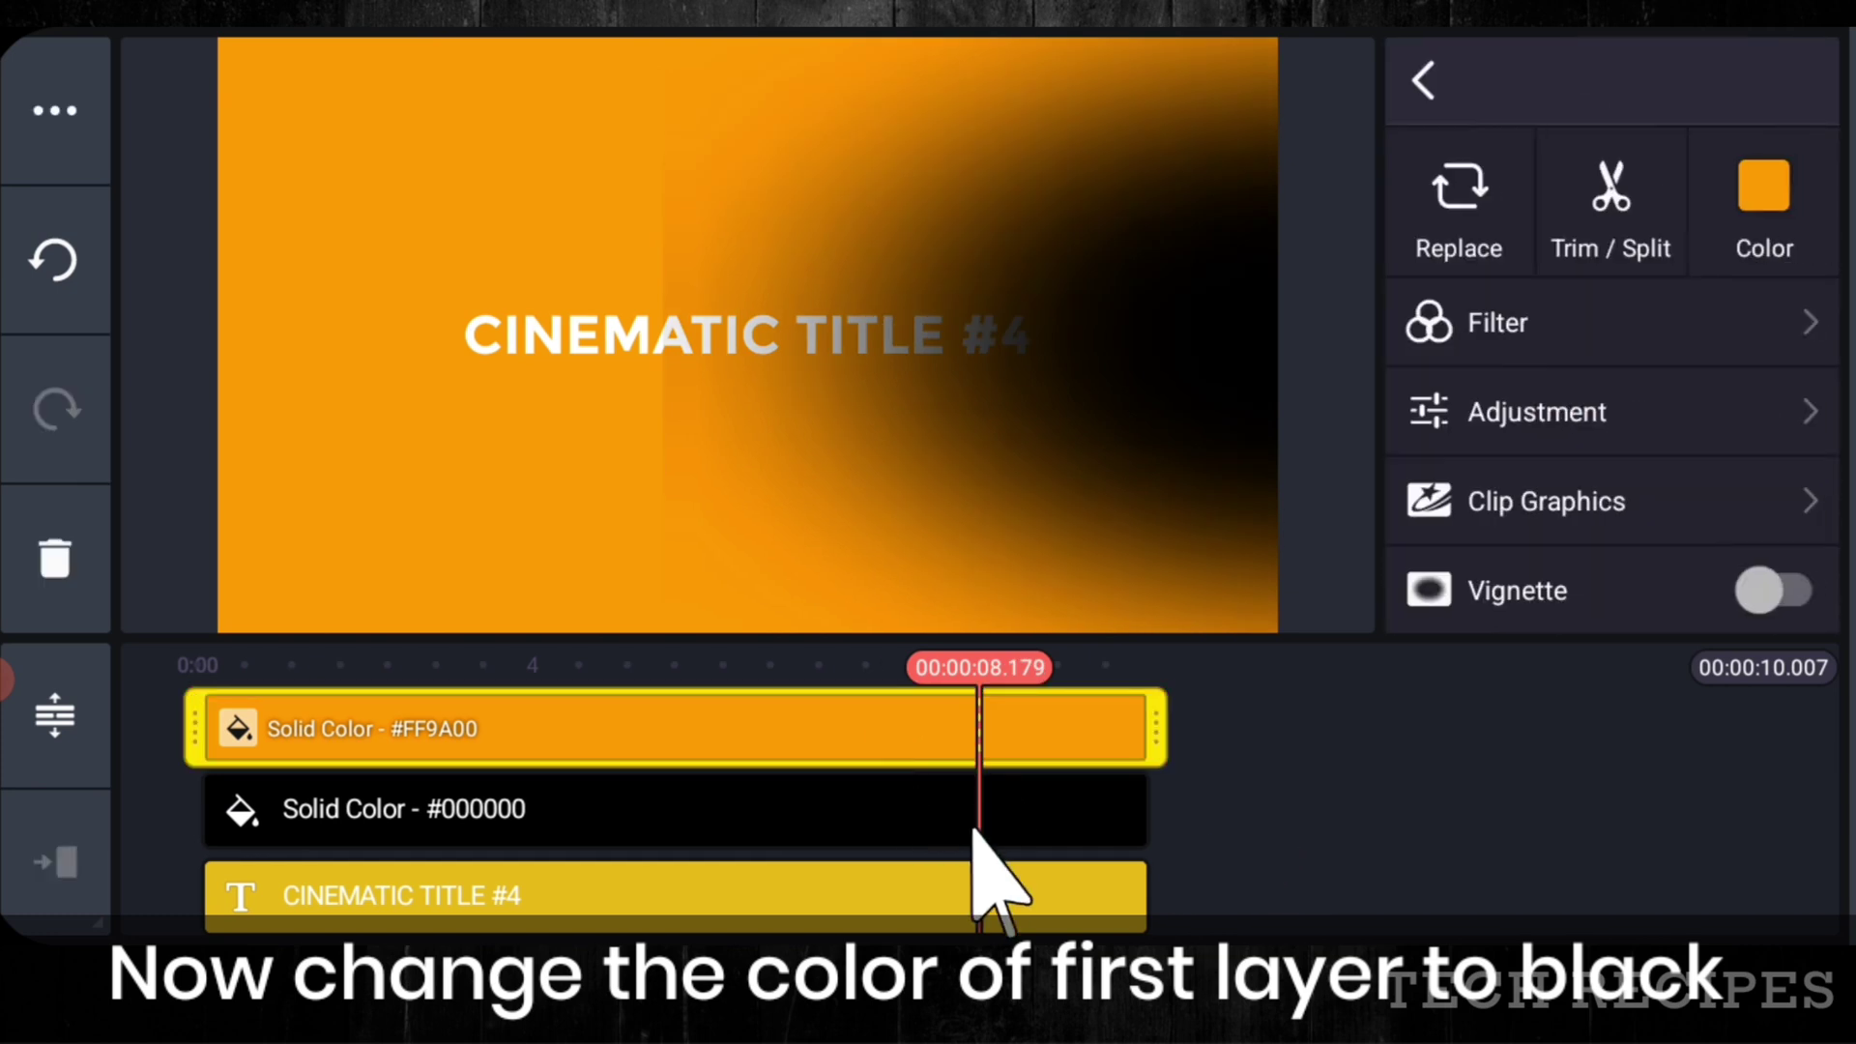
{"action": "left_click", "coordinate": [1761, 195]}
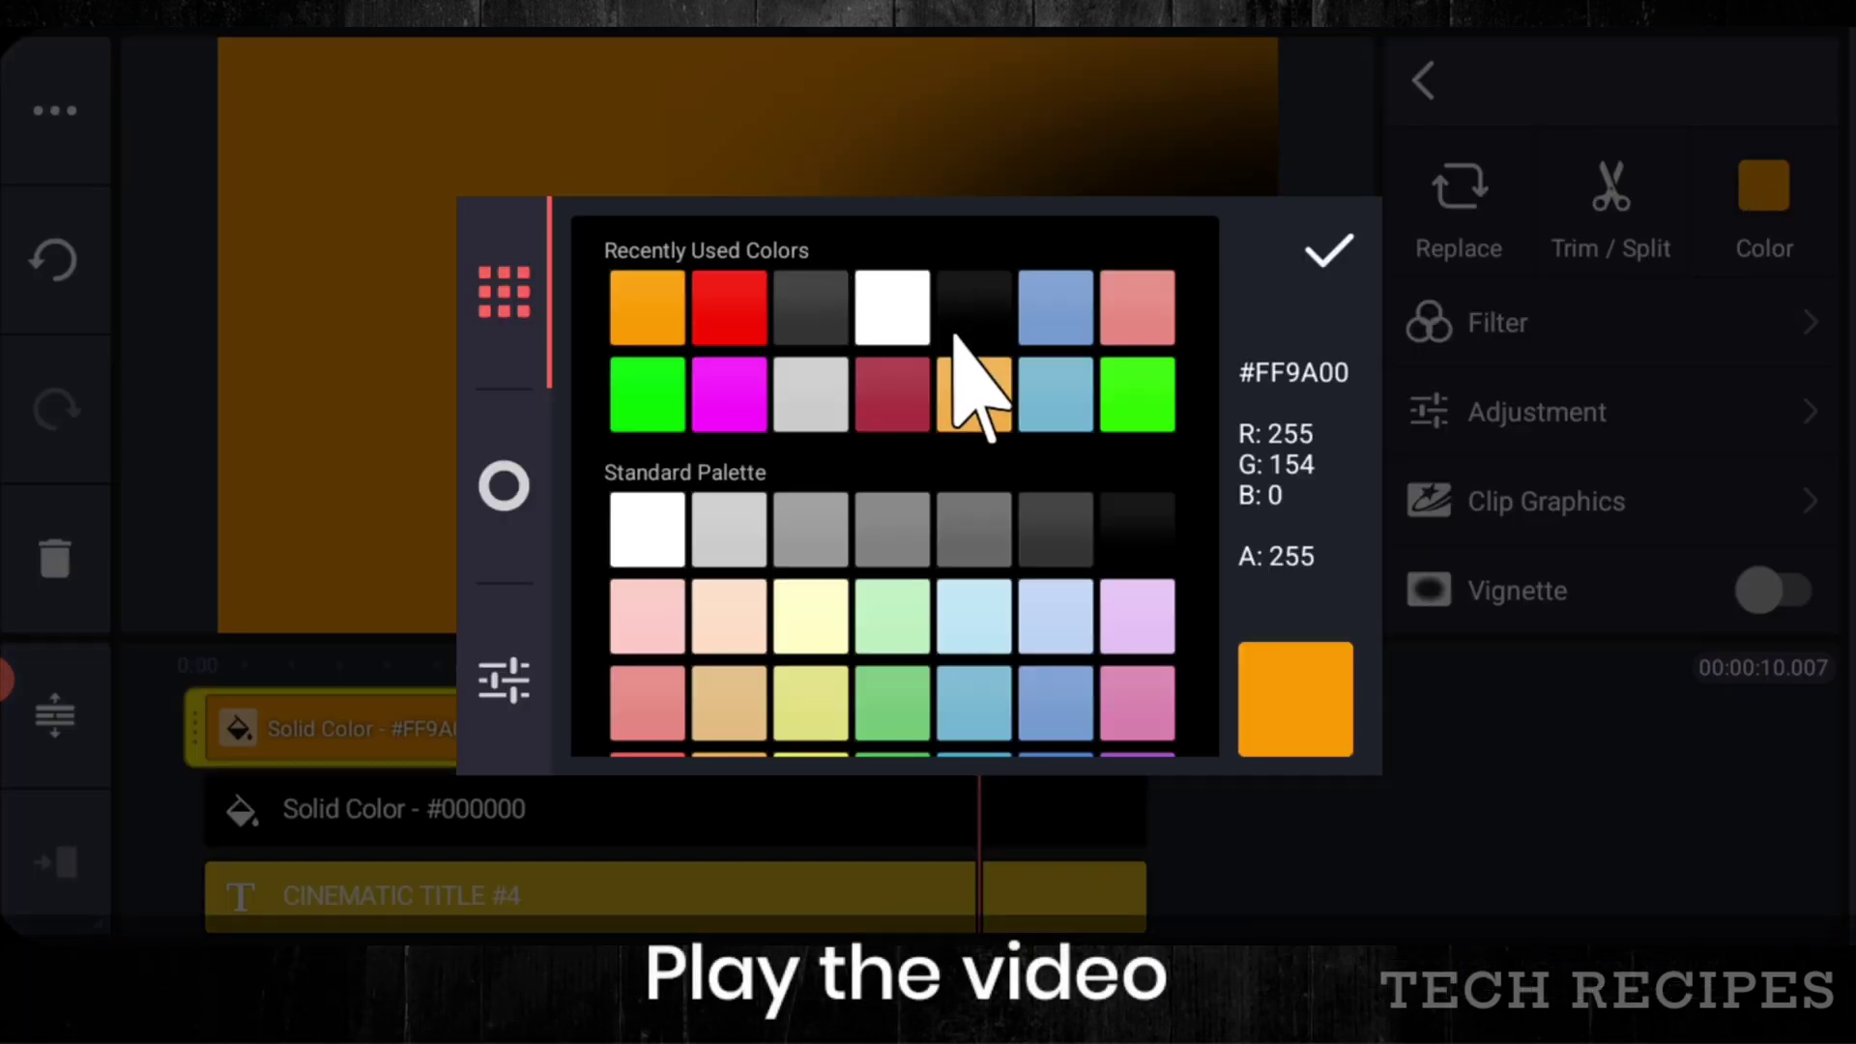
{"action": "left_click", "coordinate": [1329, 251]}
{"action": "left_click", "coordinate": [1272, 828]}
{"action": "left_click_drag", "start_coordinate": [1272, 828], "coordinate": [1817, 828]}
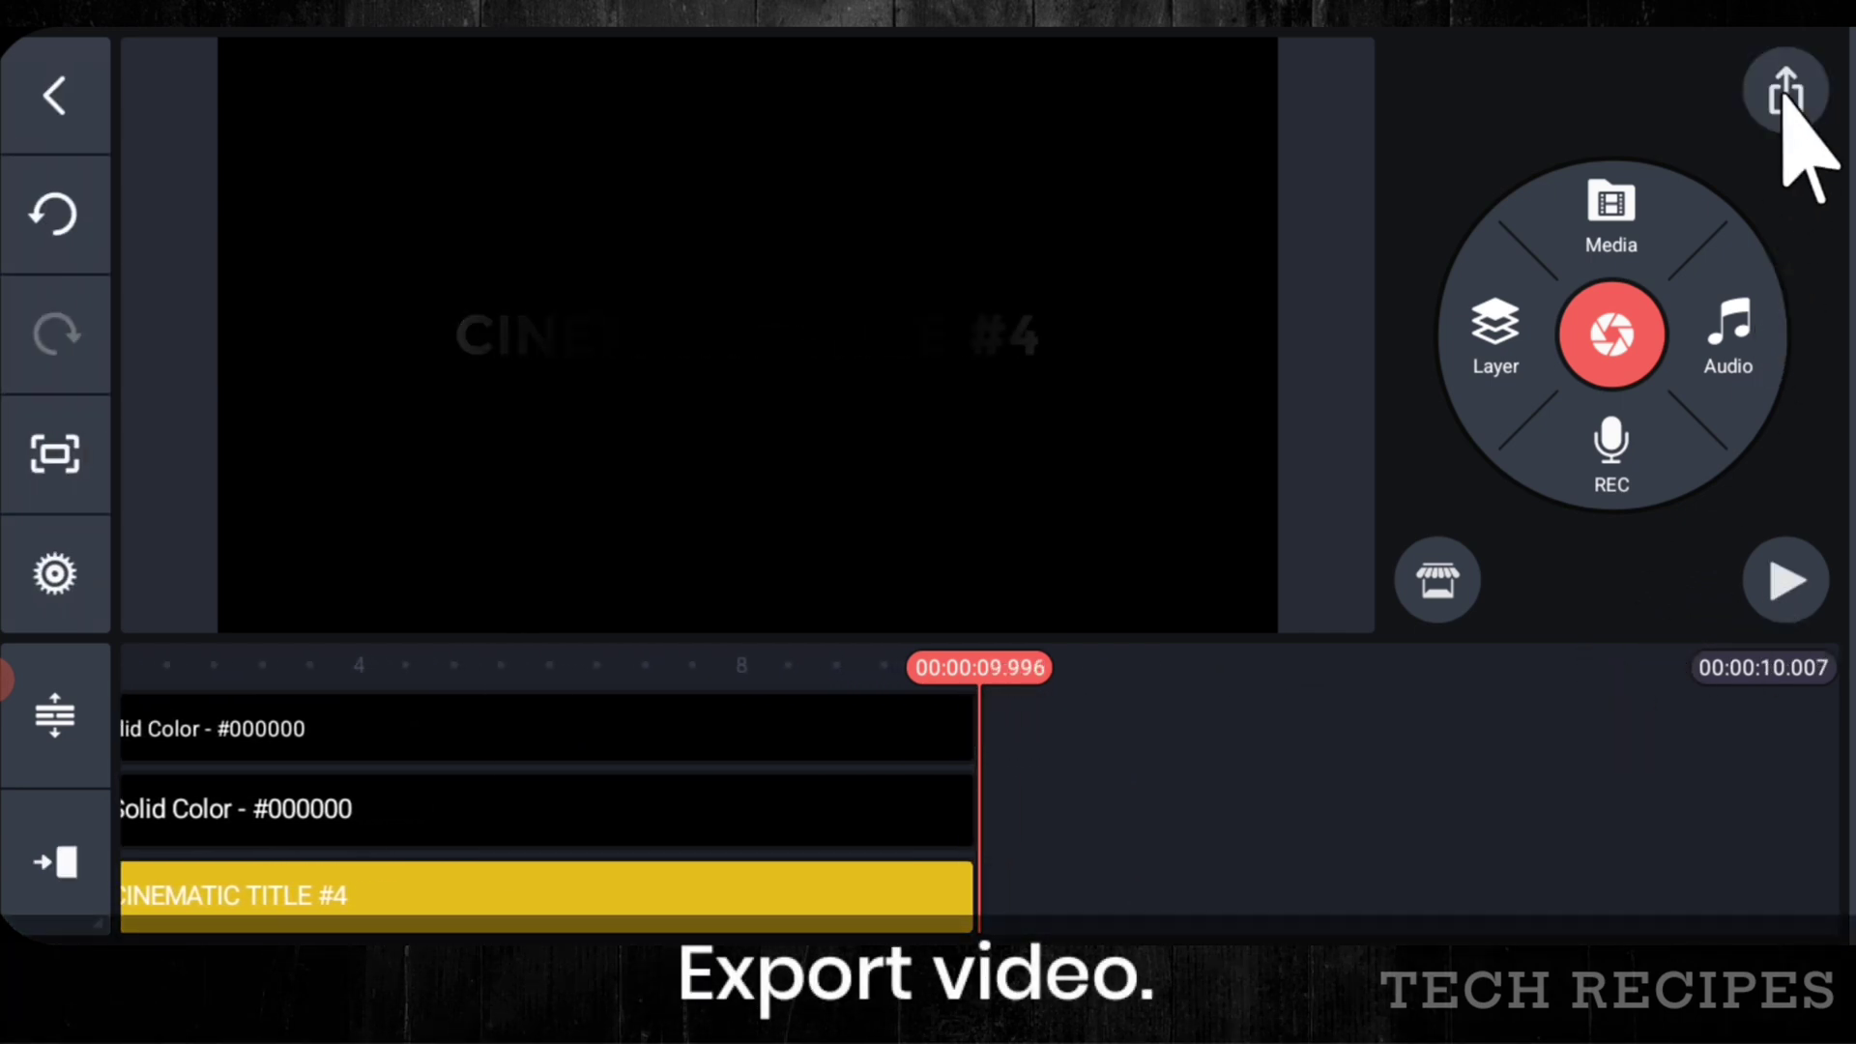
- Export the CINEMATIC TITLE #4 animation as a QHD 1440p video
{"action": "left_click", "coordinate": [1785, 93]}
{"action": "left_click_drag", "start_coordinate": [266, 338], "coordinate": [261, 416]}
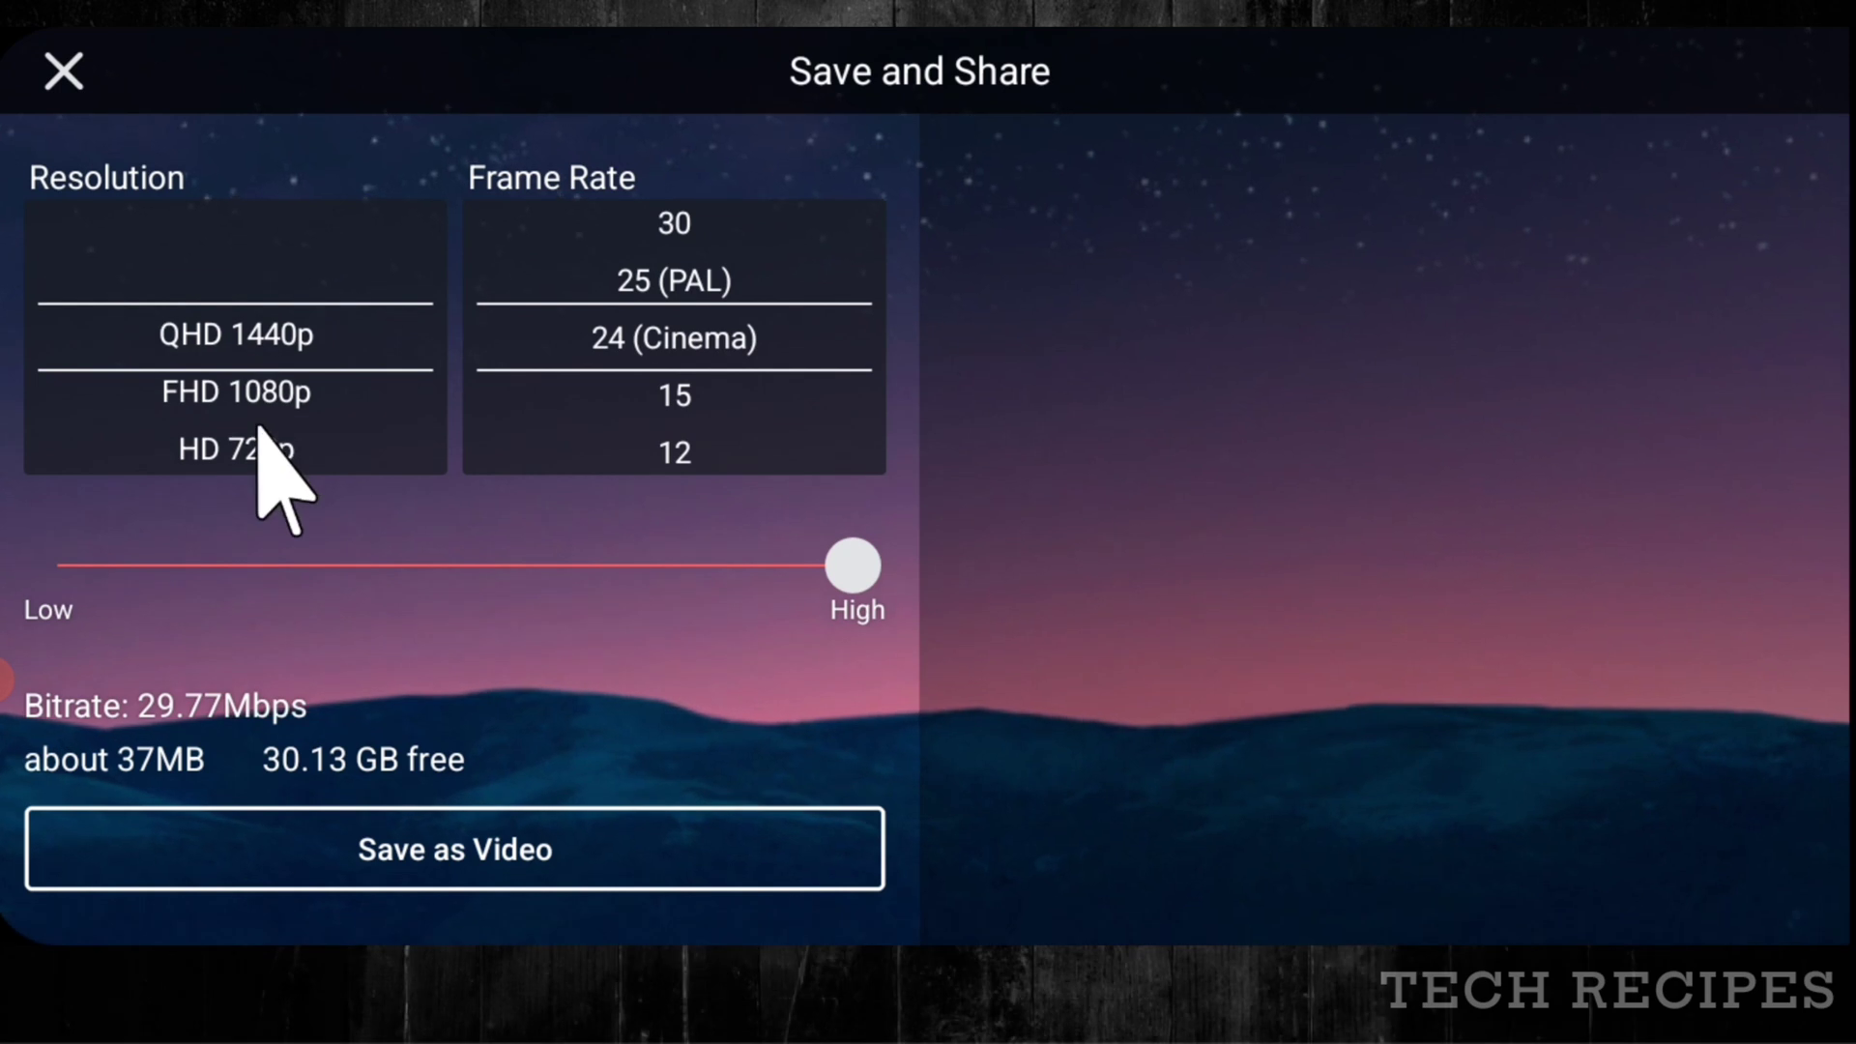
{"action": "left_click", "coordinate": [398, 853]}
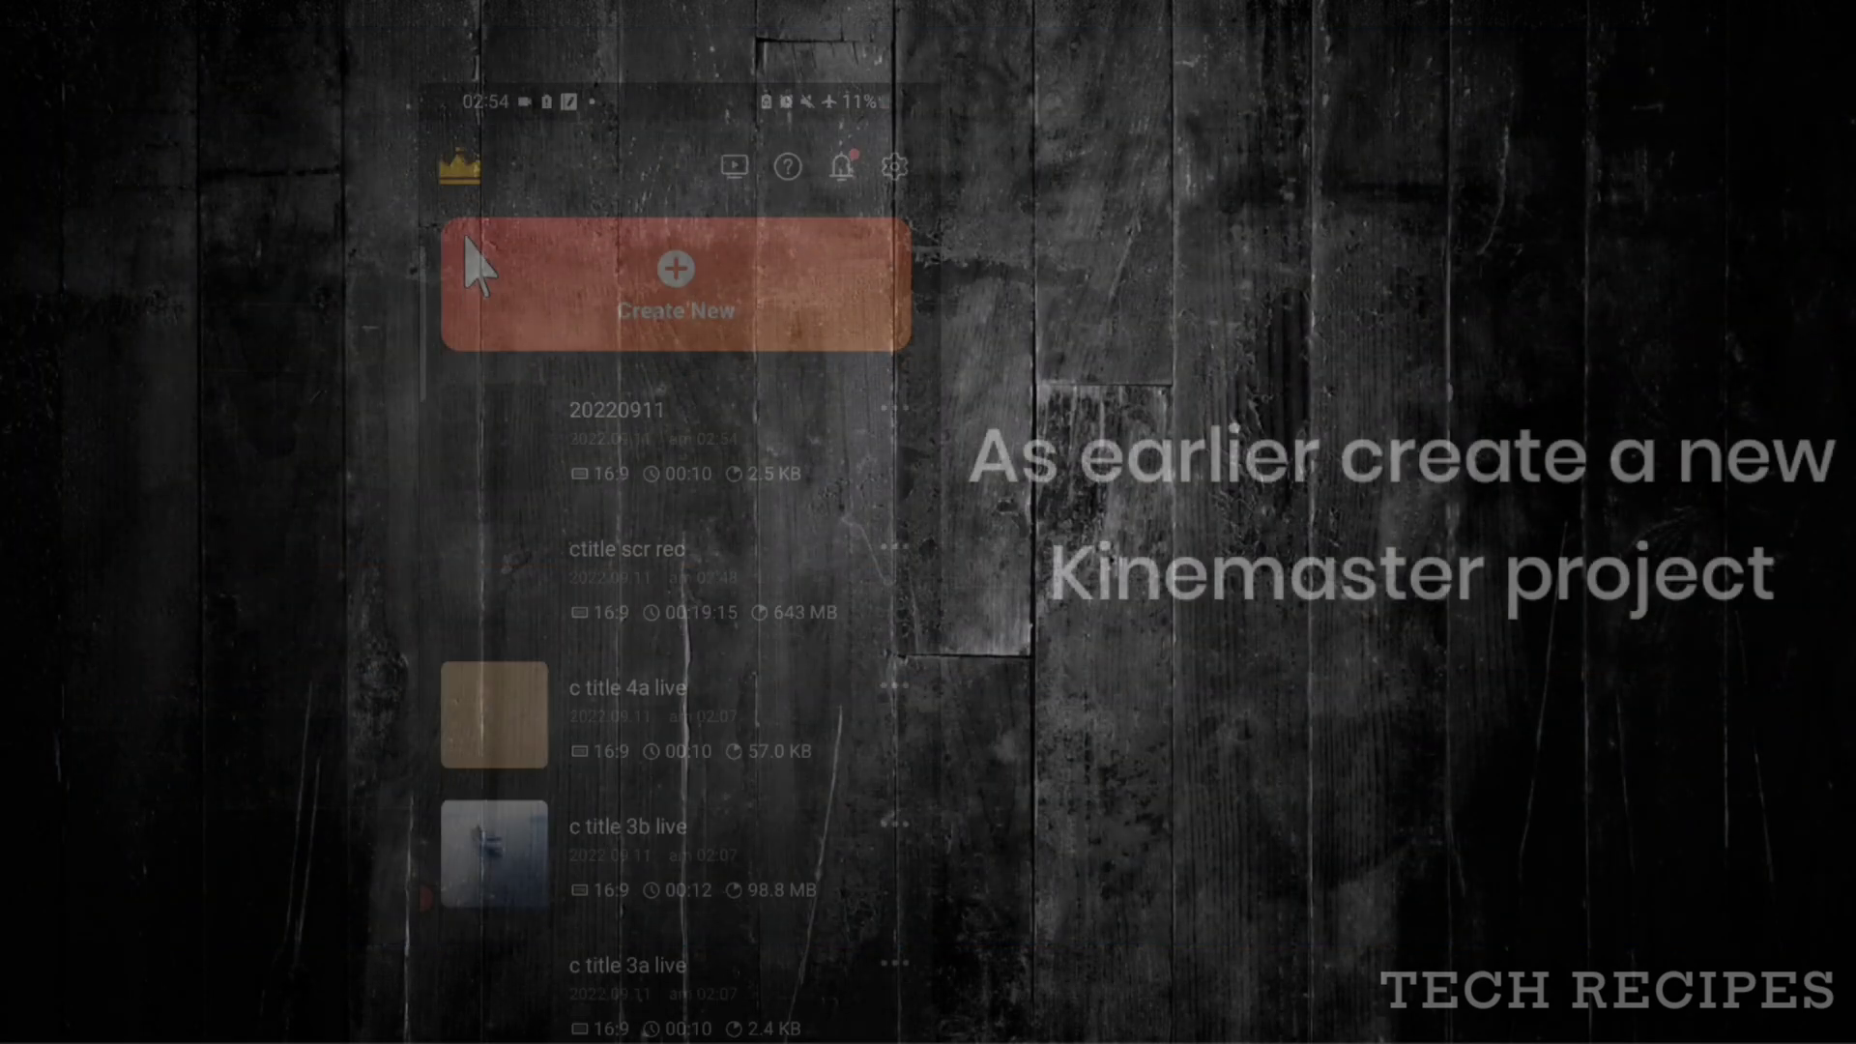
{"action": "left_click", "coordinate": [477, 263]}
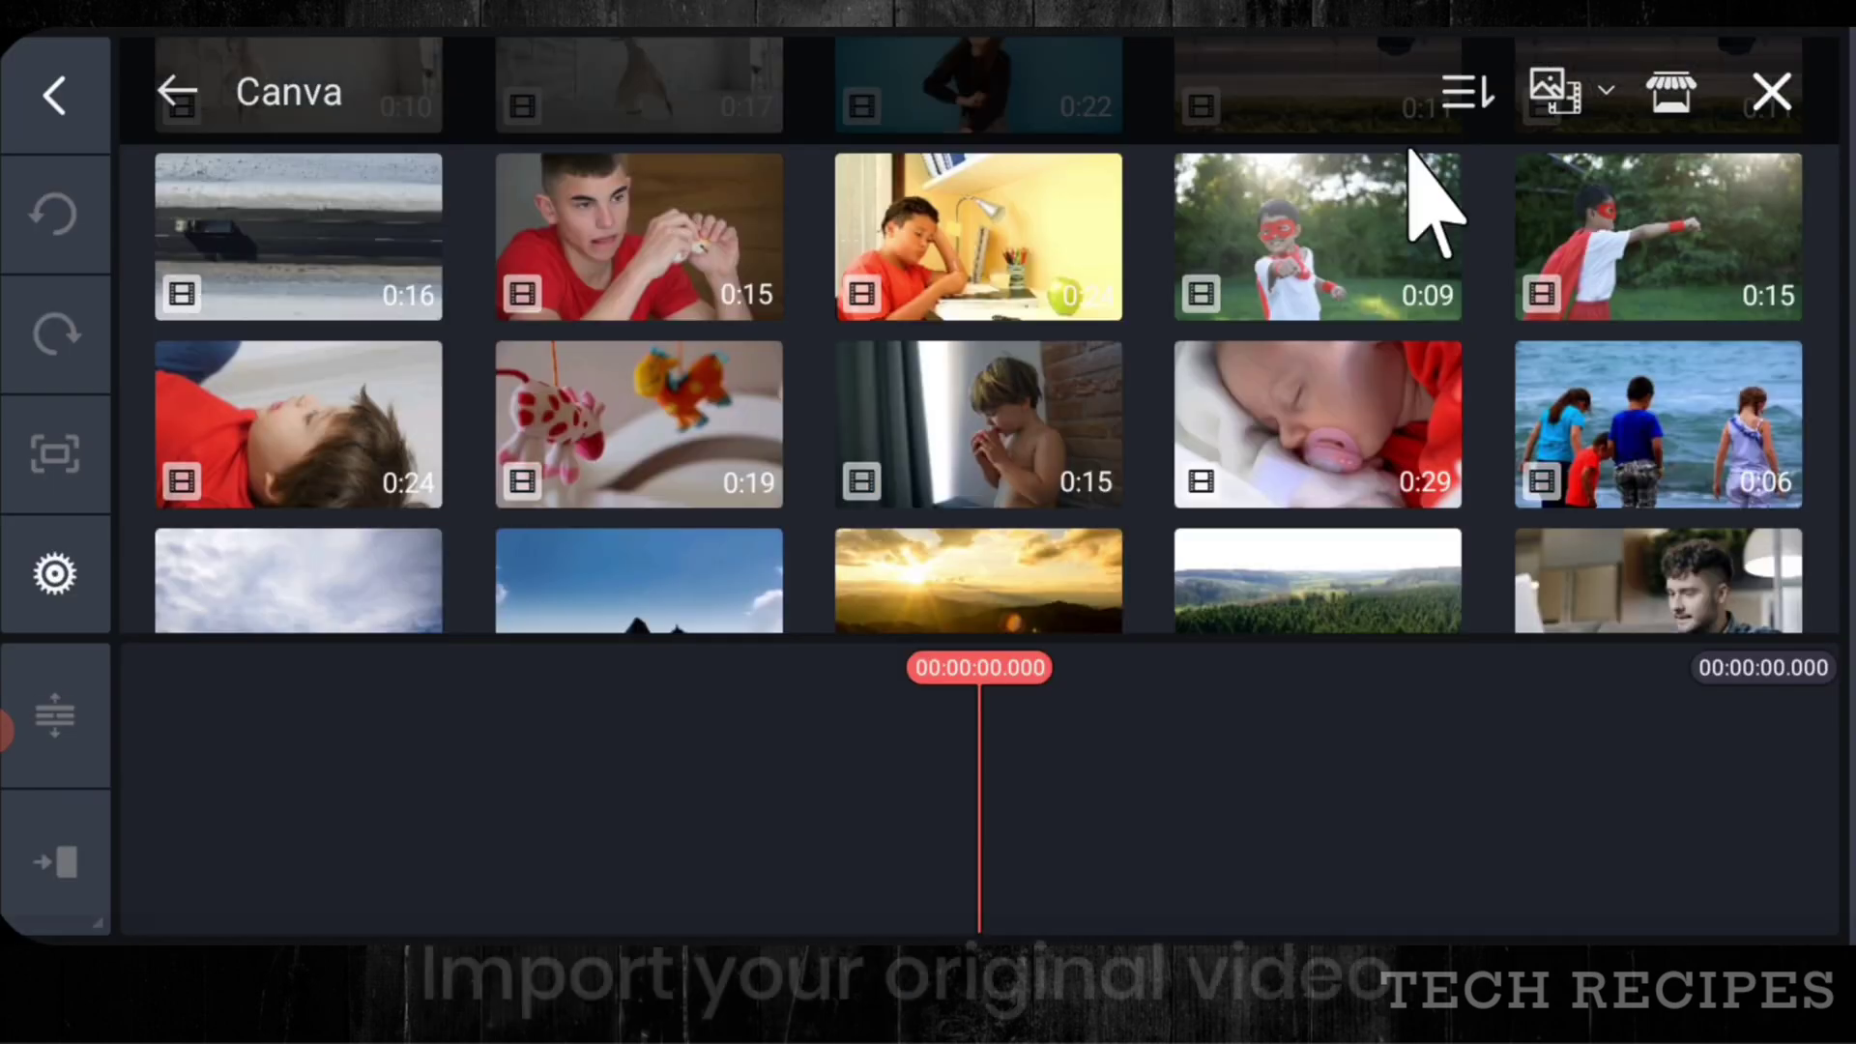
- Add the sunset mountain video as the new project's main clip
{"action": "scroll", "coordinate": [1438, 373], "scroll_direction": "down", "scroll_amount": 2}
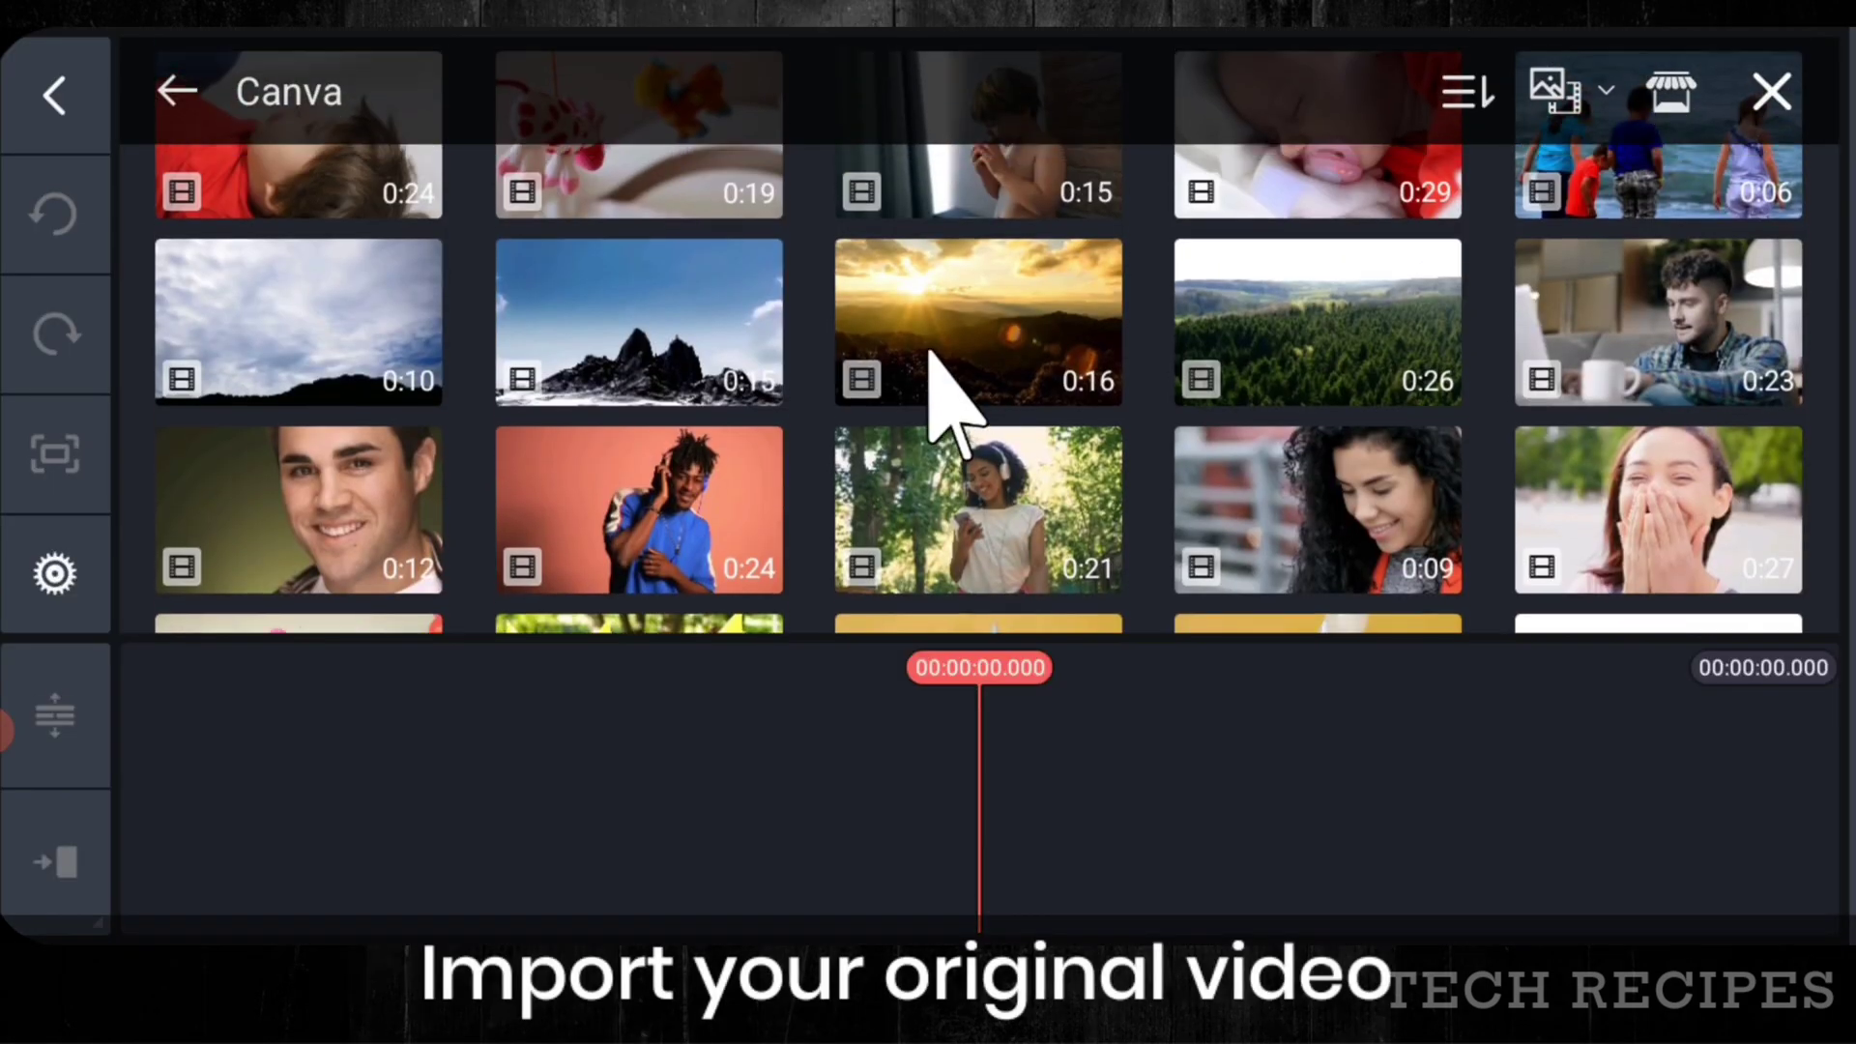
{"action": "left_click", "coordinate": [929, 351]}
{"action": "left_click", "coordinate": [1772, 94]}
{"action": "left_click_drag", "start_coordinate": [1069, 787], "coordinate": [1308, 912]}
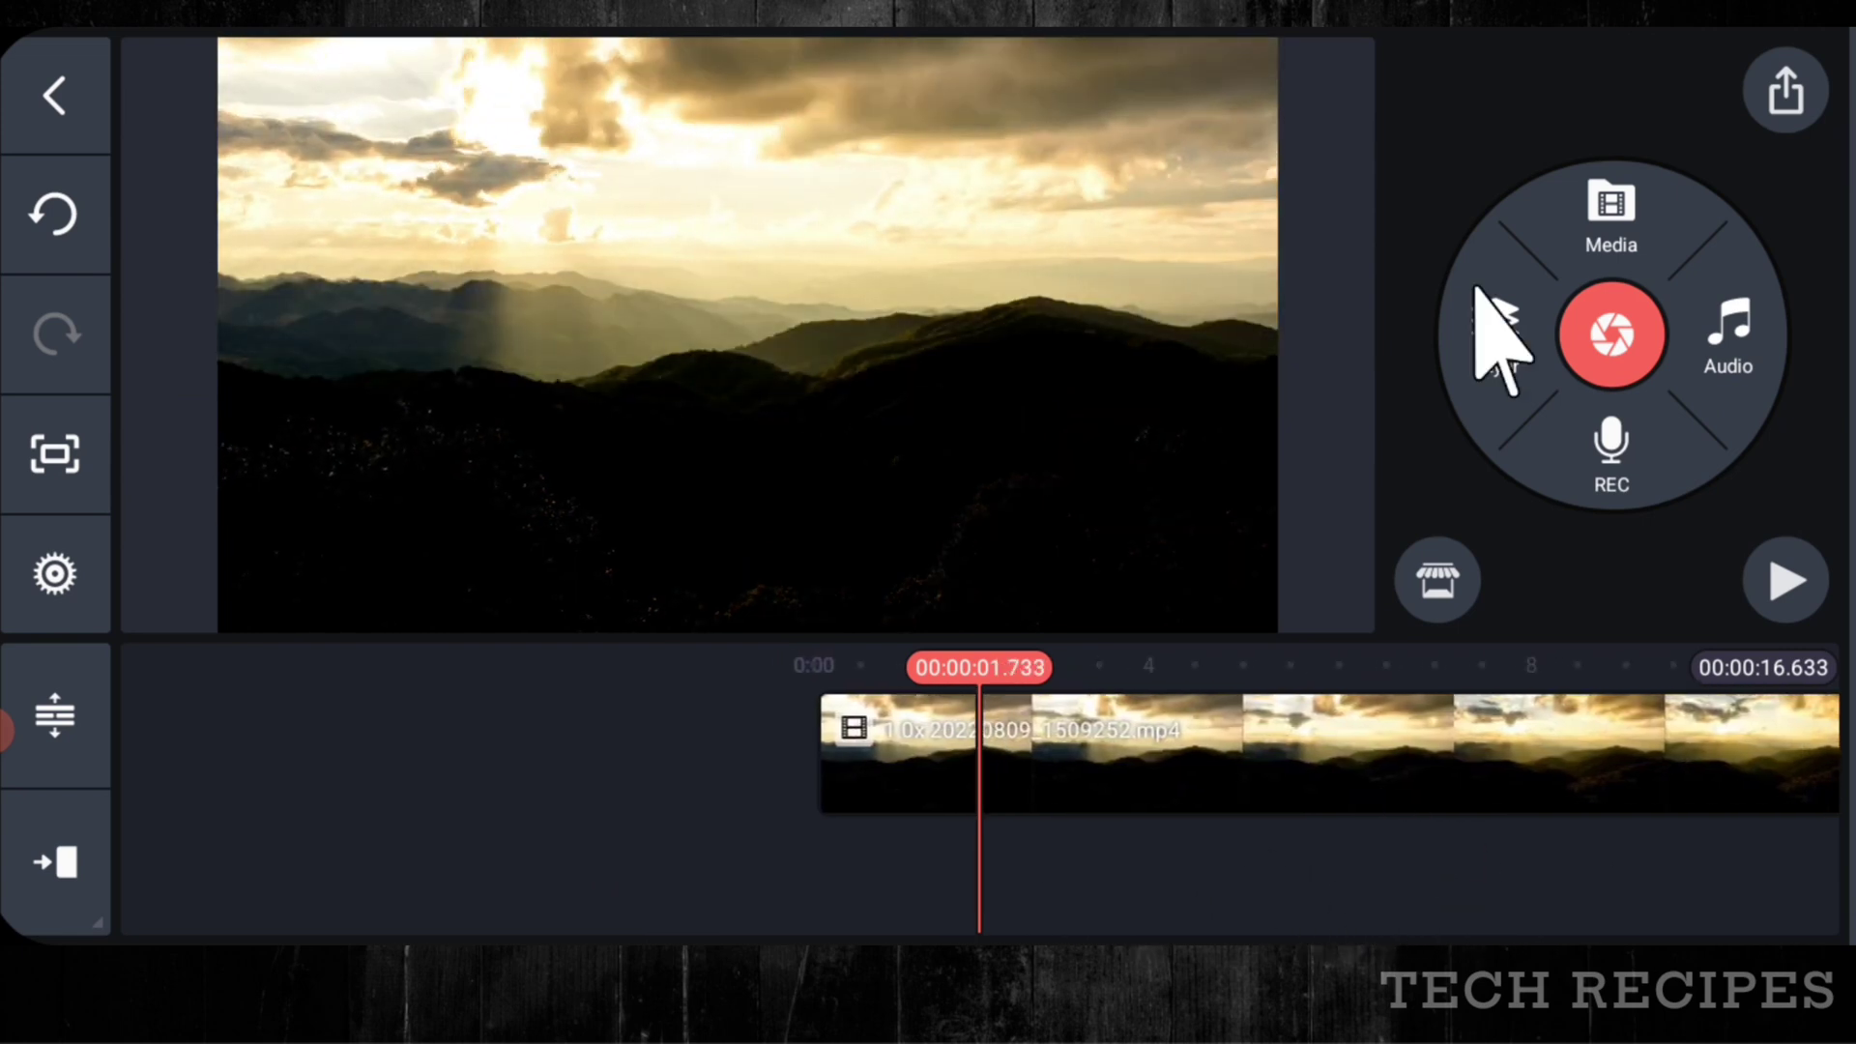
- Layer the exported title clip over the video and move it lower in the frame
{"action": "left_click", "coordinate": [1494, 338]}
{"action": "left_click", "coordinate": [1430, 179]}
{"action": "left_click", "coordinate": [1595, 358]}
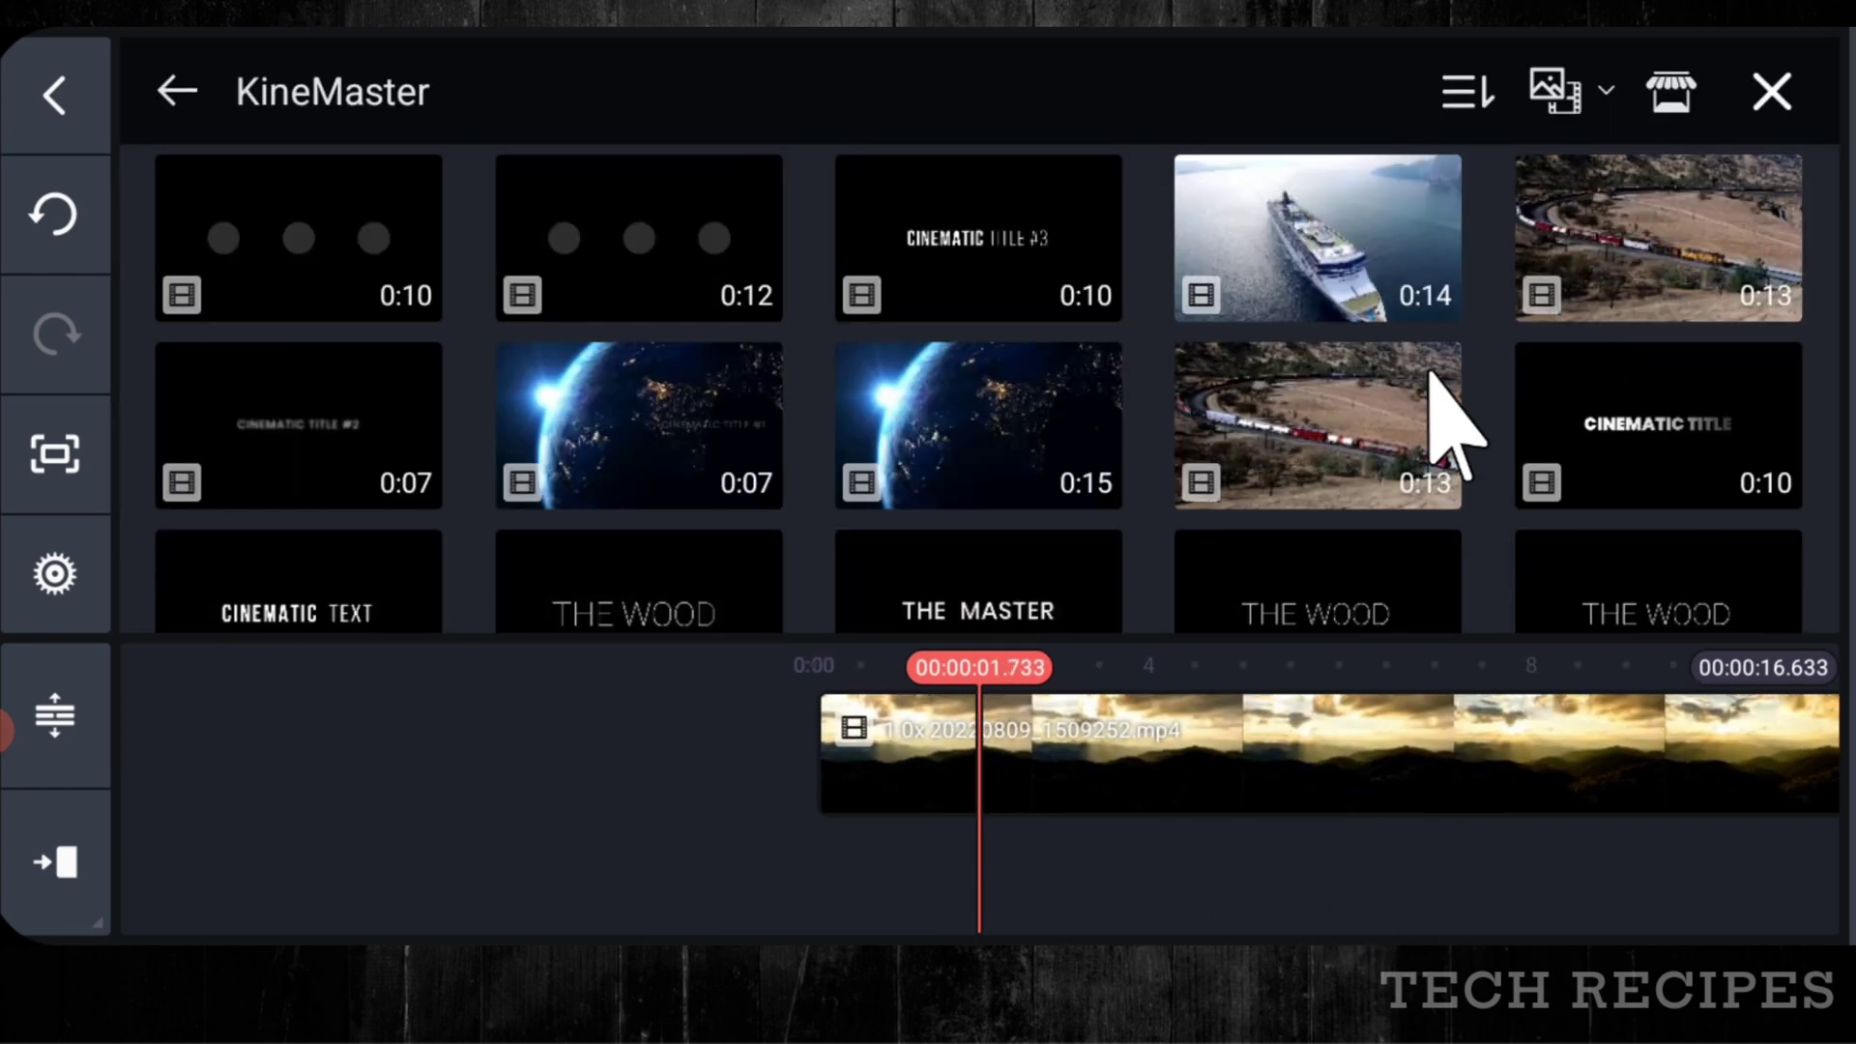
{"action": "left_click", "coordinate": [364, 257]}
{"action": "left_click", "coordinate": [793, 379]}
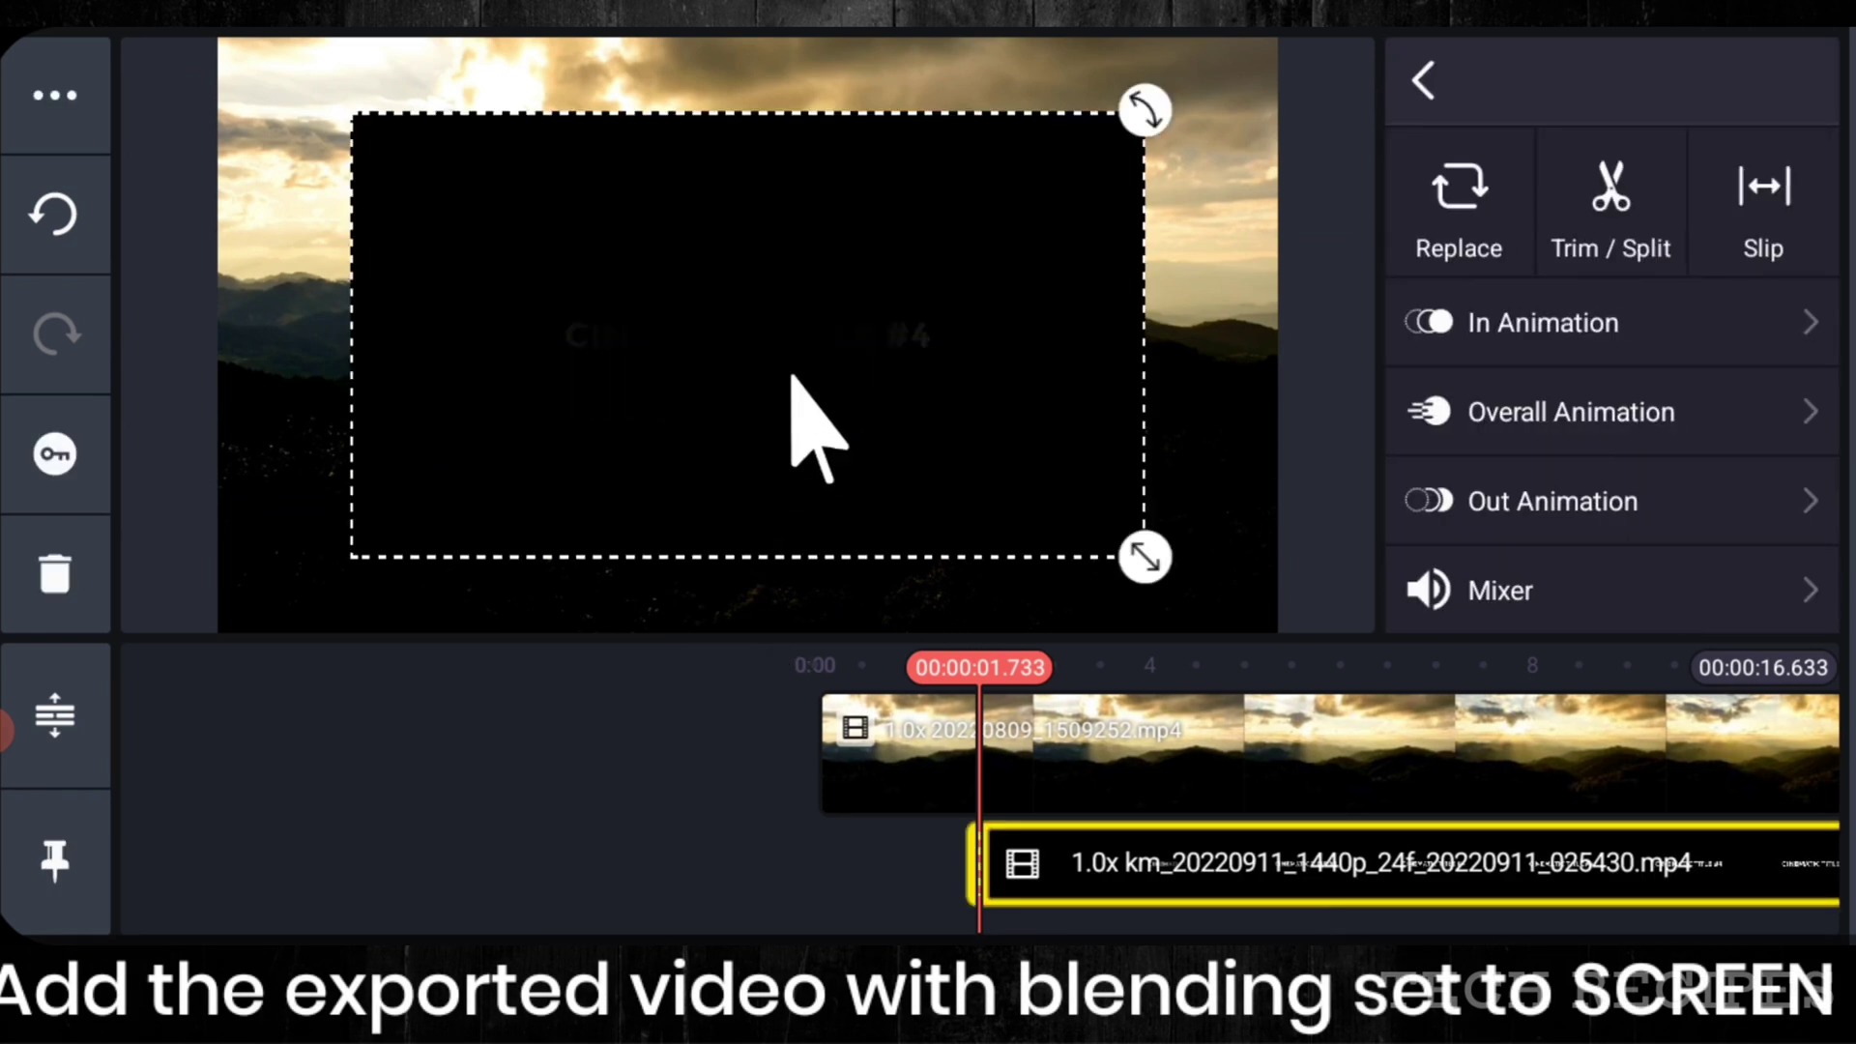
{"action": "left_click_drag", "start_coordinate": [790, 377], "coordinate": [807, 509]}
- Set the title layer's blend mode to Screen
{"action": "scroll", "coordinate": [1612, 435], "scroll_direction": "down", "scroll_amount": 10}
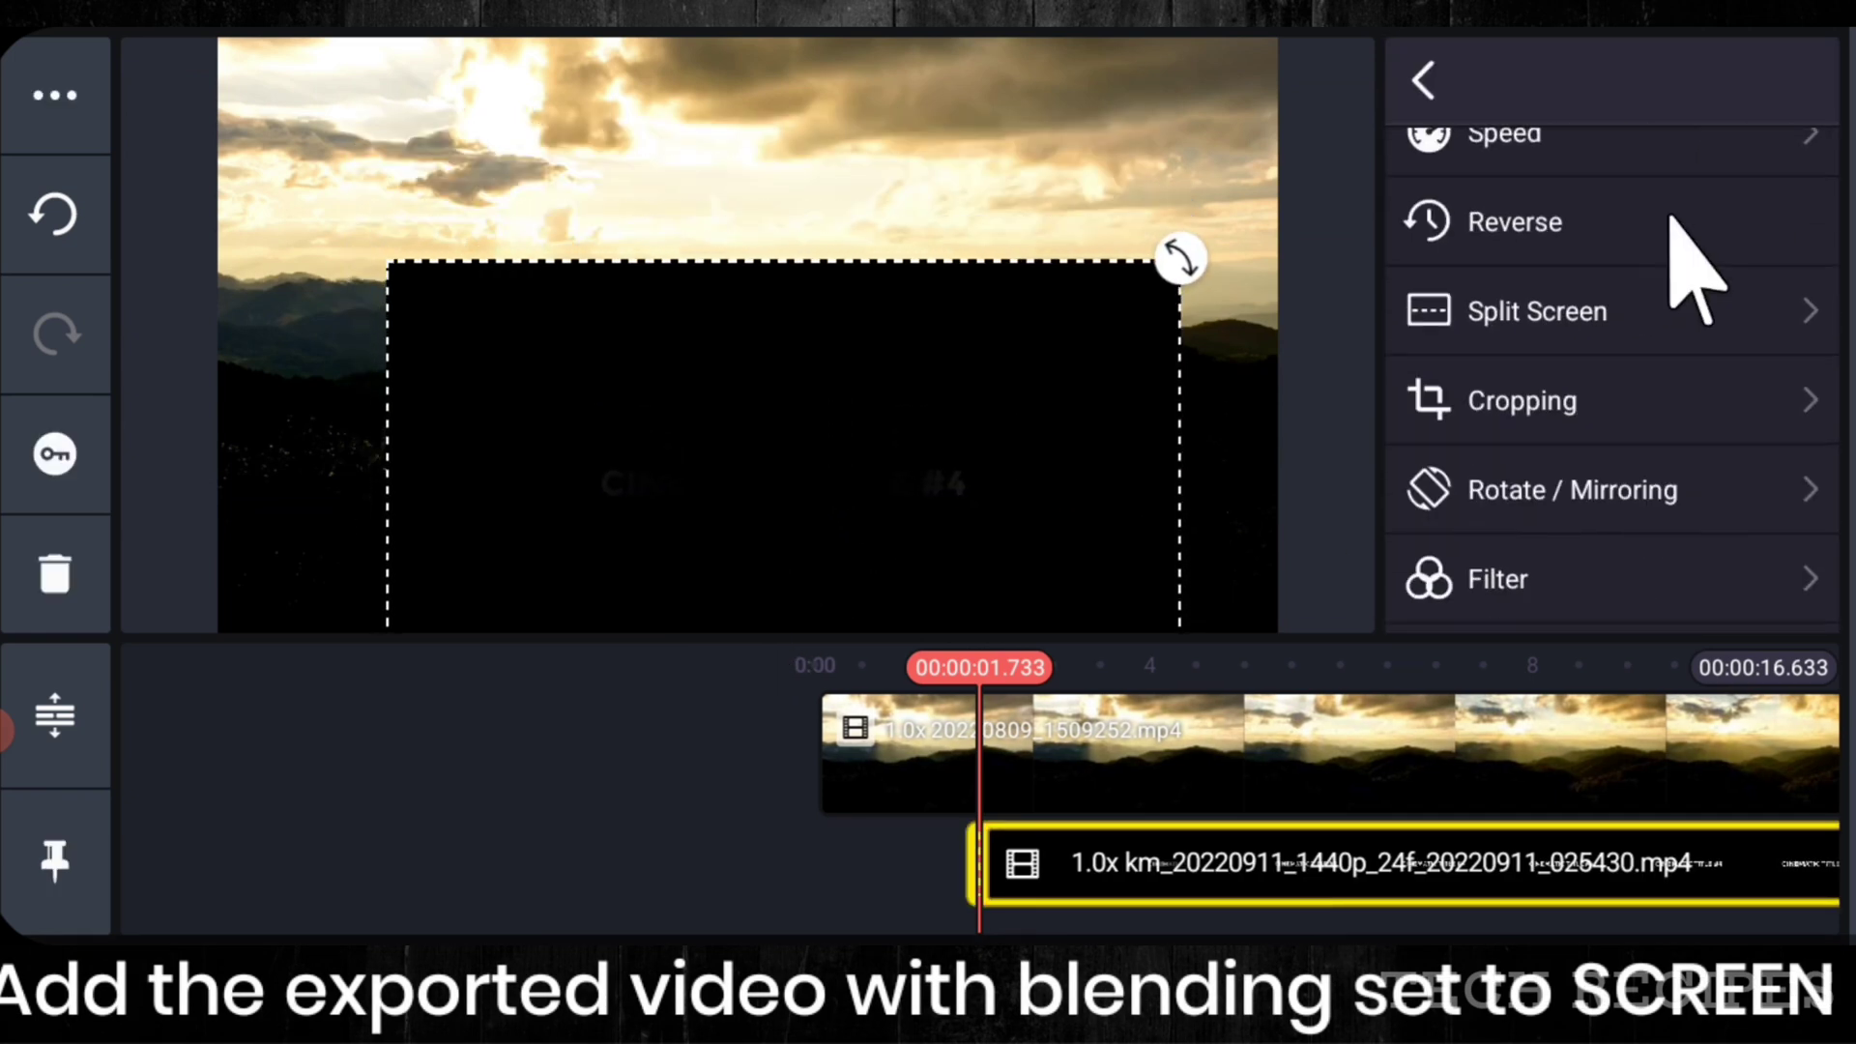
{"action": "scroll", "coordinate": [1643, 416], "scroll_direction": "down", "scroll_amount": 2}
{"action": "left_click", "coordinate": [1634, 450]}
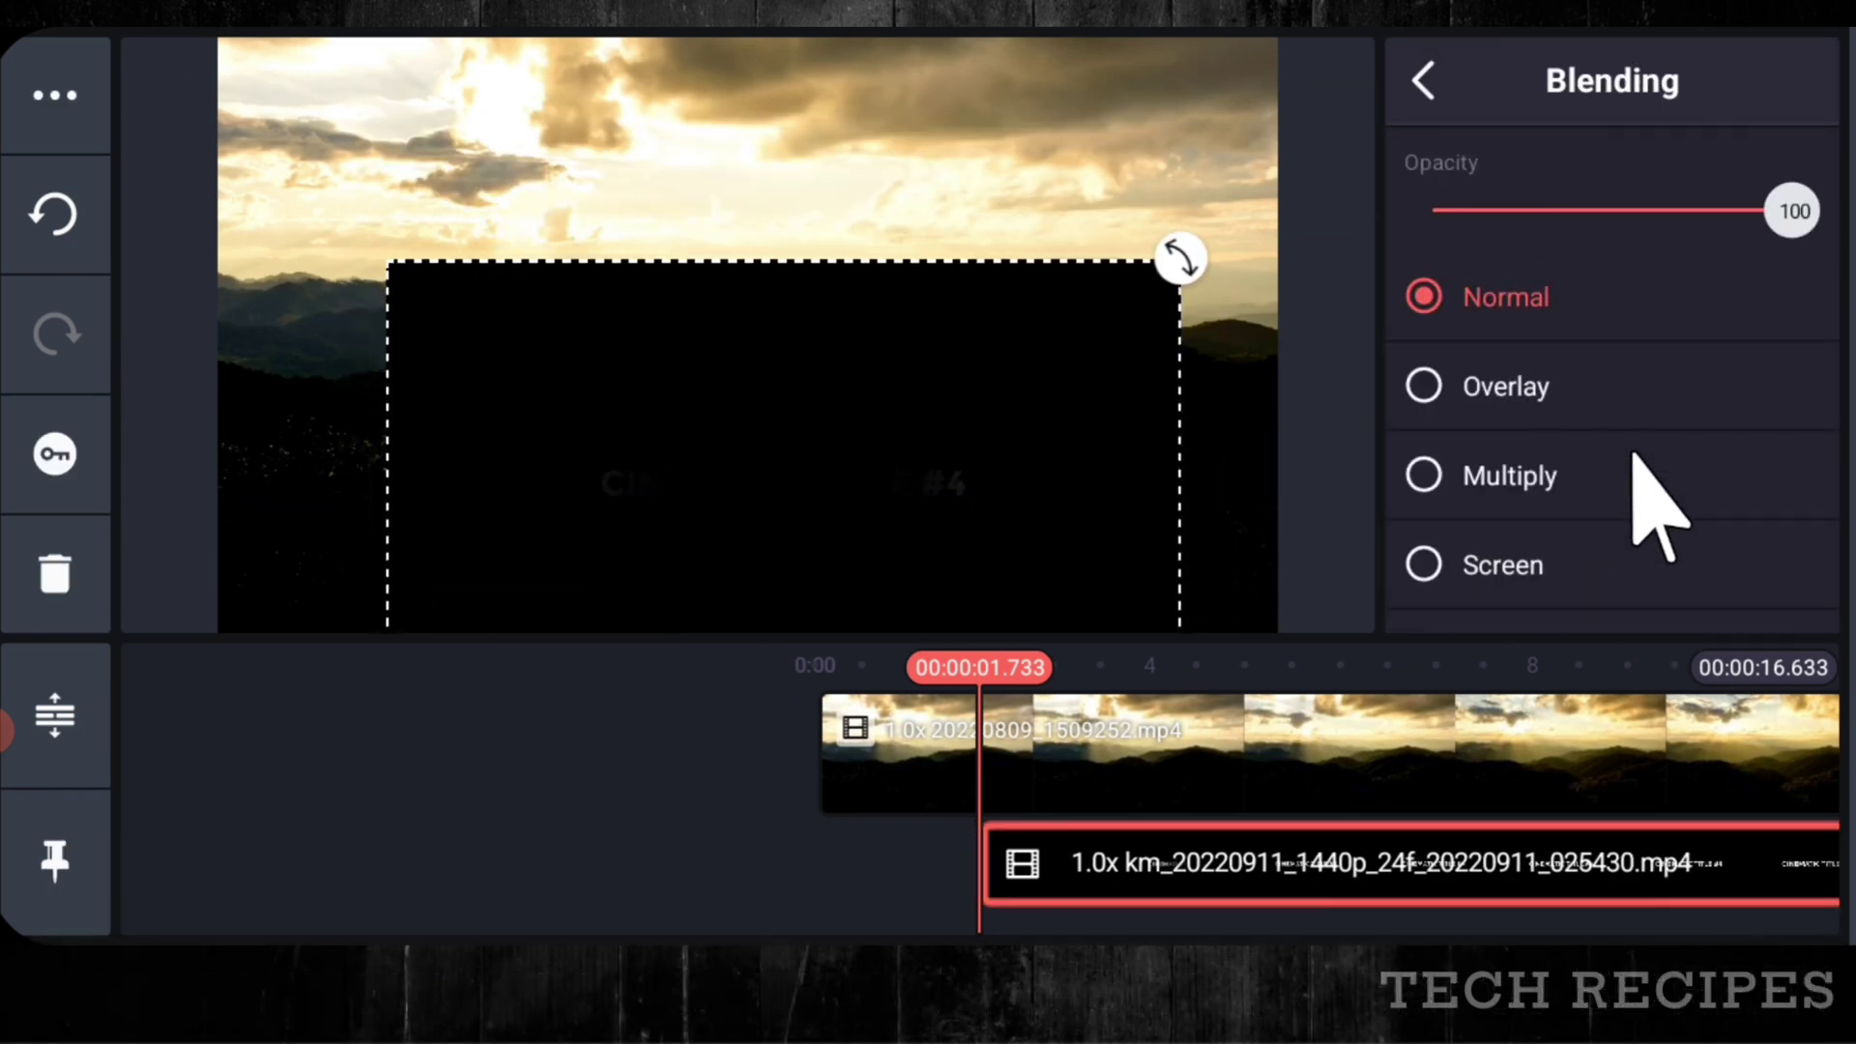
{"action": "left_click", "coordinate": [1503, 564]}
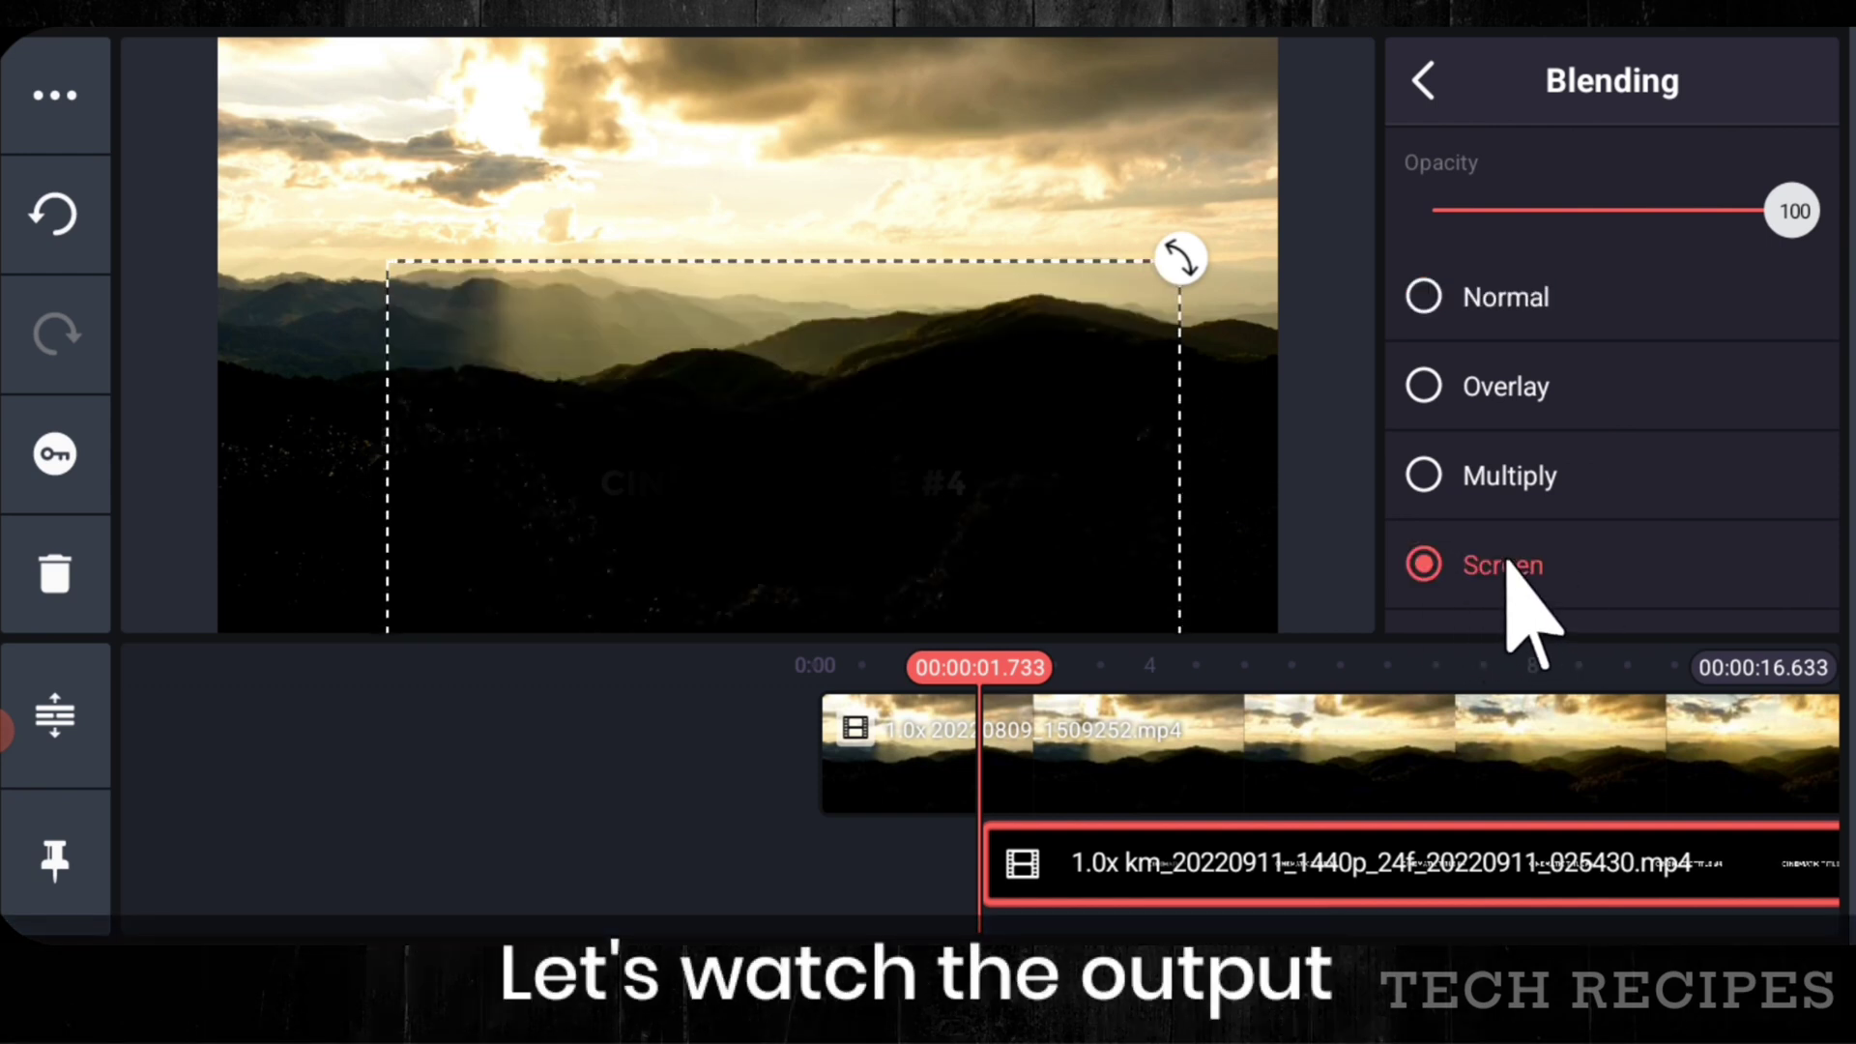